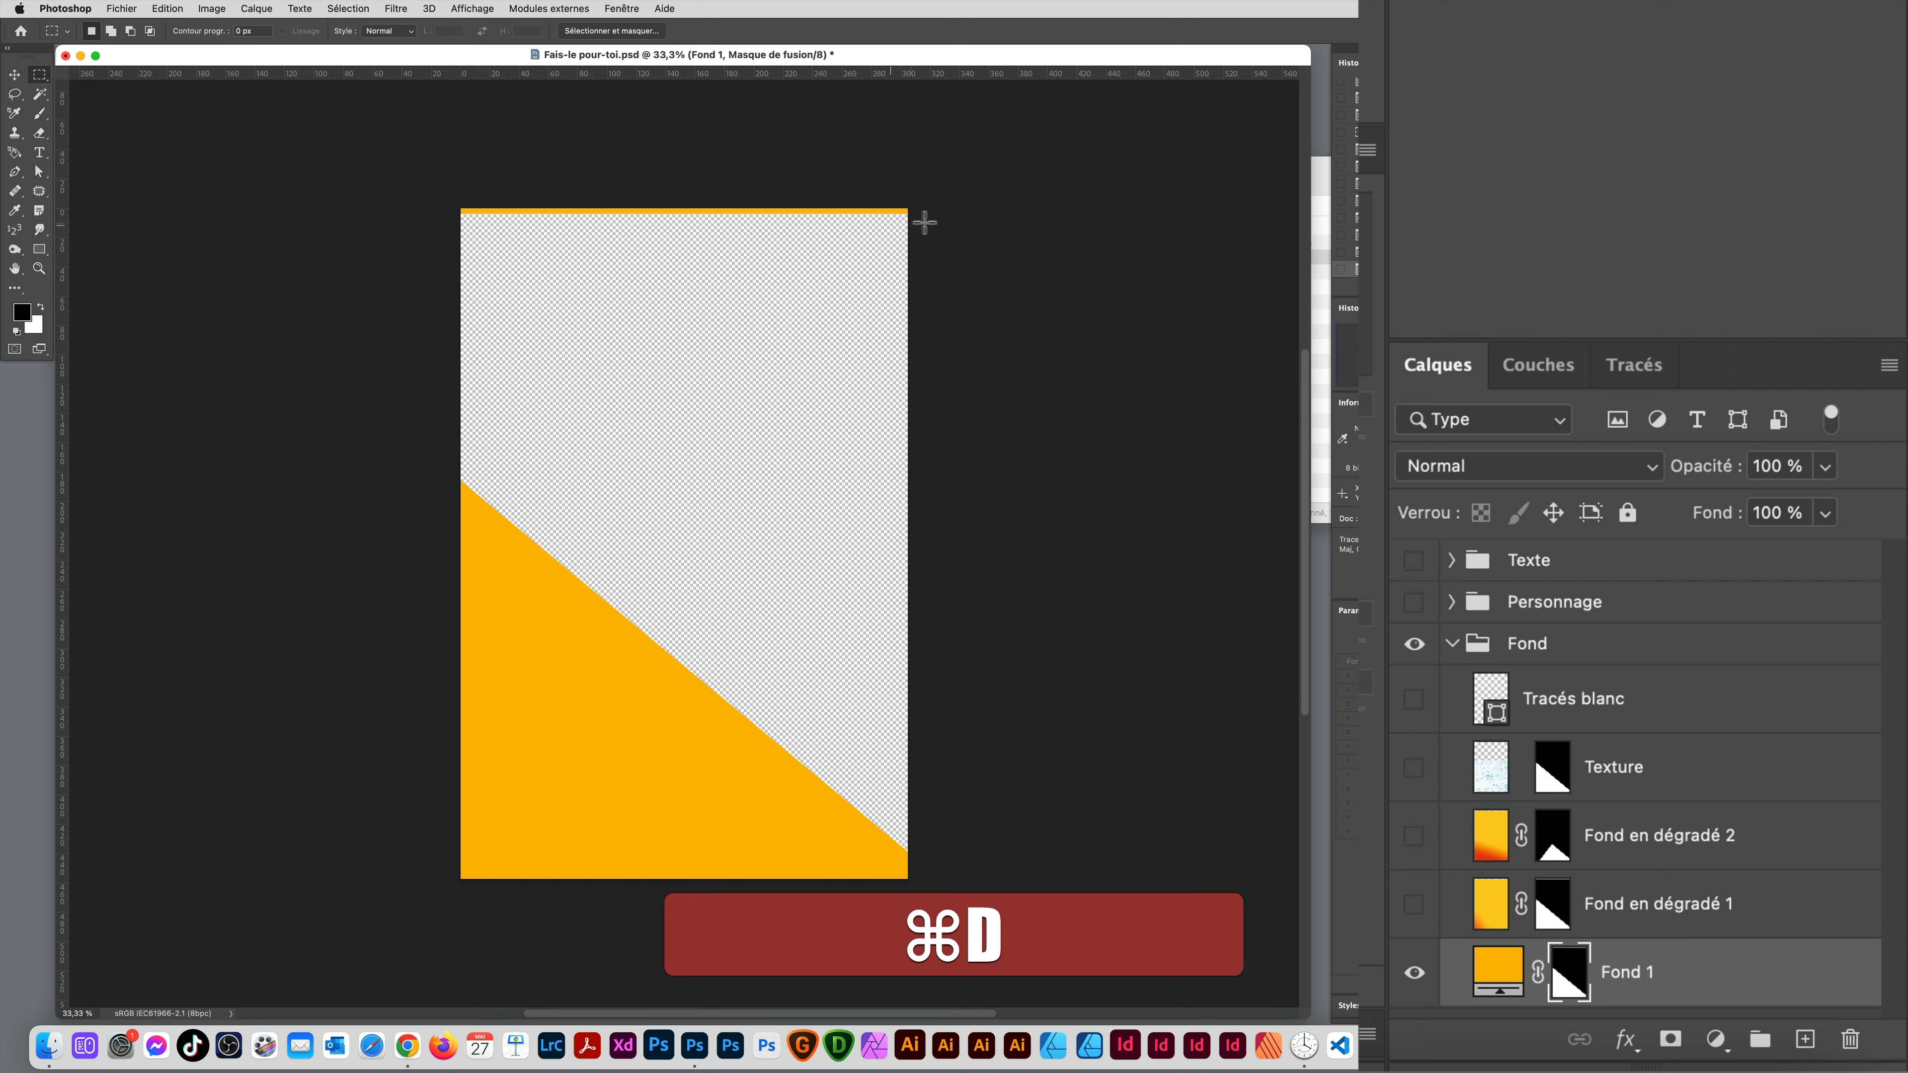
Step: Display the Fond 1 layer mask and fill the strip along its upper edge with black
left_click(1569, 972, "alt")
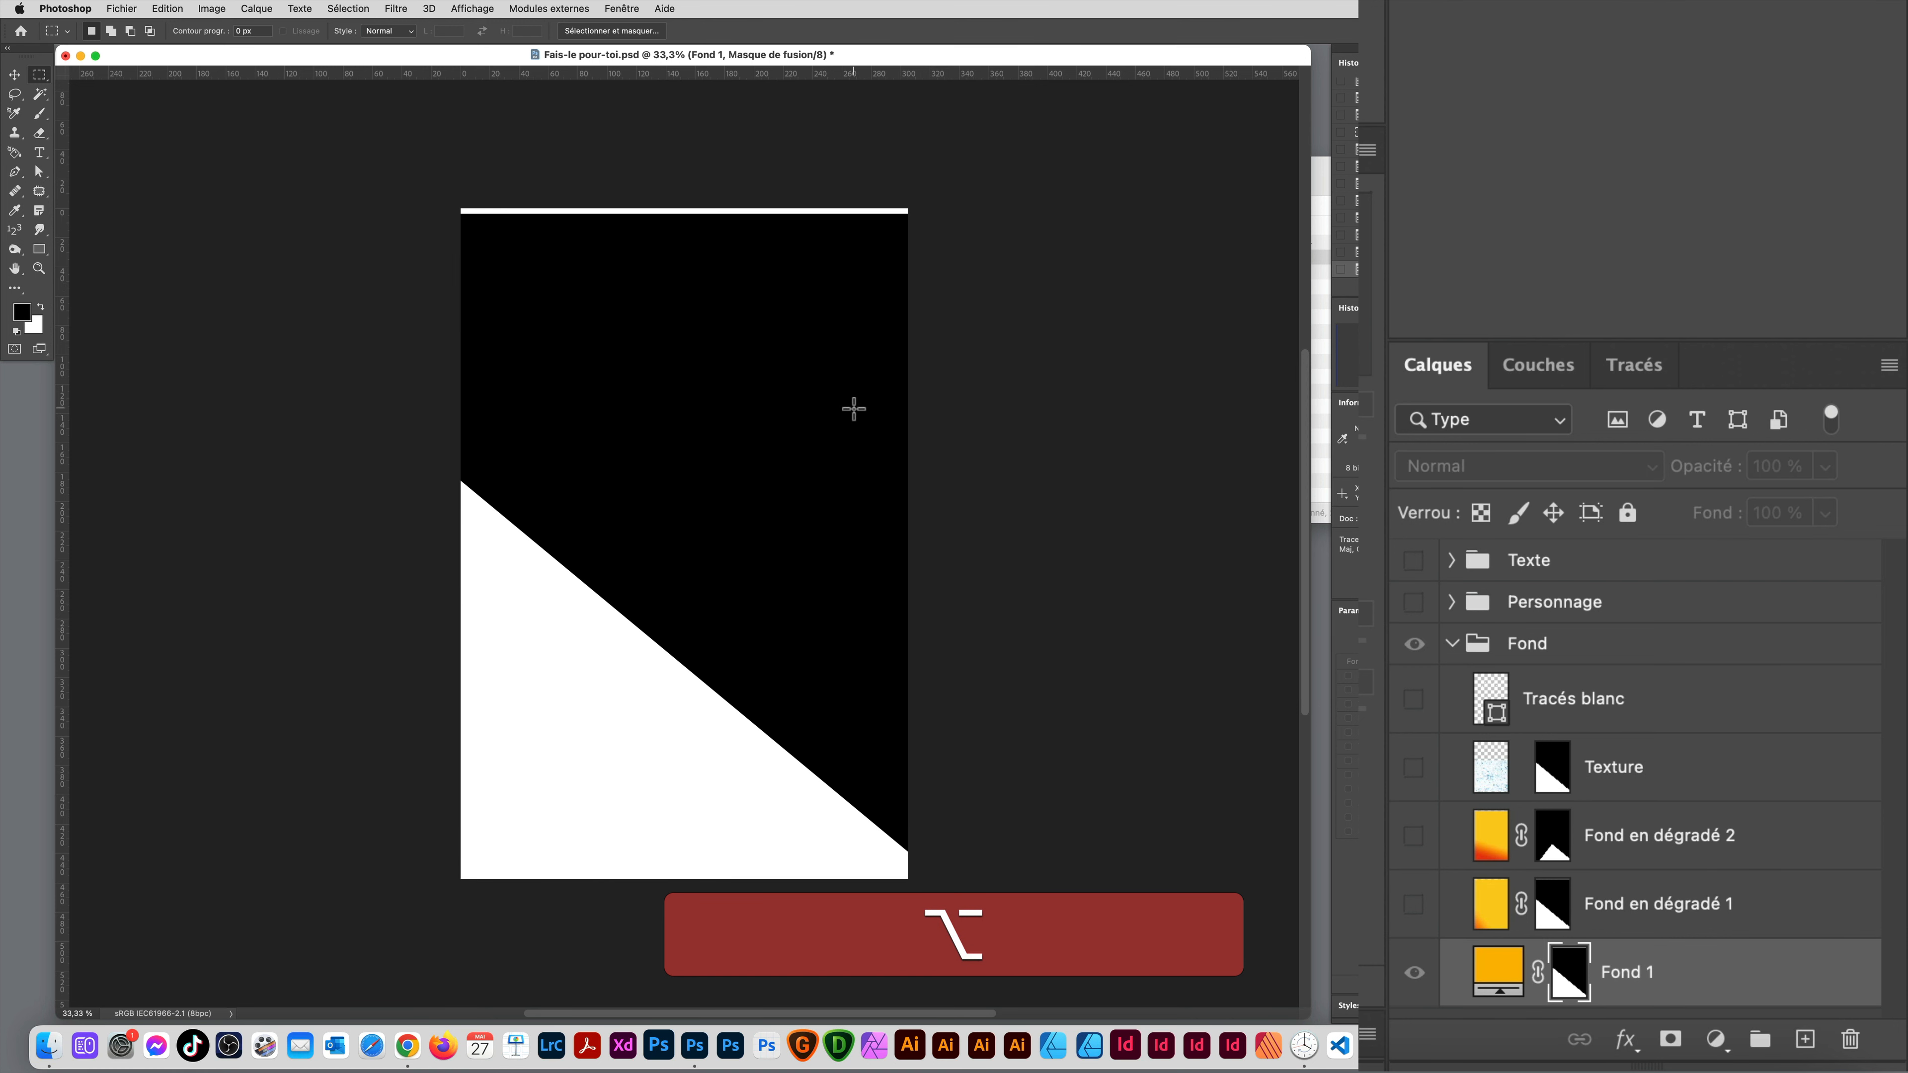
key("m")
left_click_drag(421, 184, 945, 259)
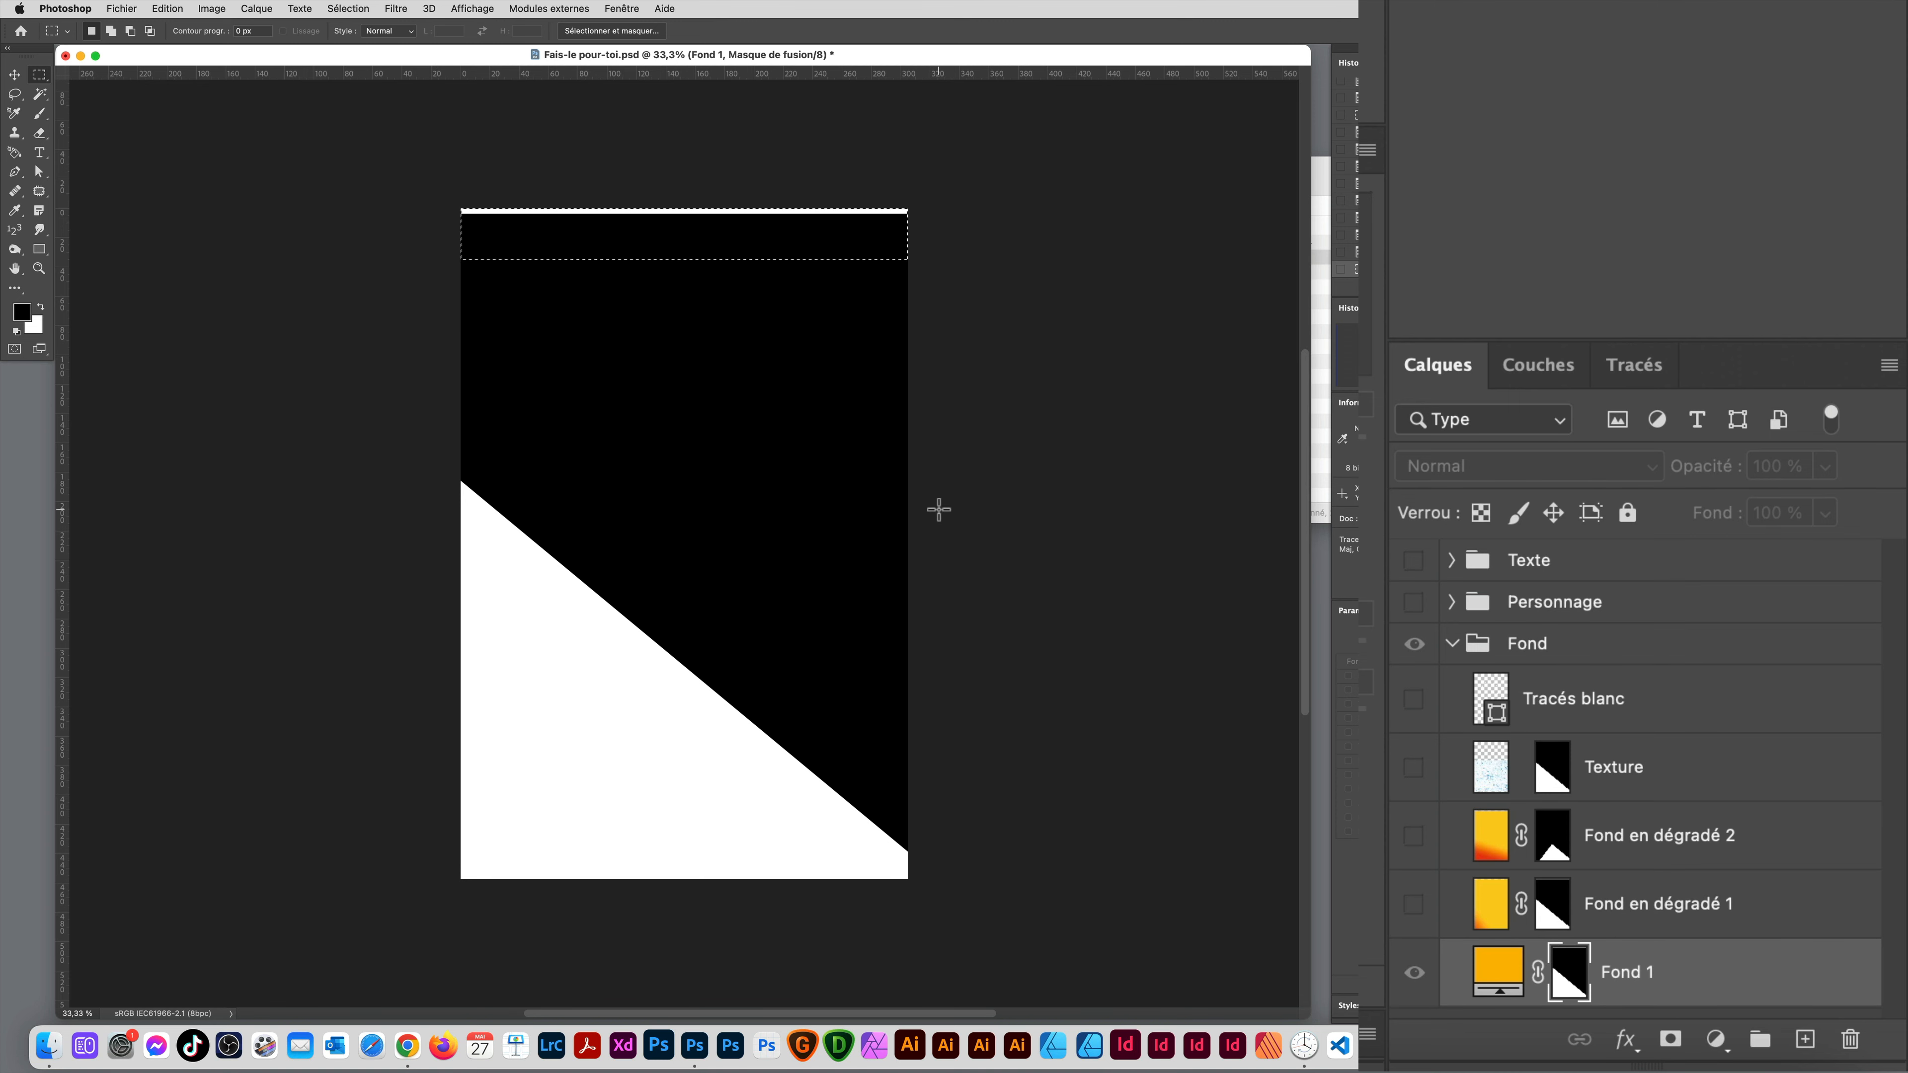
key("alt")
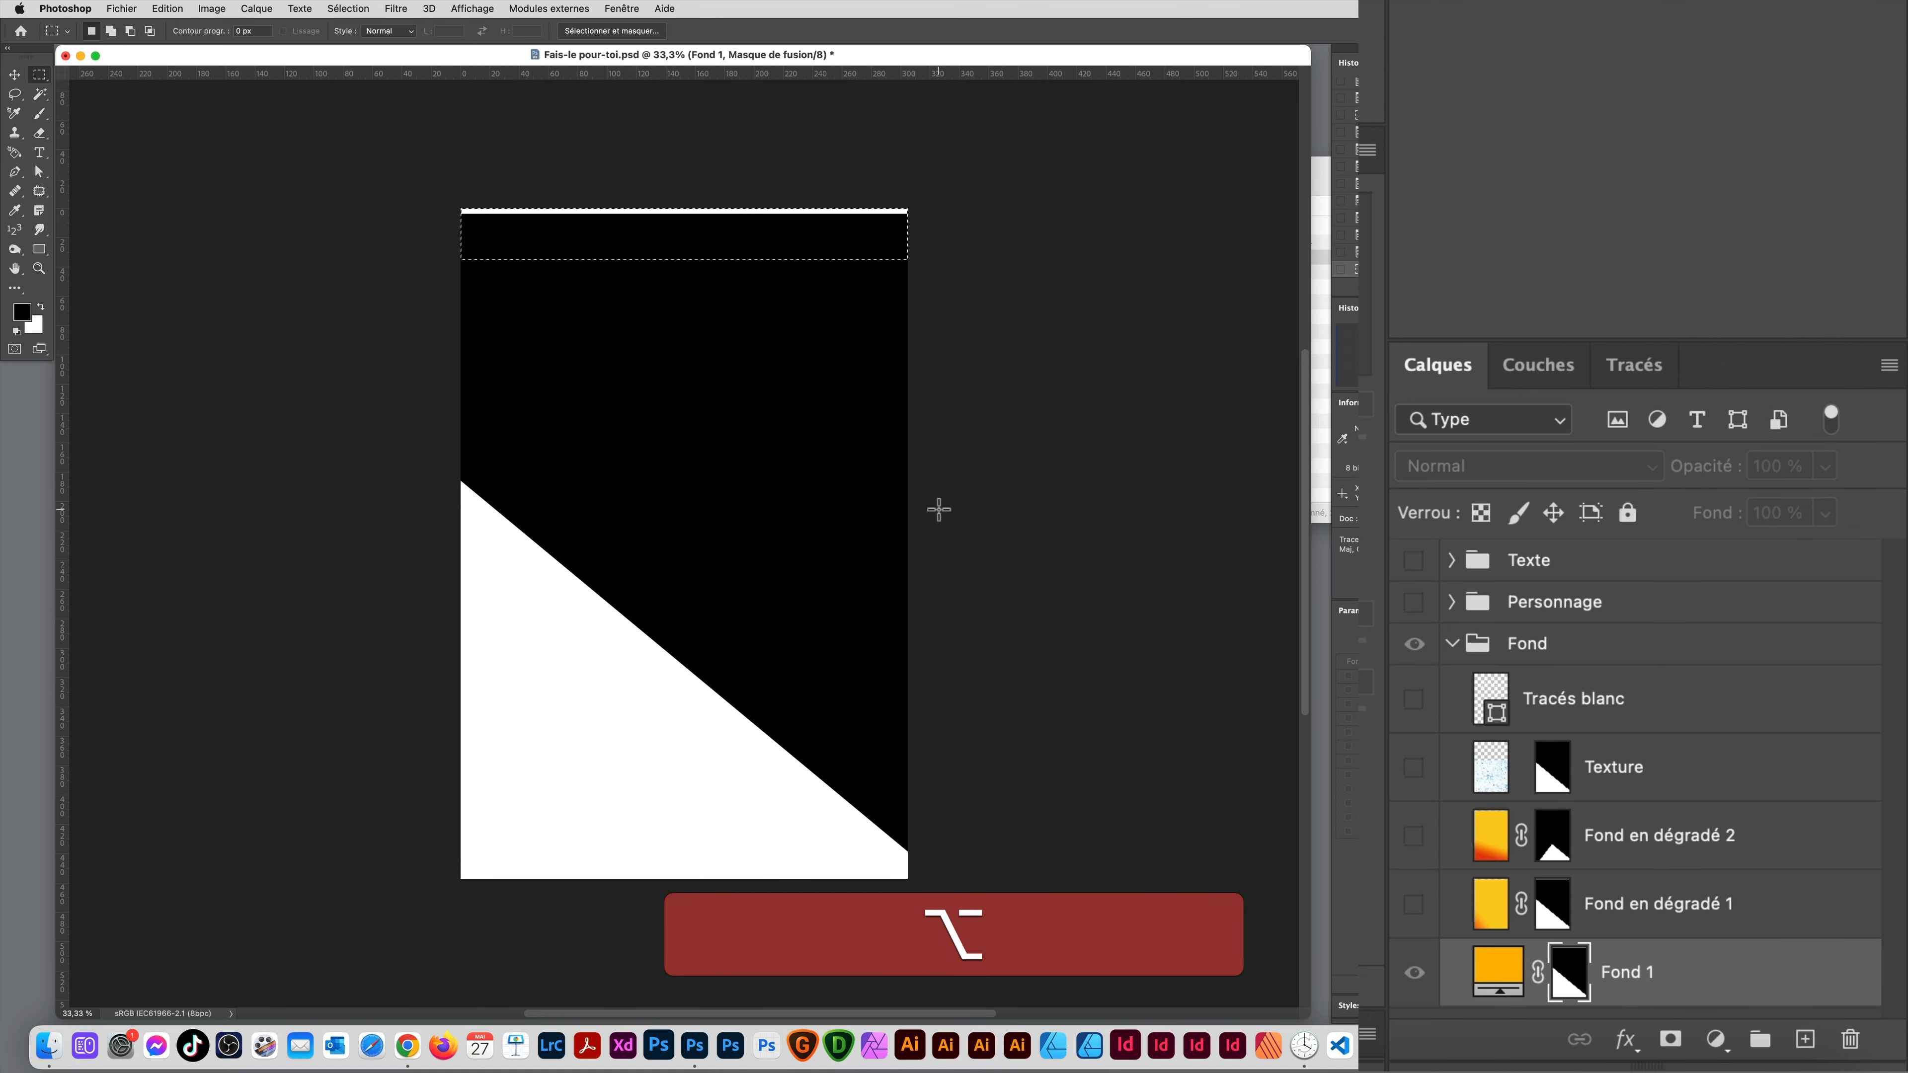
key("alt+BackSpace")
key("alt+super+d")
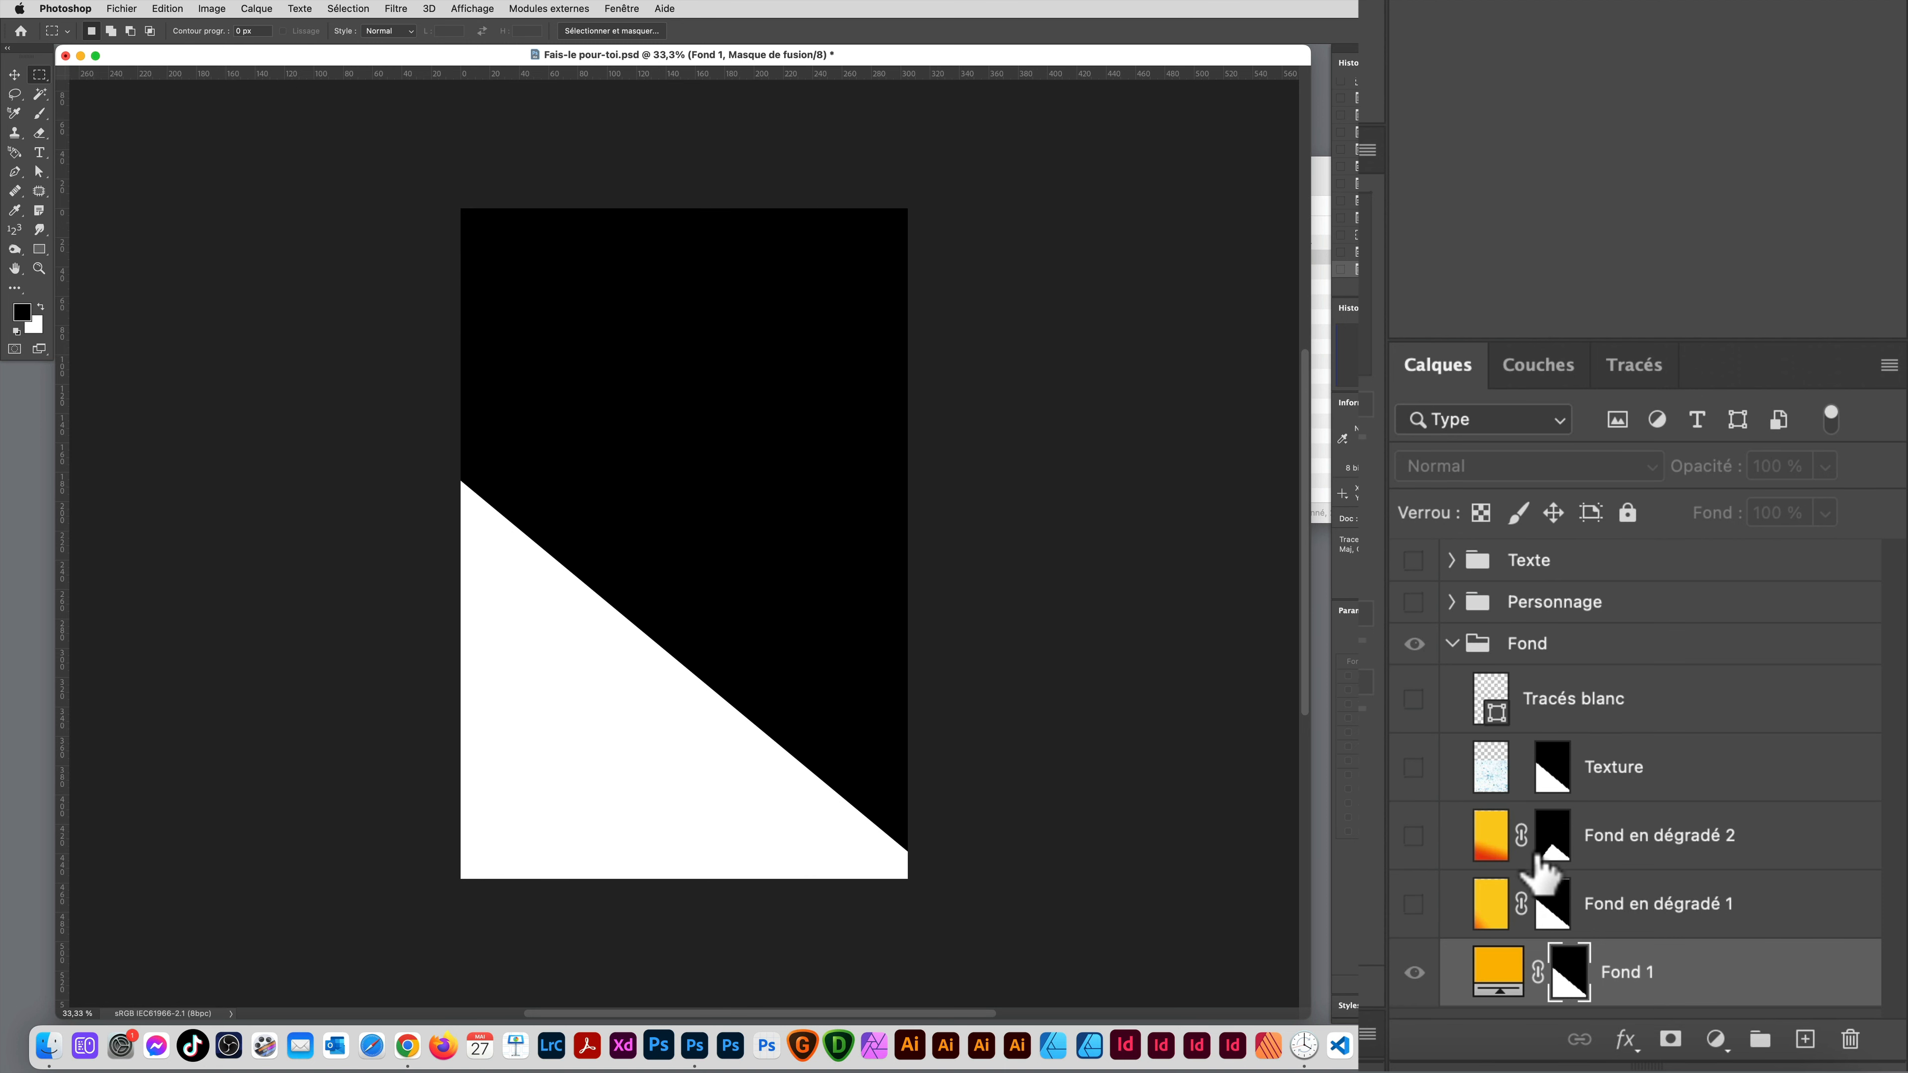
Step: Load the Fond 1 mask as a selection, deselect it and hide the Fond group
left_click(1569, 951, "super")
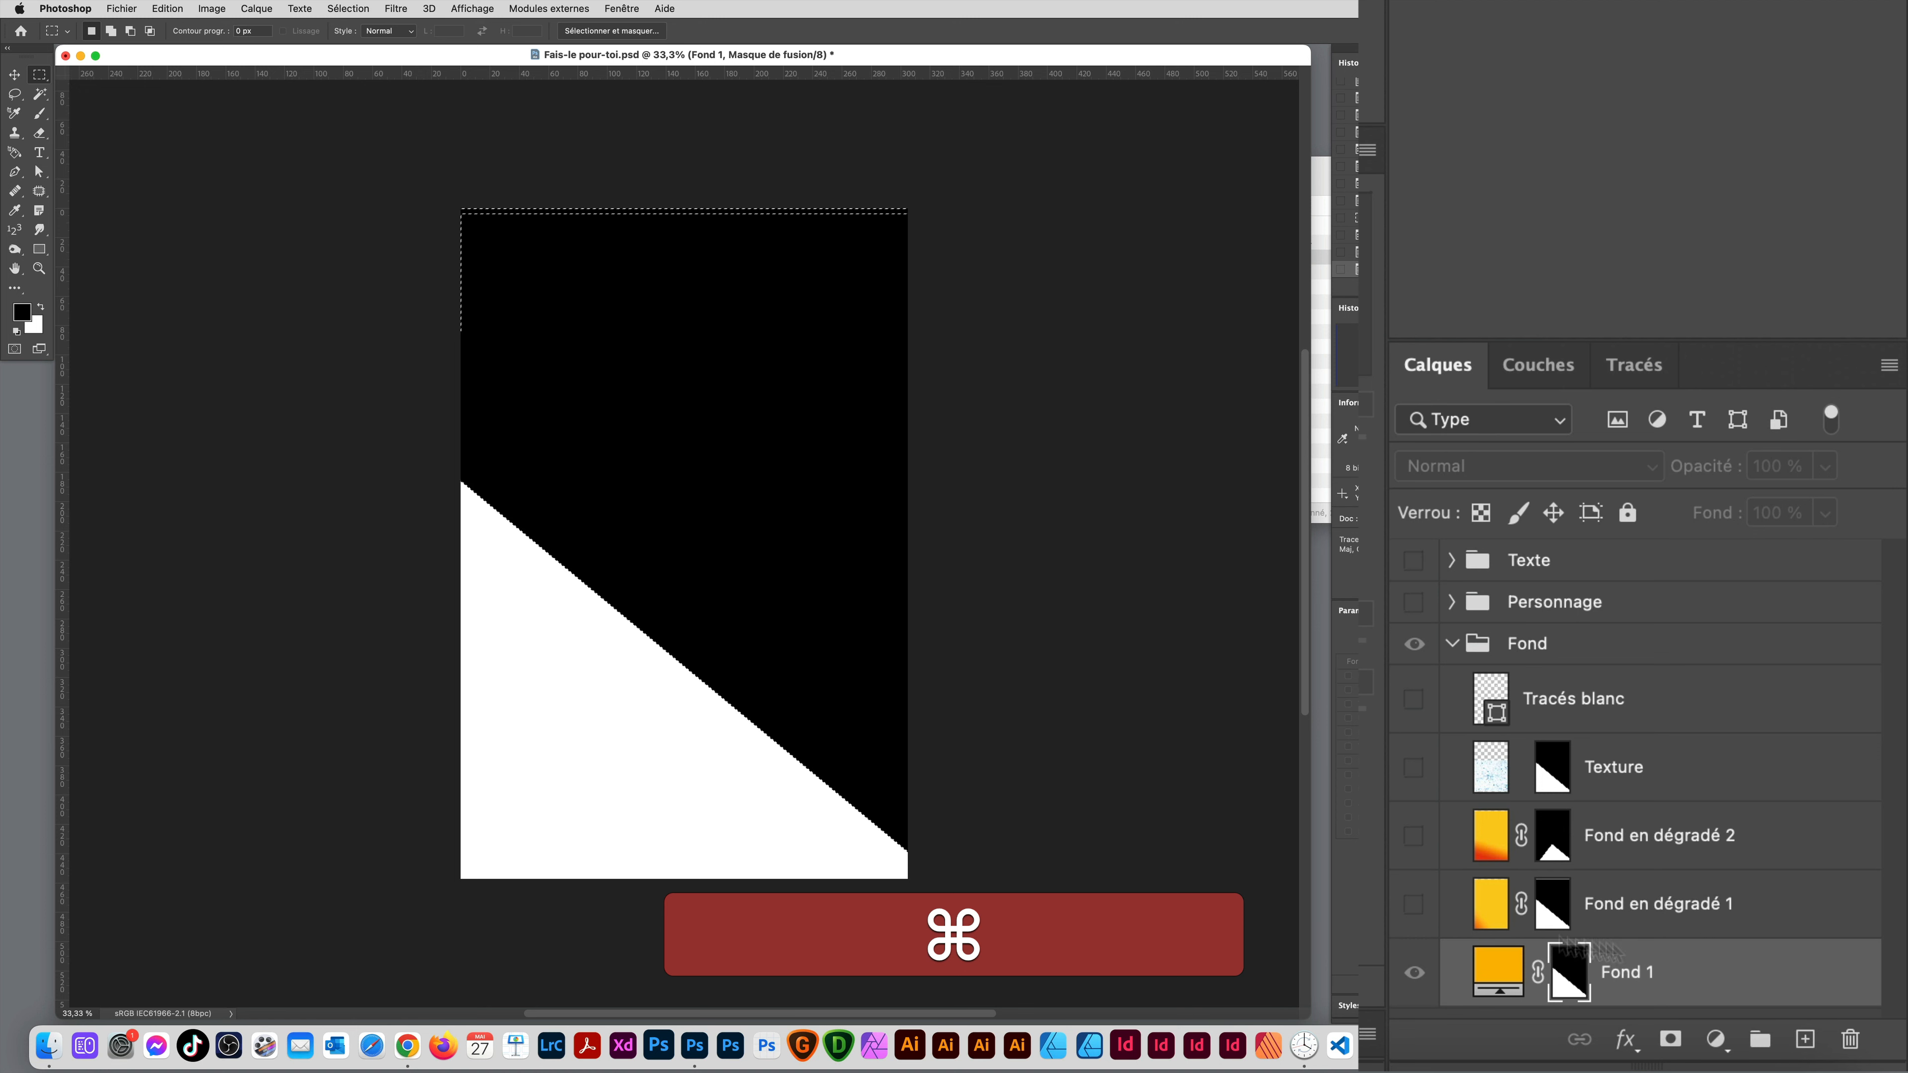
key("super+d")
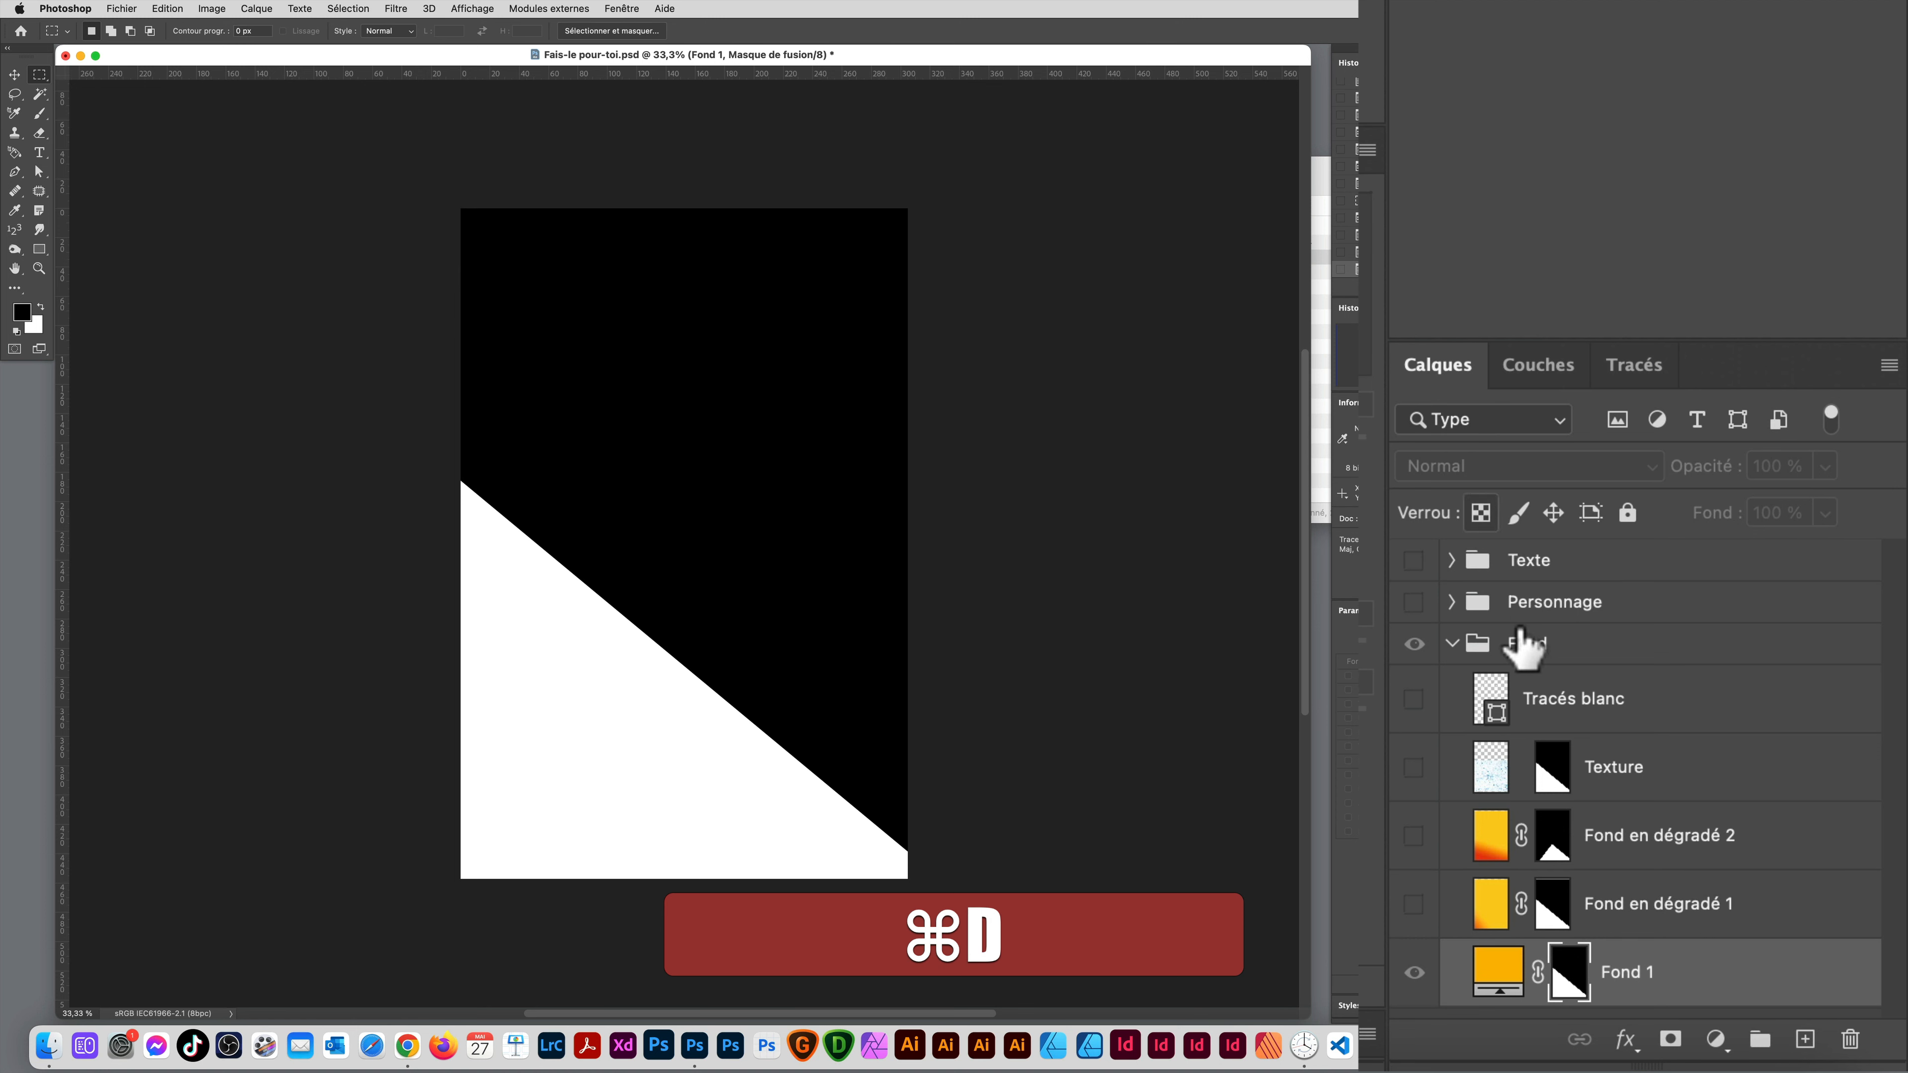
left_click(1413, 644)
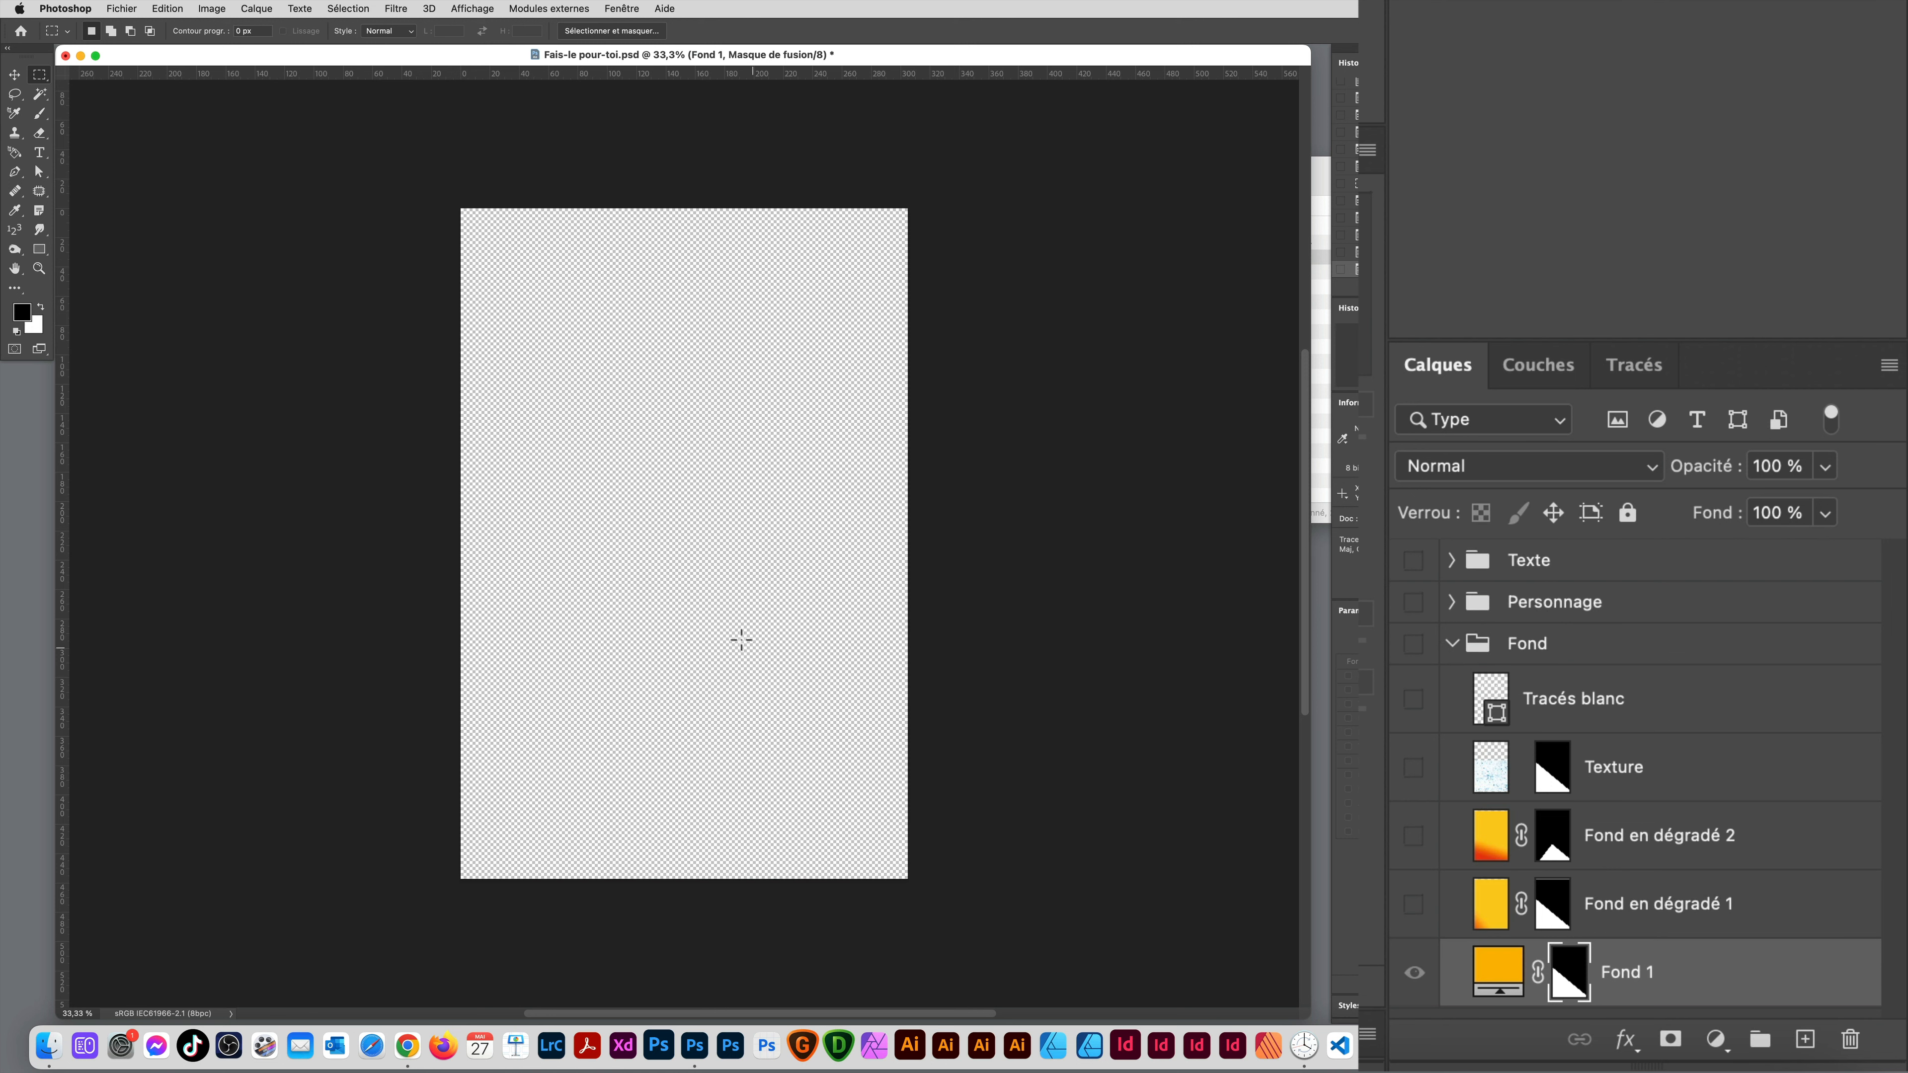
key("super+d")
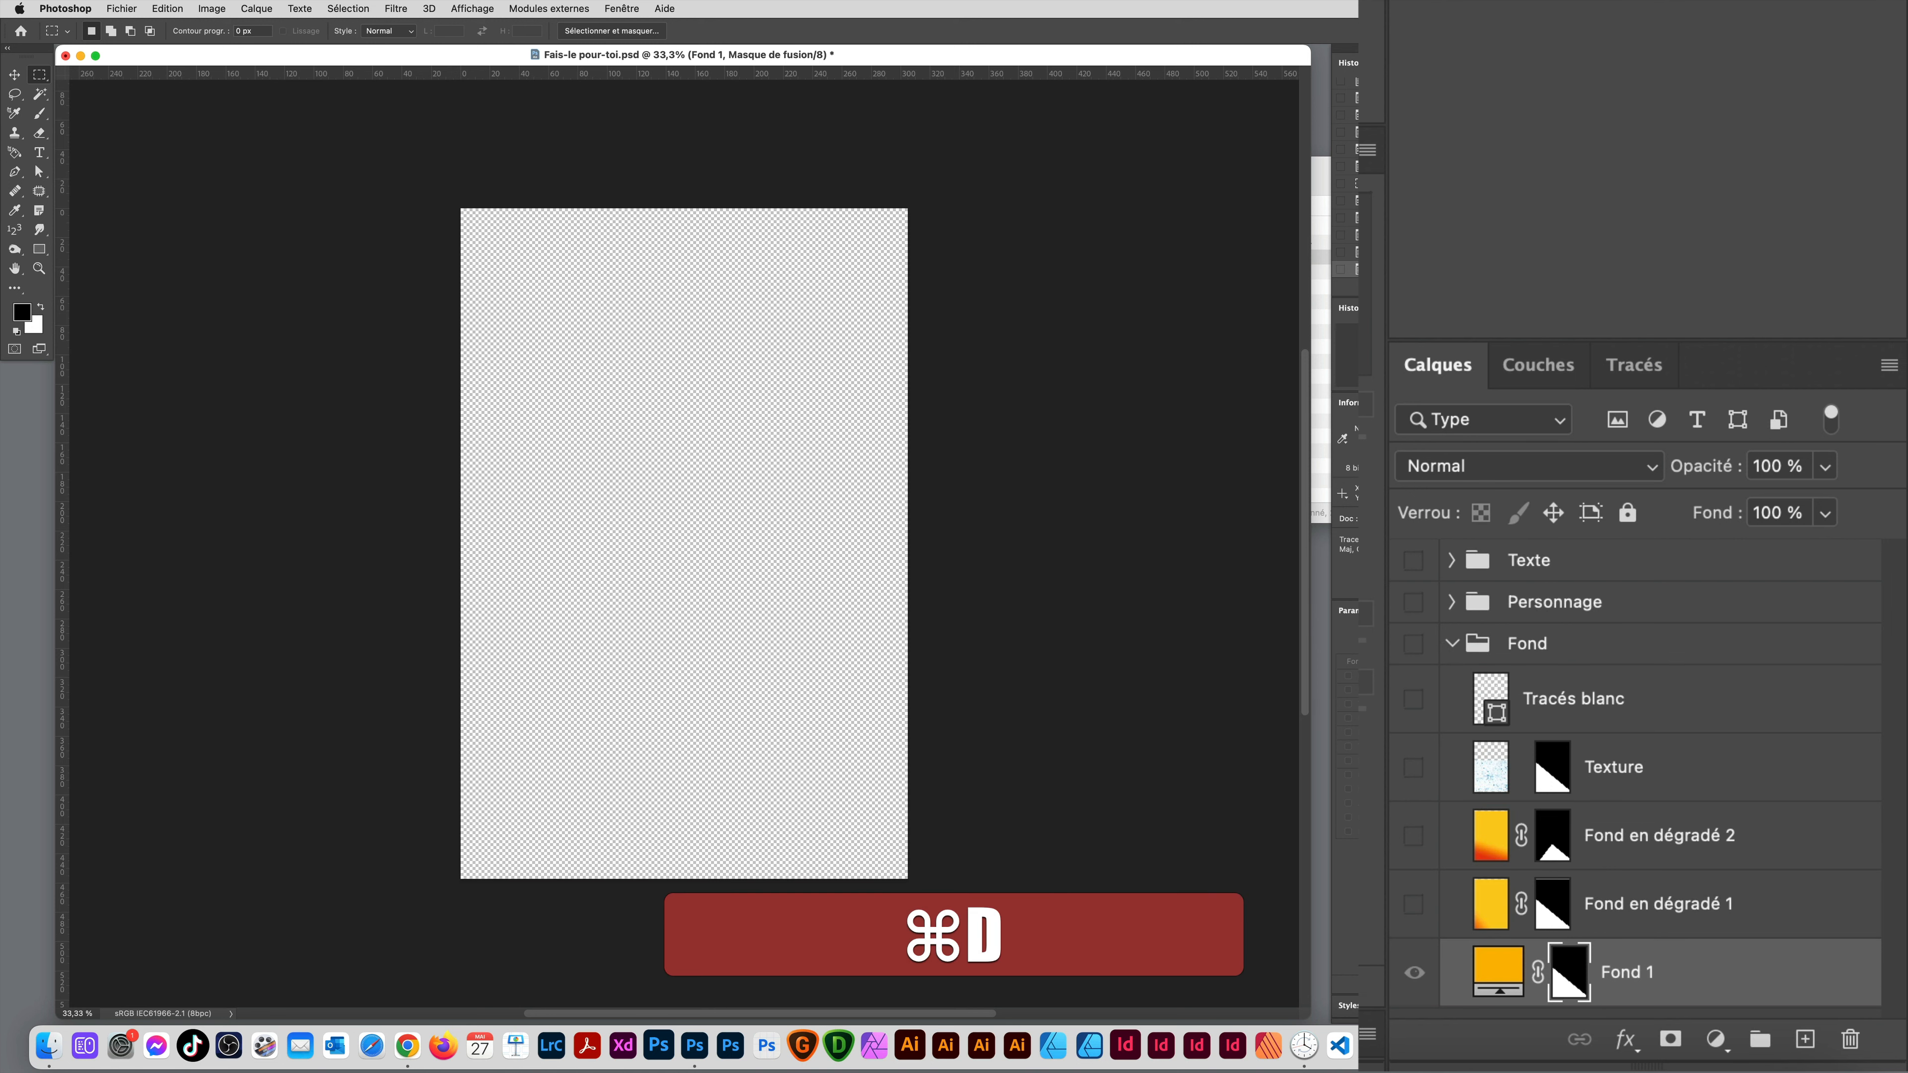
Step: Draw a winding freehand Lasso selection down the middle of the canvas, about 207 mm wide and 333 mm tall
left_click(16, 95)
mouse_move(721, 275)
left_mouse_down()
mouse_move(561, 293)
mouse_move(676, 406)
mouse_move(536, 491)
mouse_move(707, 565)
mouse_move(556, 647)
mouse_move(692, 750)
mouse_move(833, 621)
mouse_move(715, 468)
left_mouse_up()
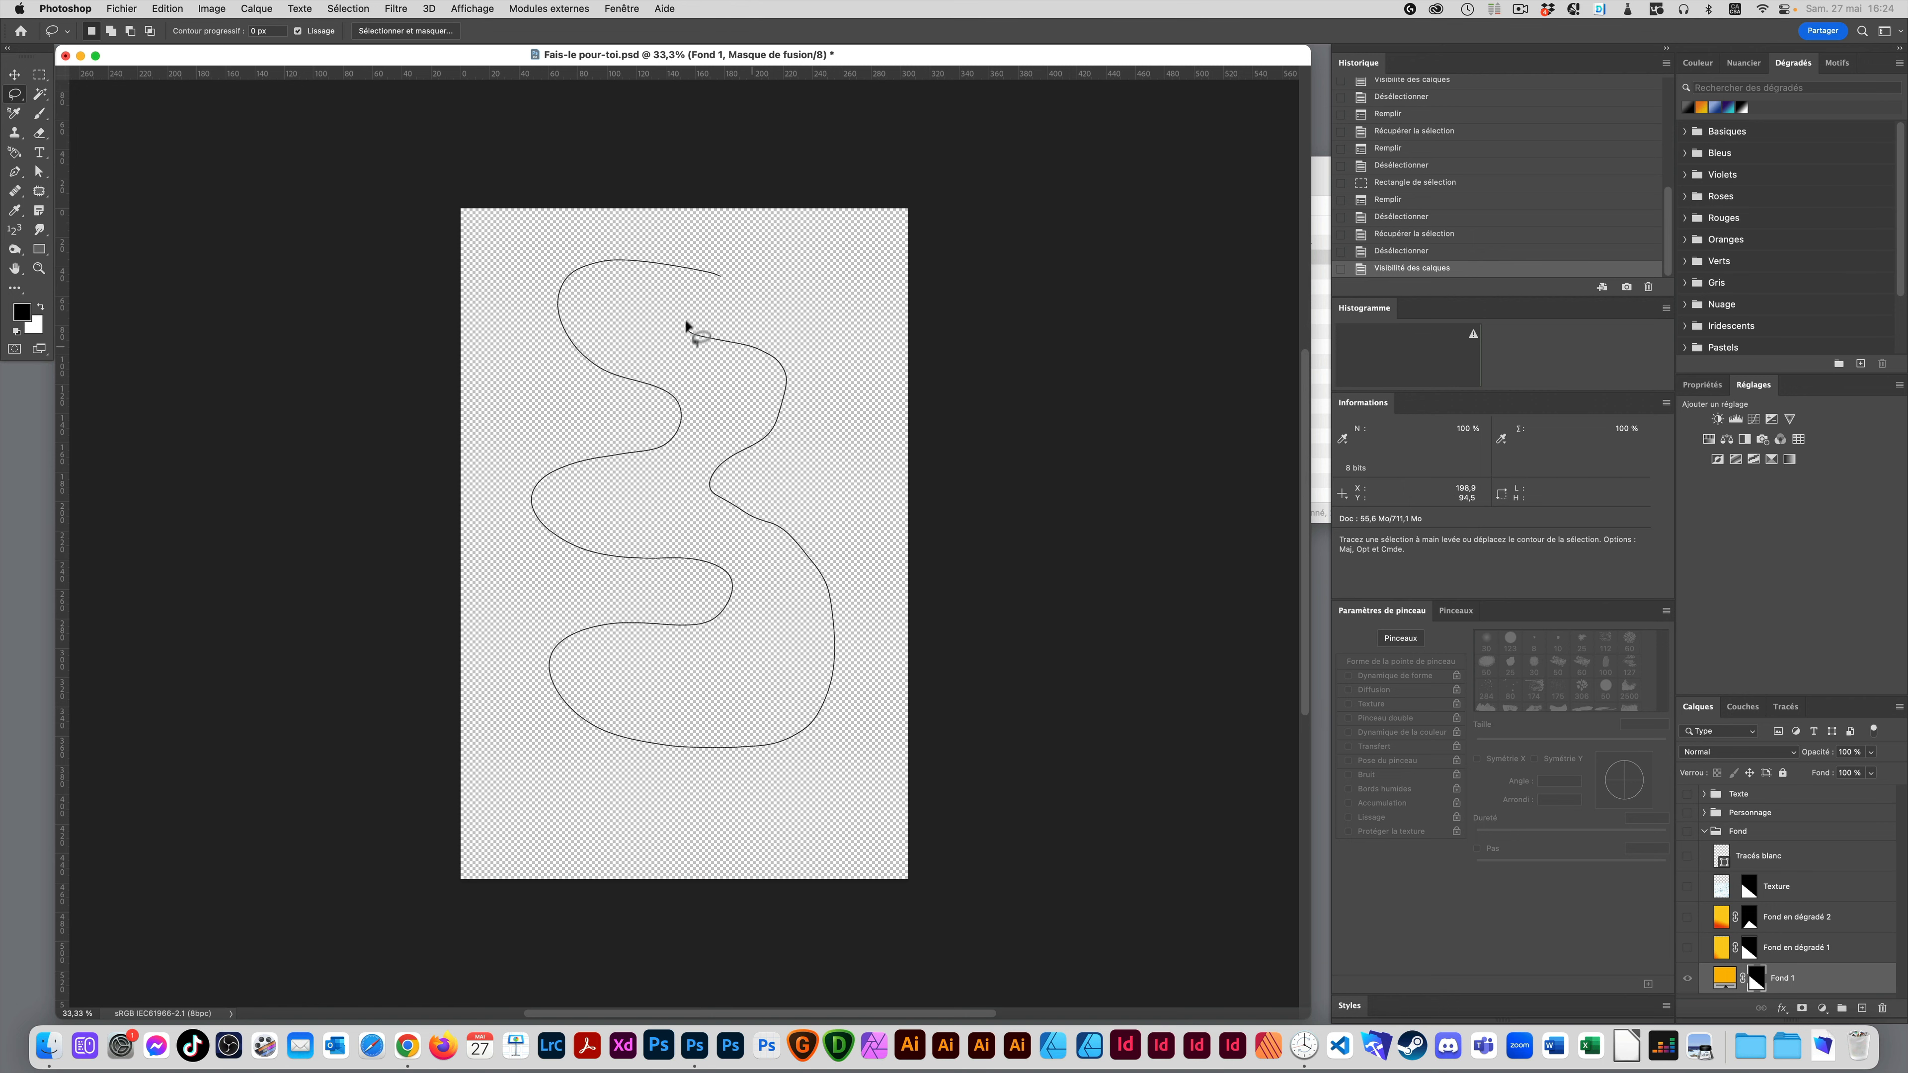
left_click_drag(720, 282, 721, 280)
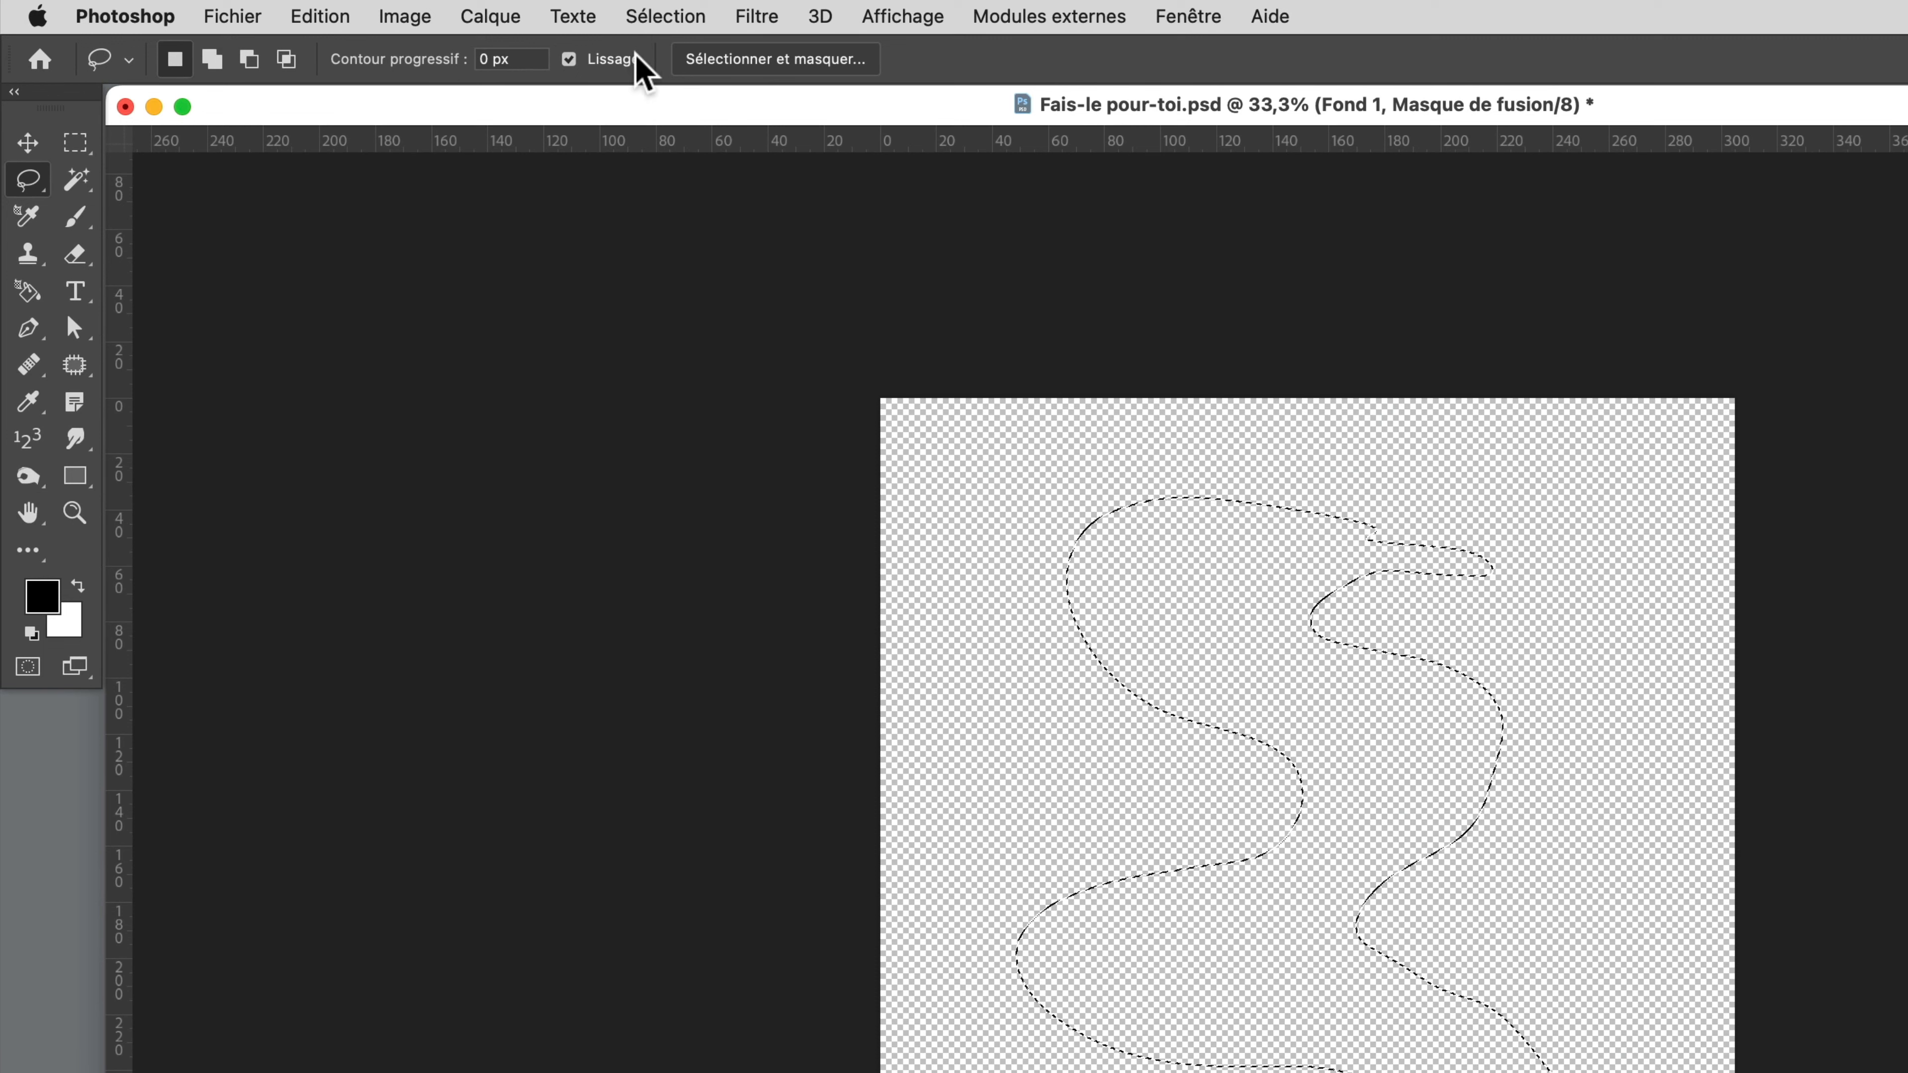
Step: Save the lasso selection as a new channel named "selection" in Fais-le pour-toi.psd
left_click(664, 16)
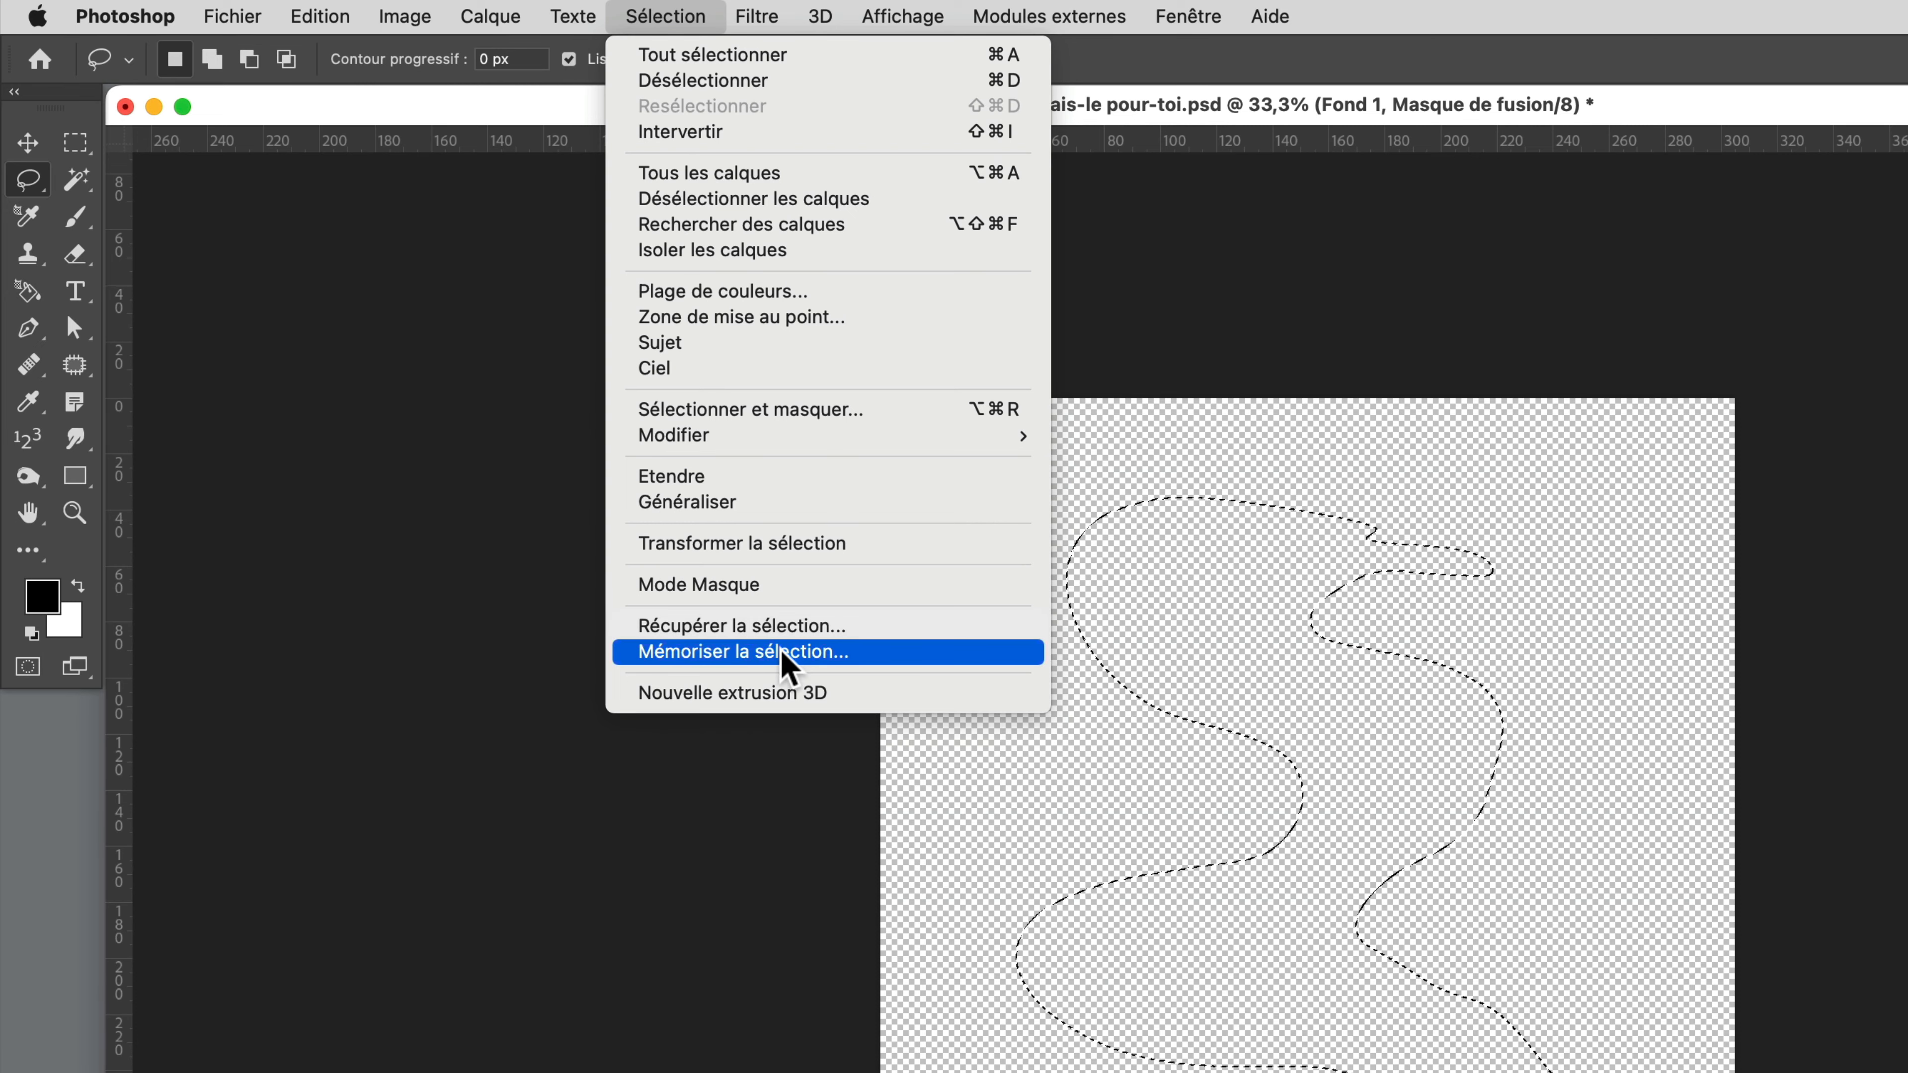
left_click(785, 652)
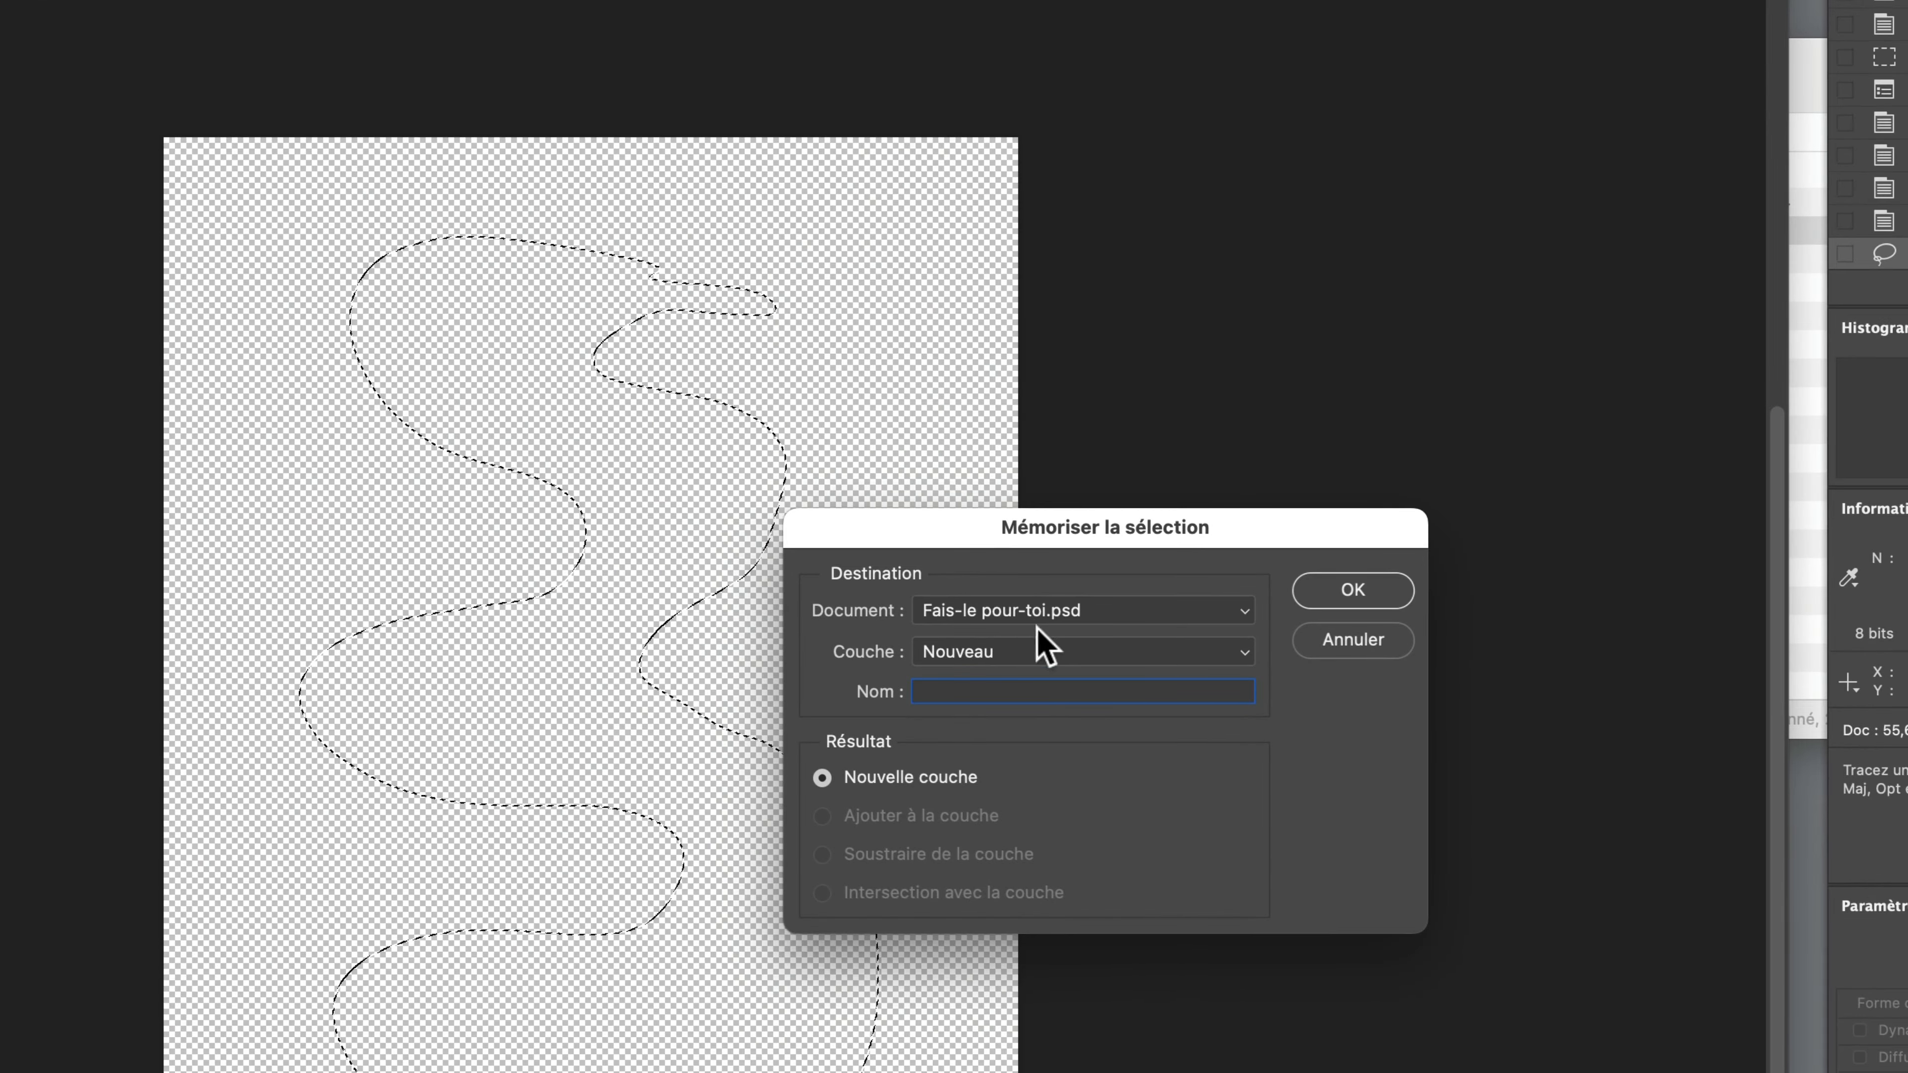
left_click(964, 654)
left_click(858, 653)
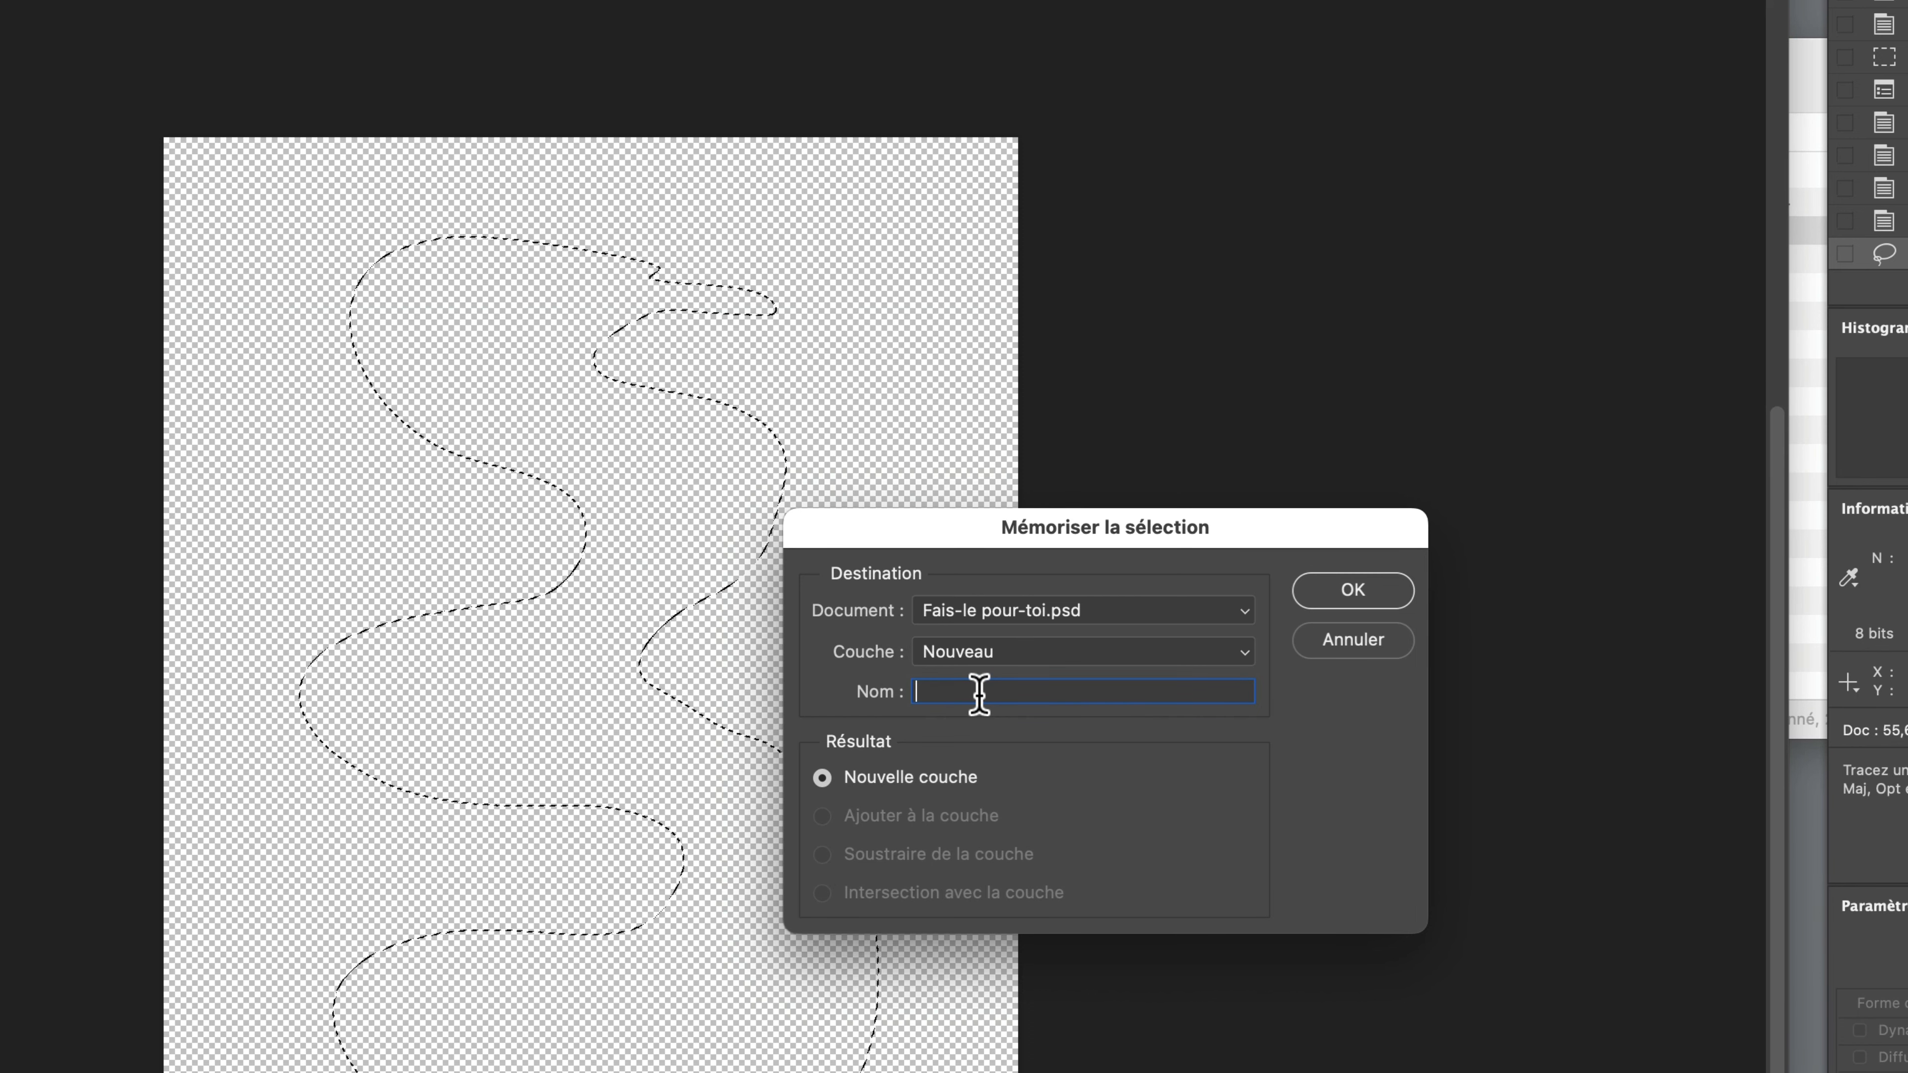
type("selection")
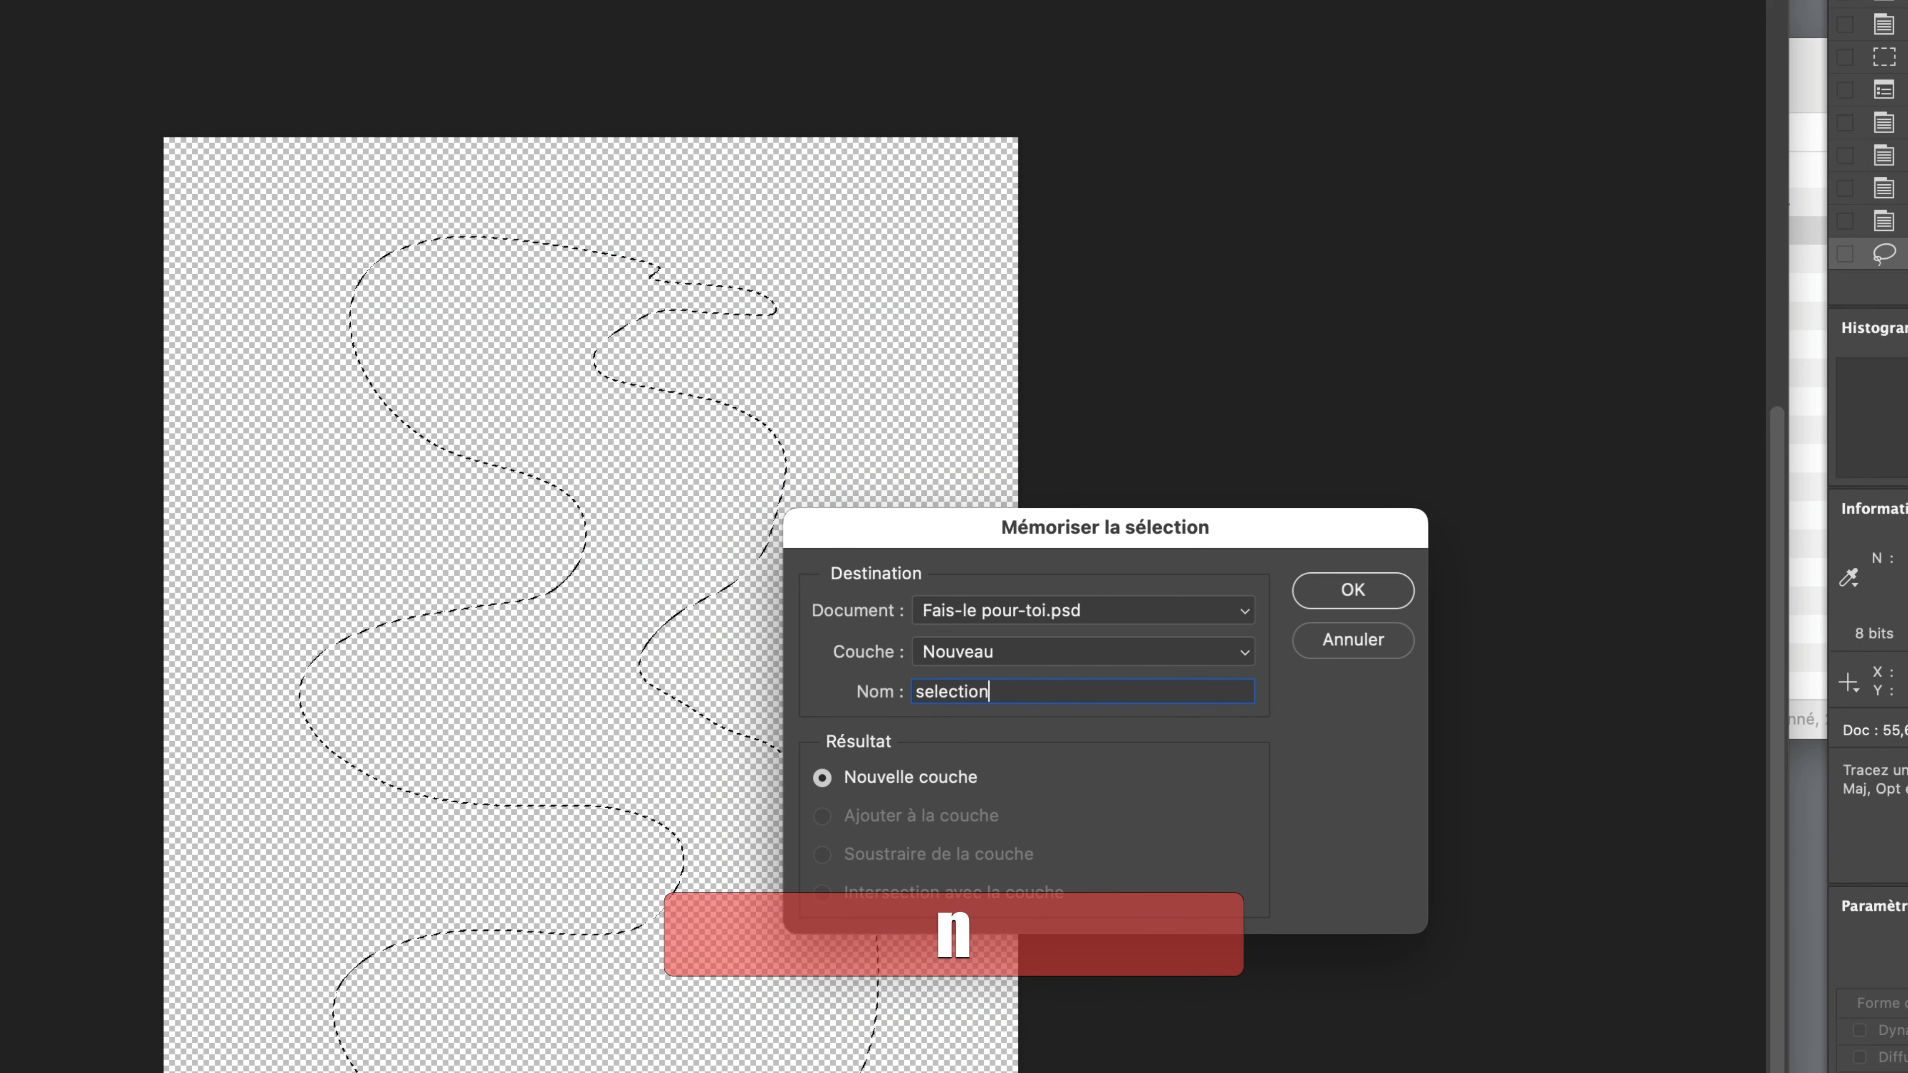
key("Return")
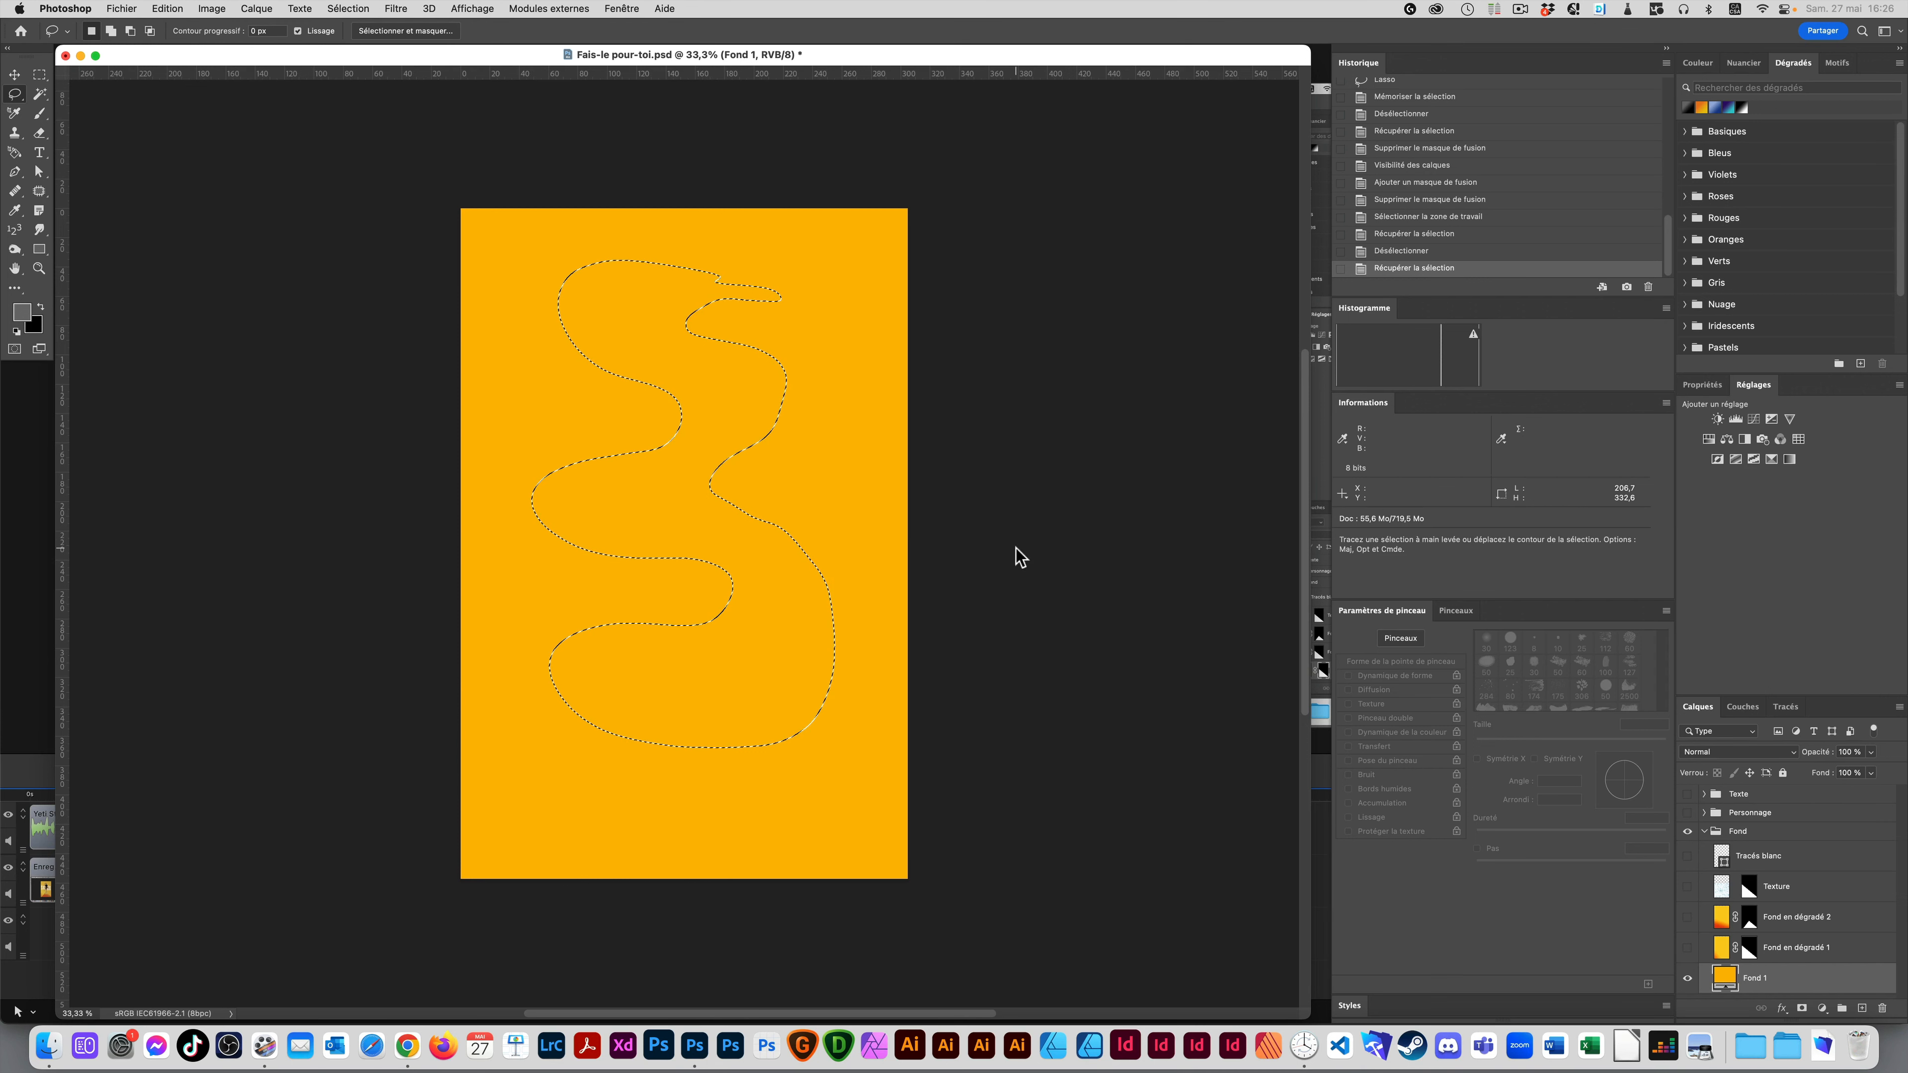
Step: Display the "selection" channel, clear the current selection and reload it from that channel
left_click(1741, 707)
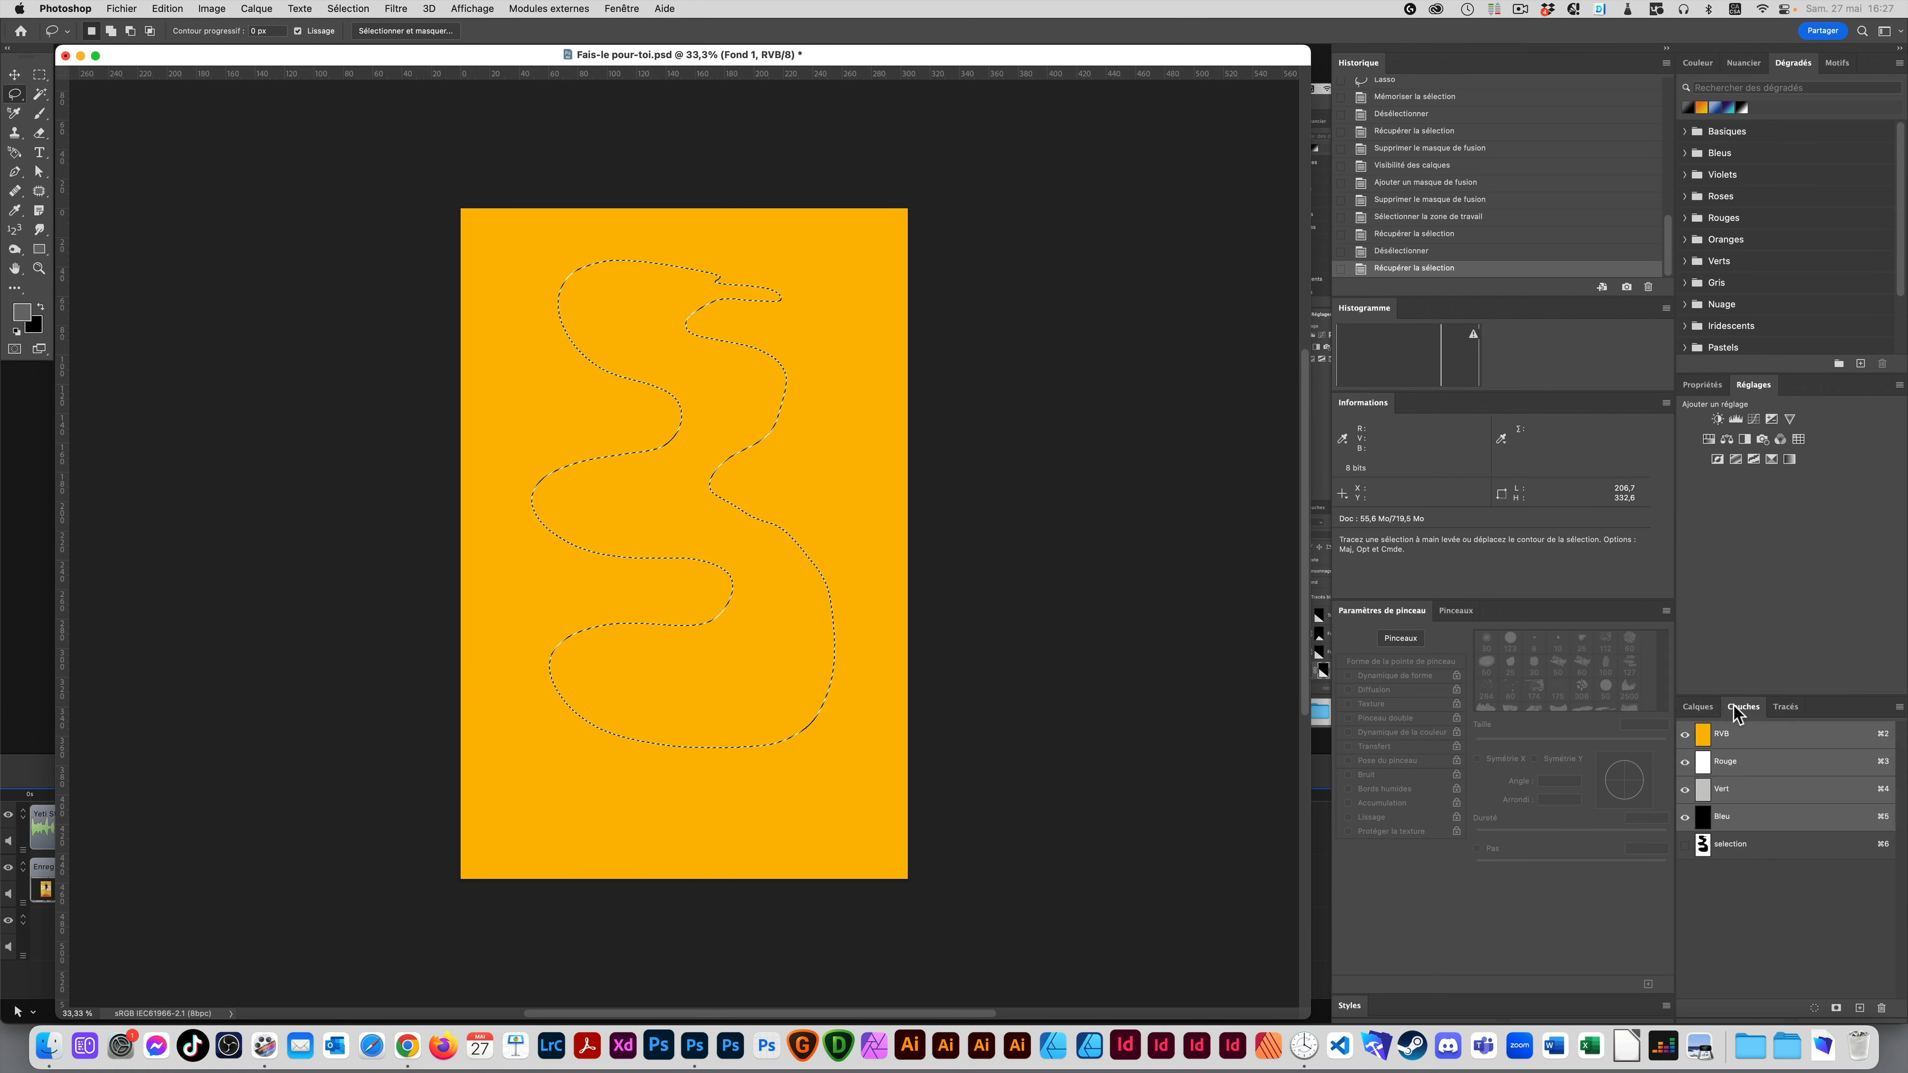
left_click(1758, 845)
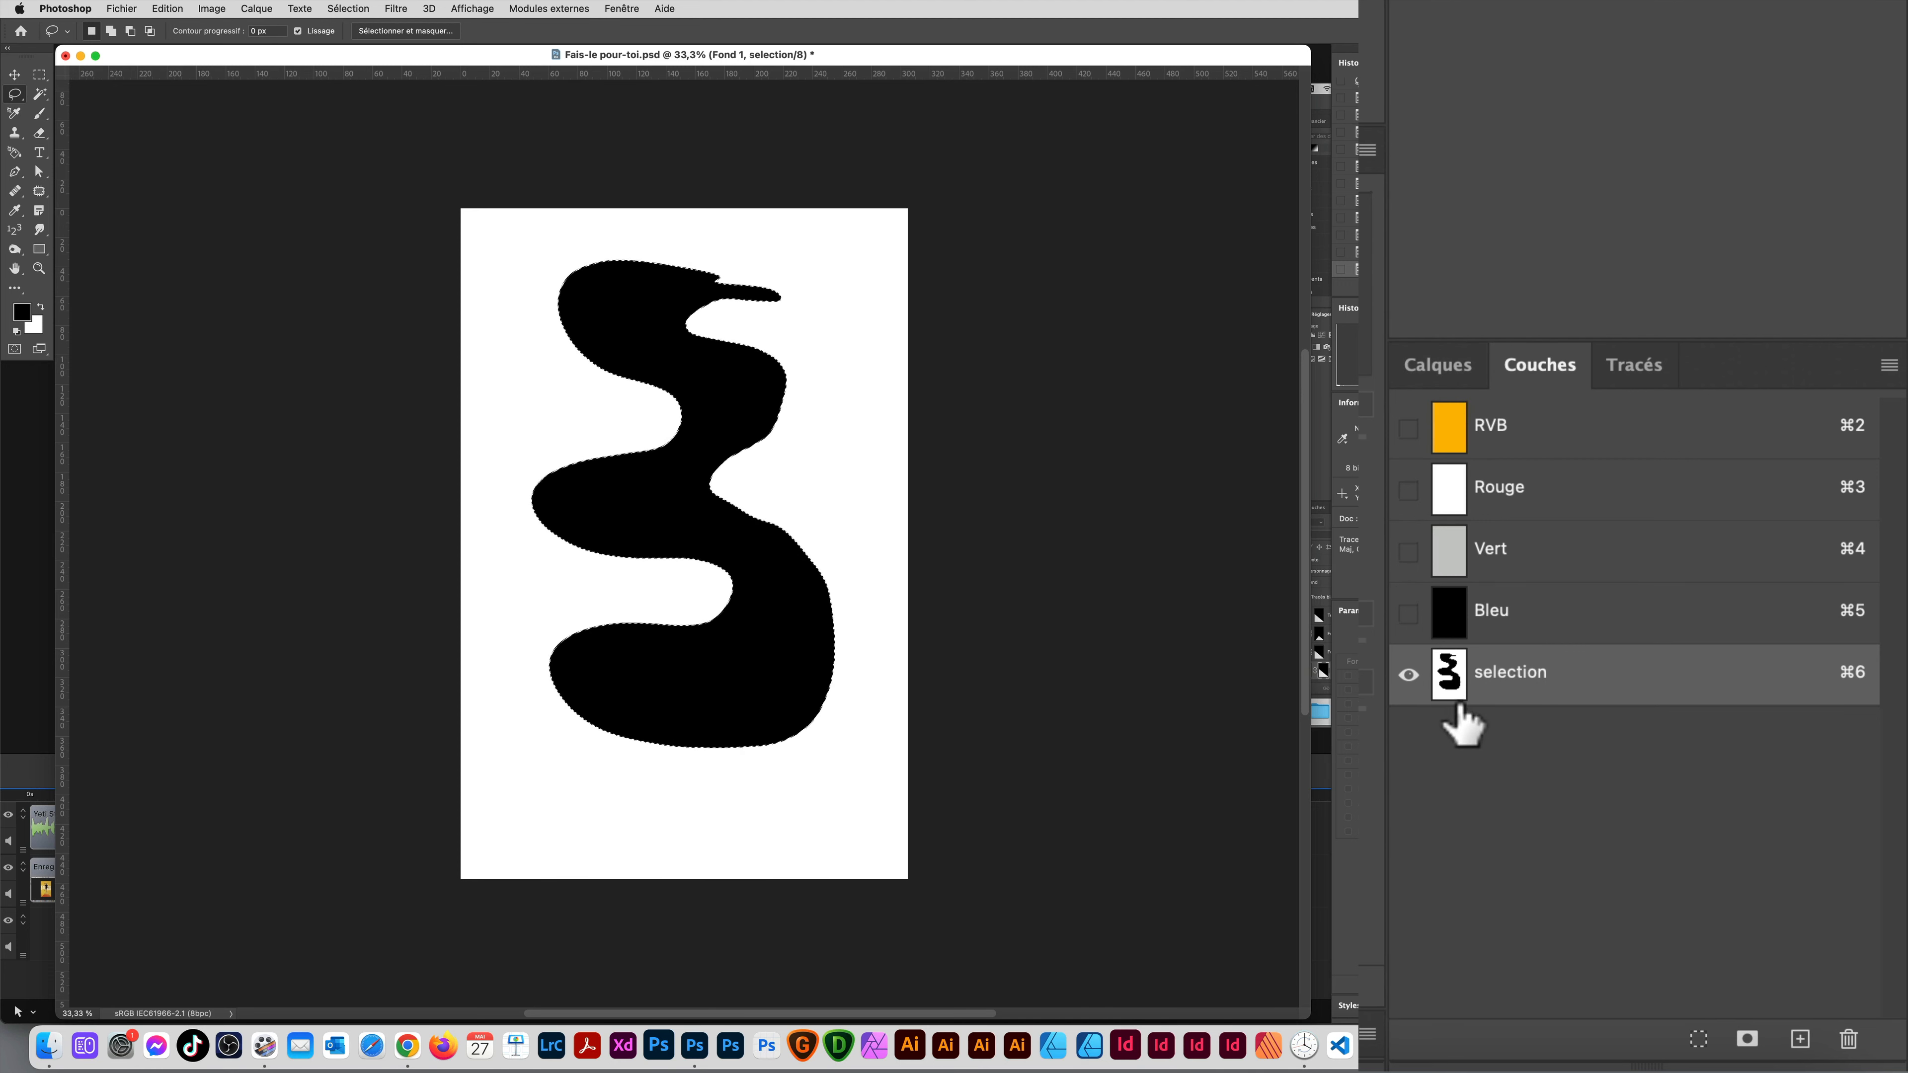
key("super+d")
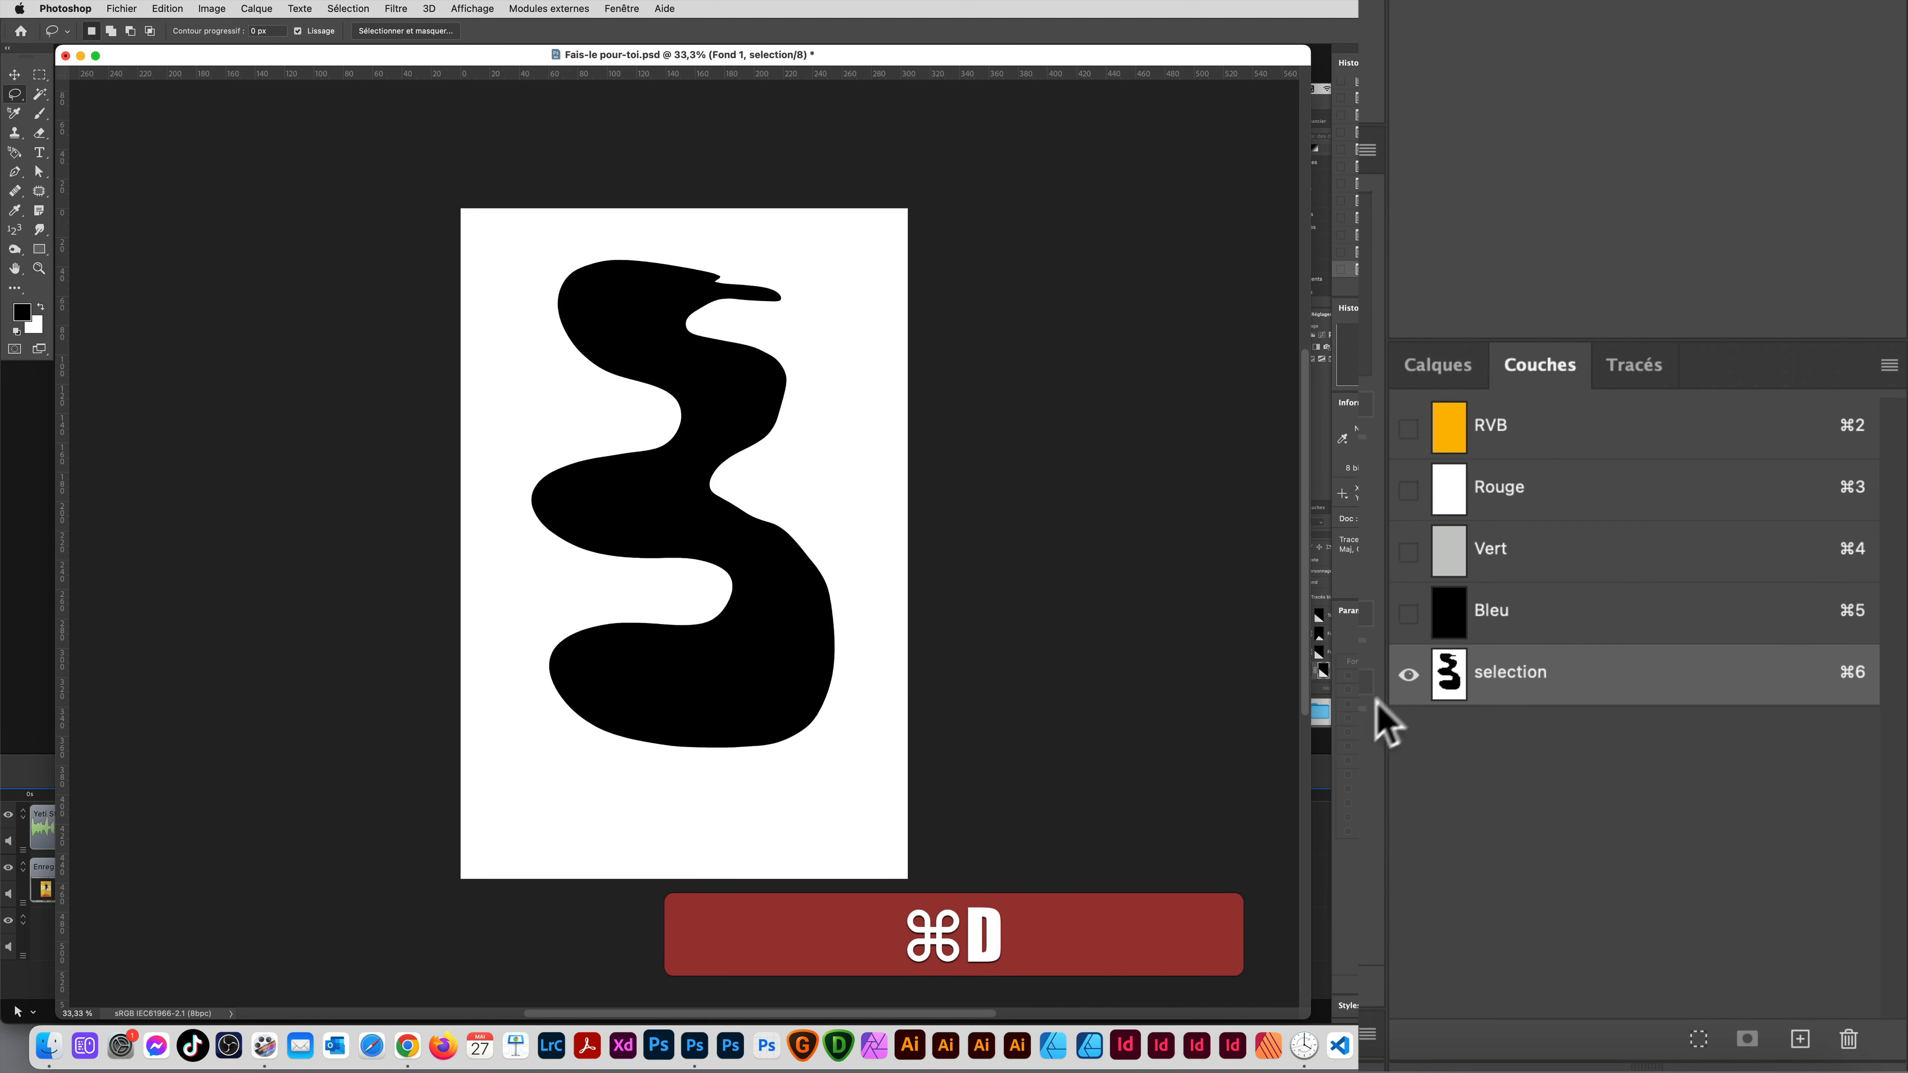
left_click(1448, 676, "super")
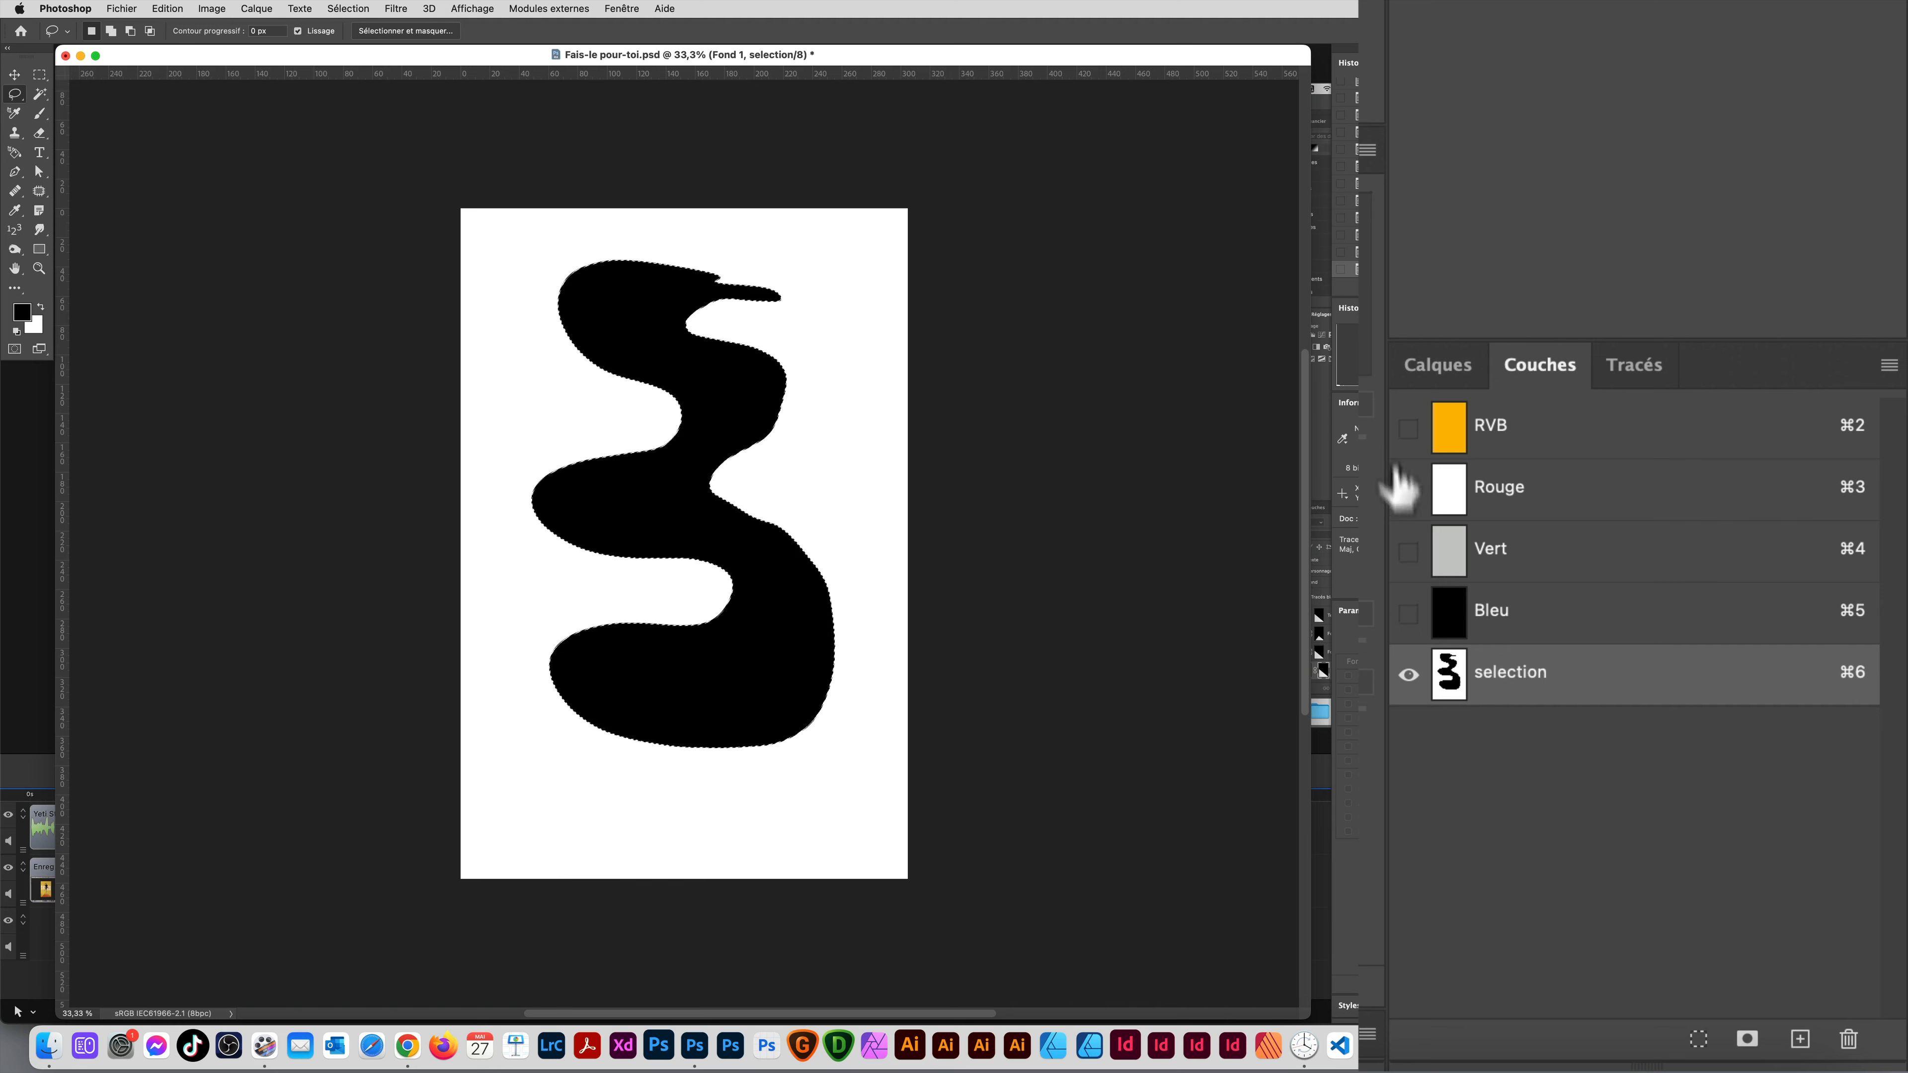
Step: Add a layer mask to the Fond 1 layer from the loaded selection
left_click(1437, 368)
left_click(1499, 977)
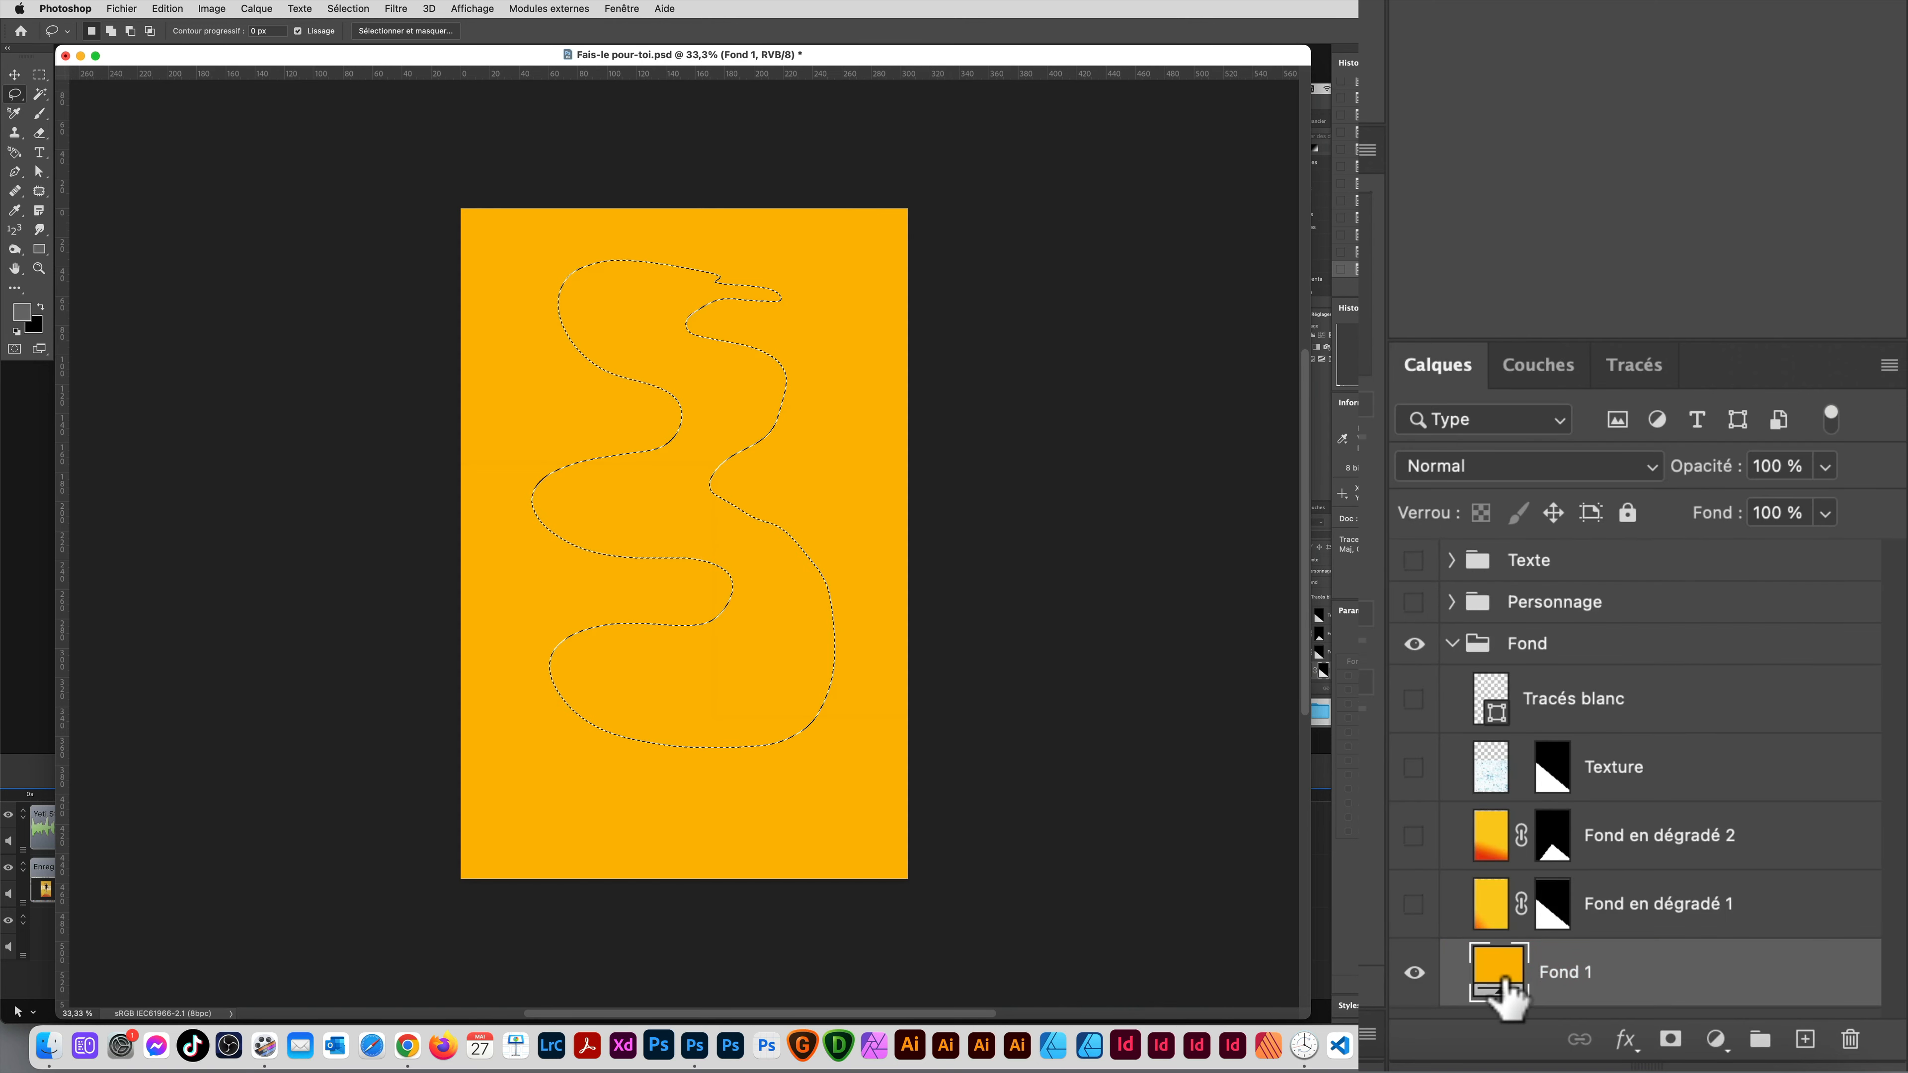
left_click(1671, 1039)
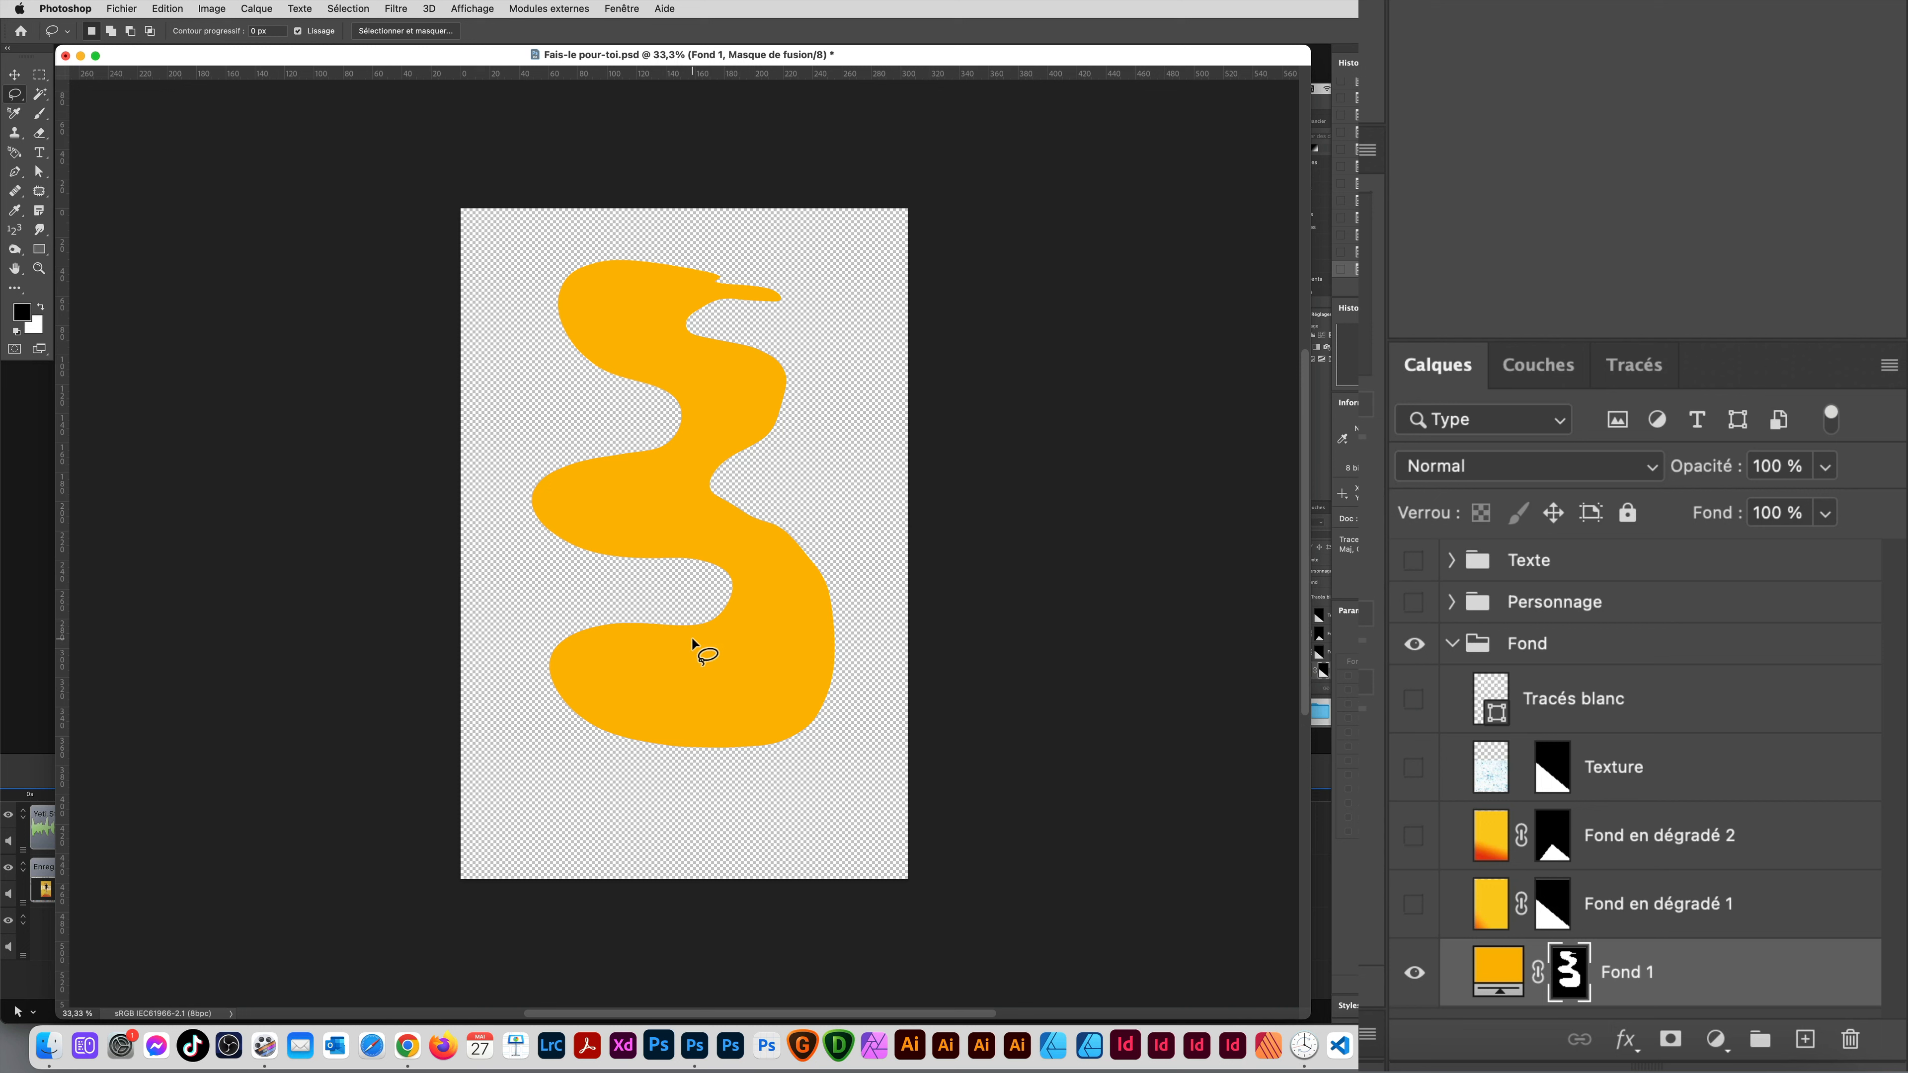
Step: Compare the Fond 1 mask channel with the saved "selection" channel, and return to the RGB composite
left_click(1540, 367)
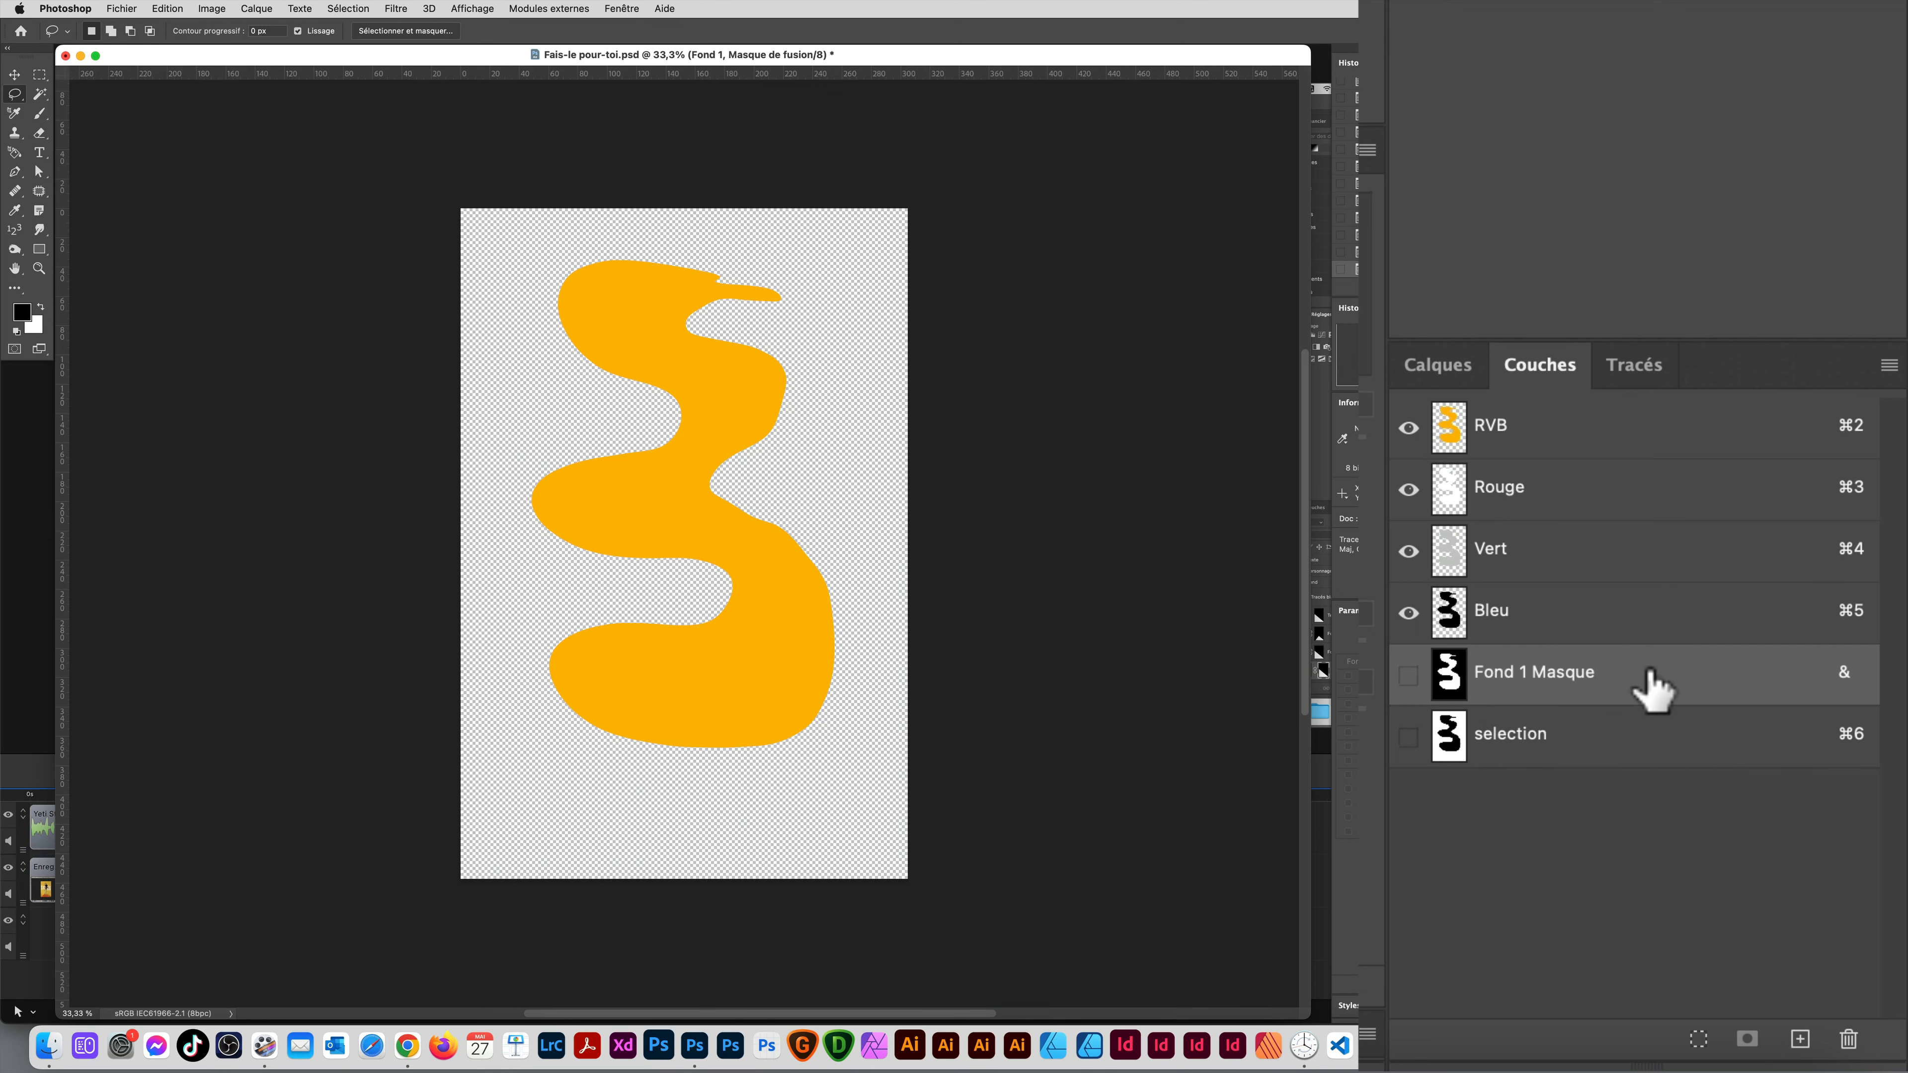
left_click(1661, 751)
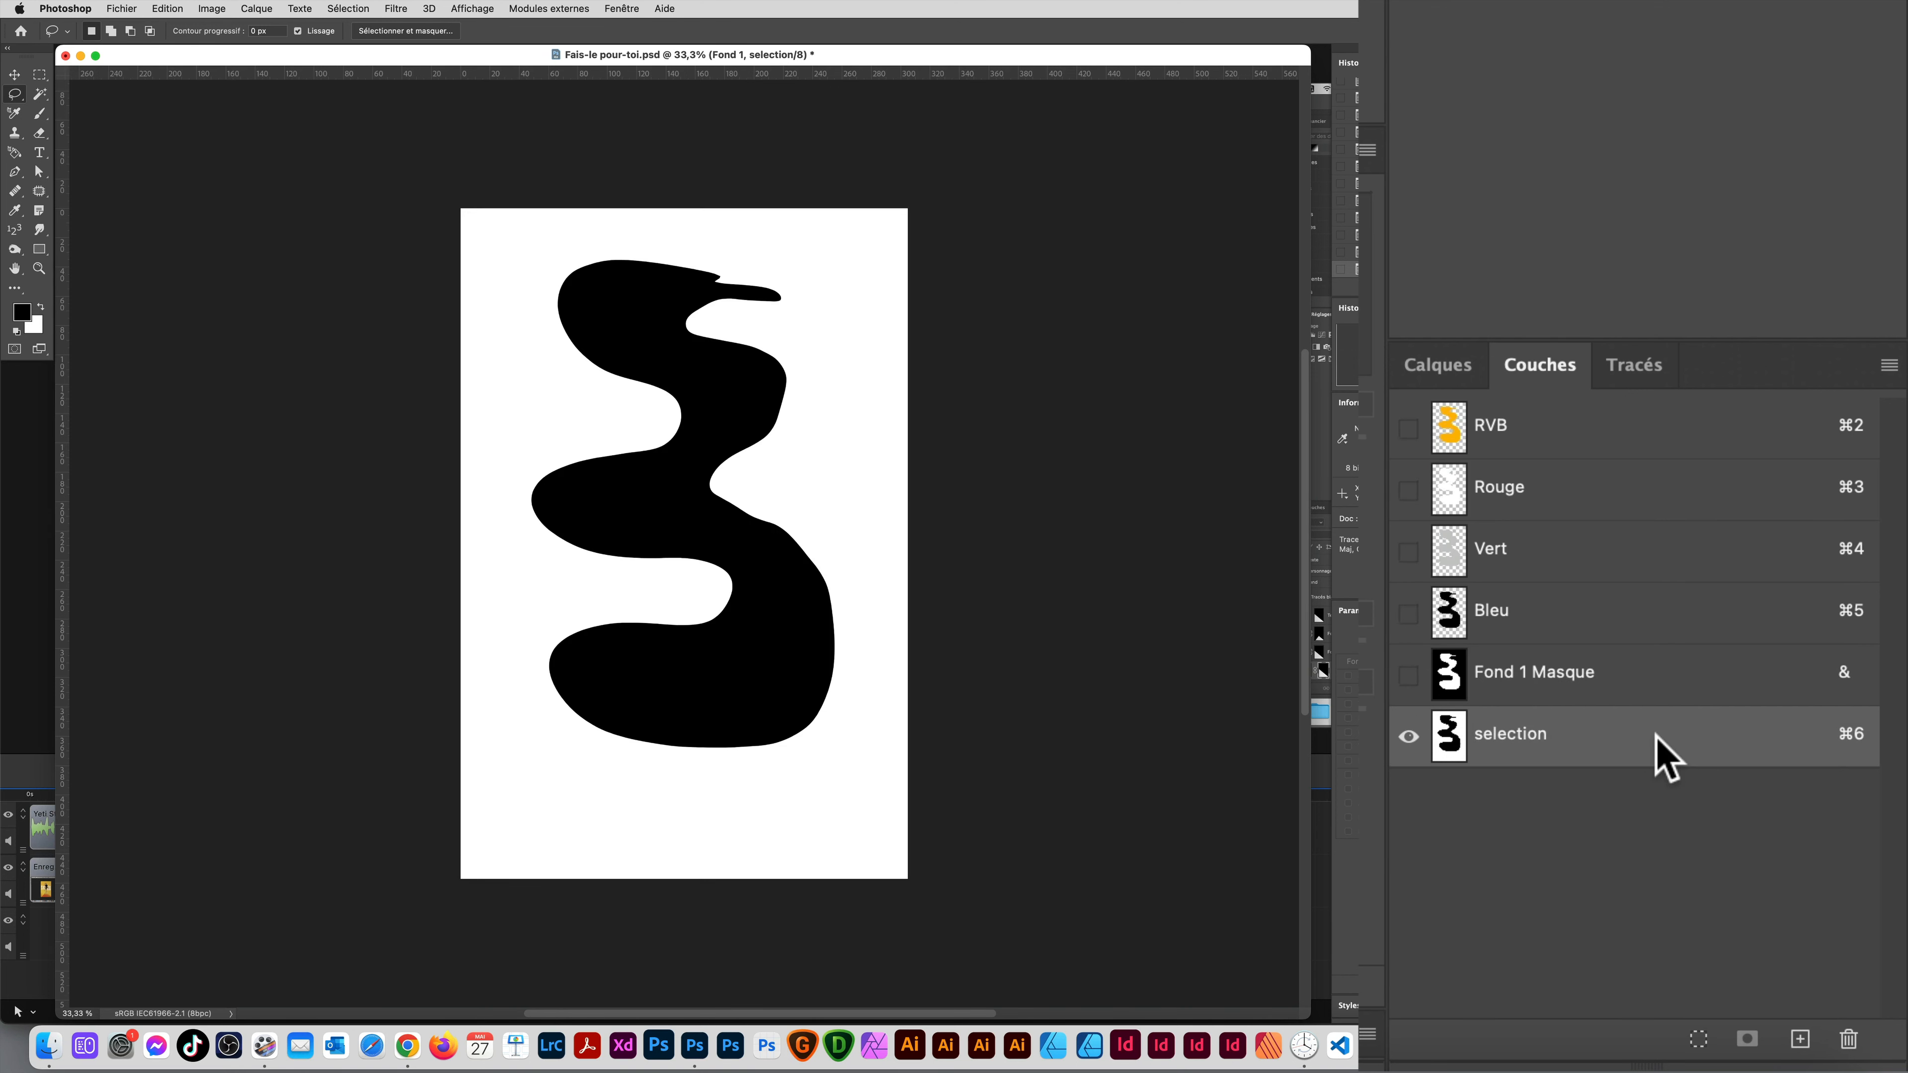
left_click(1677, 688)
left_click(1665, 740)
left_click(1664, 686)
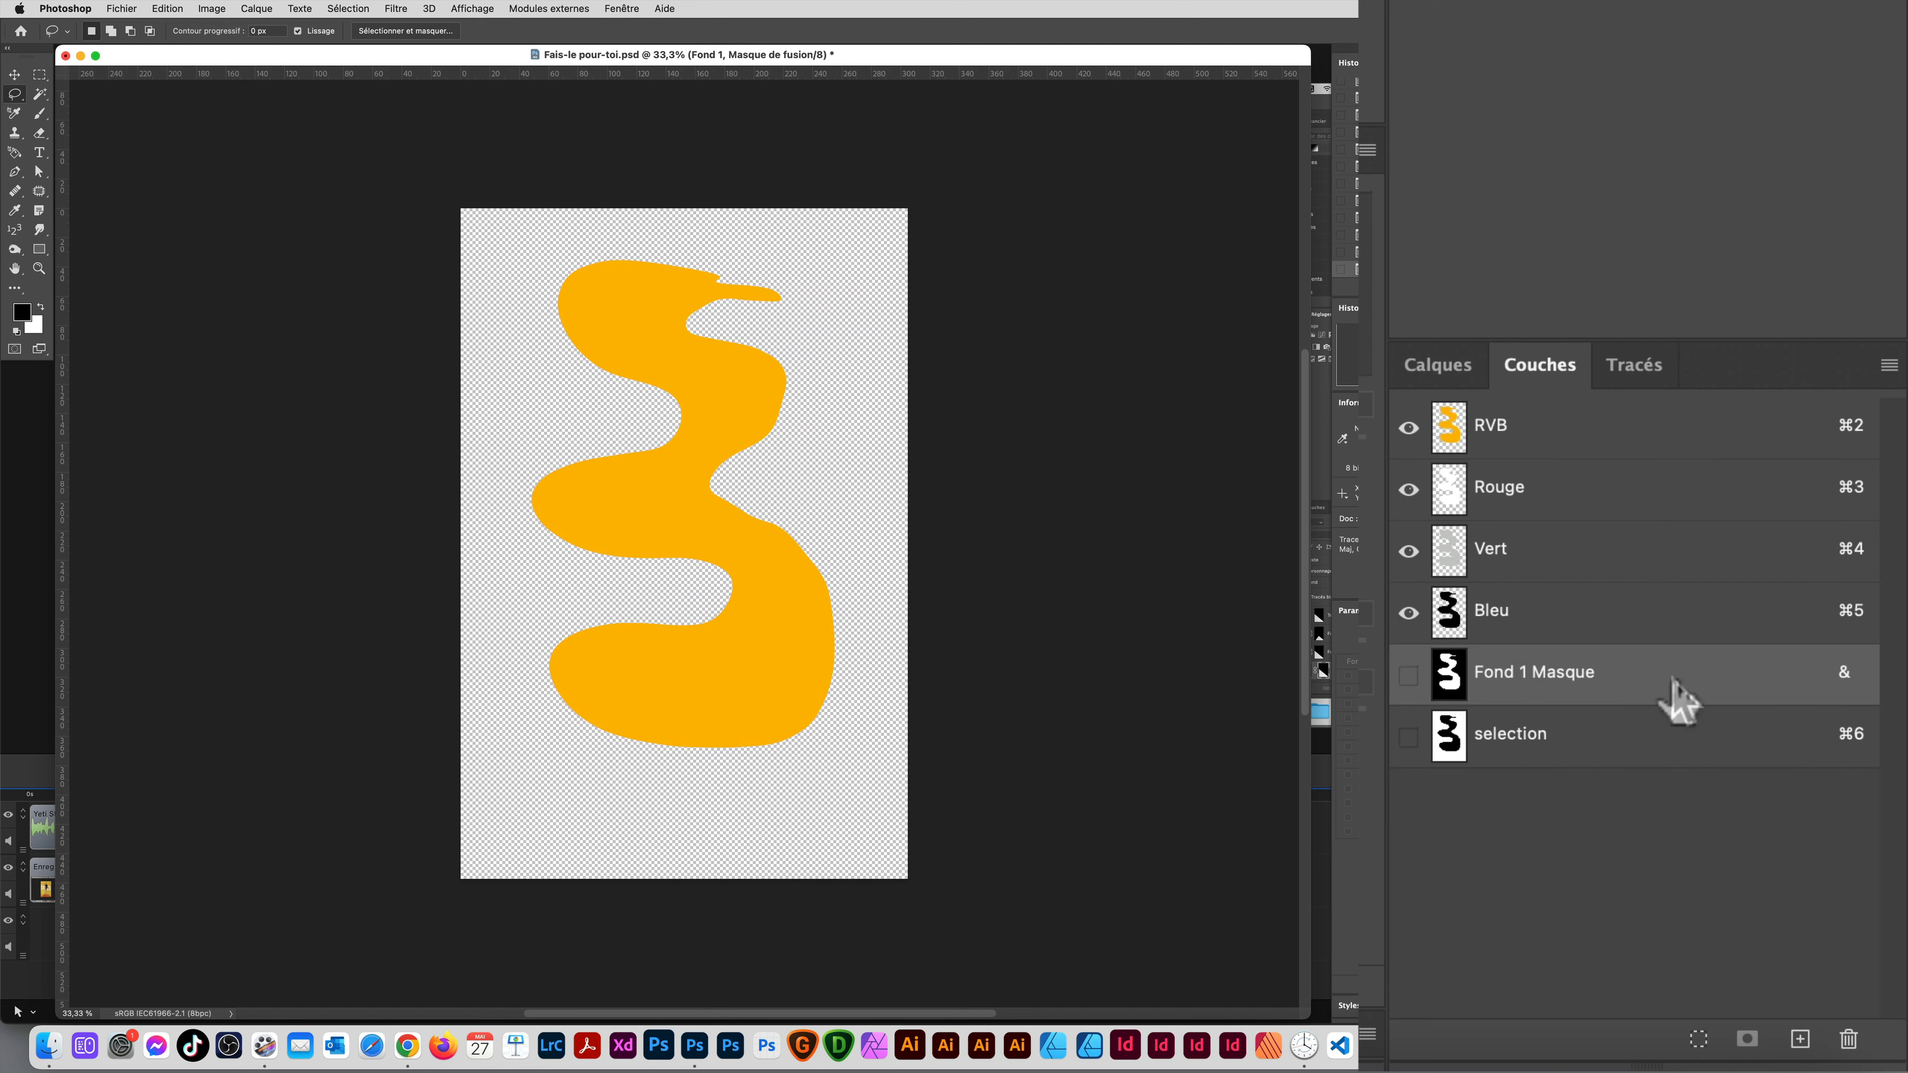
left_click(1408, 674)
left_click(1409, 674)
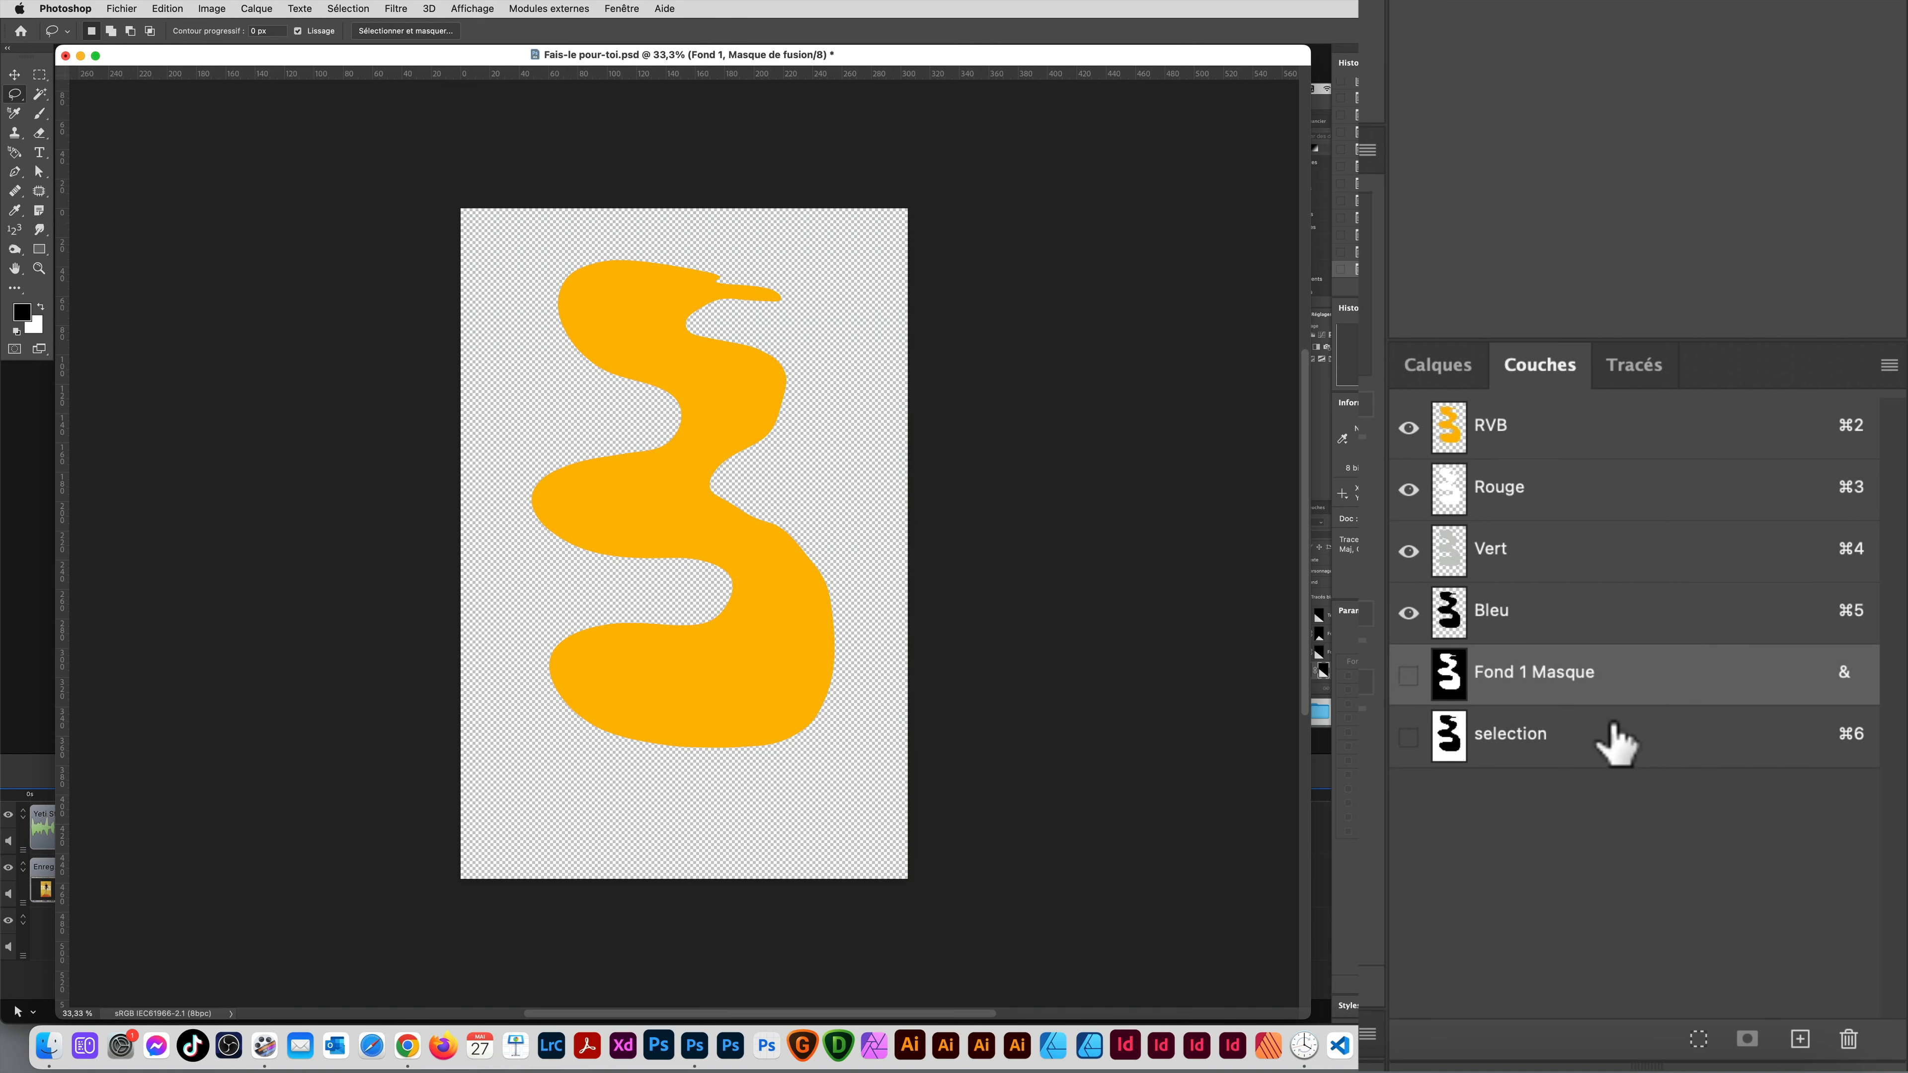
left_click(1615, 433)
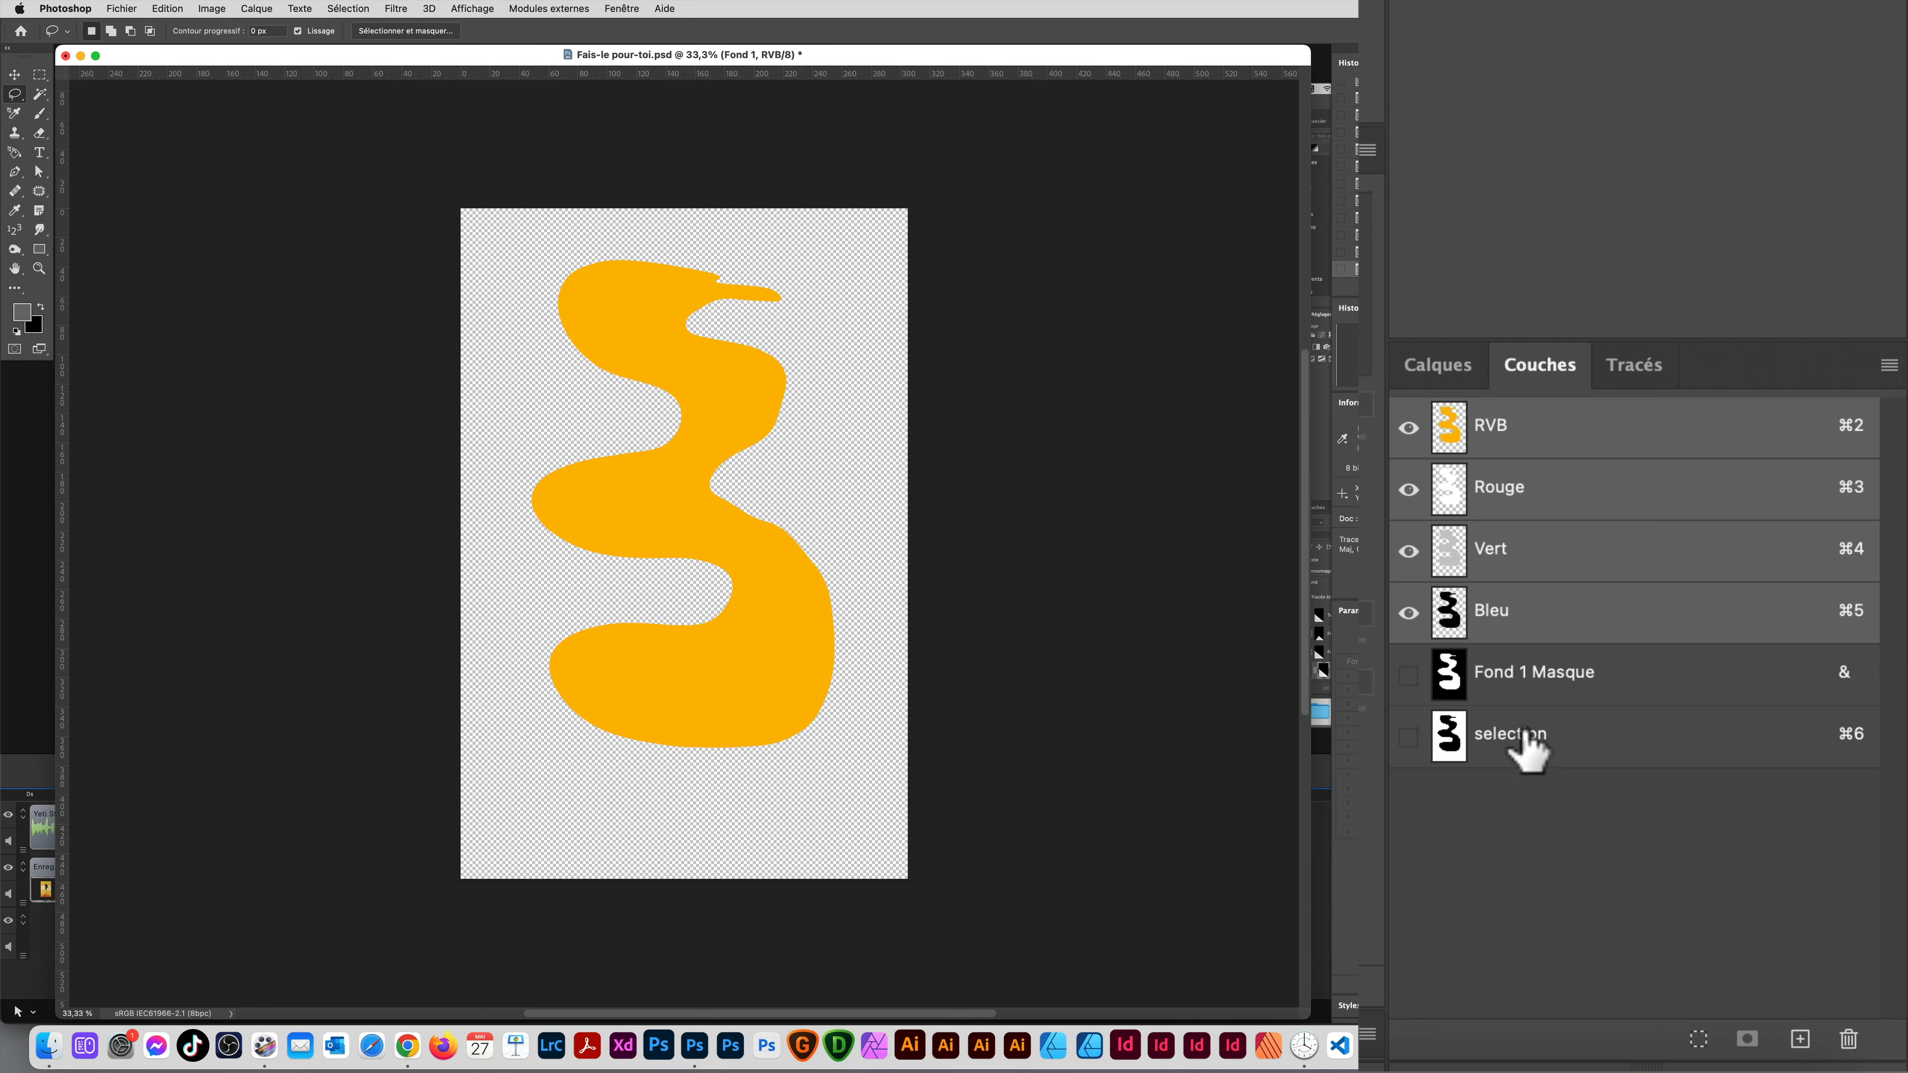
Step: Display the Fond 1 layer mask alone and select a rectangle of about 33 by 39.5 mm across the white shape's lower edge
left_click(1435, 366)
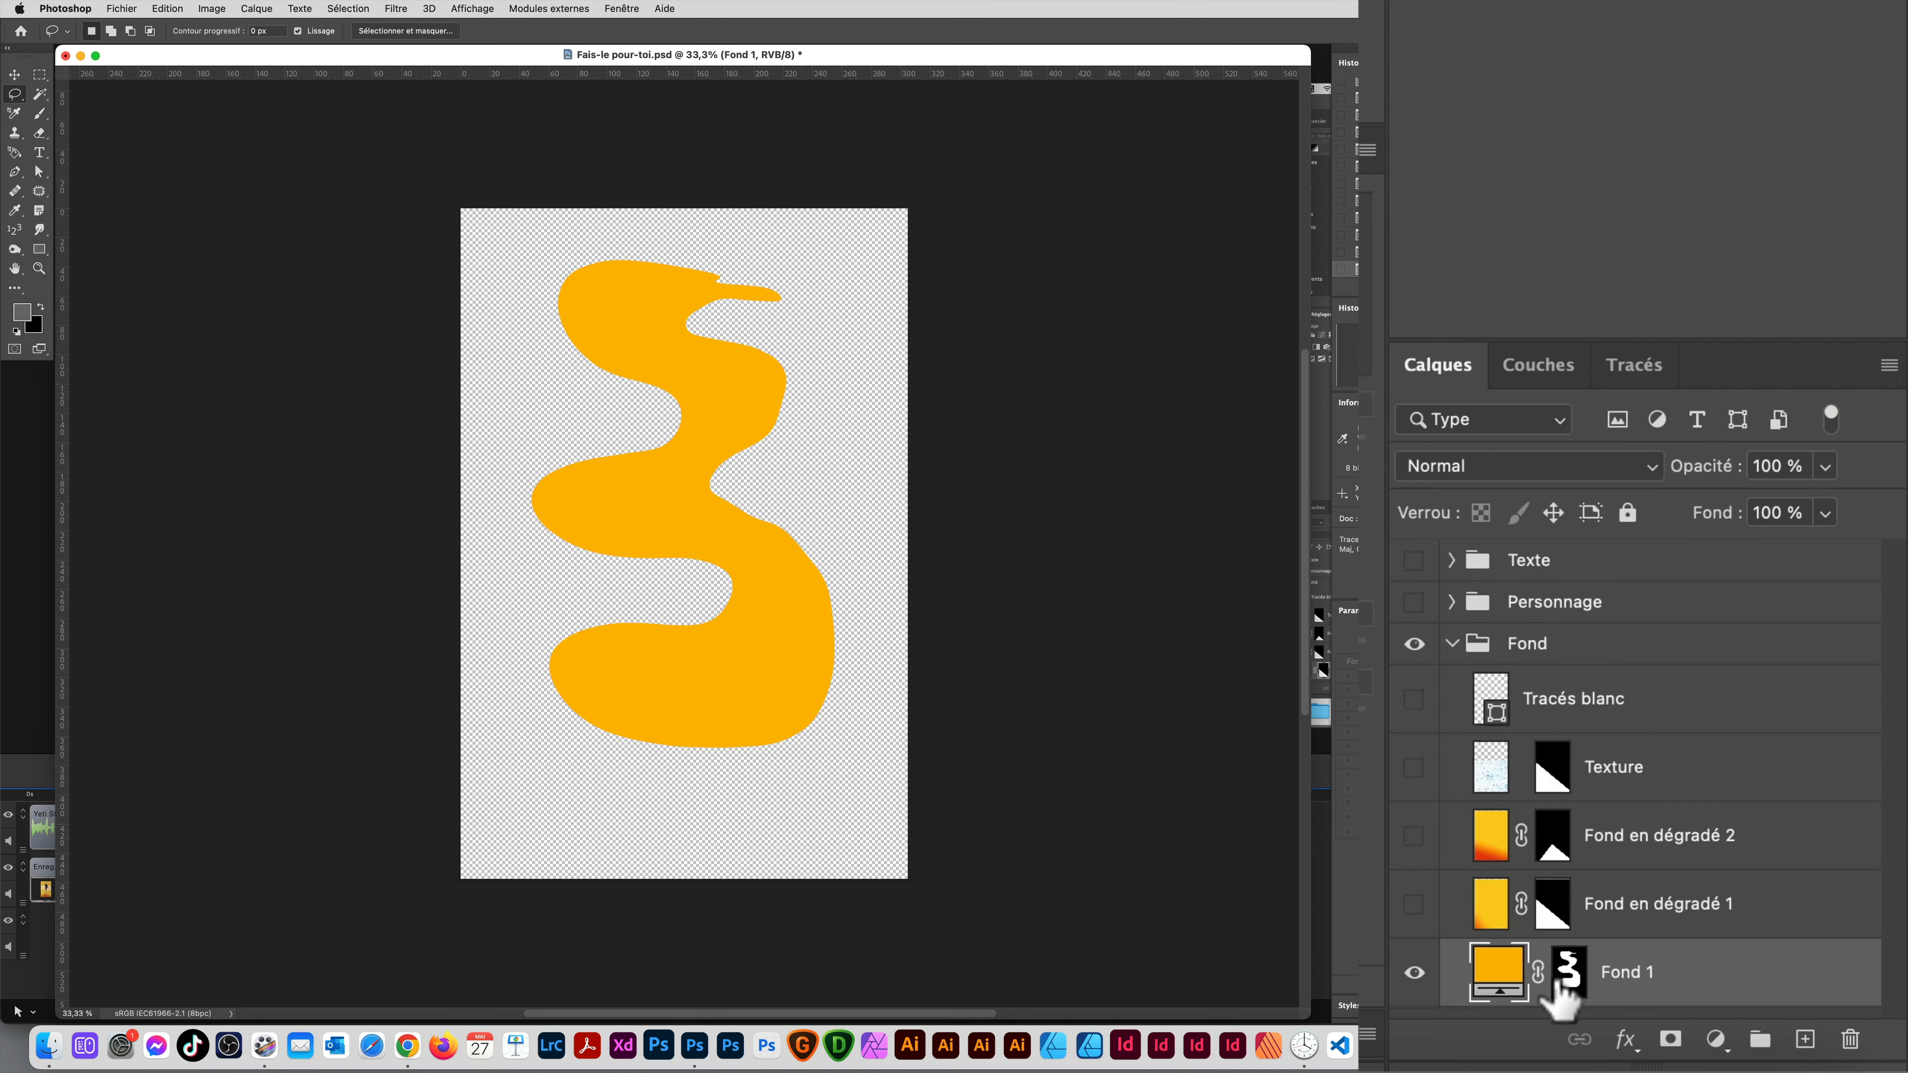
left_click(1567, 973)
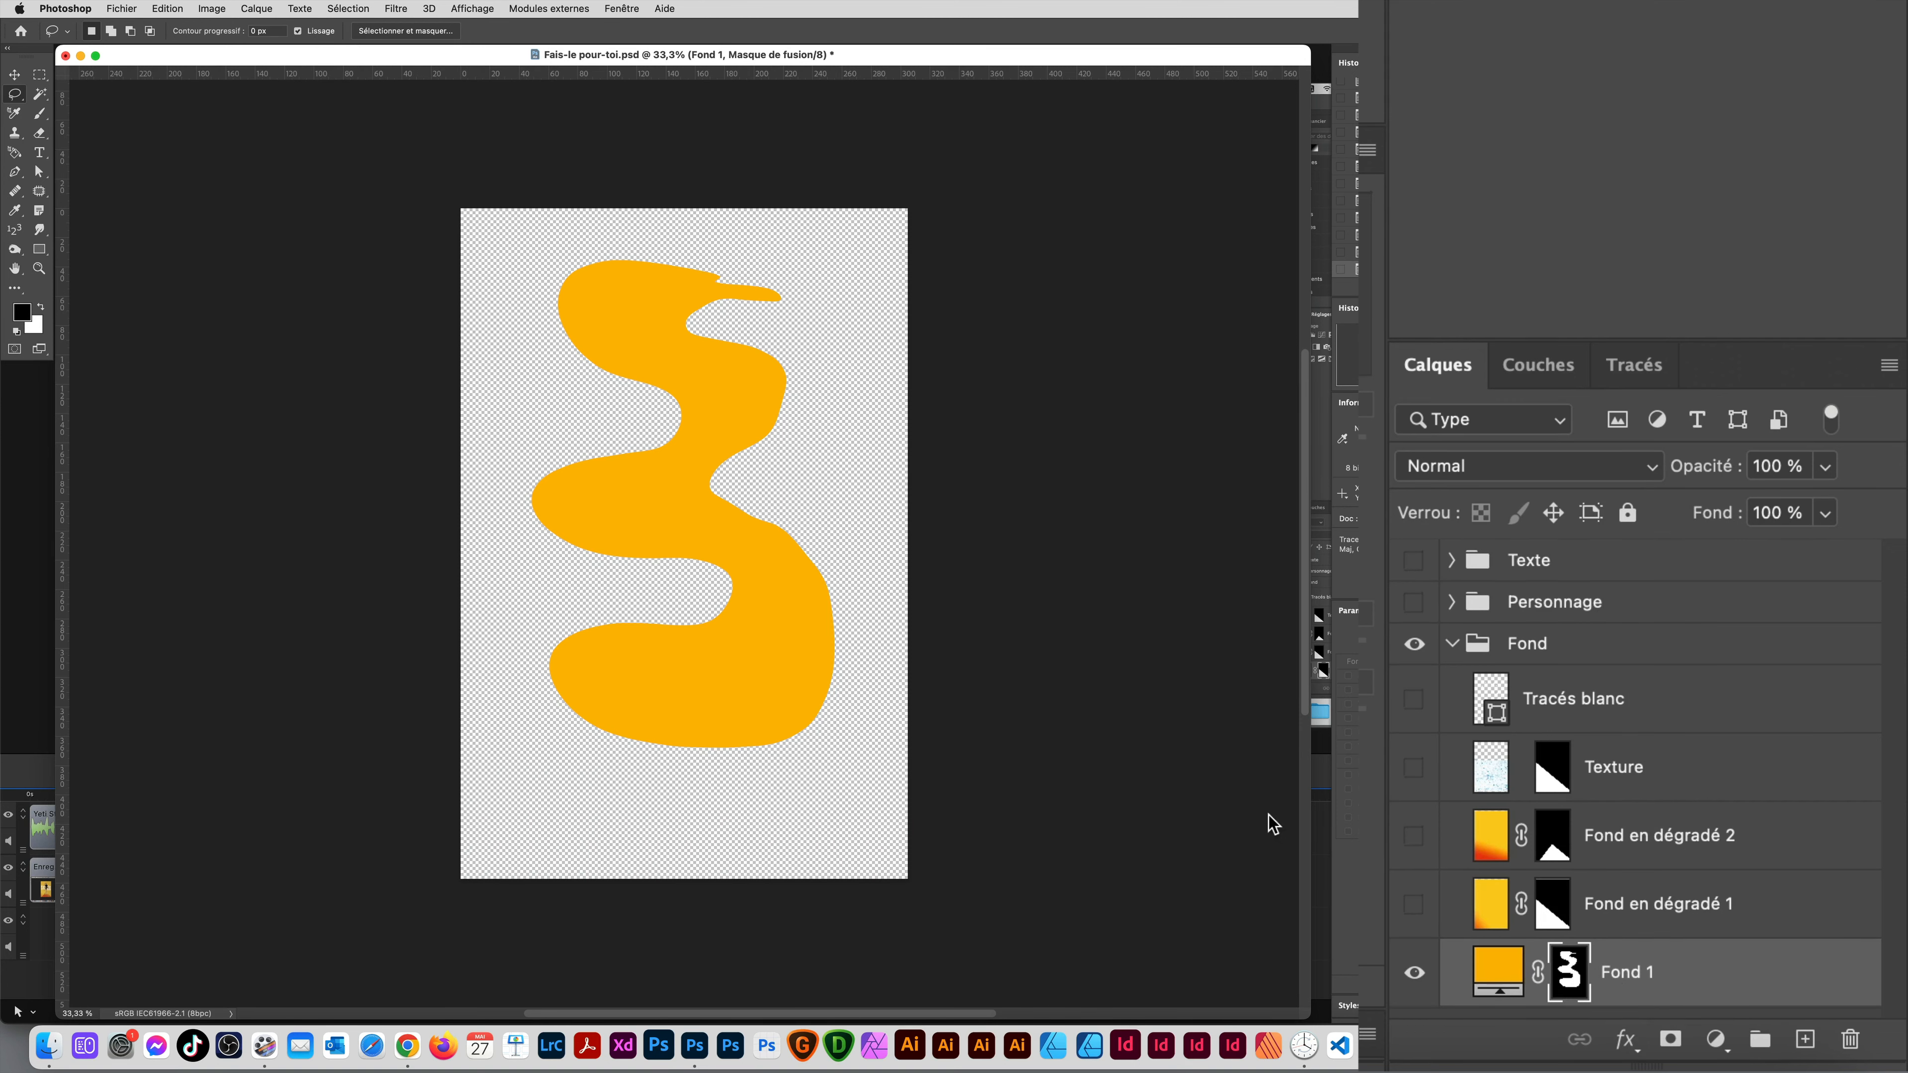
left_click(1568, 977, "alt")
left_click_drag(845, 669, 634, 789)
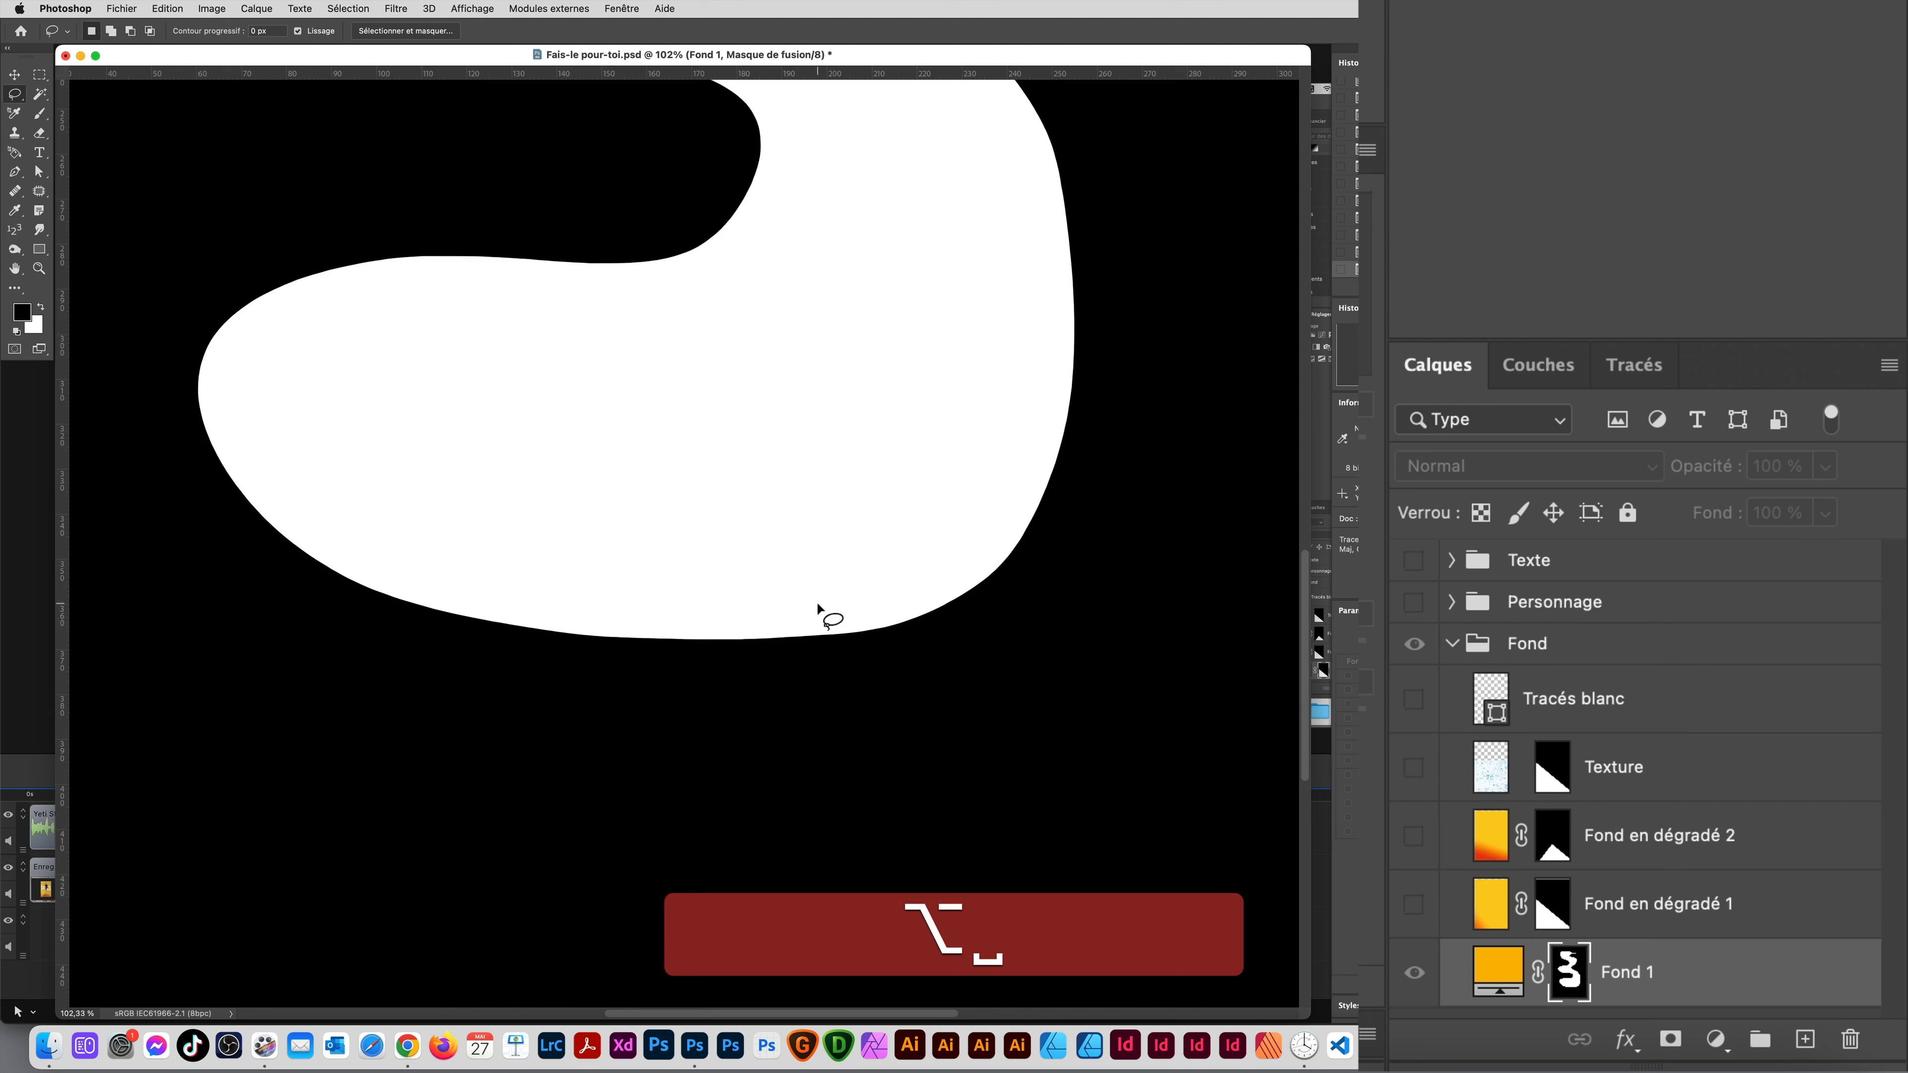
key("m")
left_click_drag(577, 570, 723, 748)
Step: Try filling the rectangular selection with a foreground-to-background gradient from black at its lower end to white at its upper end, and undo it
key("g")
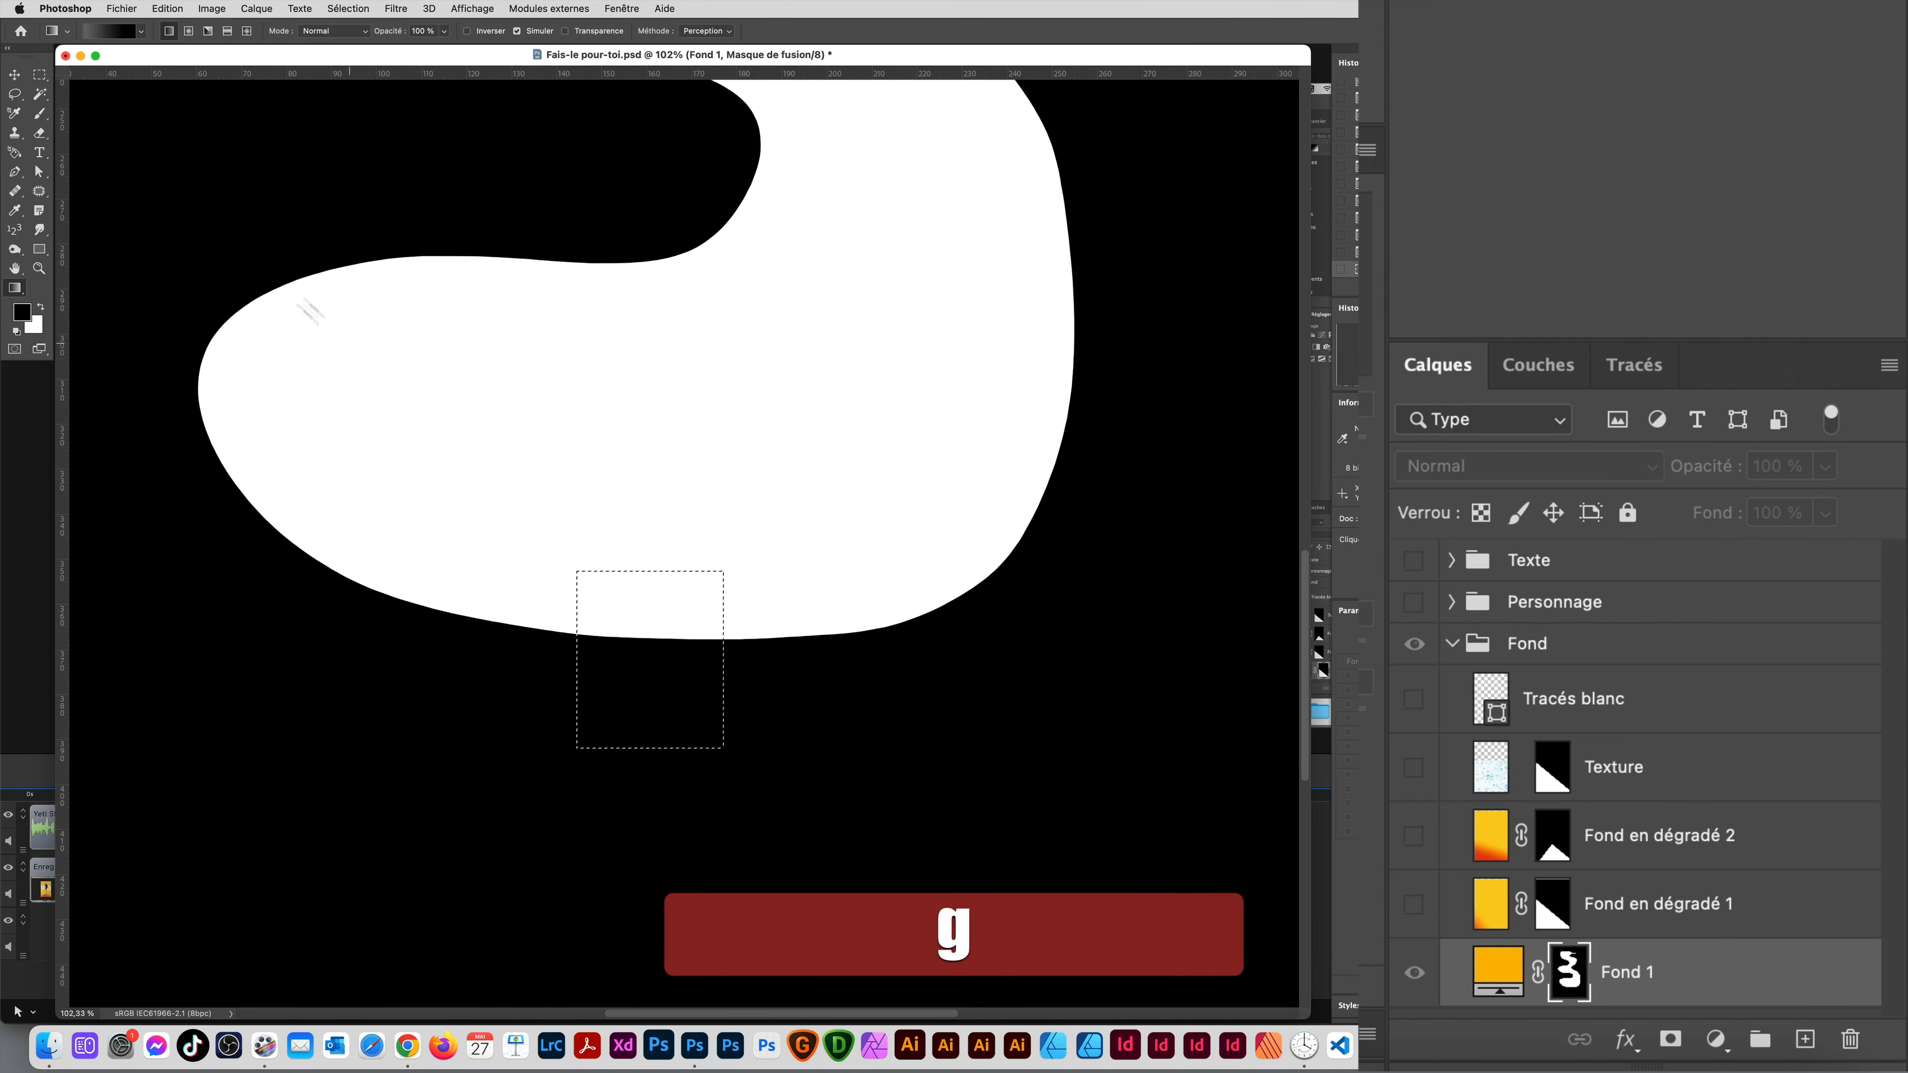
left_click(110, 31)
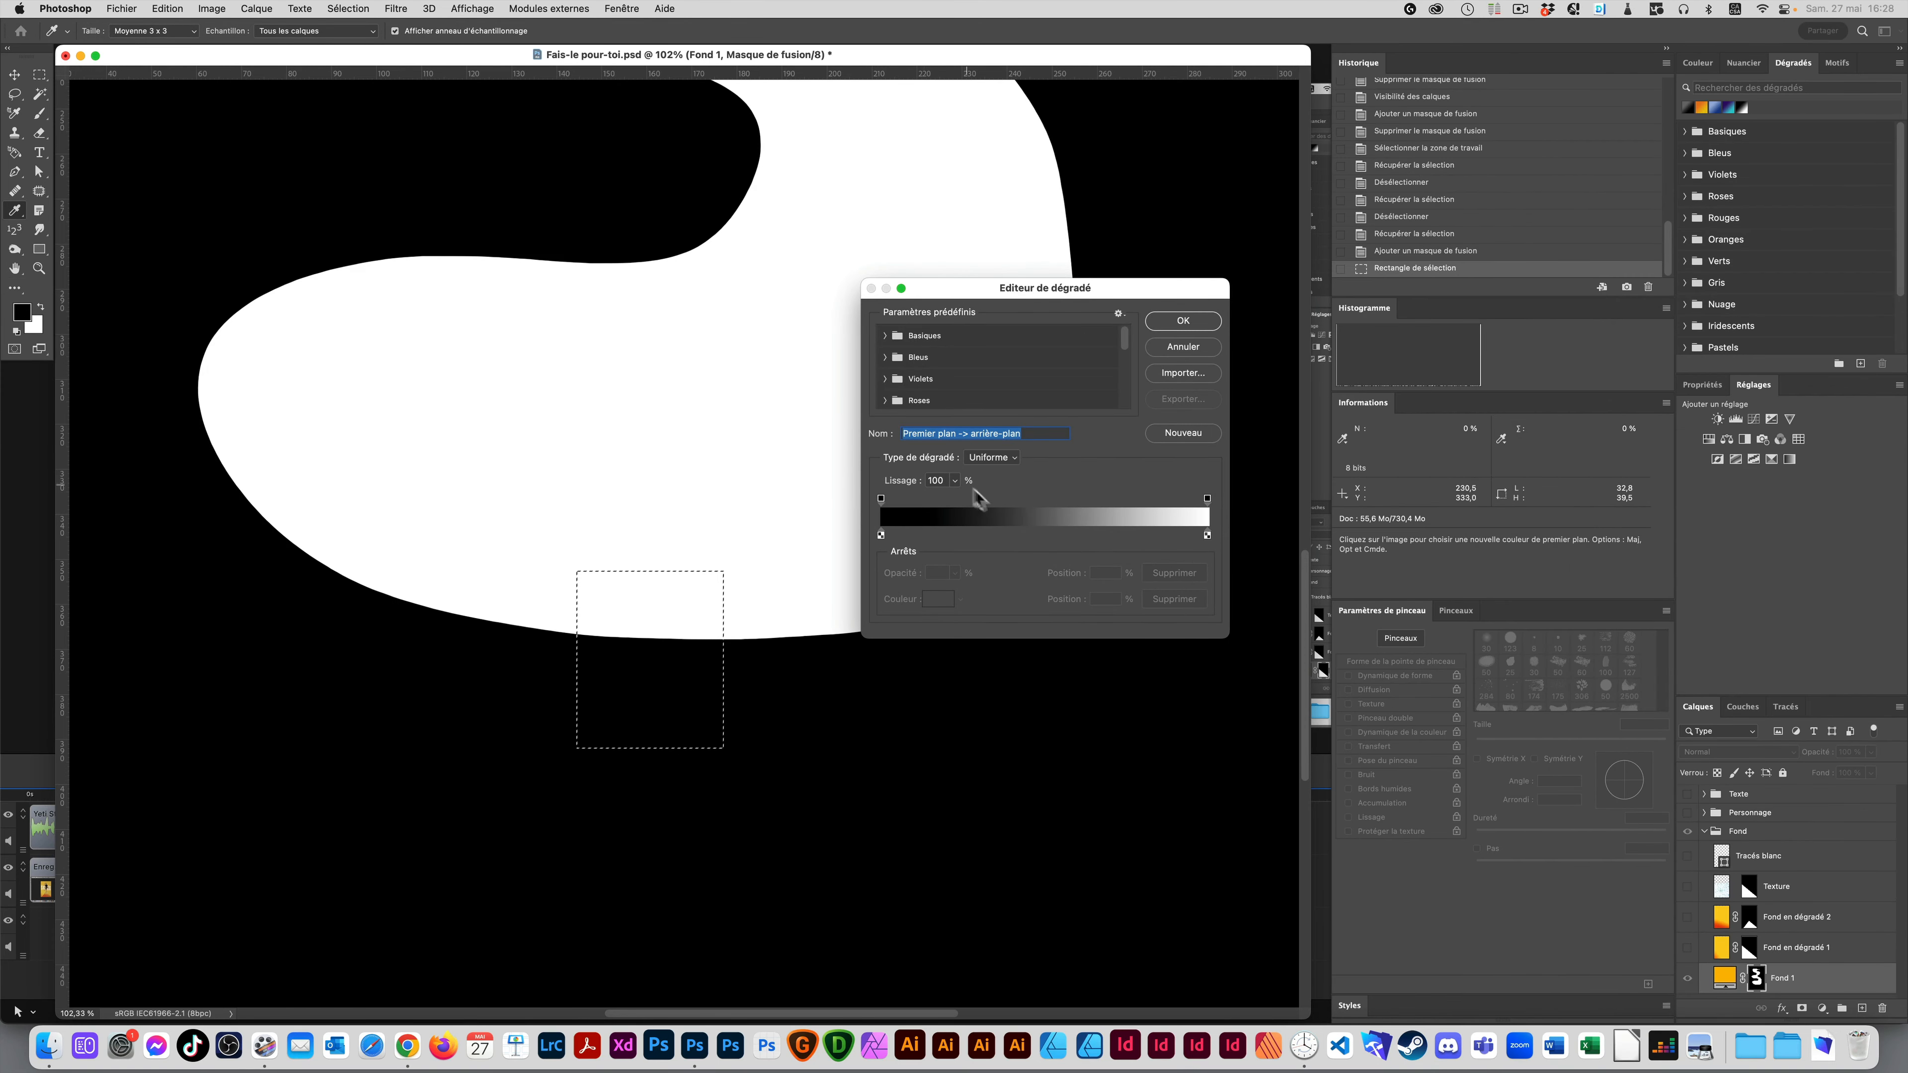
left_click(1185, 326)
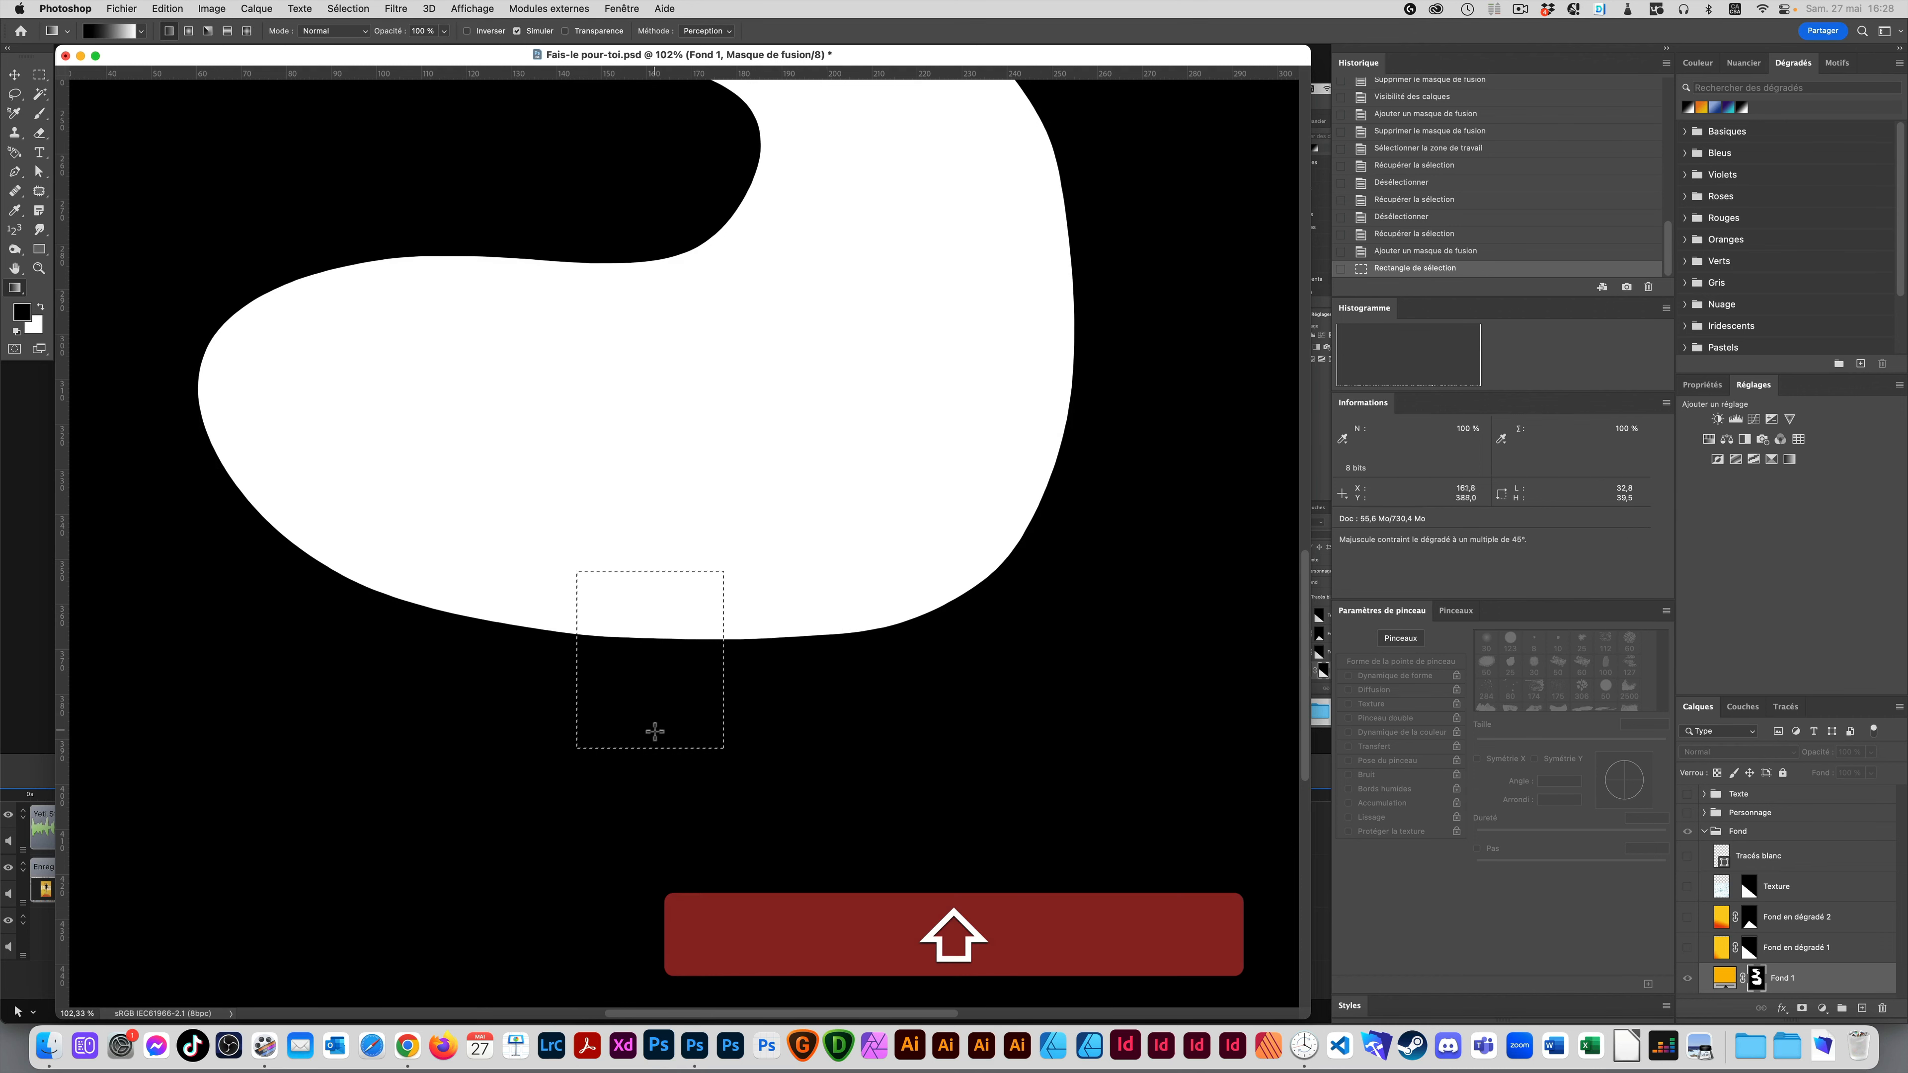
left_click_drag(655, 731, 664, 581)
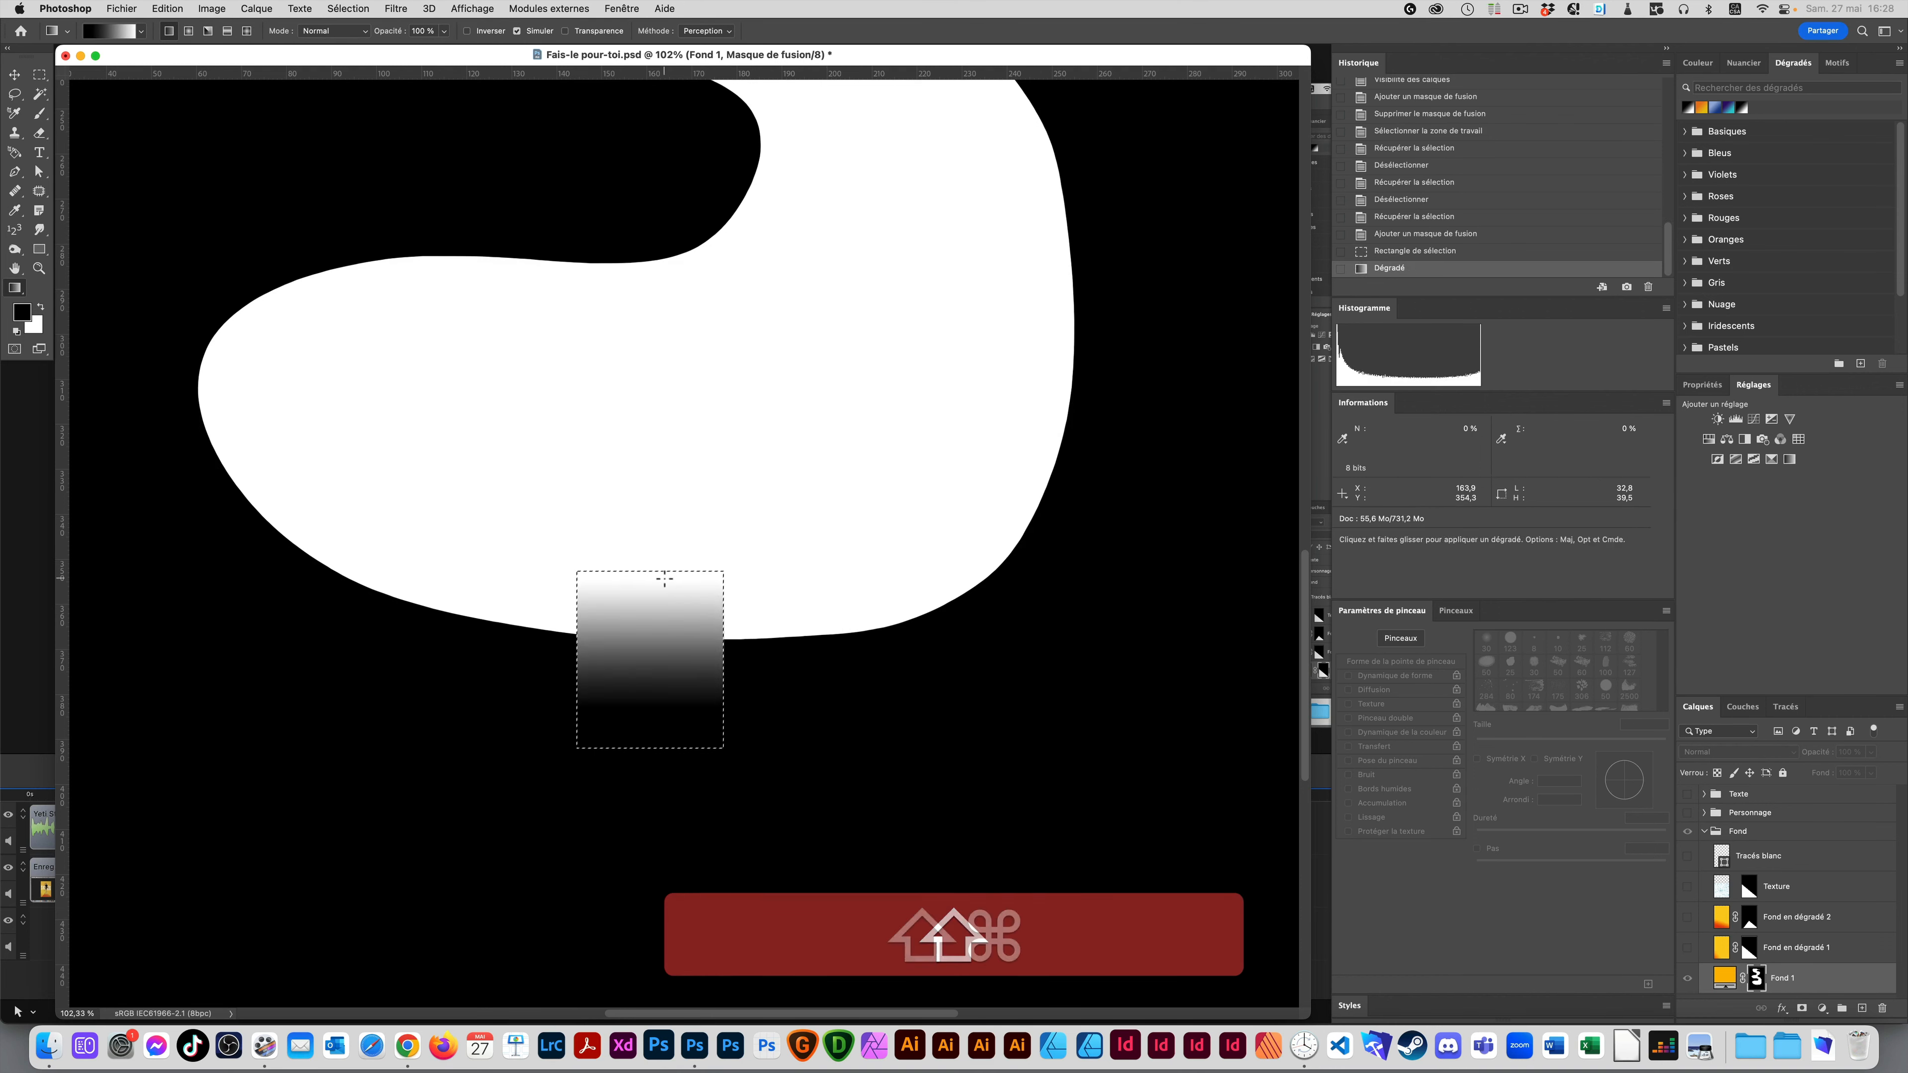
key("shift+super+z")
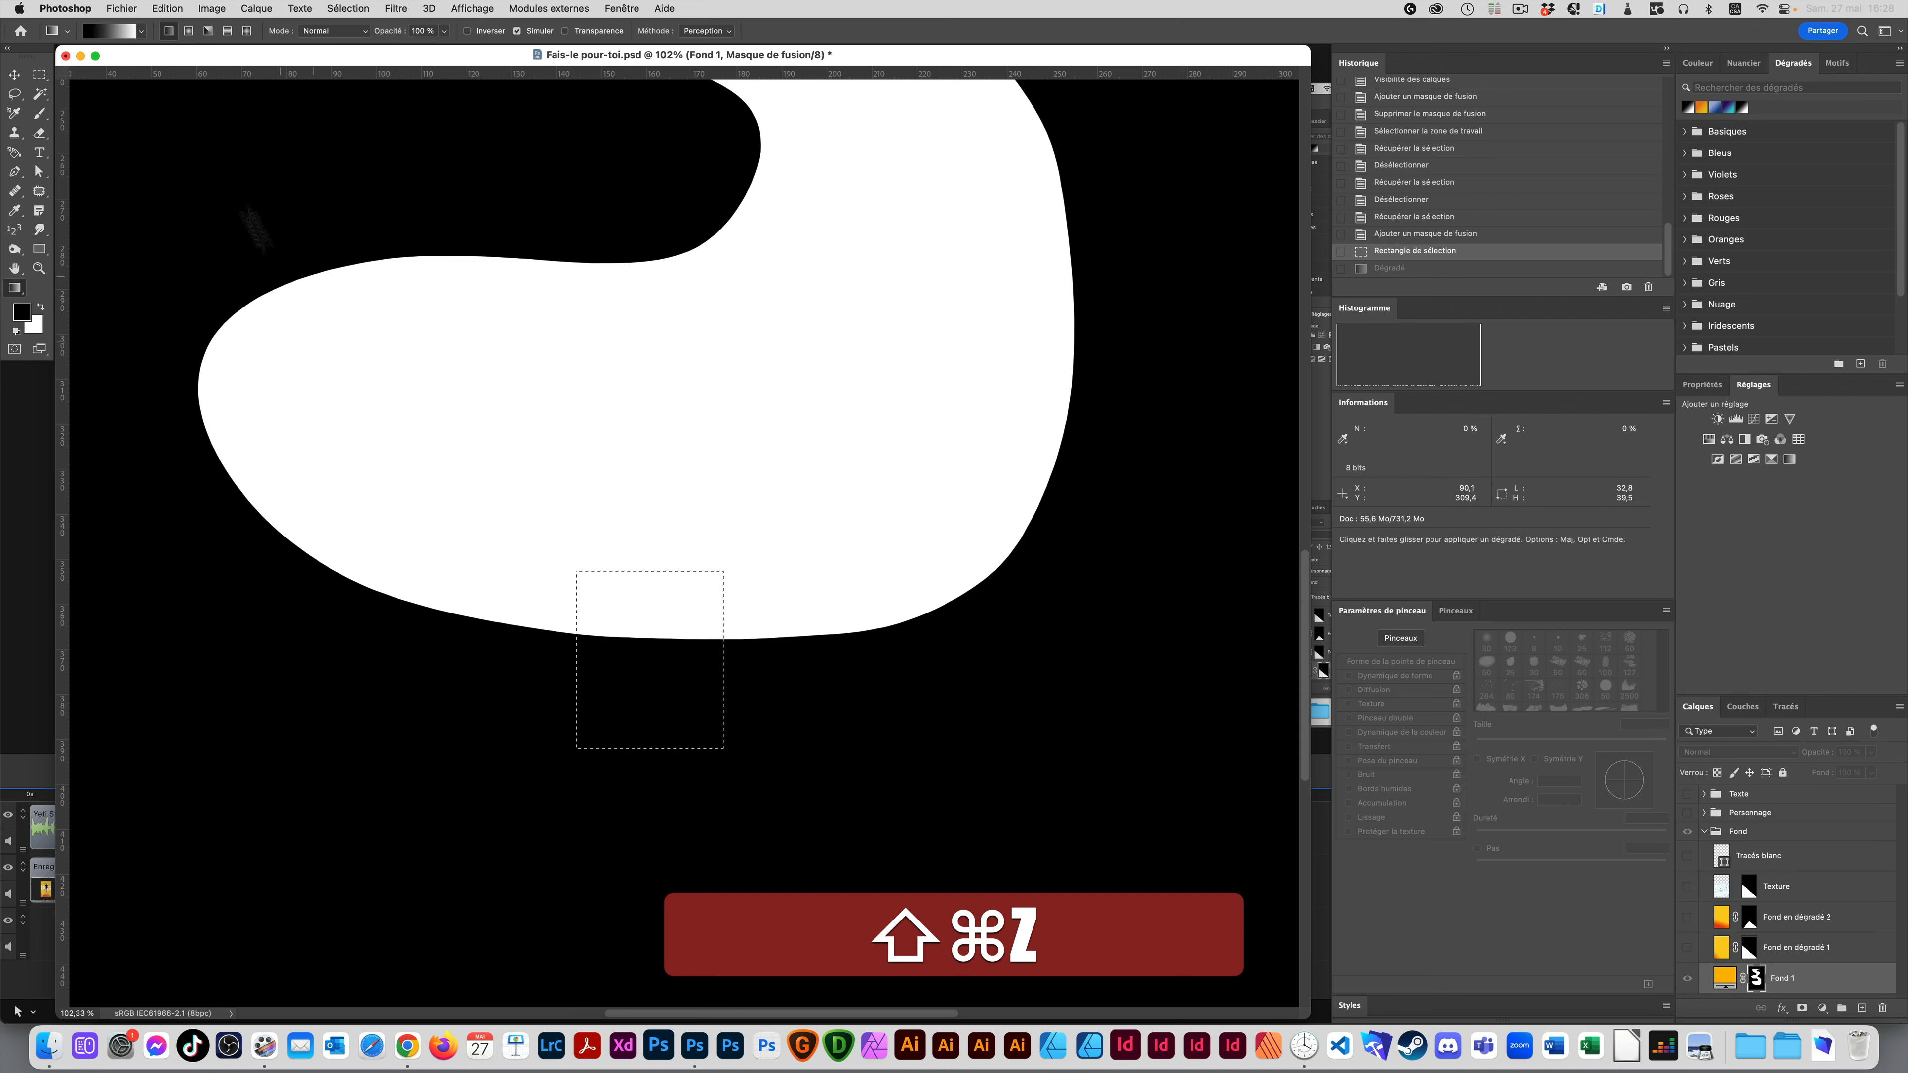
Step: Try moving the mask pixels inside the rectangular selection, then try a short upward gradient there, undoing both attempts
key("v")
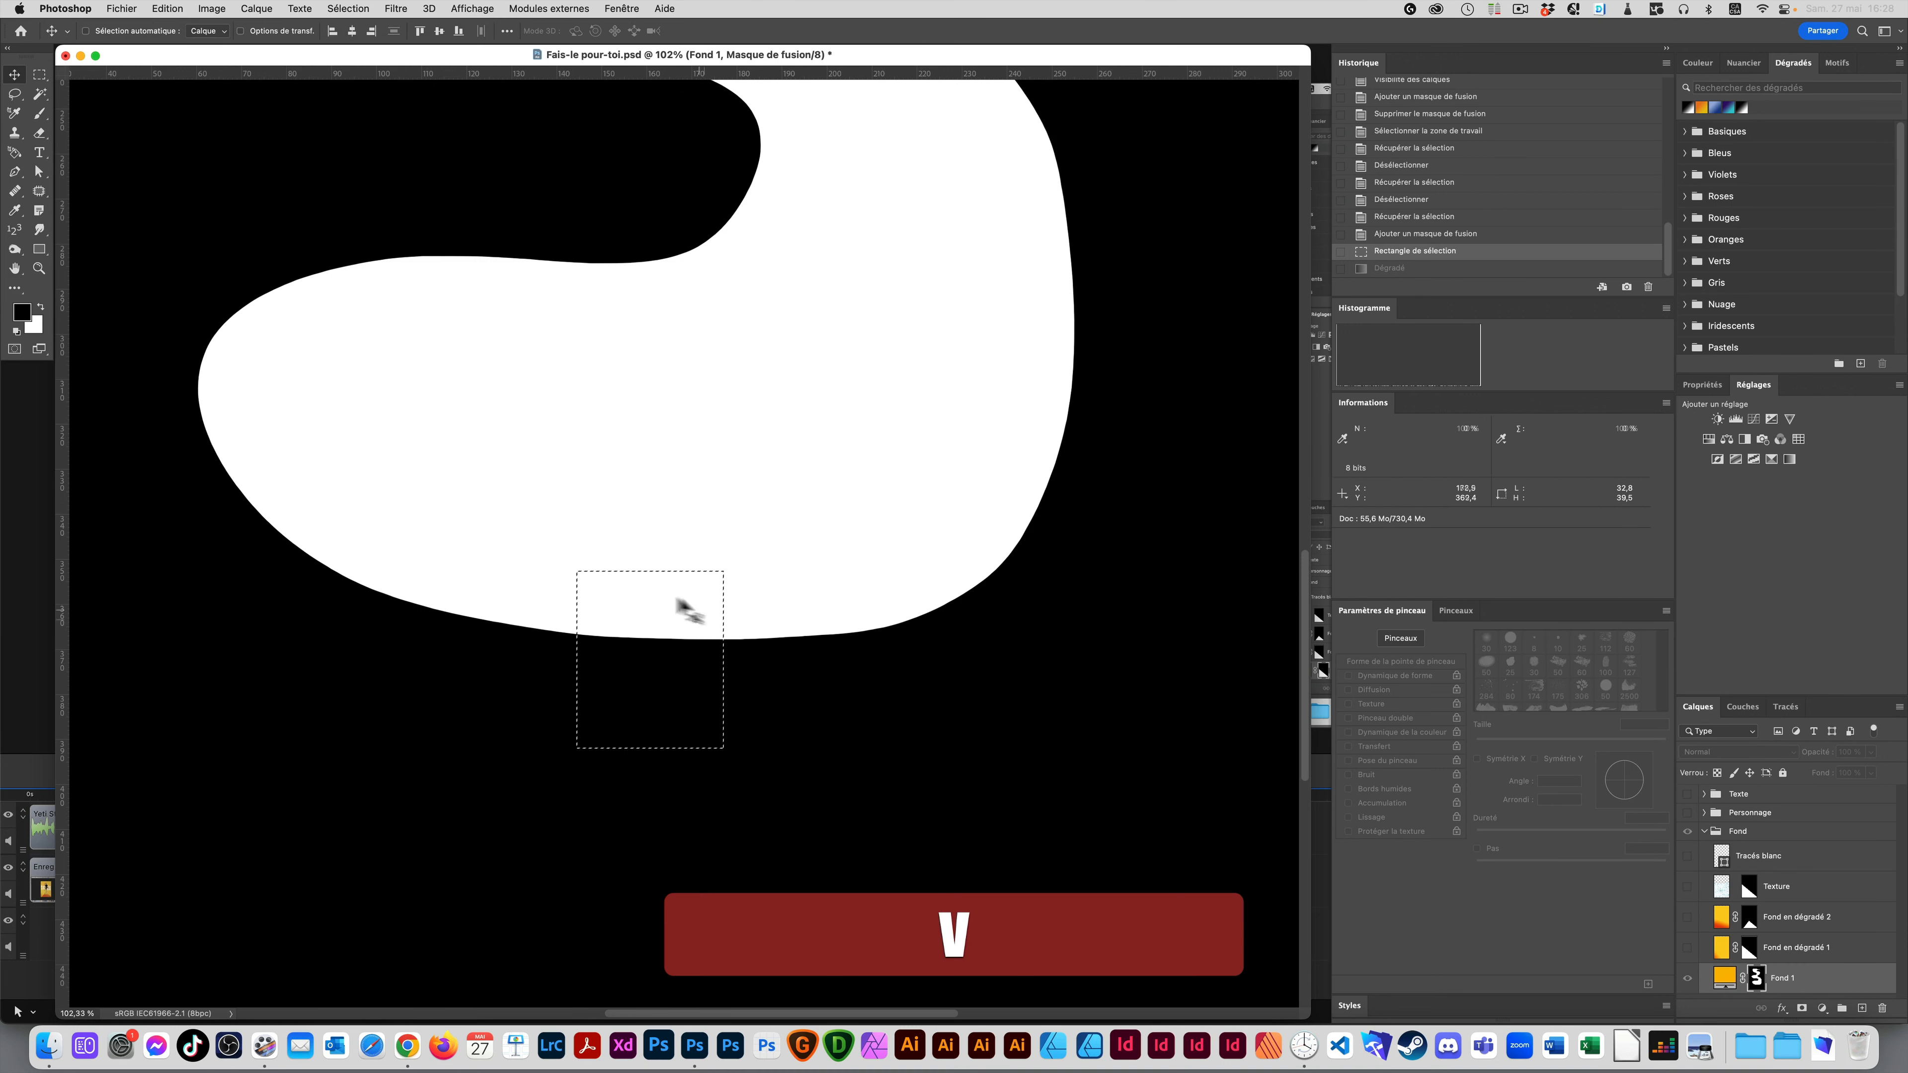
left_click_drag(681, 609, 673, 648)
key("shift+super+z")
key("g")
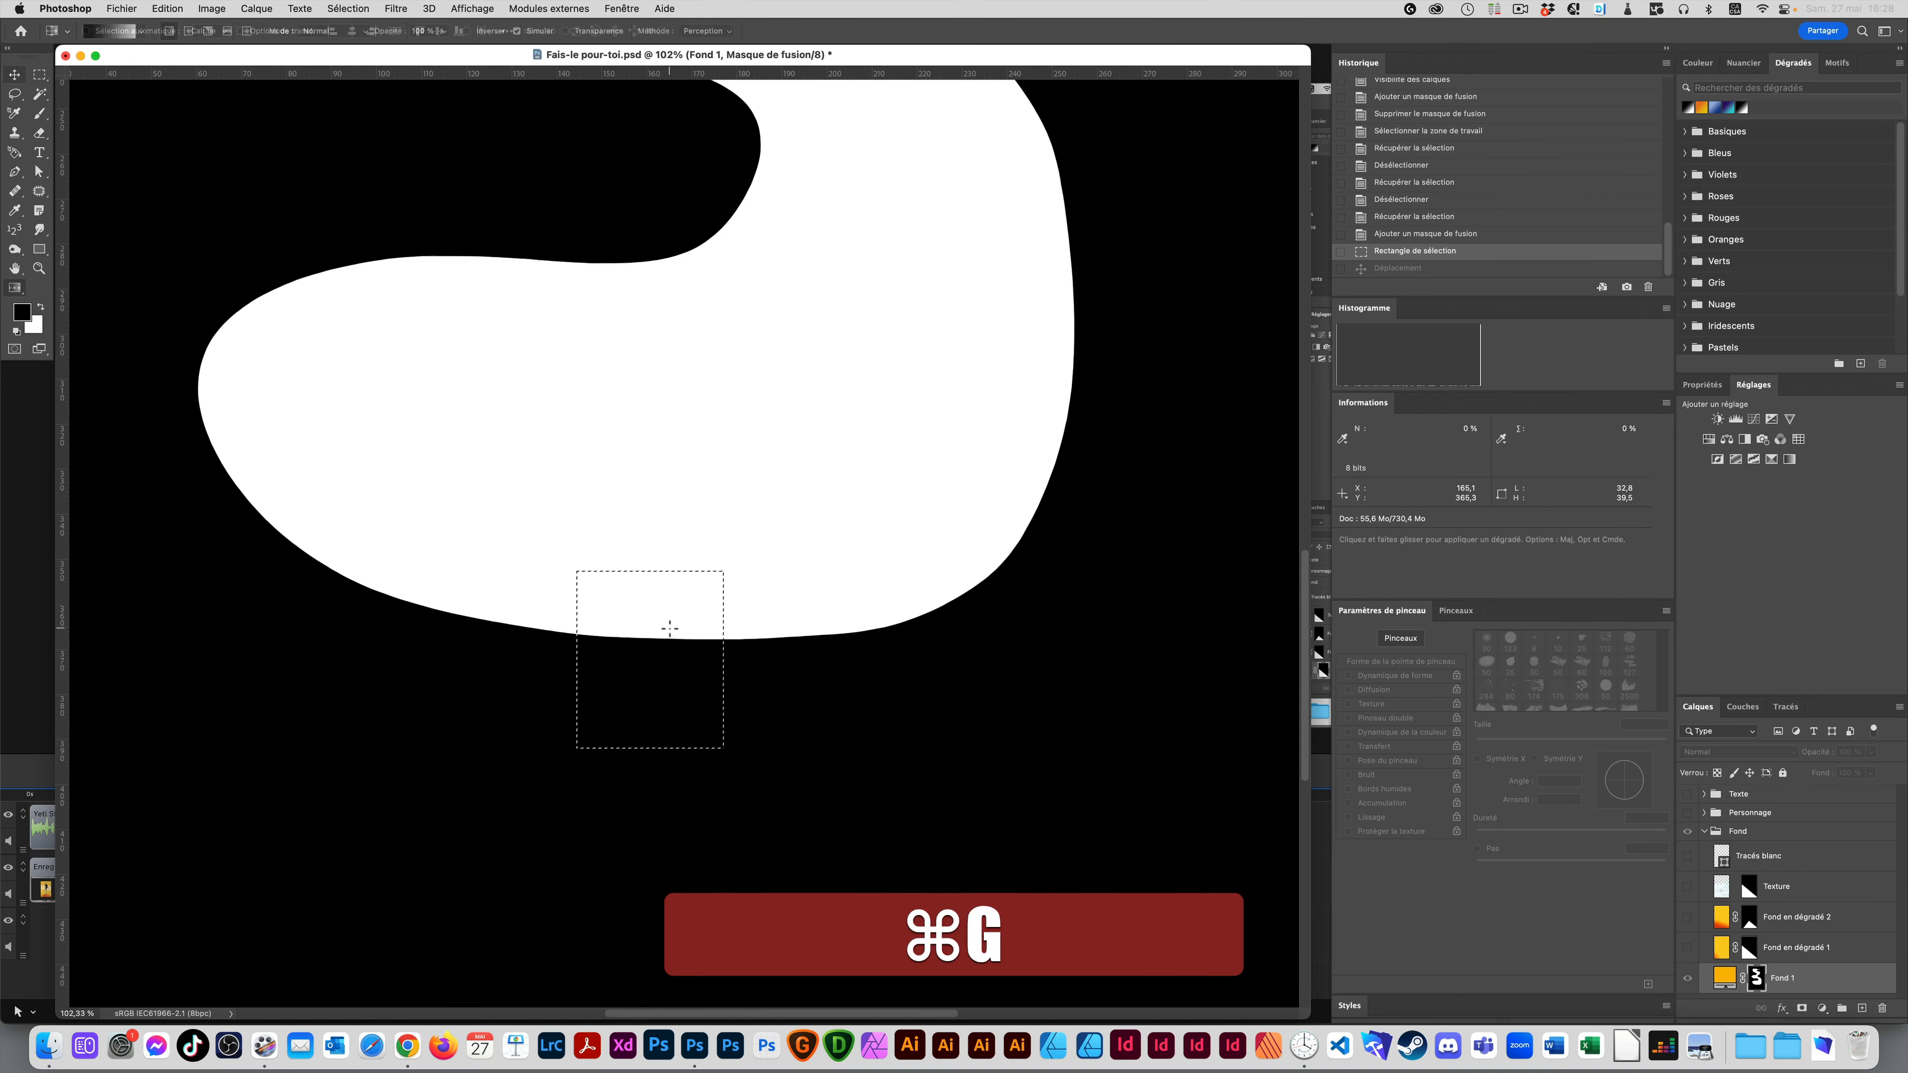
left_click_drag(685, 725, 667, 648)
key("shift+super+z")
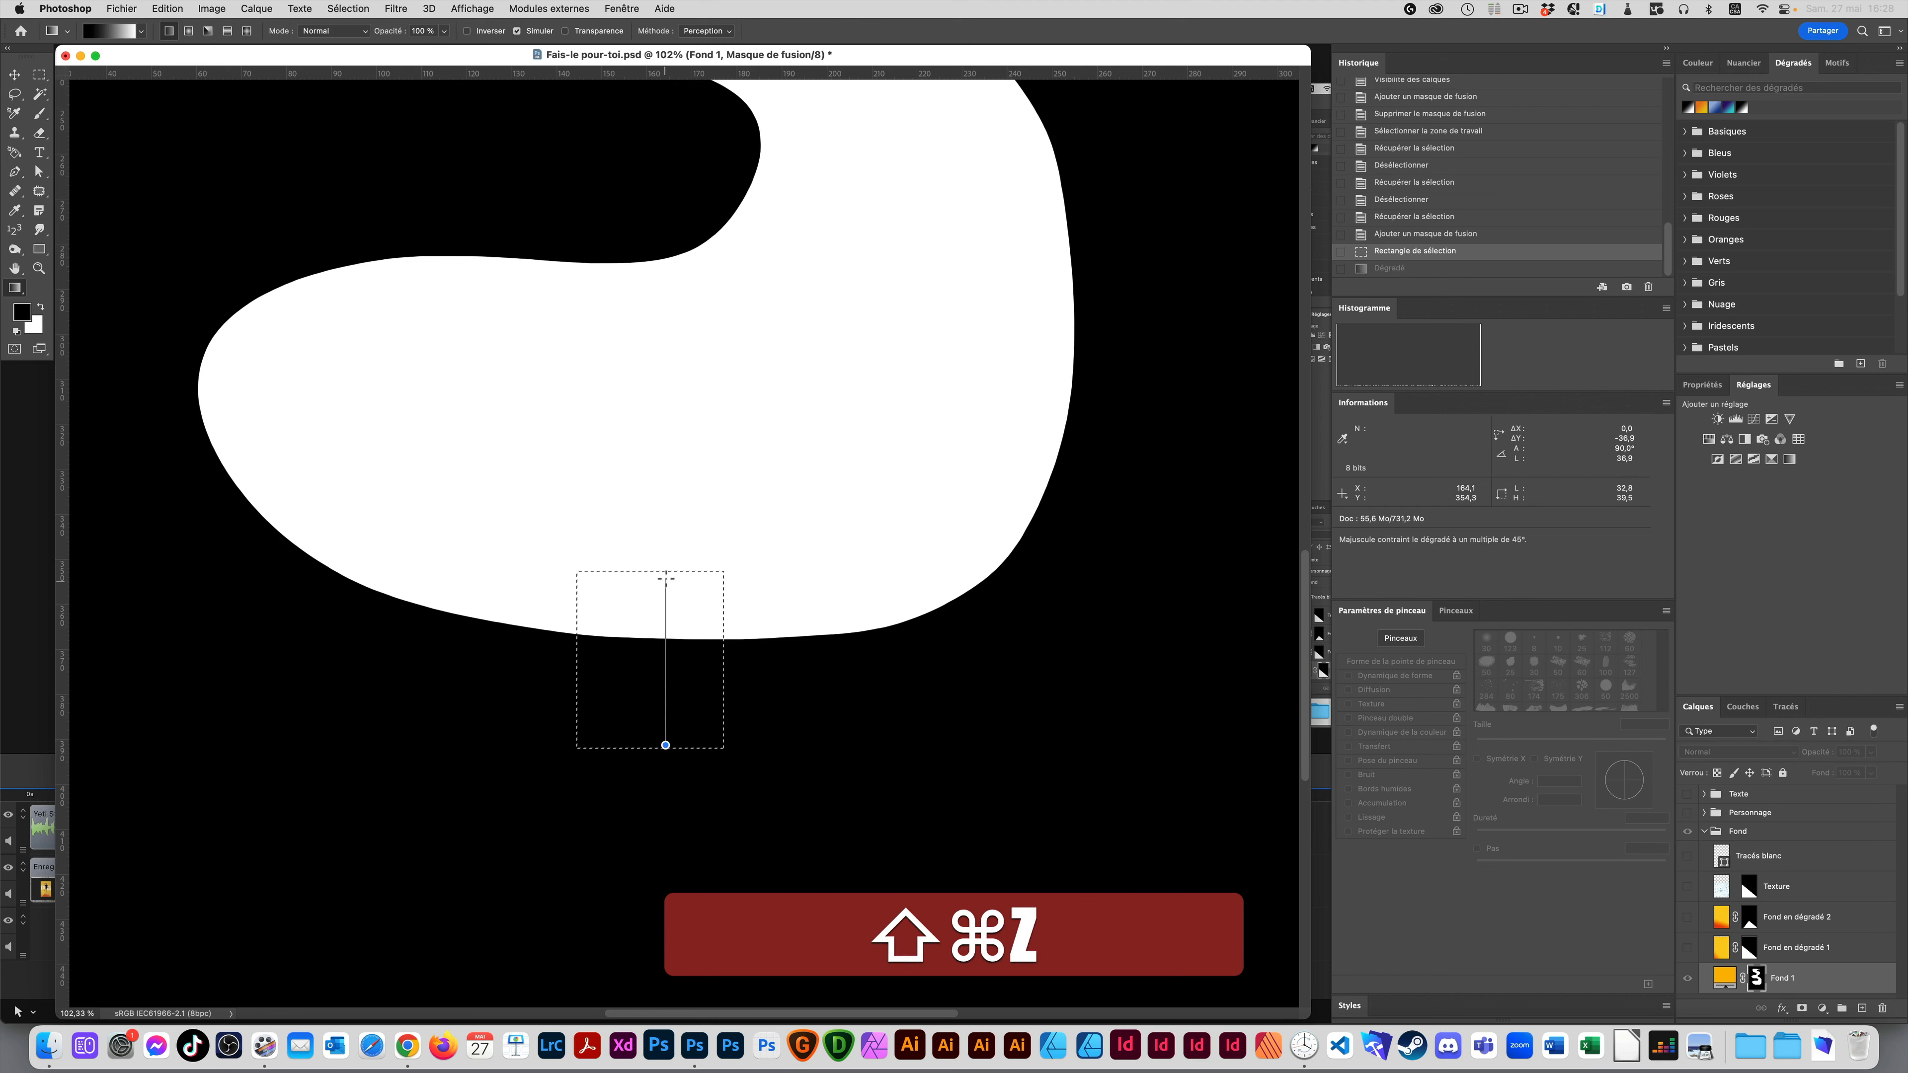
Step: Fill the rectangular mask selection with a vertical gradient about 37 mm long, black at its lower end to white above, then deselect and display the masked layer
left_click_drag(666, 579, 666, 577)
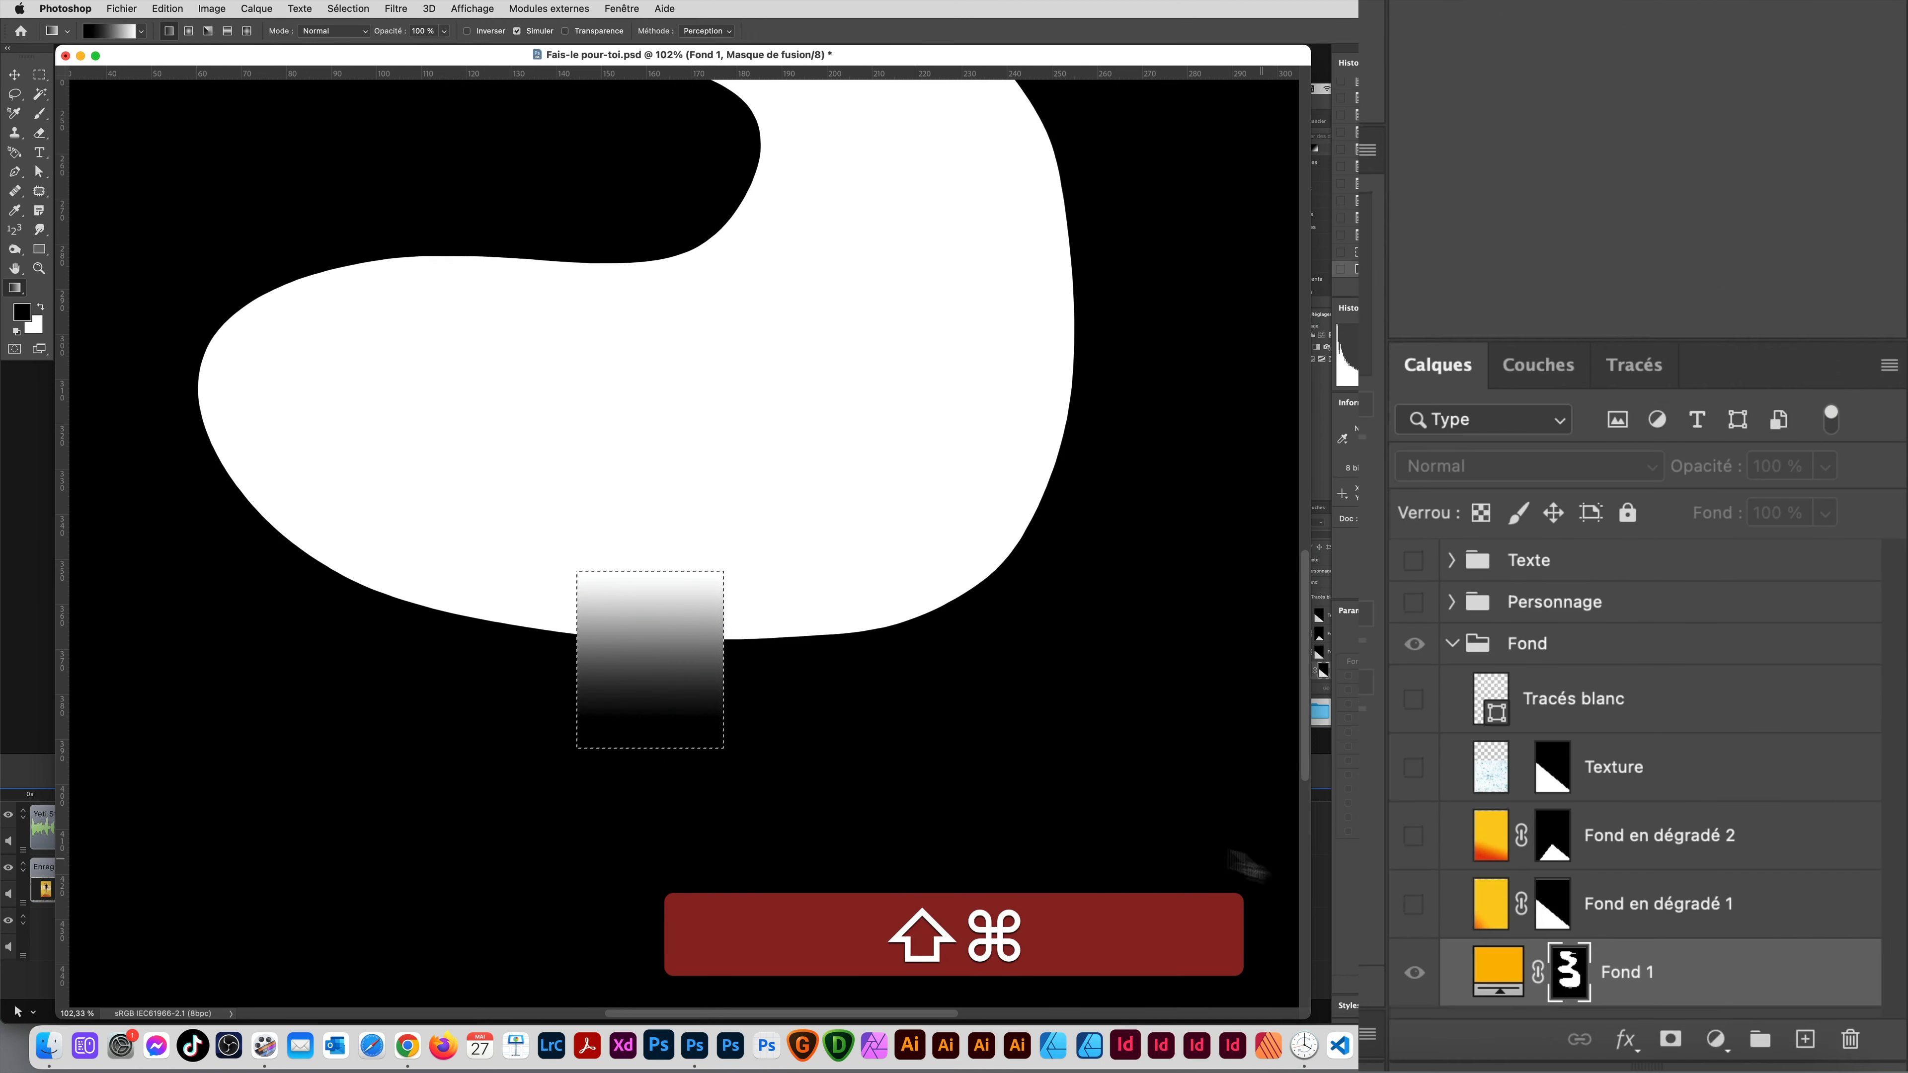
key("super+d")
left_click(1499, 972)
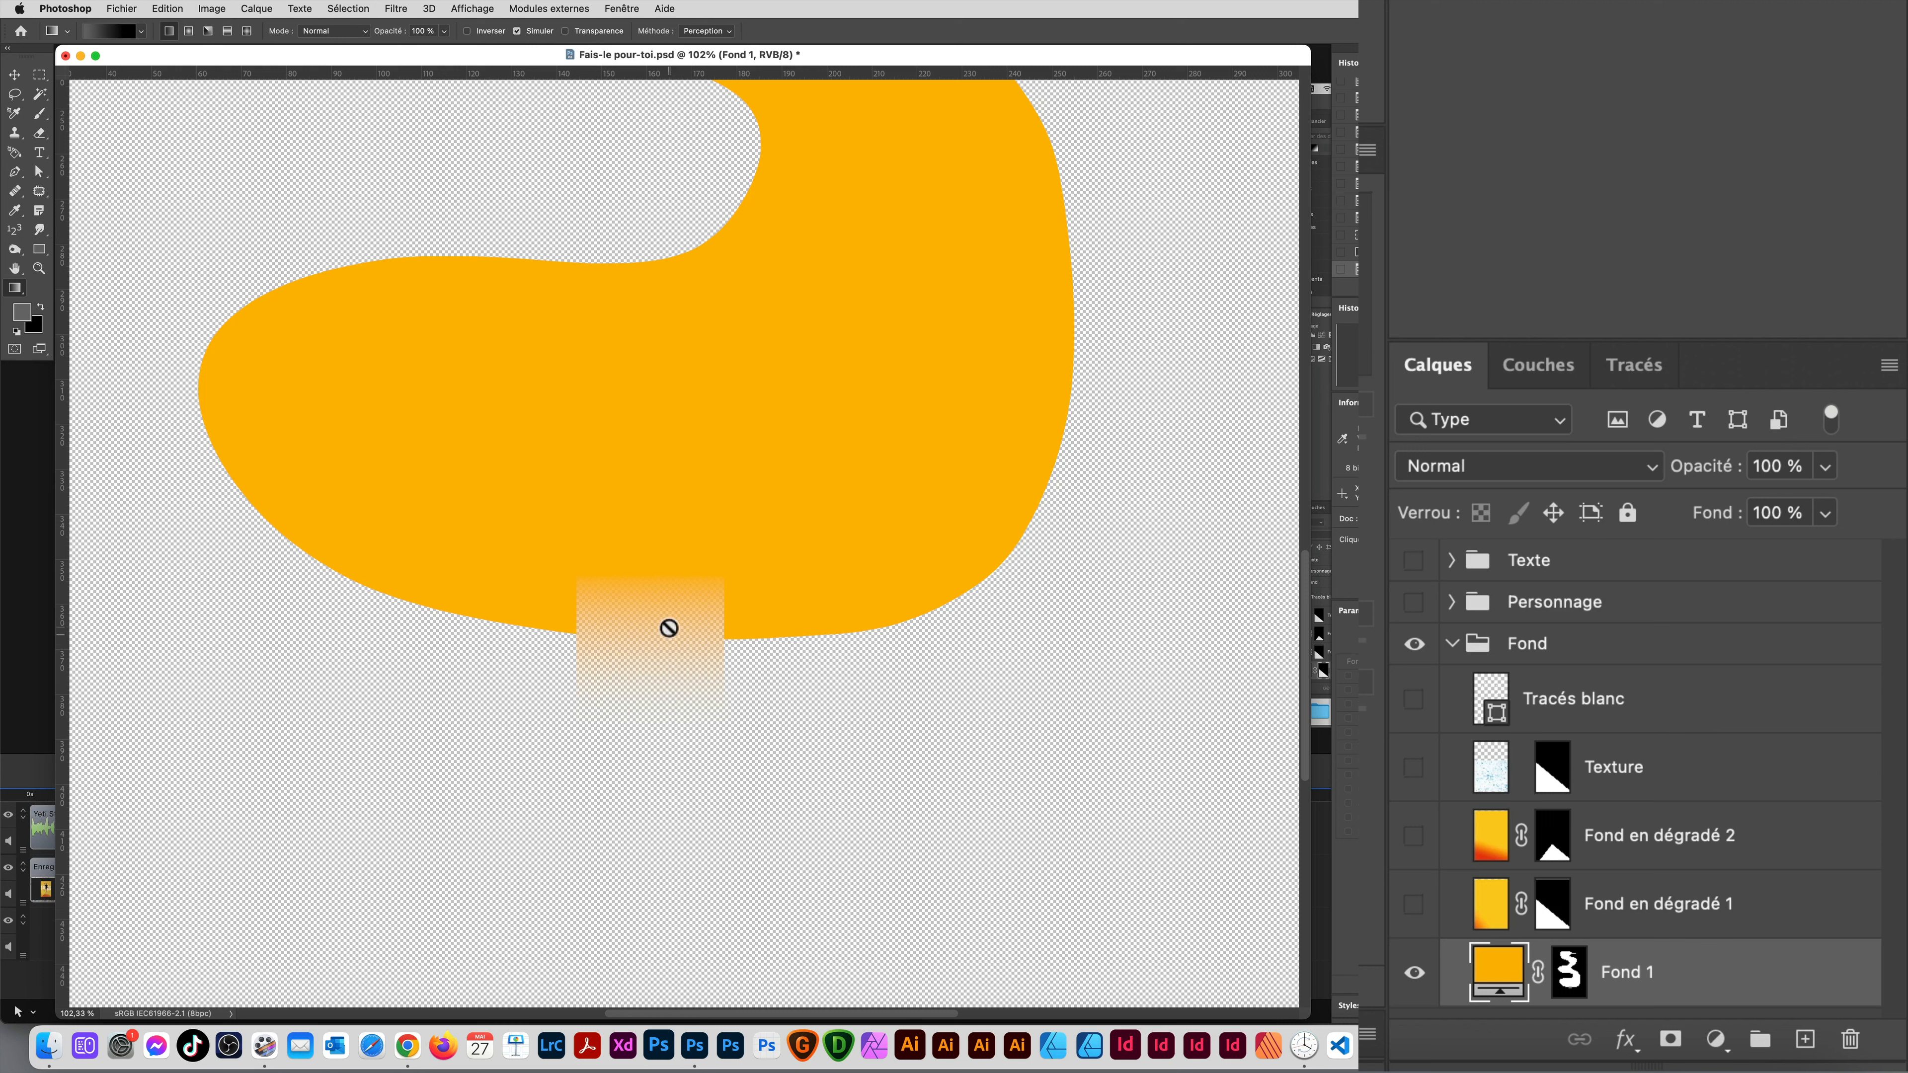
Step: Load the Fond 1 mask as a selection, delete the mask and recreate it from that selection
left_click(1569, 972, "super")
left_click_drag(1569, 977, 1844, 1041)
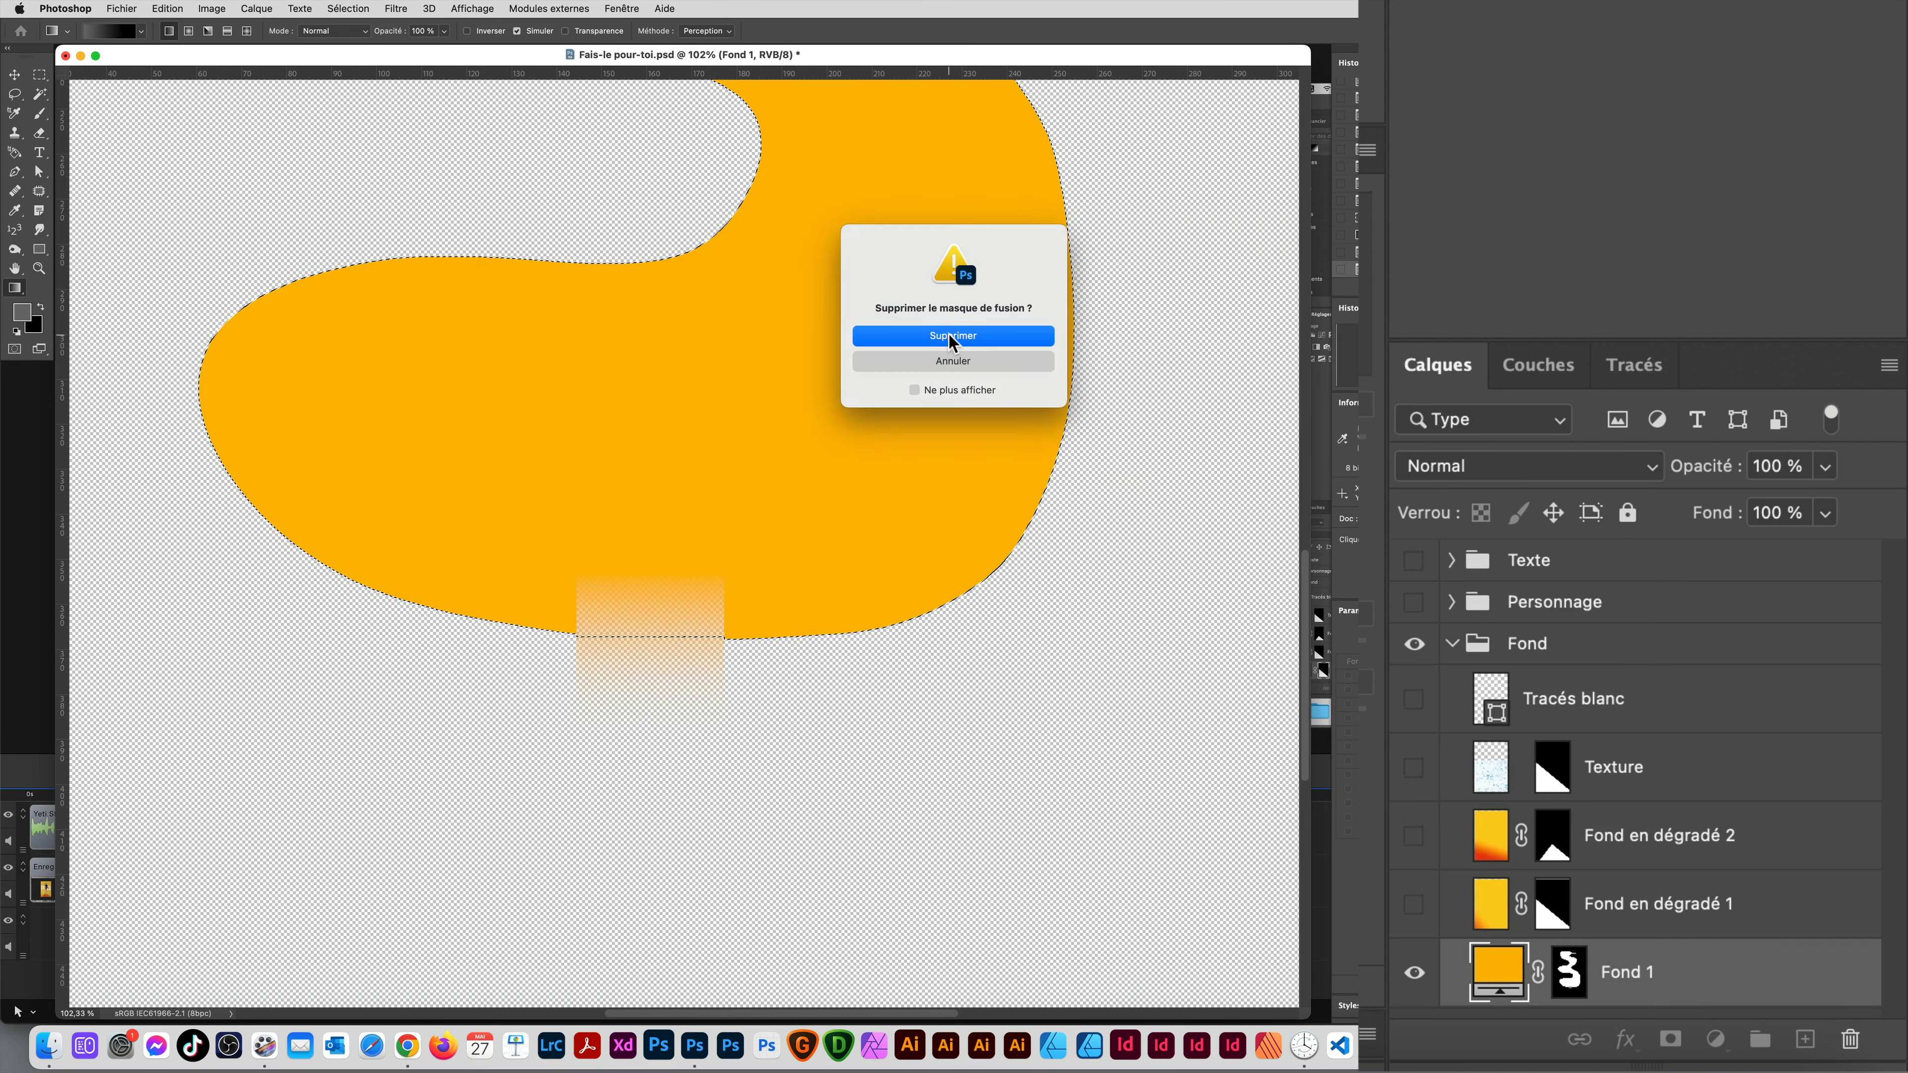
left_click(951, 338)
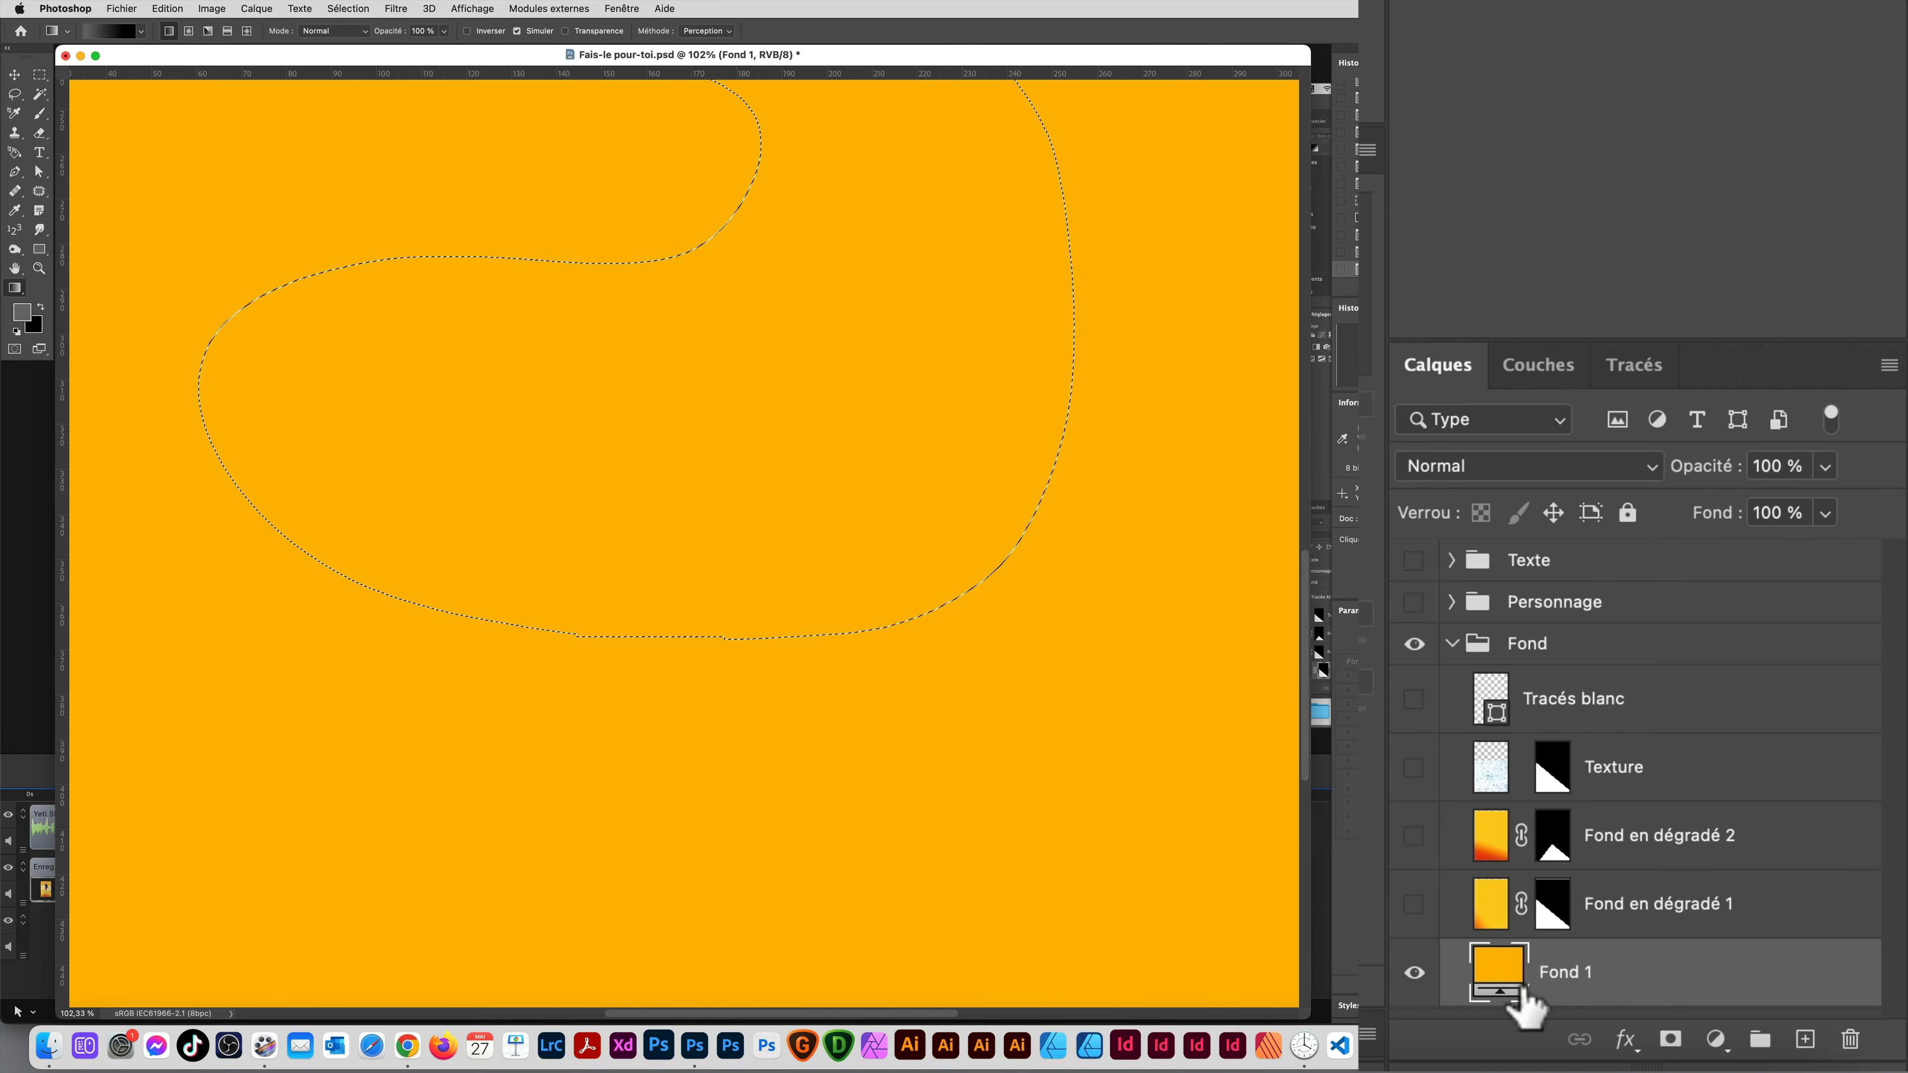
left_click(1670, 1040)
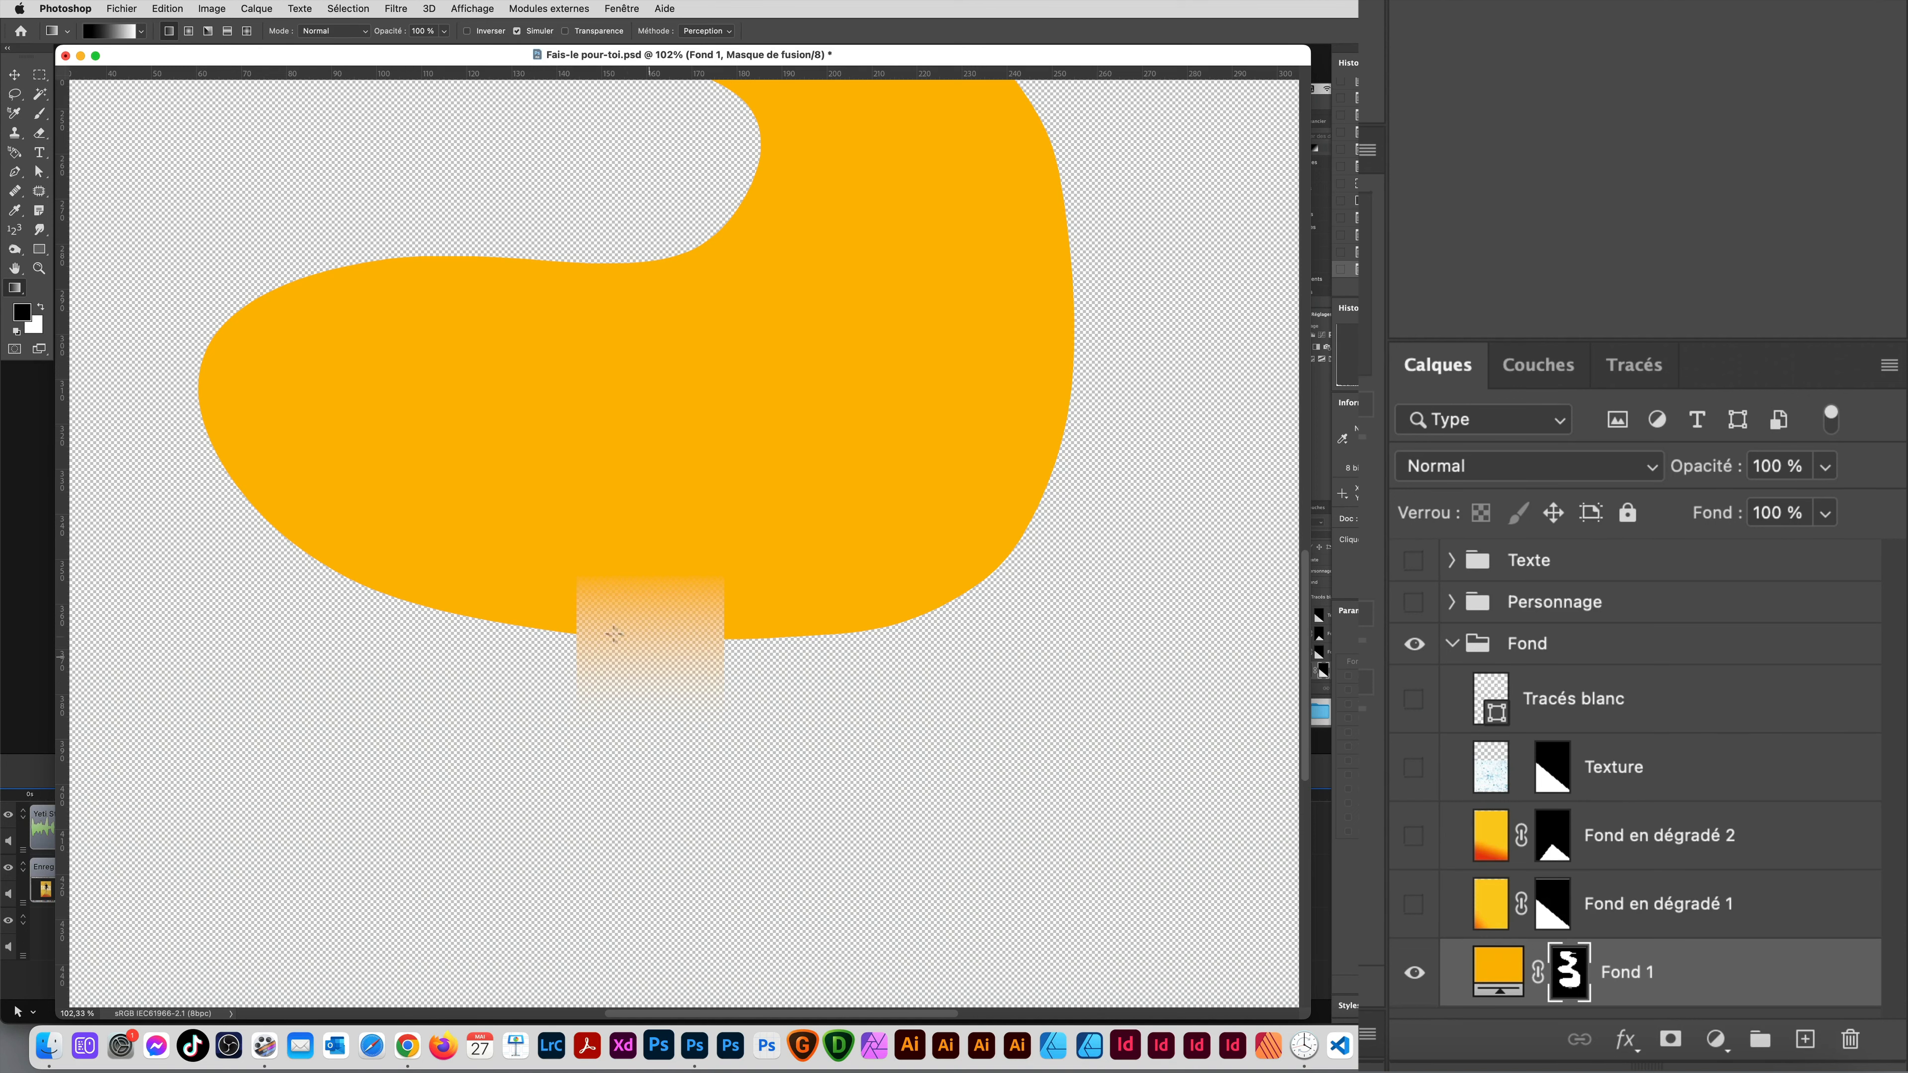
Step: Display the recreated Fond 1 mask alone to inspect its shape and gradient area, and return to the layer view
left_click(1568, 969, "alt")
left_click(696, 627, "alt")
left_click_drag(698, 474, 690, 710)
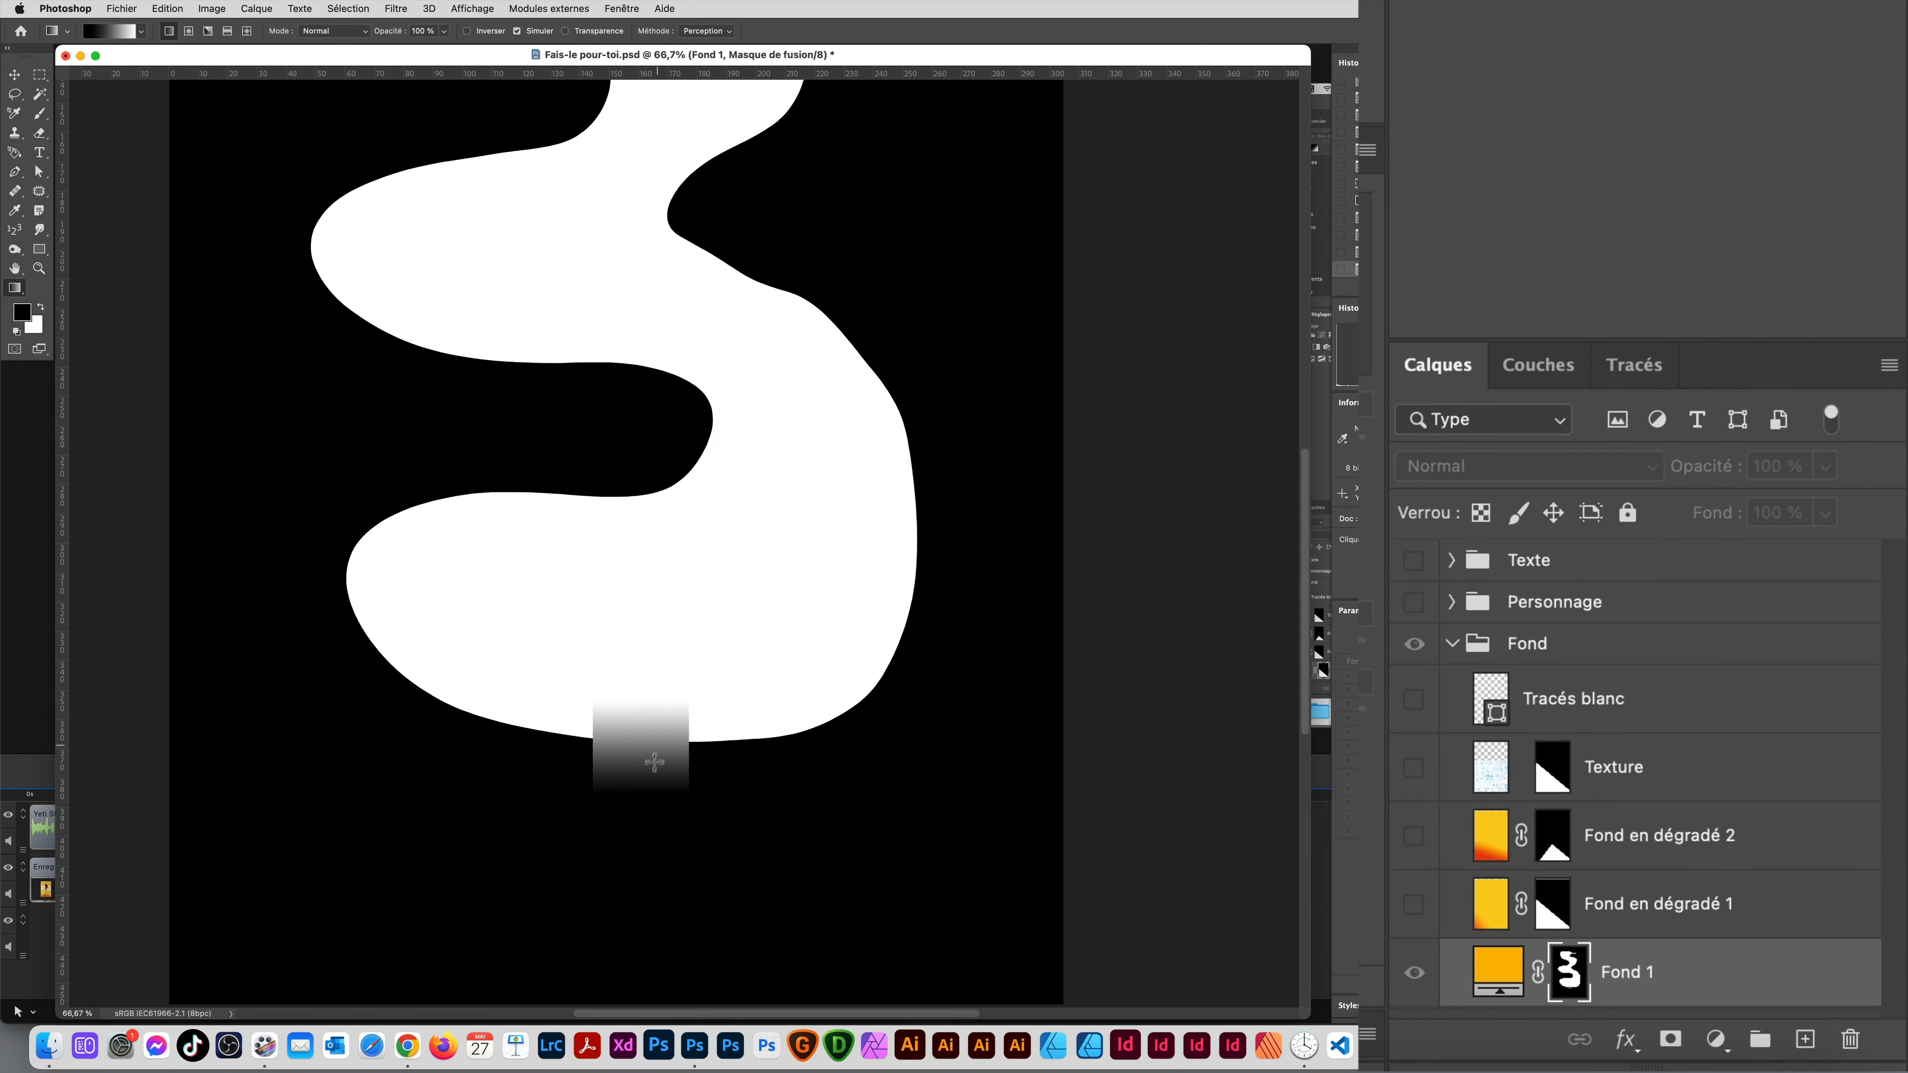
key("space")
left_click_drag(712, 502, 695, 673)
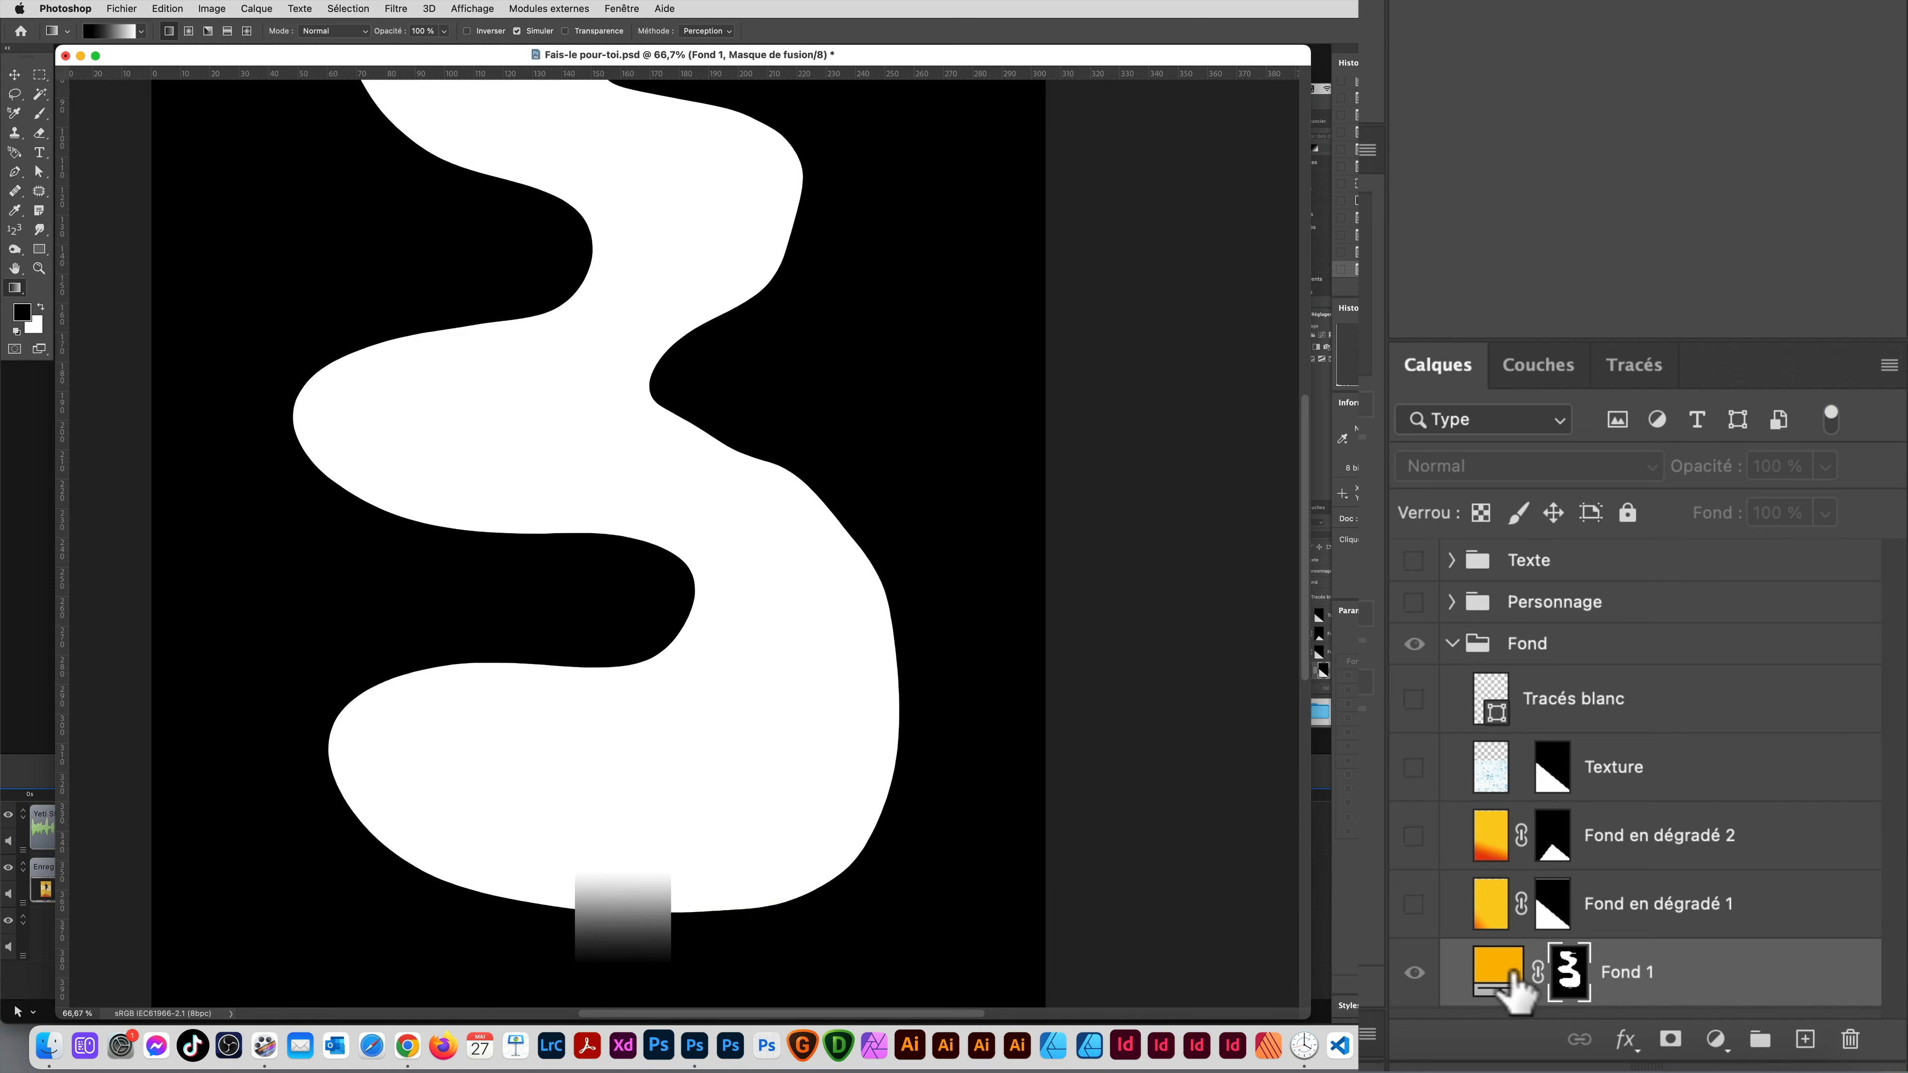
left_click(1499, 971)
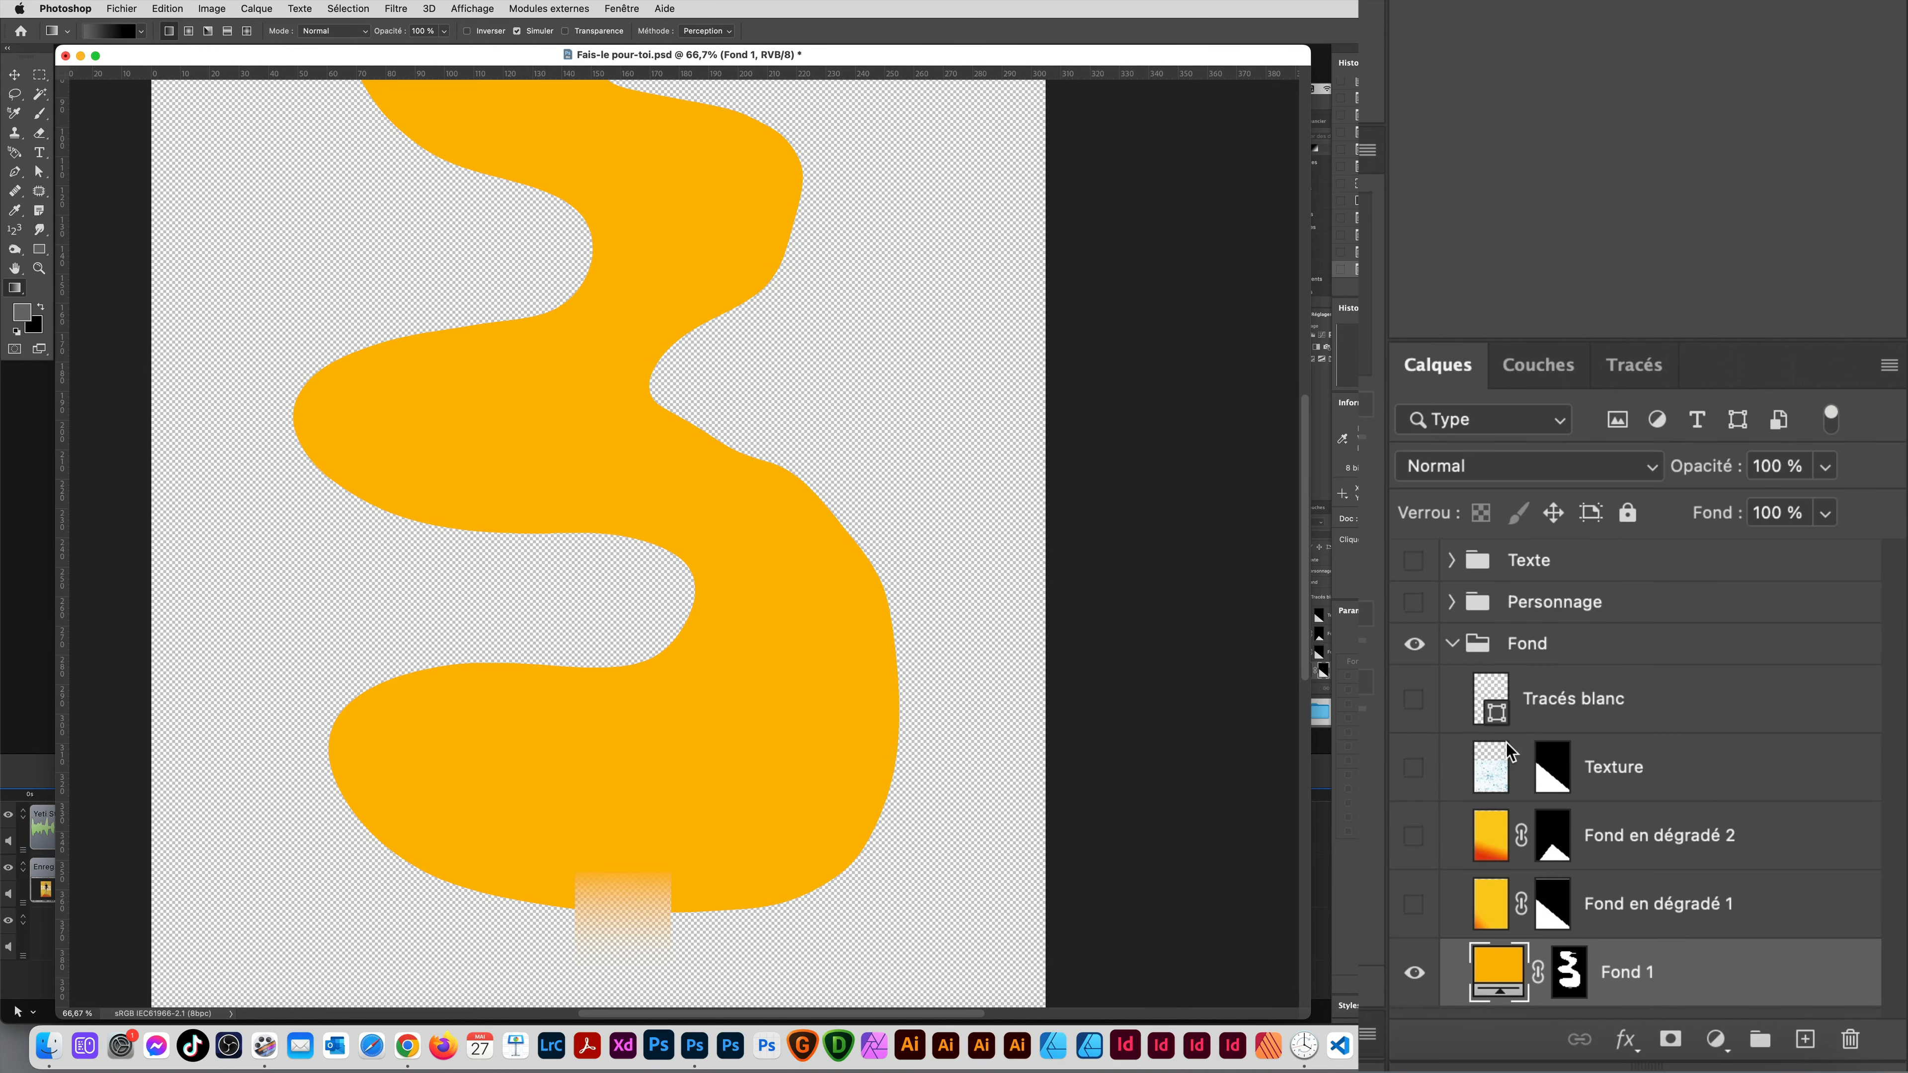
Step: Delete the Fond 1 layer and leave only the Personnage group visible and selected, with the Fond group hidden
left_click_drag(1498, 981, 1849, 1041)
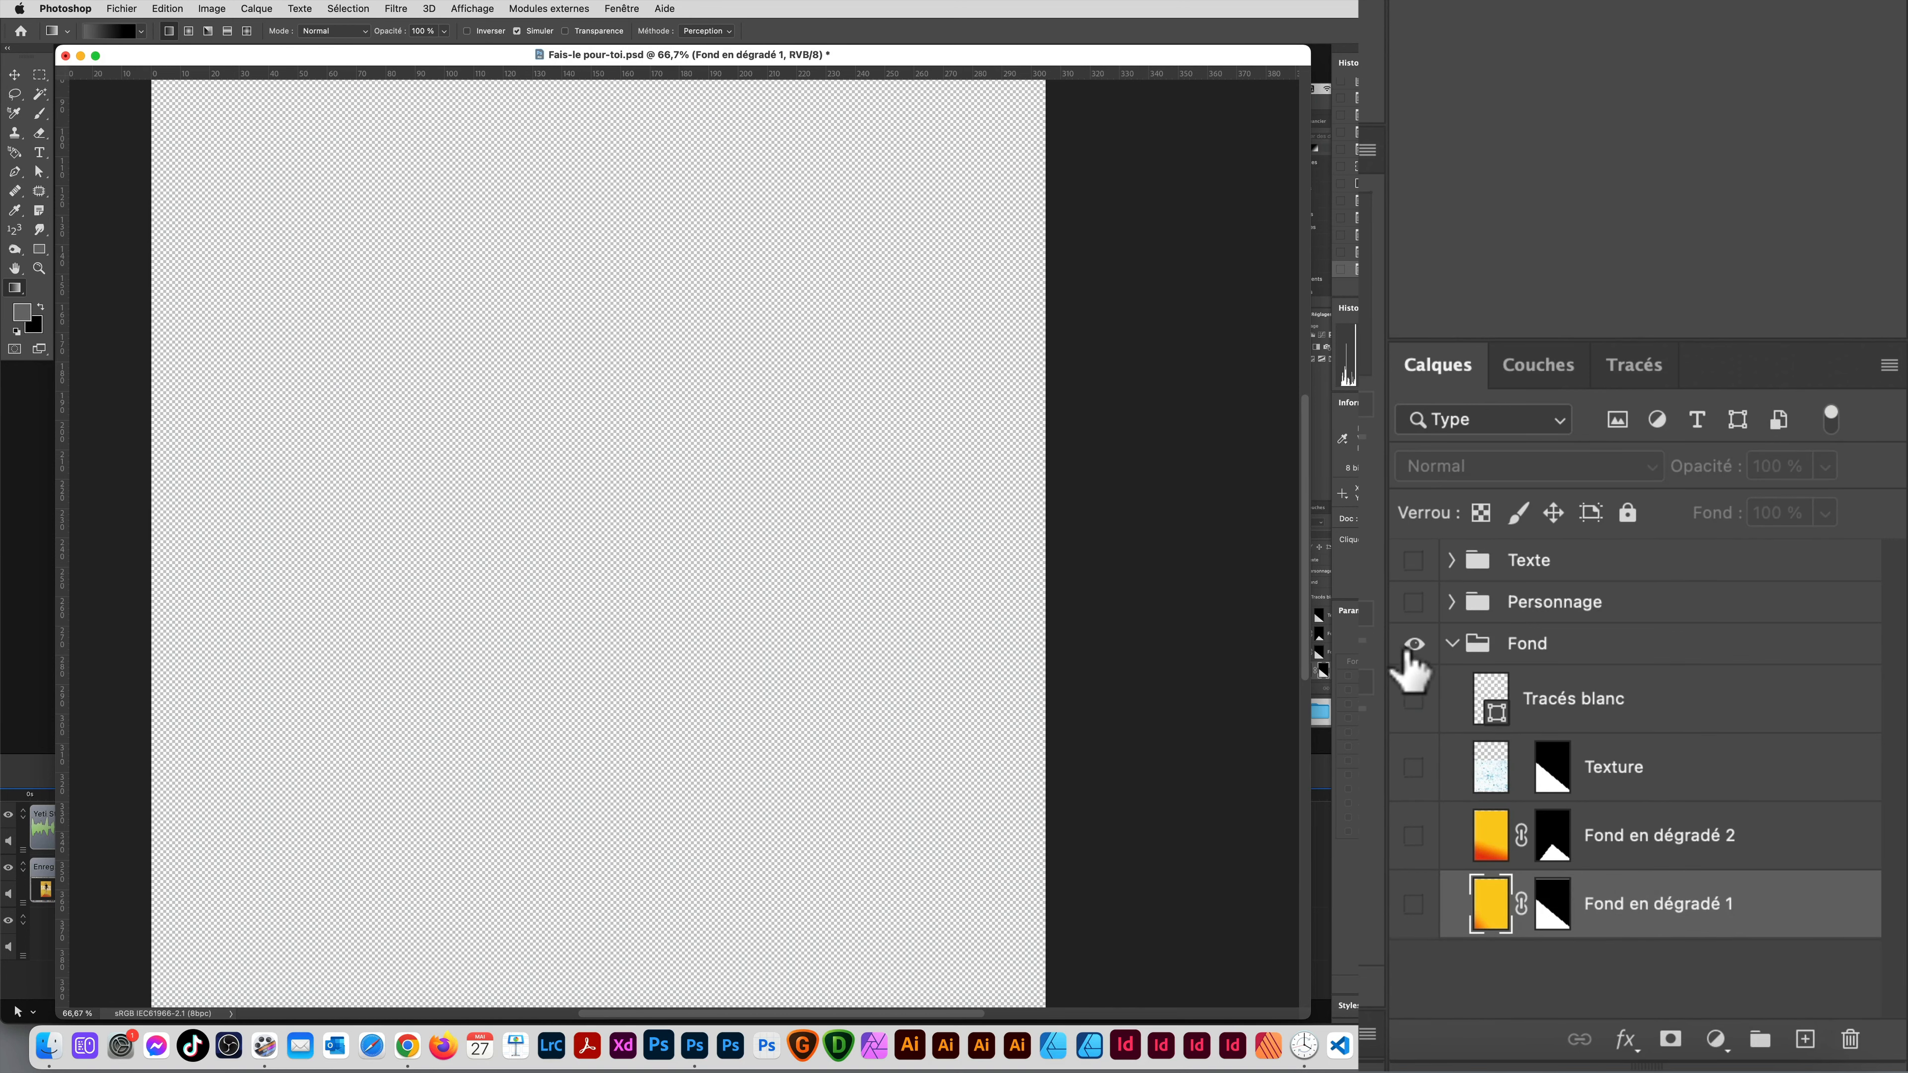
left_click(1414, 602)
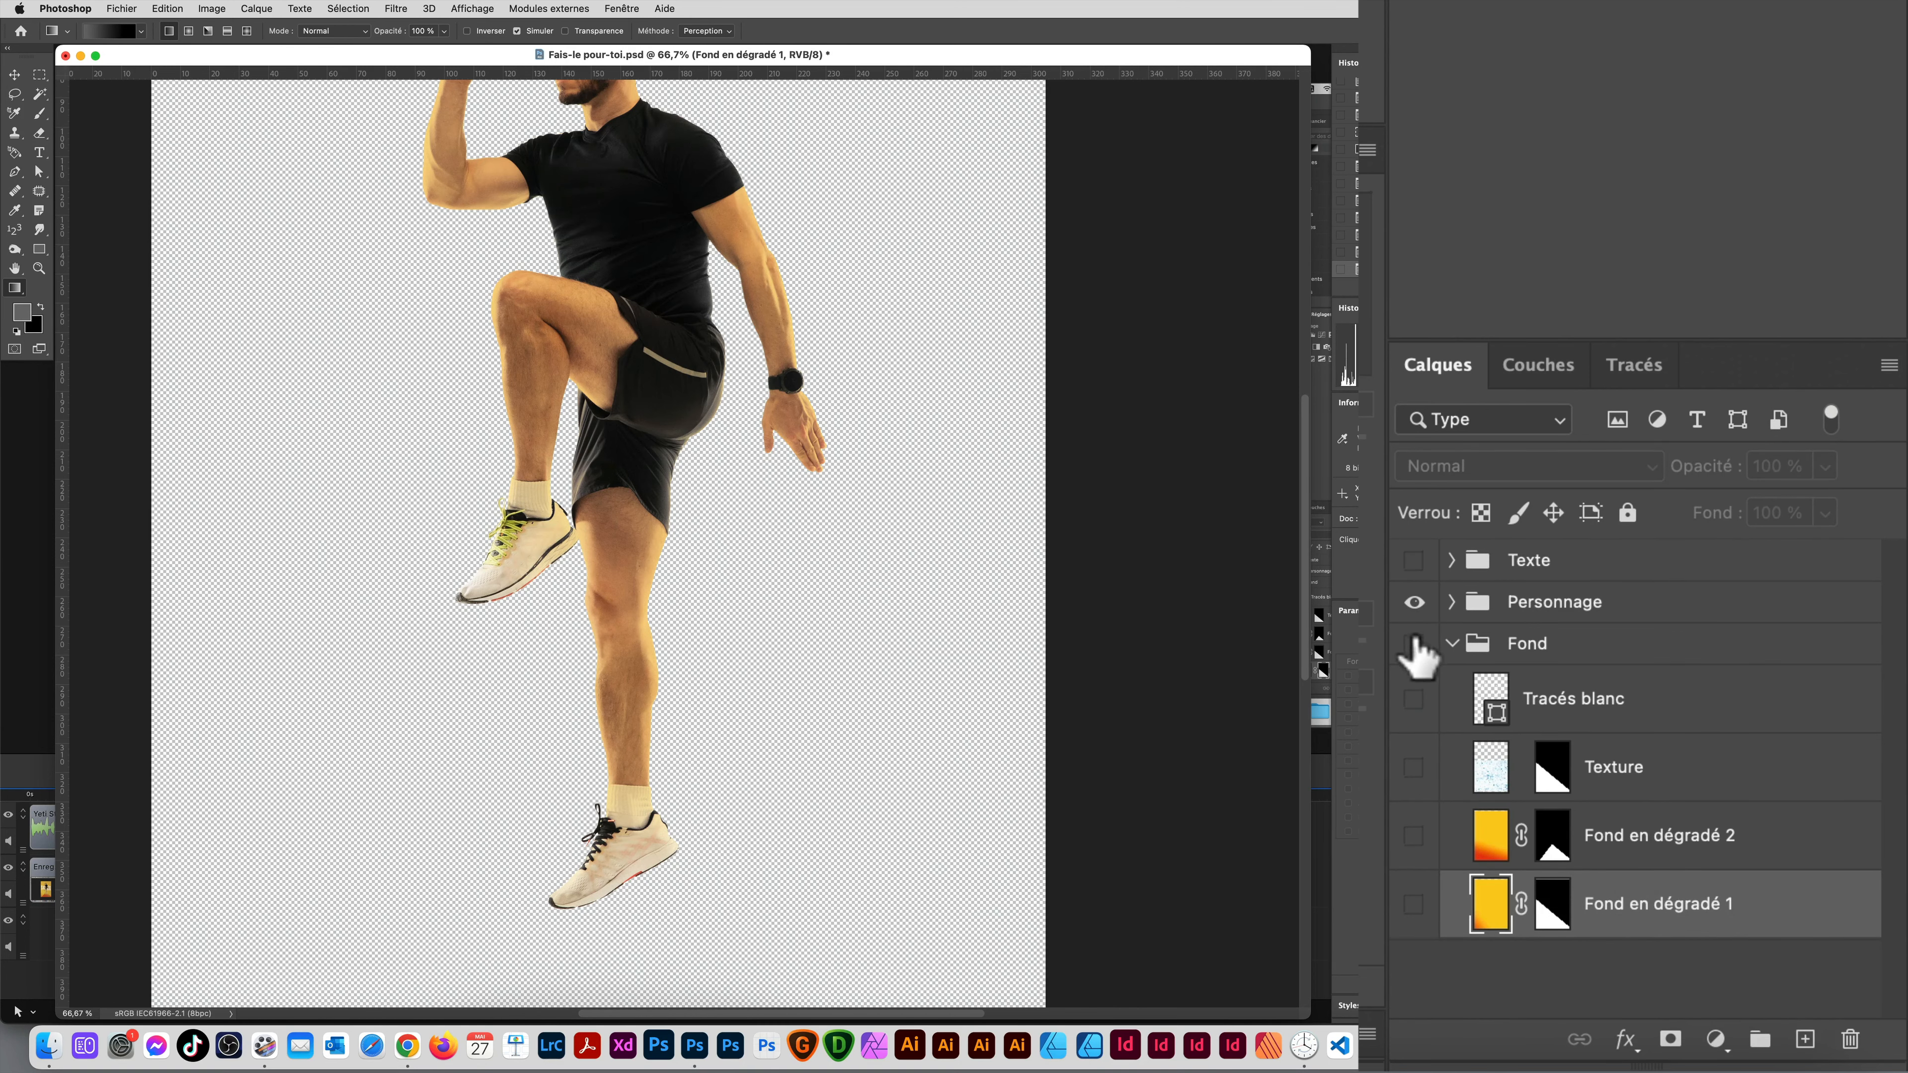
key("space")
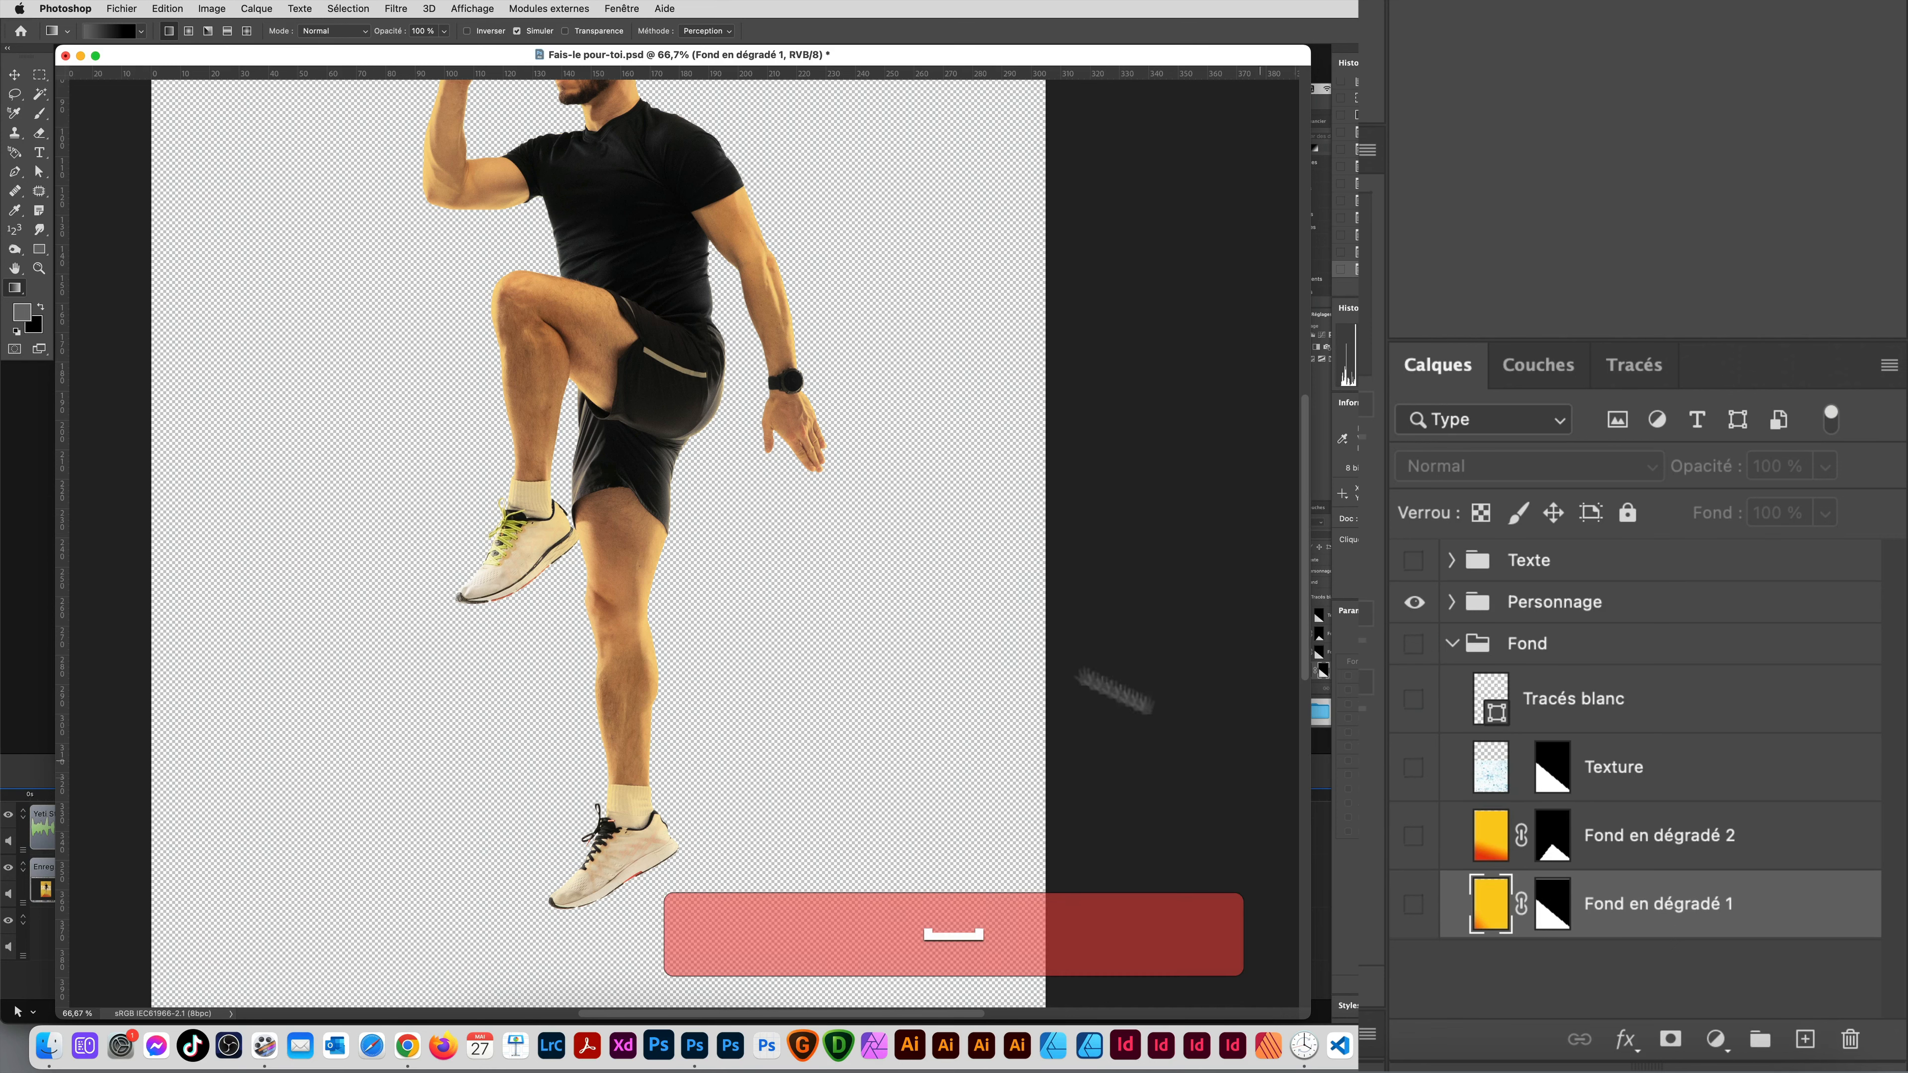
left_click_drag(736, 375, 732, 685)
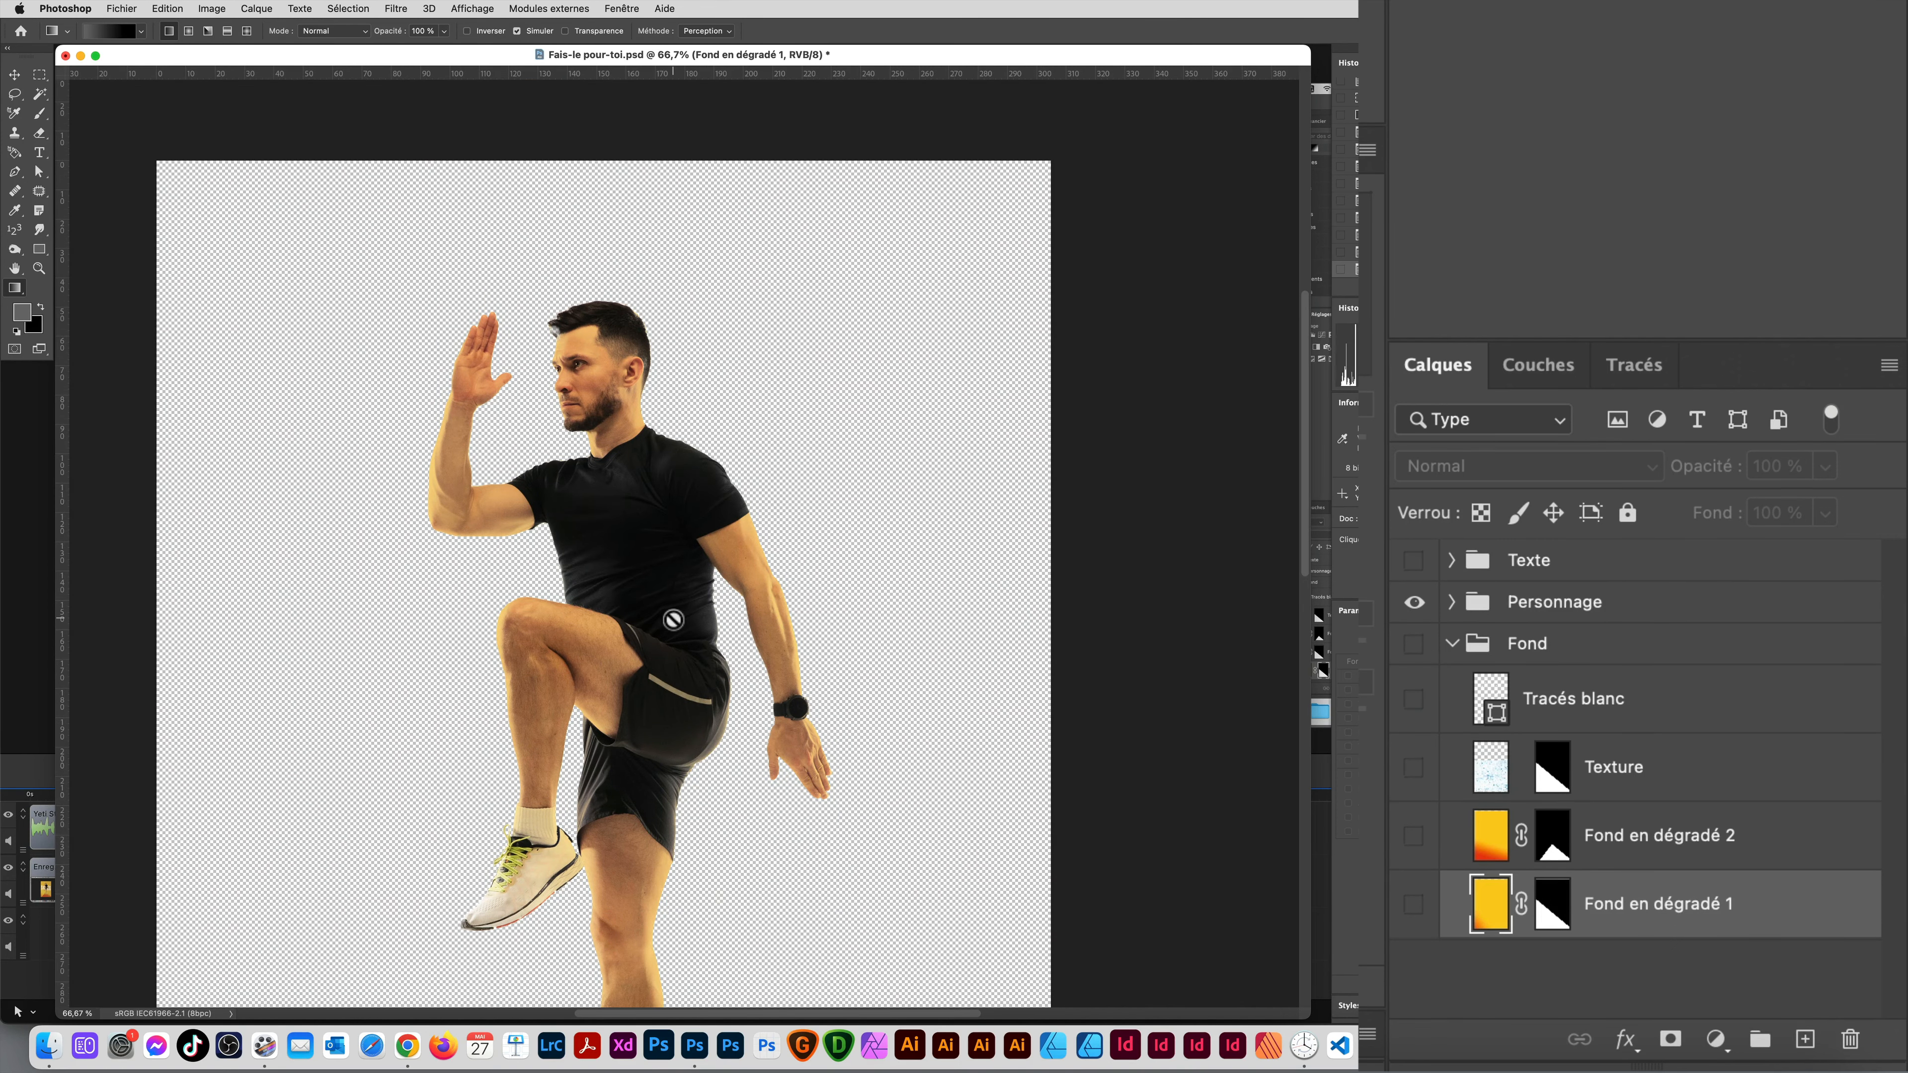
left_click(1525, 601)
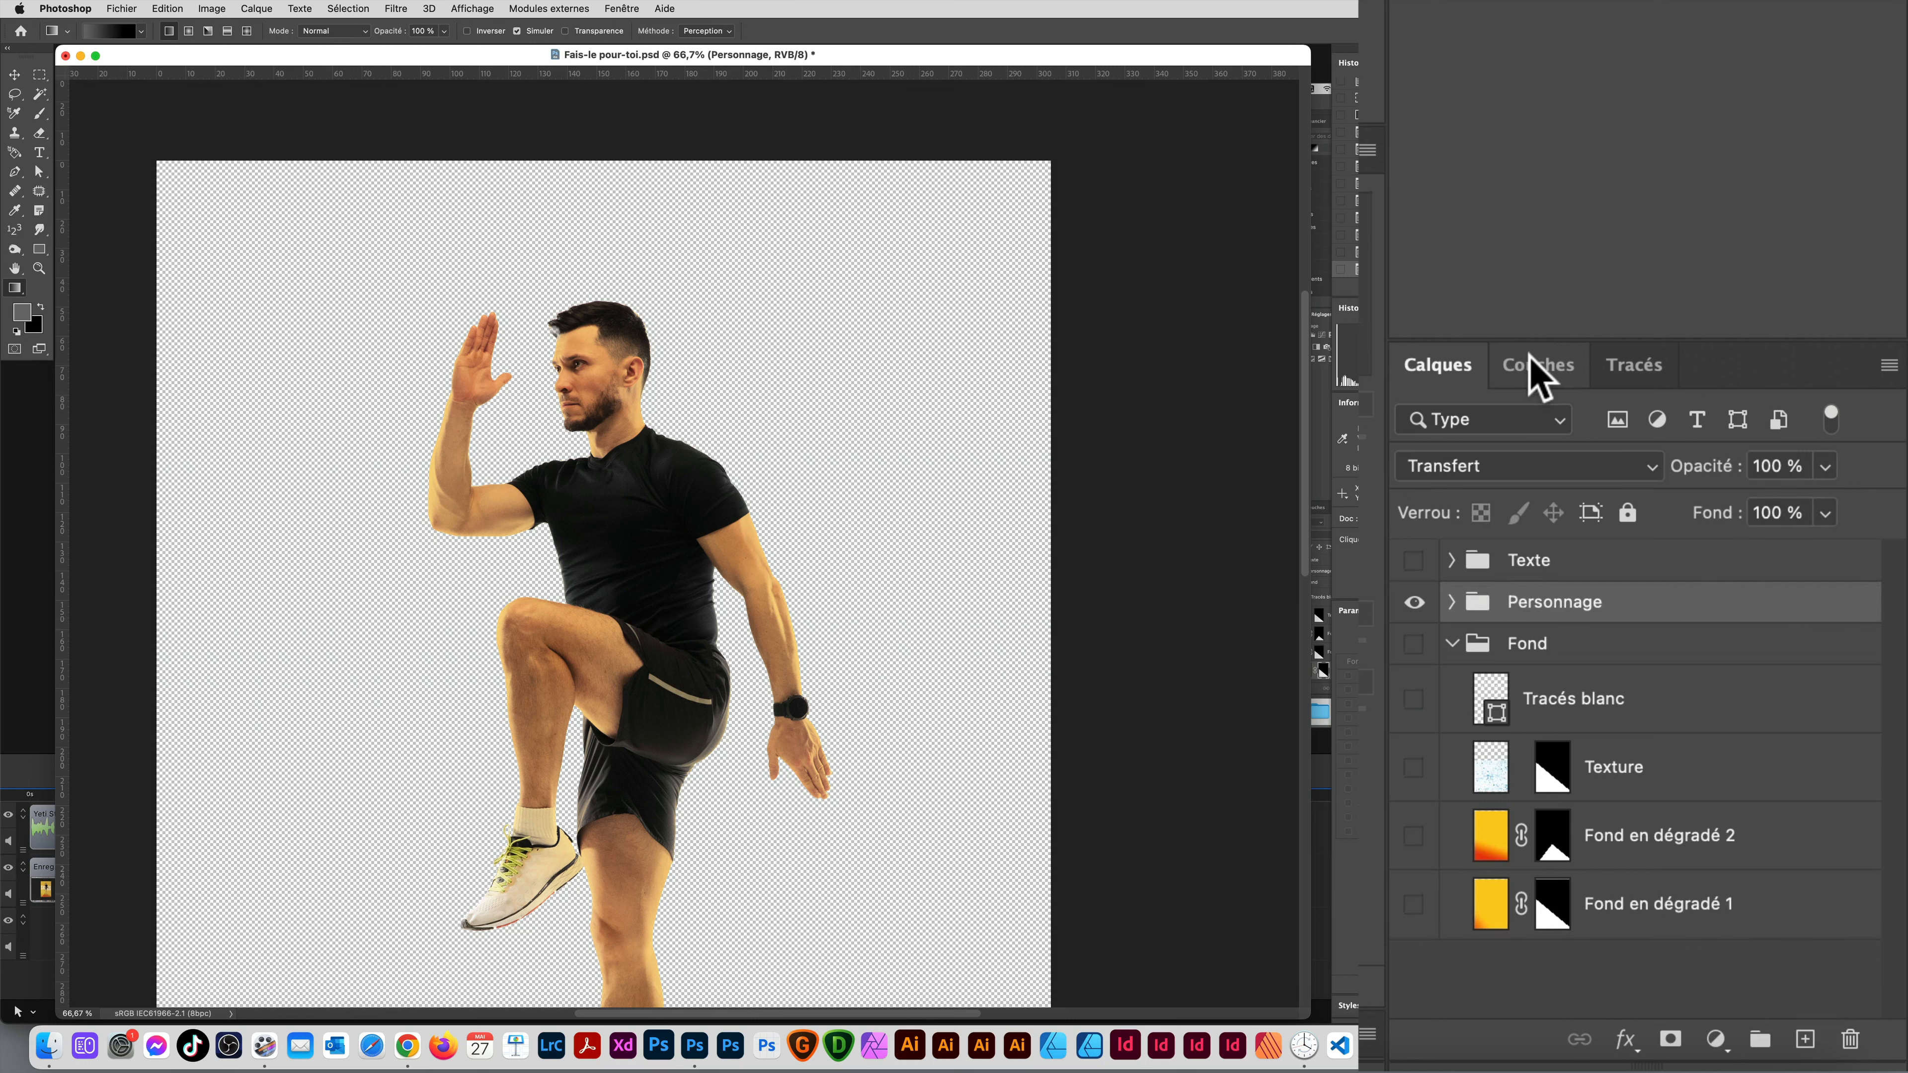
Step: Examine the Personnage image in the individual colour channels, the RGB composite and the saved "selection" channel
left_click(1537, 370)
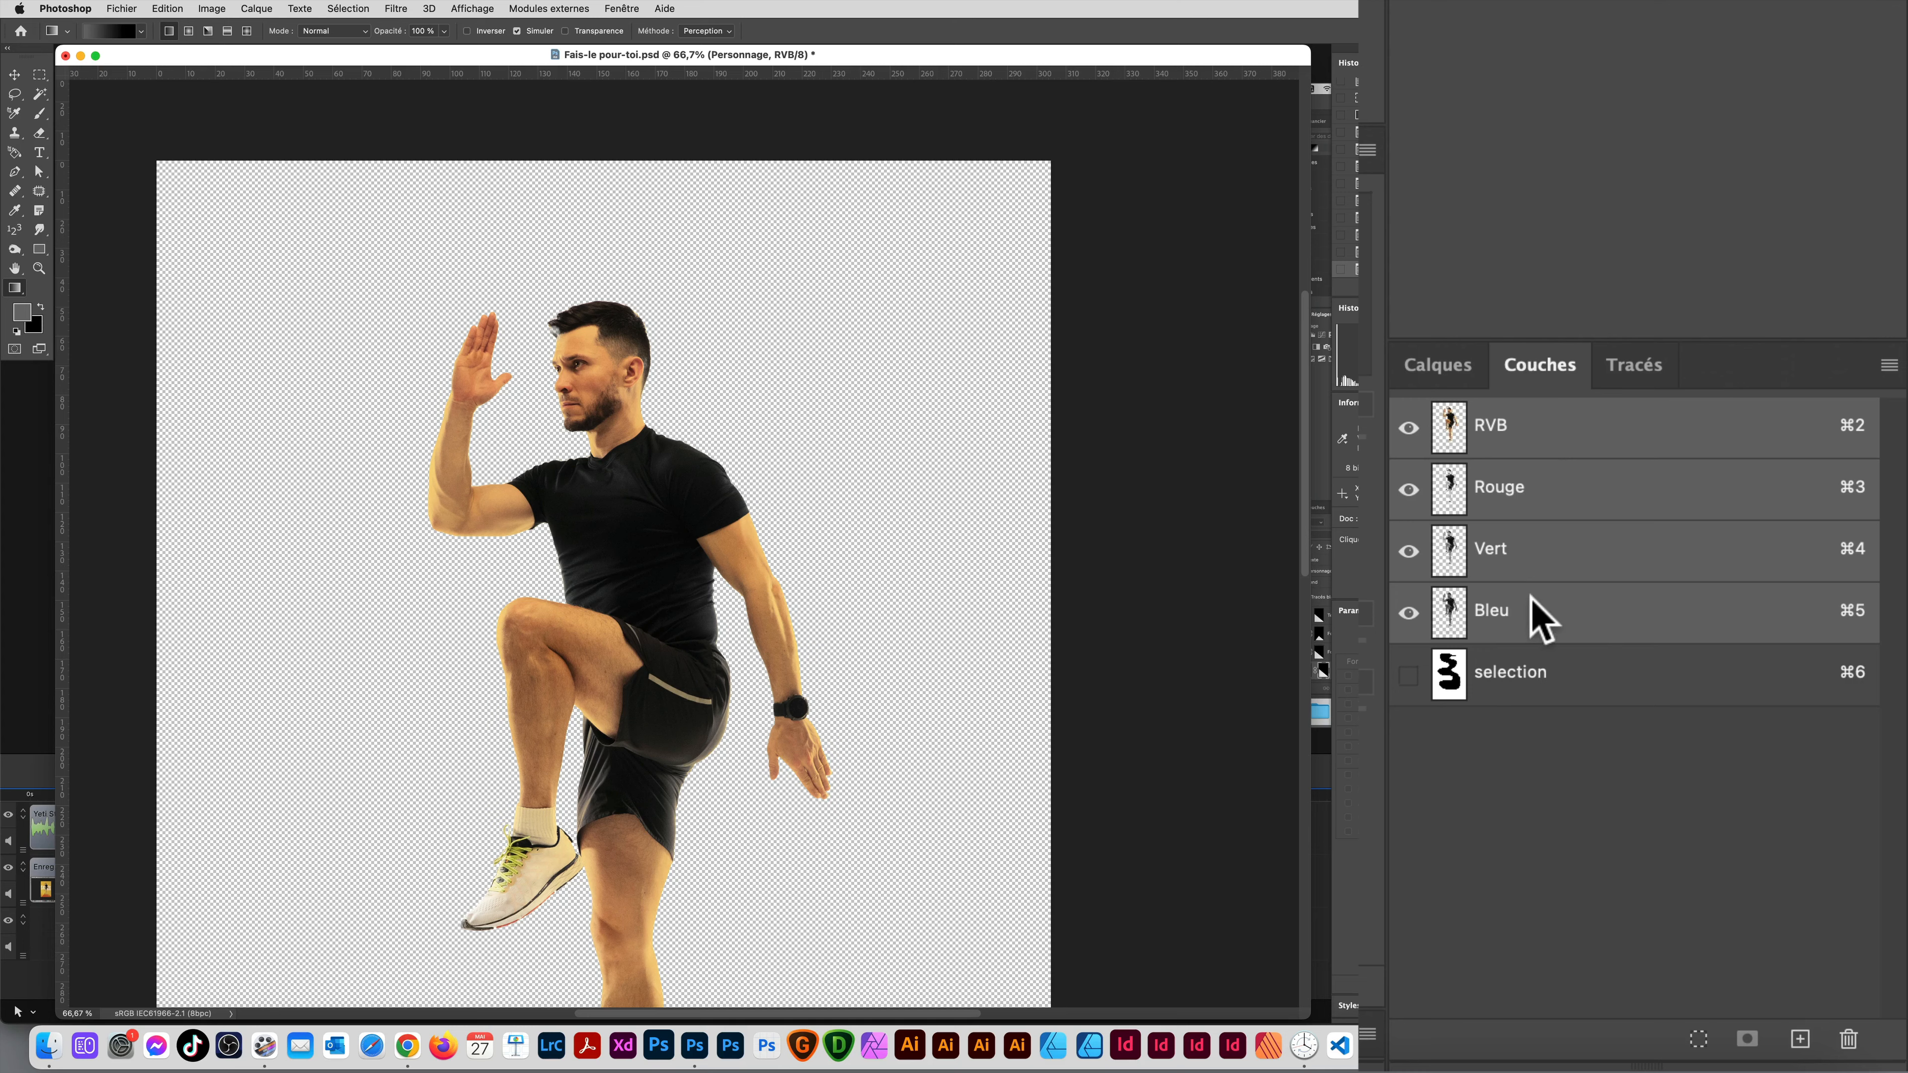
left_click(1537, 616)
left_click(1532, 560)
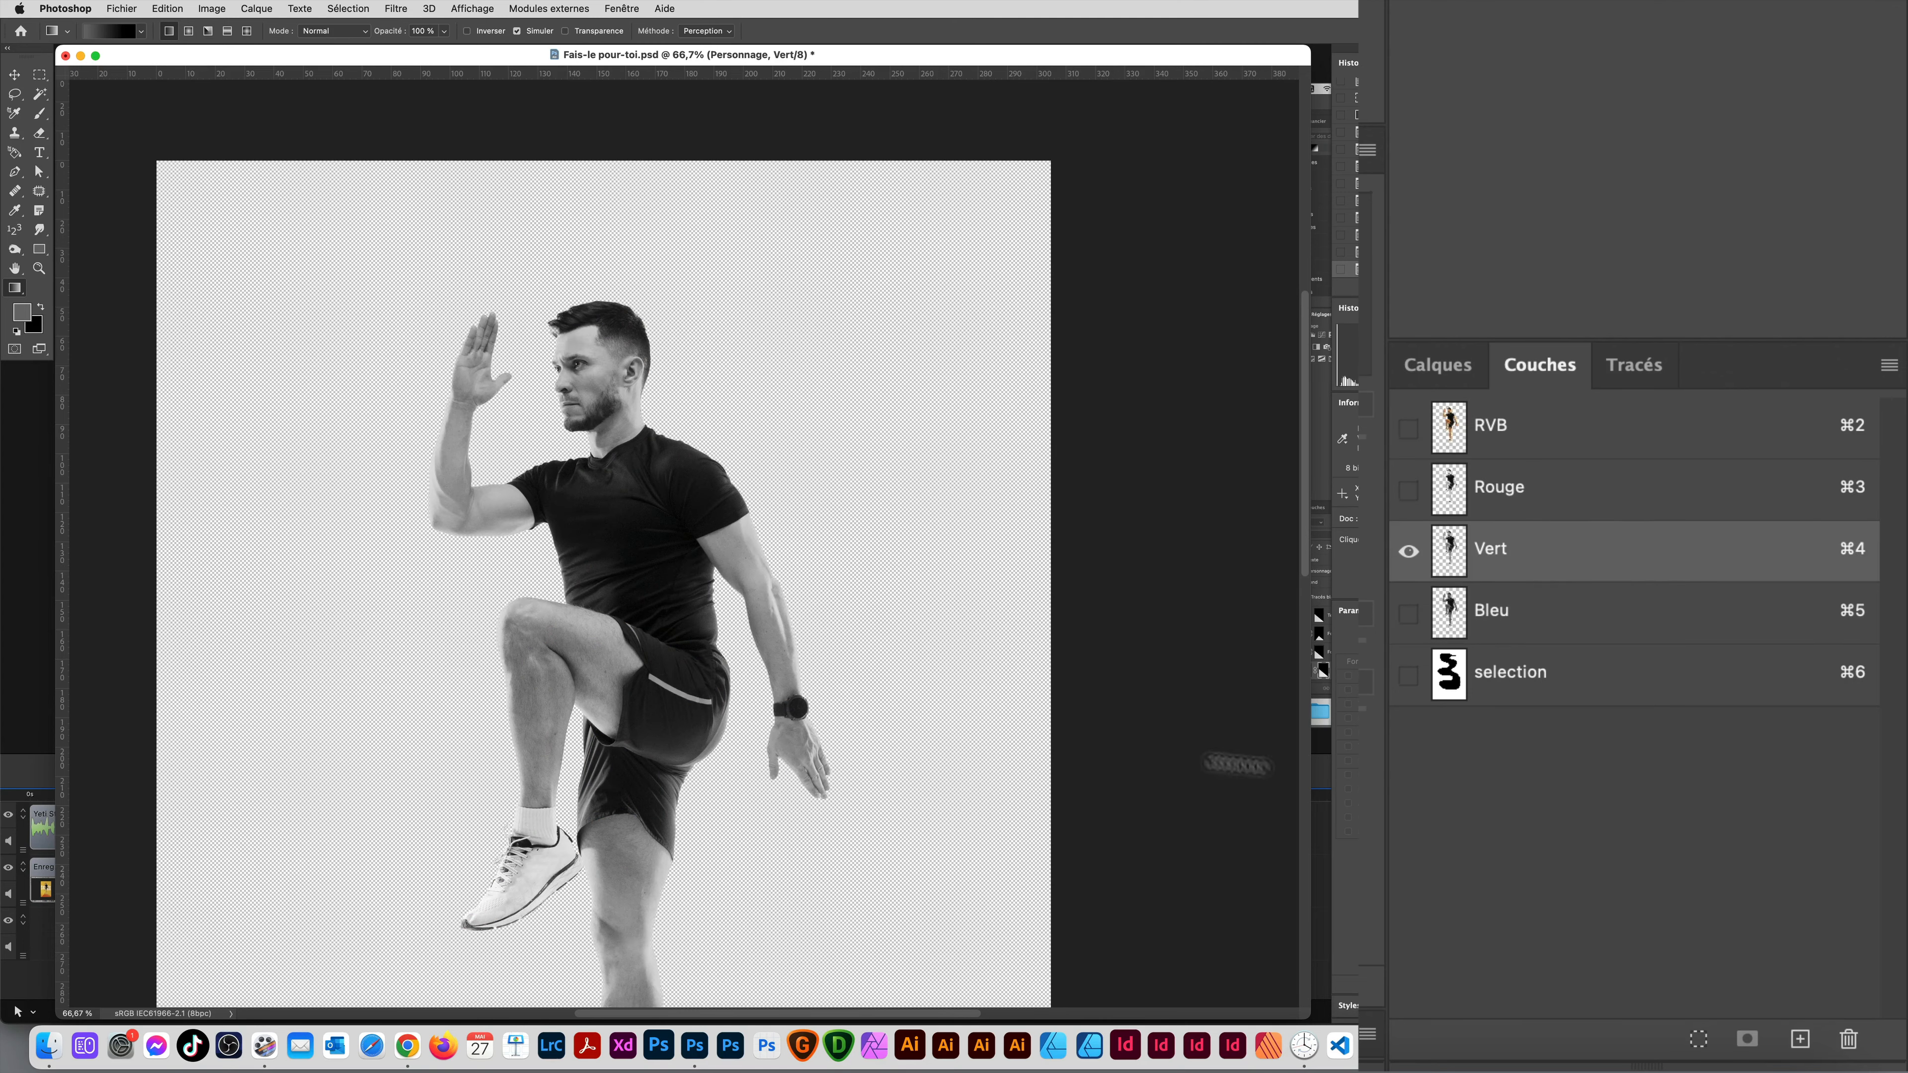
left_click(1534, 495)
left_click(1577, 434)
left_click(1589, 680)
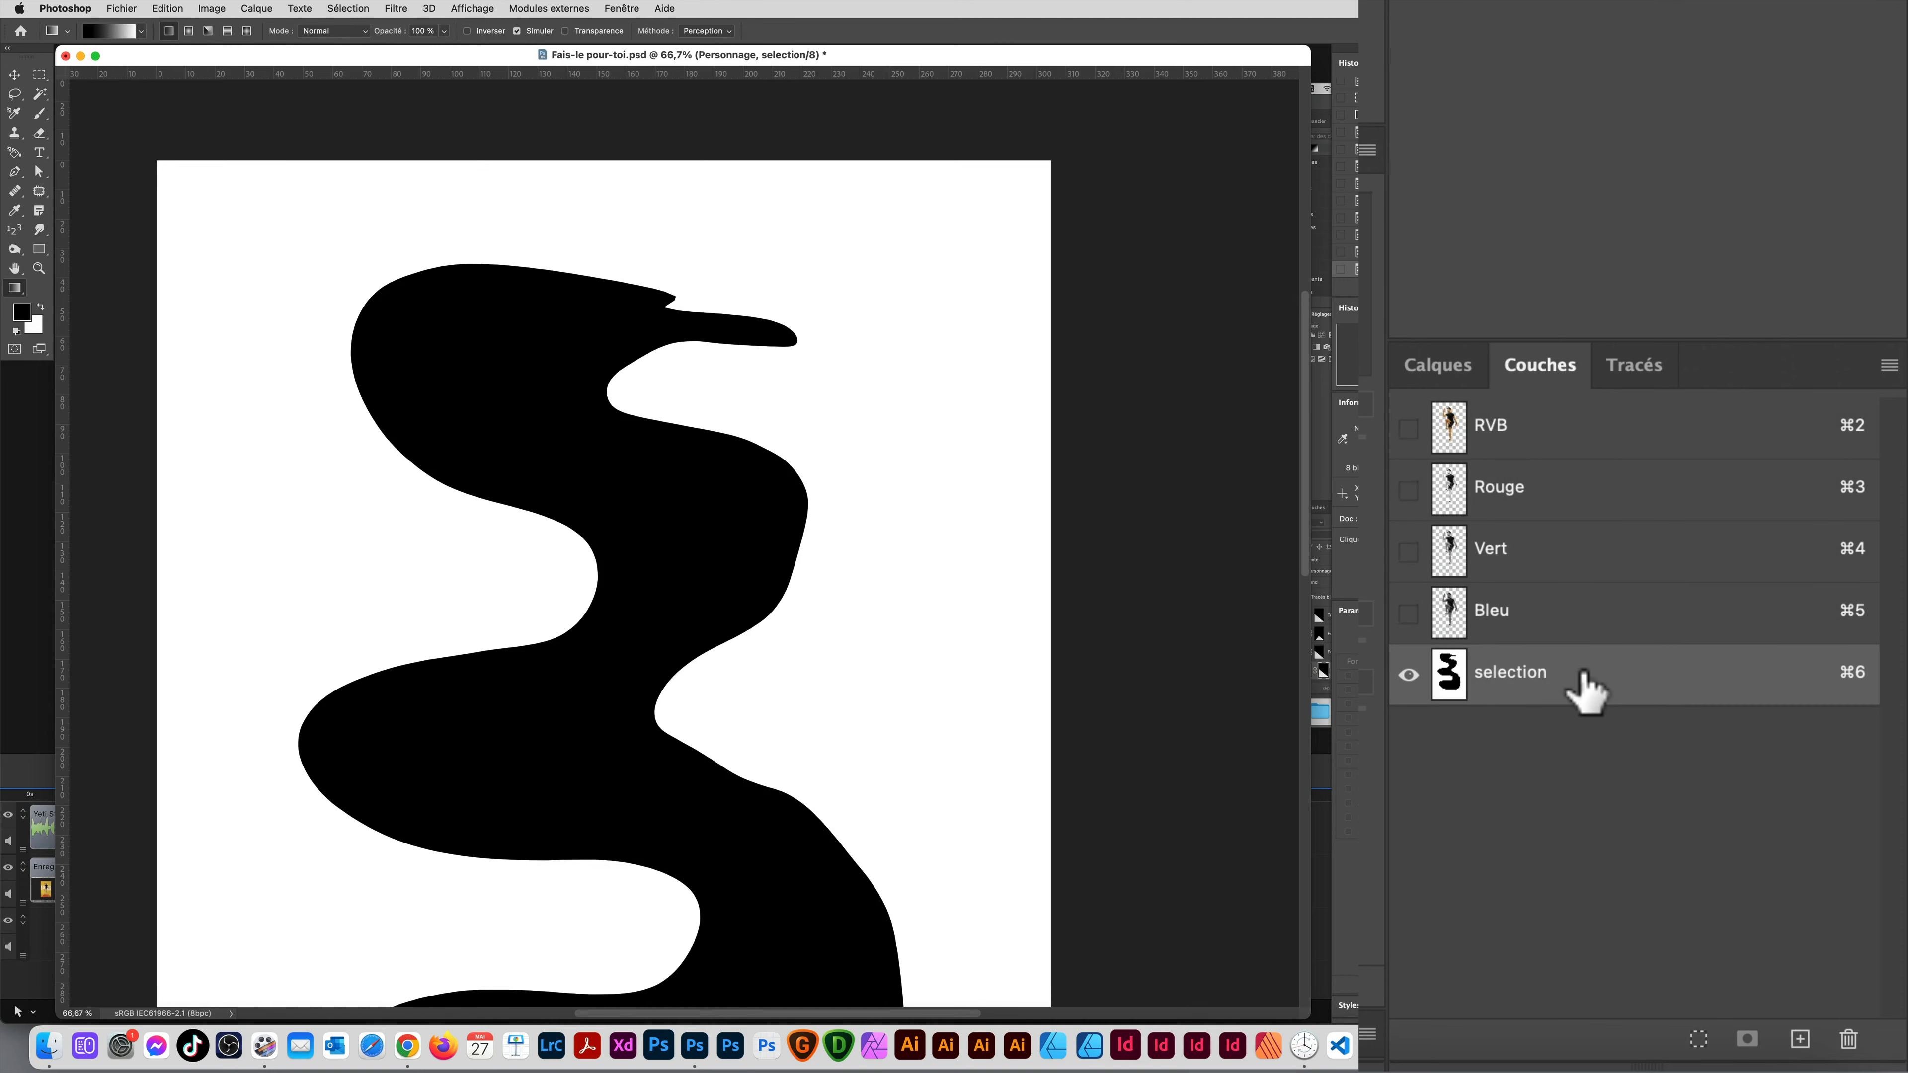
left_click(1572, 637)
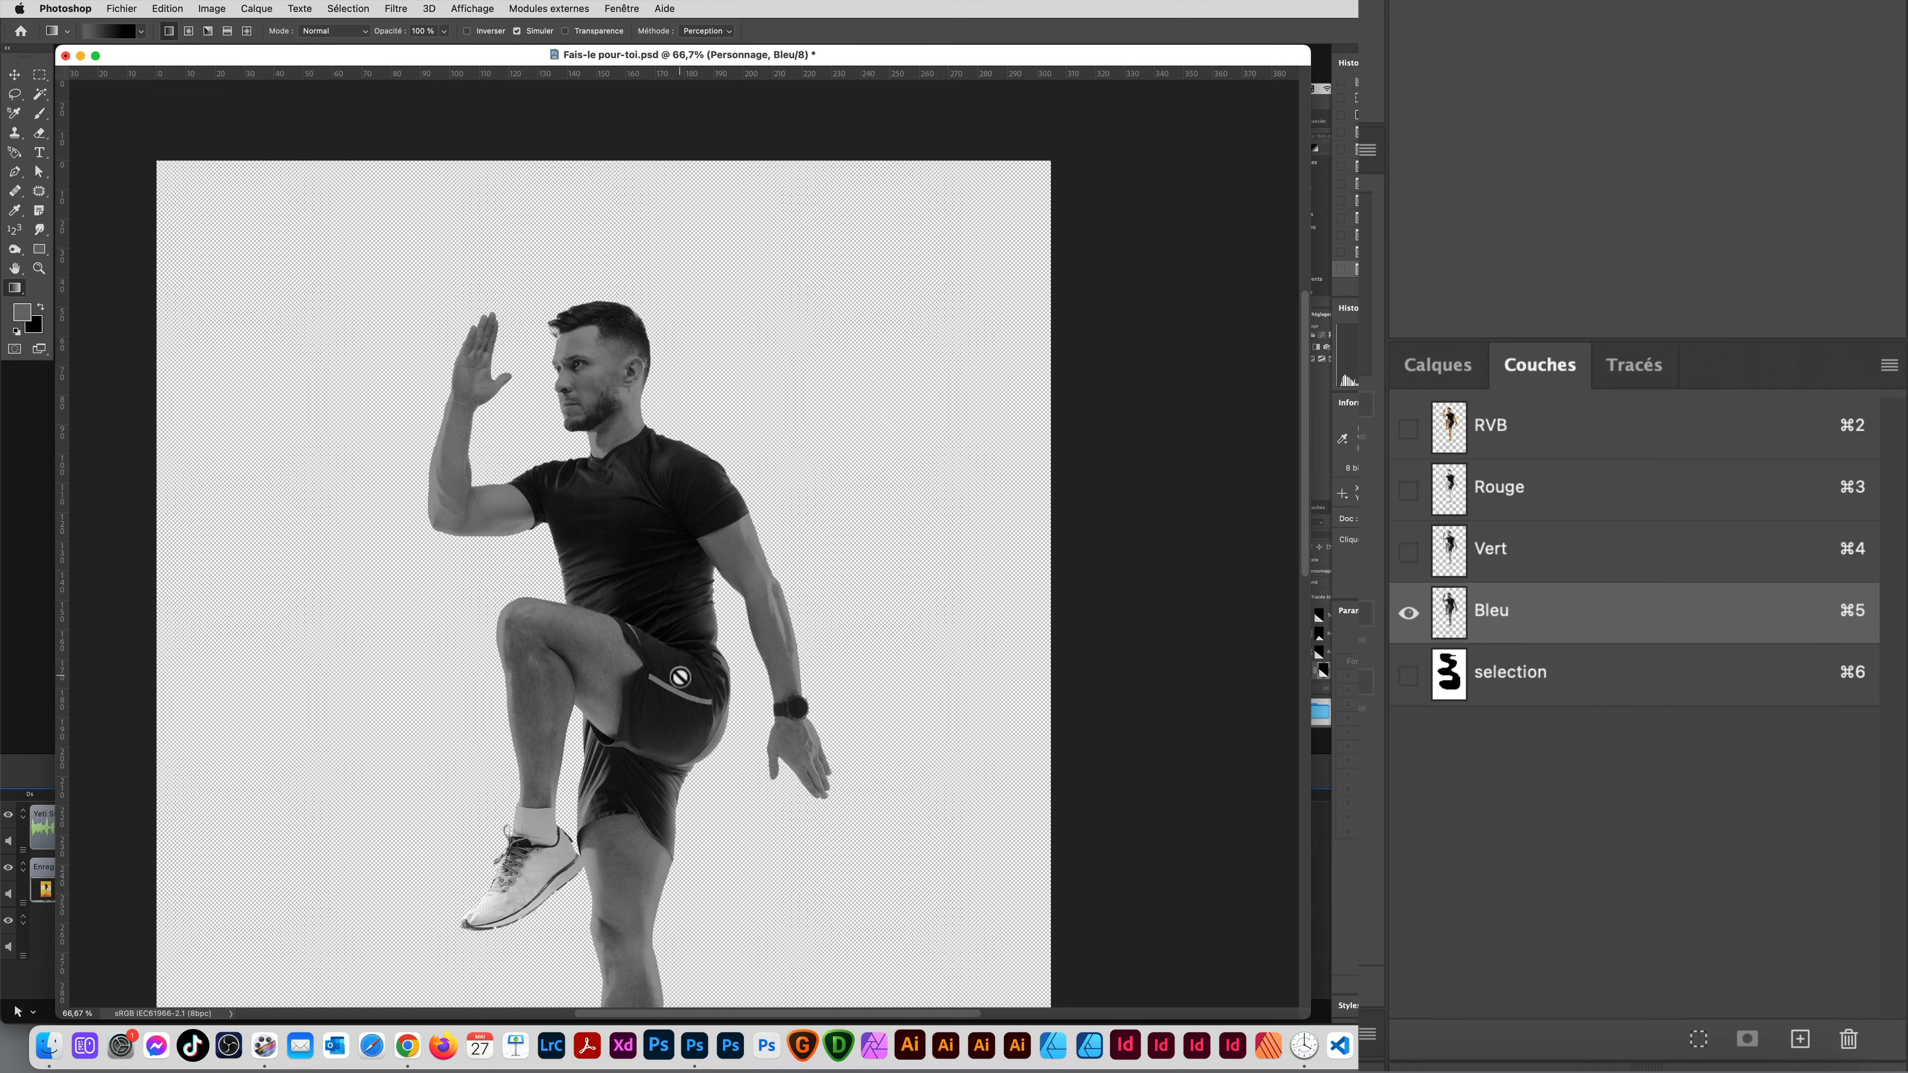
Step: Compare the grey tones of the man in the Rouge, Vert and Bleu channels, ending on Rouge
left_click(1450, 547)
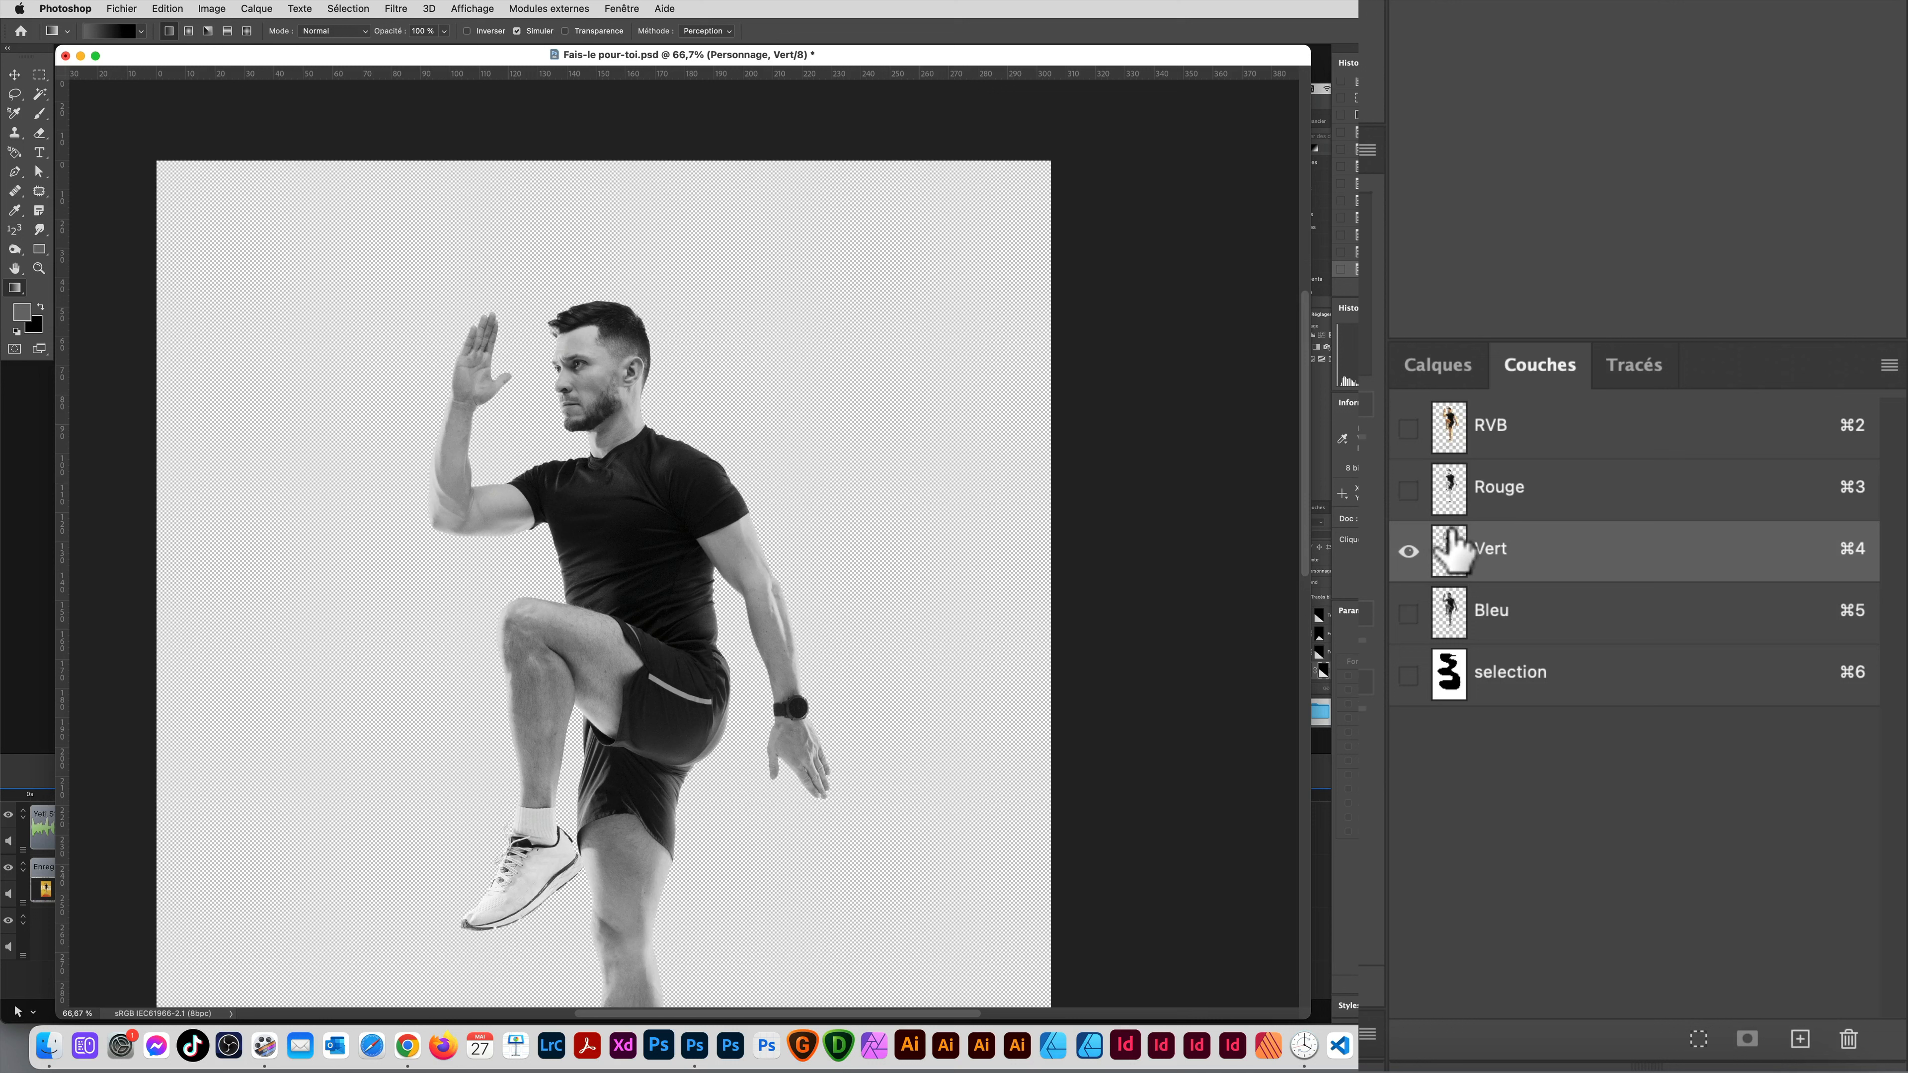
left_click(1454, 498)
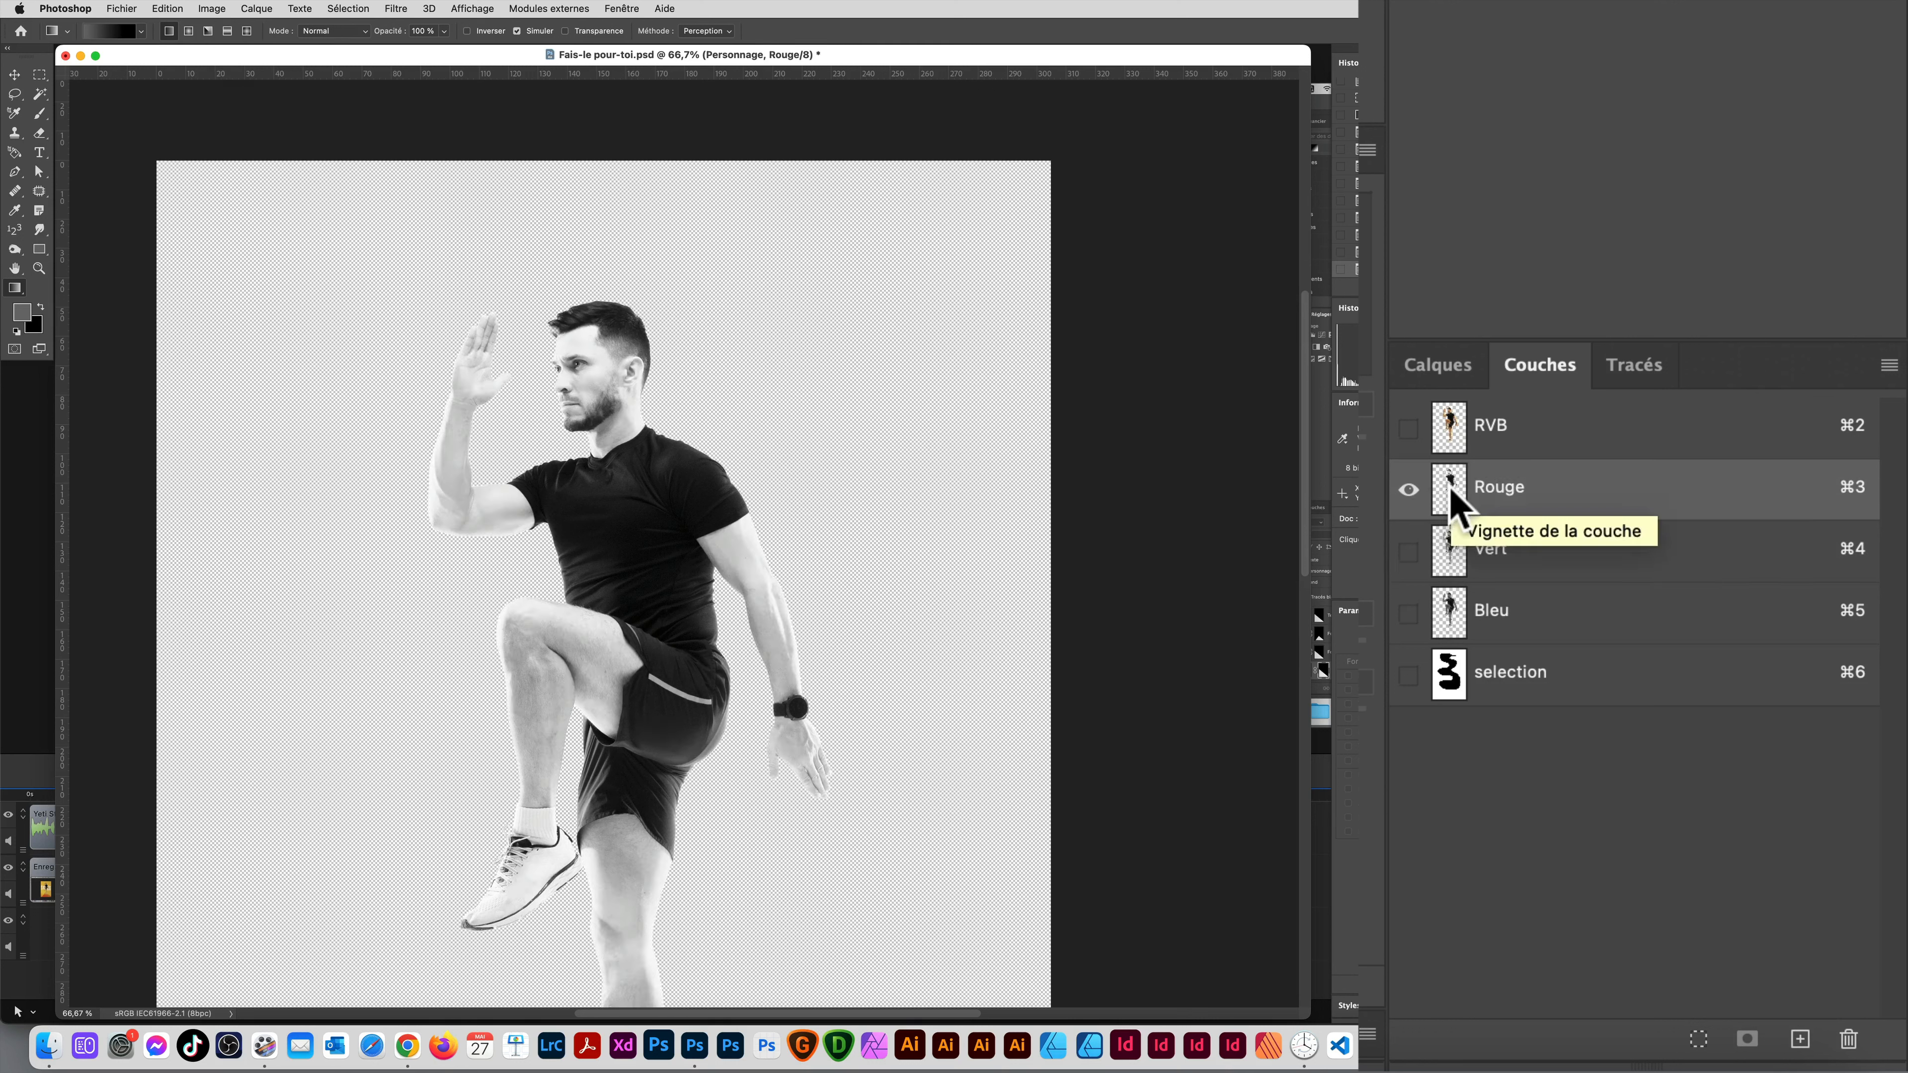
left_click(1450, 560)
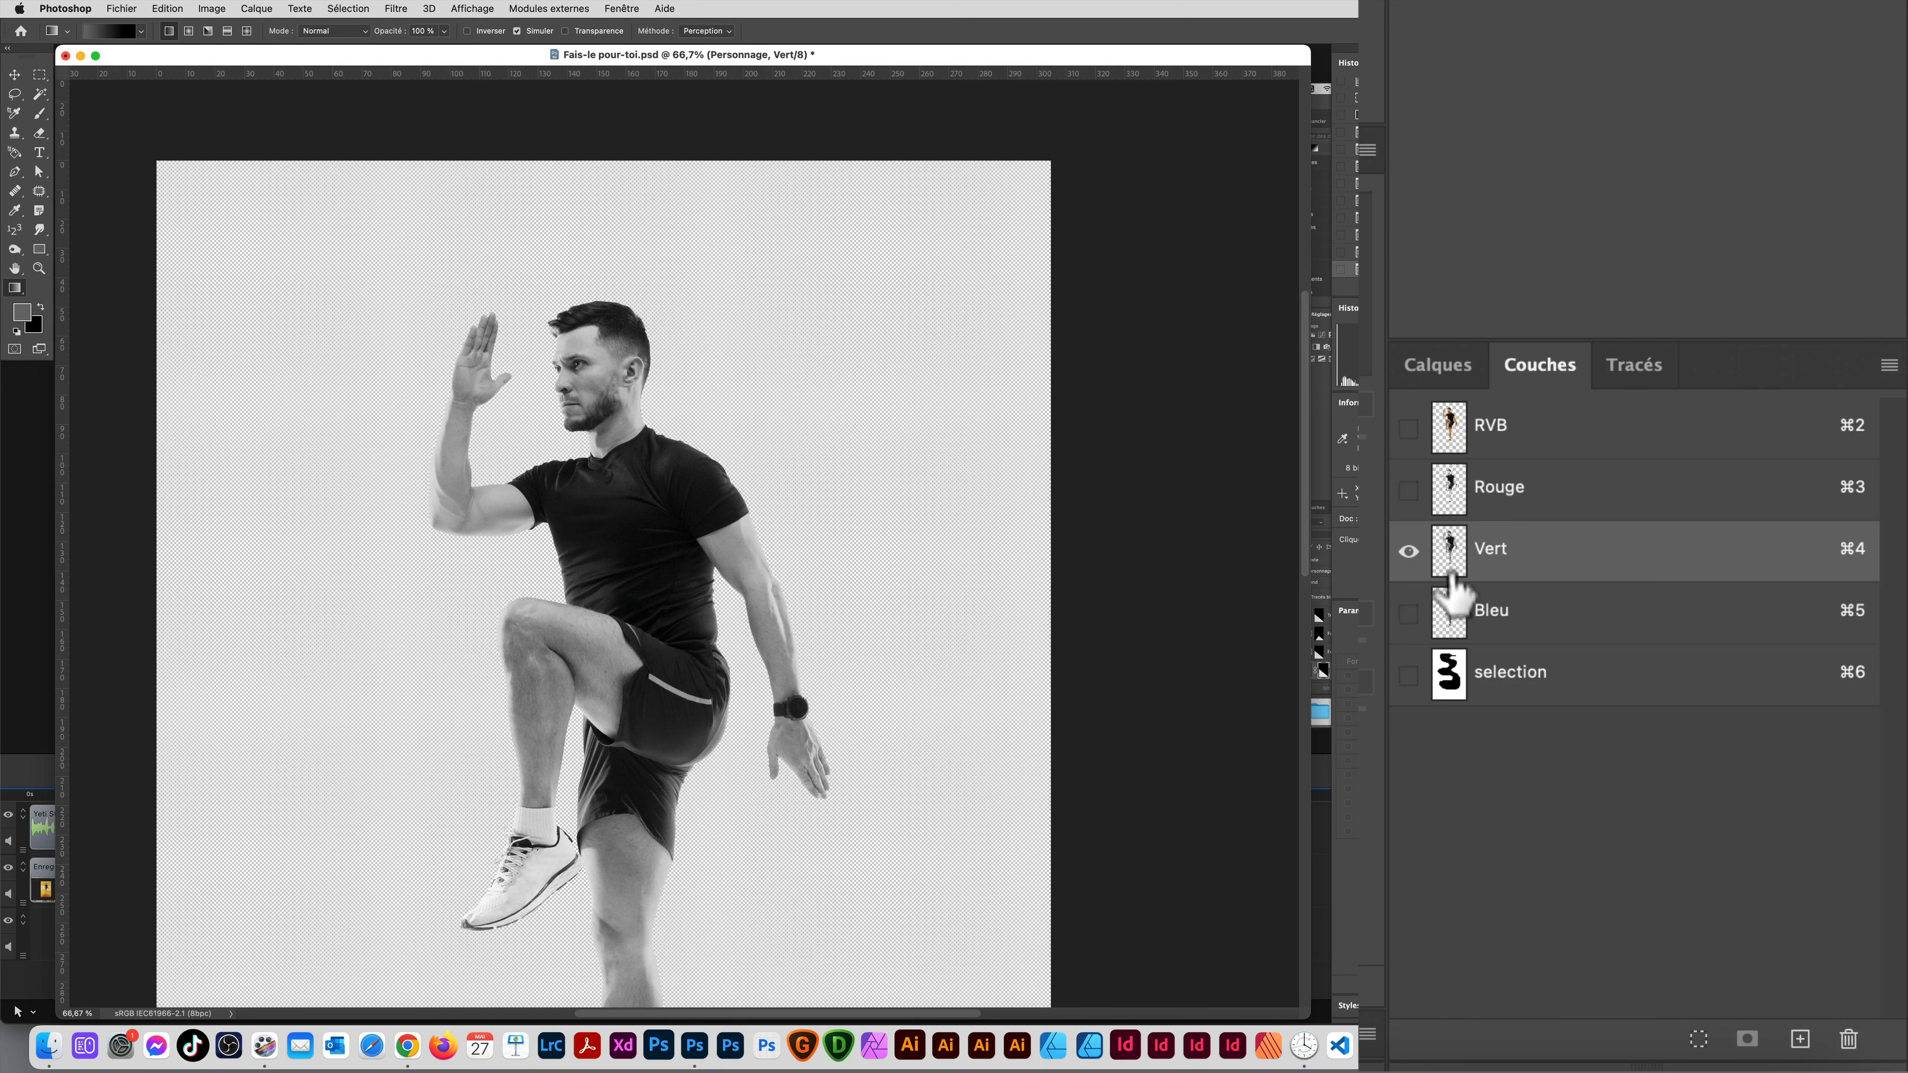
left_click(1455, 620)
left_click(1453, 549)
left_click(1454, 498)
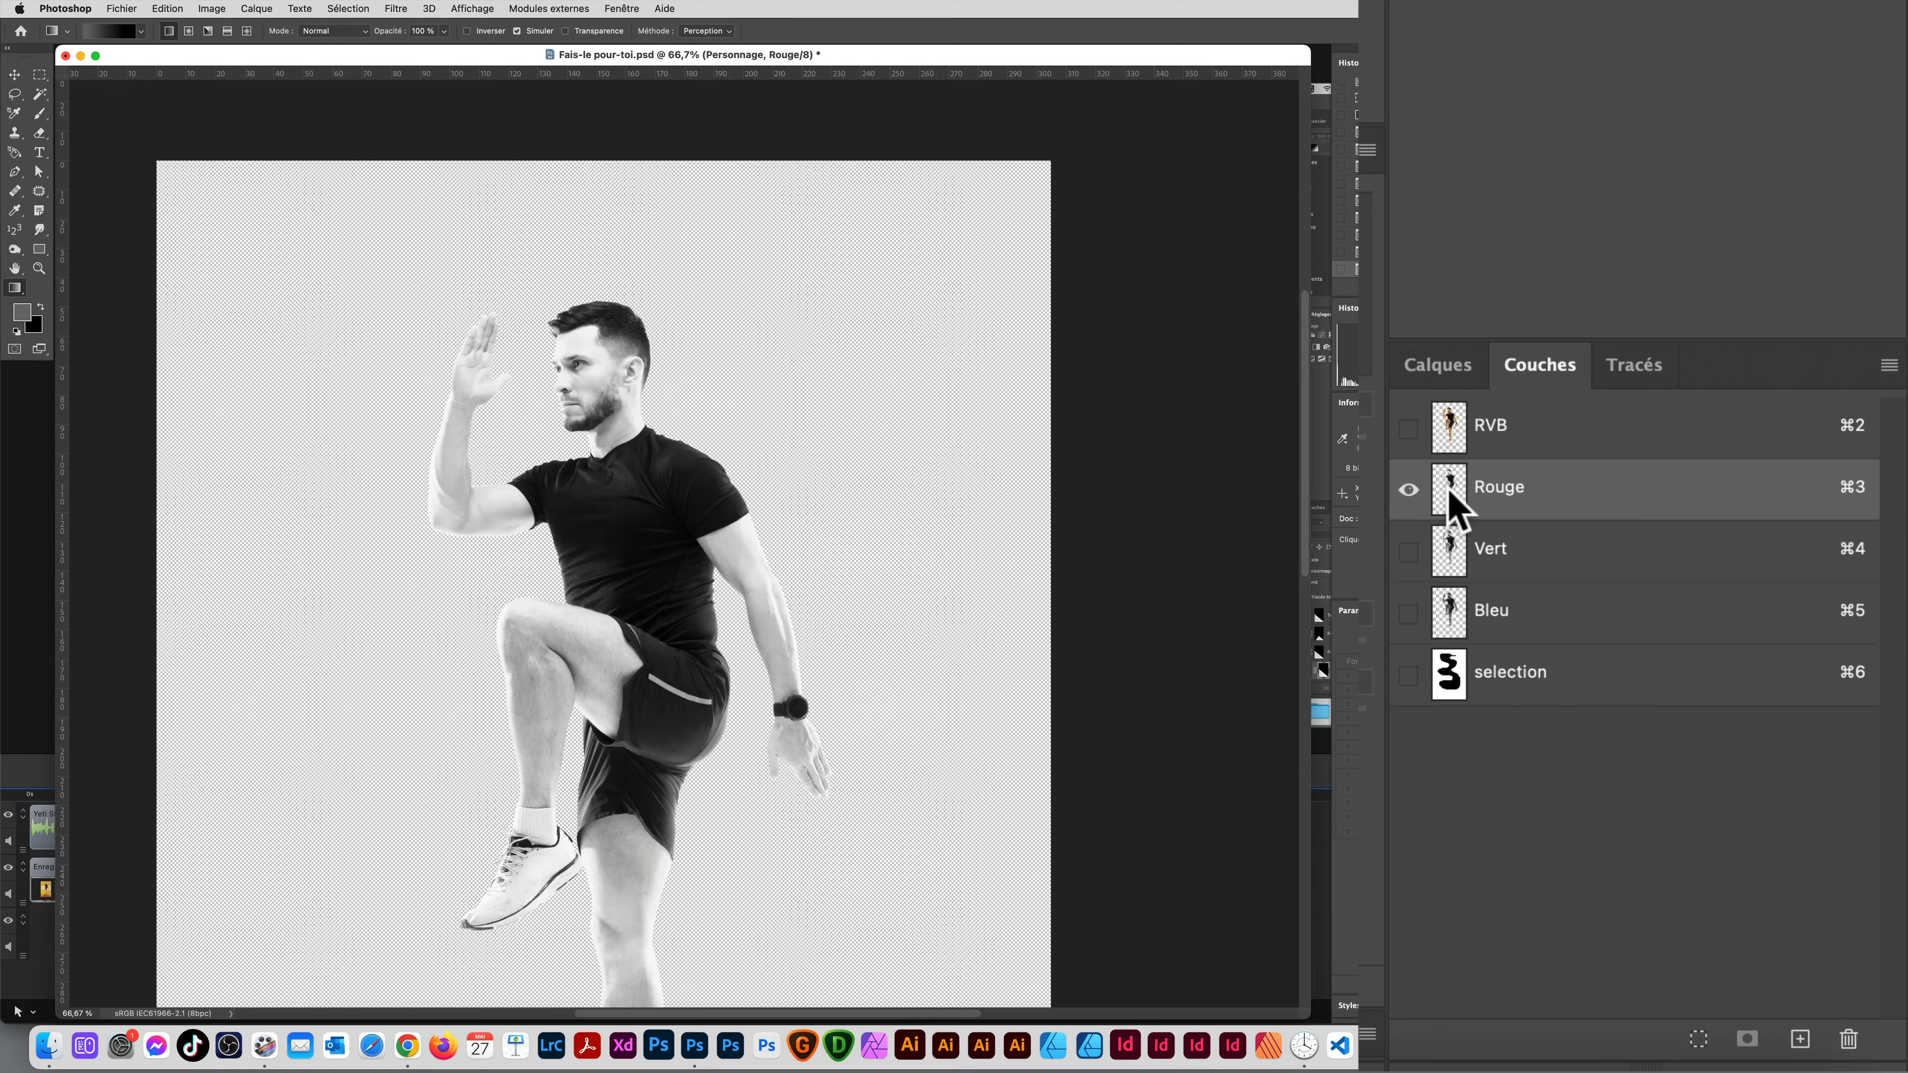
left_click(1450, 560)
left_click(1455, 505)
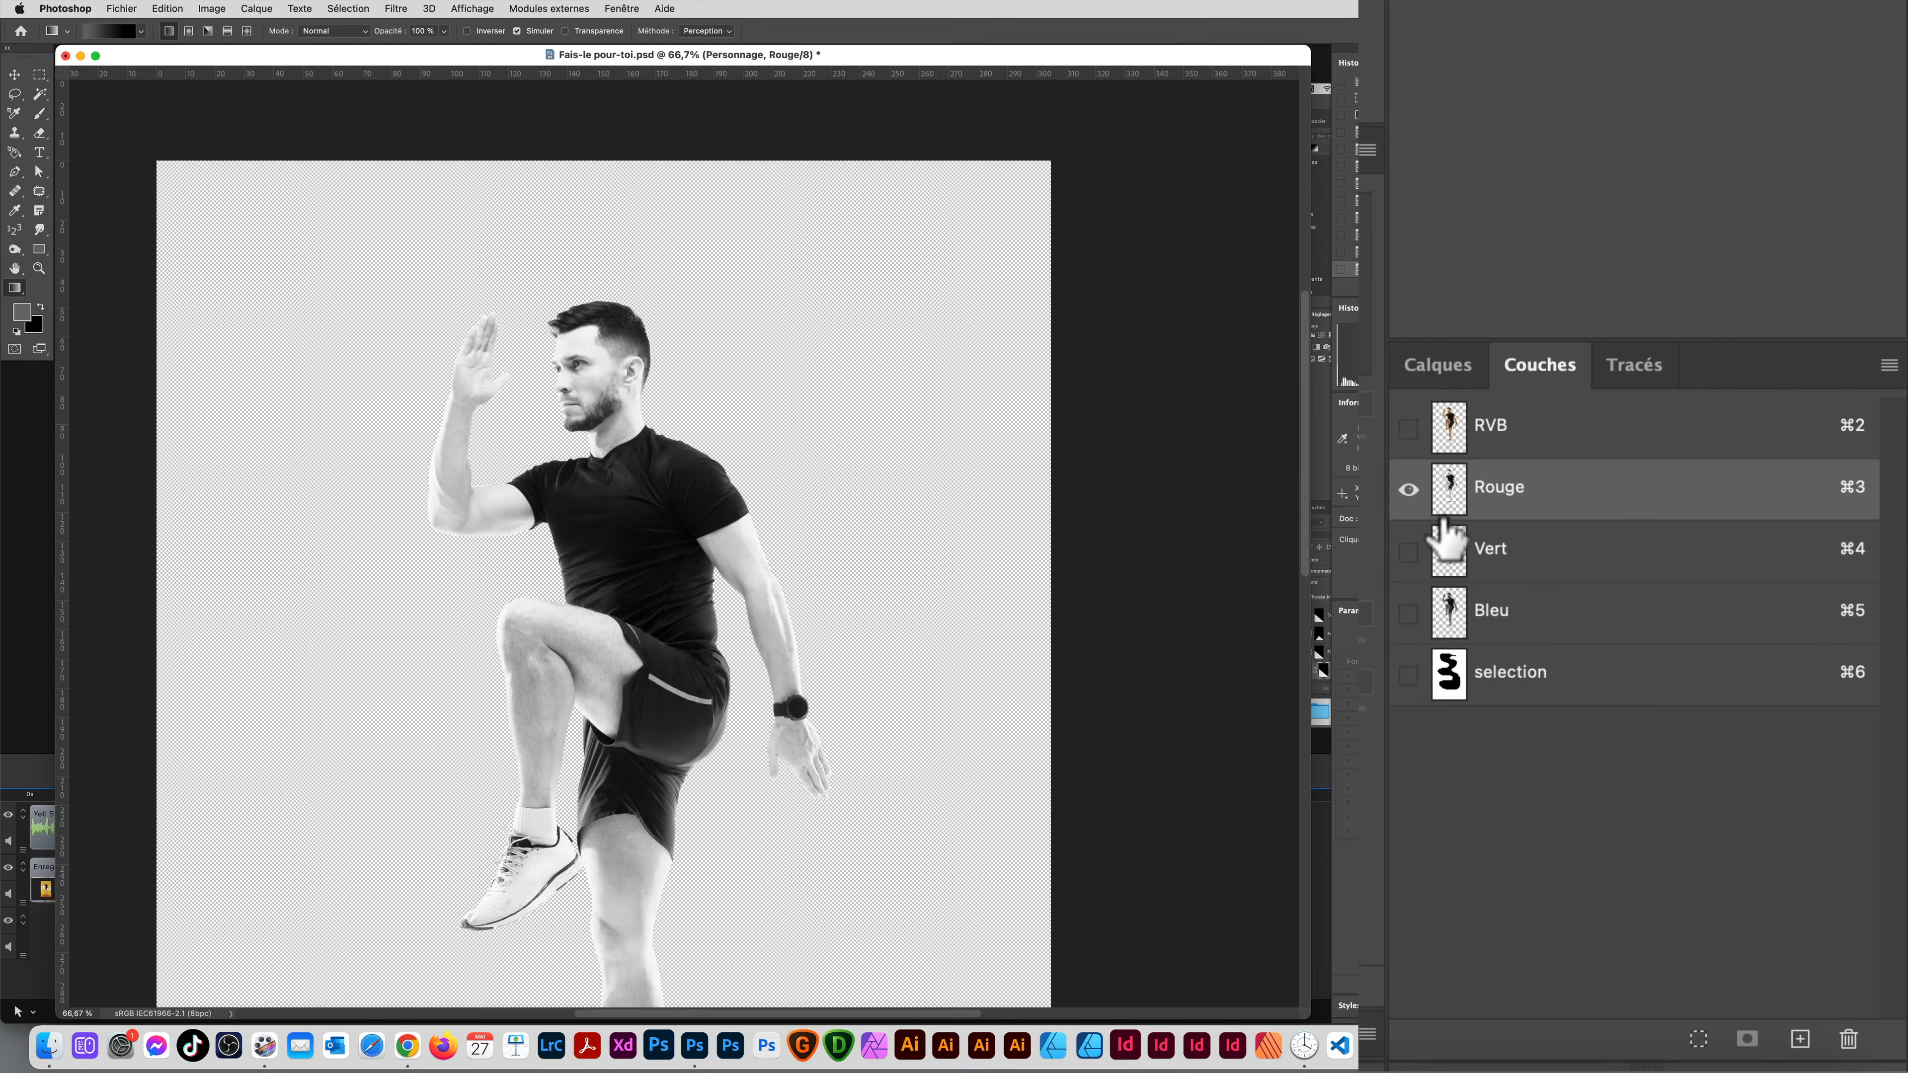
Step: Load the Rouge channel as a selection and return to the layers with the RGB composite displayed
left_click(1450, 488, "super")
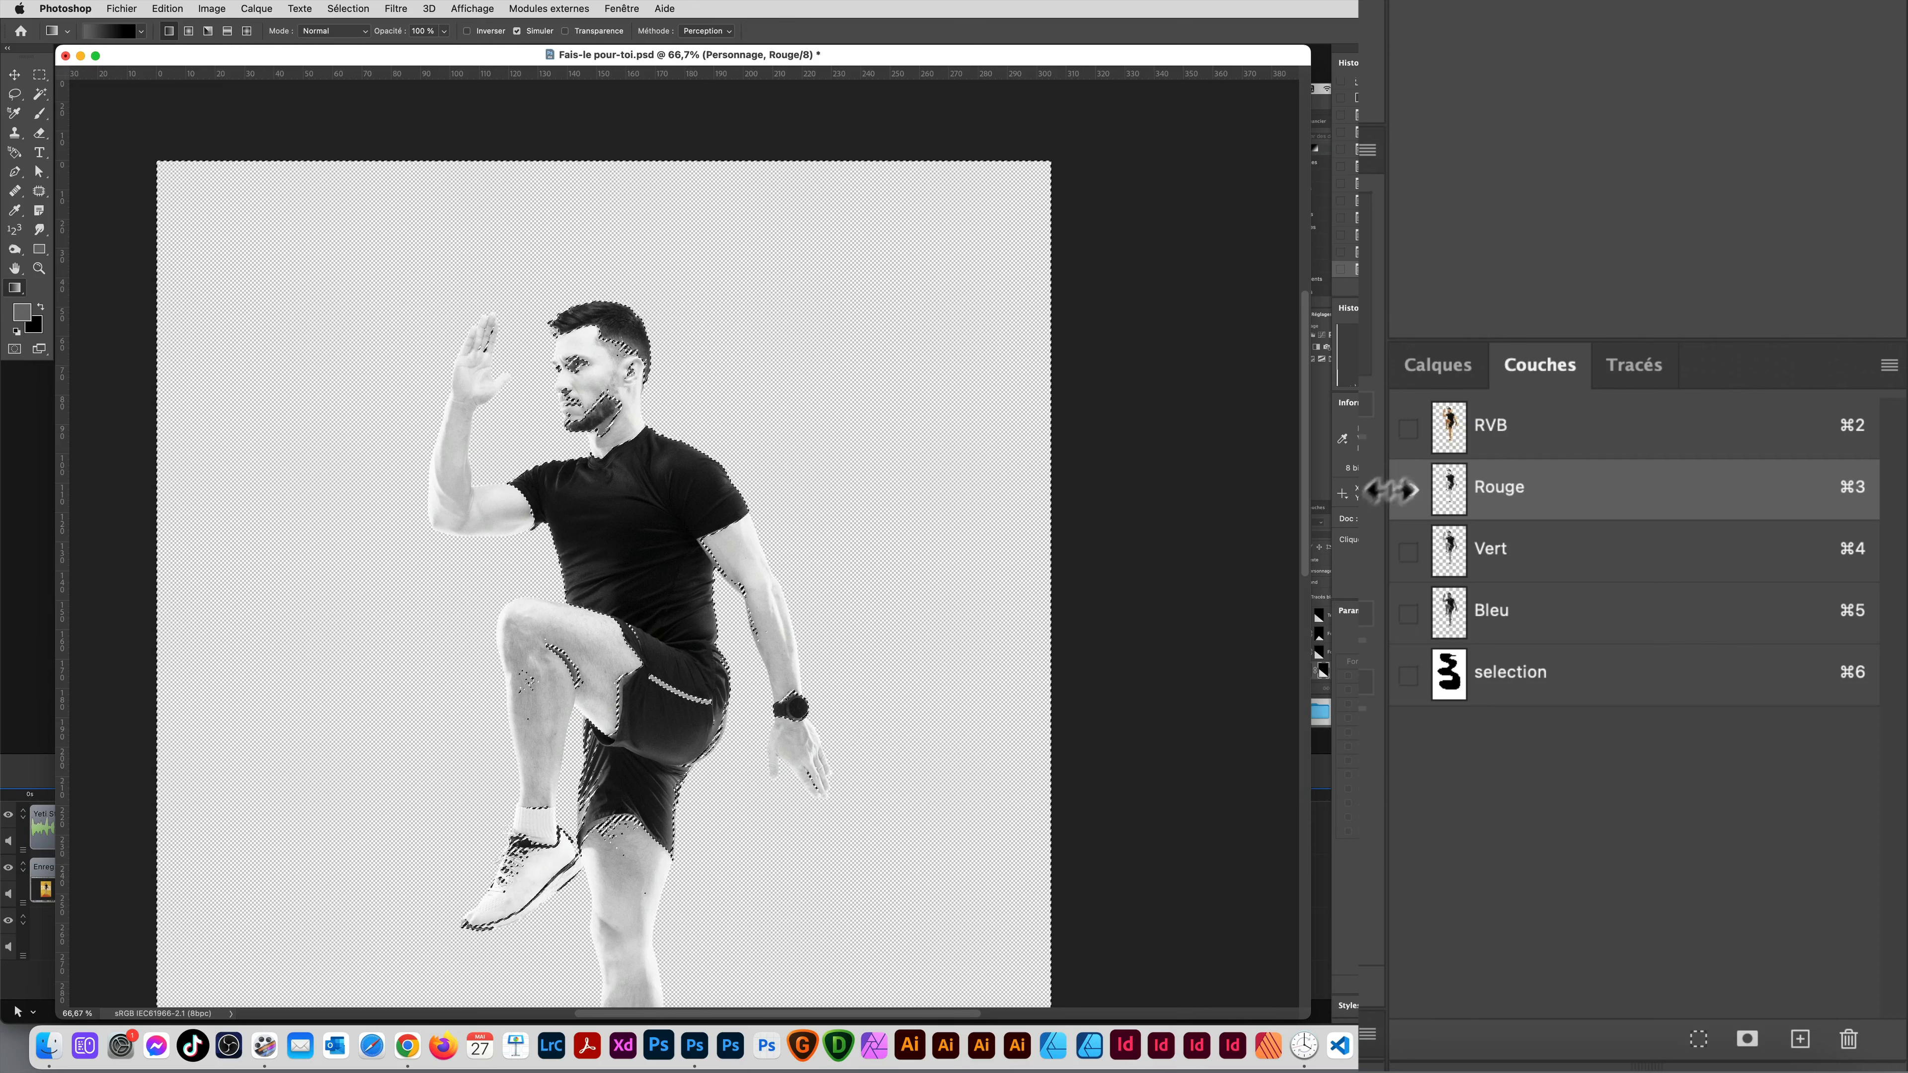
left_click(1449, 433)
left_click(1437, 366)
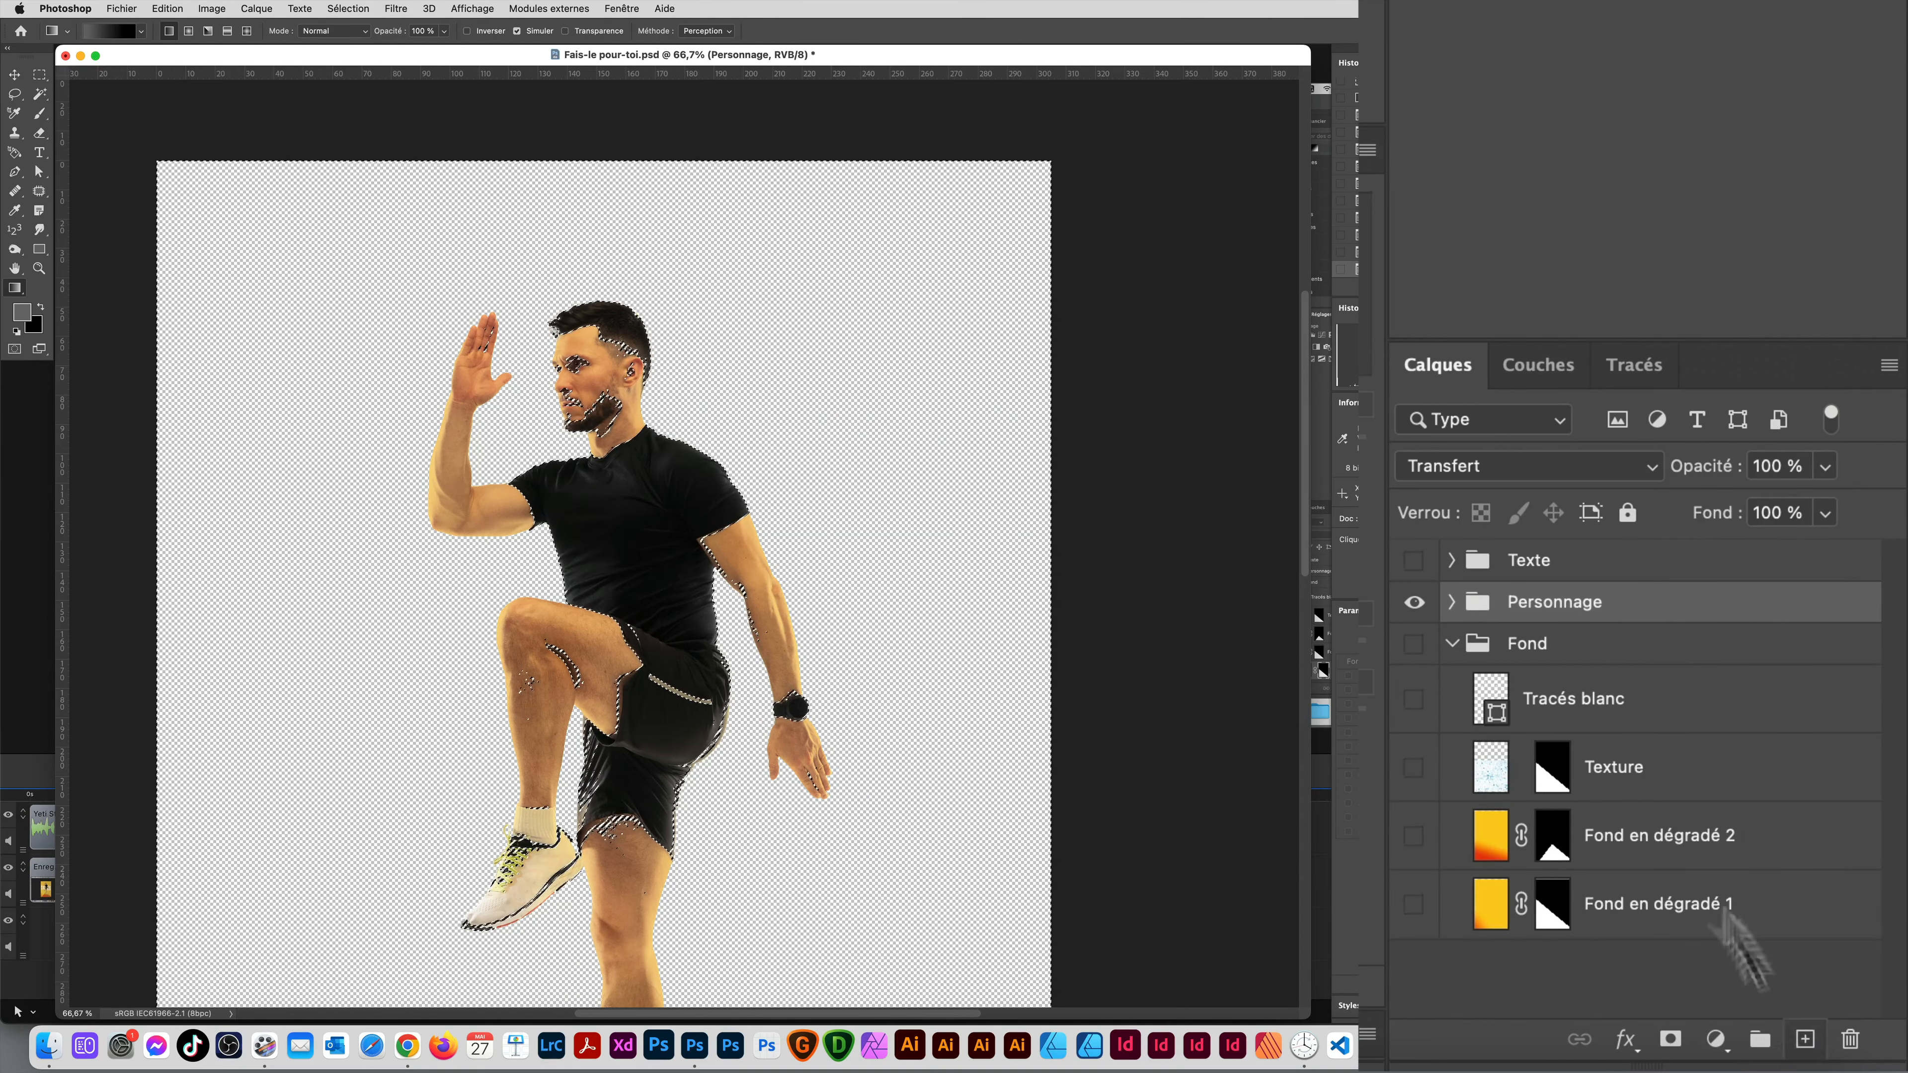
Step: Hide the Personnage group and add a solid grey fill layer masked by the Rouge channel selection
left_click(1413, 602)
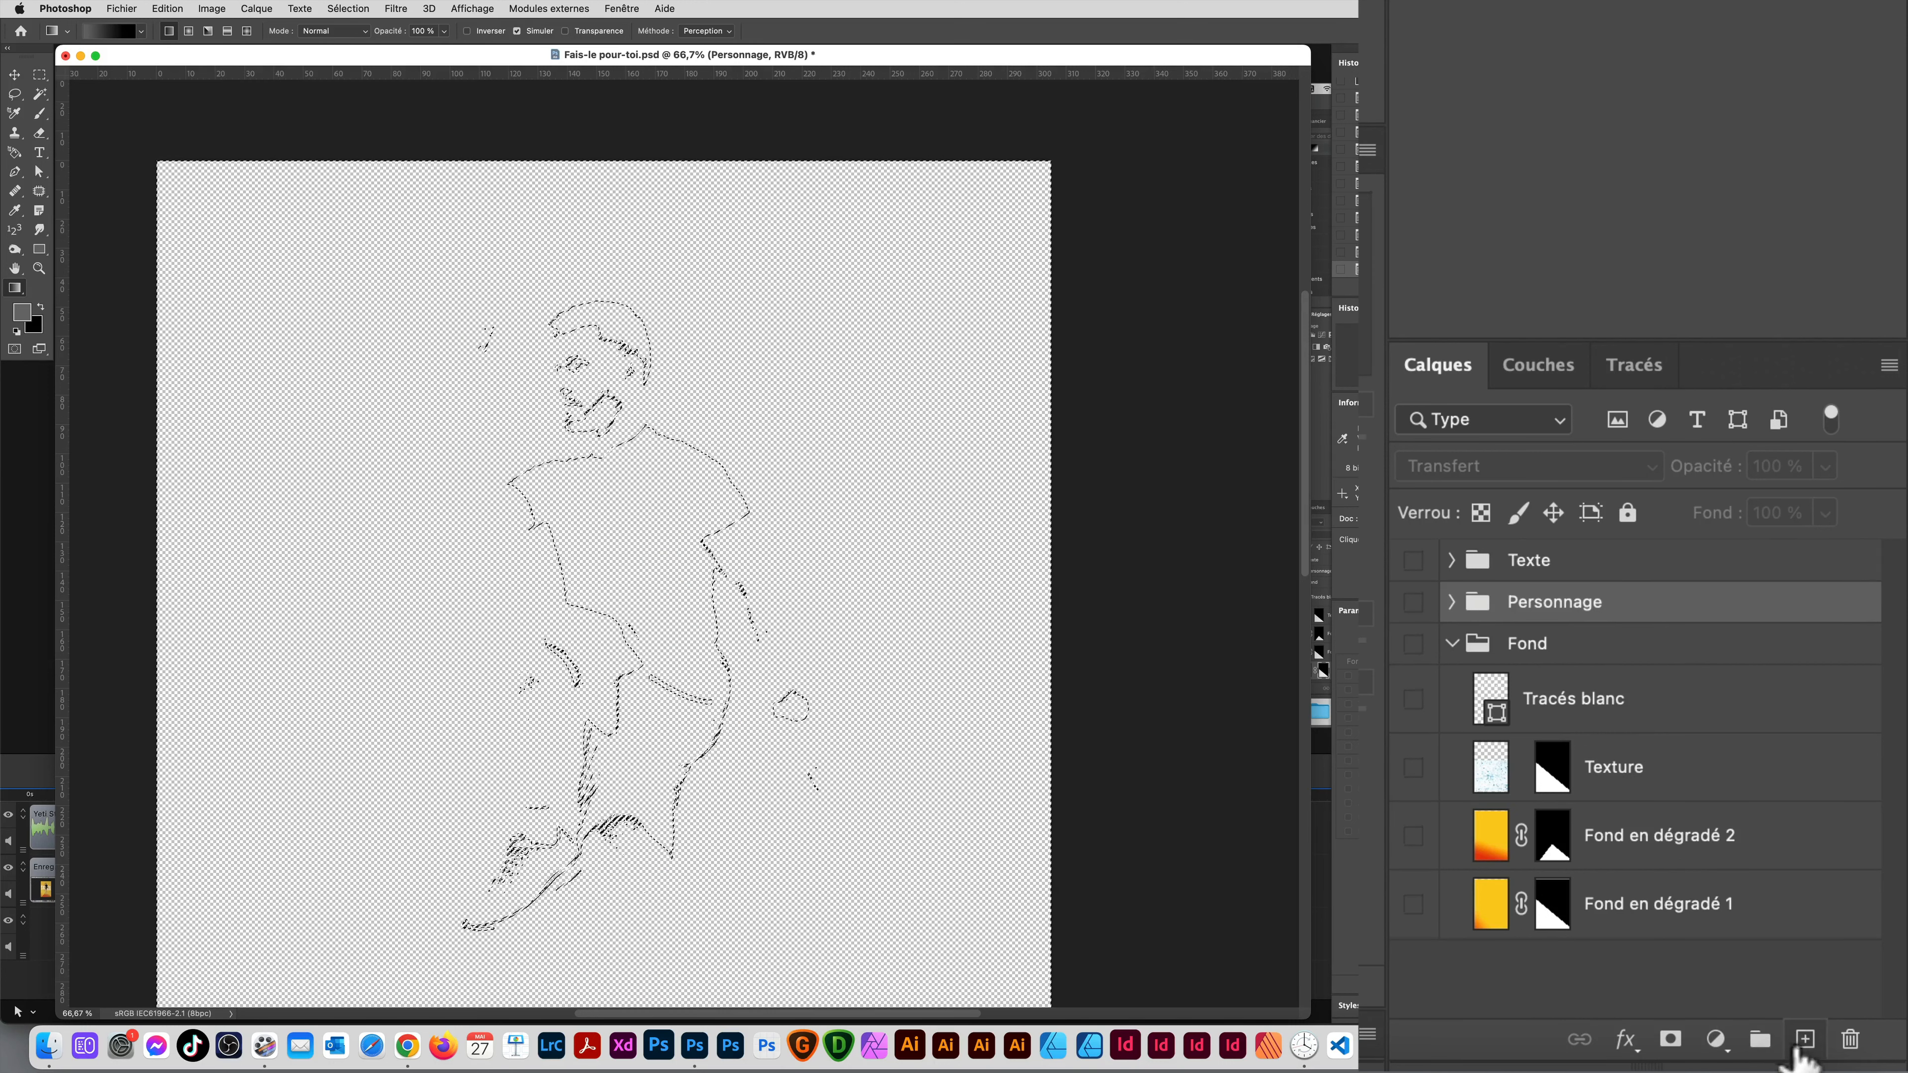
left_click(1716, 1039)
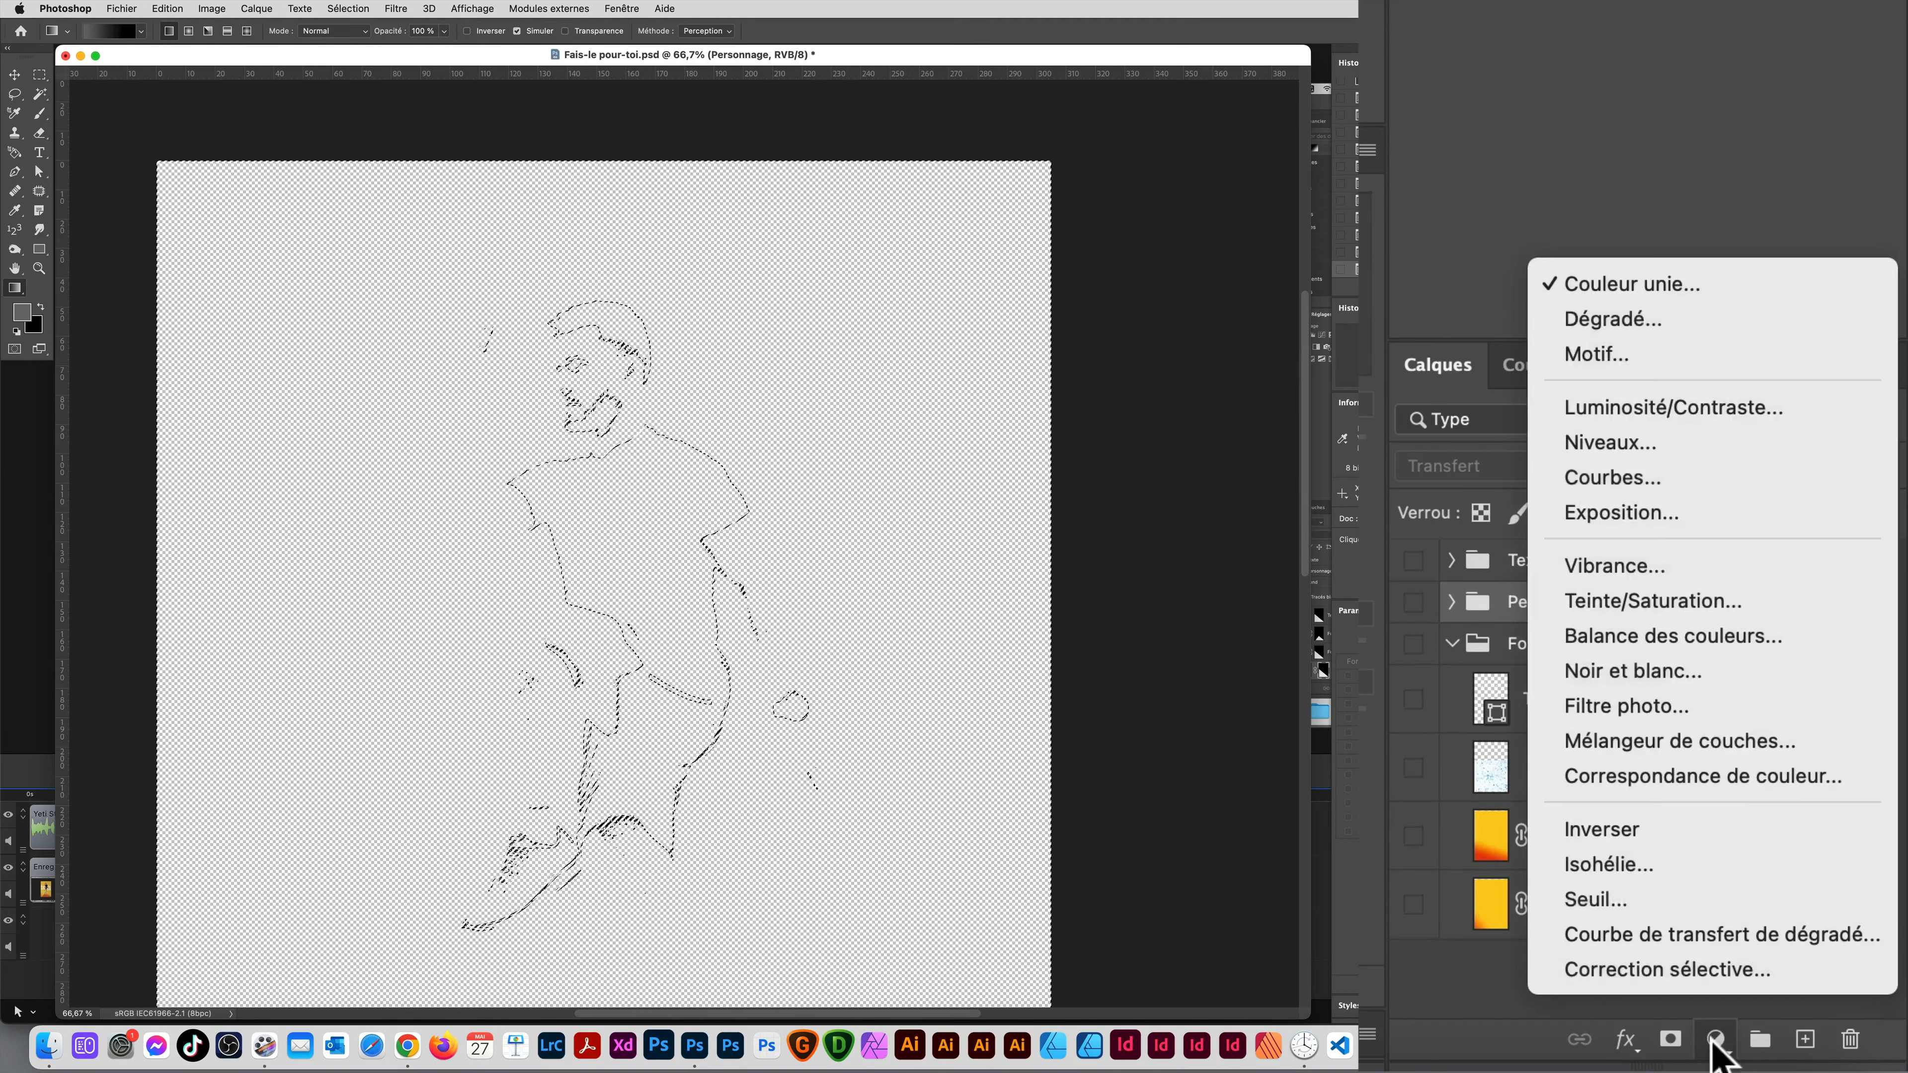
left_click(1653, 284)
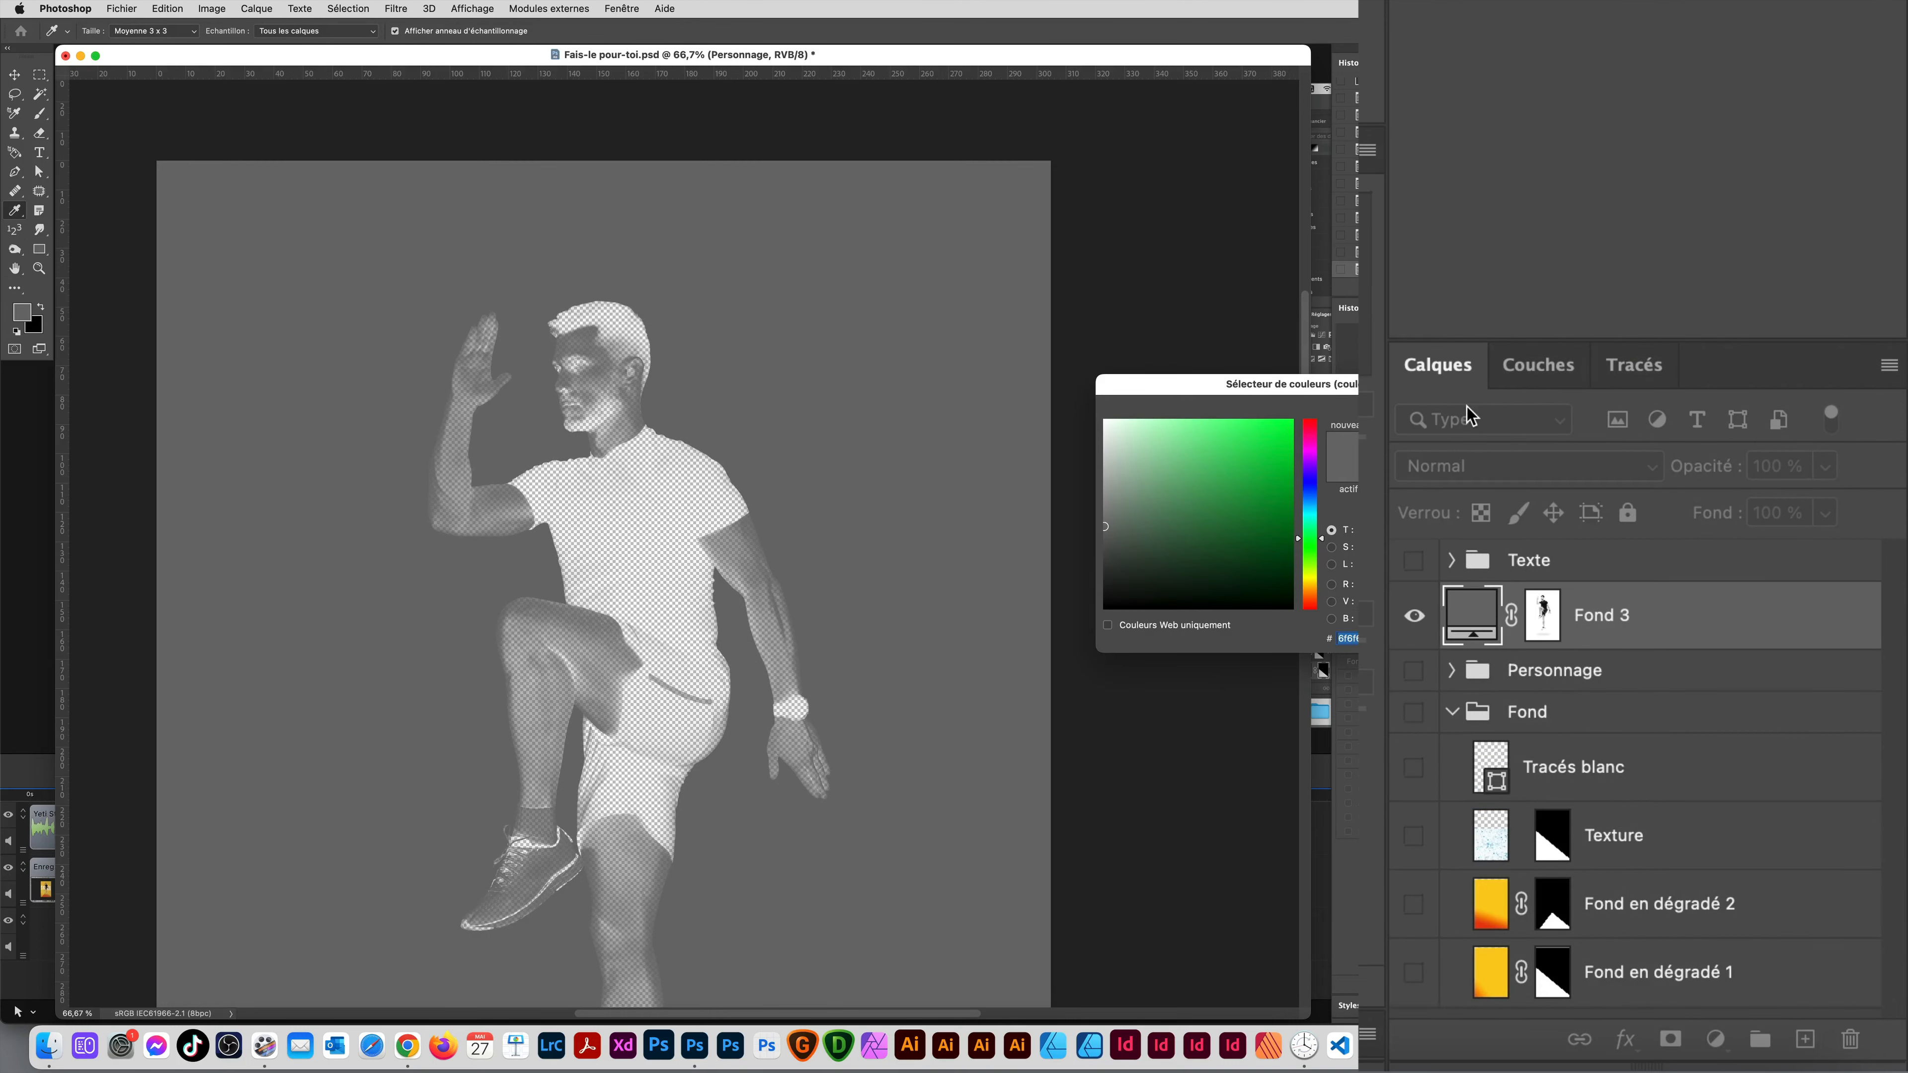
key("Return")
Step: Toggle the Fond 3 layer mask off and on, and display the mask alone to examine the whole figure
left_click(1542, 630, "shift")
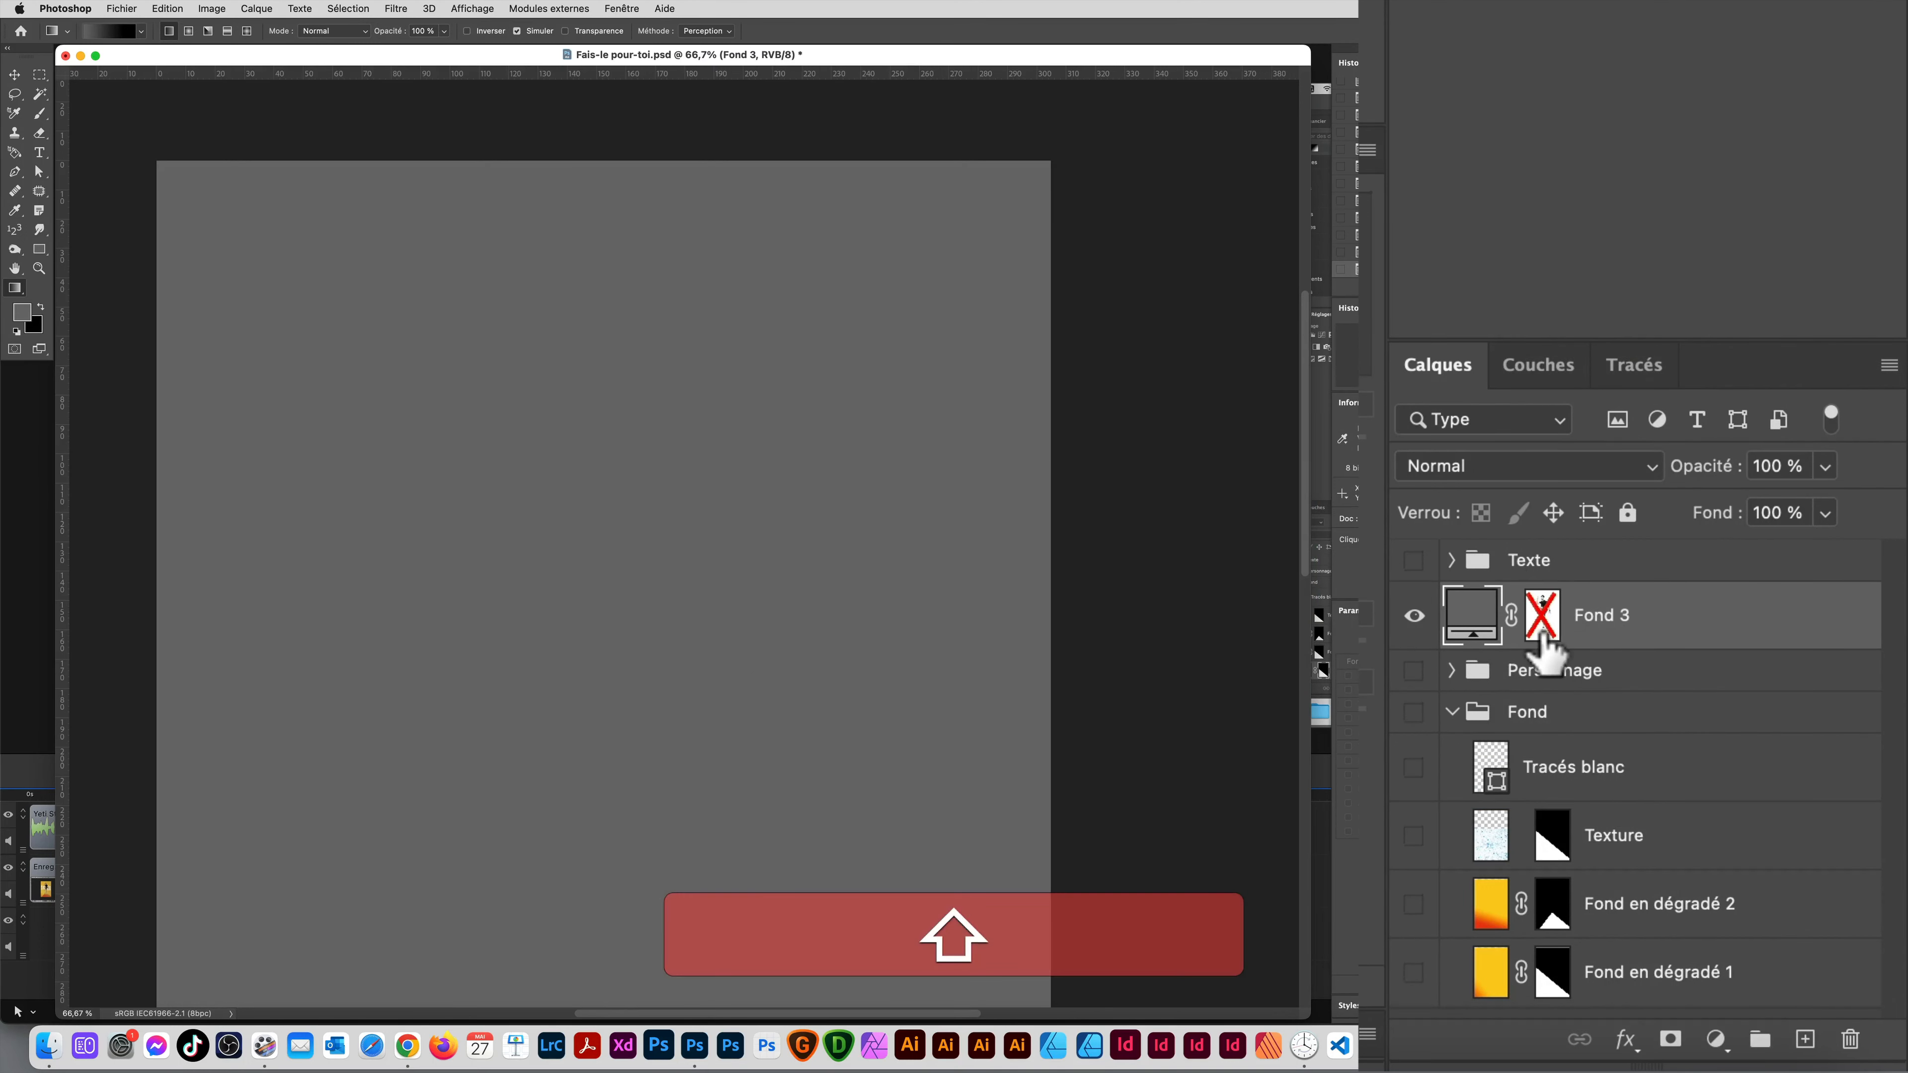
left_click(1544, 632, "shift")
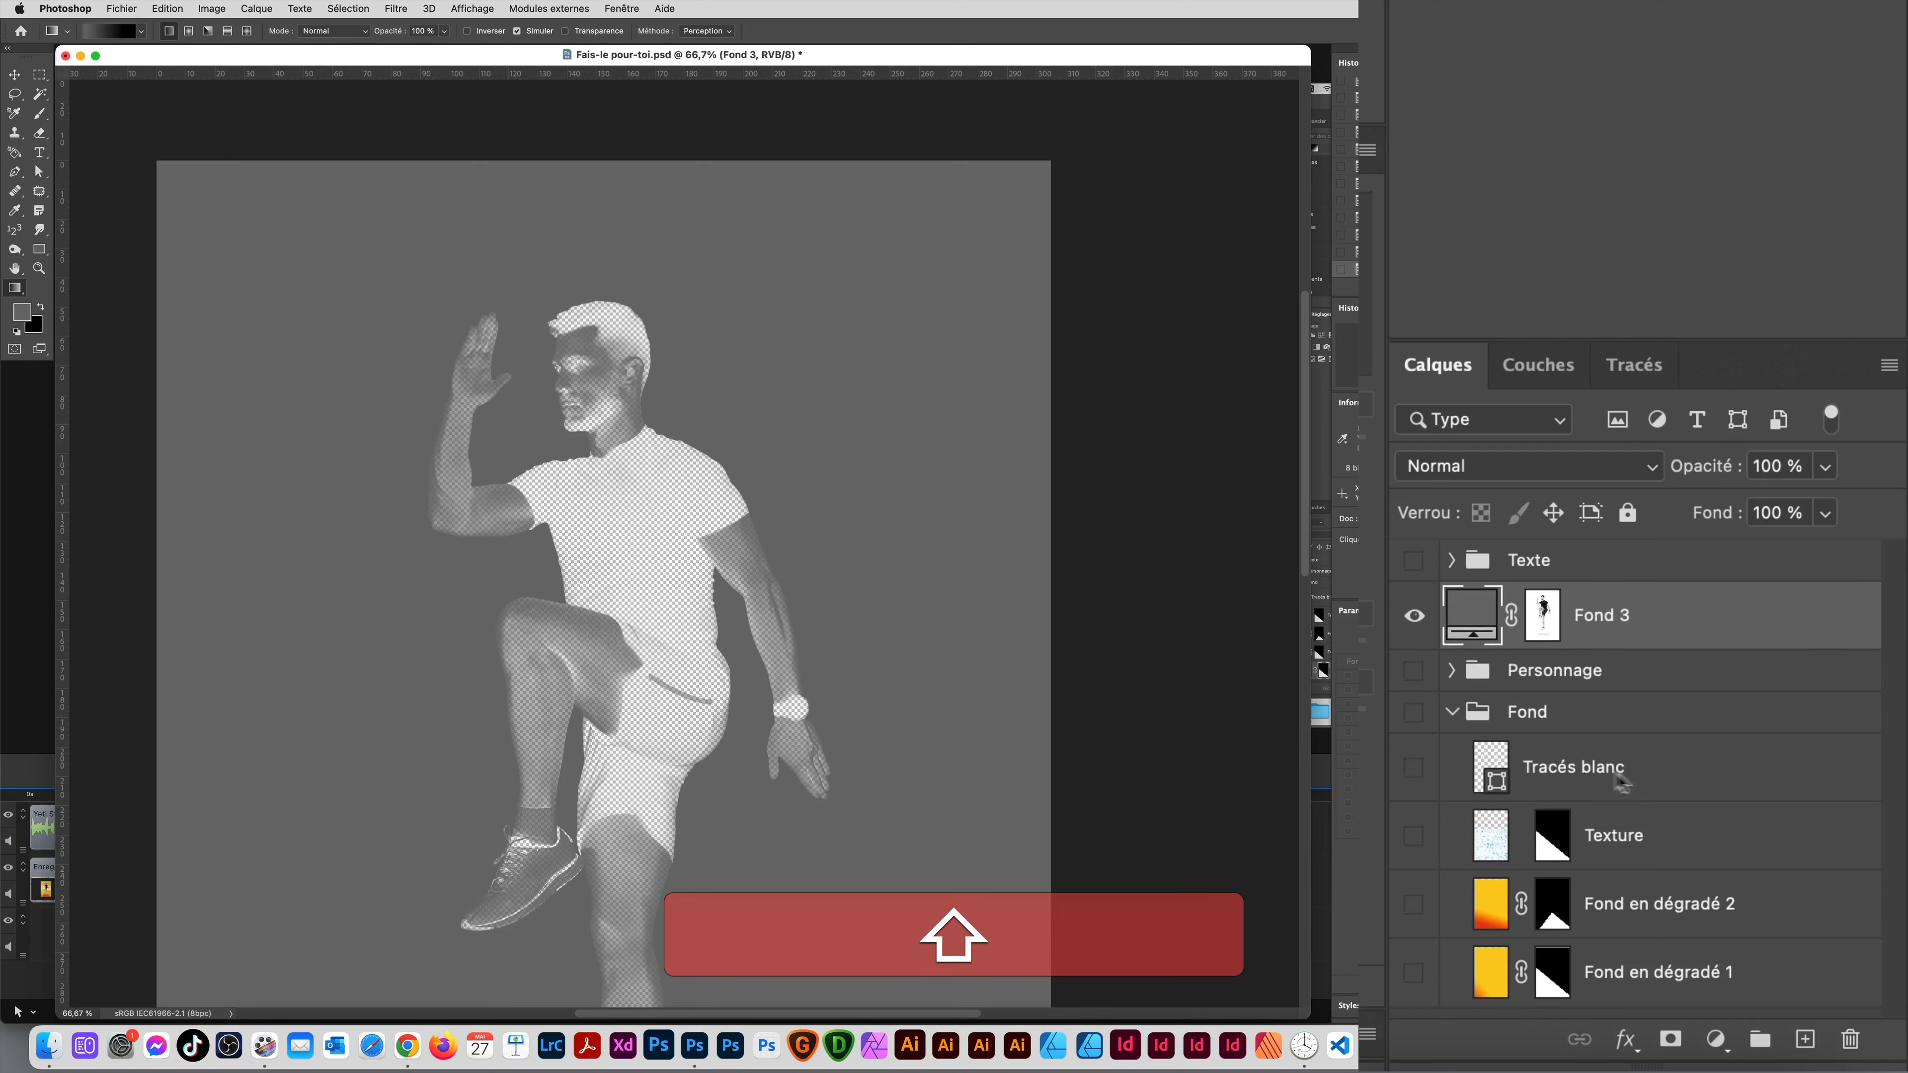
left_click(1545, 628, "alt")
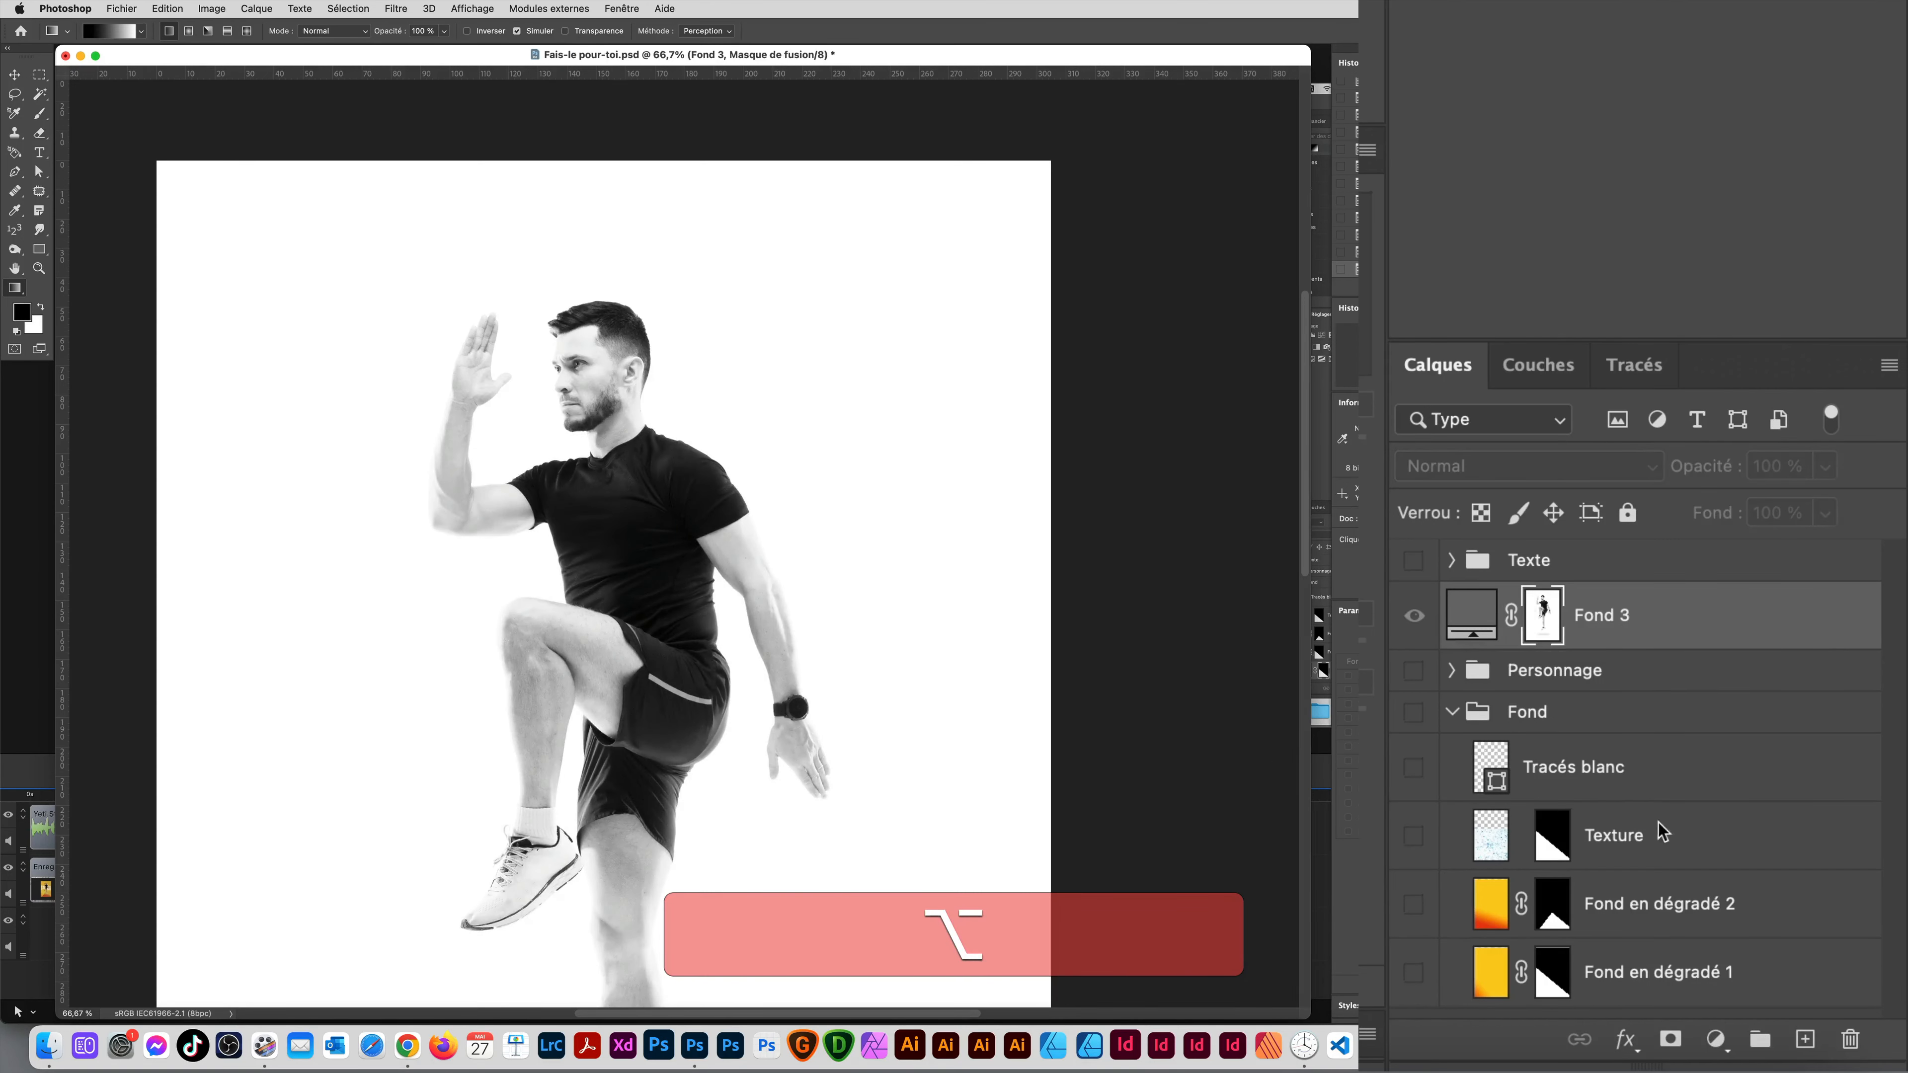
left_click_drag(688, 640, 723, 446)
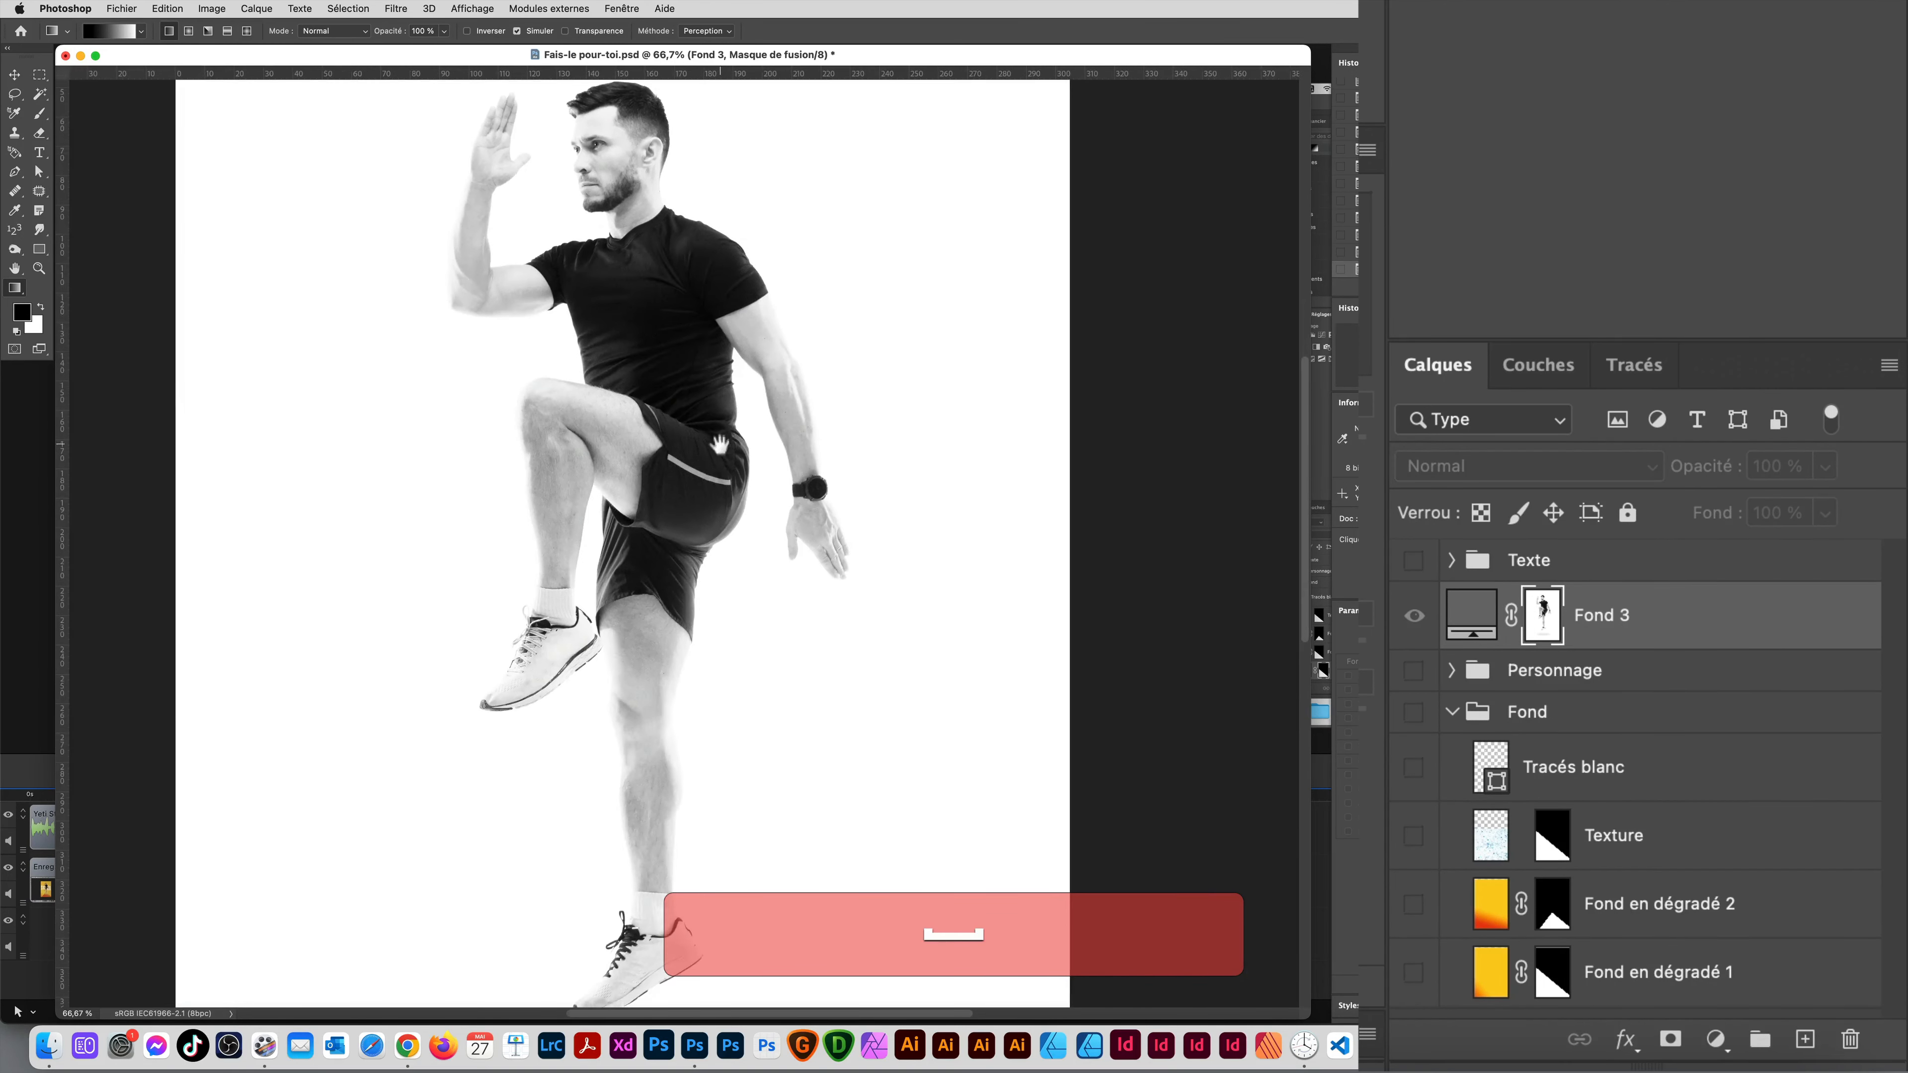
left_click(790, 572, "alt")
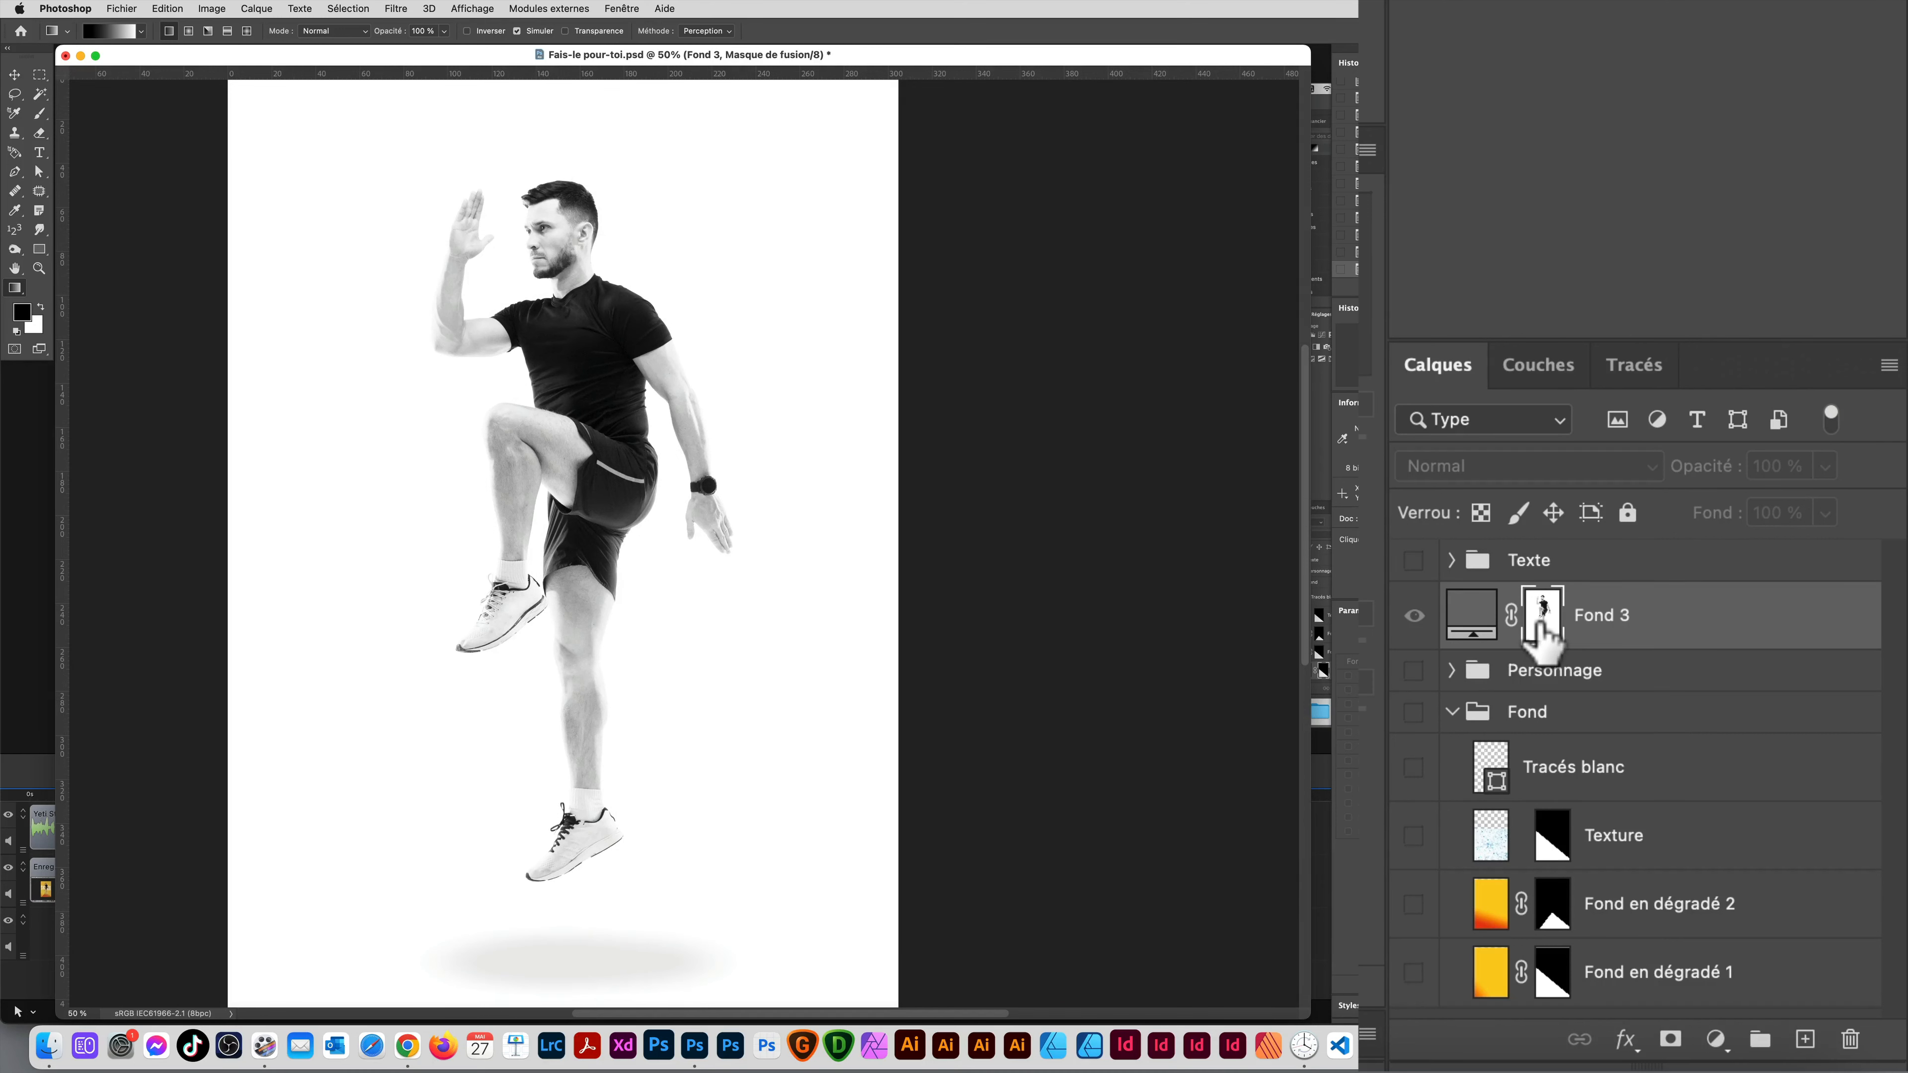
Step: Invert the Fond 3 layer mask and examine how the grey fill shows through it on the figure
key("super+i")
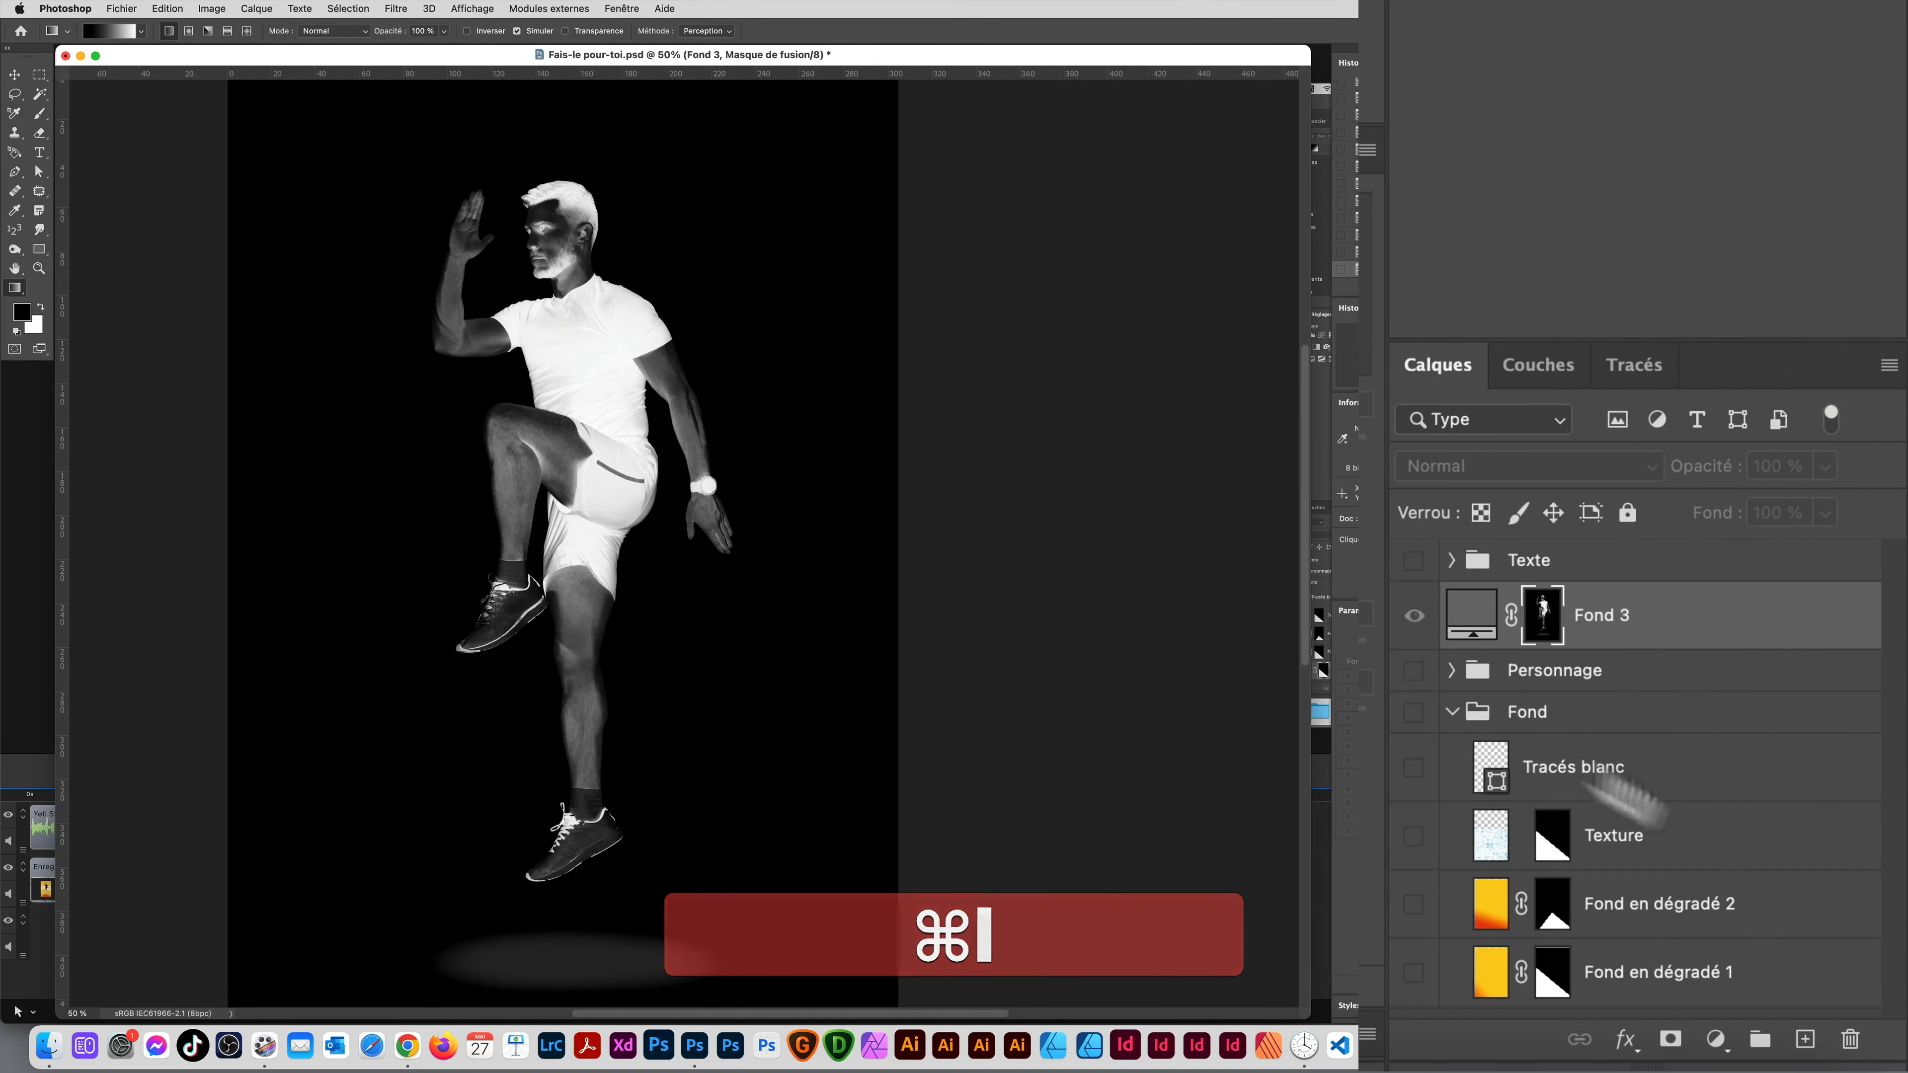
left_click(1471, 615)
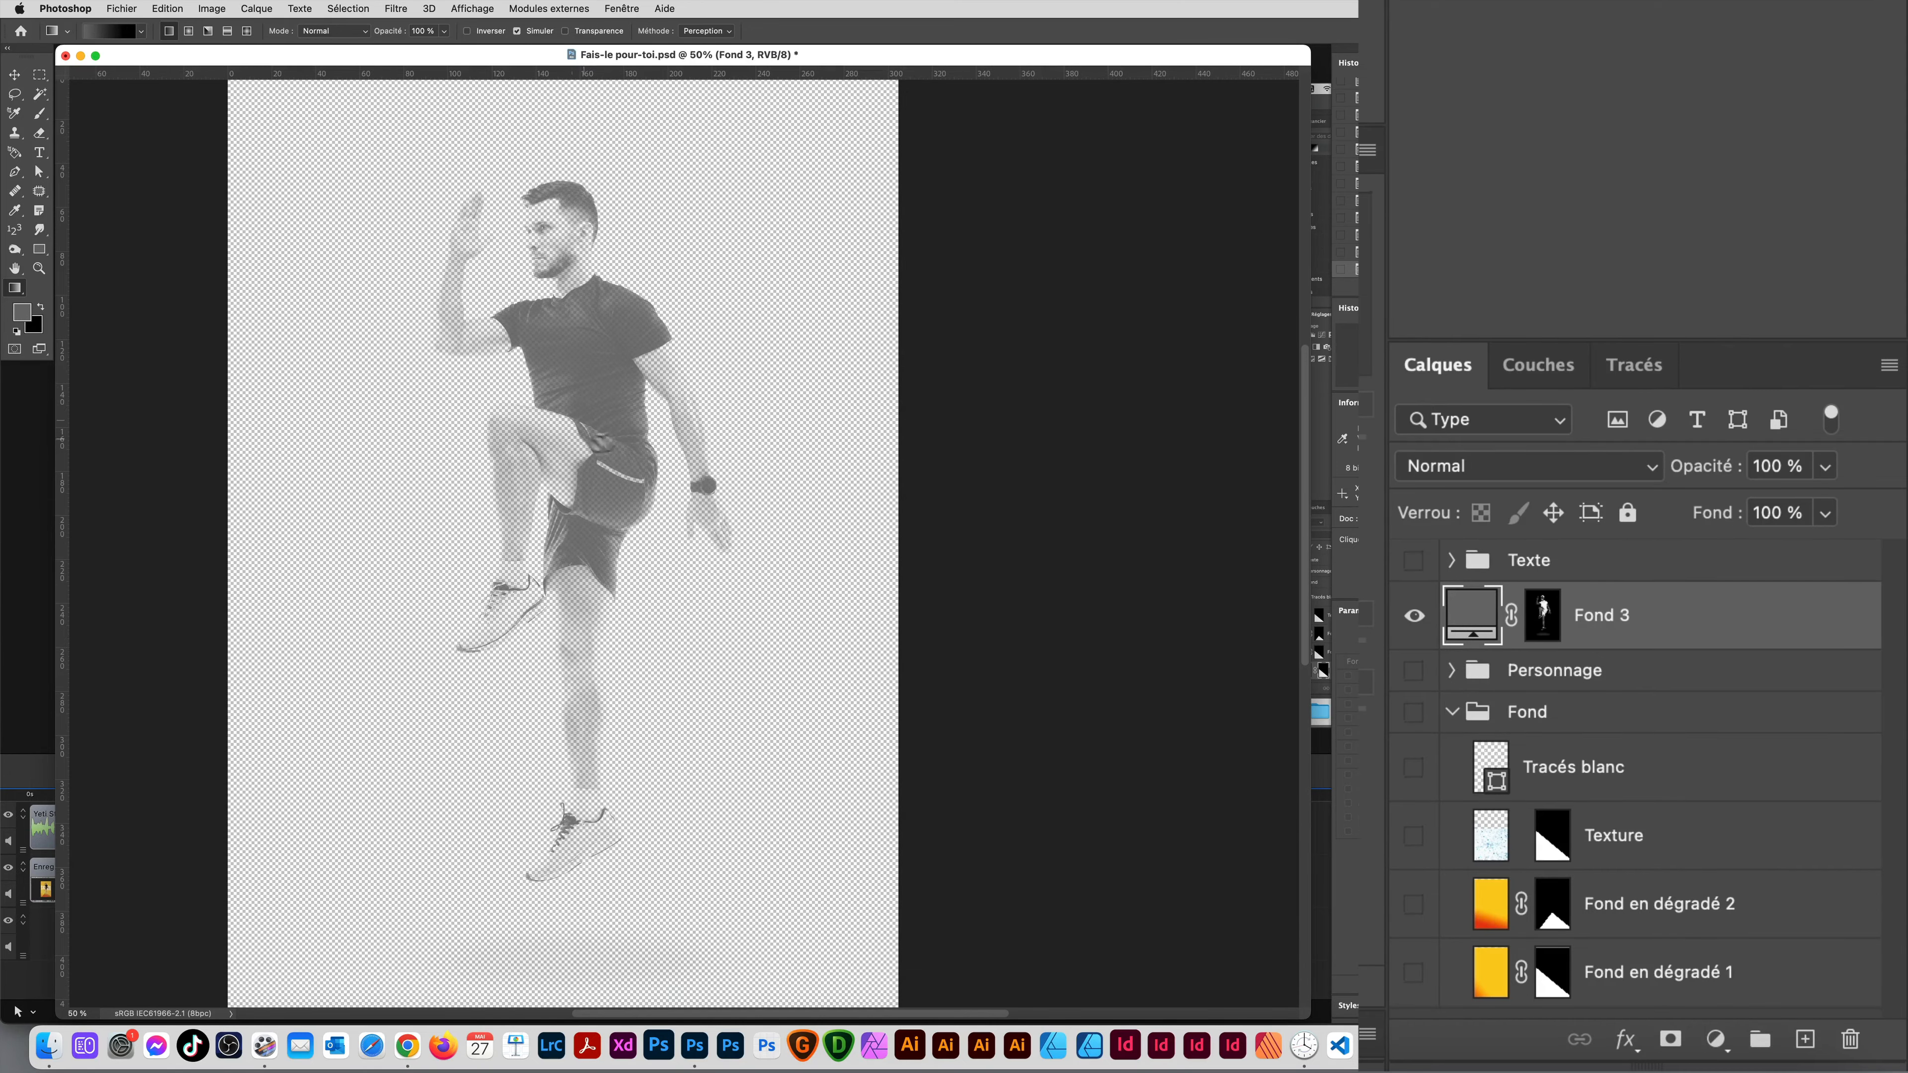
left_click_drag(601, 400, 490, 551)
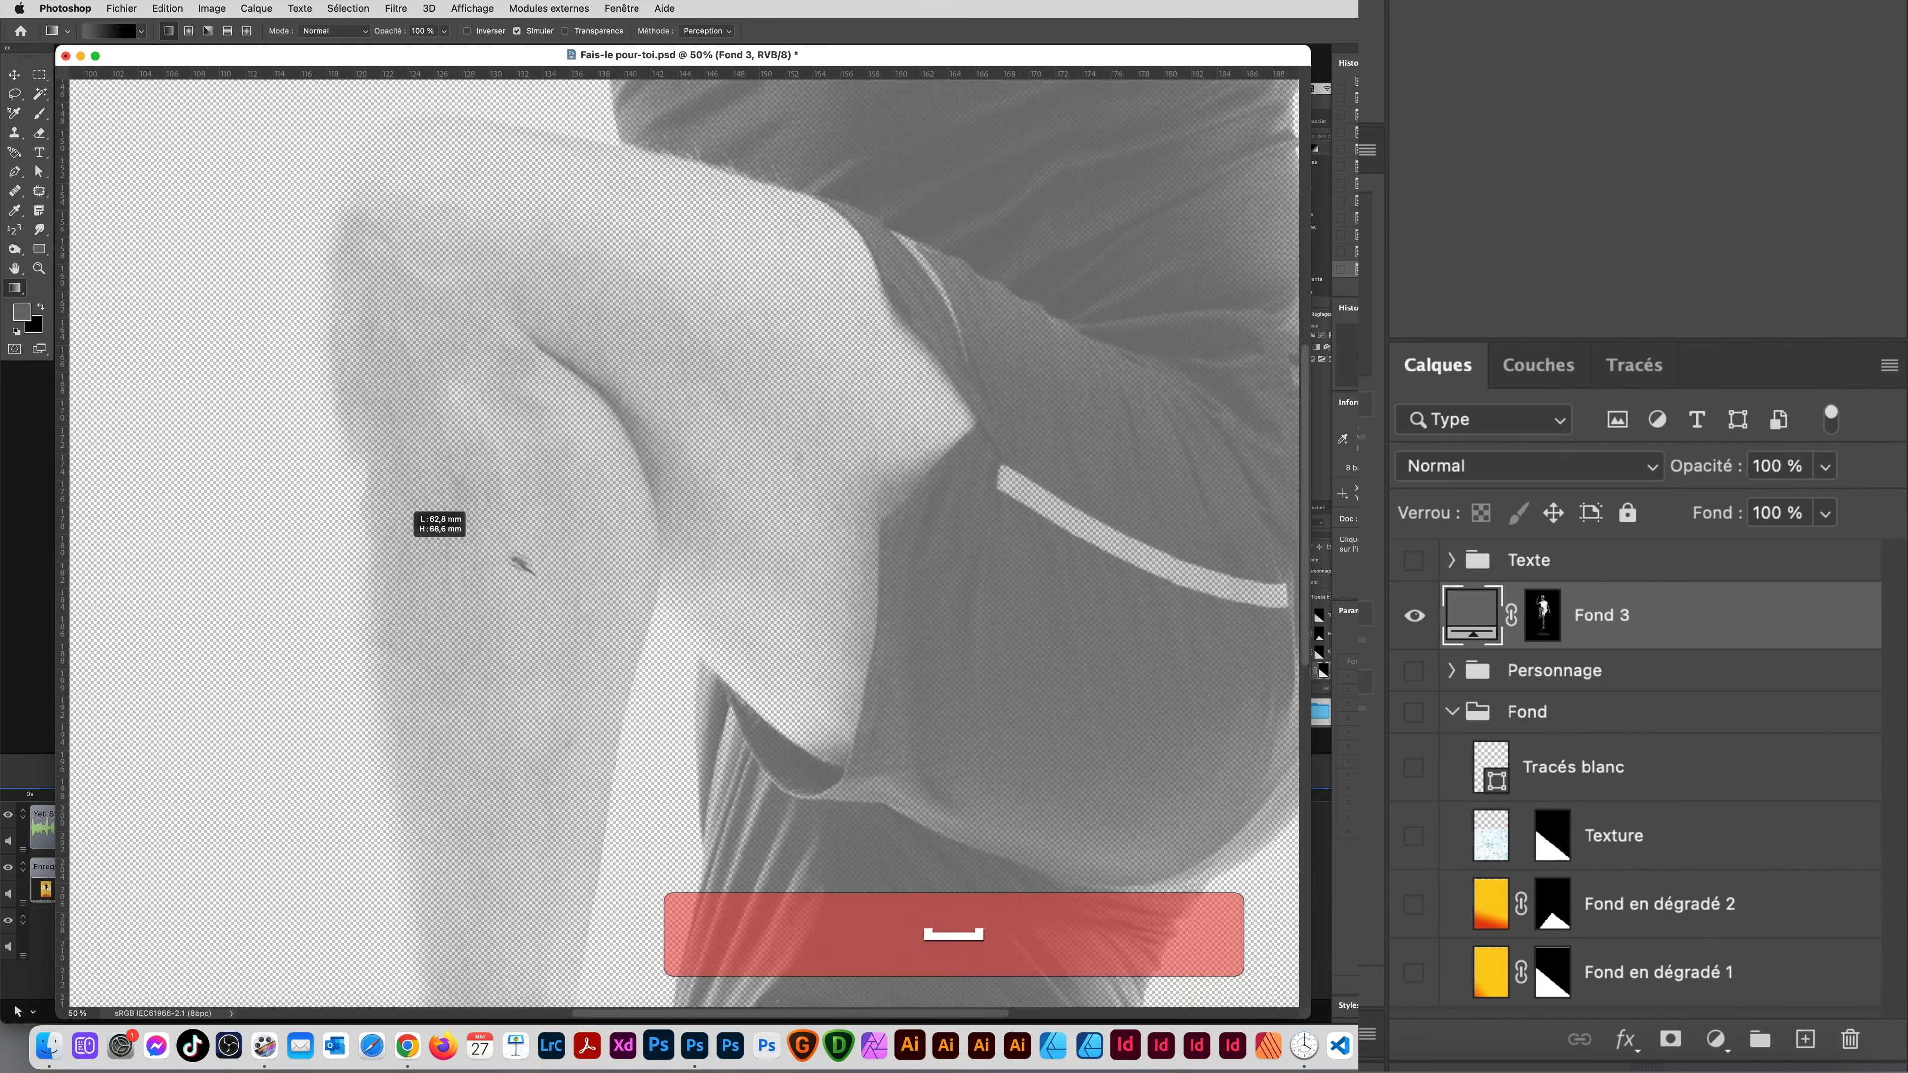
left_click(908, 607, "alt")
left_click(908, 607, "alt")
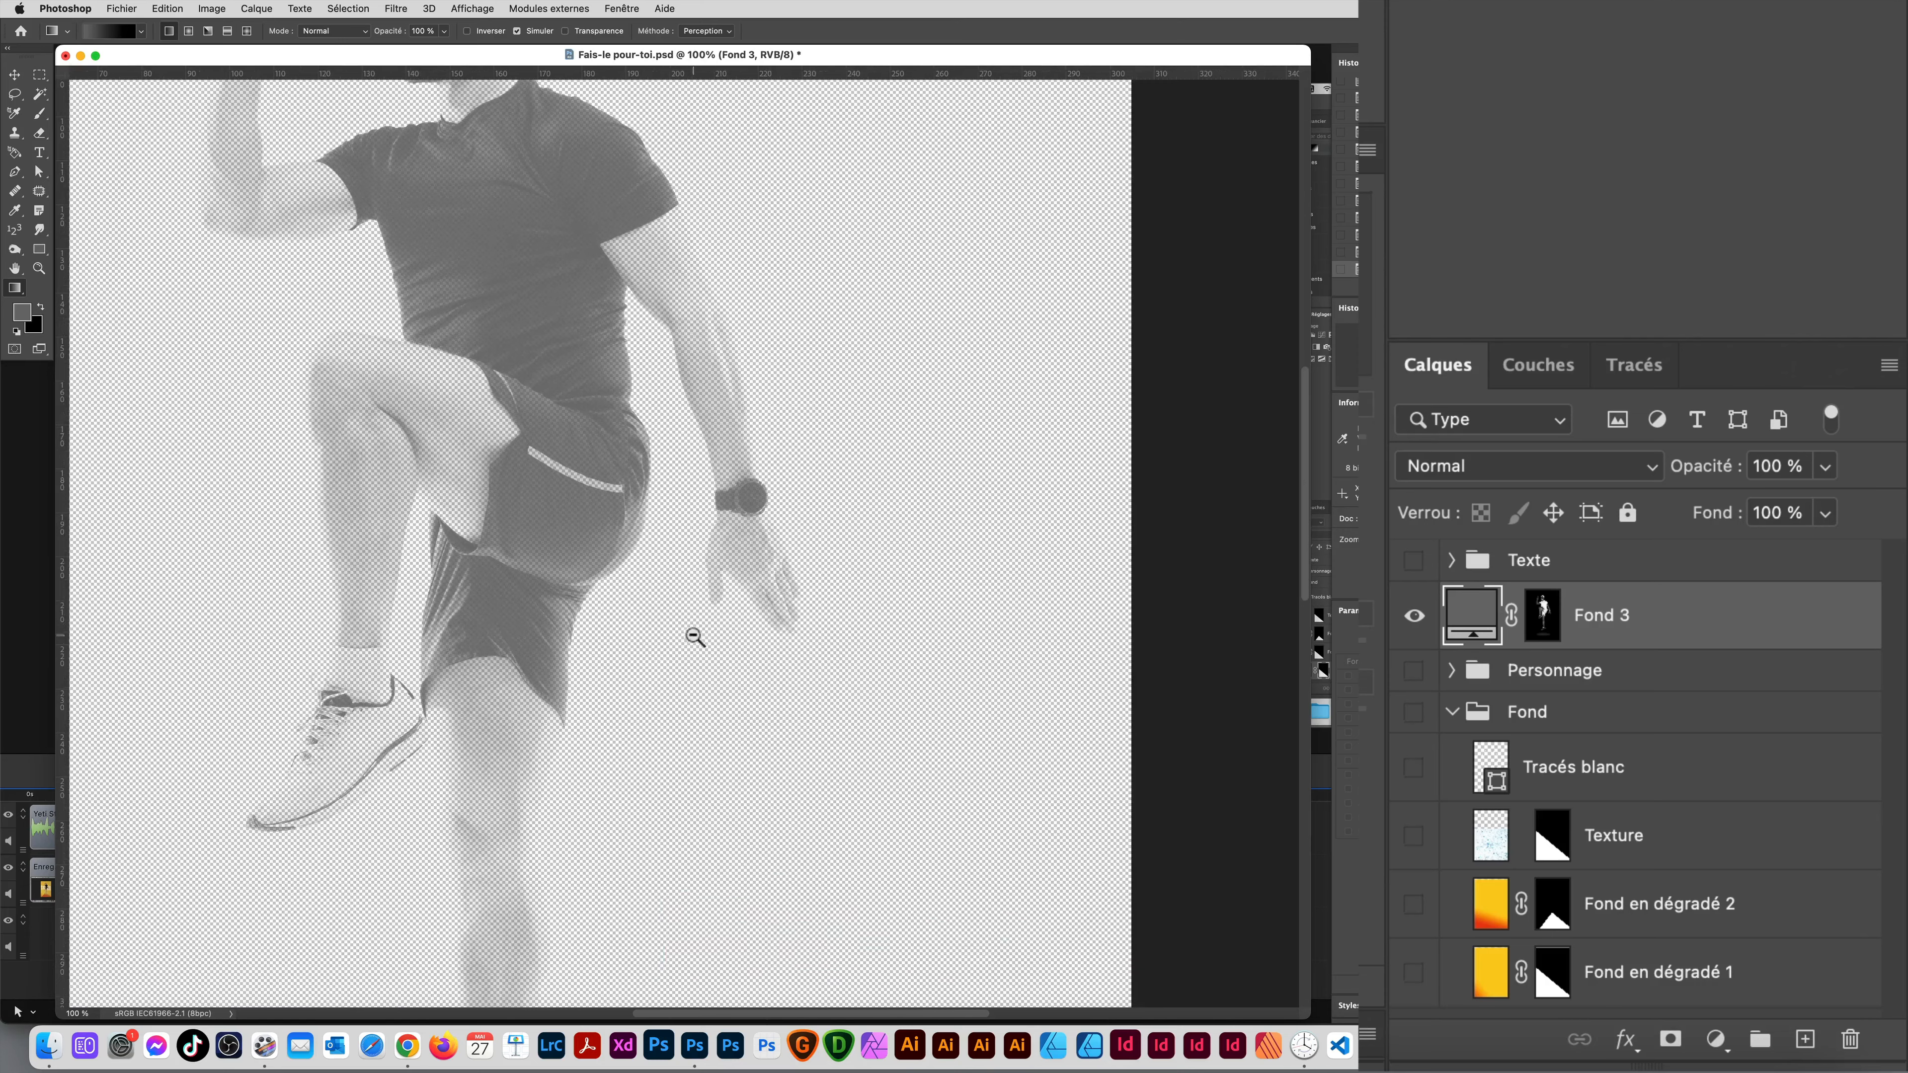
left_click(565, 588, "alt")
left_click_drag(656, 482, 665, 555)
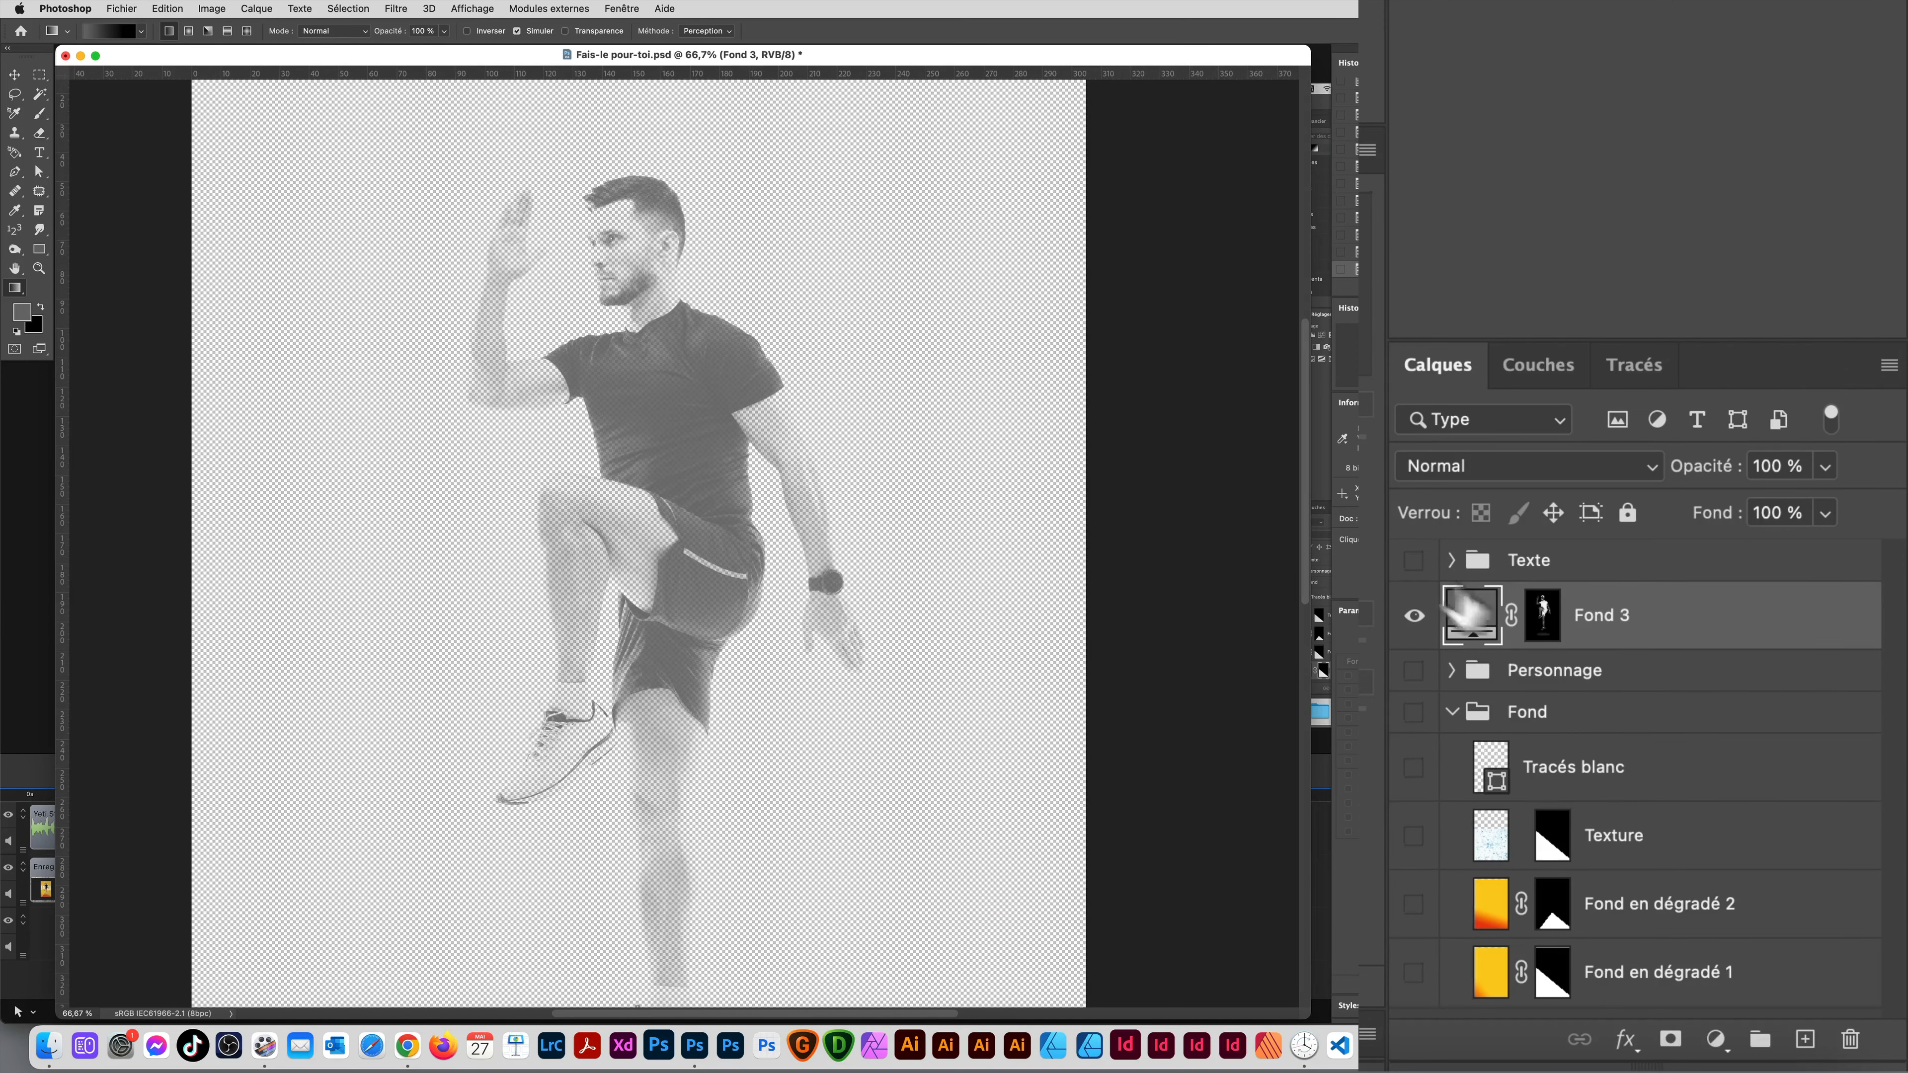
Step: Harden the Fond 3 mask to pure black and white with Levels, input black 182 and white 184, and display the masked fill
left_click(1542, 615, "alt")
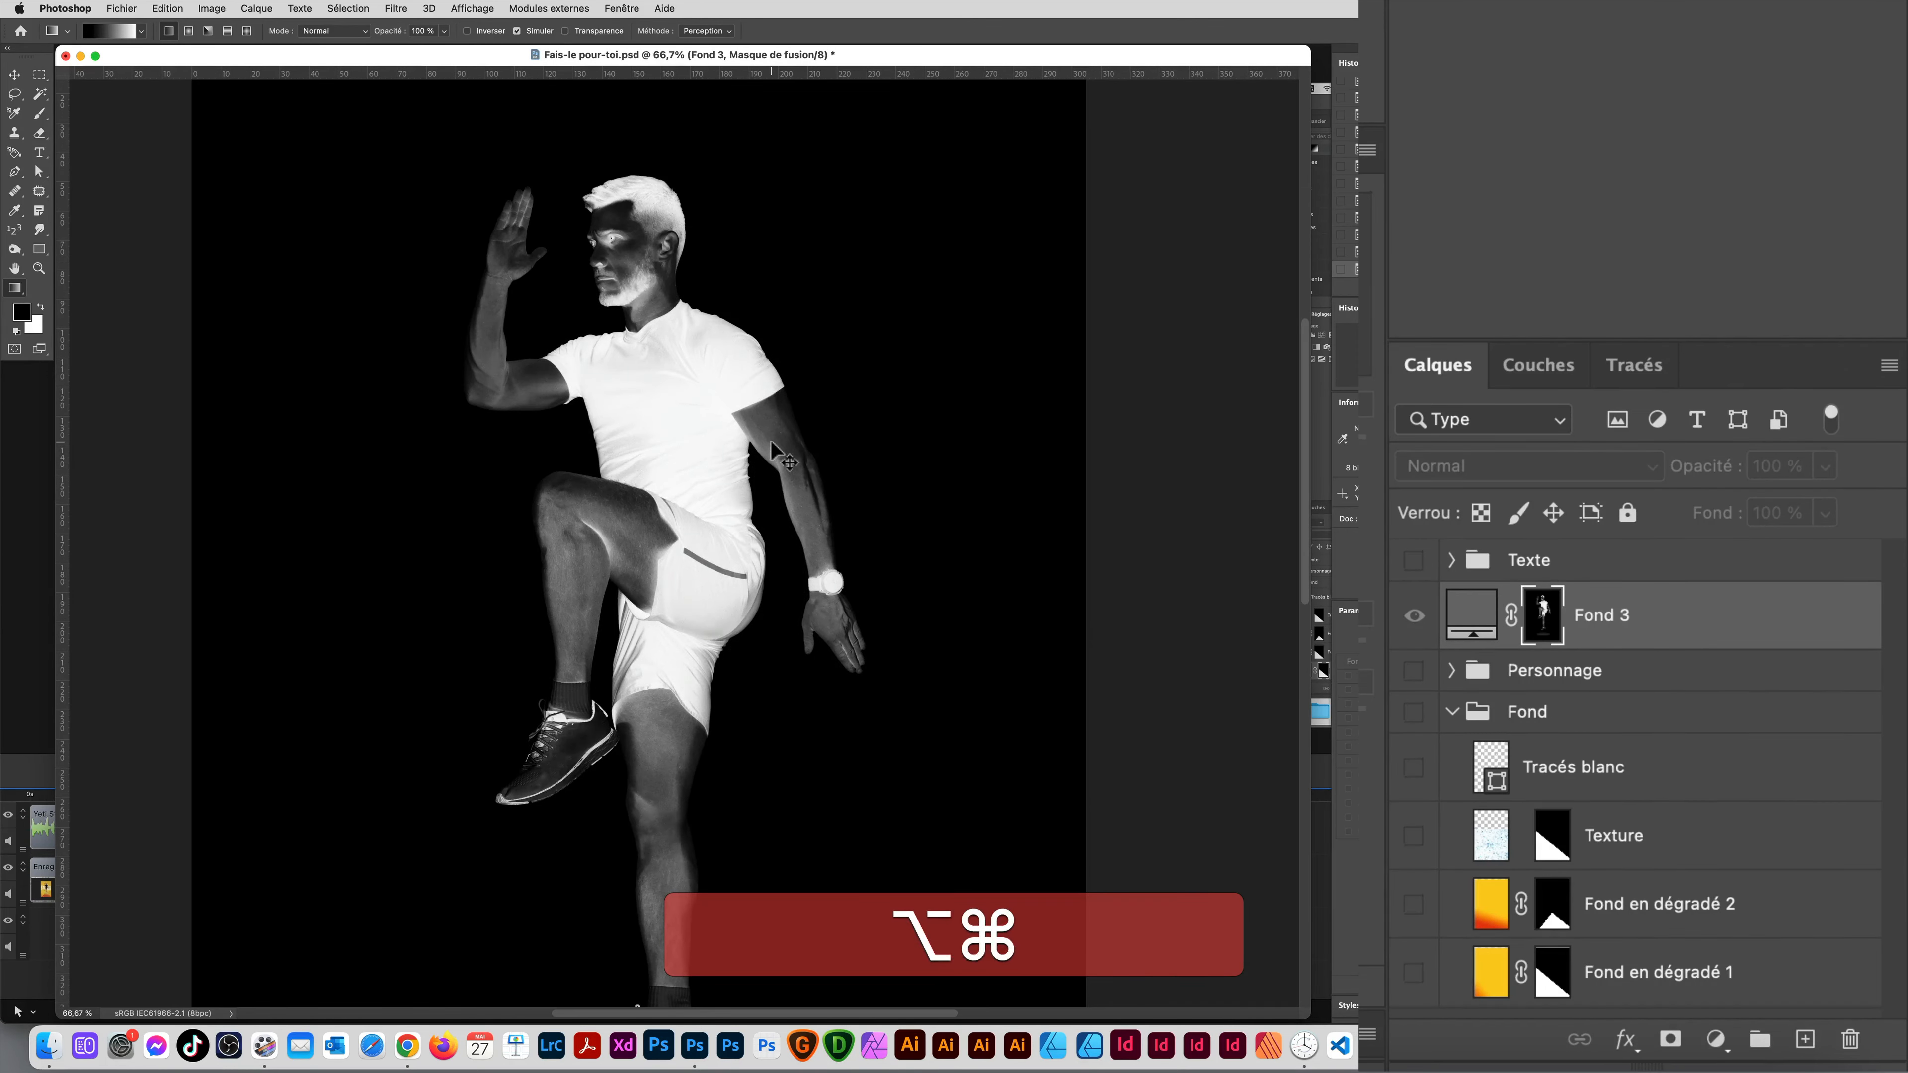
key("alt+super+l")
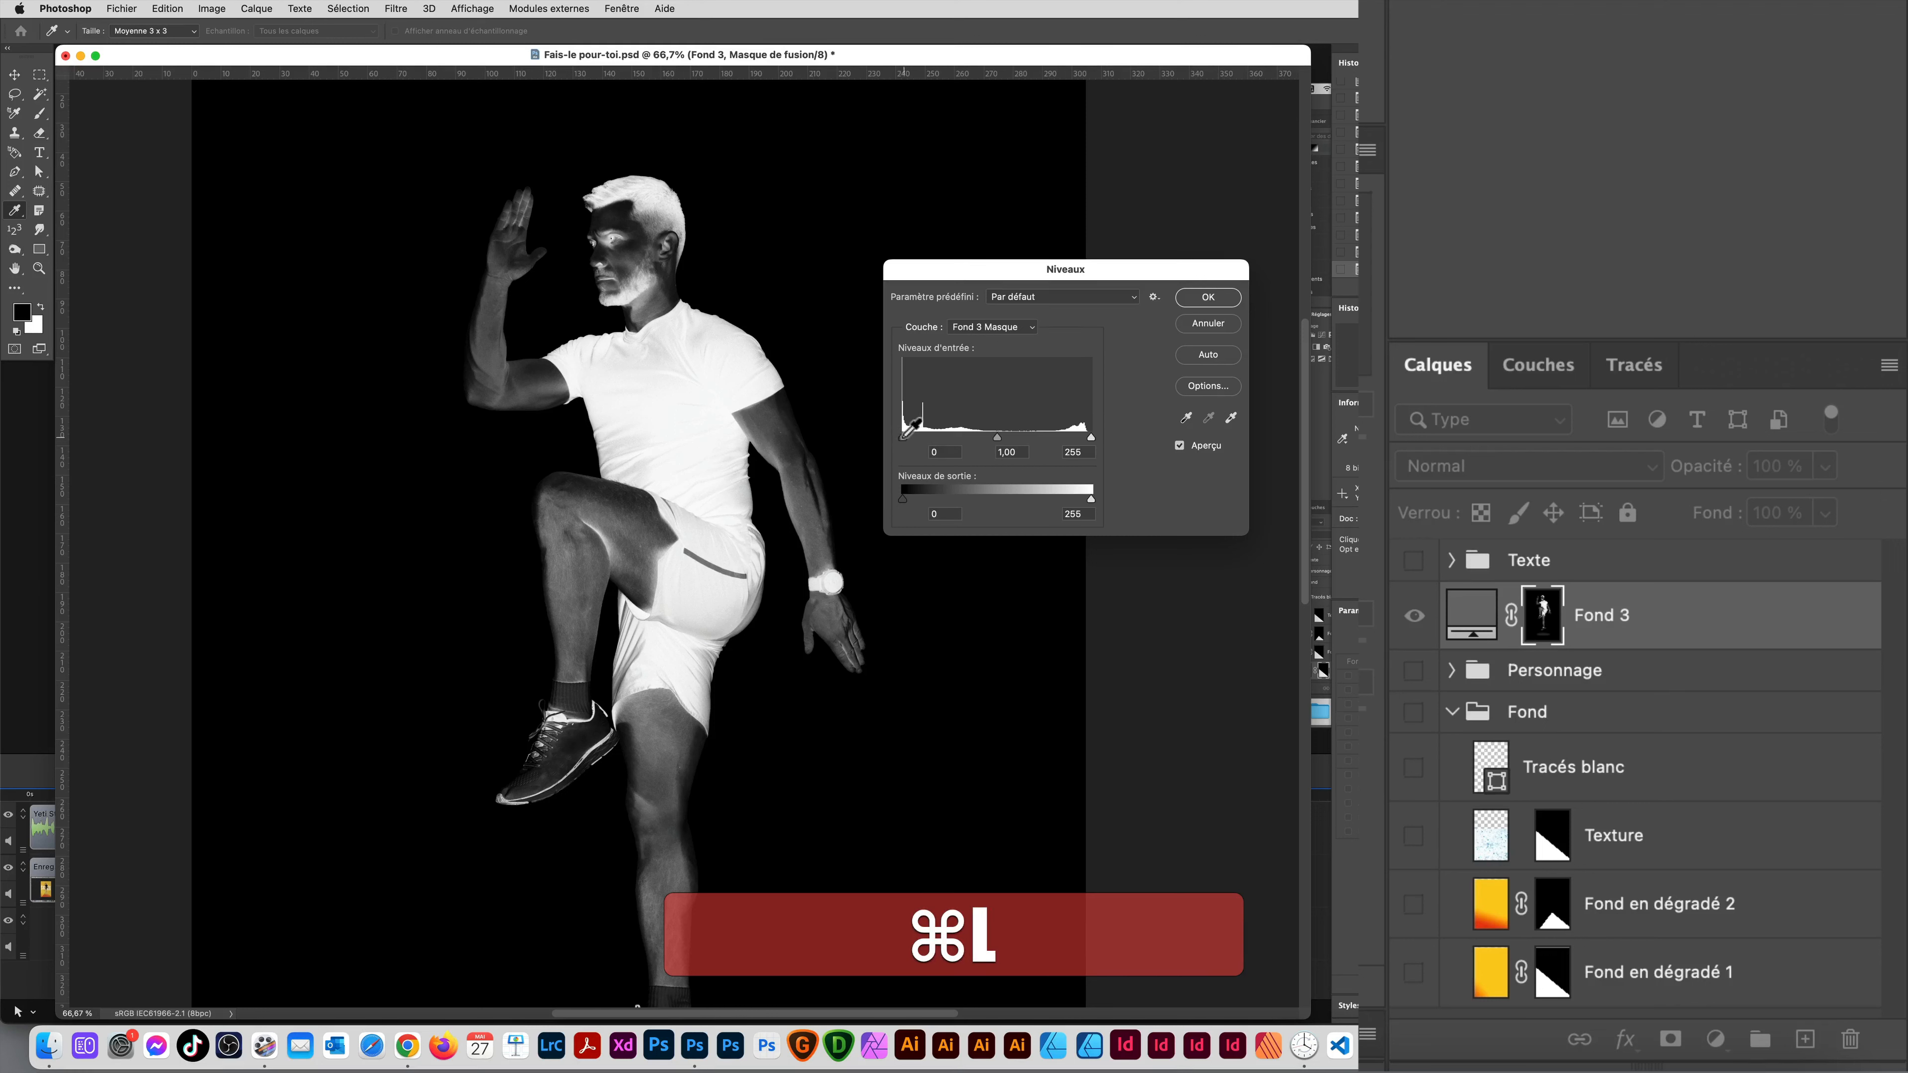
left_click_drag(905, 434, 1043, 437)
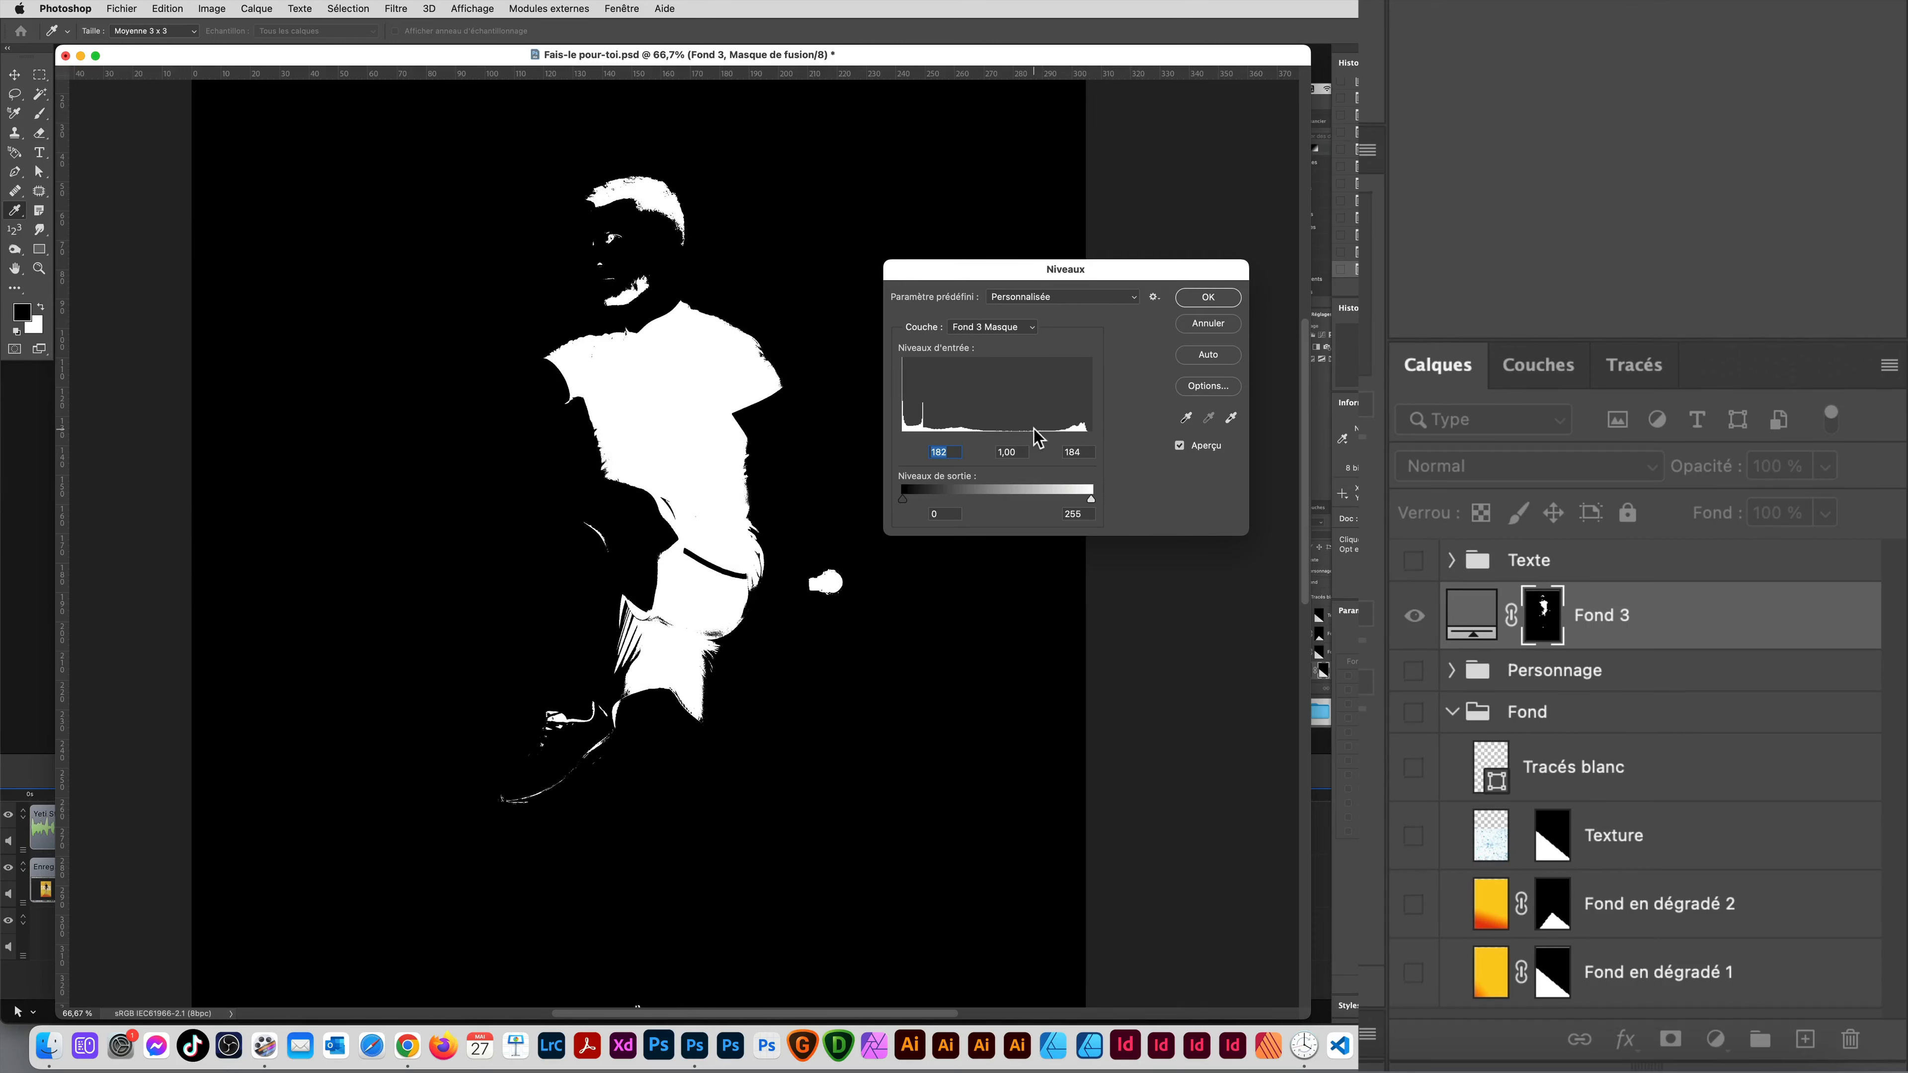
left_click(1226, 300)
key("g")
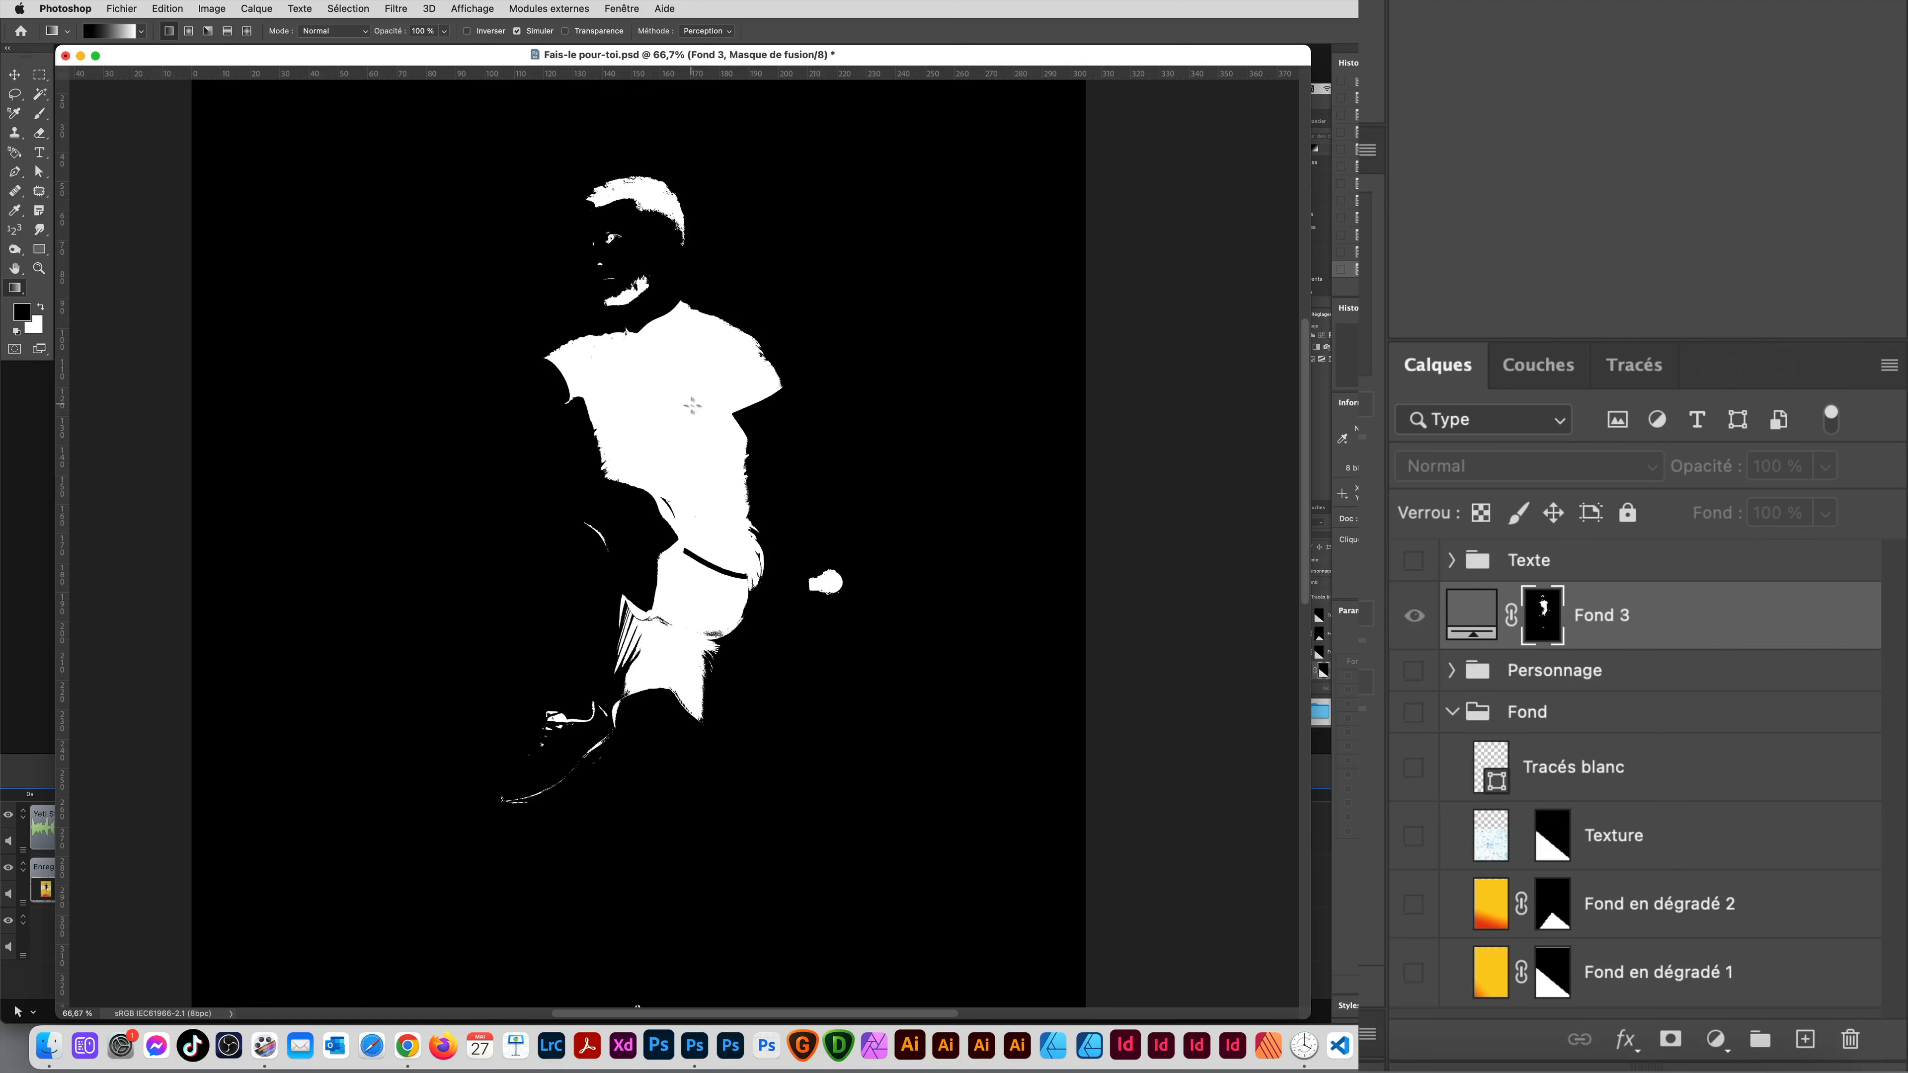
left_click(1483, 613)
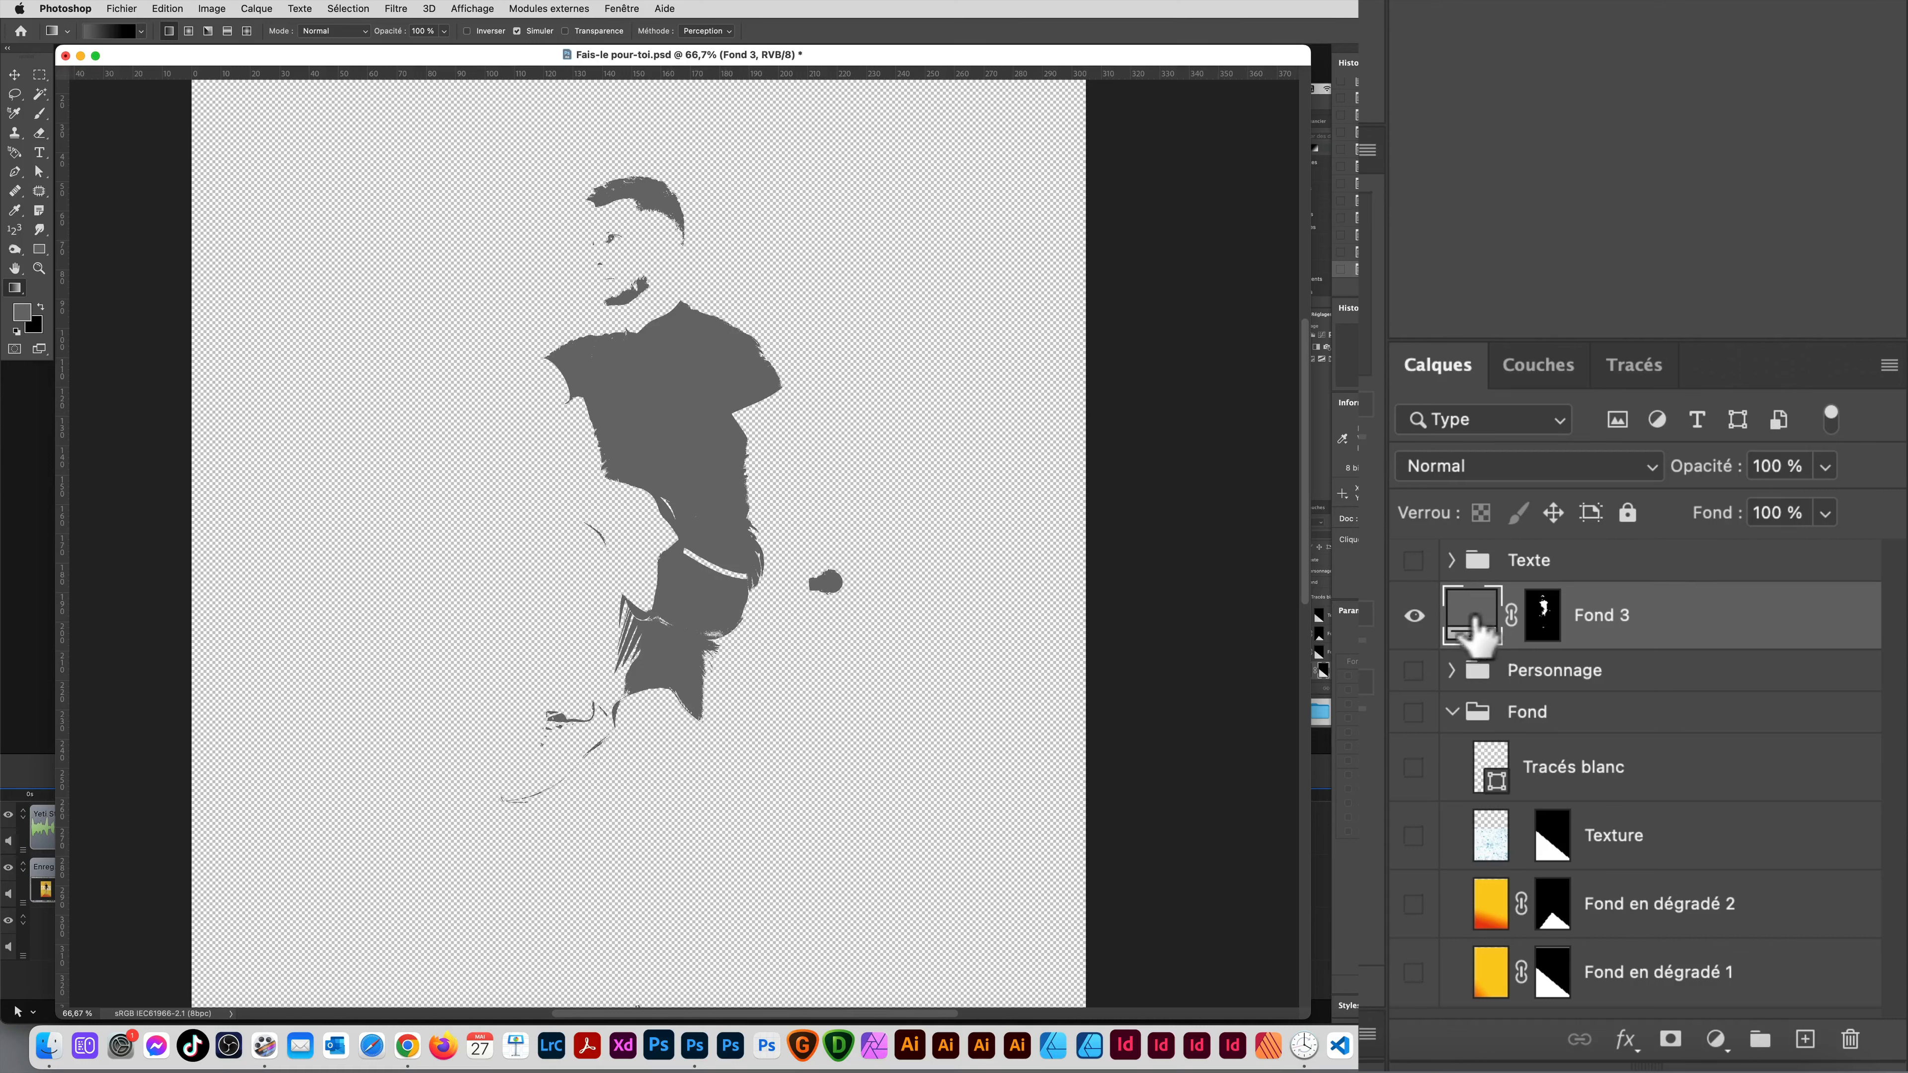
Step: Delete the Fond 3 layer and load the saved channel named selection as a selection
left_click_drag(1484, 620, 1851, 1038)
left_click(1542, 368)
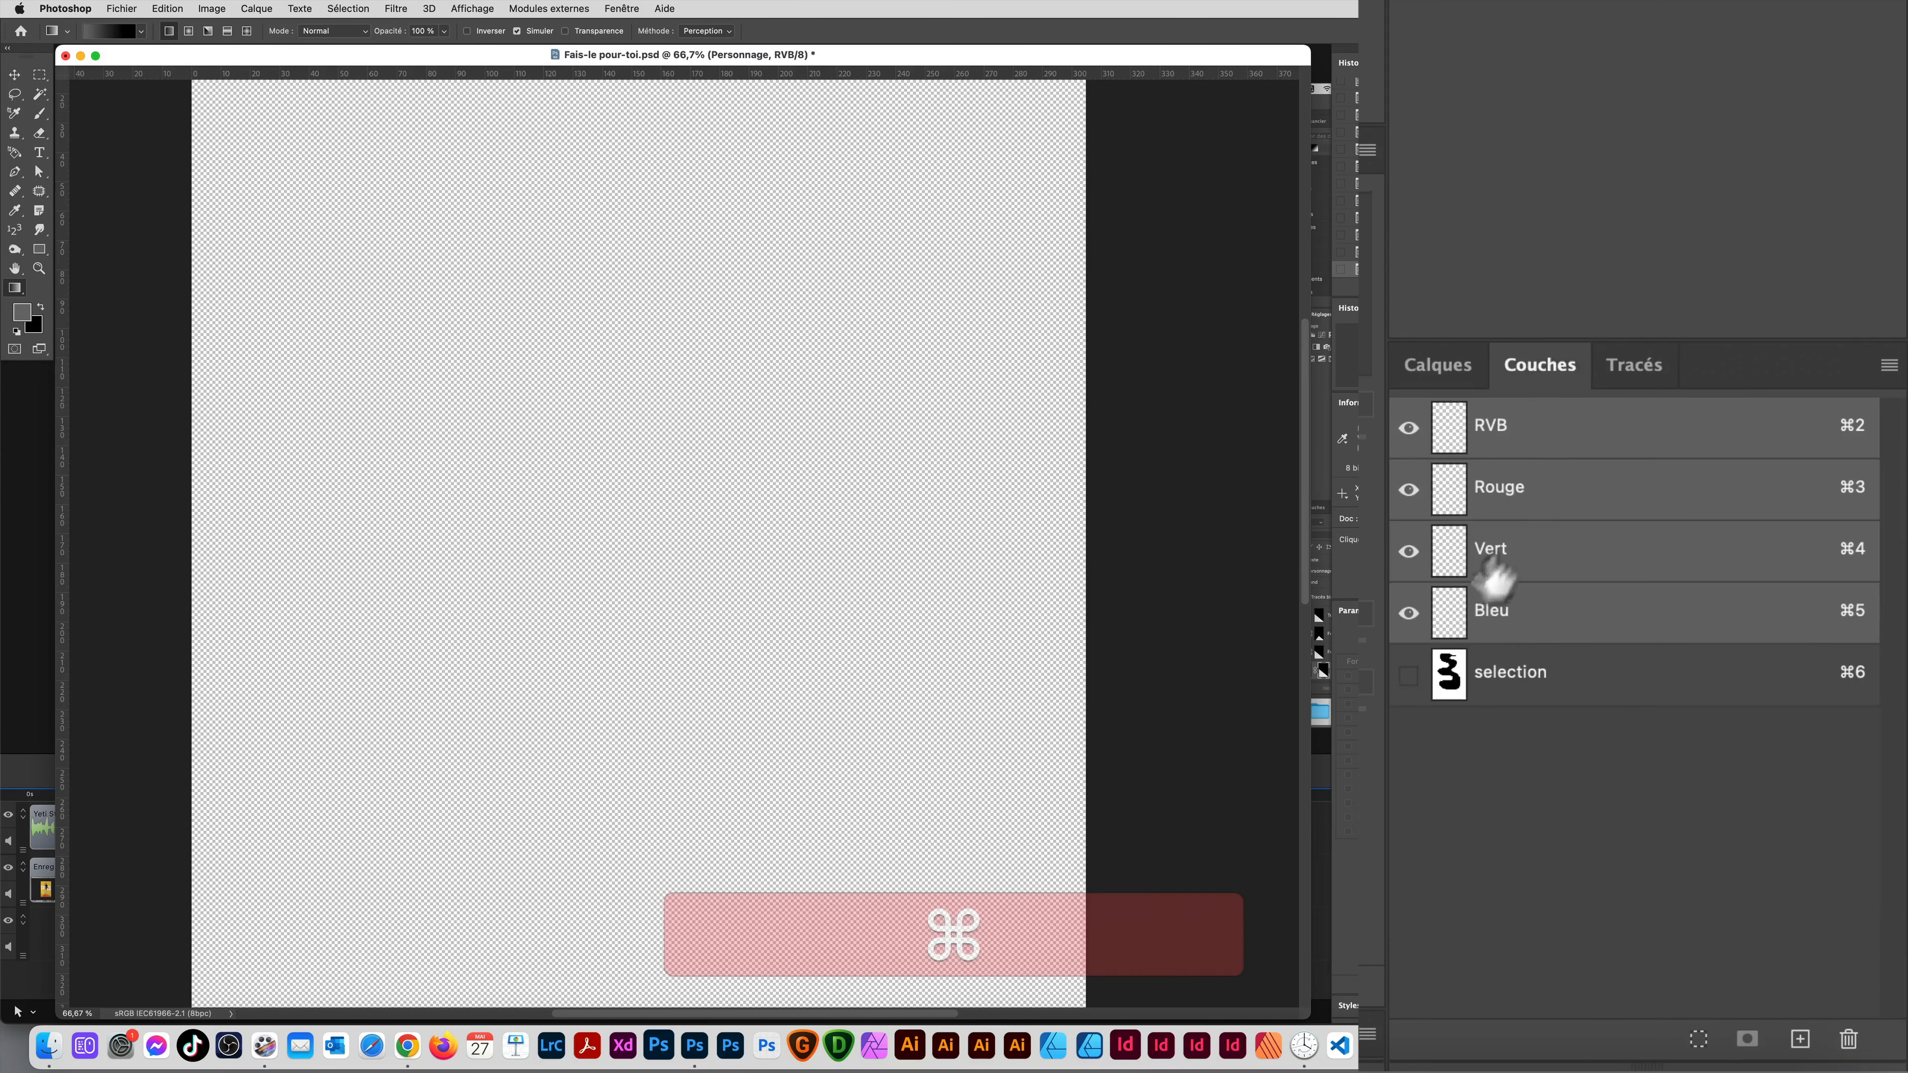
left_click(1453, 674, "super")
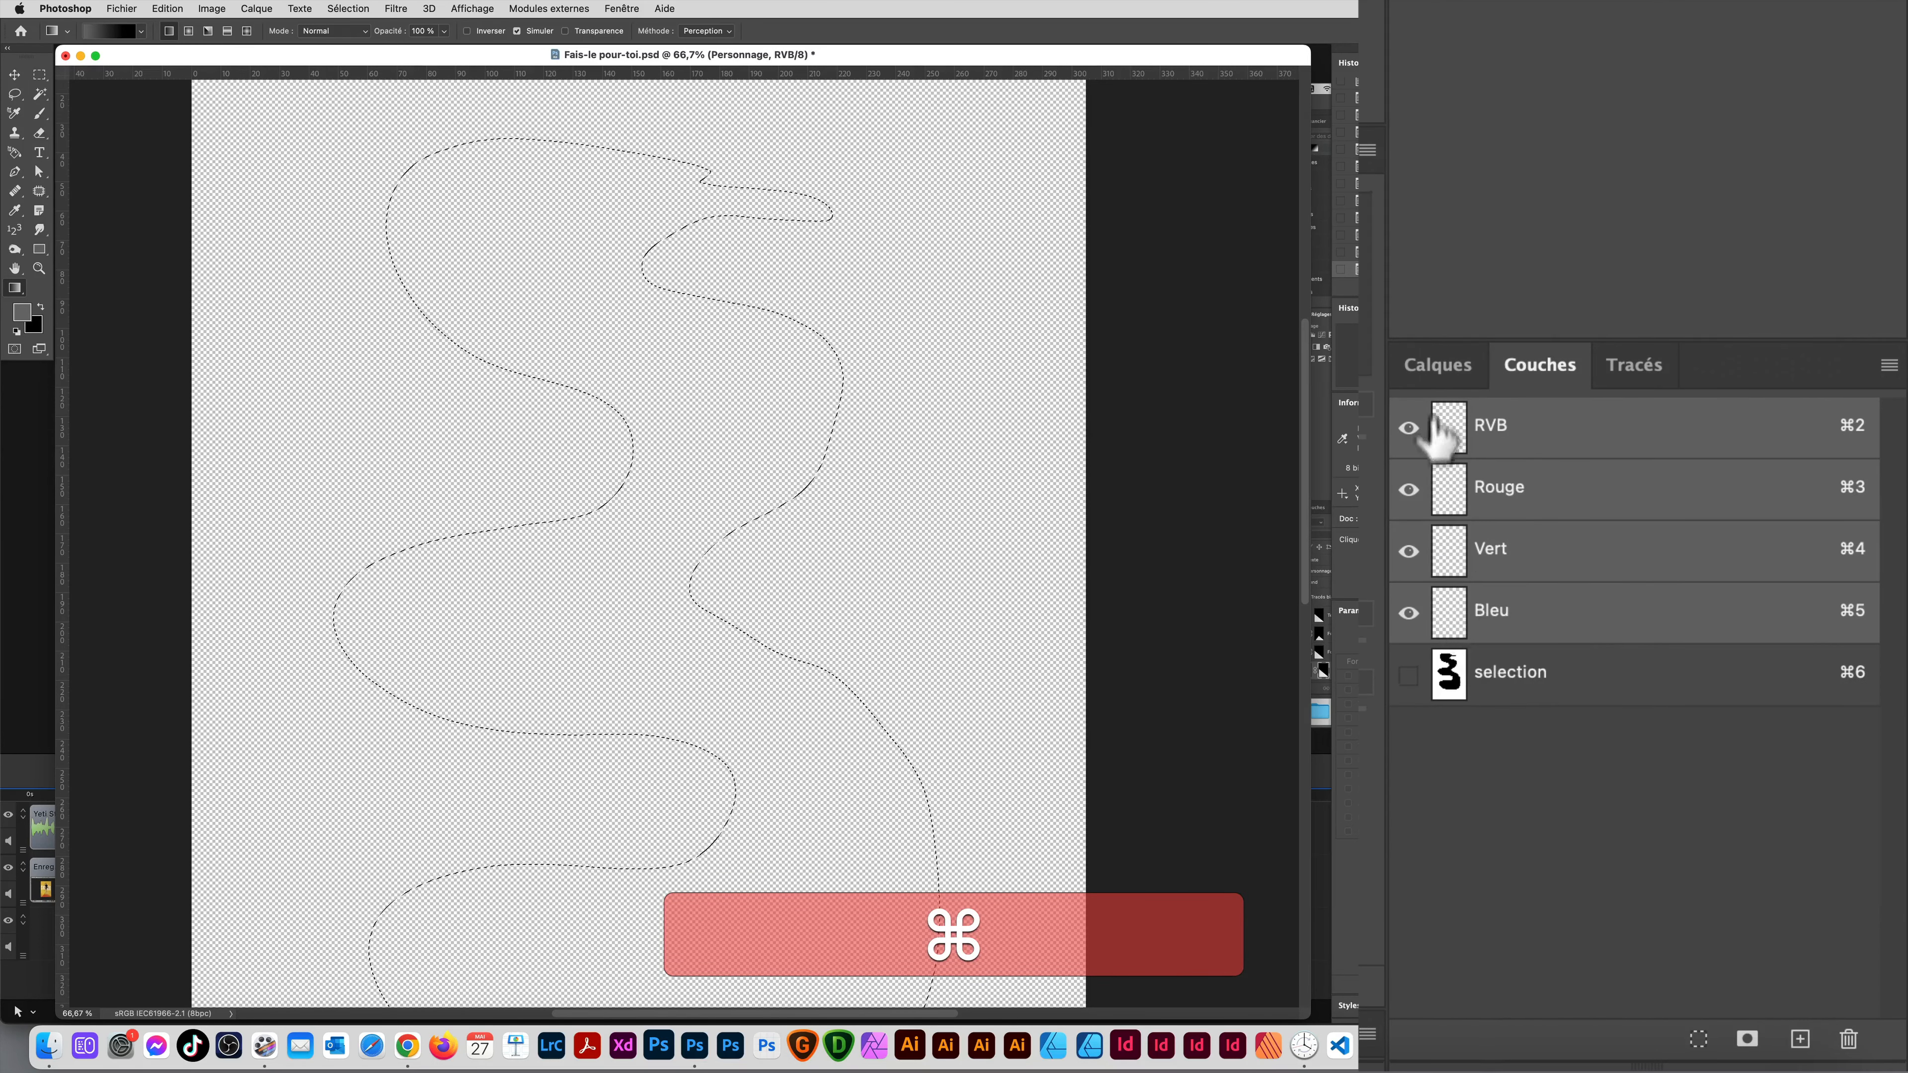
Step: Show the Personnage group, load the Rouge channel as a selection, and return to the layers with only Rouge displayed
left_click(1437, 365)
left_click(1415, 603)
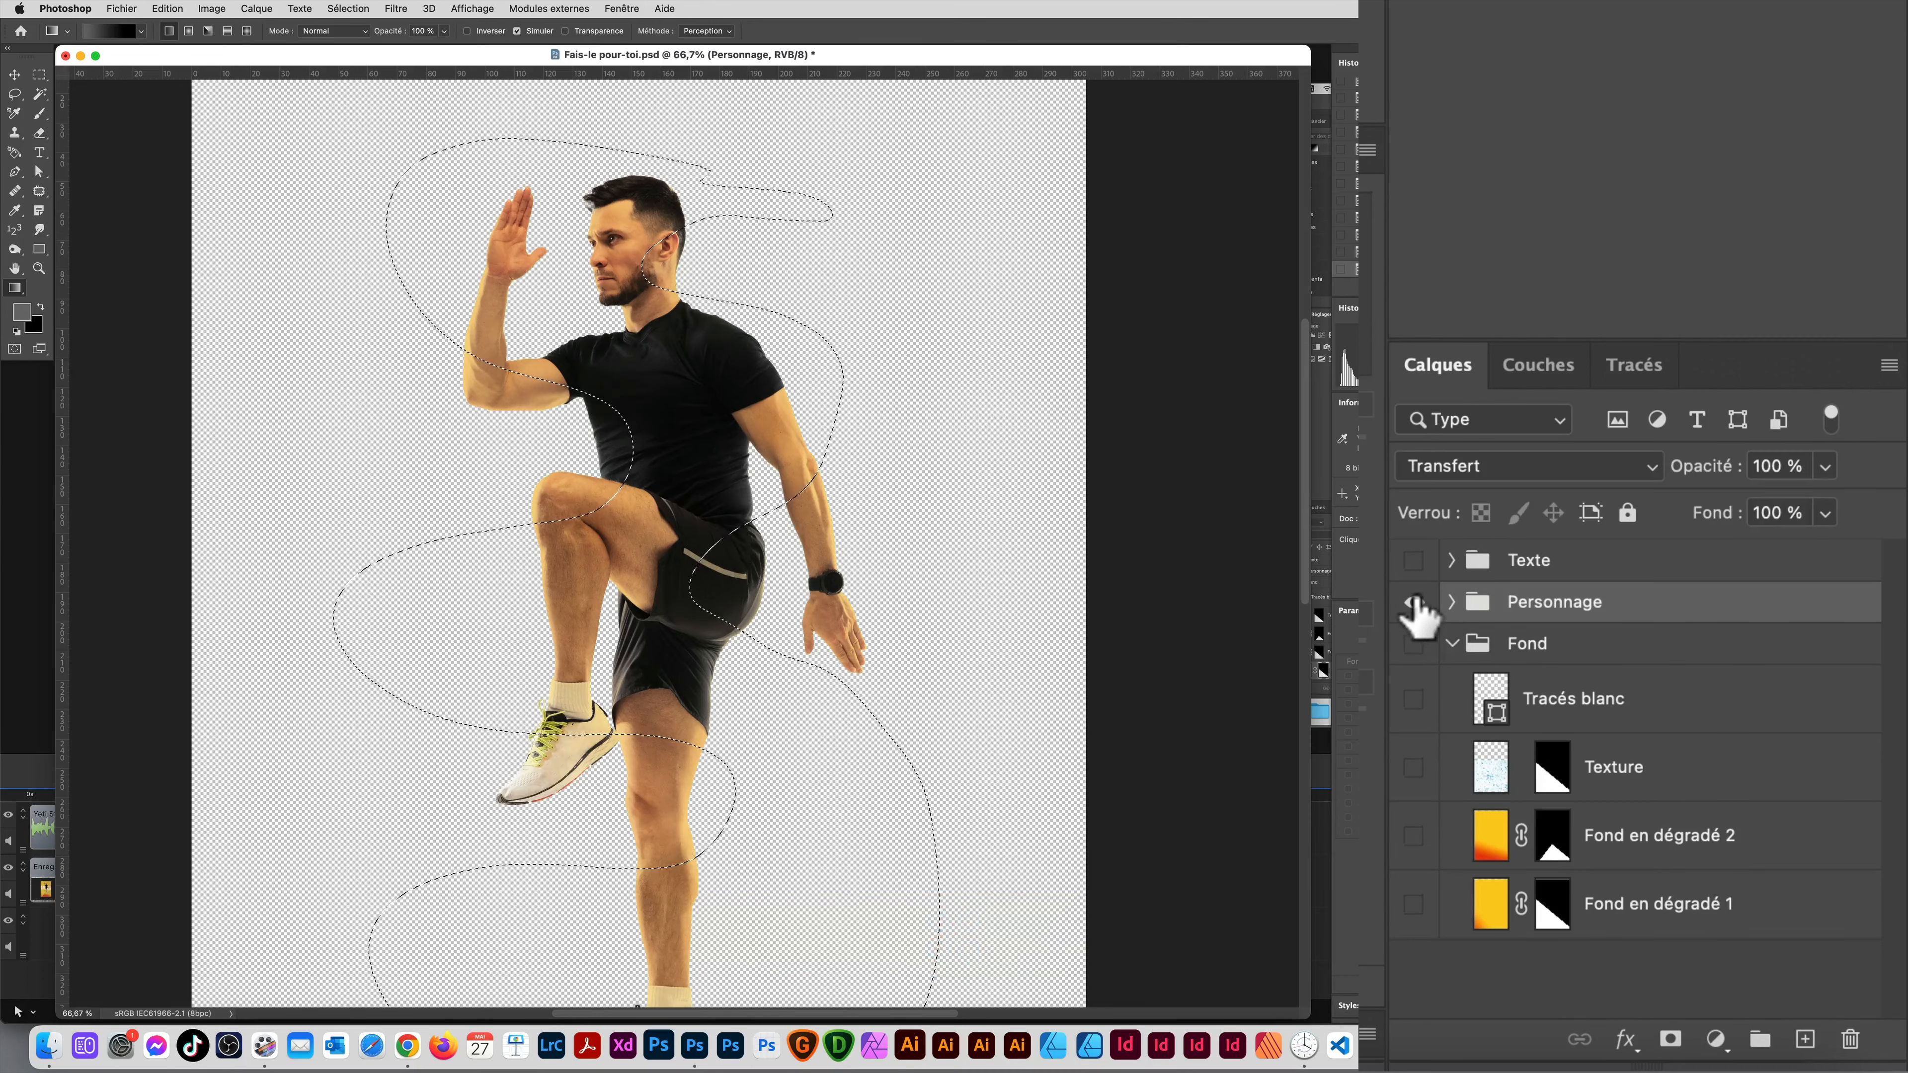
left_click(1532, 366)
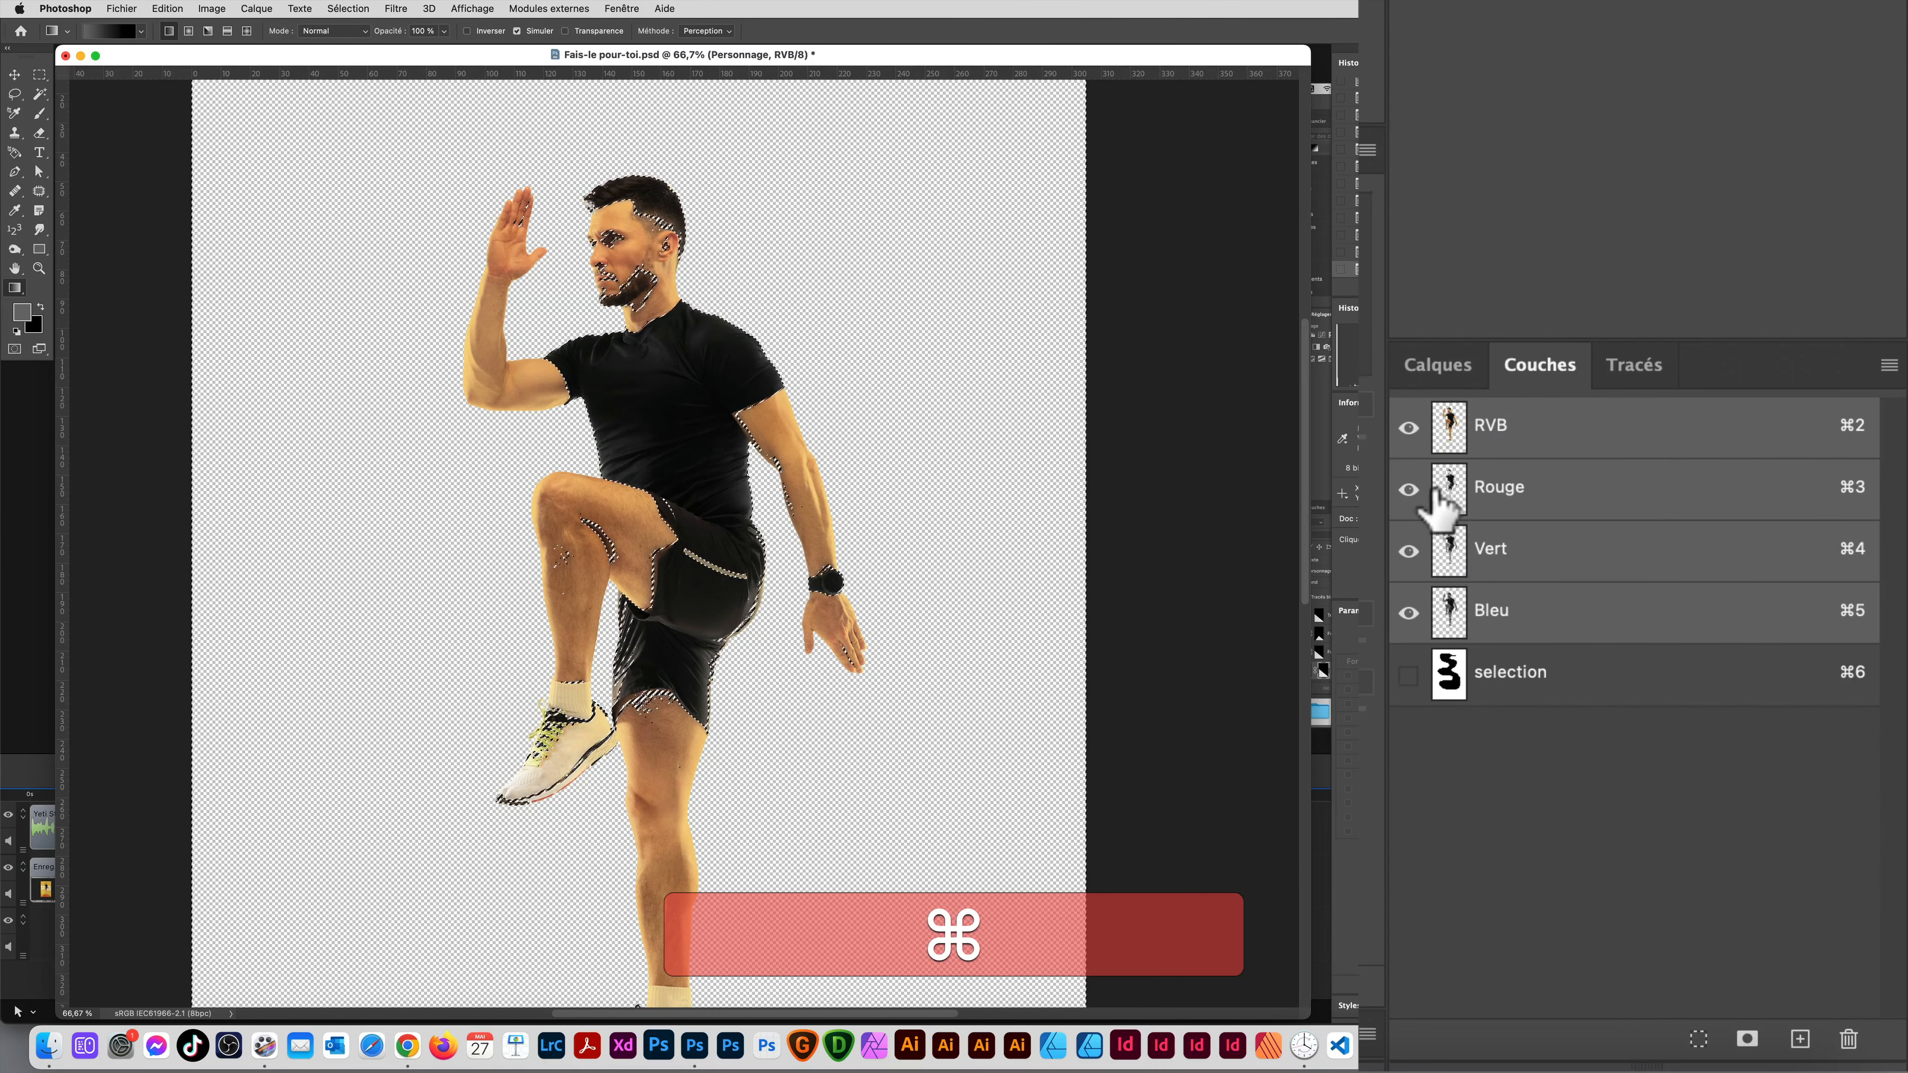
left_click(1436, 490, "alt+super")
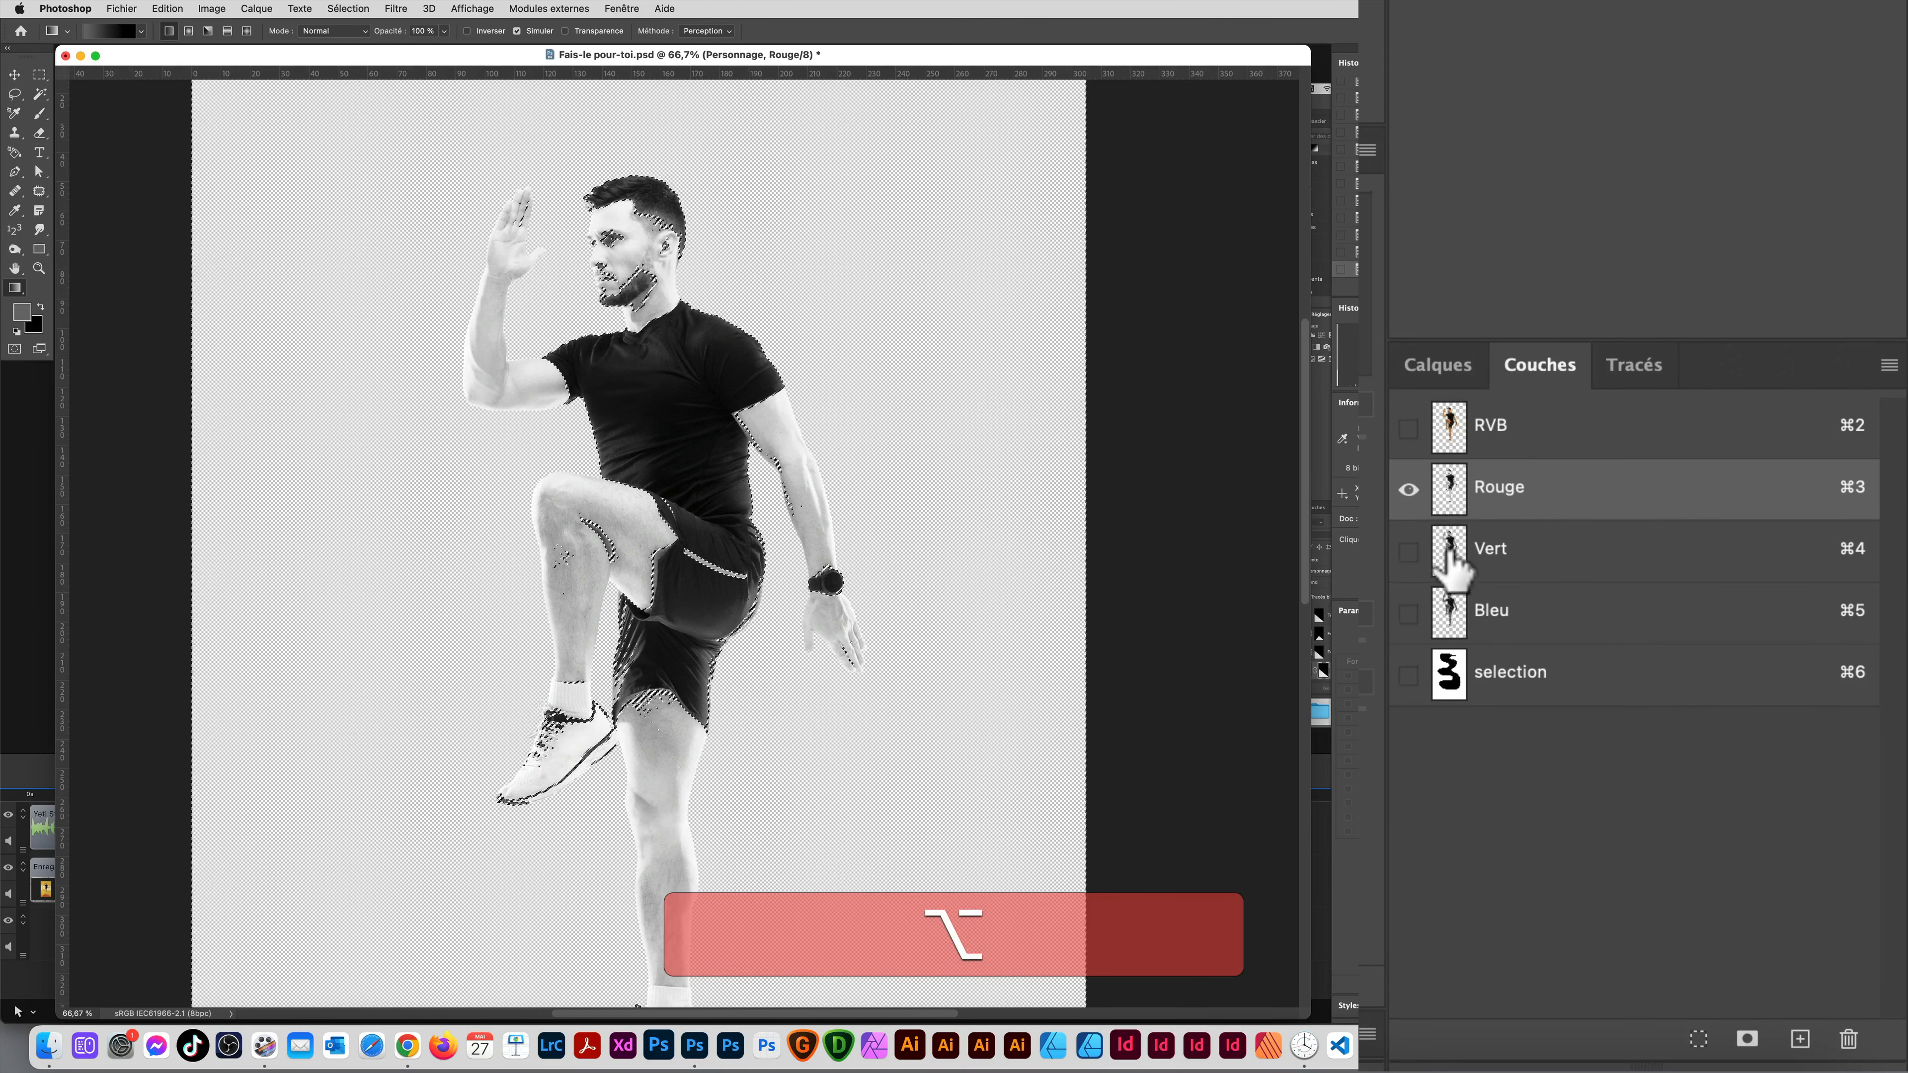
left_click(1437, 367)
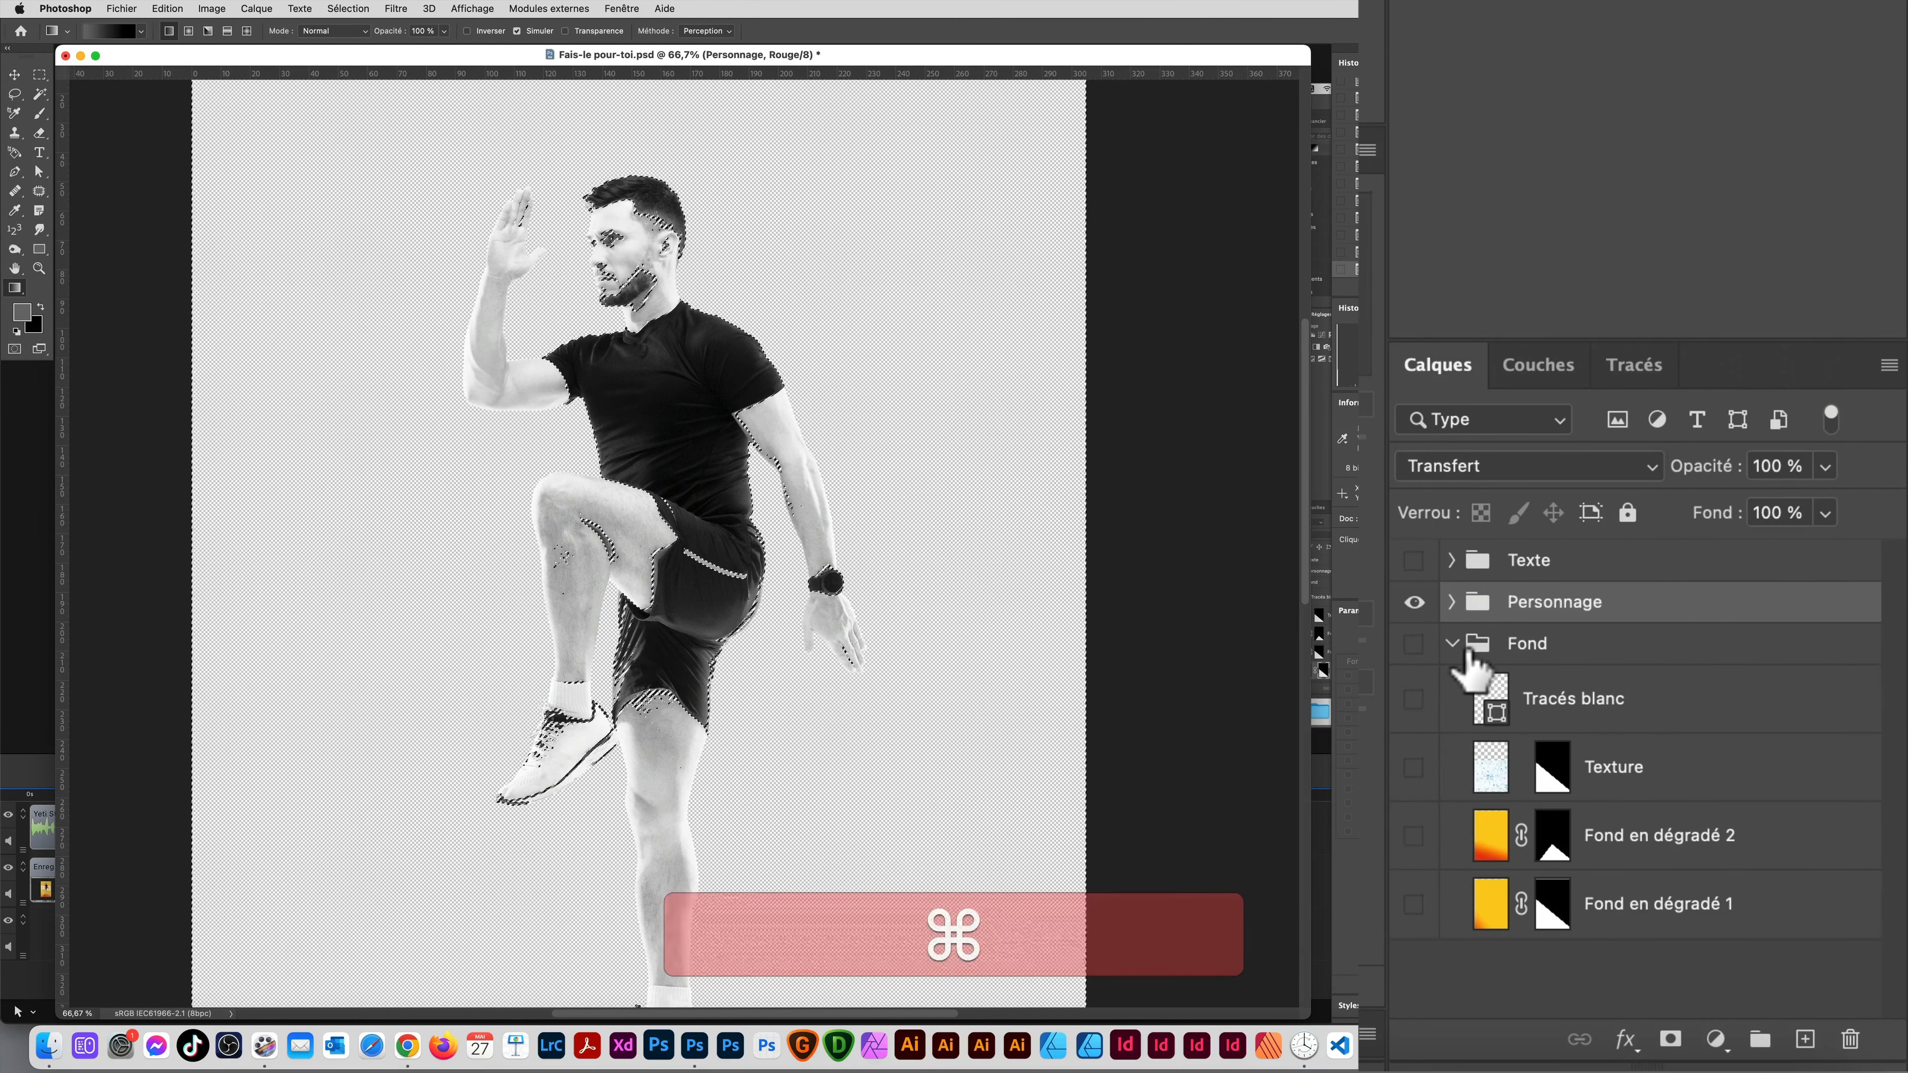
Step: Deselect, expand the Personnage group, and load the Personnage layer mask as a selection before clearing that selection
key("super+d")
left_click(1450, 603)
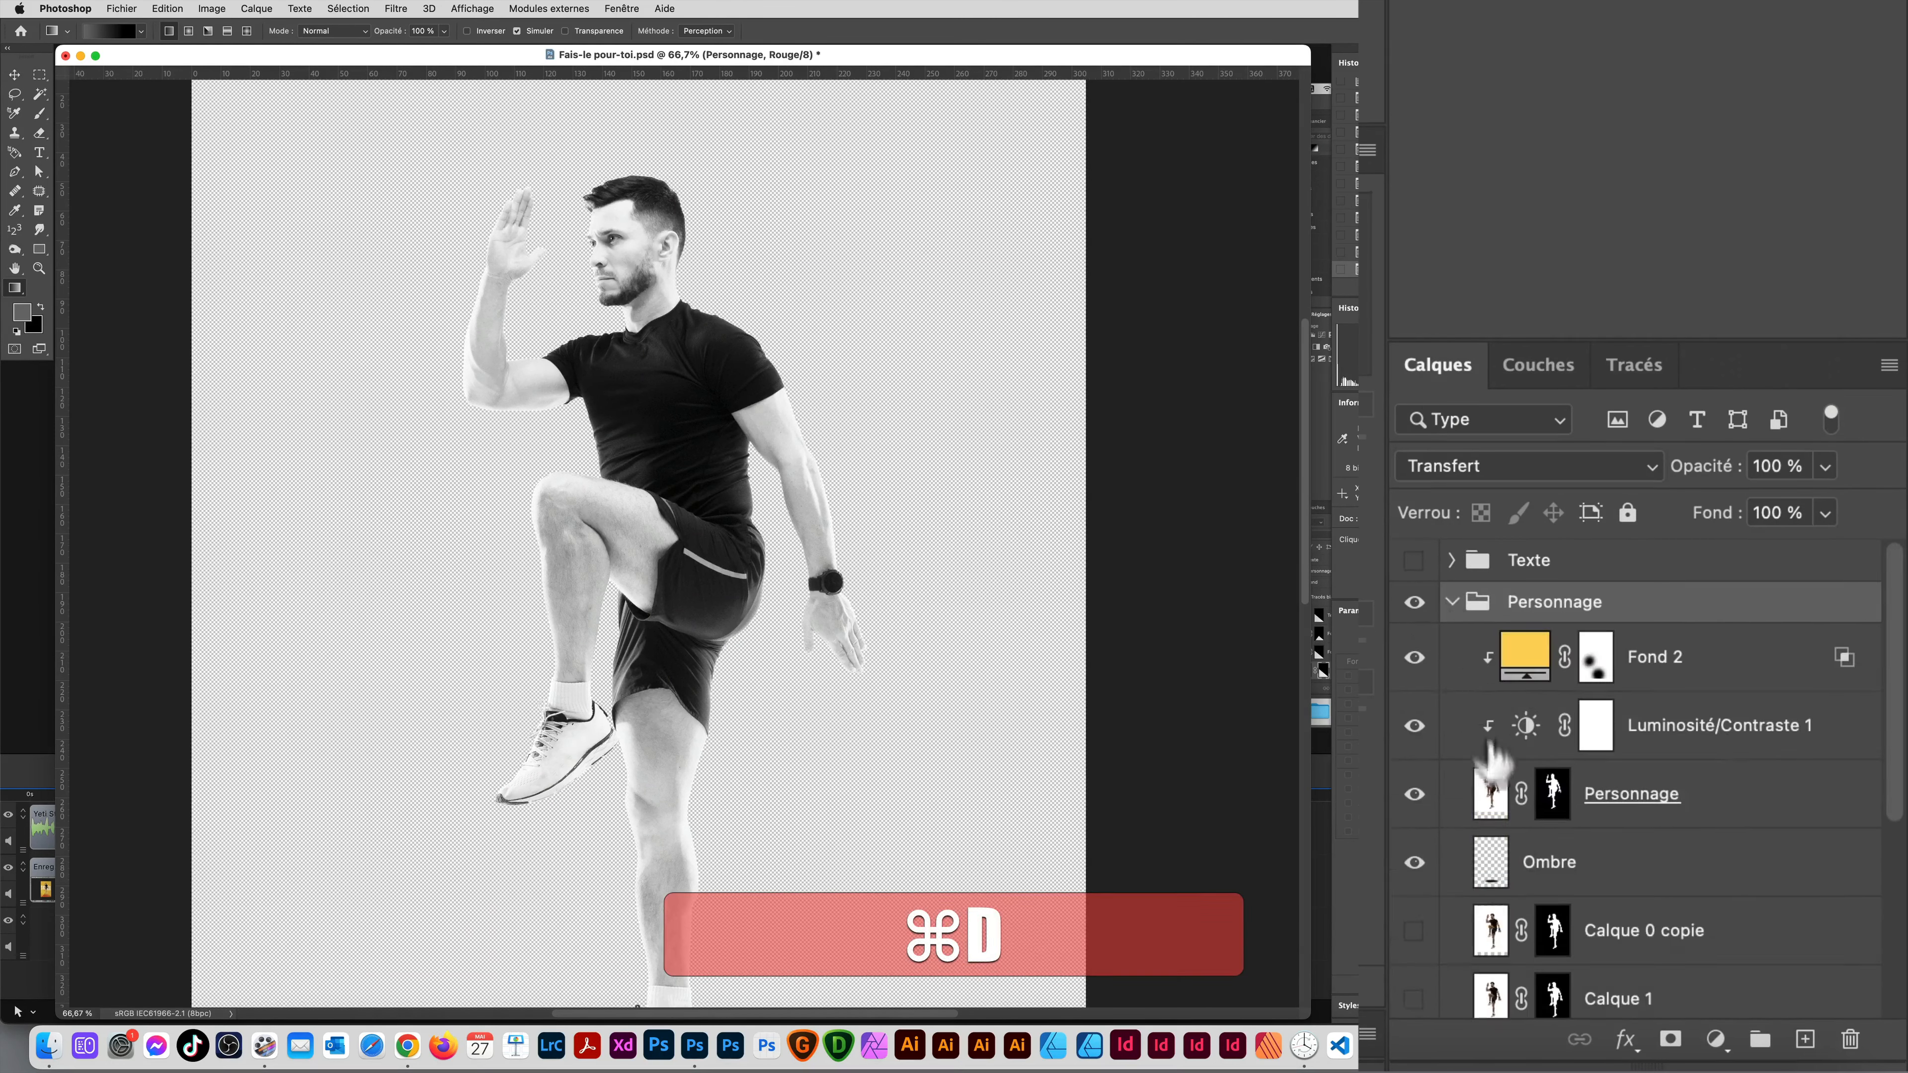
left_click(1488, 808)
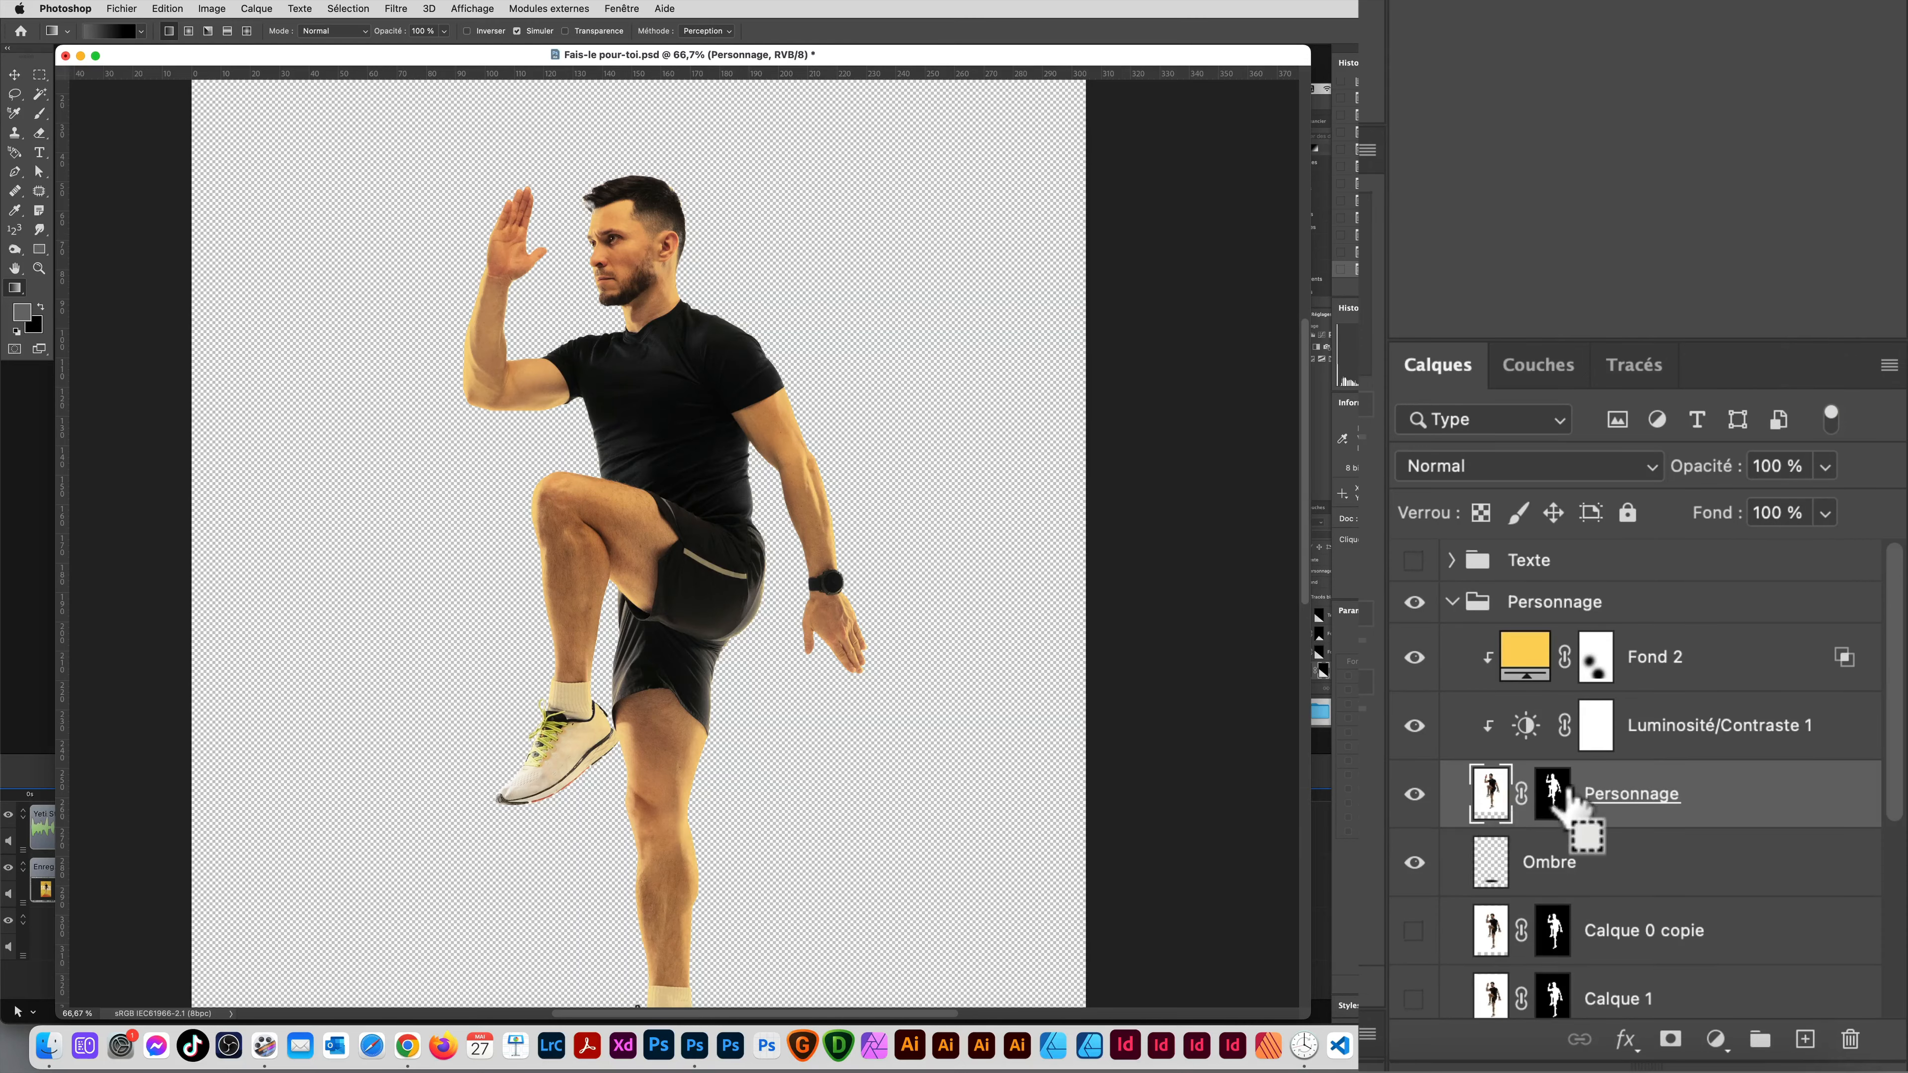
left_click(1555, 800, "super")
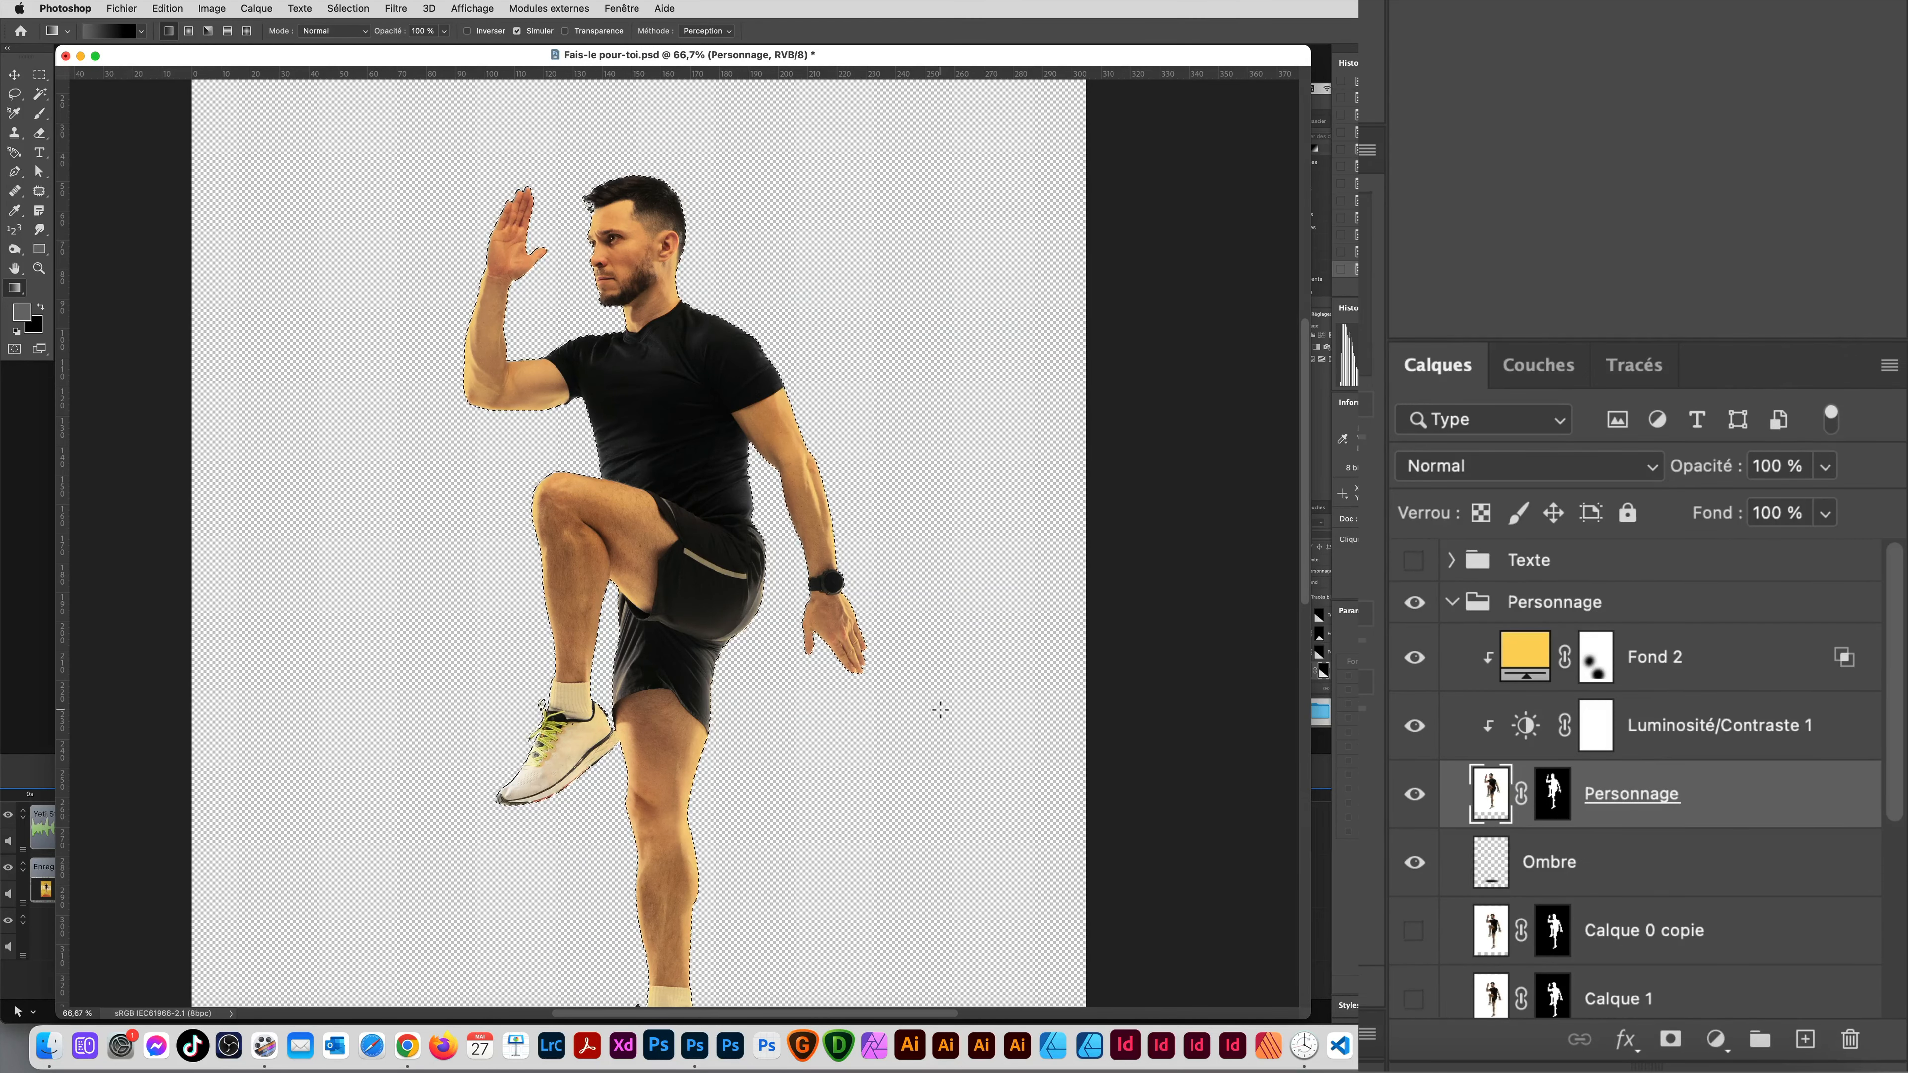
key("super")
key("super+d")
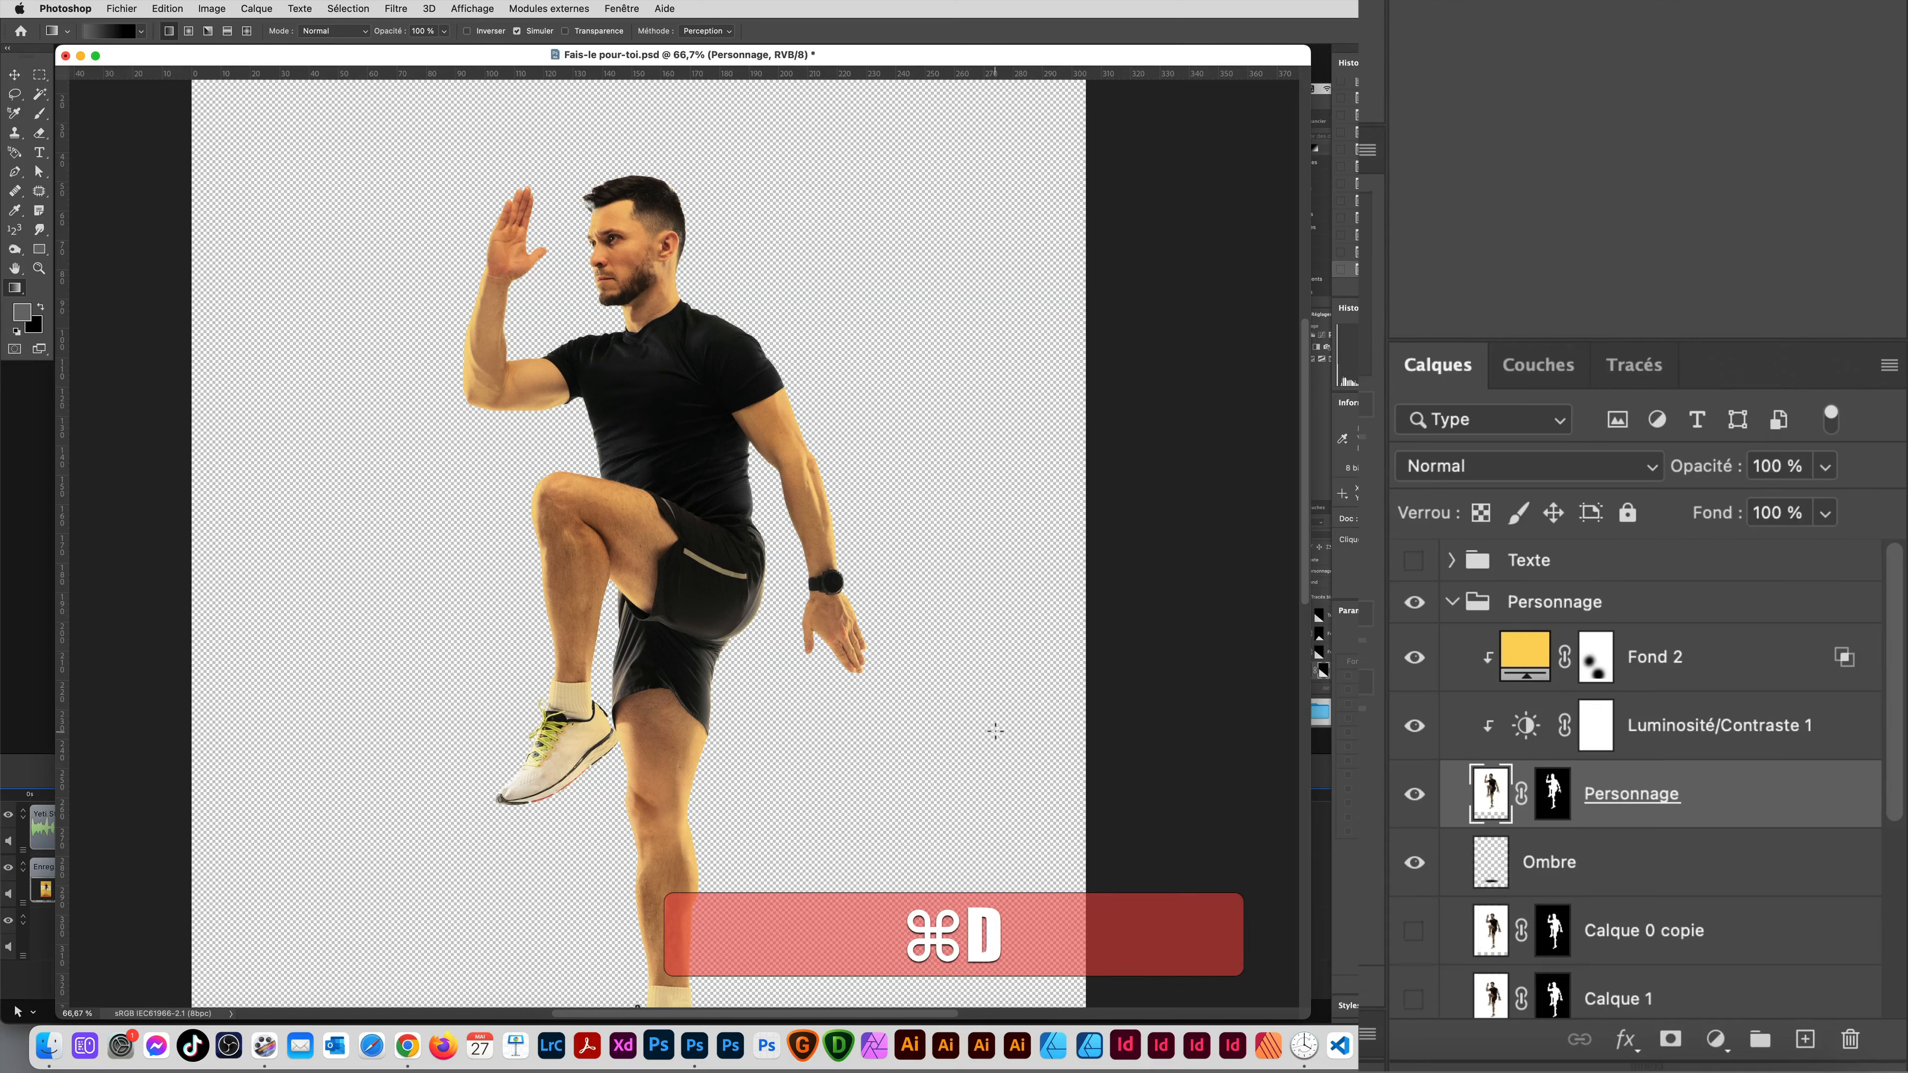
key("shift+super+d")
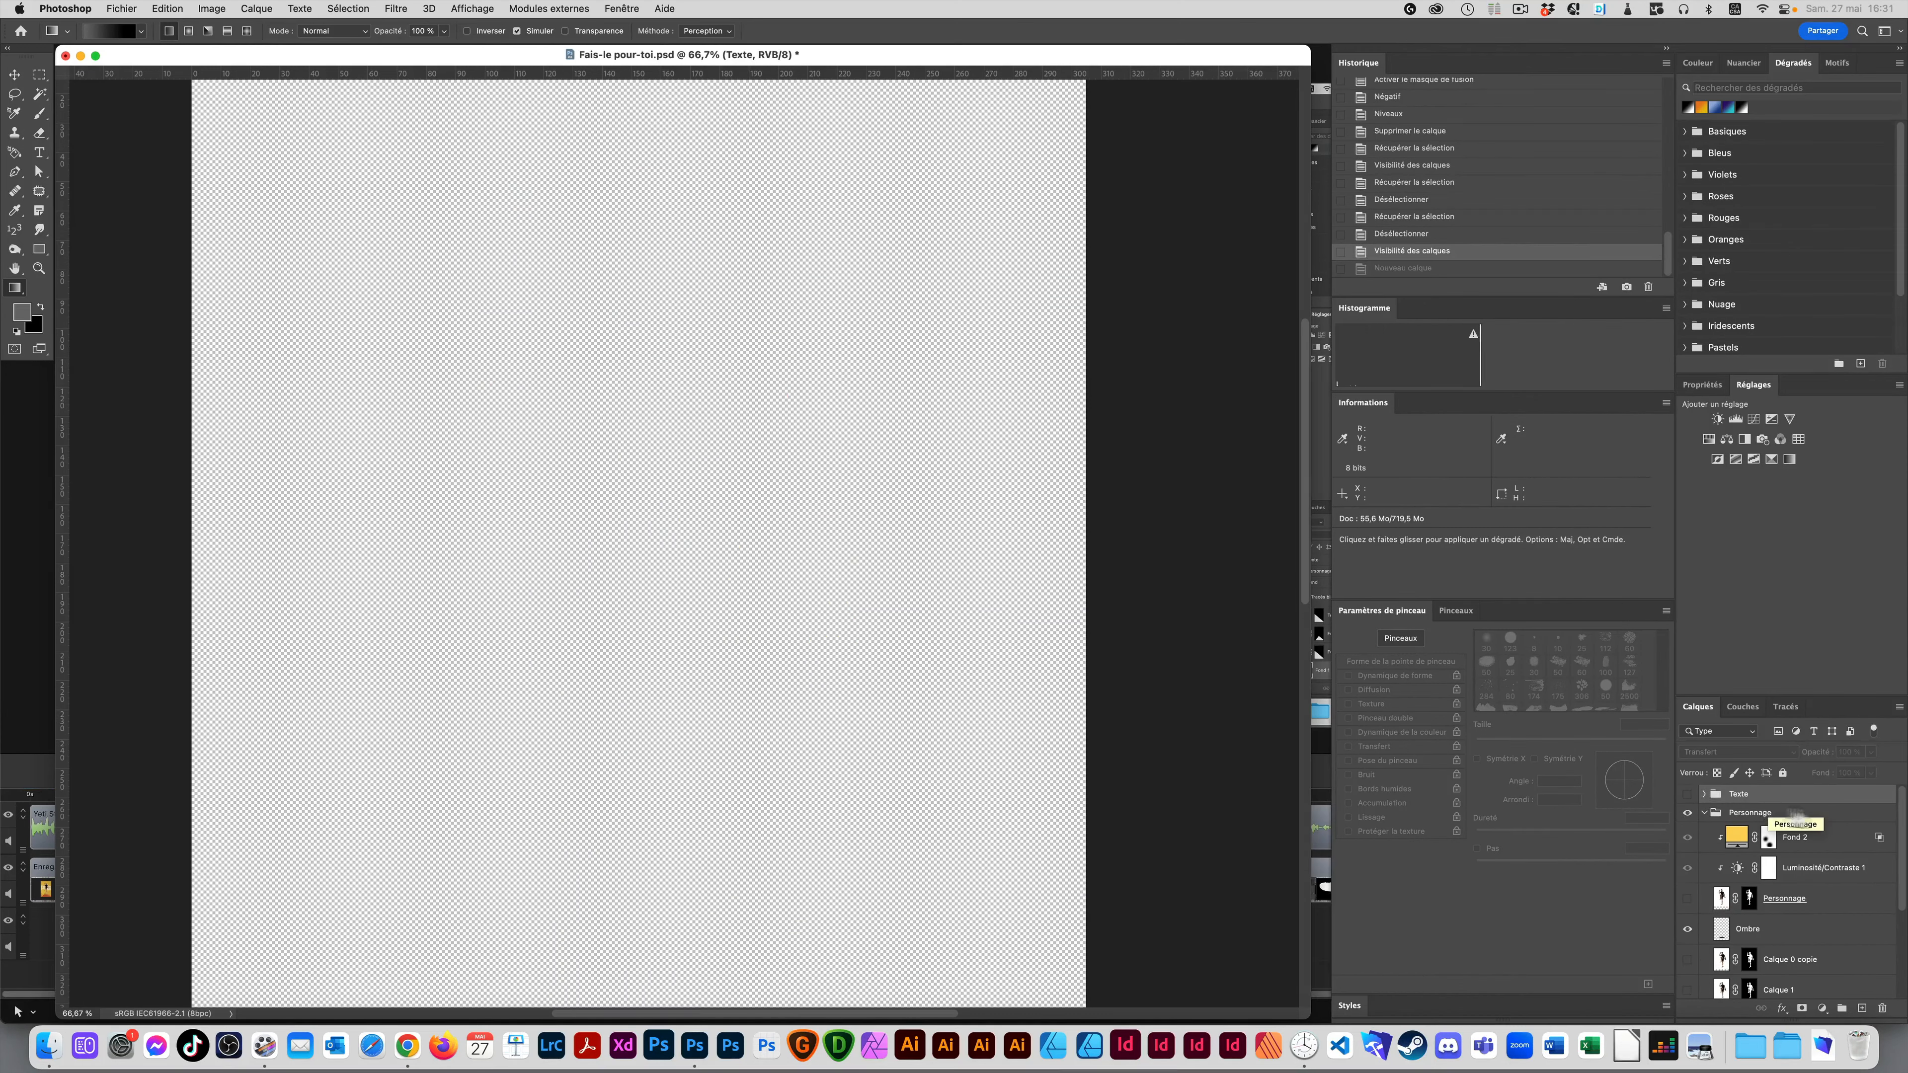
Step: Show and expand the Texte group, and disable the masks of the TOI, pour and Fais -le layers
left_click(1687, 795)
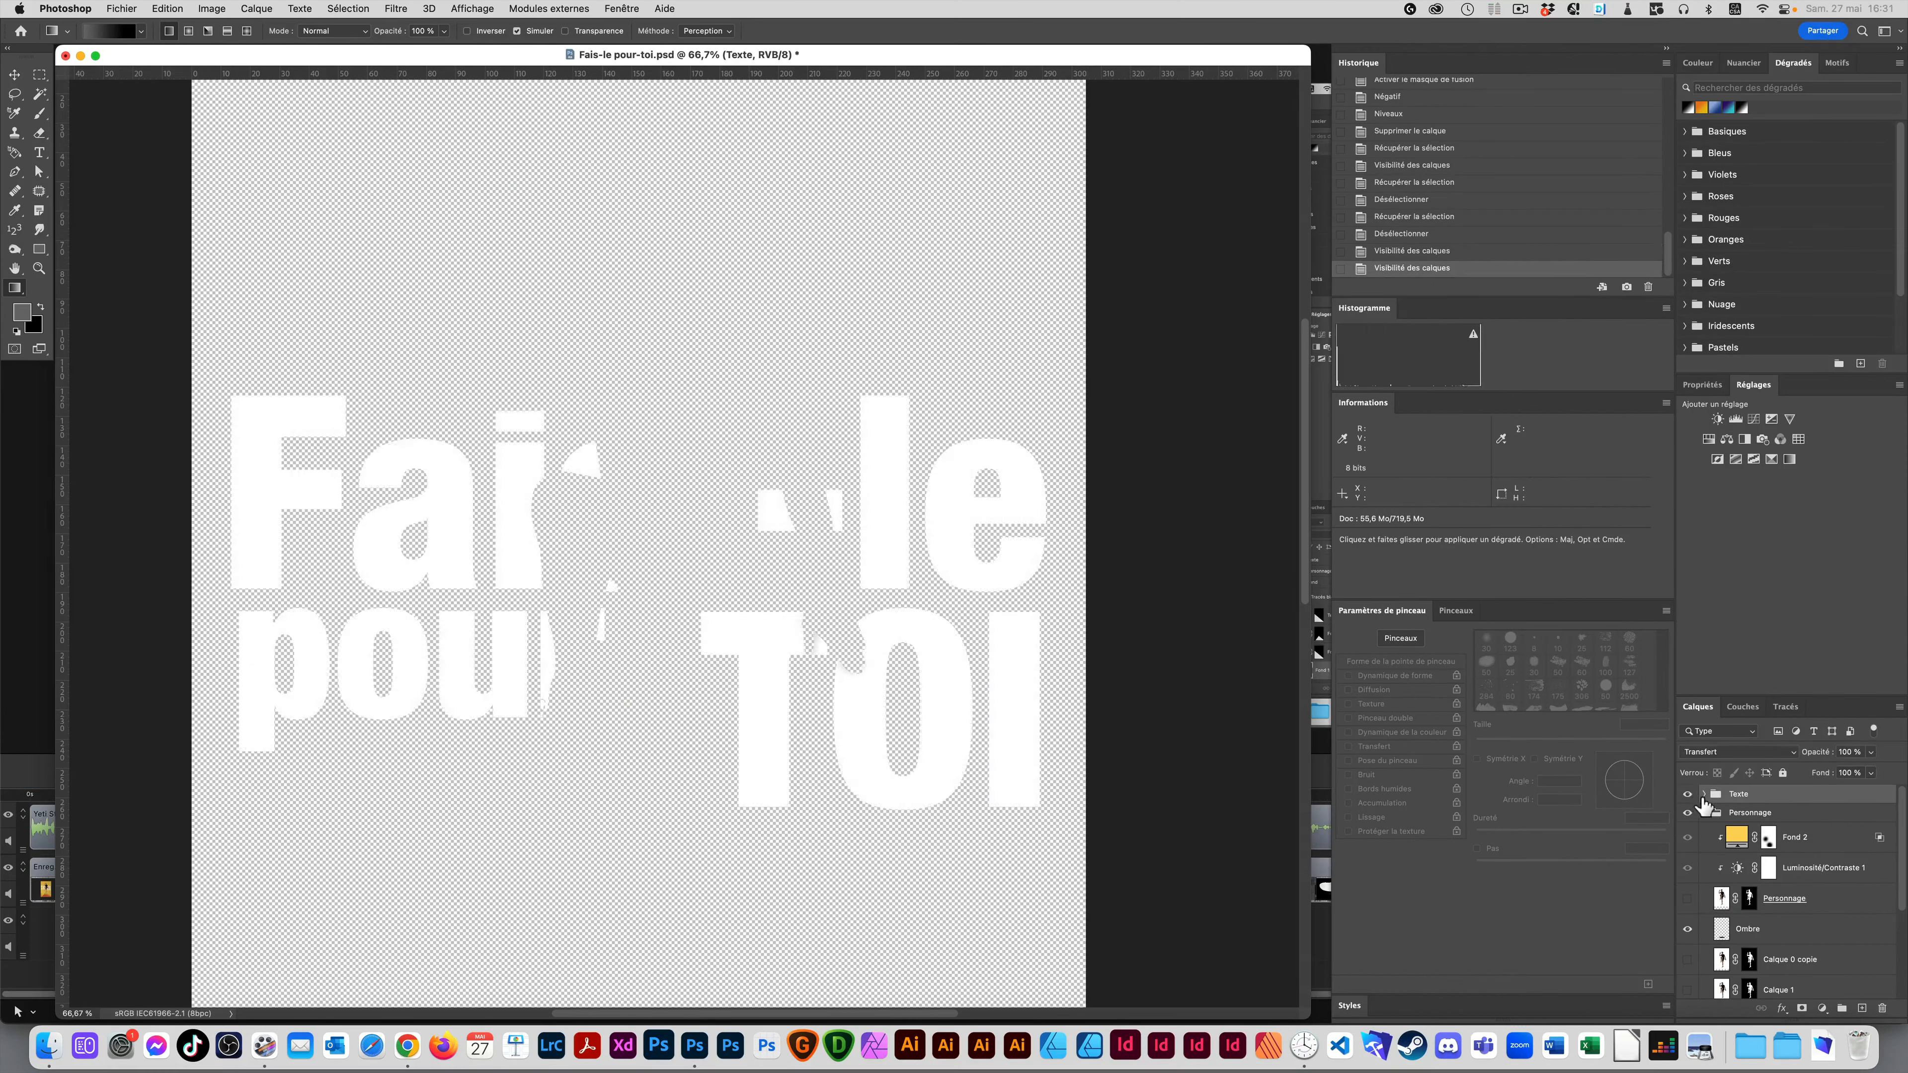
left_click(1702, 795)
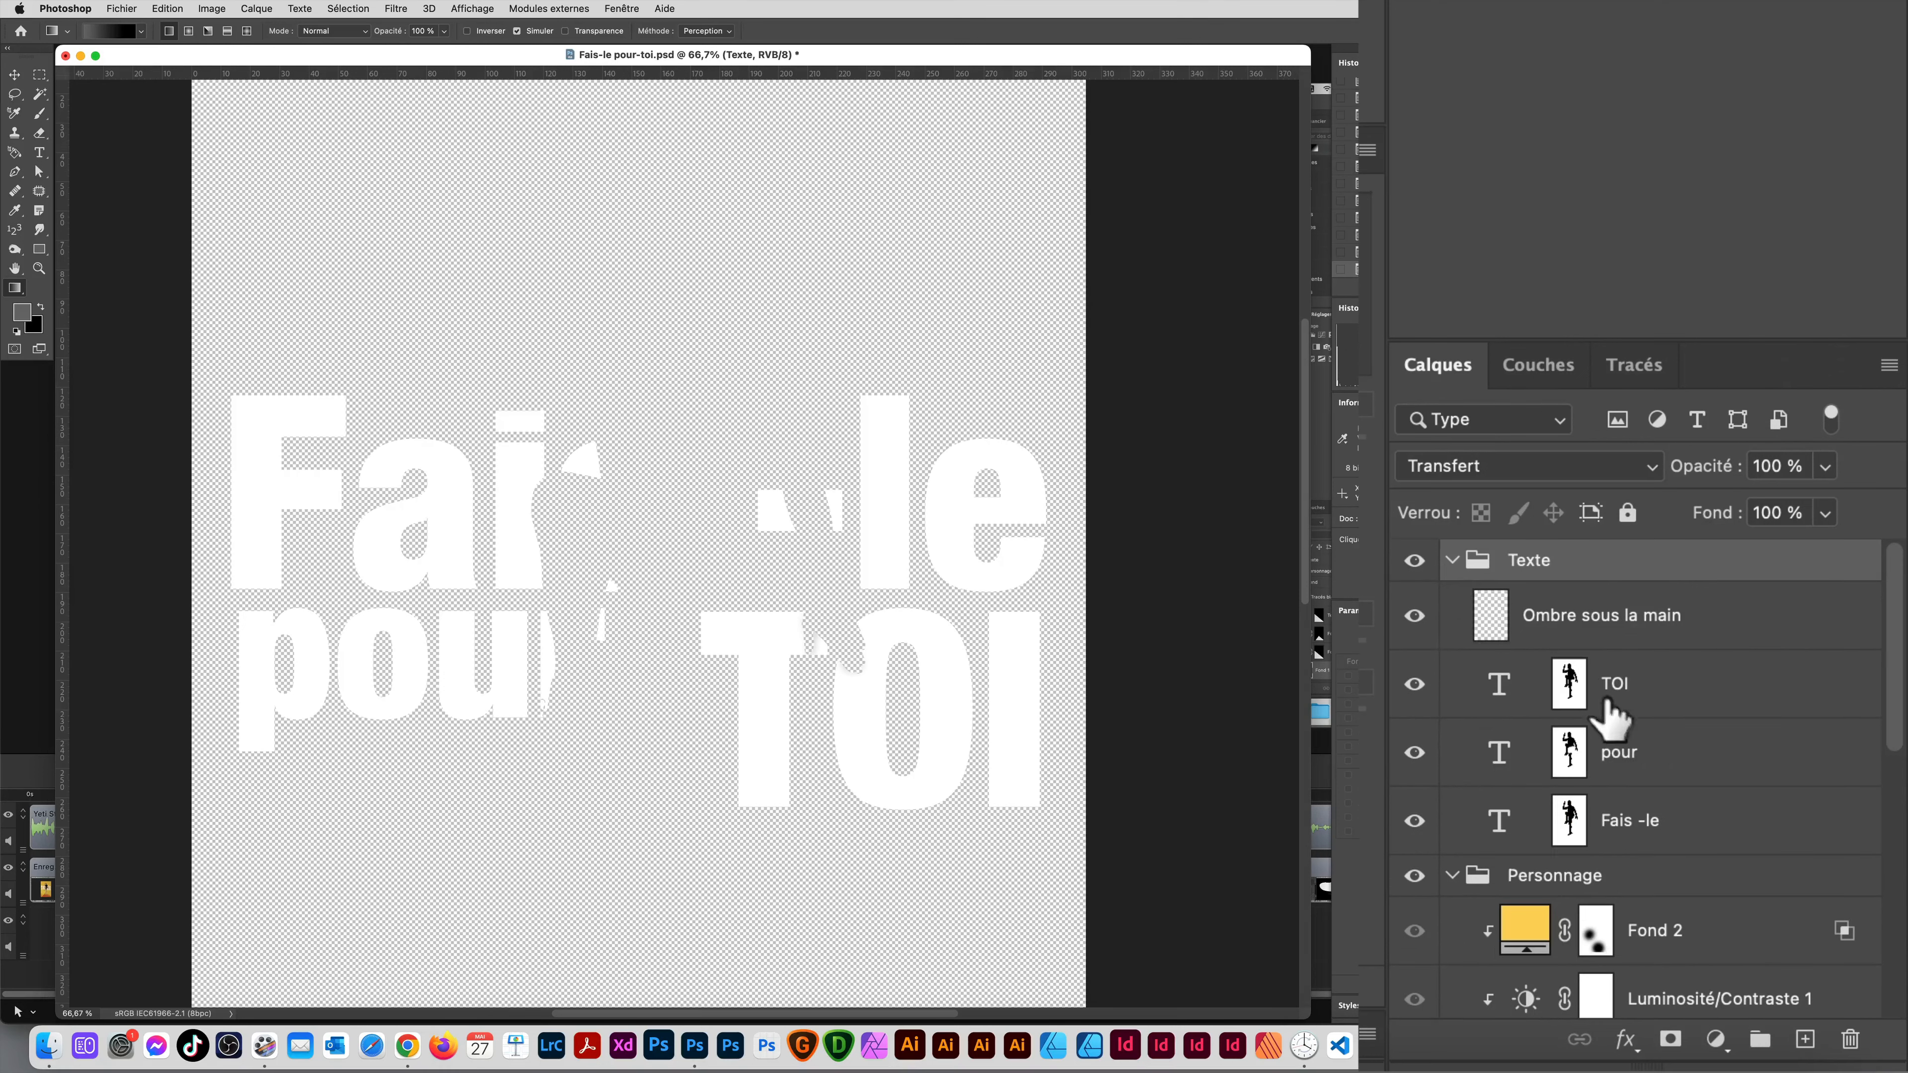
left_click(1570, 684, "shift")
left_click(1571, 752, "shift")
left_click(1571, 819, "shift")
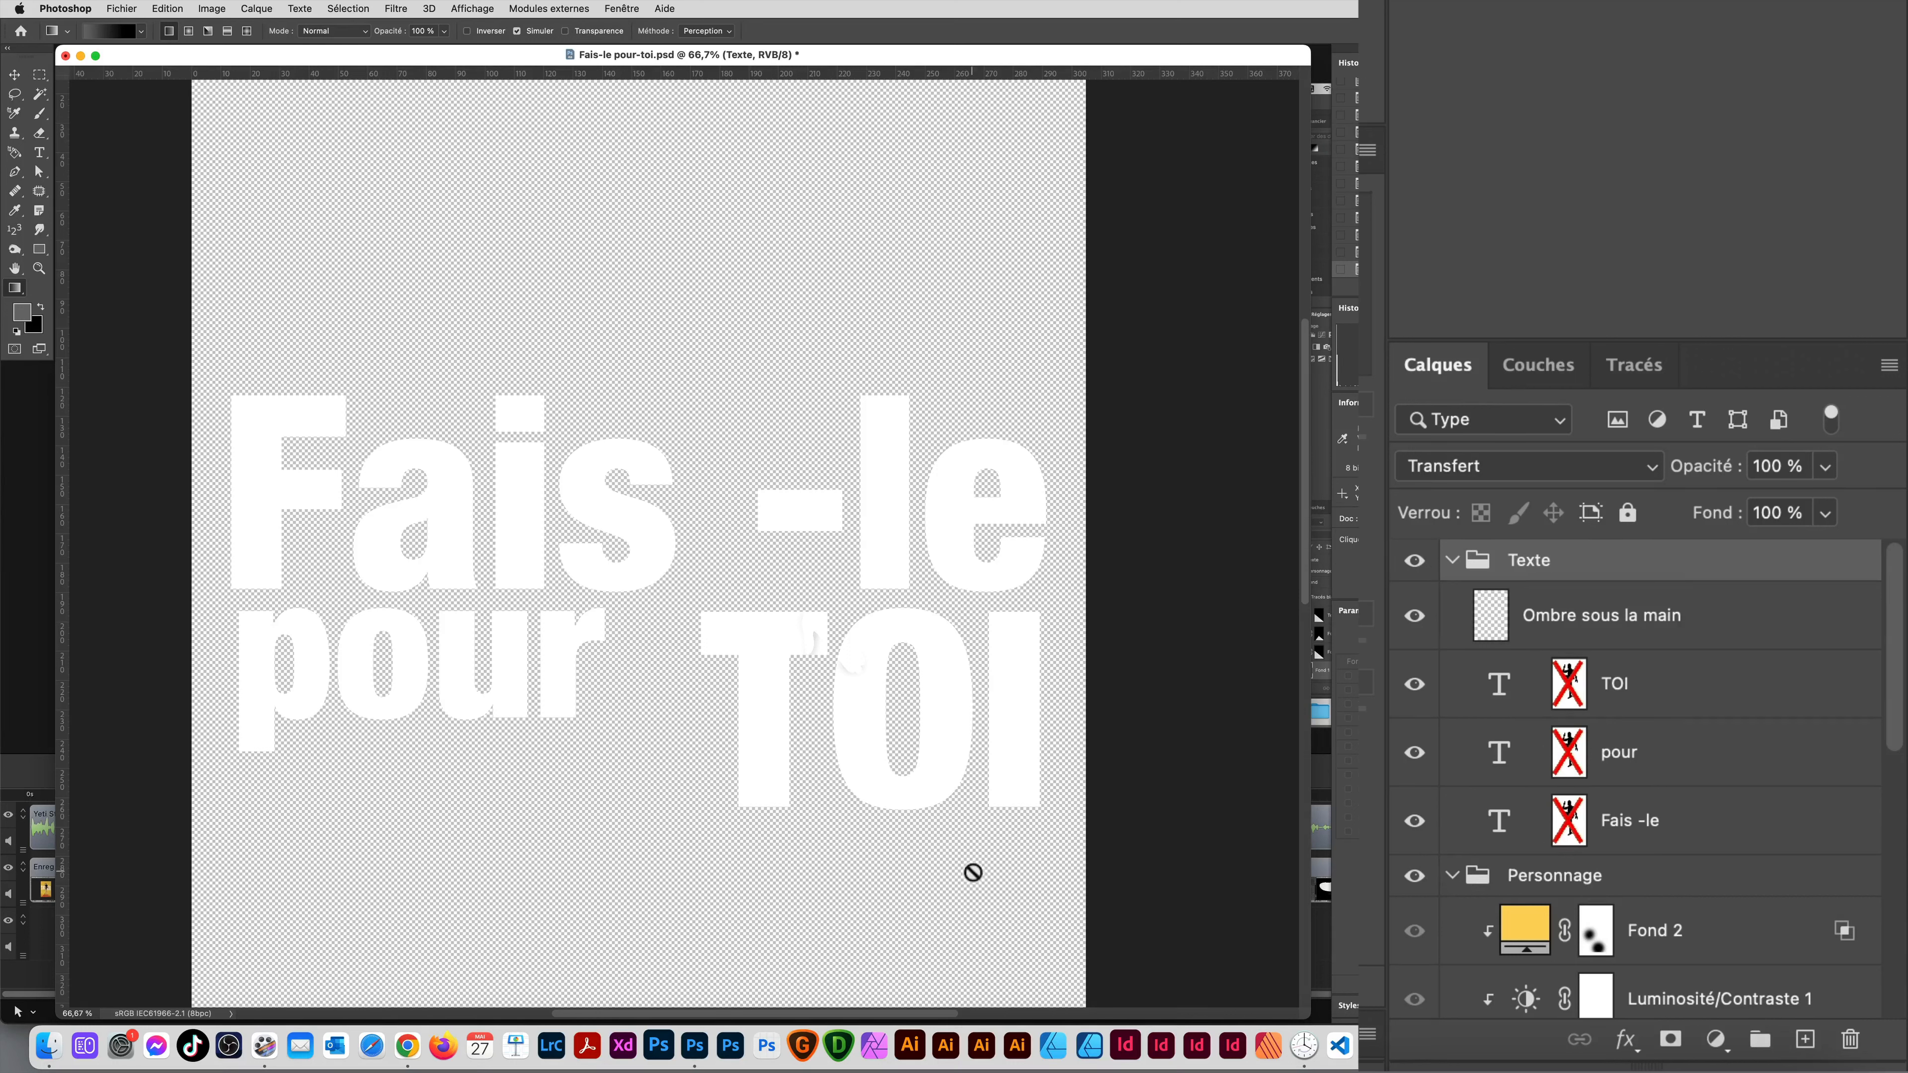
Step: Show the Personnage layer in the Personnage group and hide the Texte group
scroll(1718, 917, "down", 3)
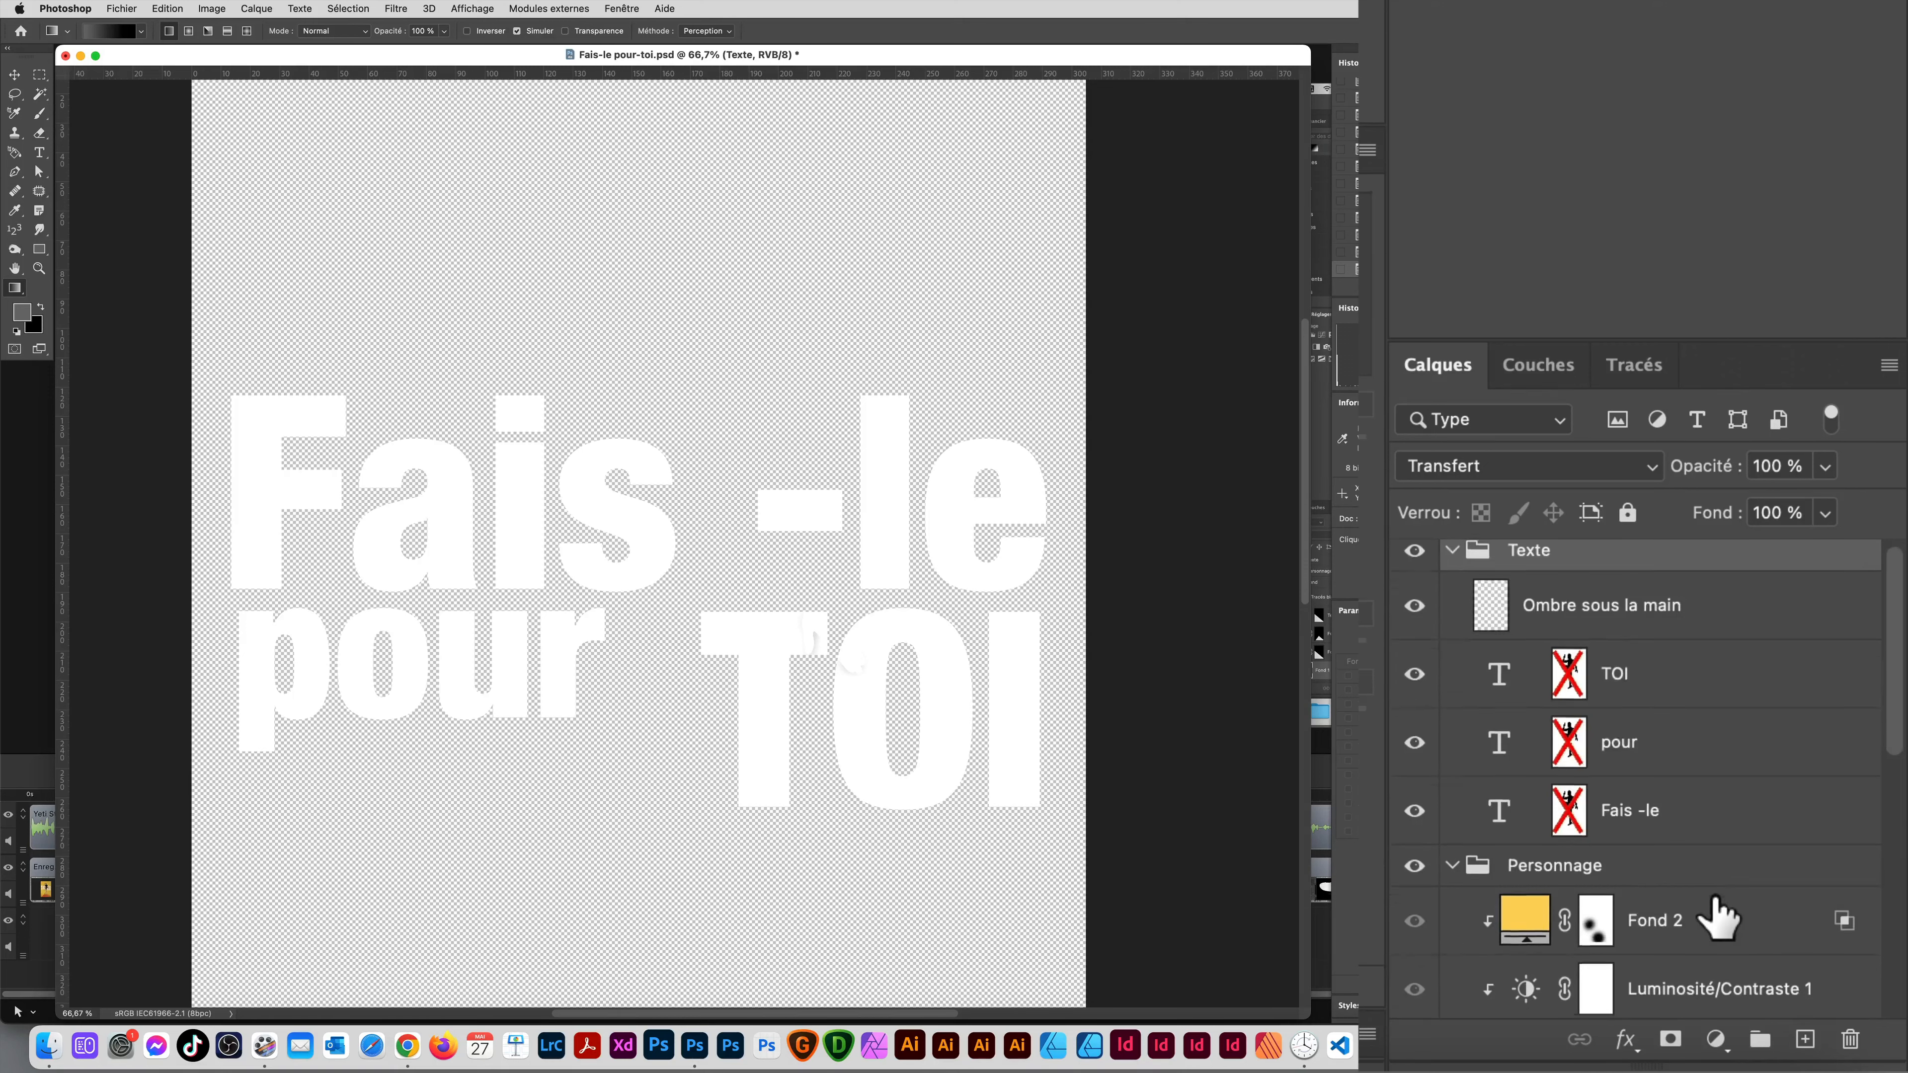
left_click(1416, 933)
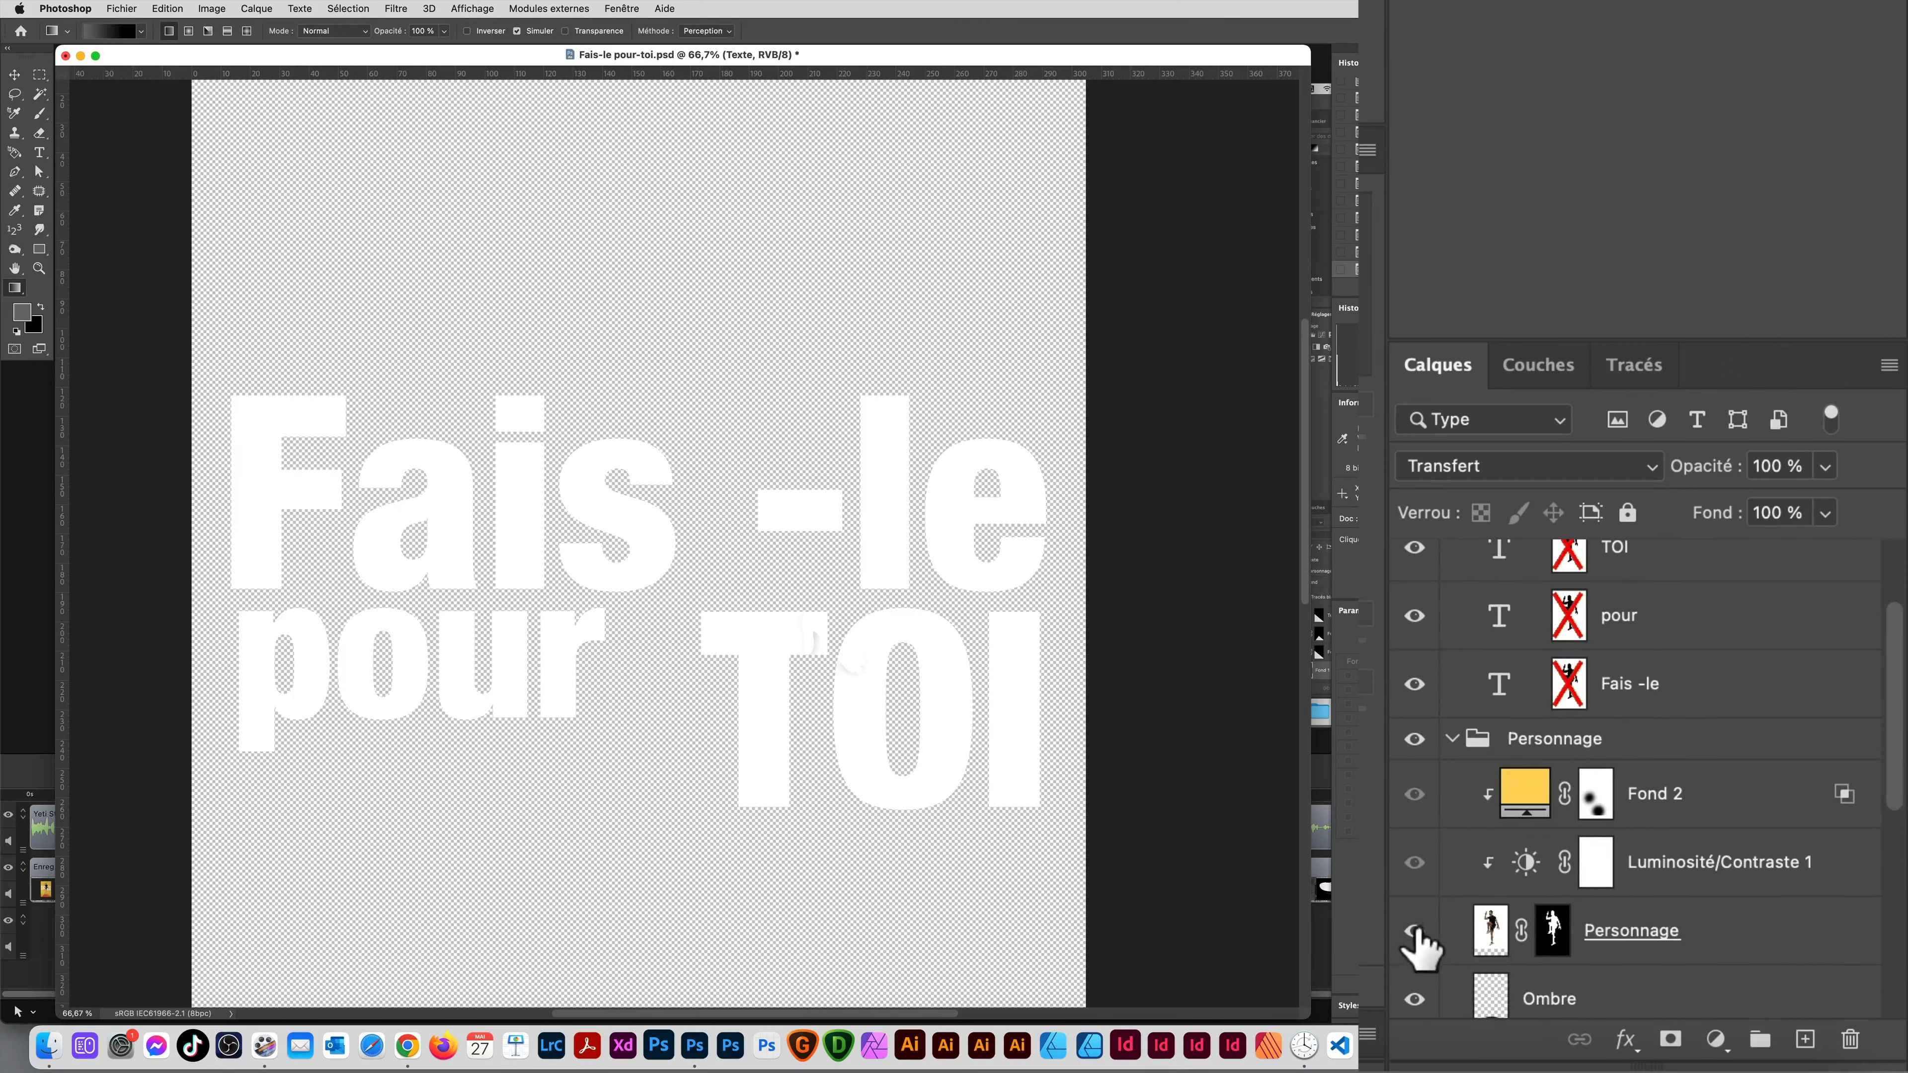
left_click(1415, 931)
scroll(1439, 681, "up", 2)
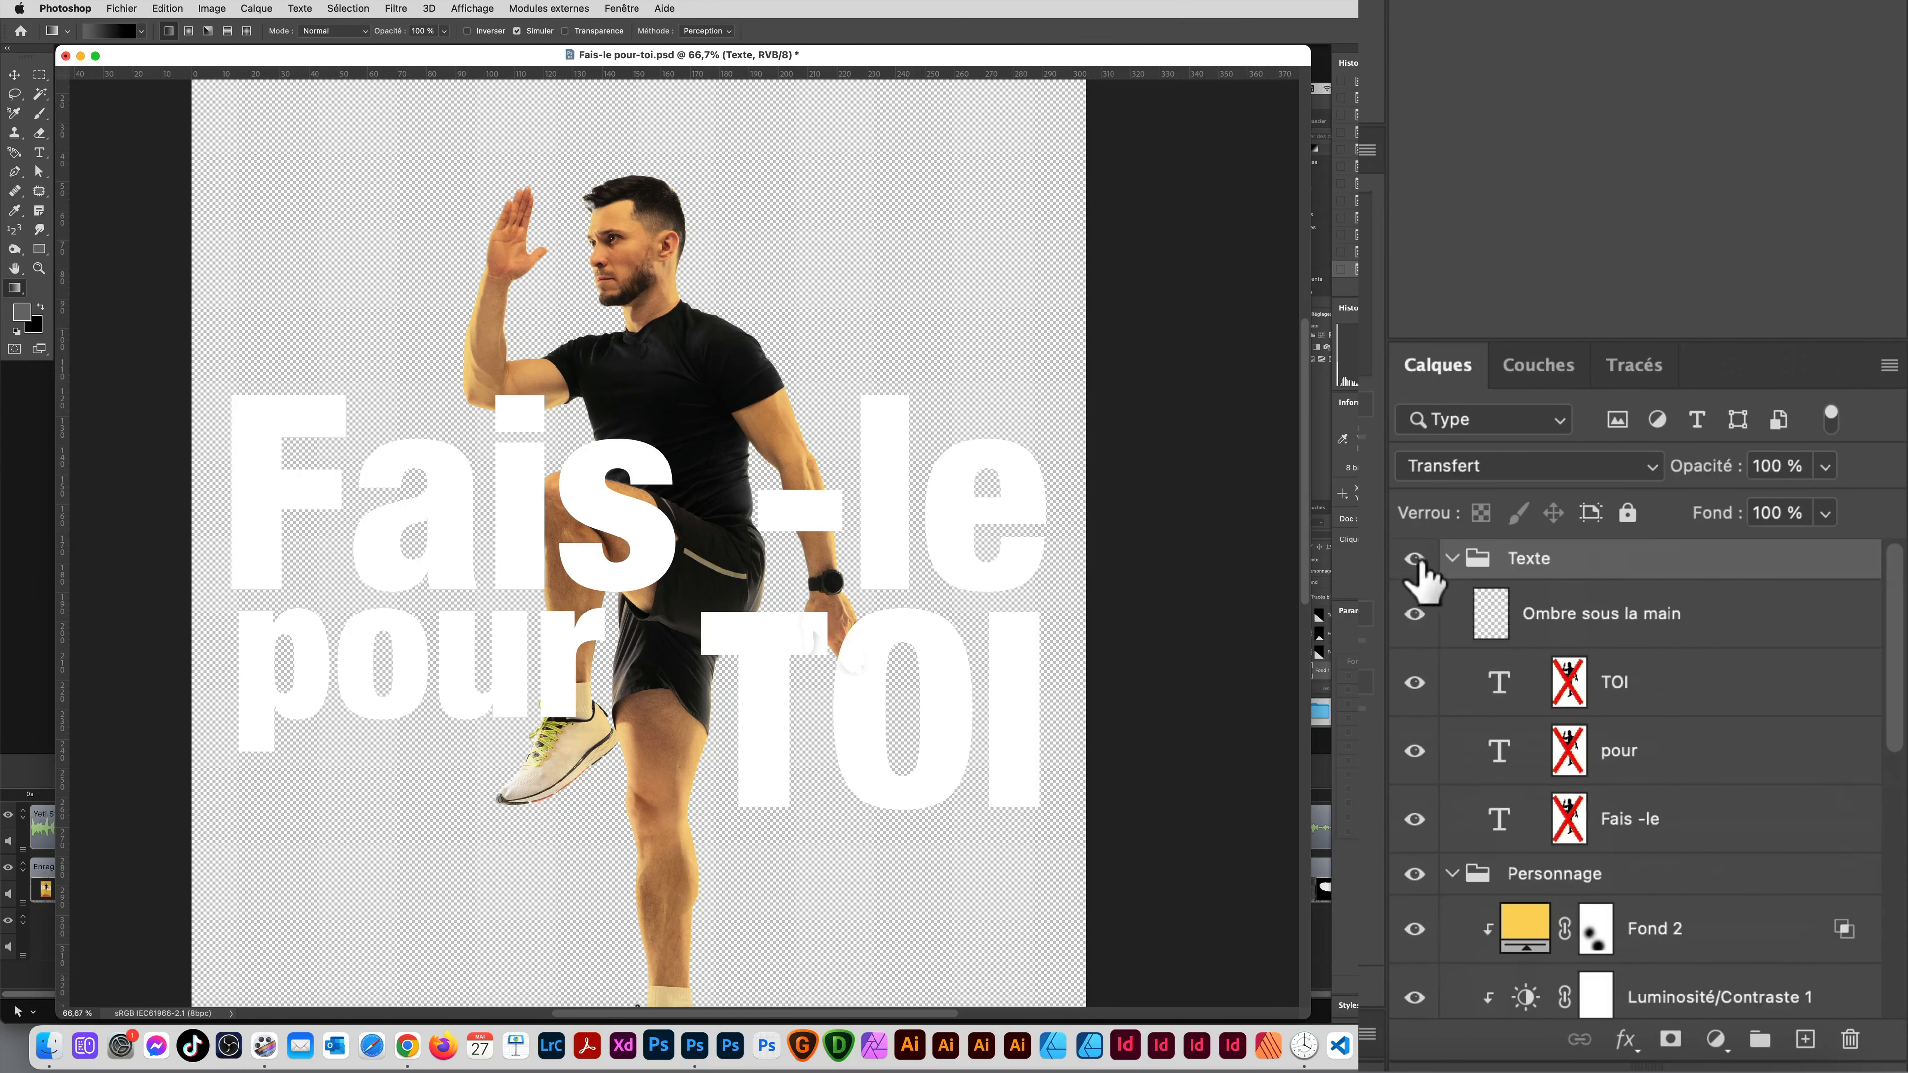
left_click(1417, 563)
scroll(1412, 839, "down", 2)
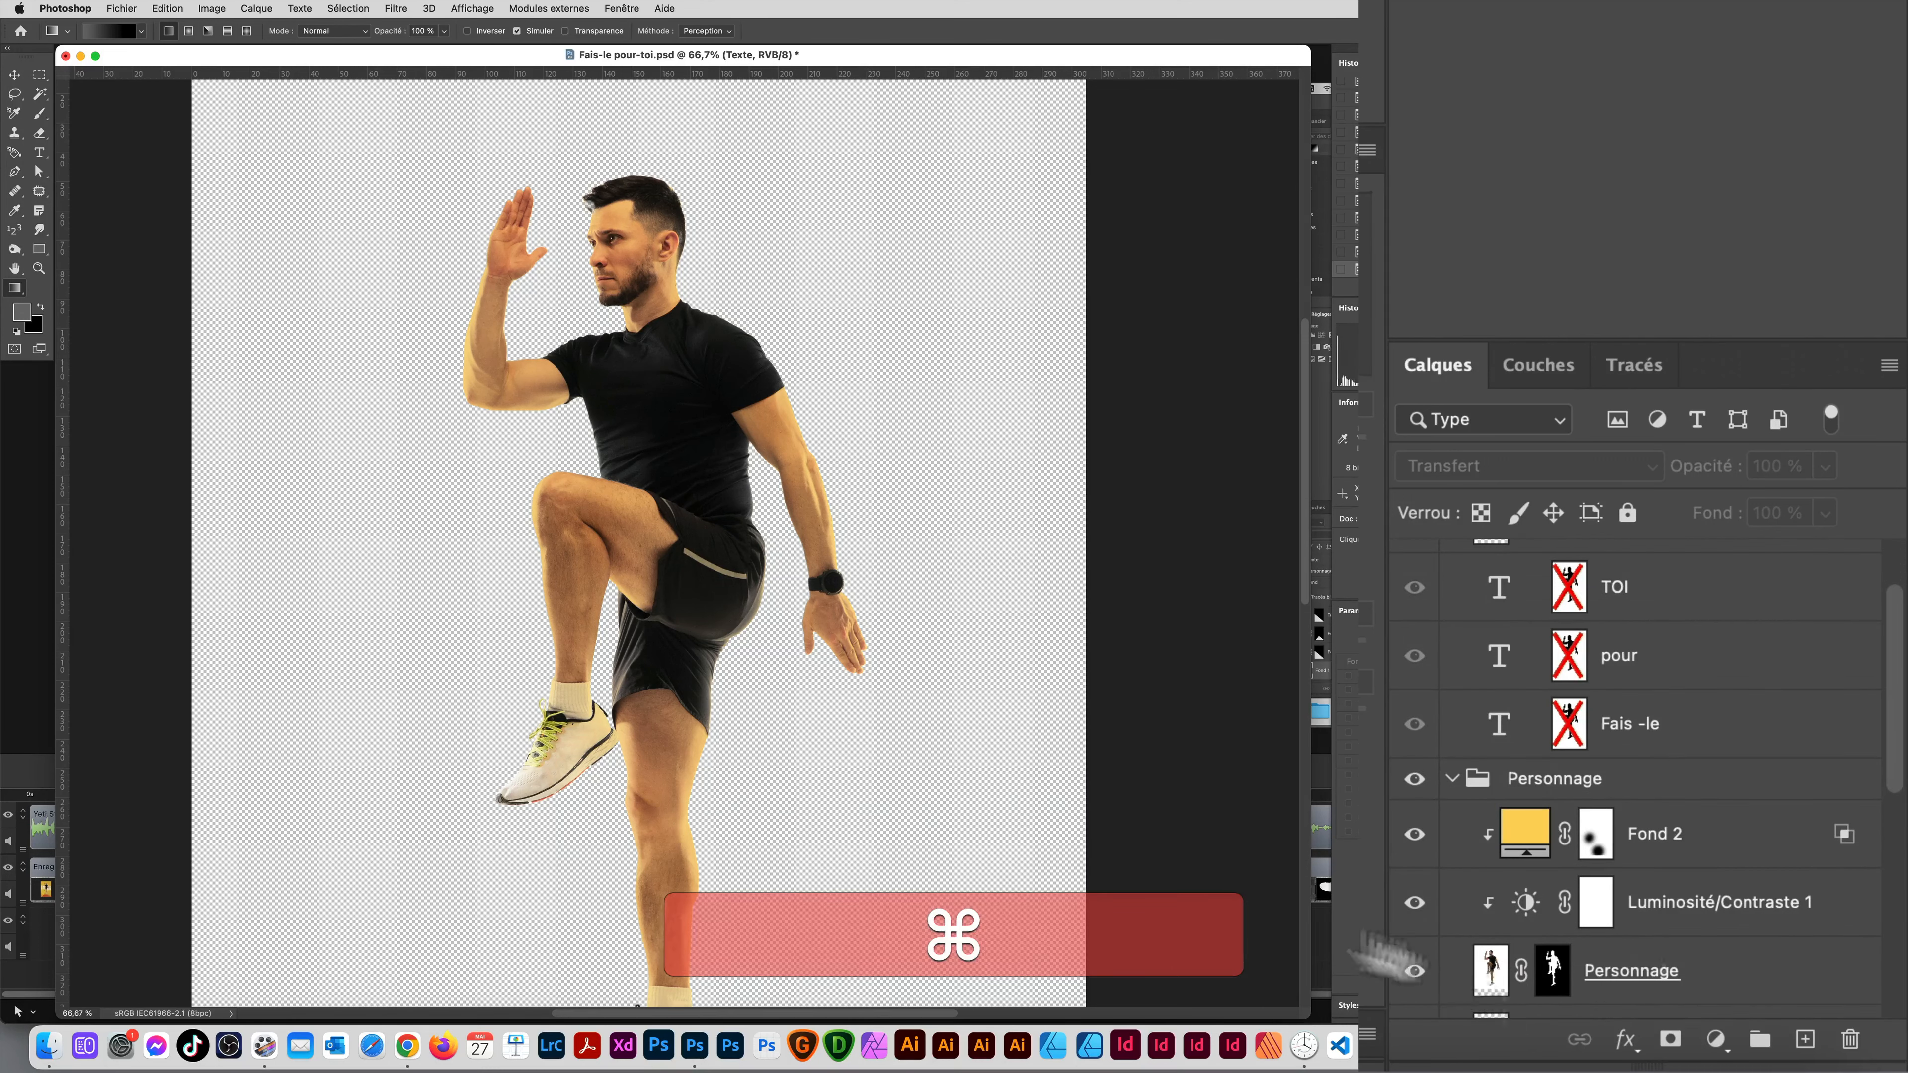
Step: Disable the Personnage layer mask to view the unmasked photo, and toggle the Fond 2 layer off and on
key("super+alt+space")
left_click(1033, 720, "alt+super")
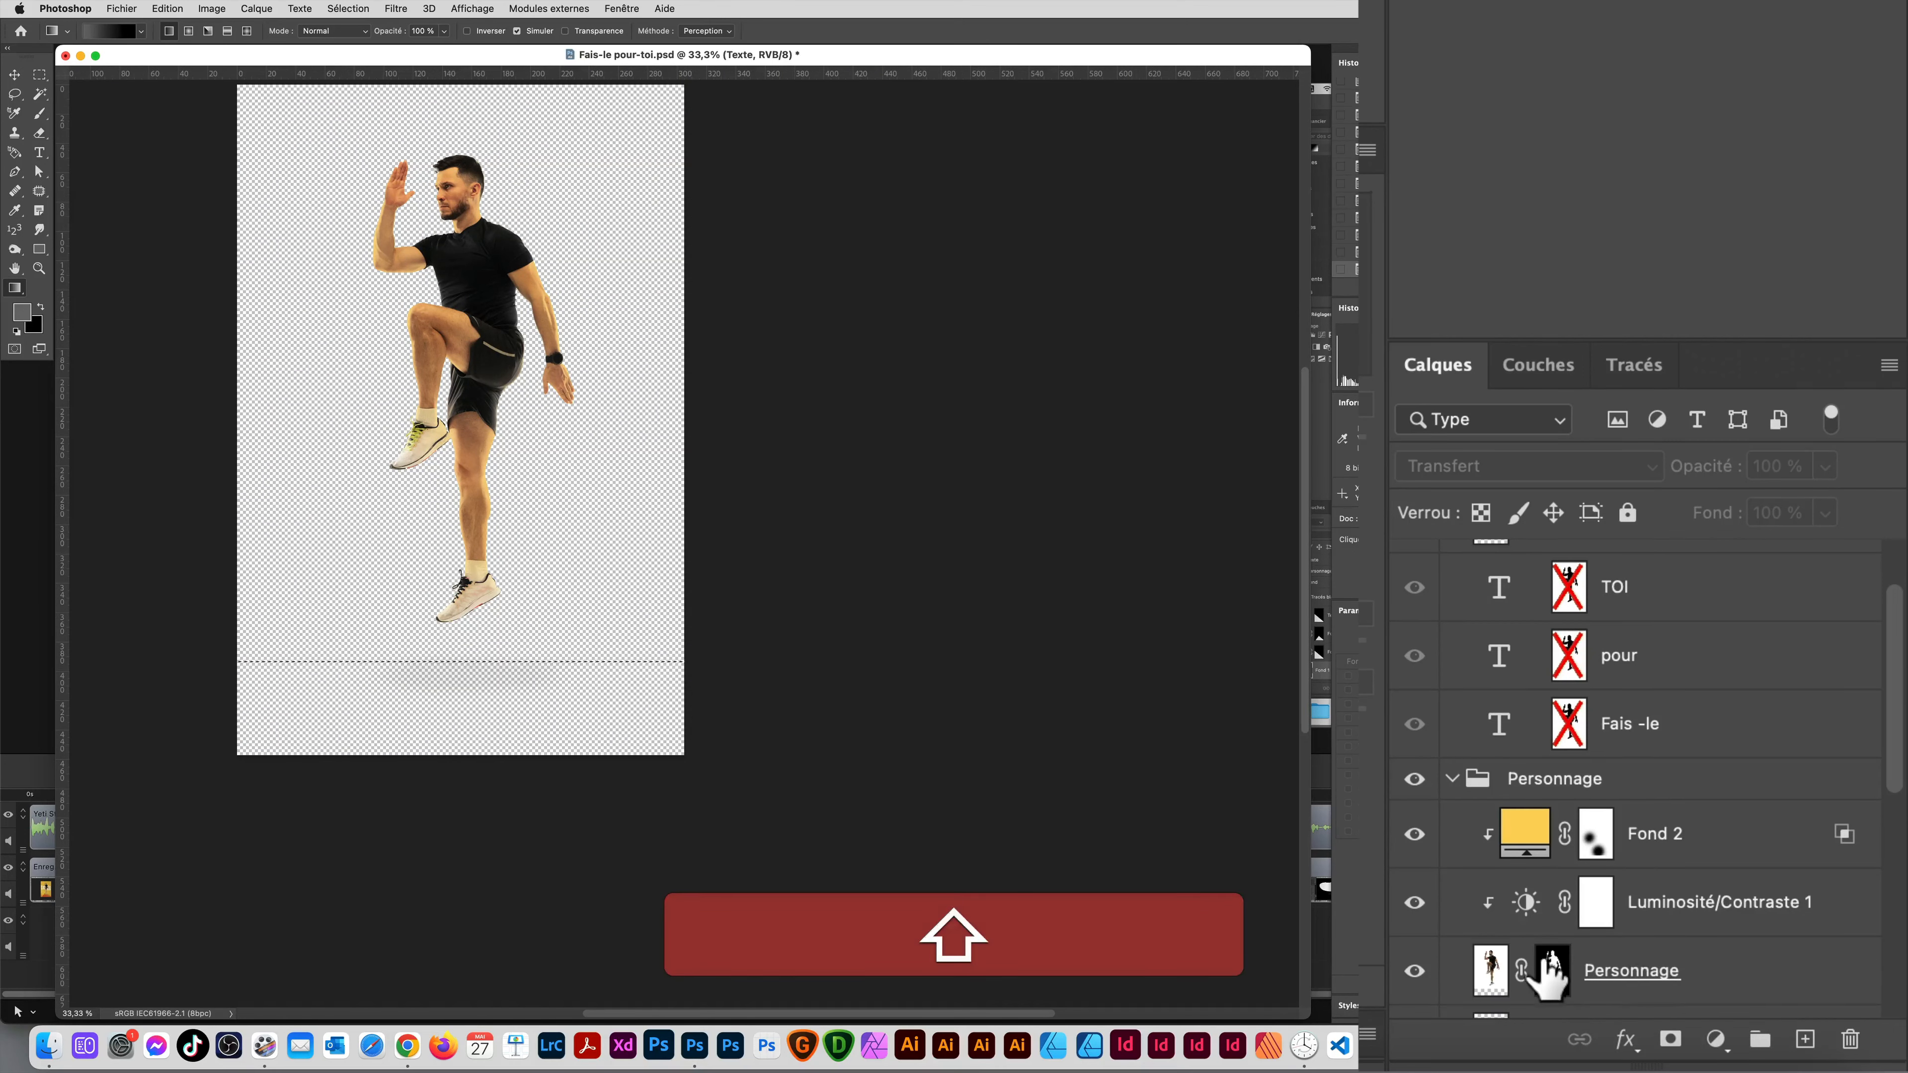
left_click(1550, 970, "shift")
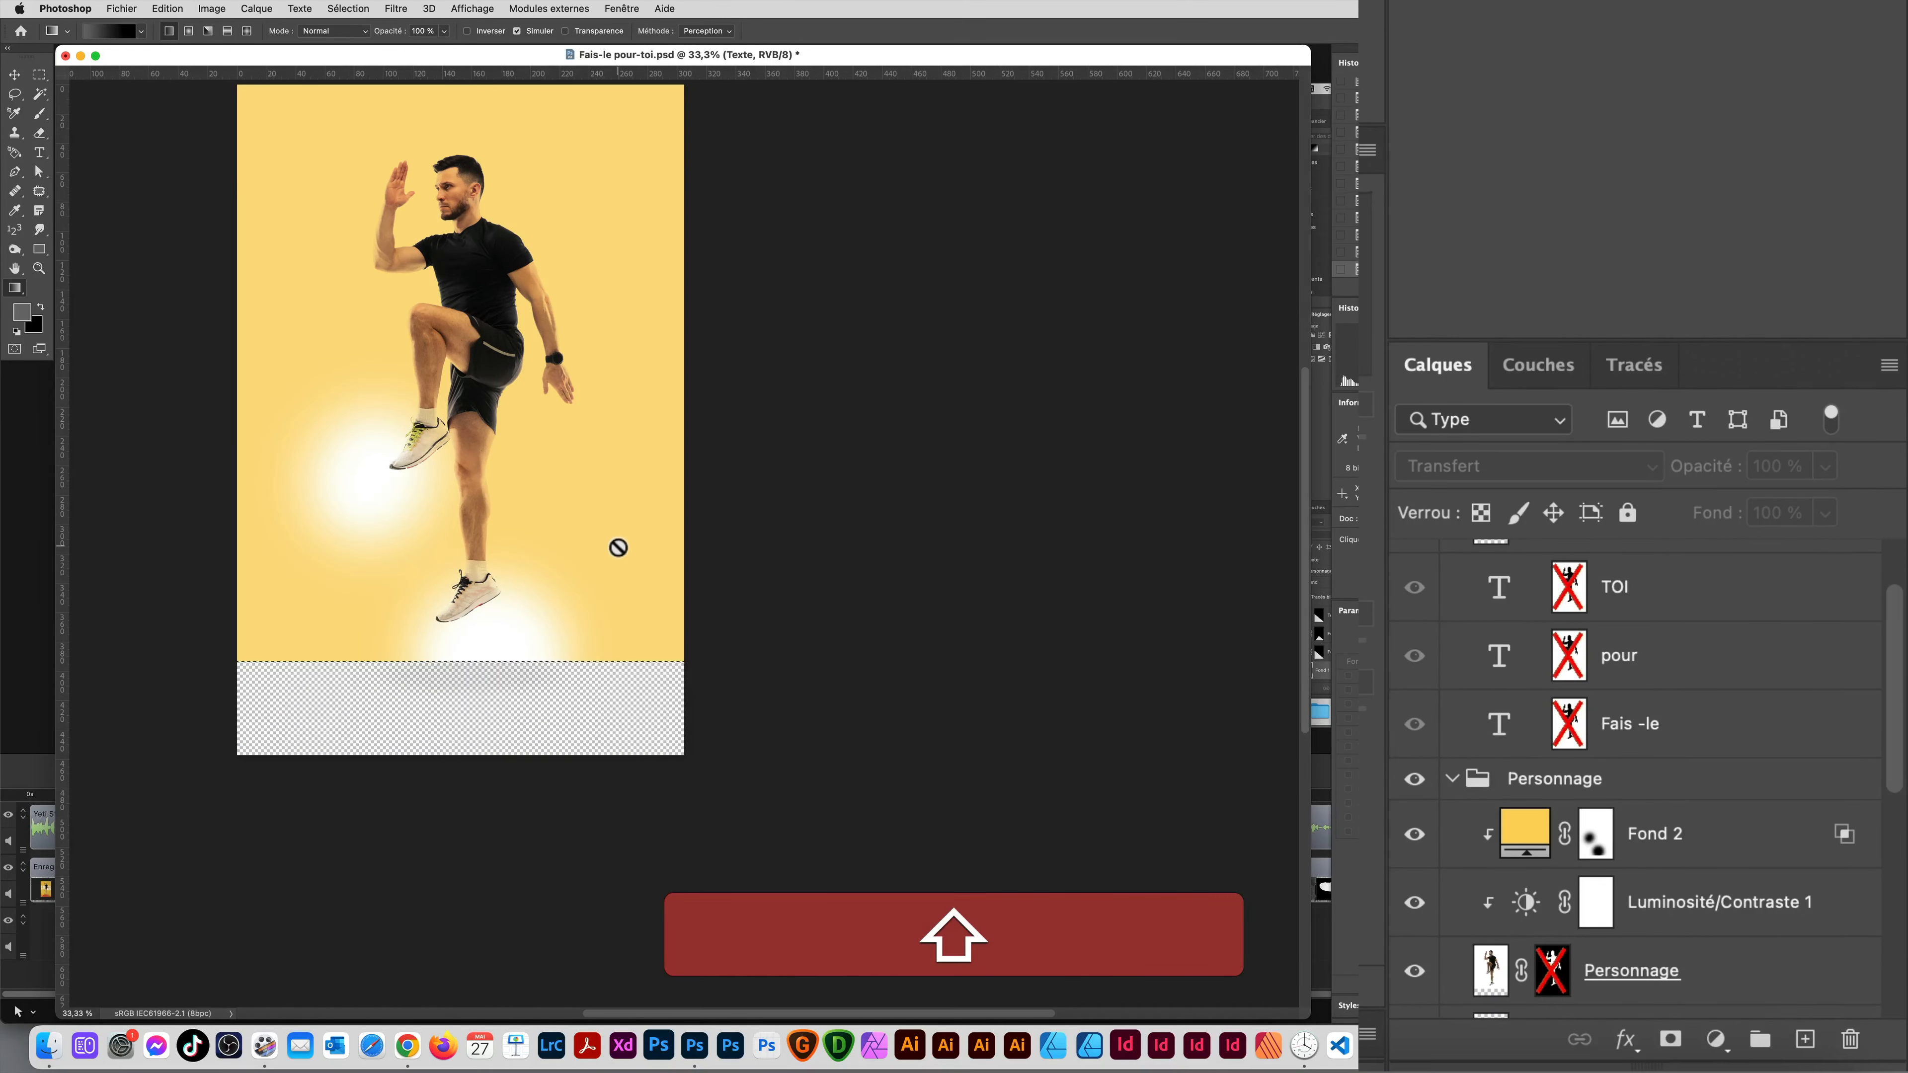
left_click_drag(607, 554, 656, 661)
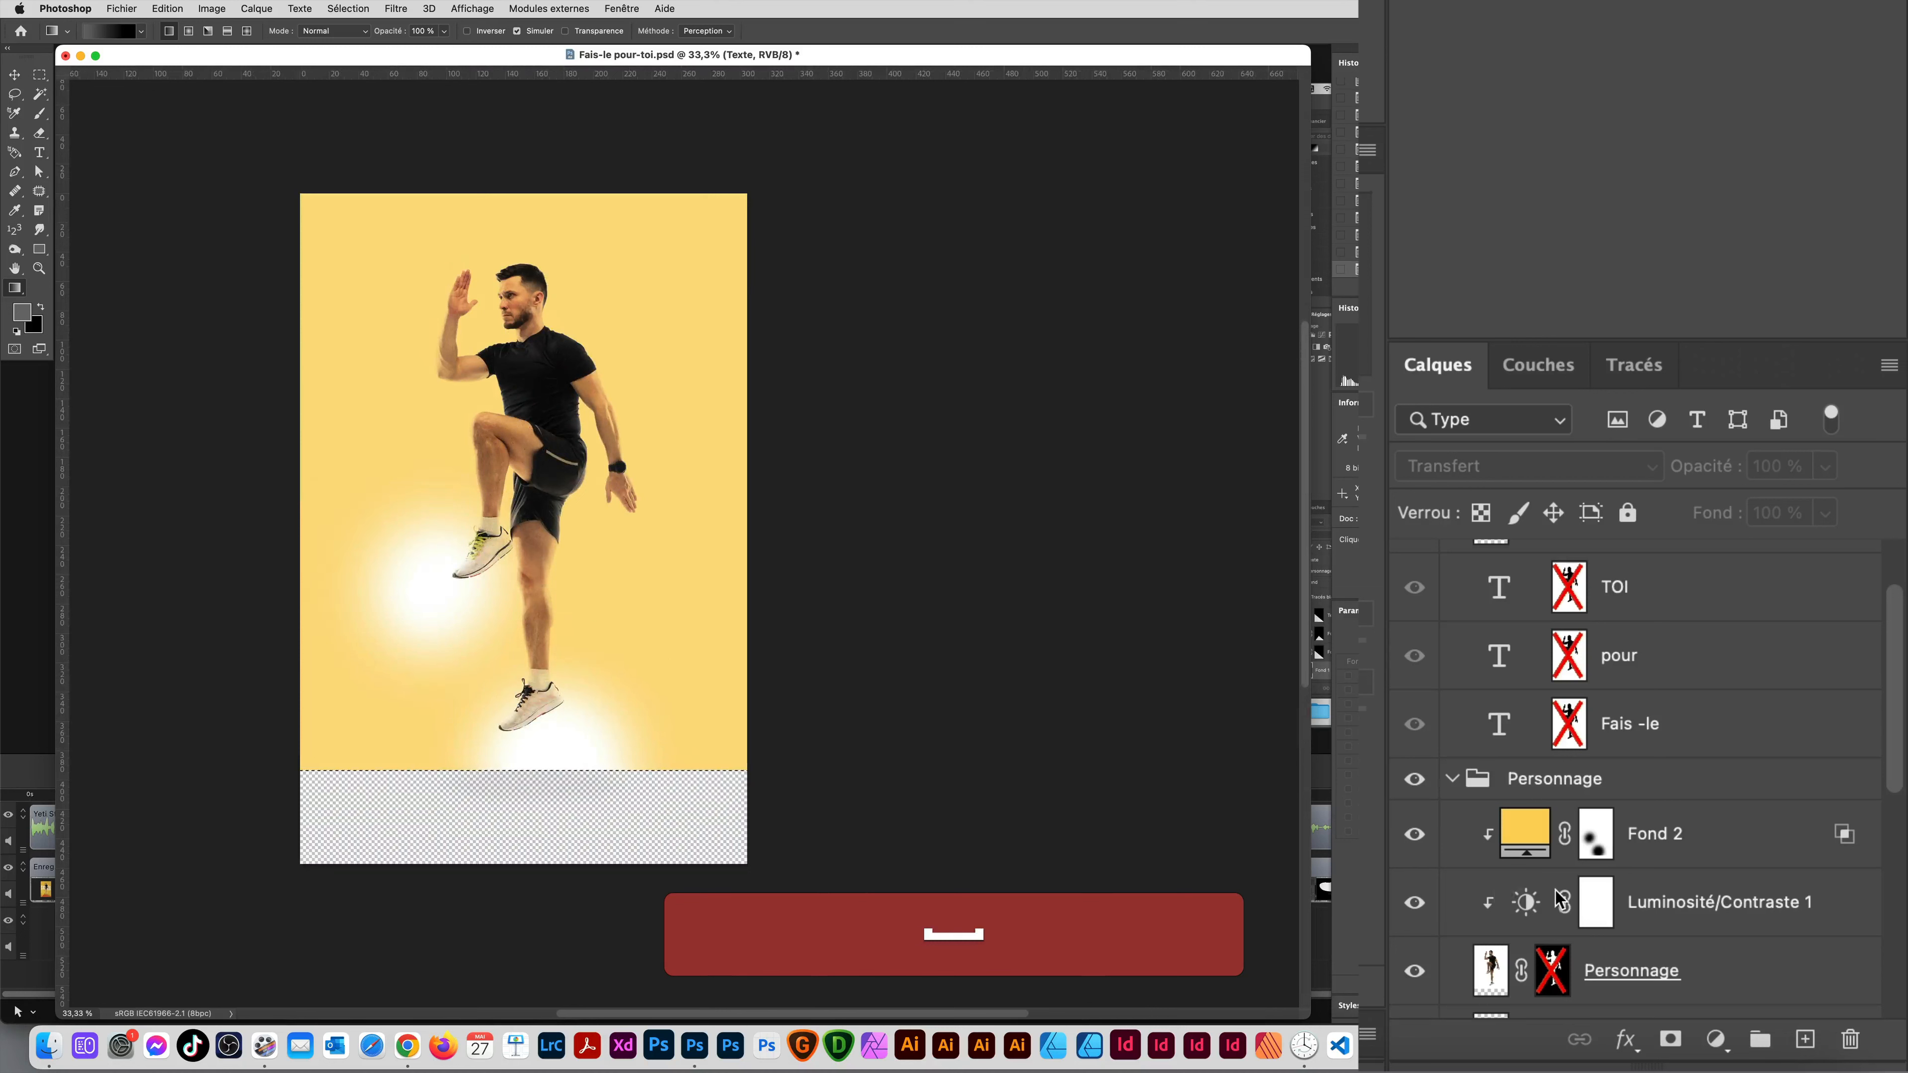
left_click(1415, 834)
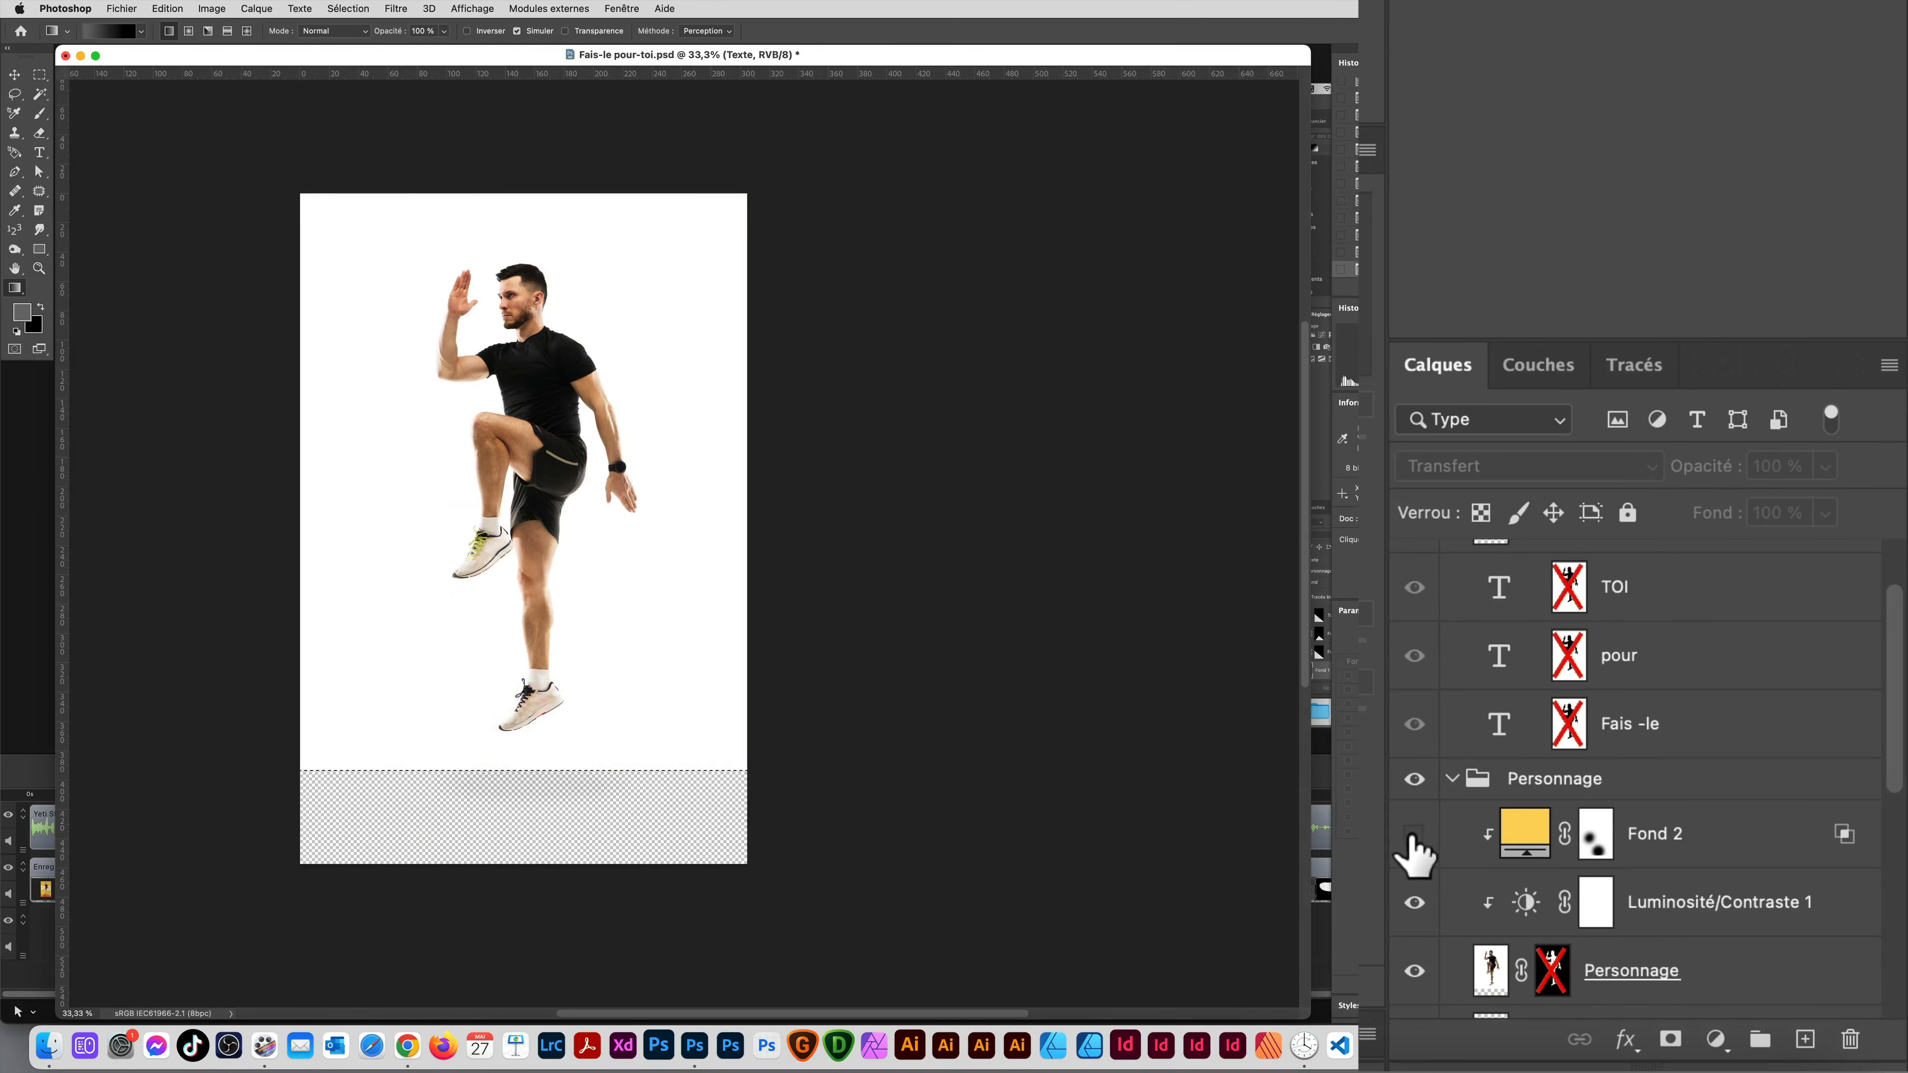
left_click(1415, 833)
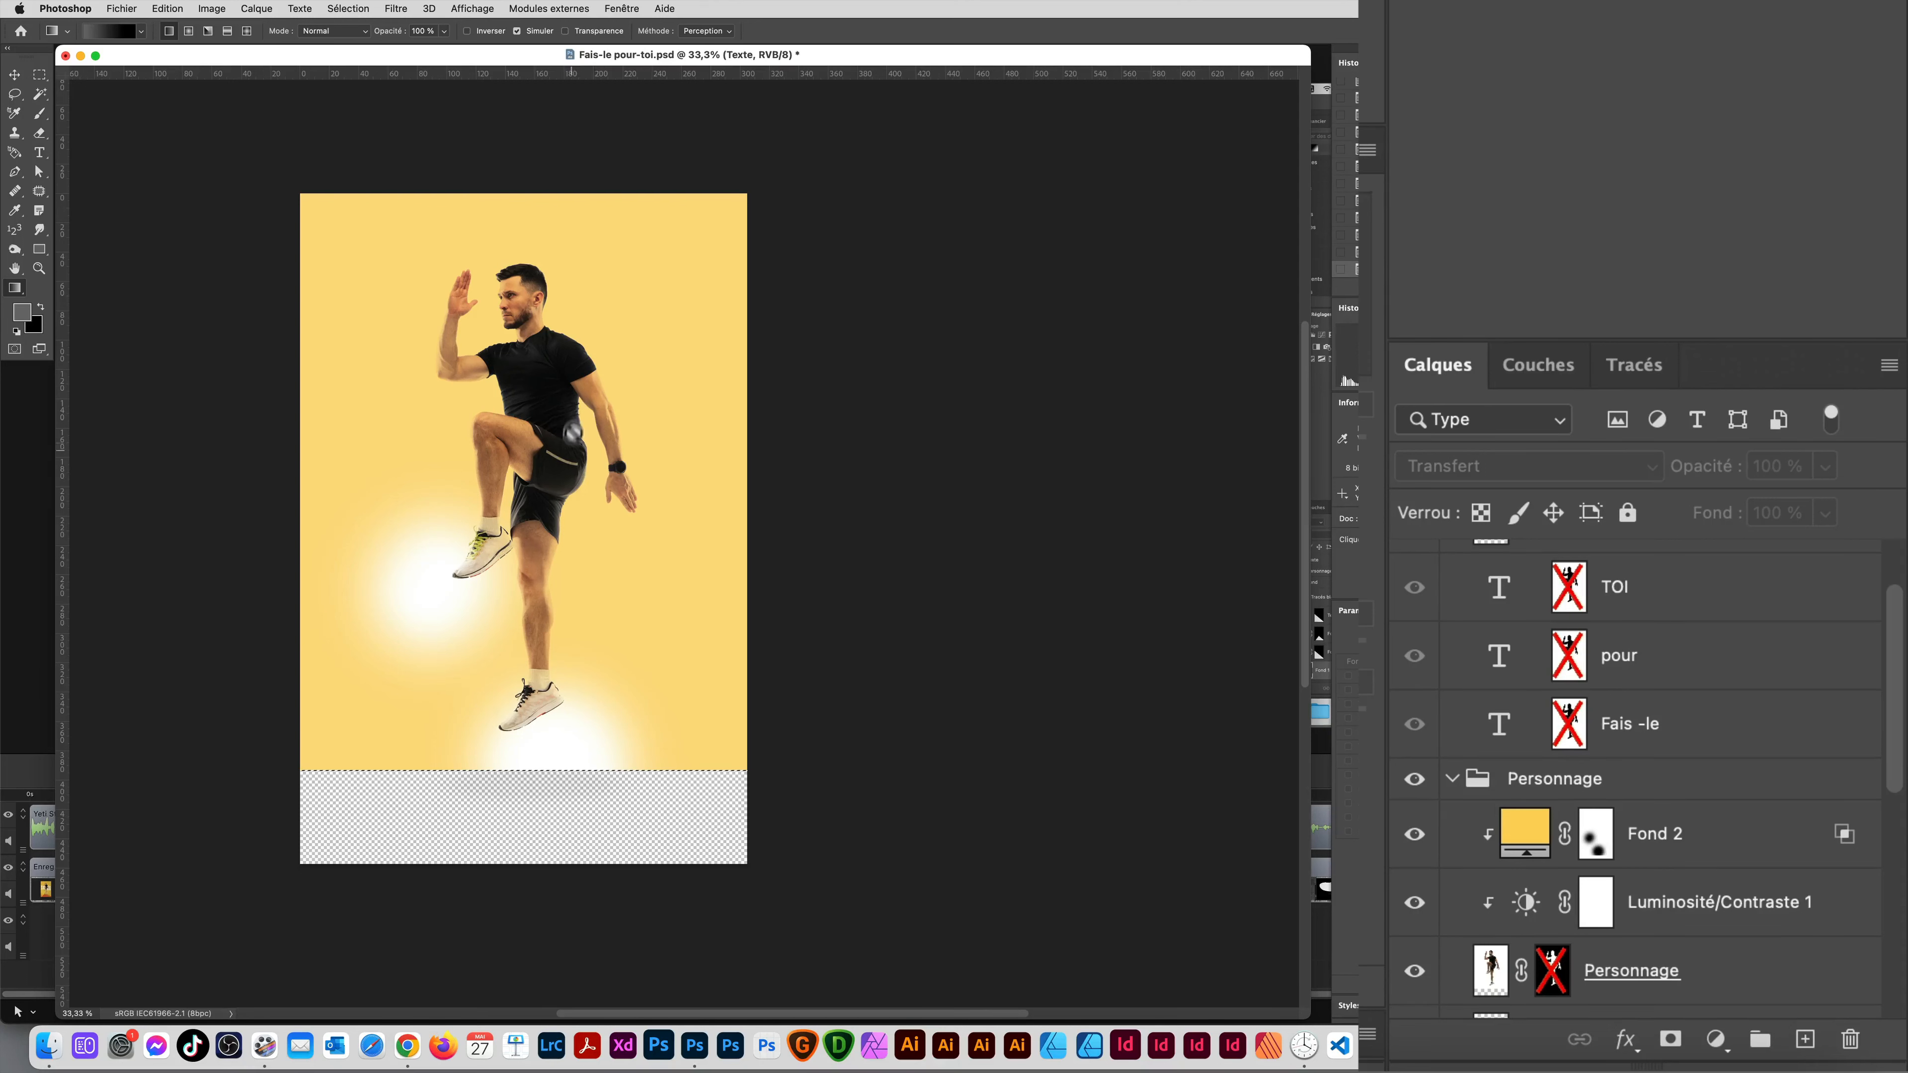
Step: Re-enable the Personnage layer mask and load it as a selection
left_click(1549, 969, "shift")
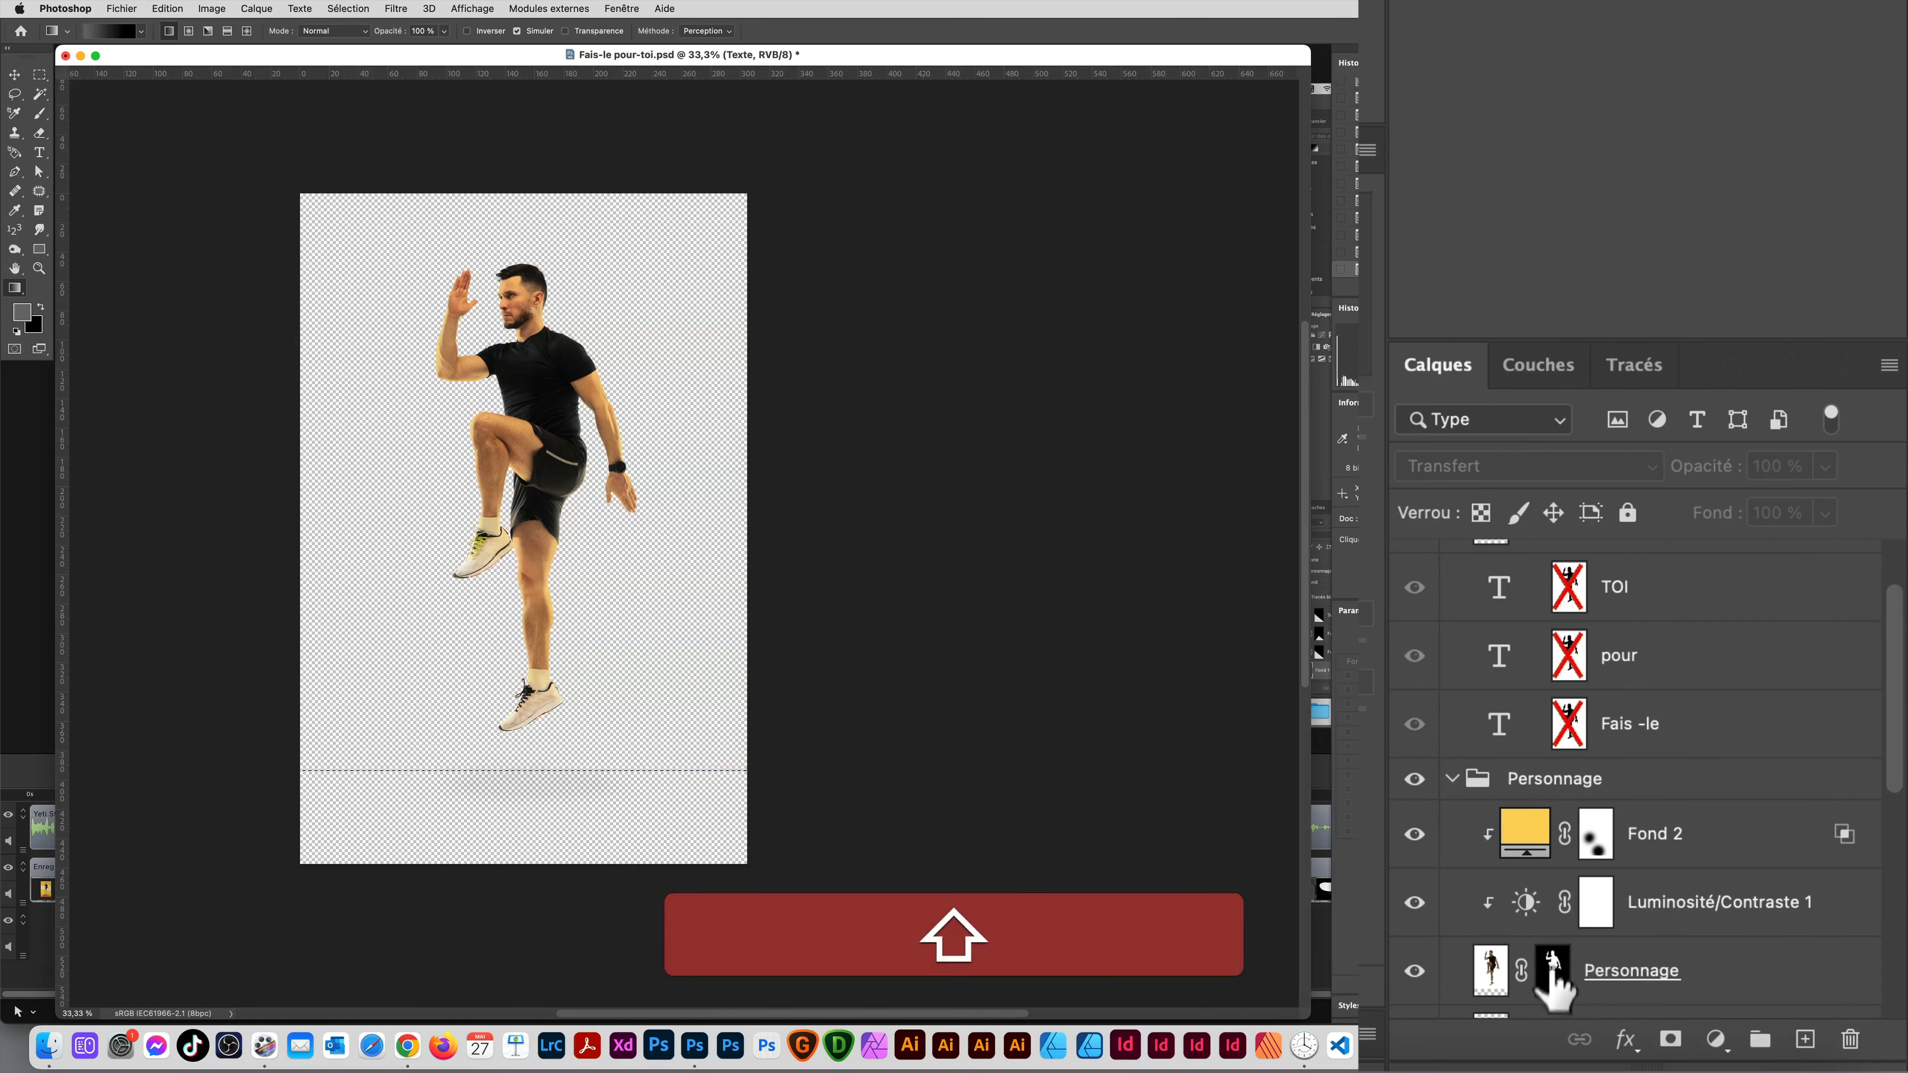
left_click(1546, 971, "shift+super")
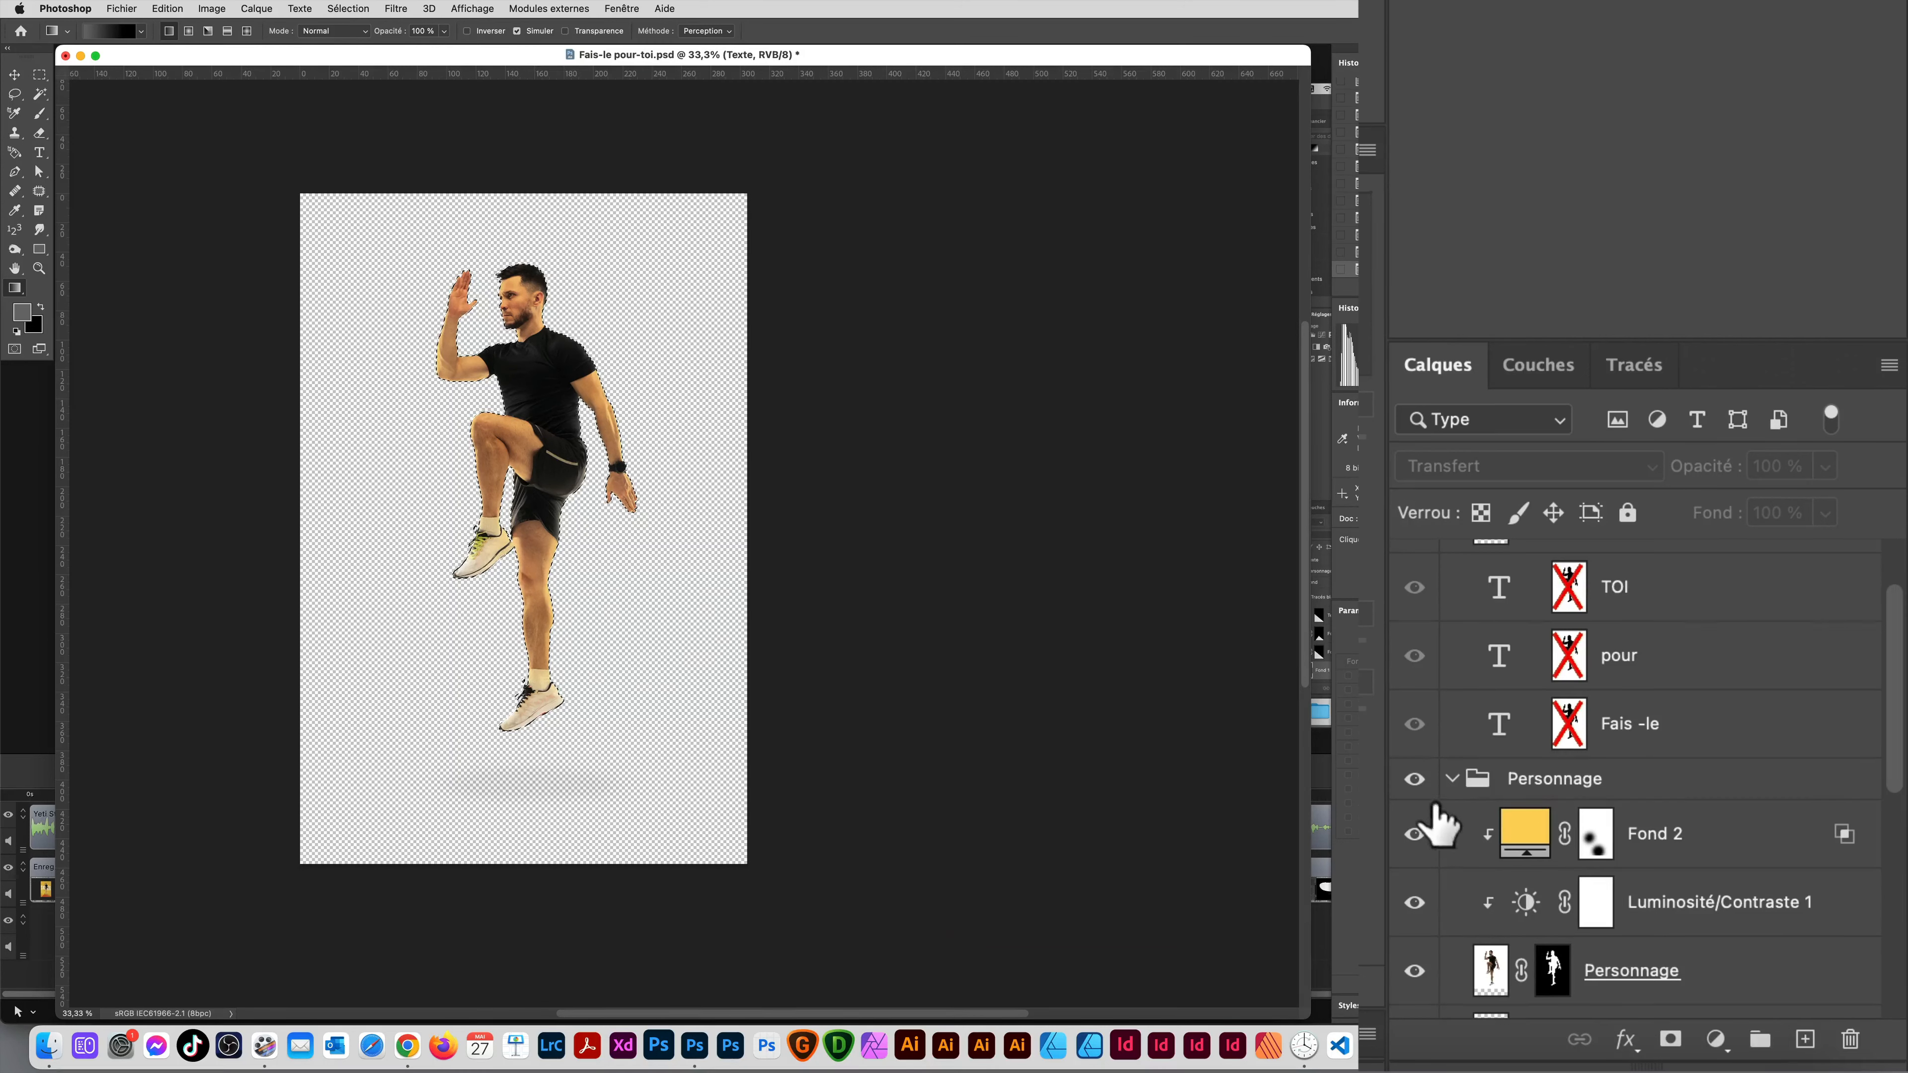
Step: Select the TOI text layer and show the Texte group
scroll(1480, 740, "up", 2)
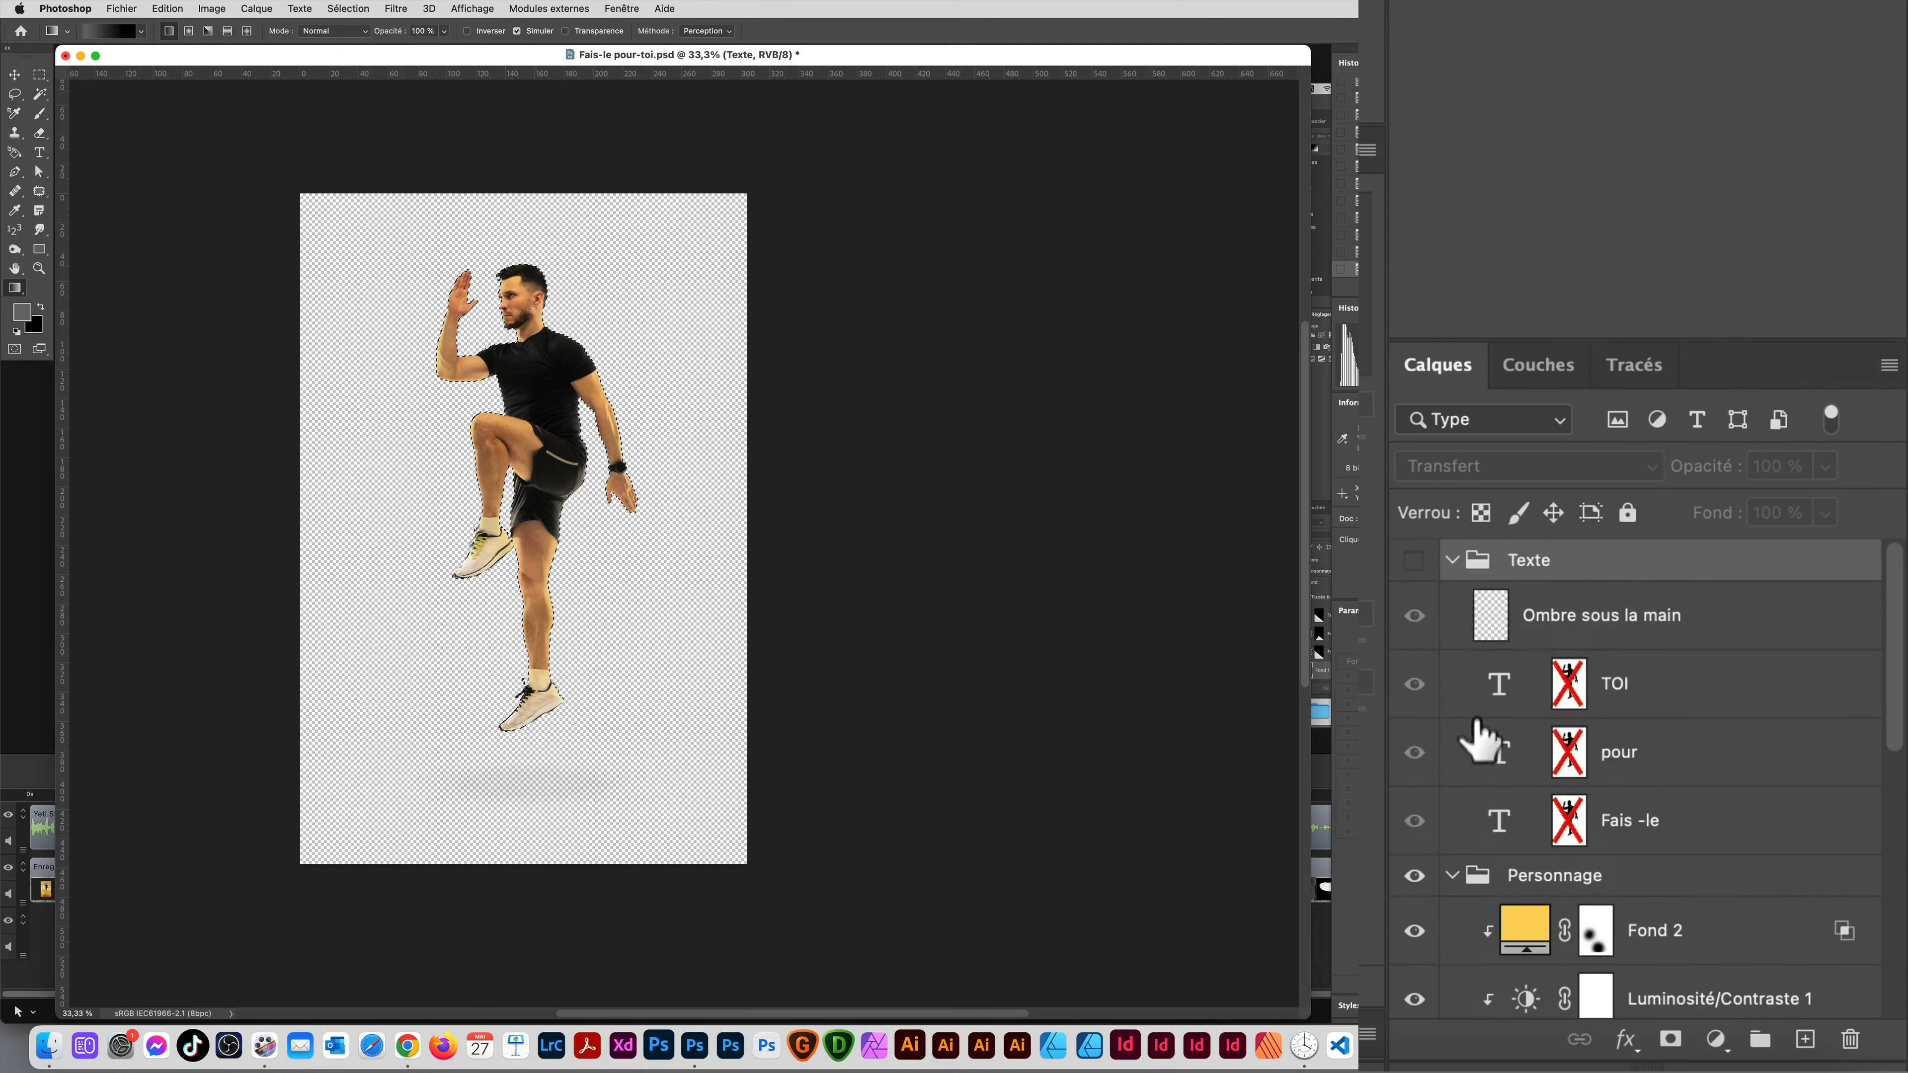
left_click(1505, 699)
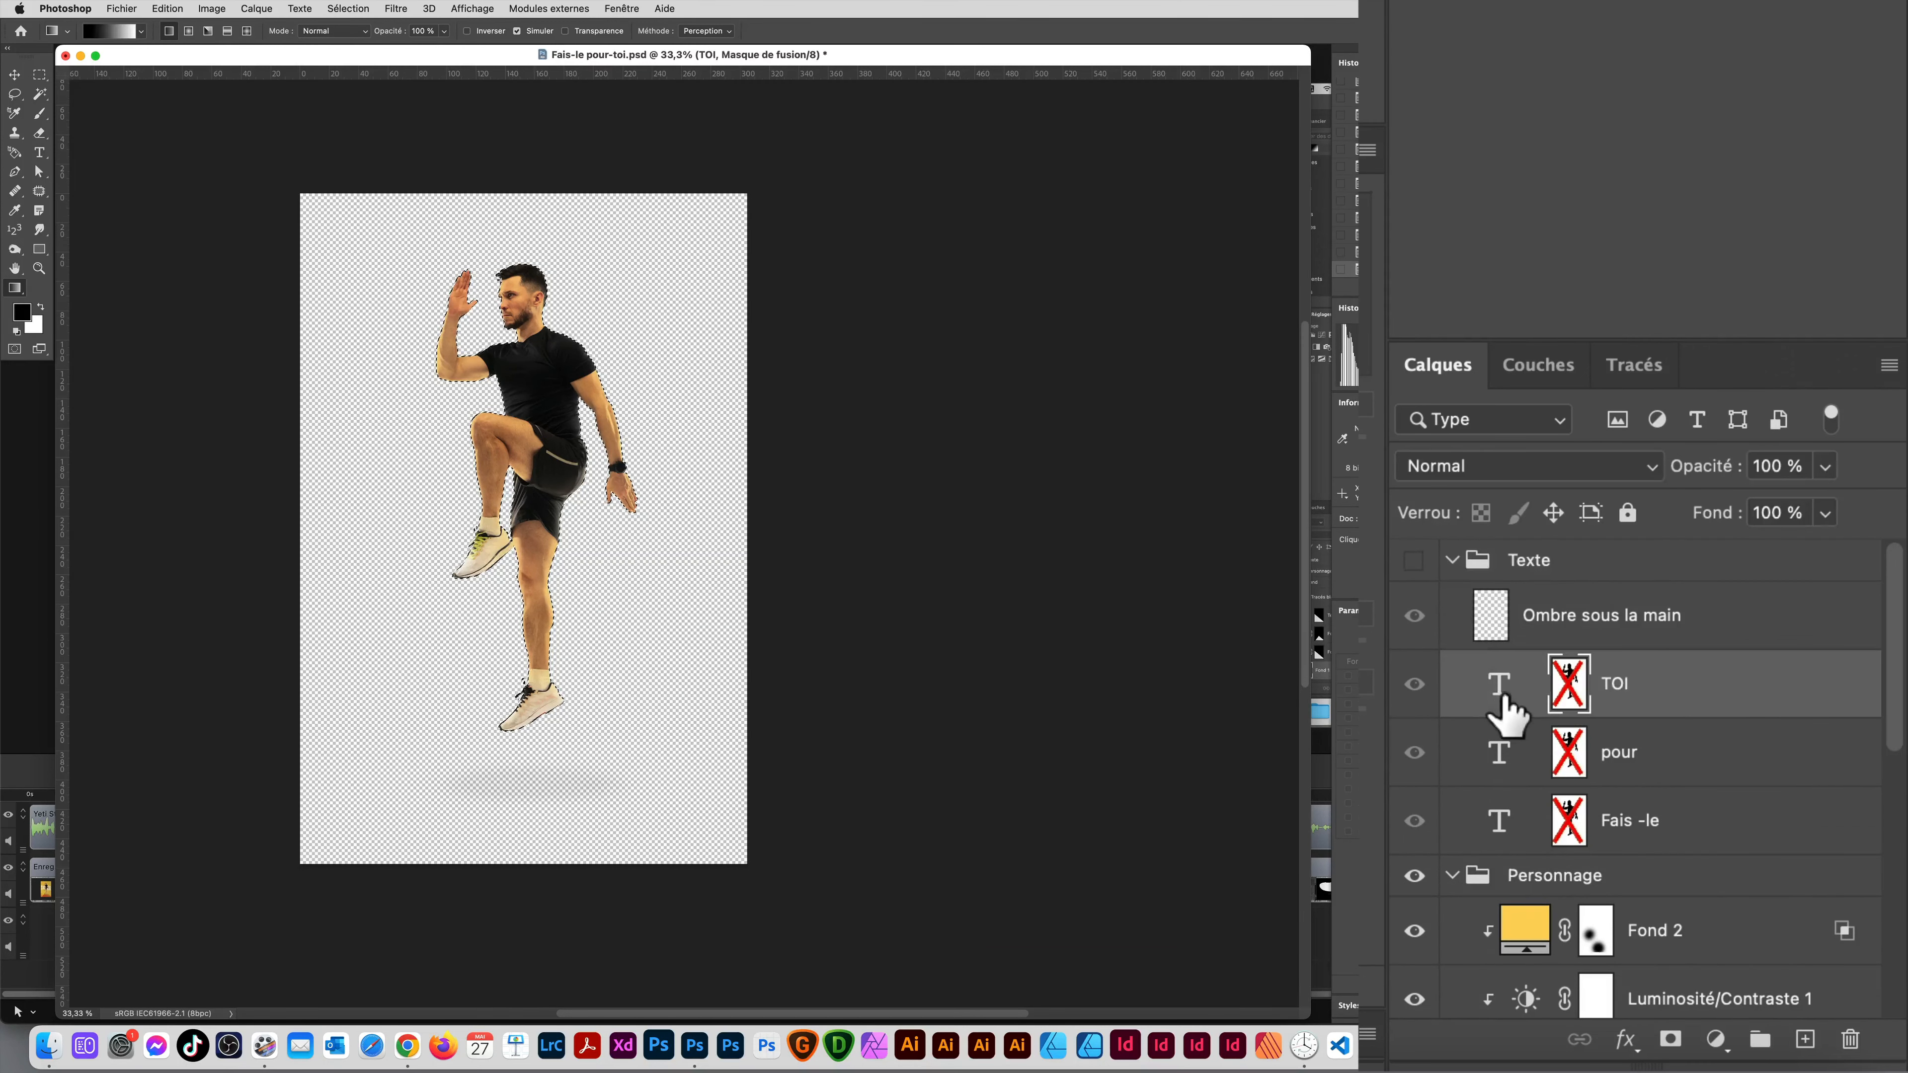
left_click(1414, 560)
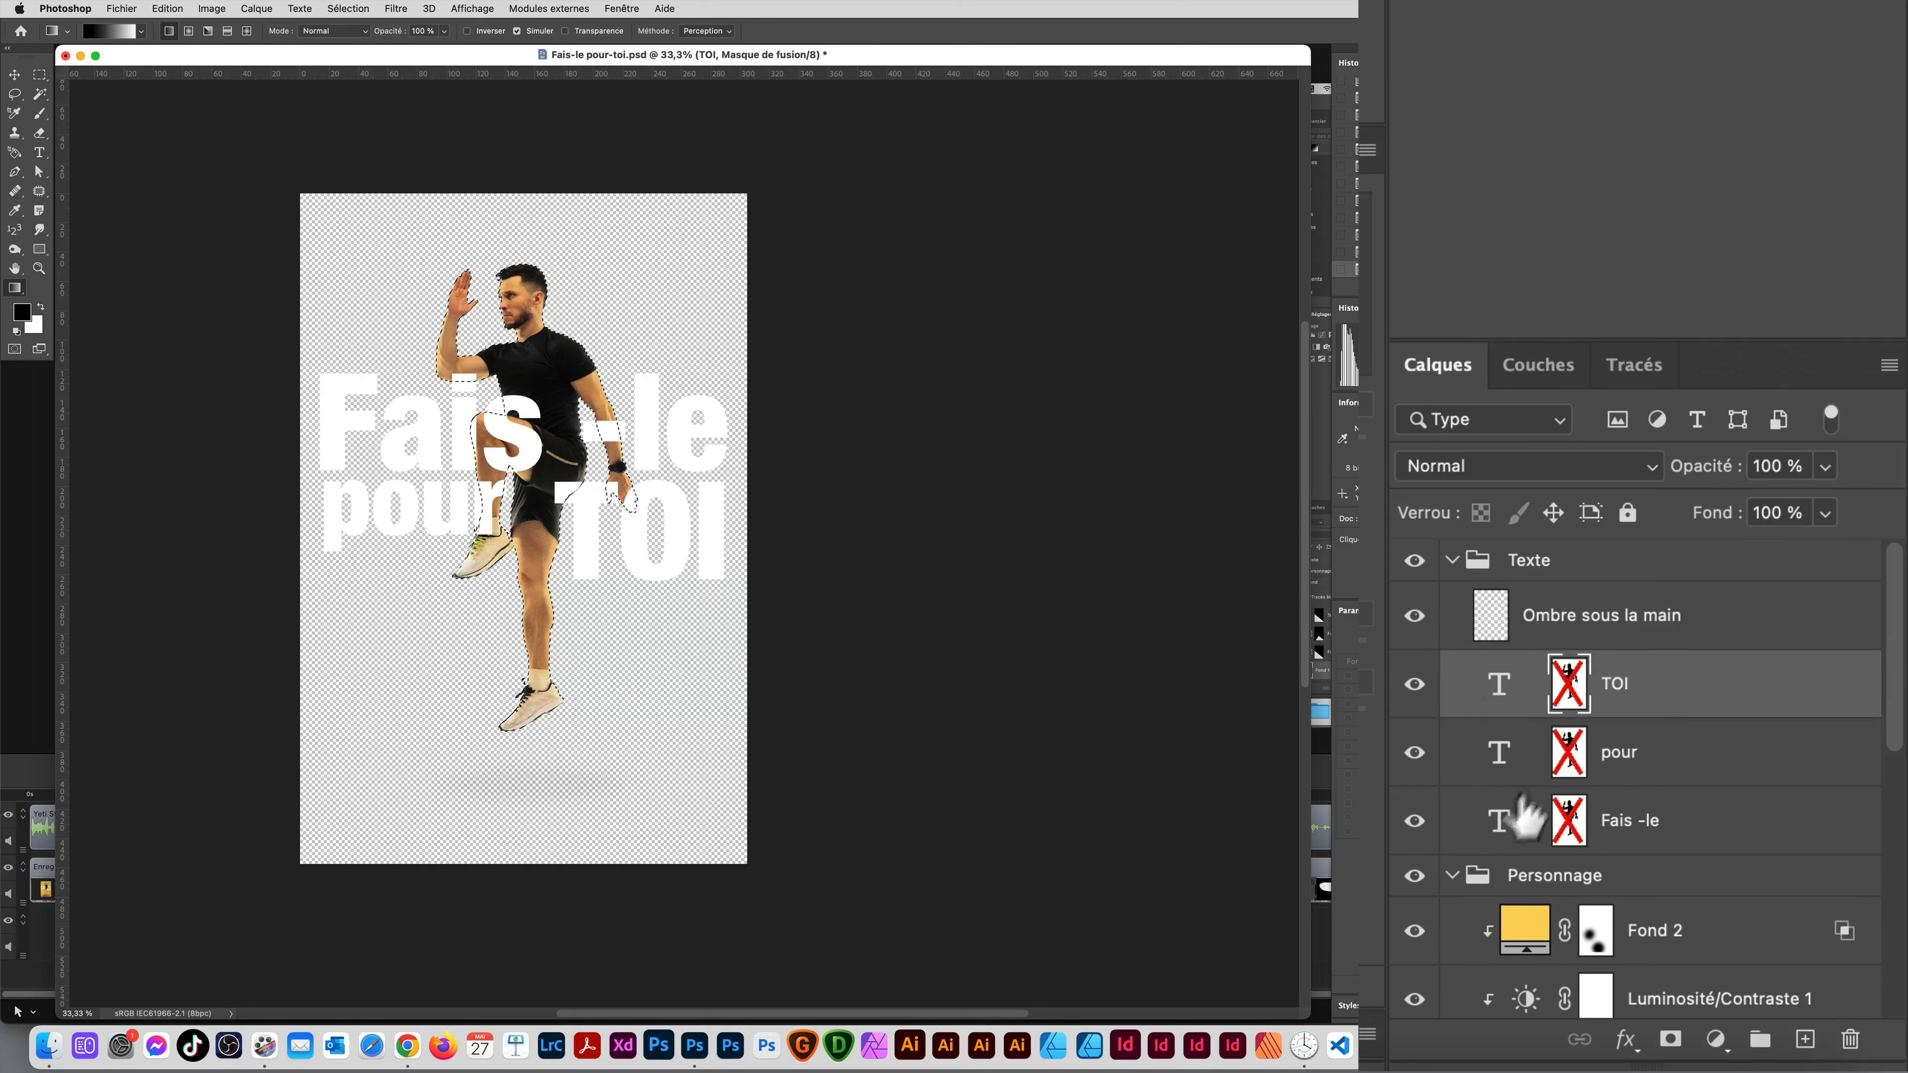
Step: Hide the Personnage group and clear the current selection
scroll(1437, 1000, "down", 2)
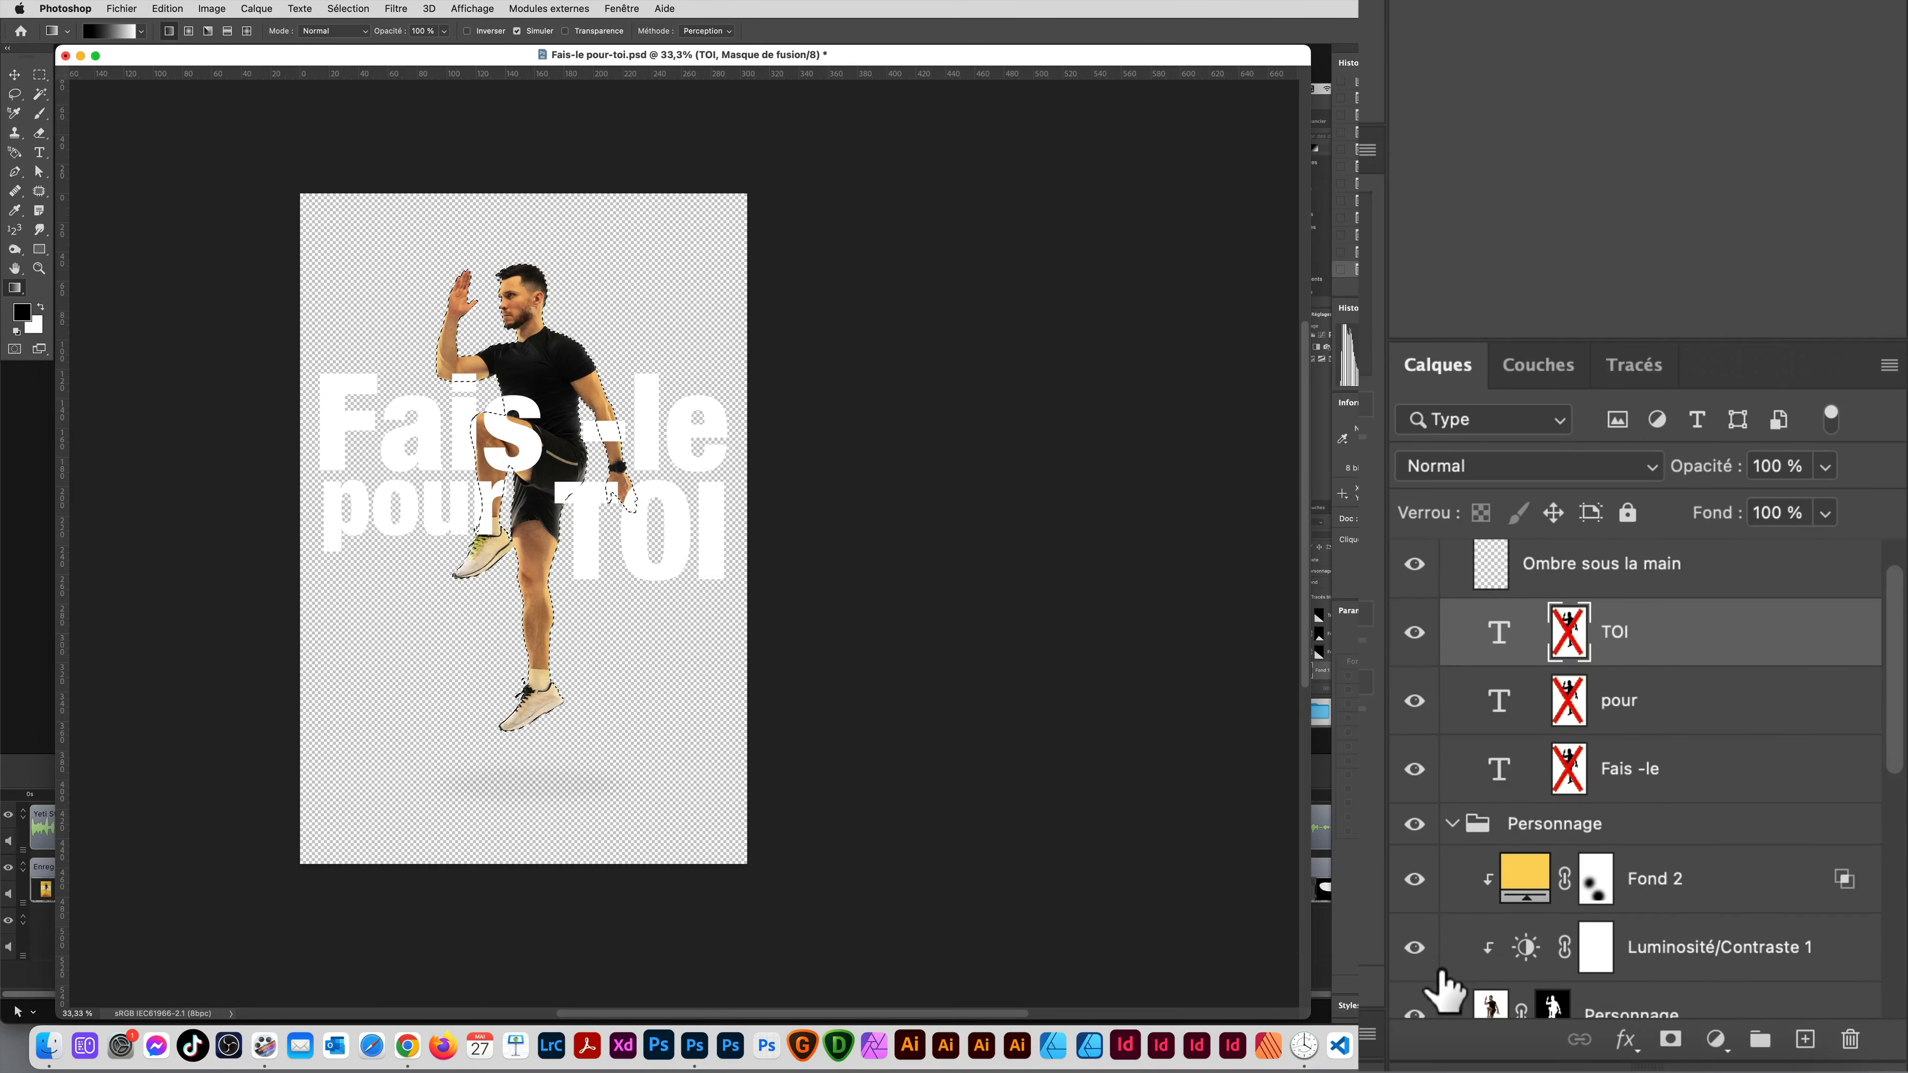
scroll(1514, 940, "down", 1)
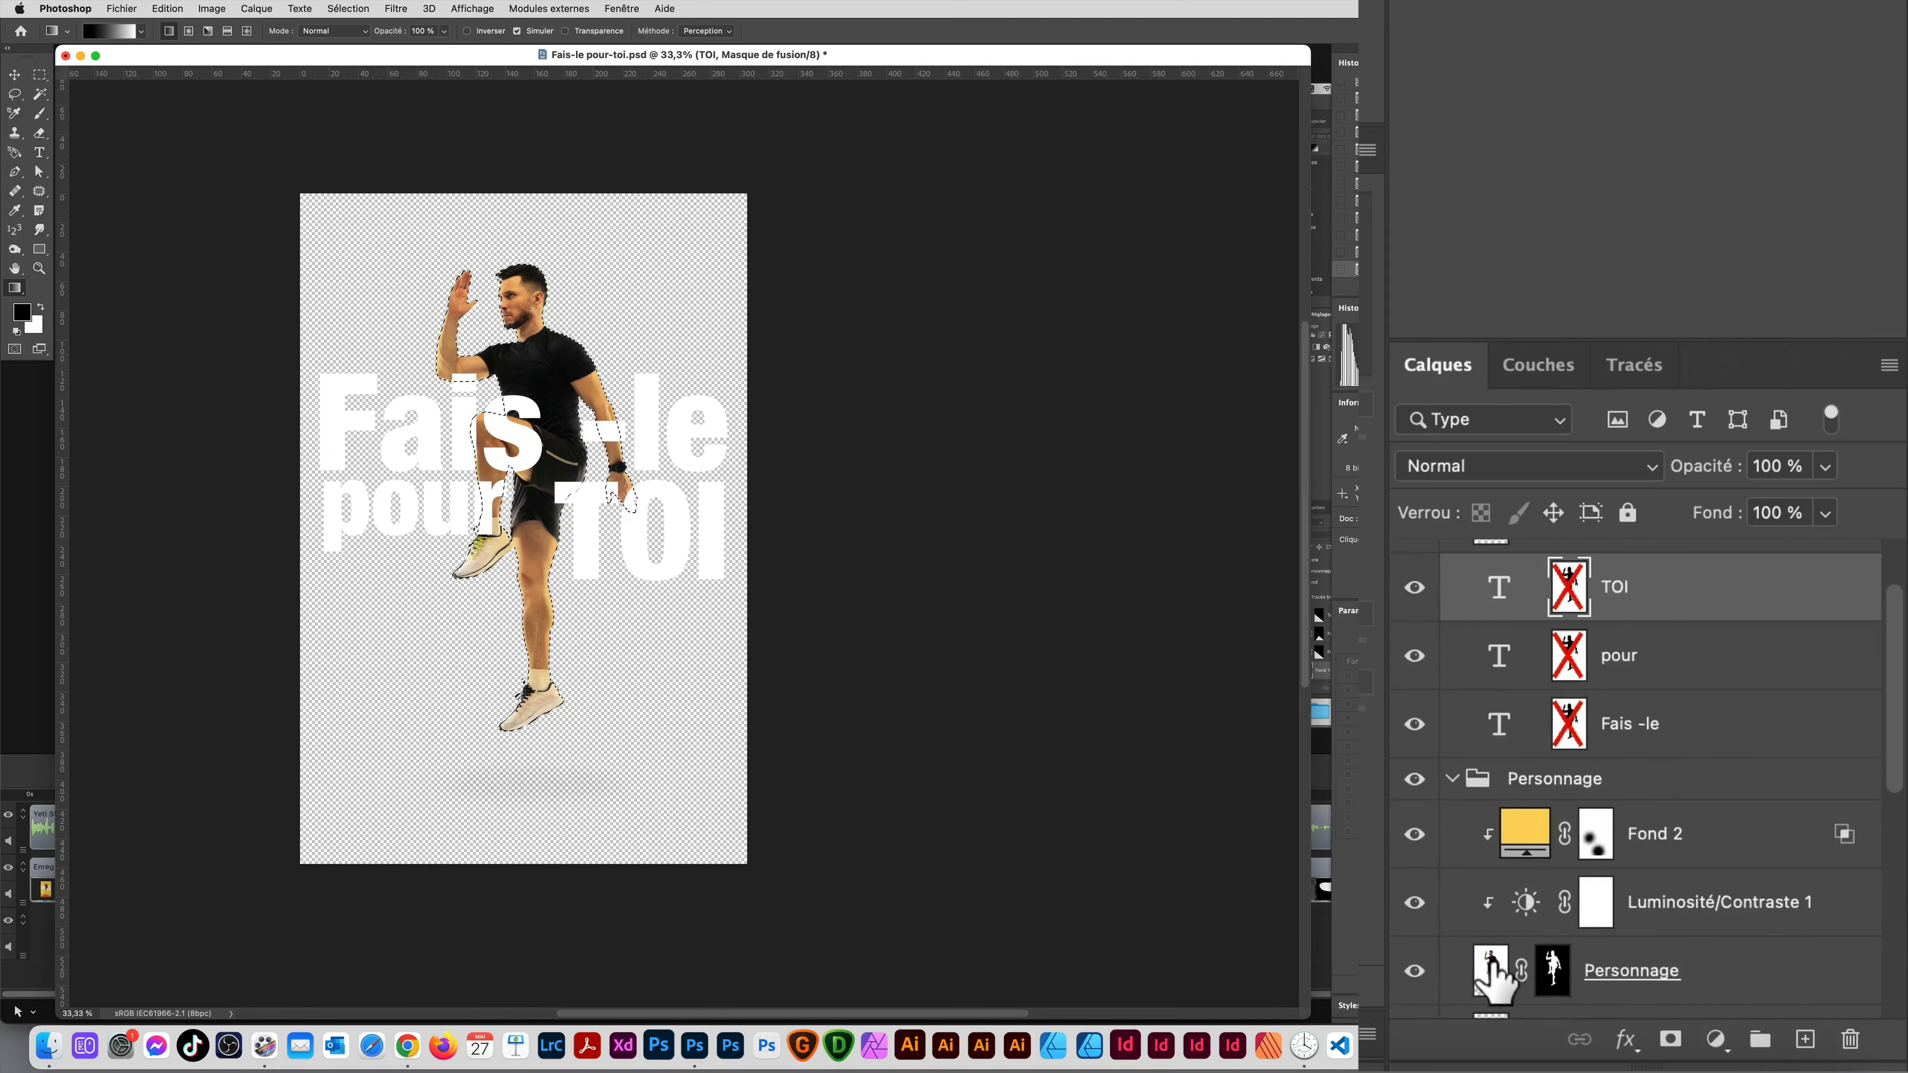
left_click(1413, 780)
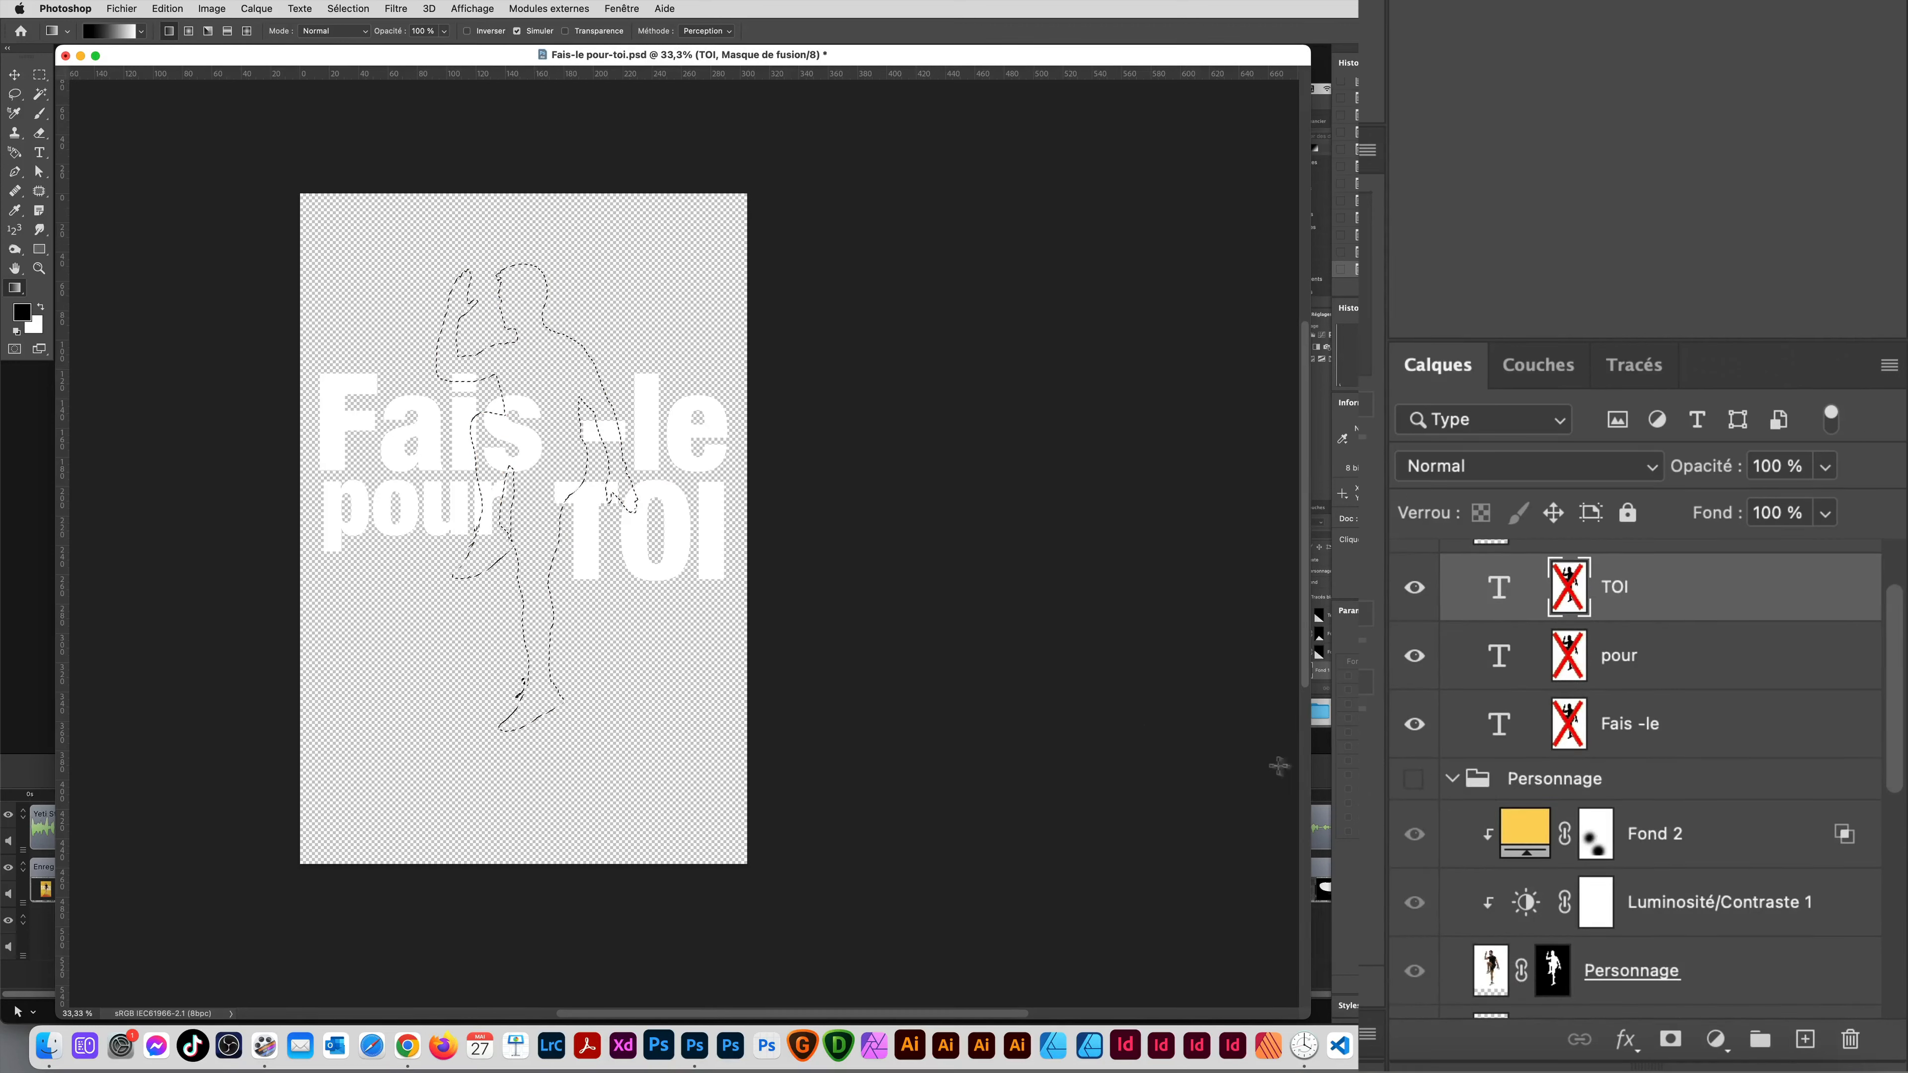
key("super+d")
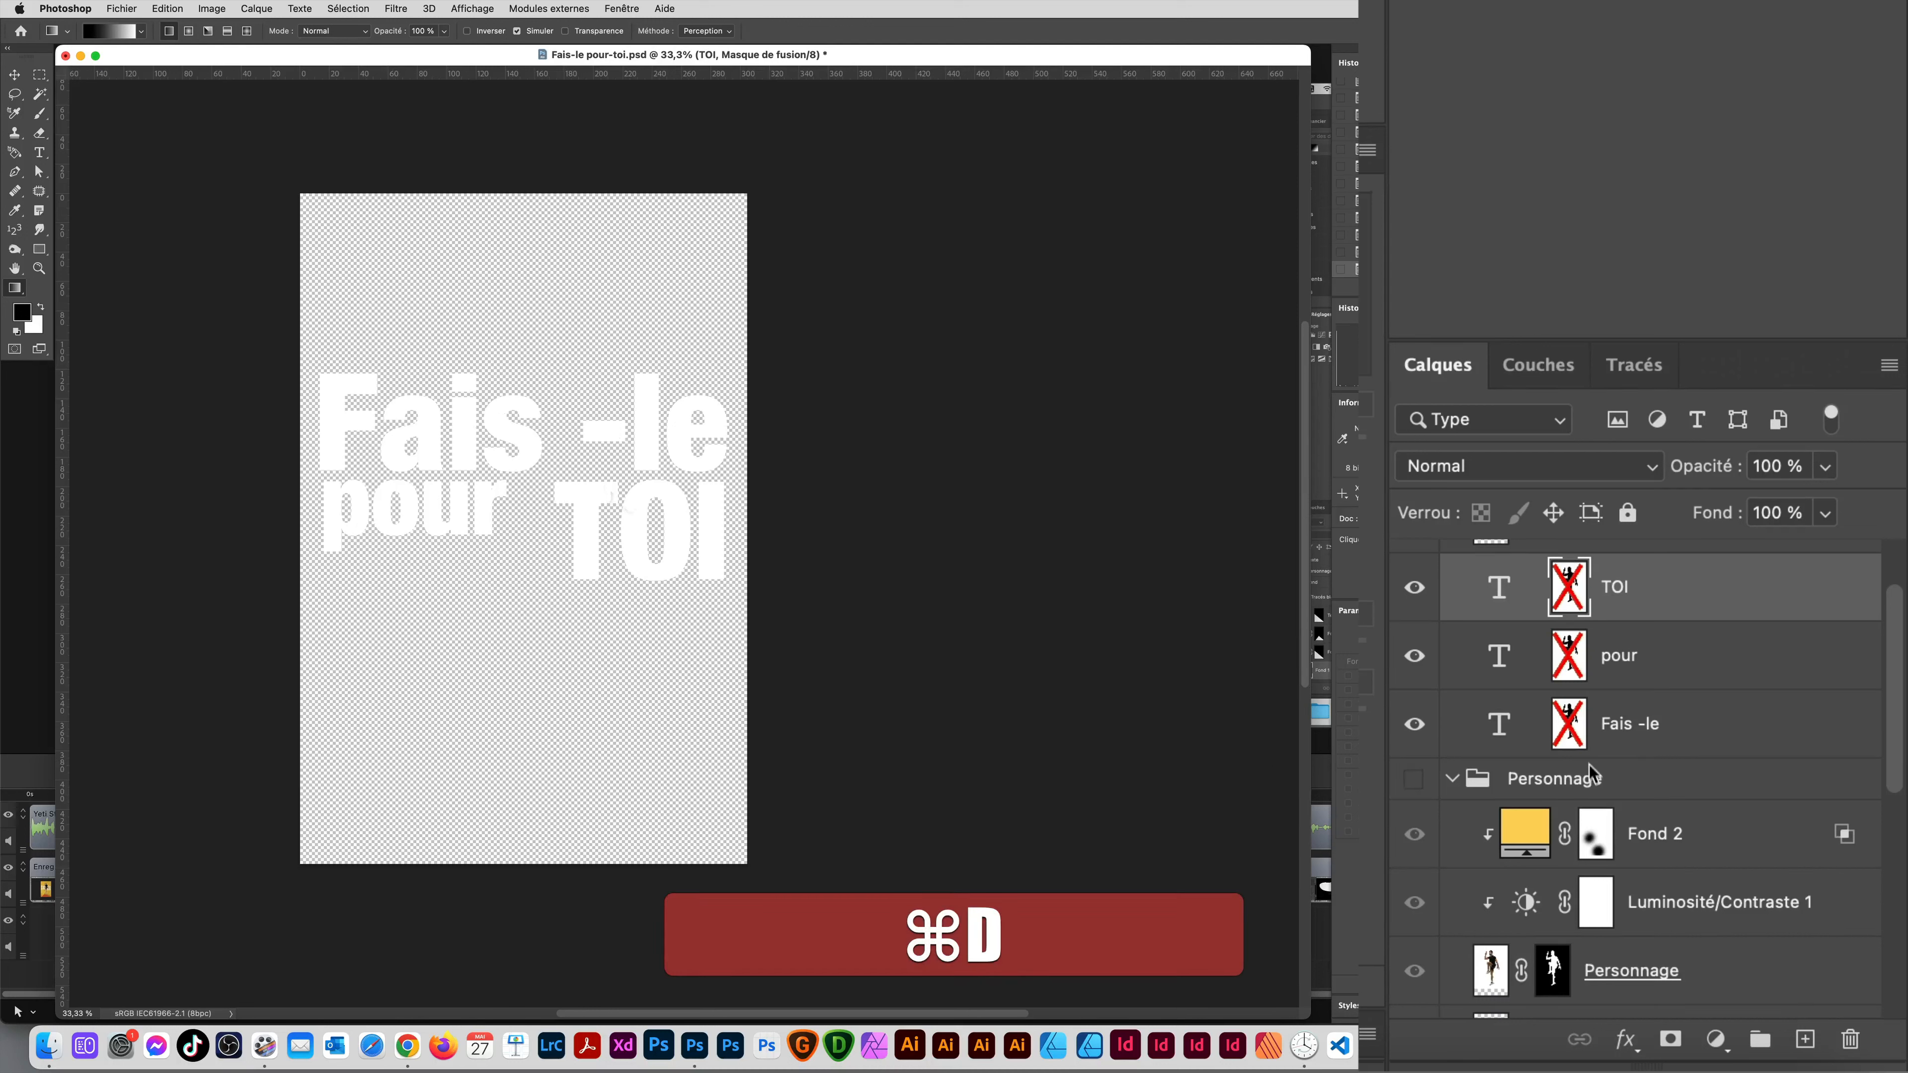
double_click(1496, 590)
left_click(646, 539)
left_click(711, 544, "shift")
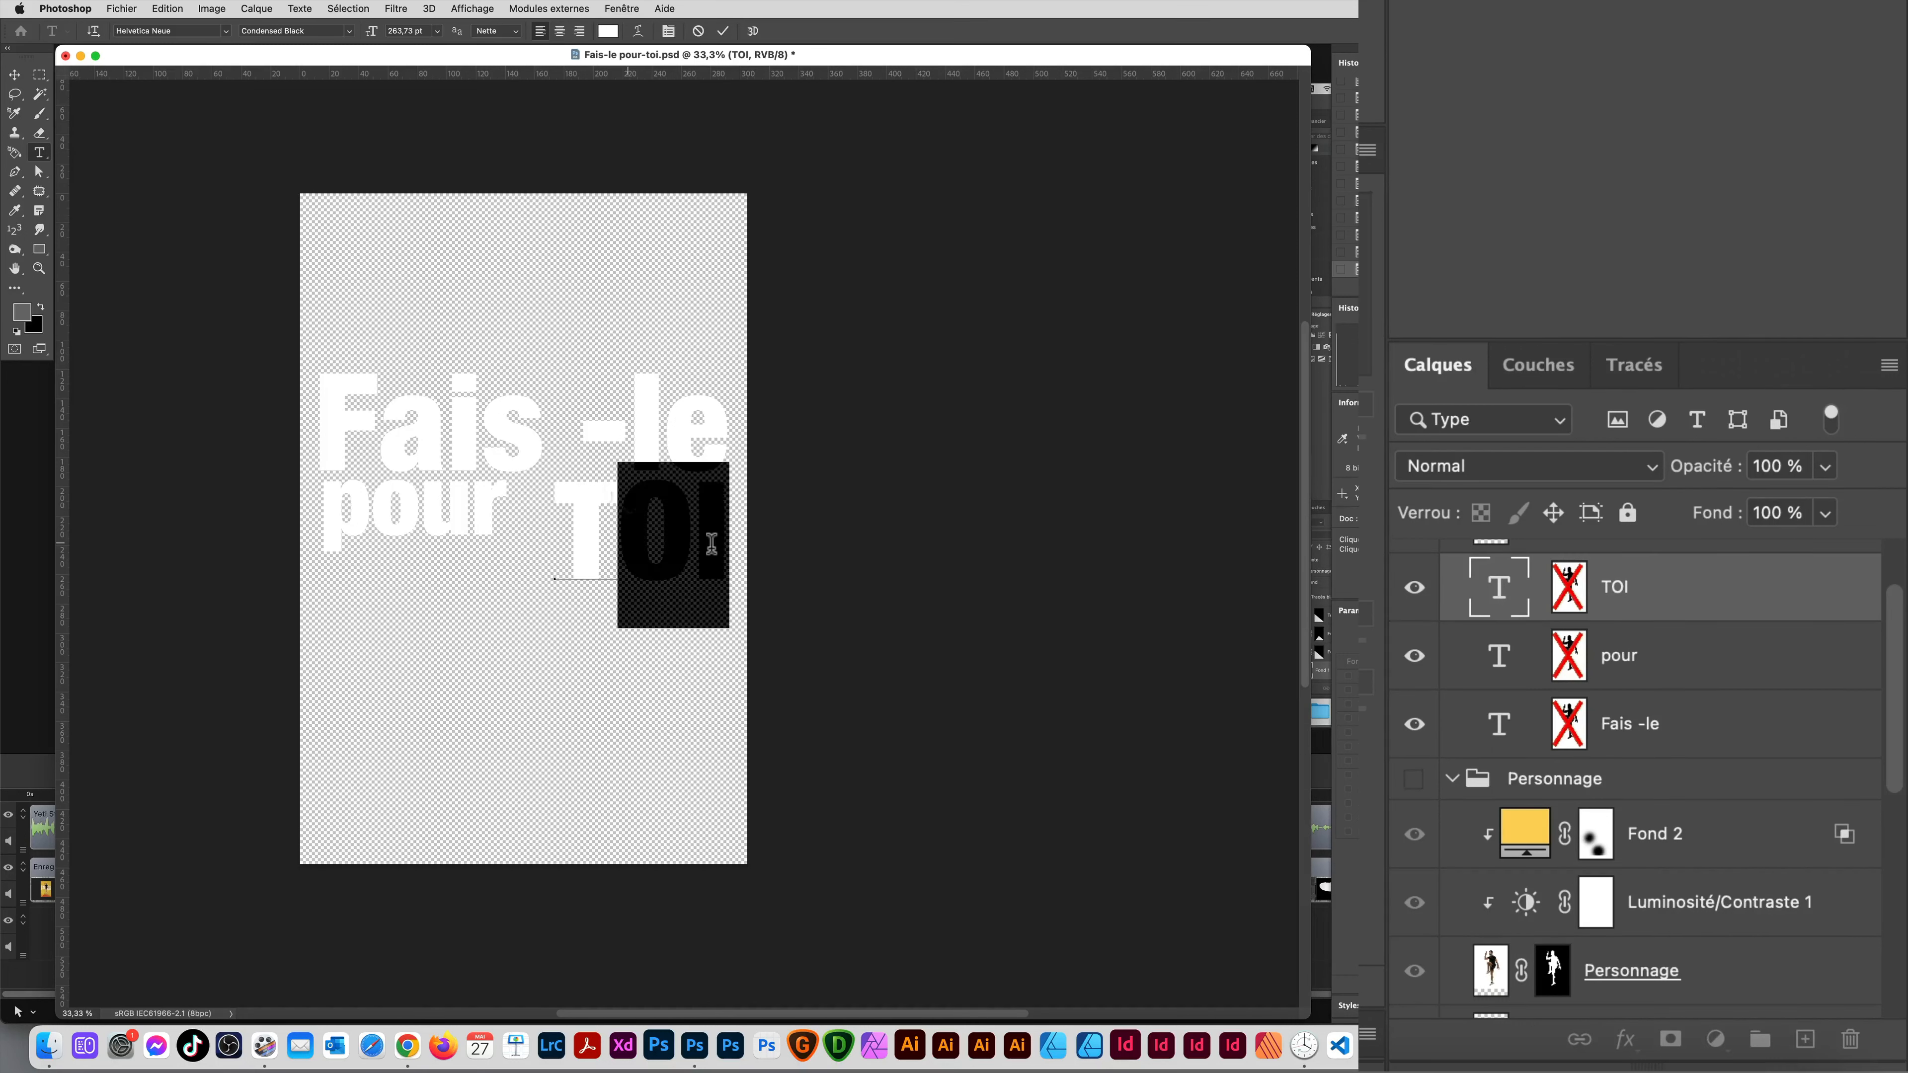
key("Escape")
key("g")
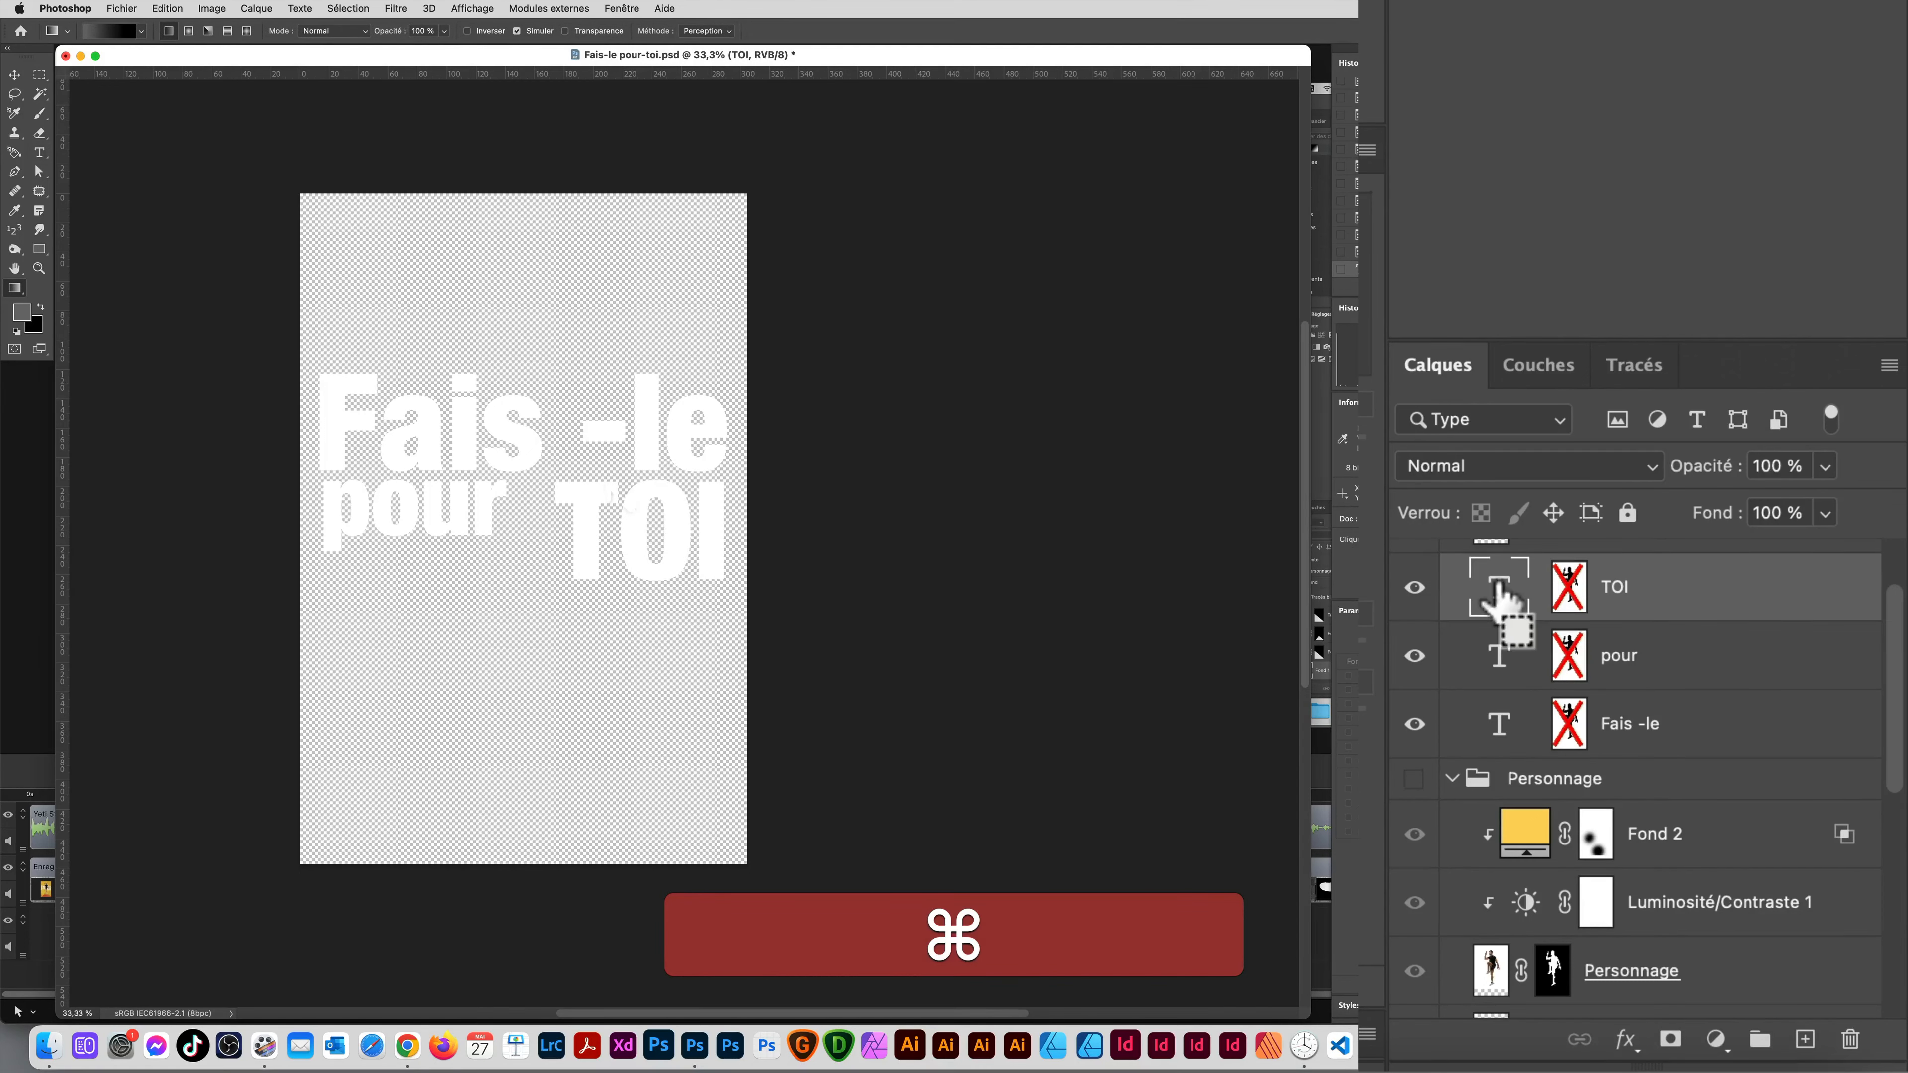
Step: Load the TOI text layer's shape as a selection and hide the Ombre sous la main layer
left_click(1508, 608, "super")
left_click_drag(508, 459, 827, 612)
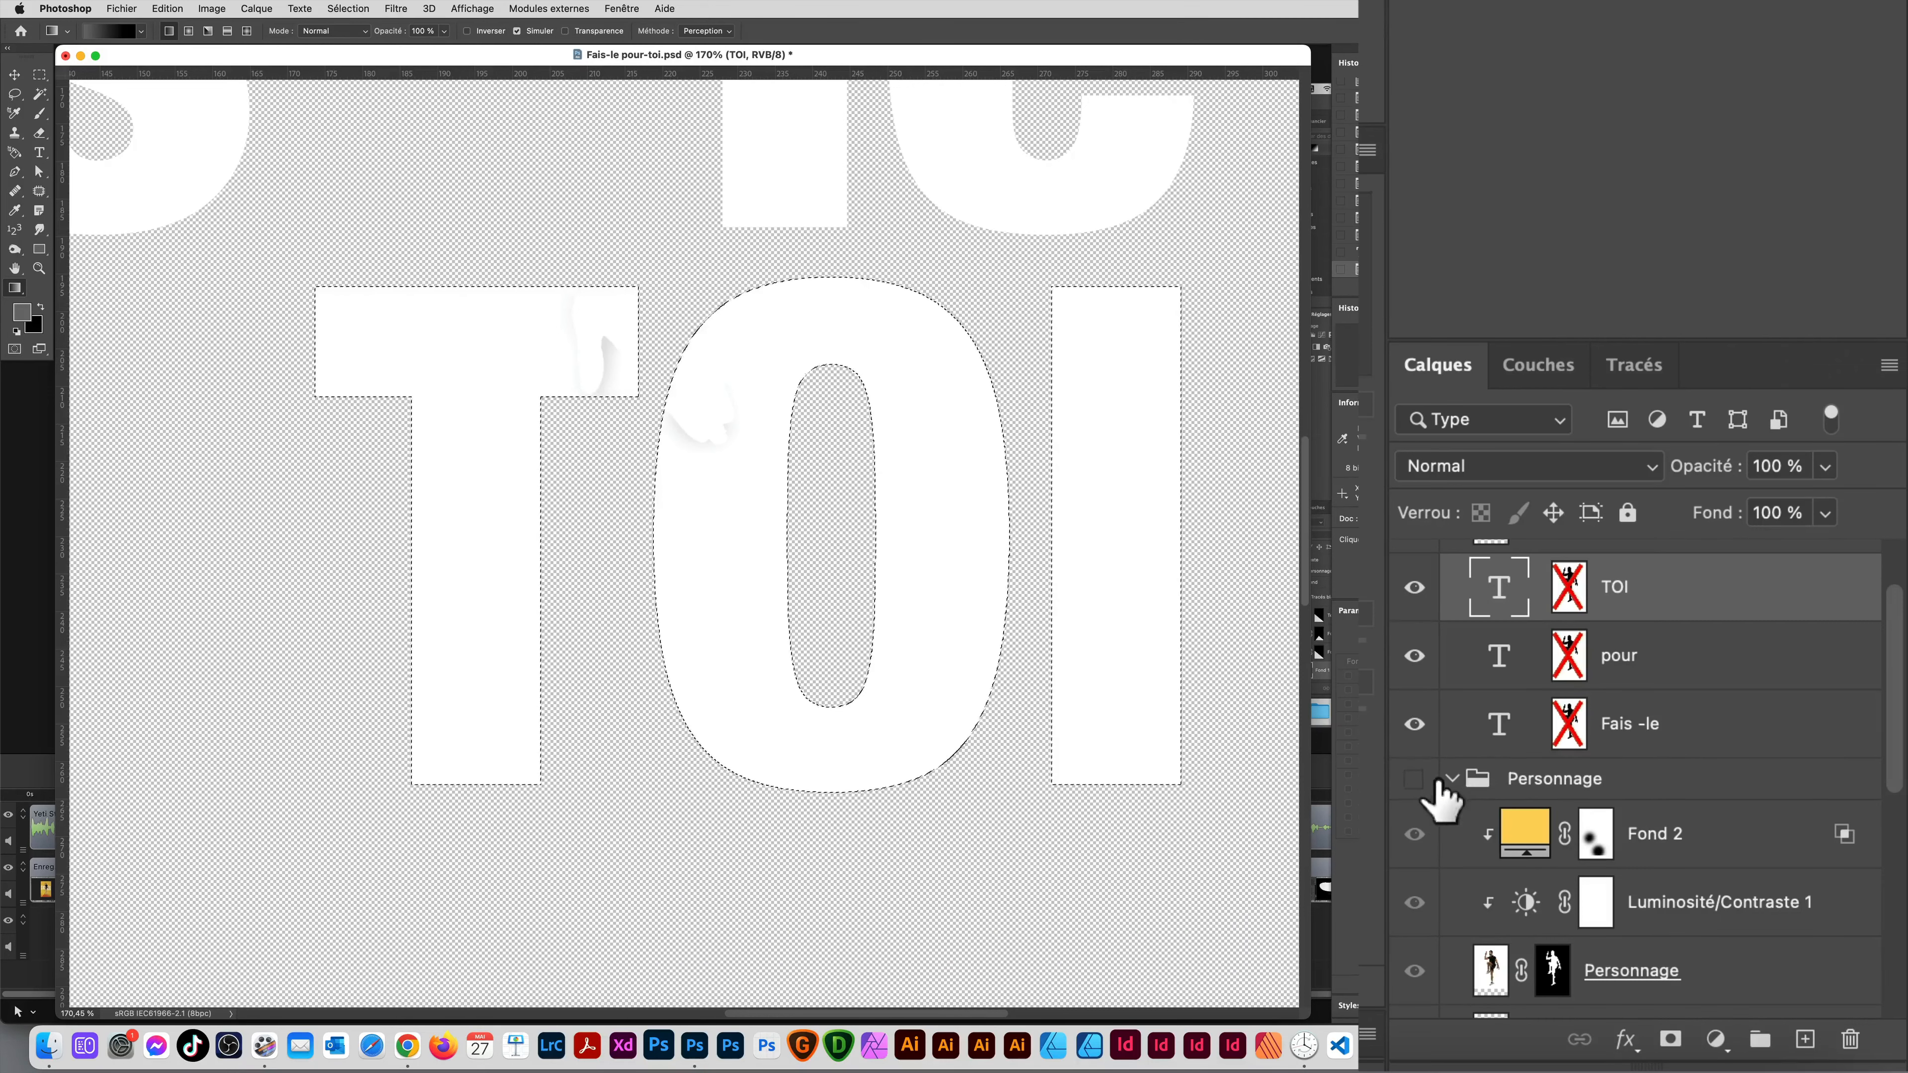
scroll(1536, 782, "up", 1)
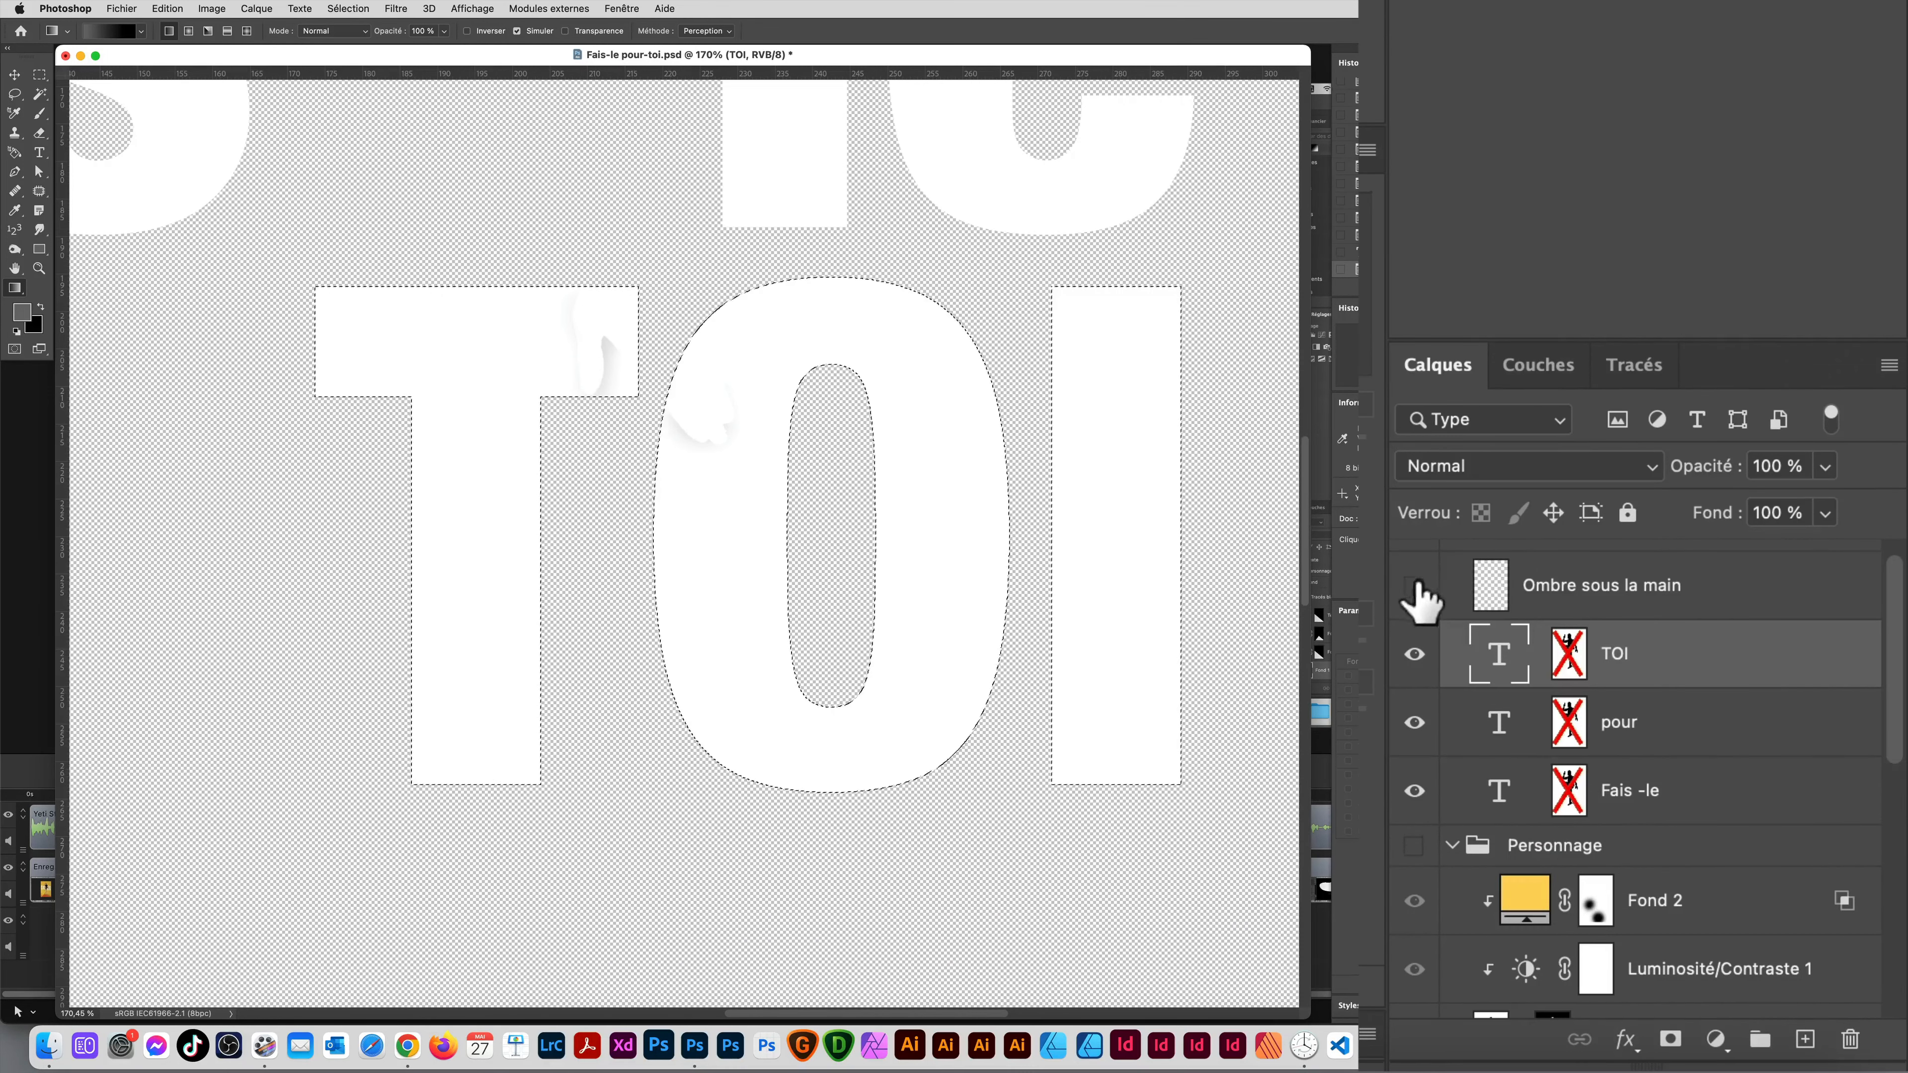
left_click(1414, 586)
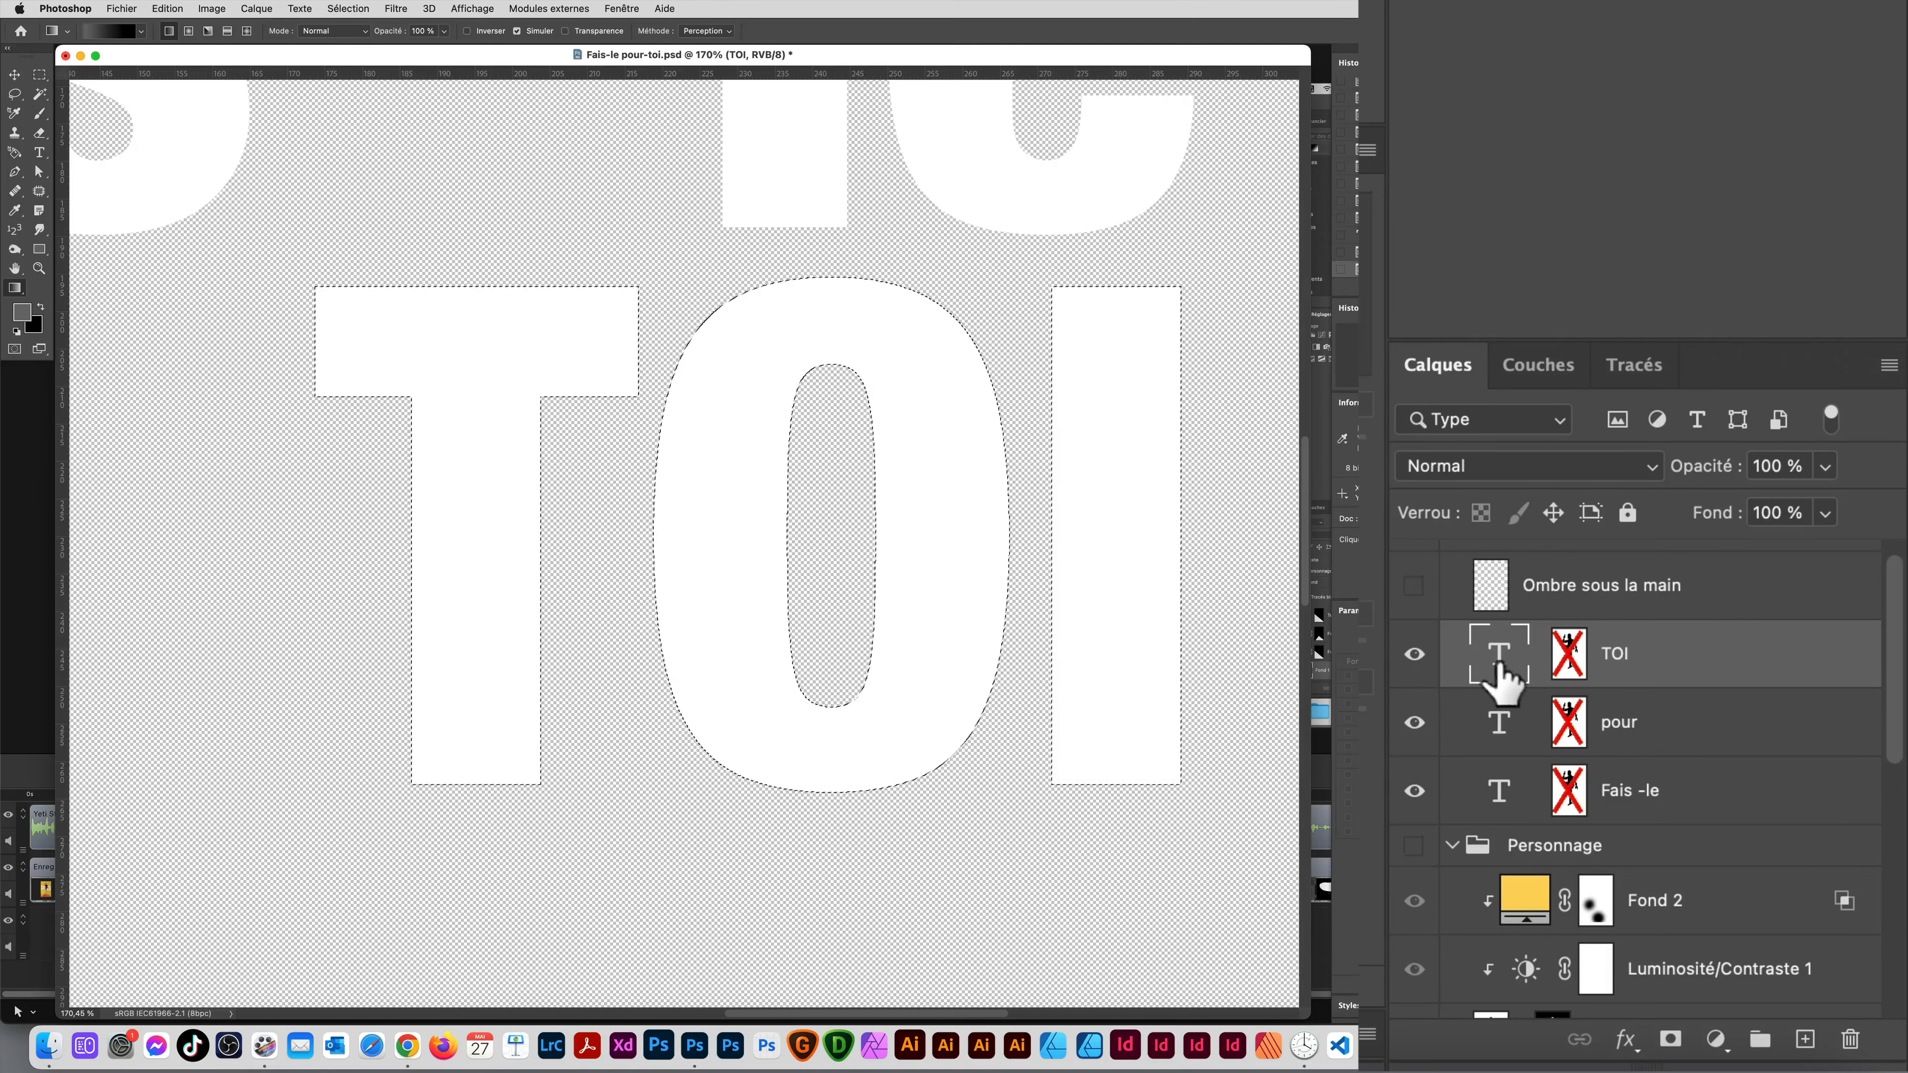
Step: Load the Fais -le and pour text shapes as selections in turn, combine them, and clear the selection
left_click(801, 525, "alt")
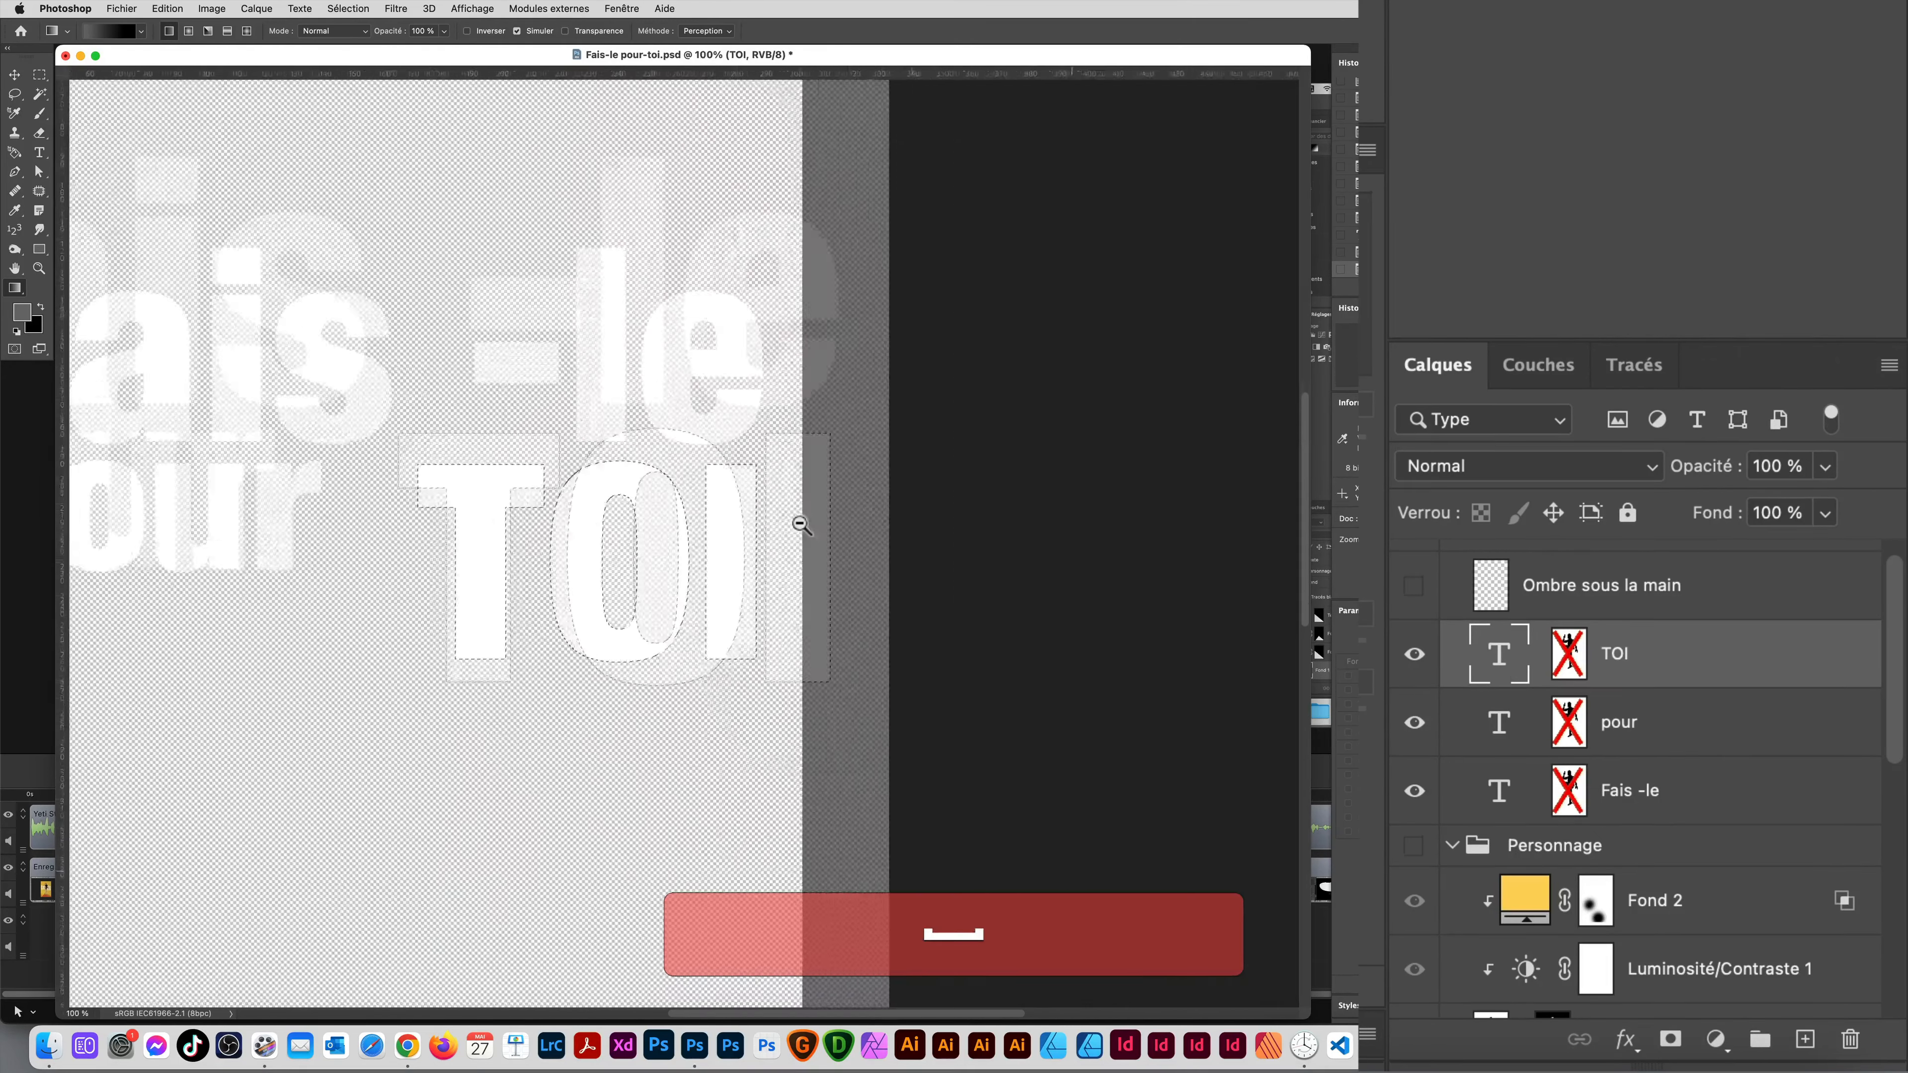
left_click(801, 524, "alt")
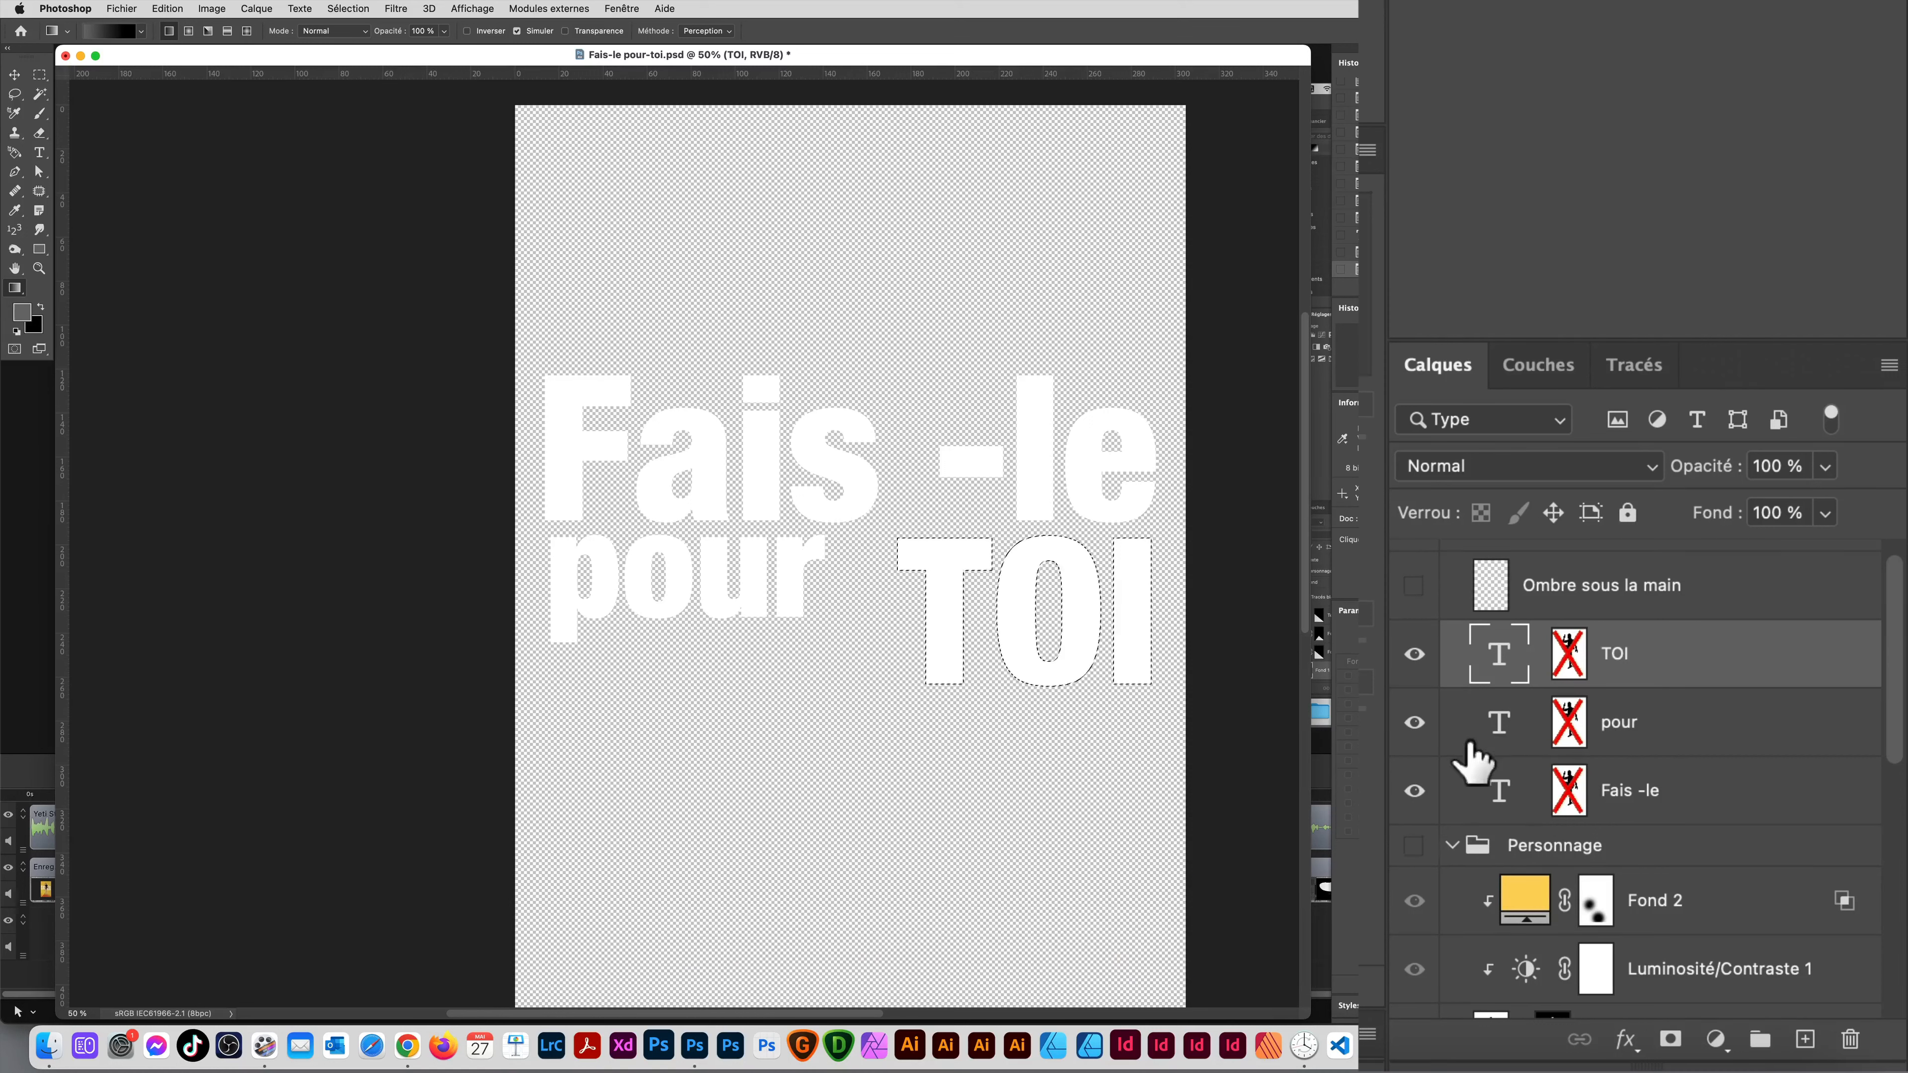
left_click(1500, 790, "super")
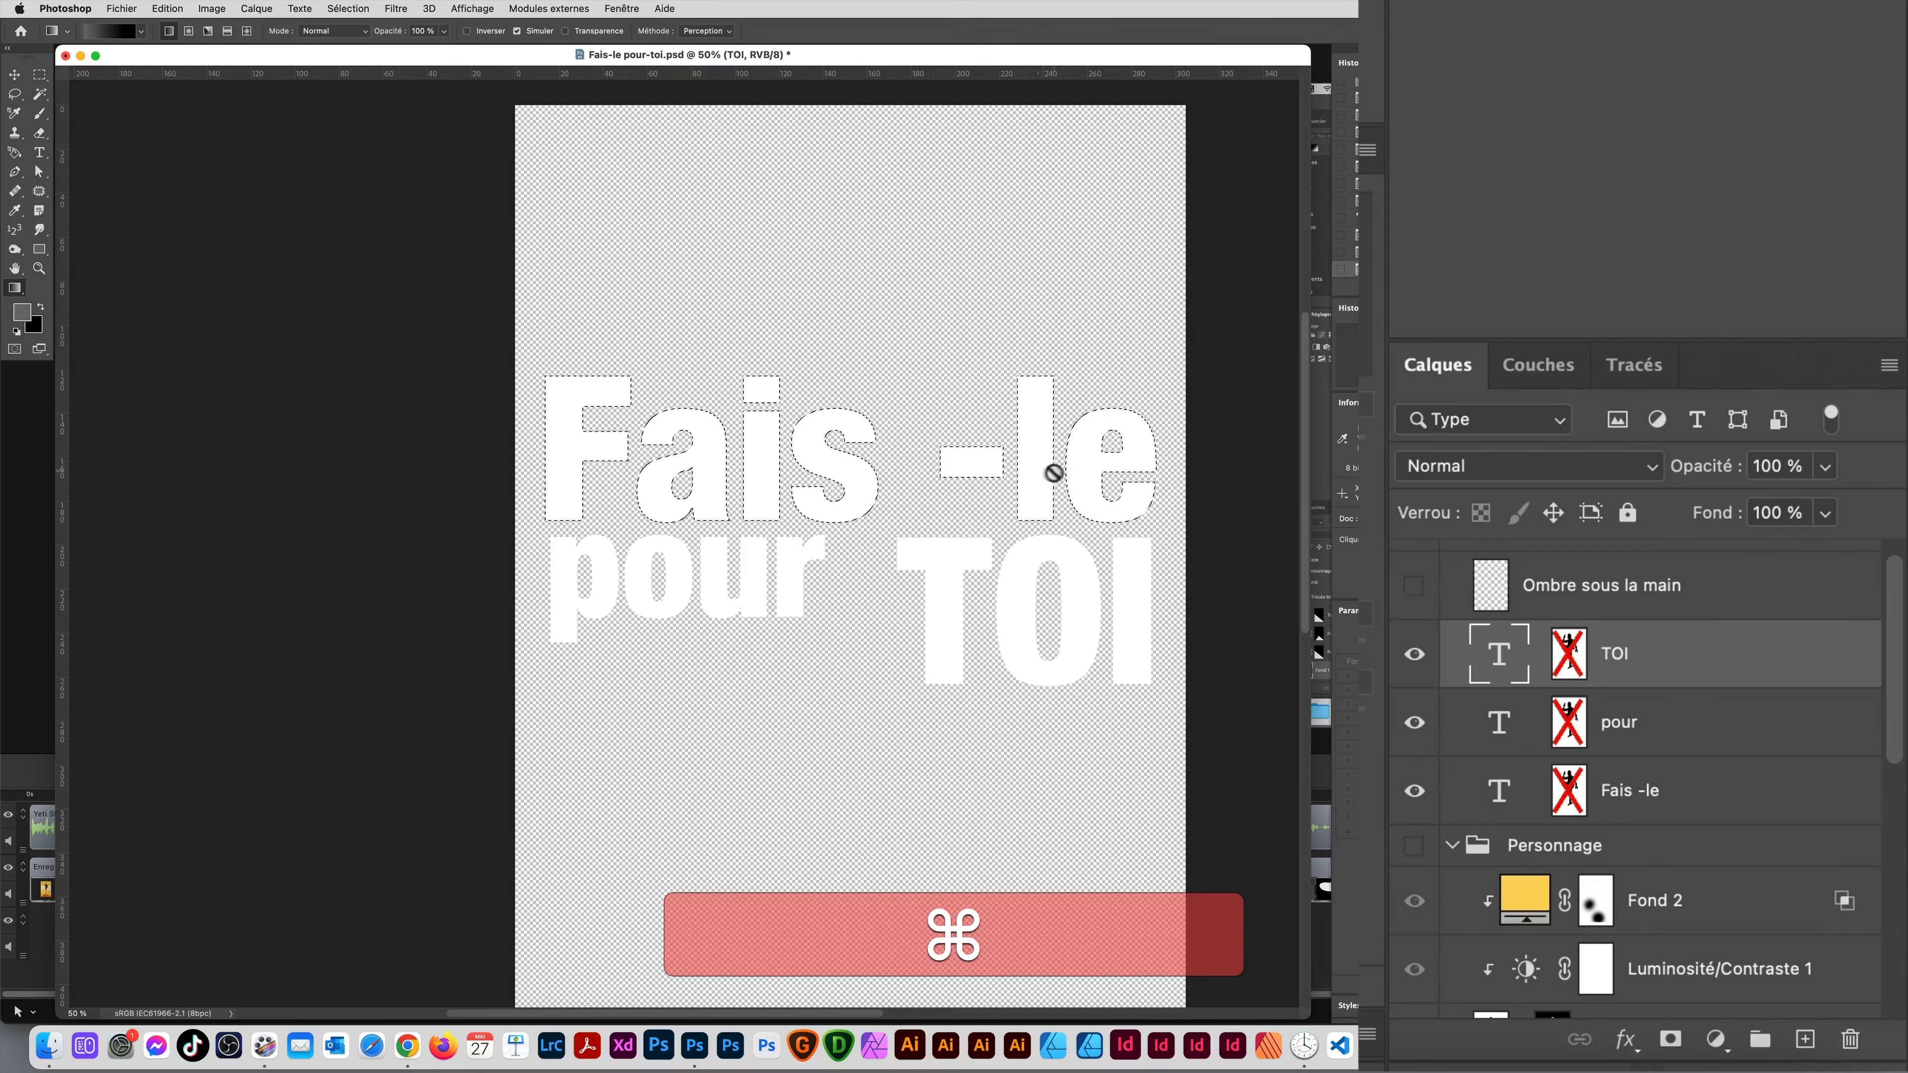
left_click(1497, 724, "super")
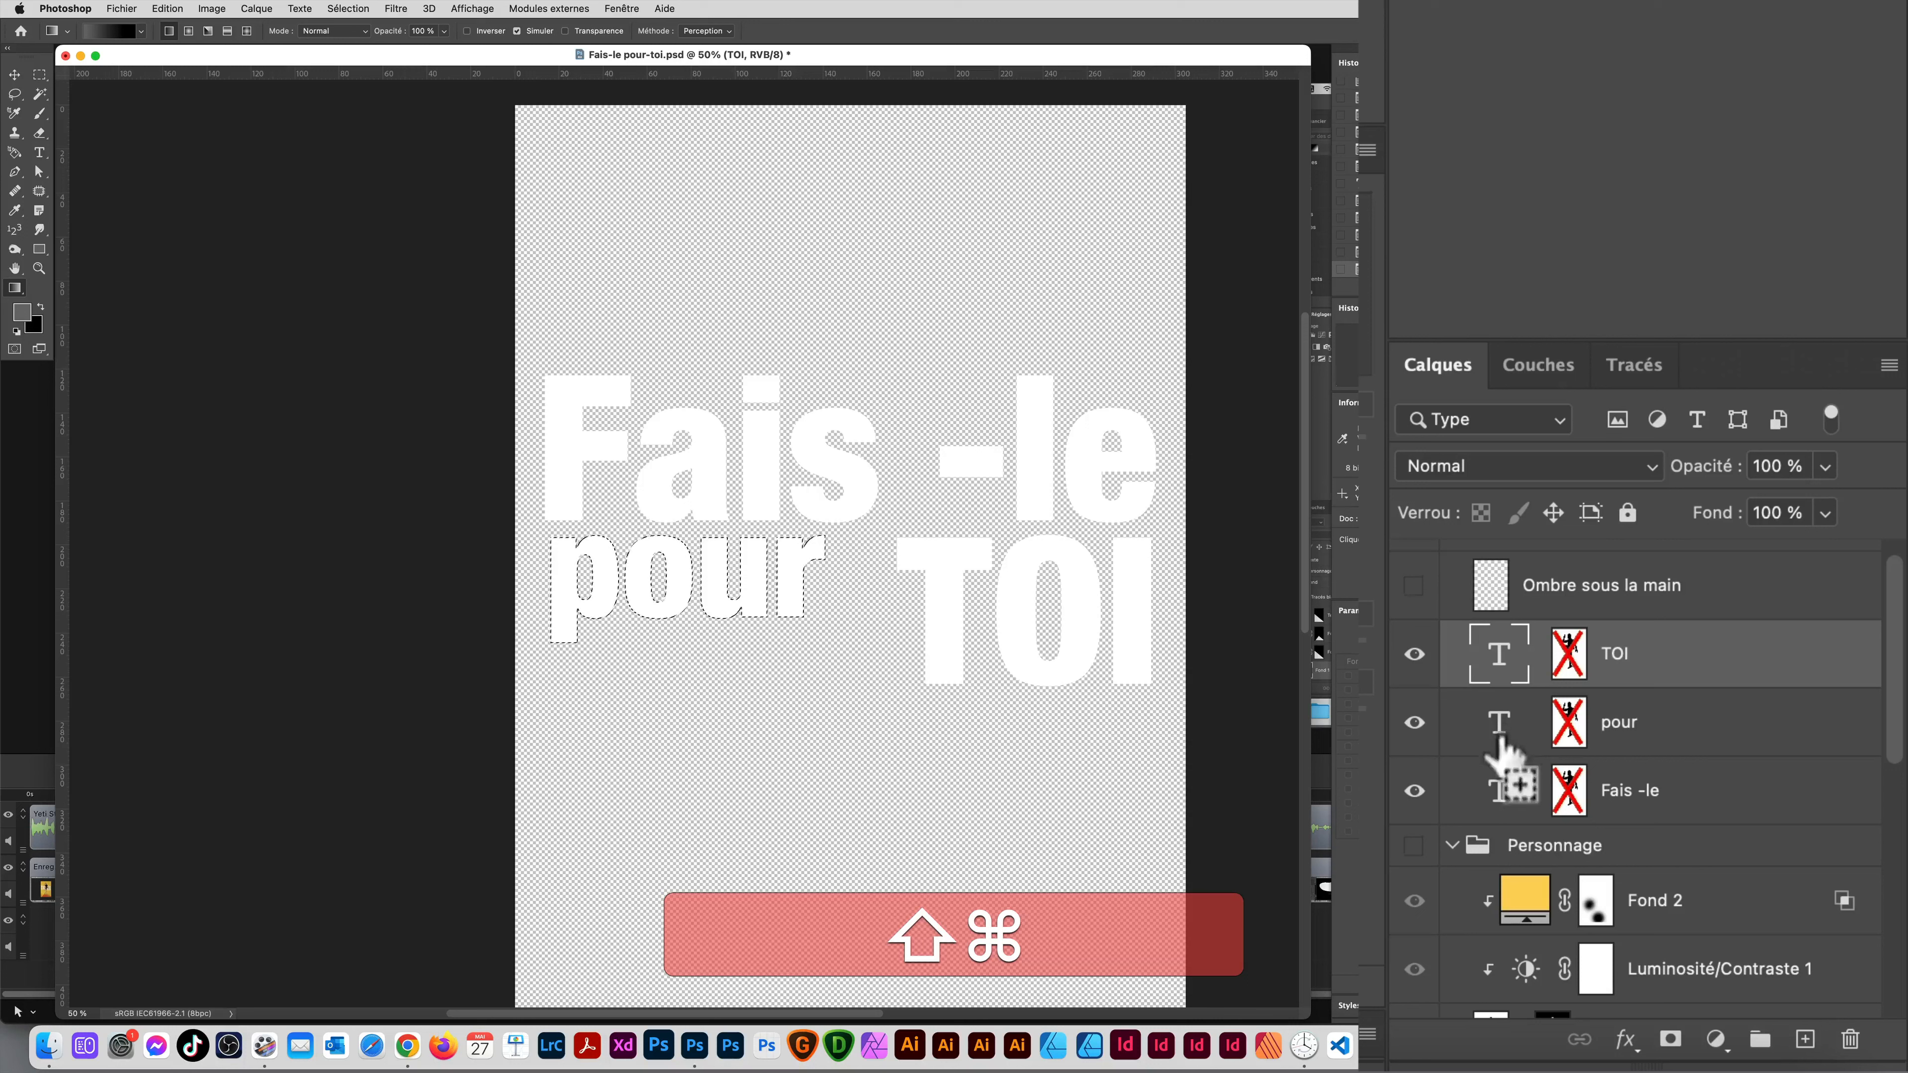
left_click(1495, 774, "shift+super")
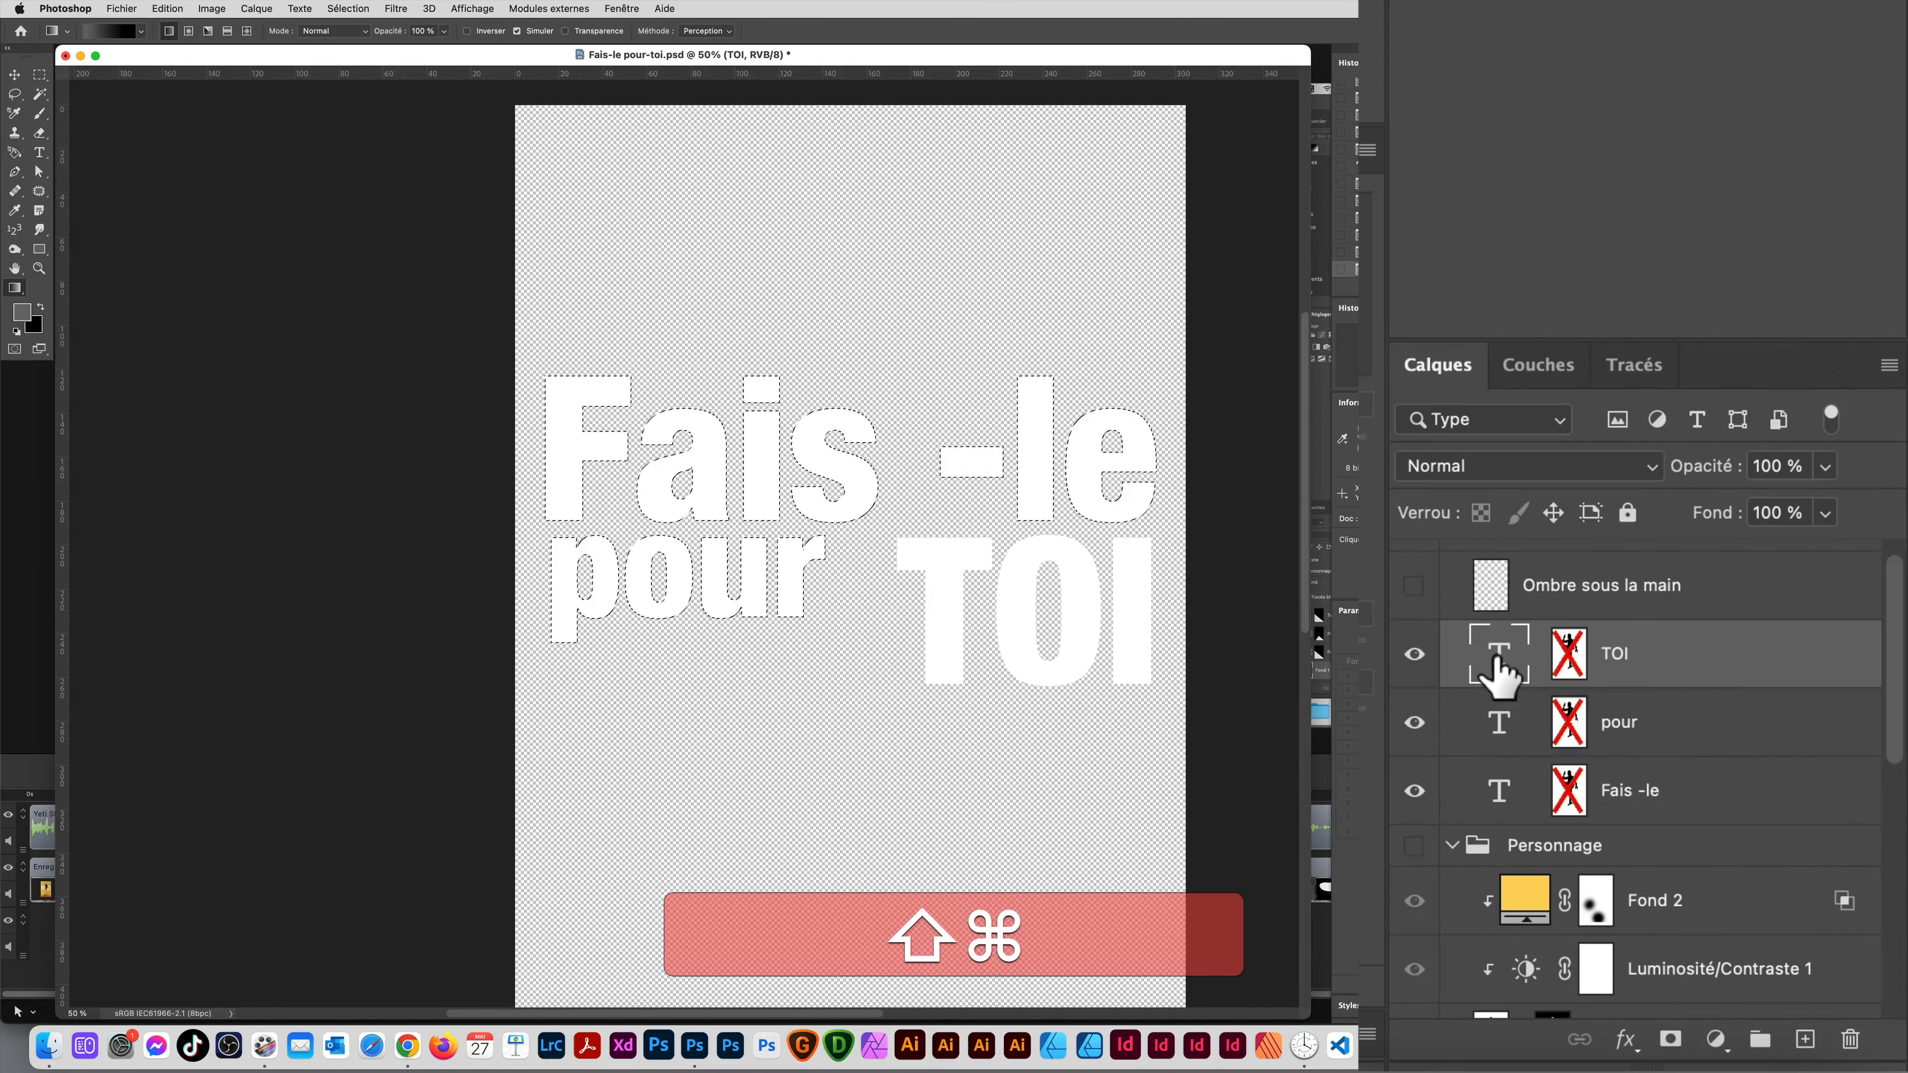
key("shift+super+d")
key("super+d")
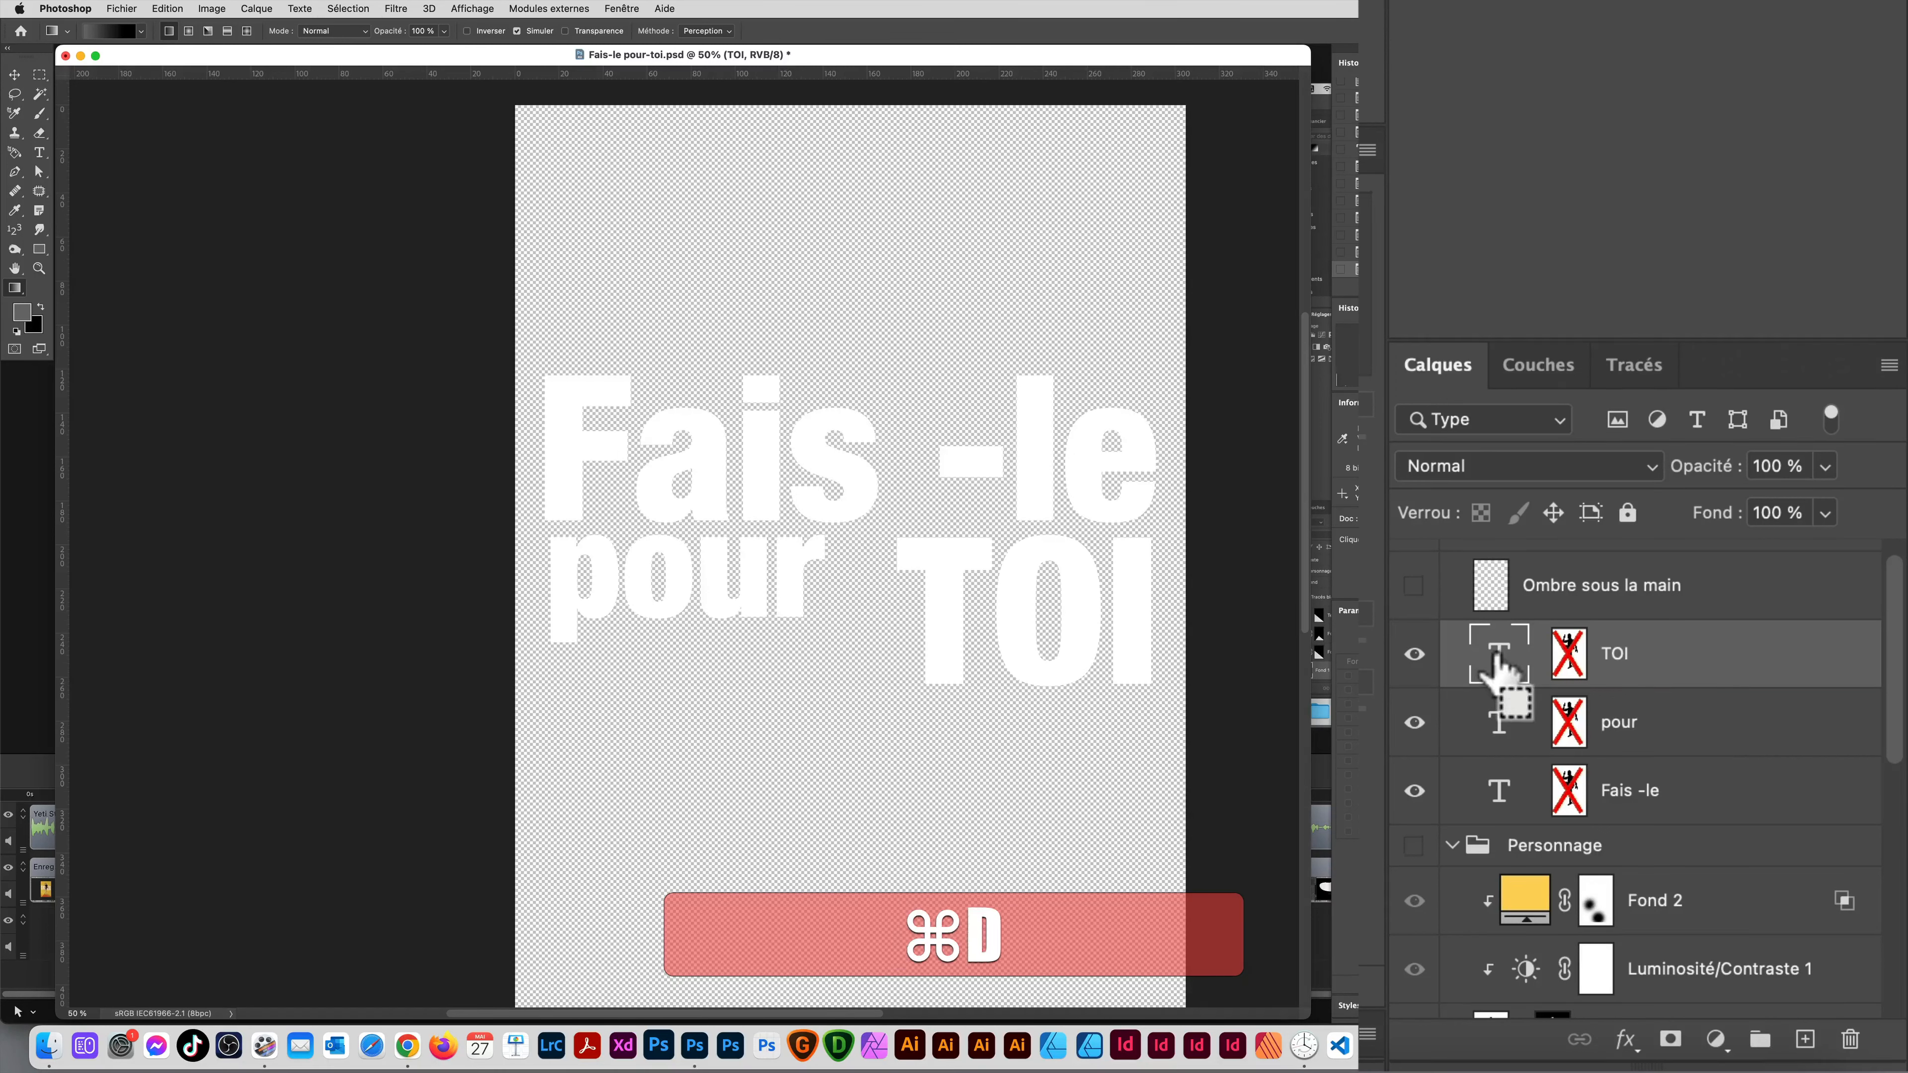
Step: Build one selection from the TOI, pour and Fais -le text shapes together, and deselect it
left_click(1497, 662, "super")
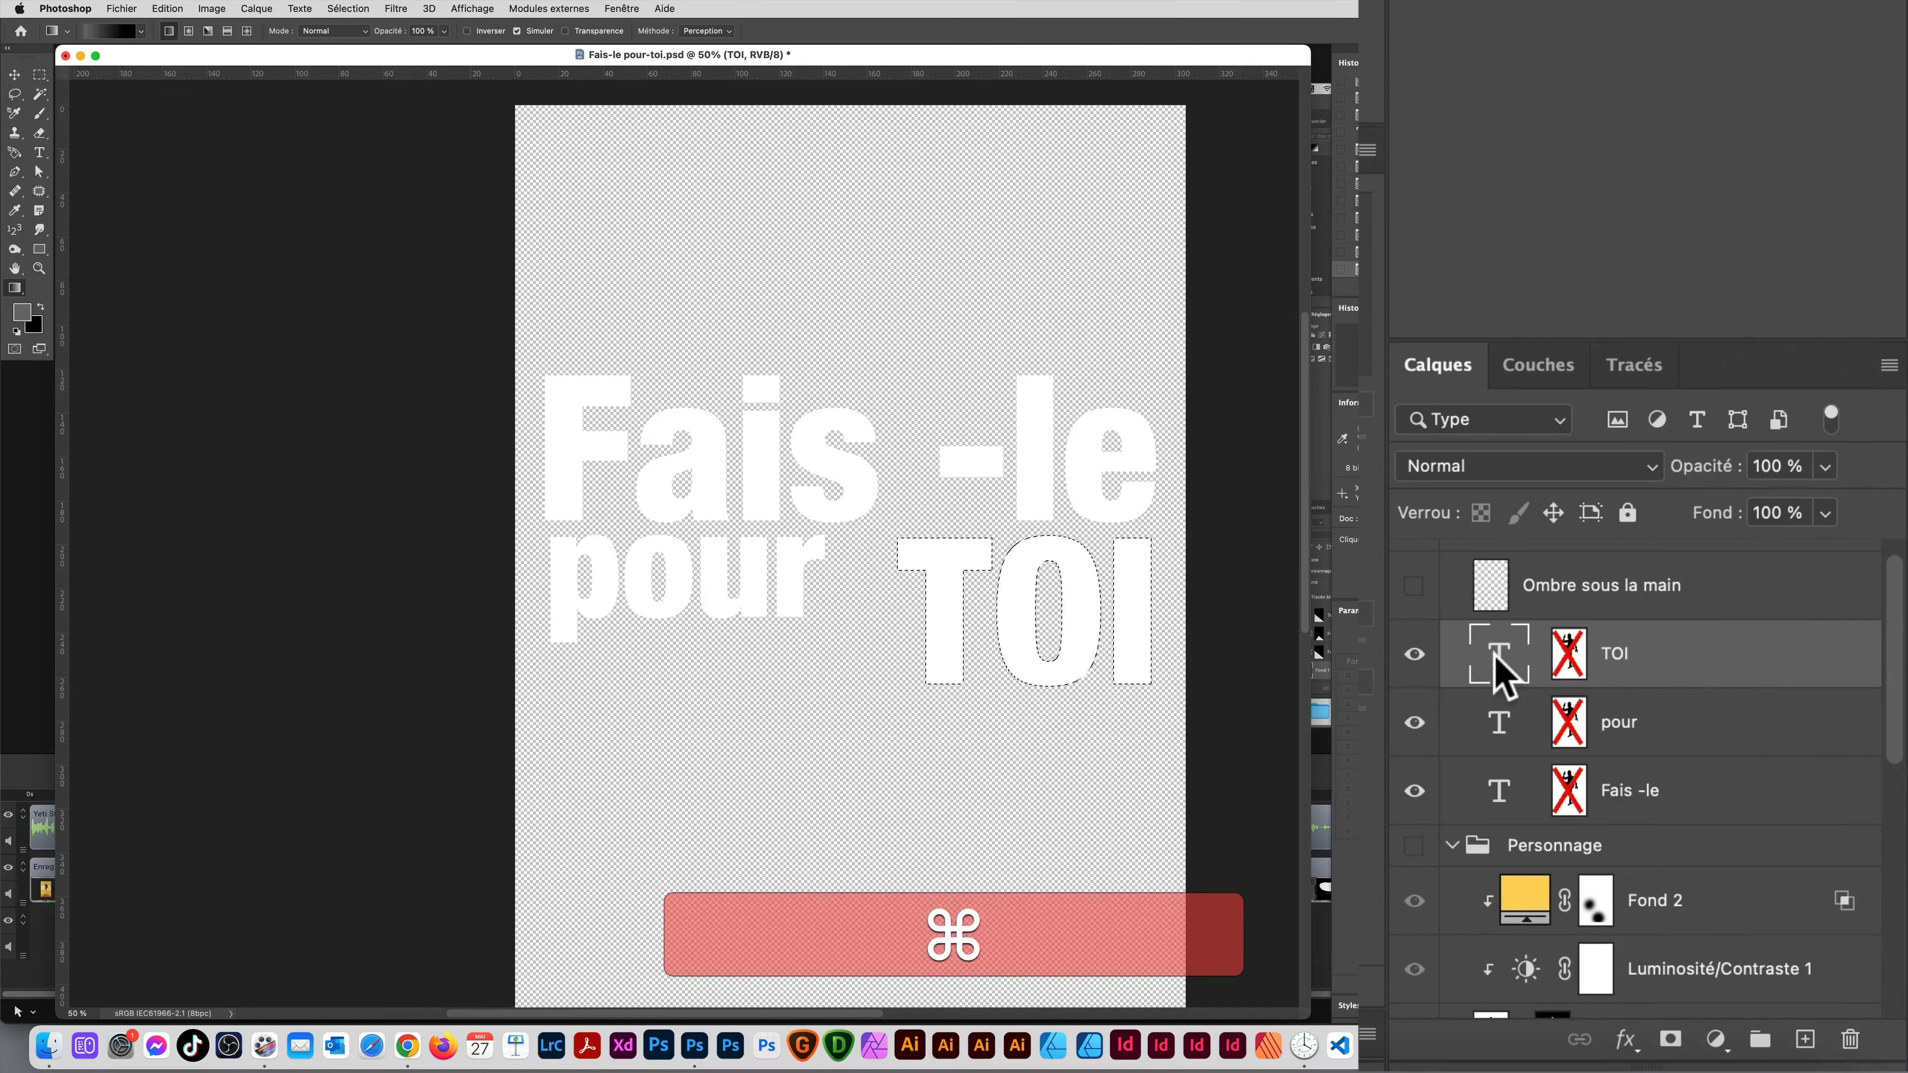
left_click(1500, 729, "shift+super")
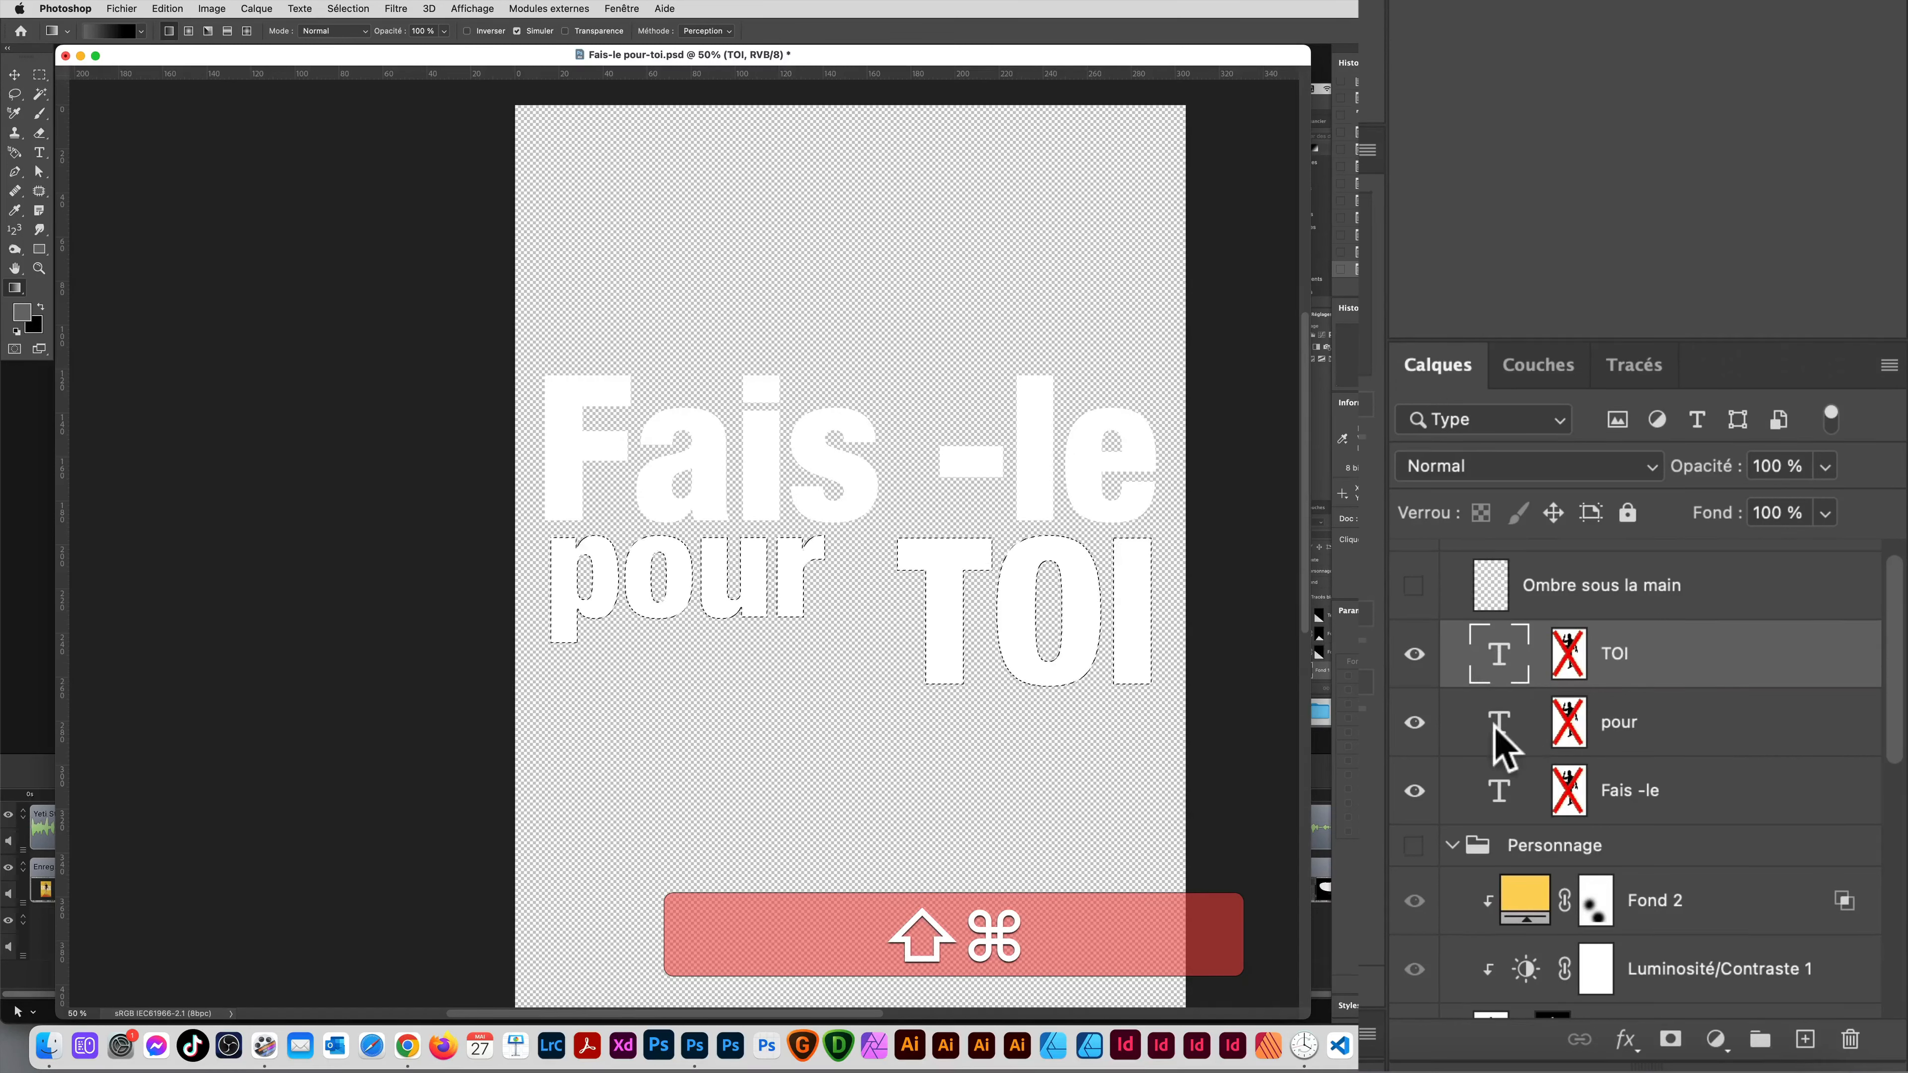
left_click(1498, 787, "shift+super")
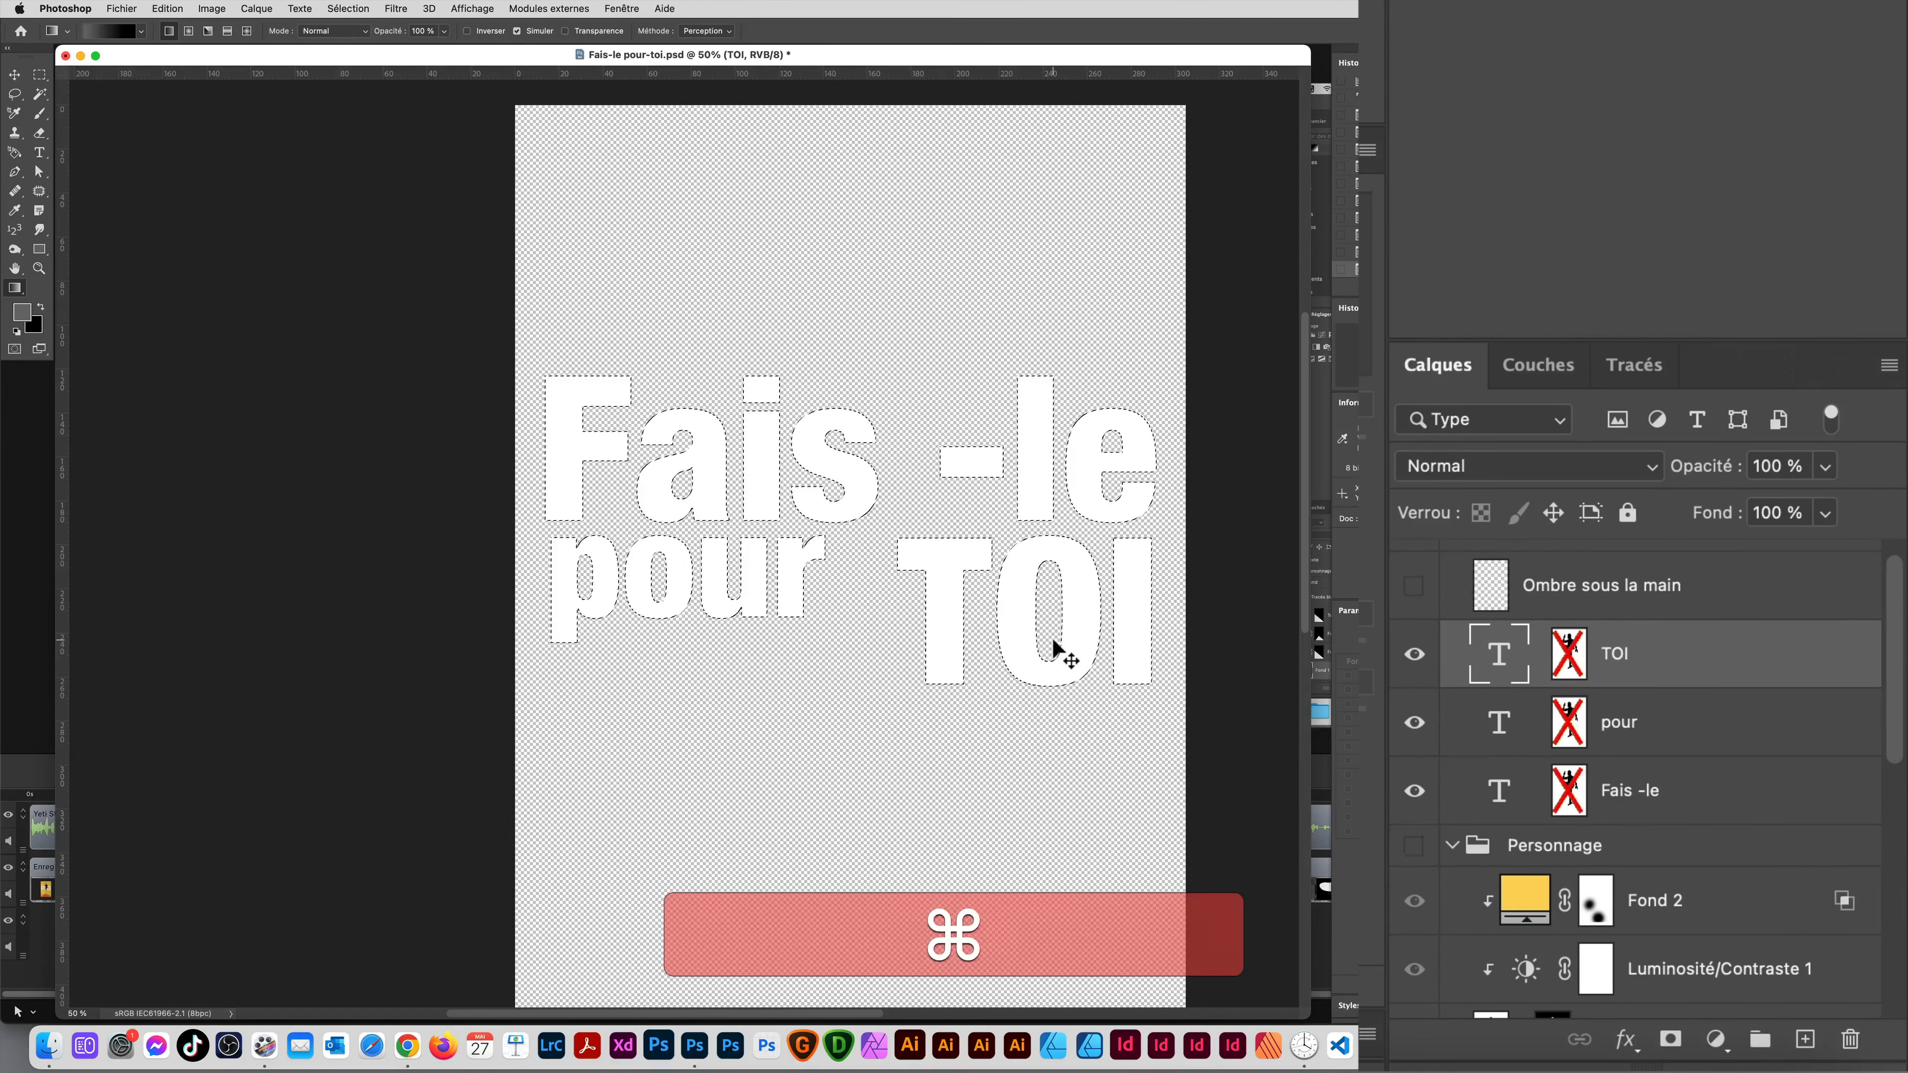
key("super+d")
key("m")
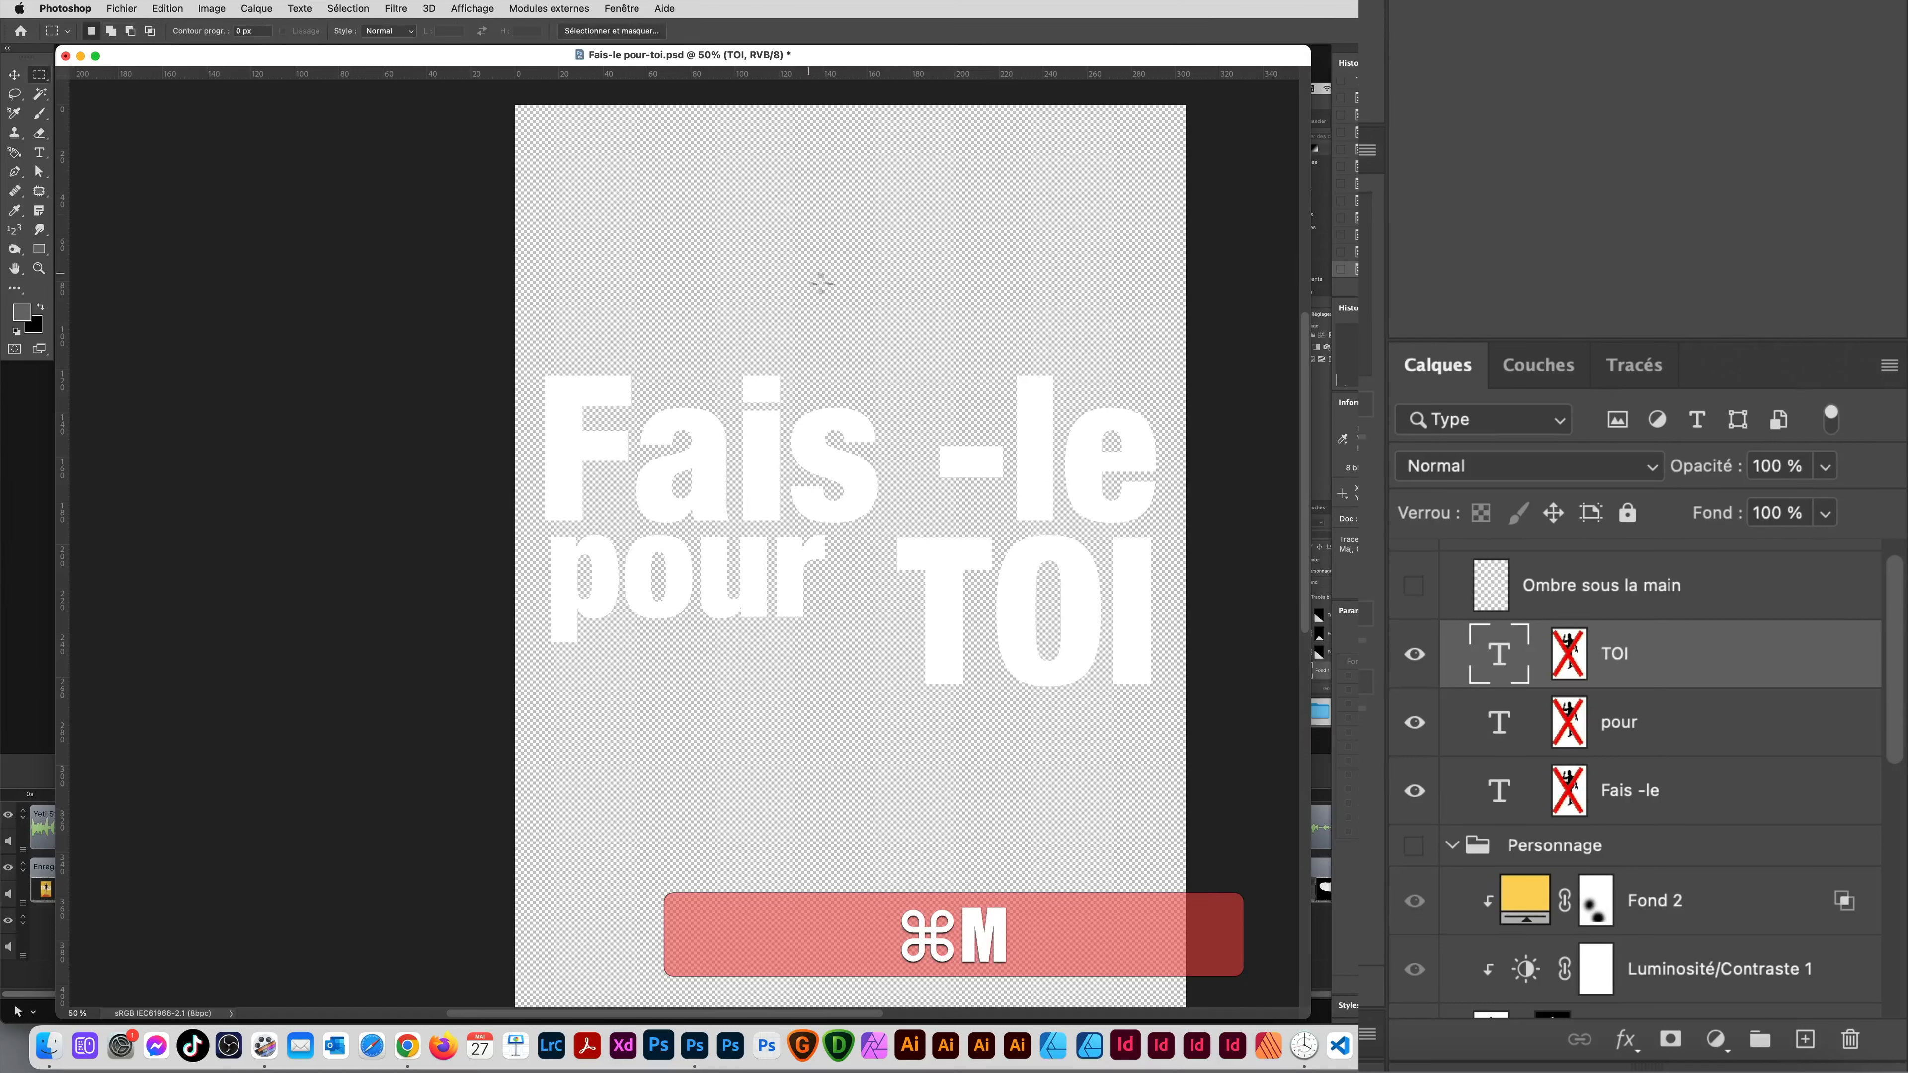
right_click(821, 283)
left_click(823, 286)
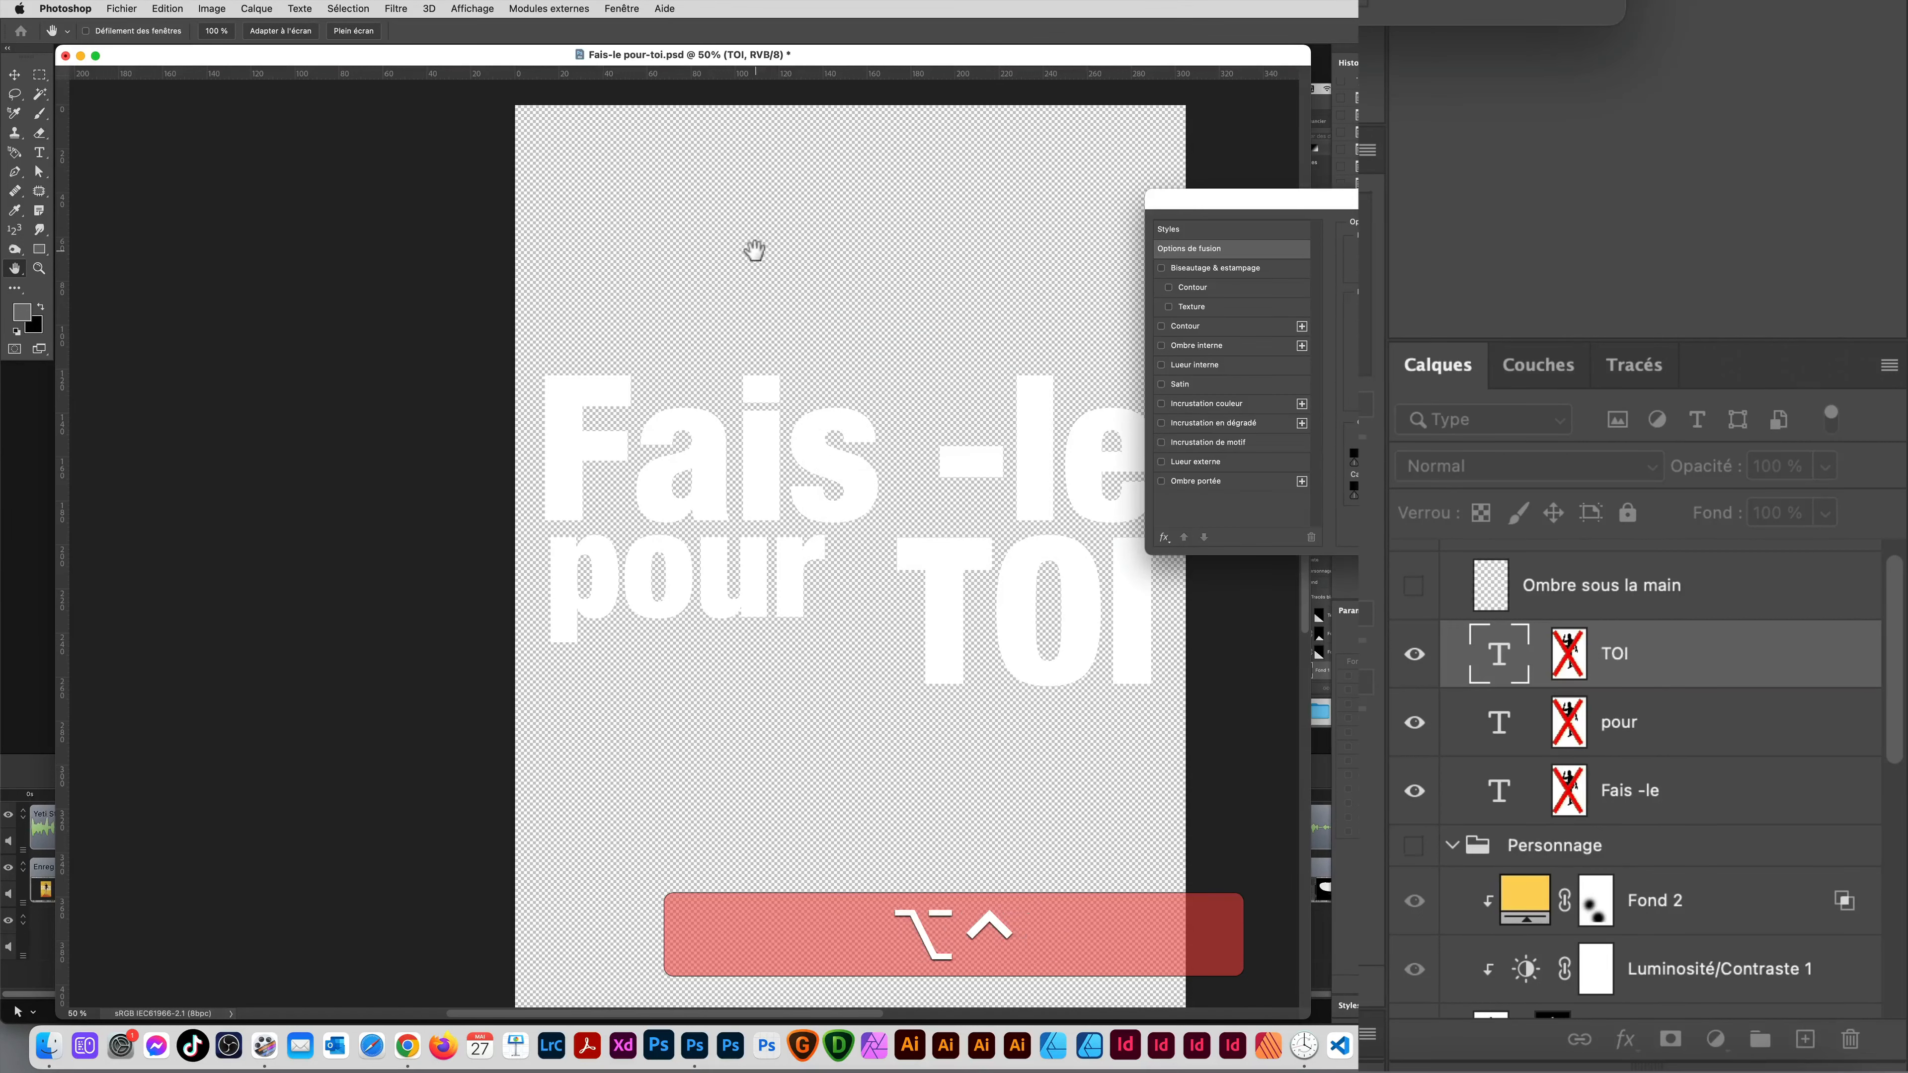
key("Escape")
Step: Paint a broad grey zigzag brush stroke over the text on a new layer and load the stroke as a selection
key("b")
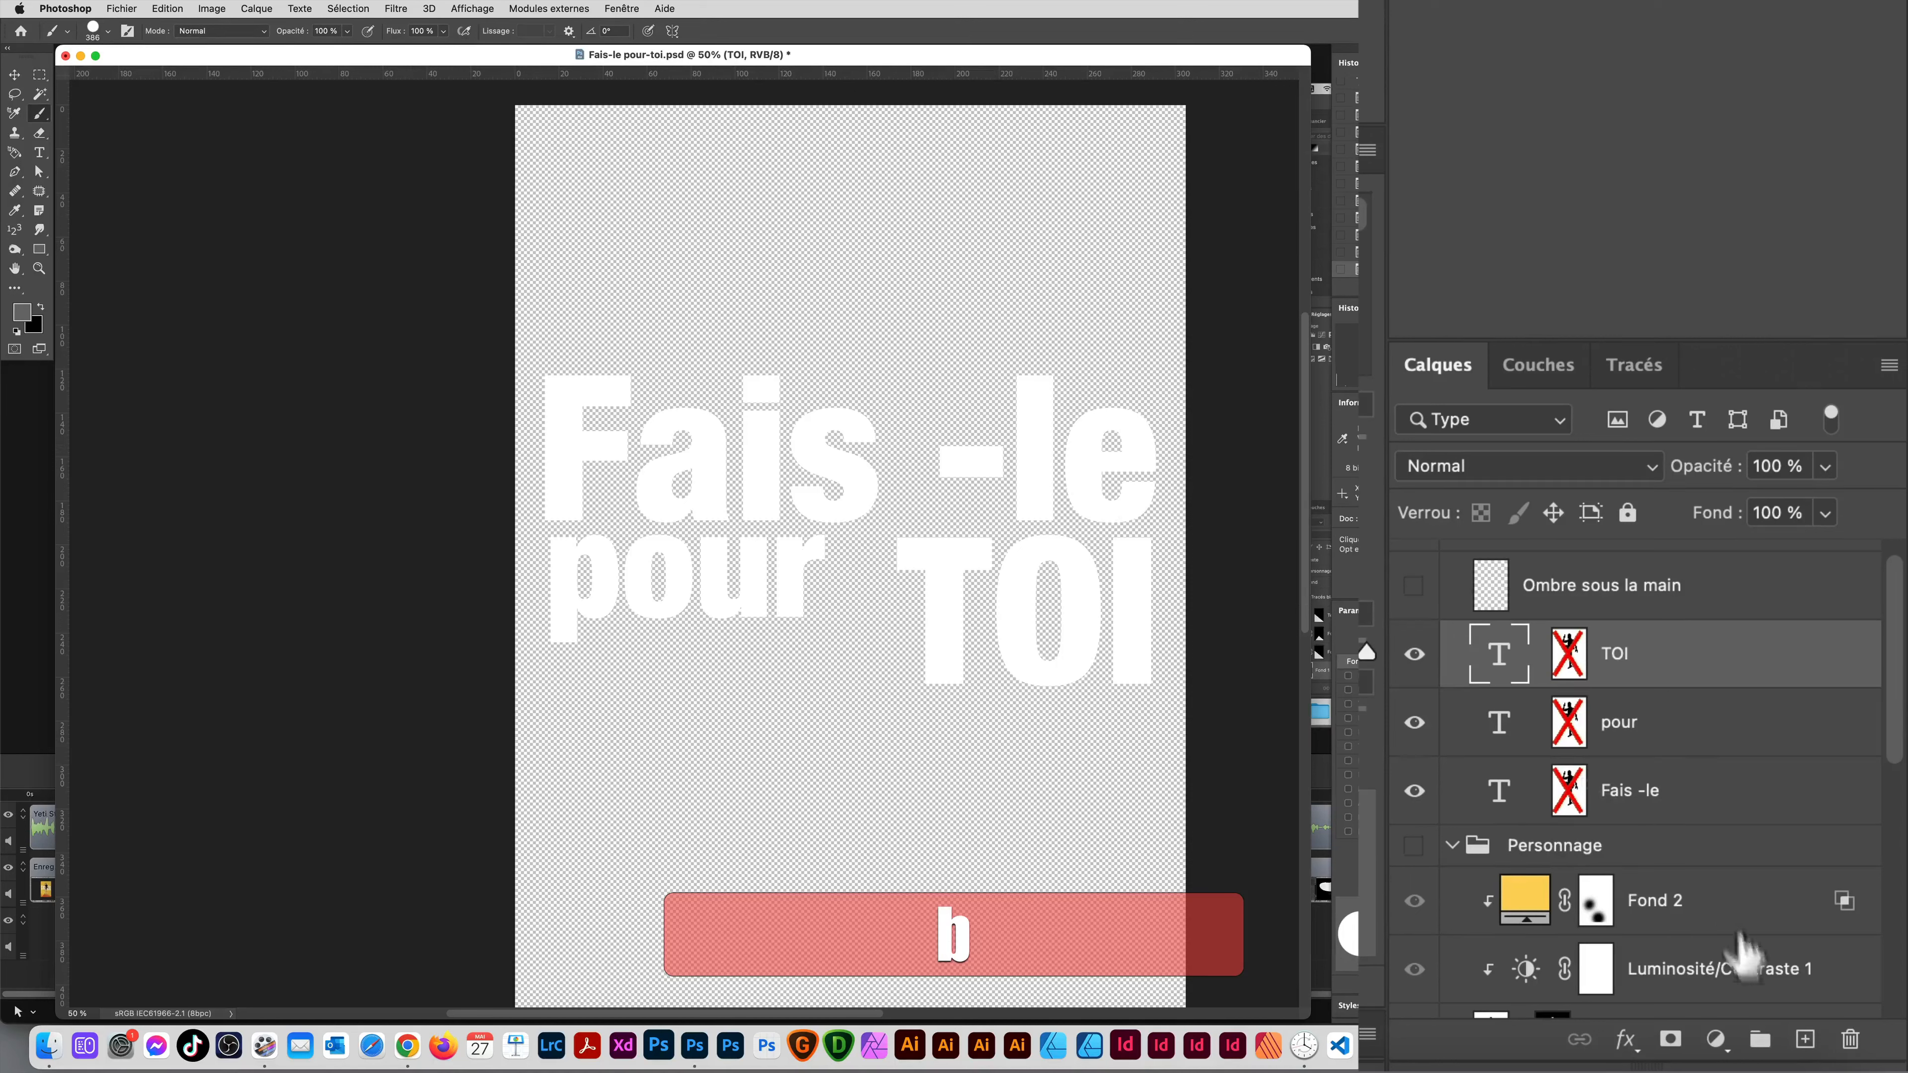
left_click(1805, 1040)
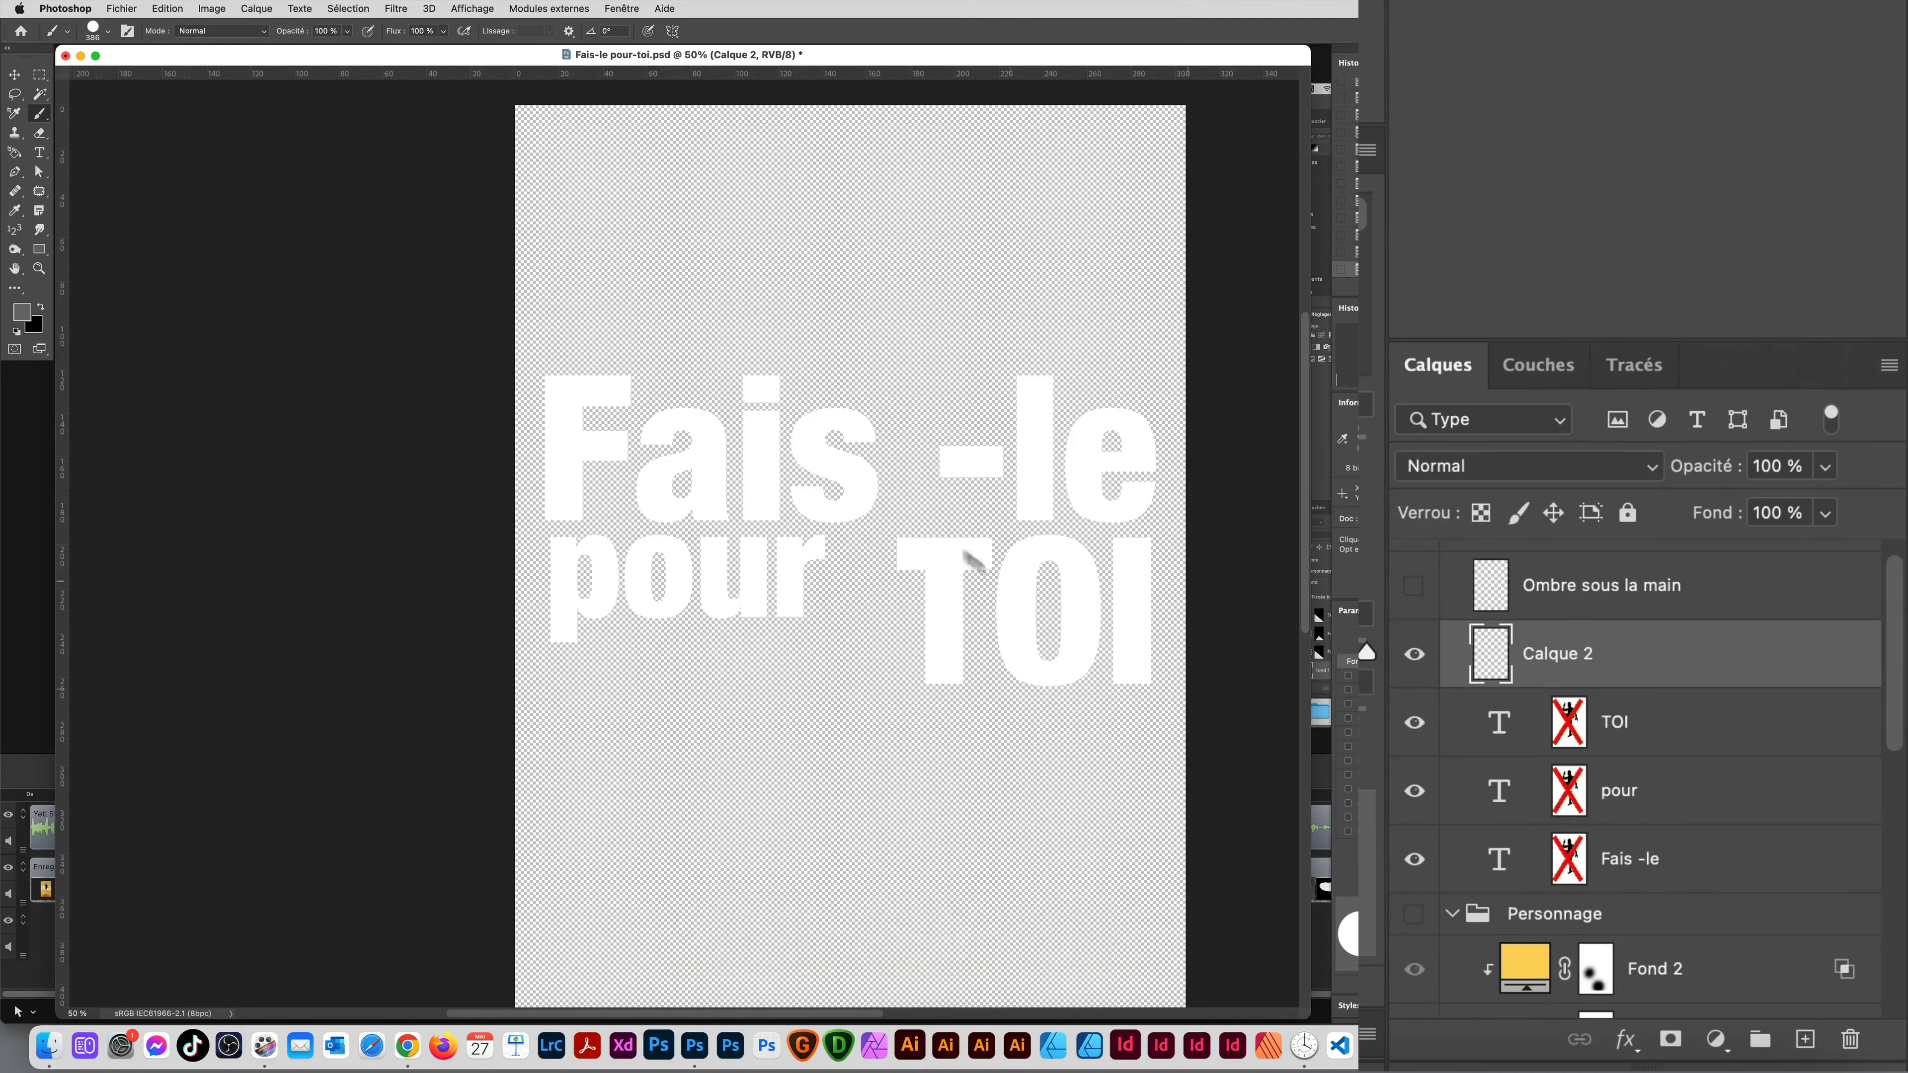
key("b")
mouse_move(752, 323)
left_mouse_down()
mouse_move(885, 301)
mouse_move(821, 541)
mouse_move(939, 841)
left_mouse_up()
key("super")
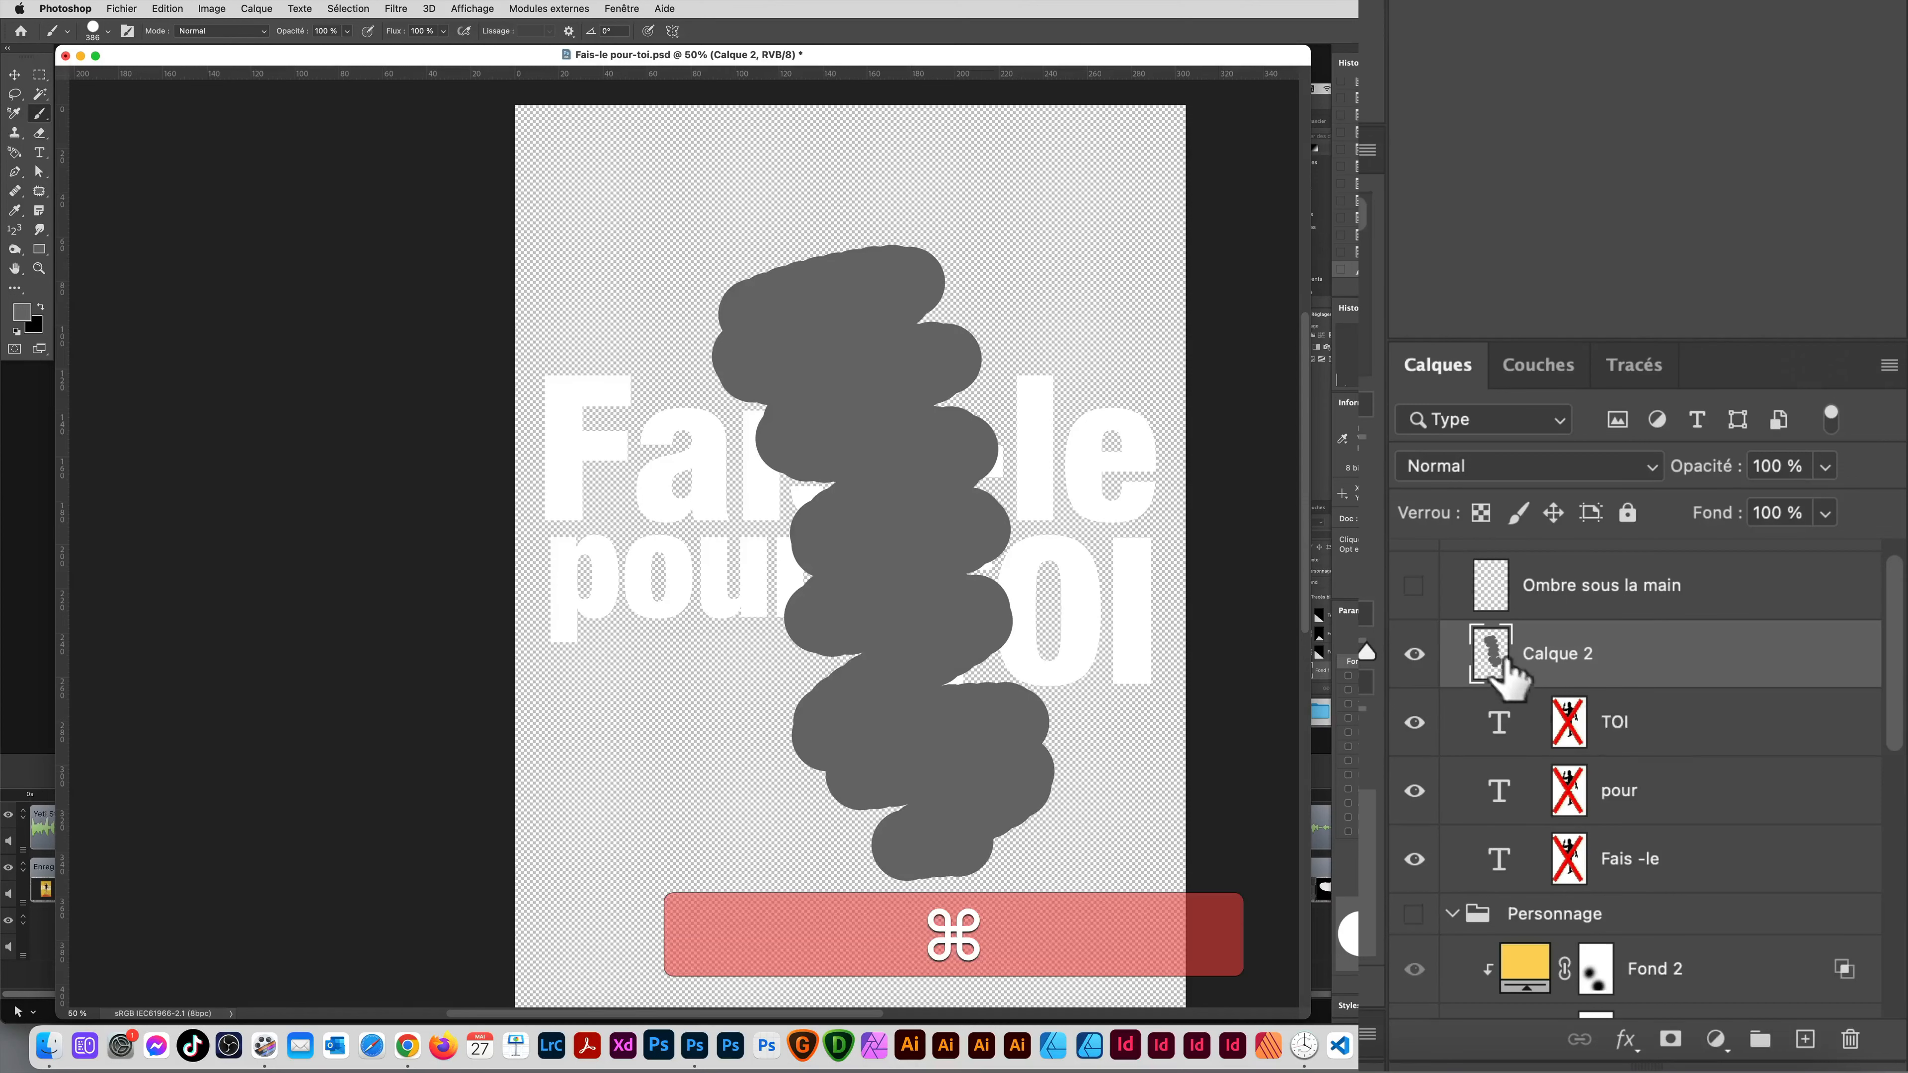
left_click(1505, 661, "super")
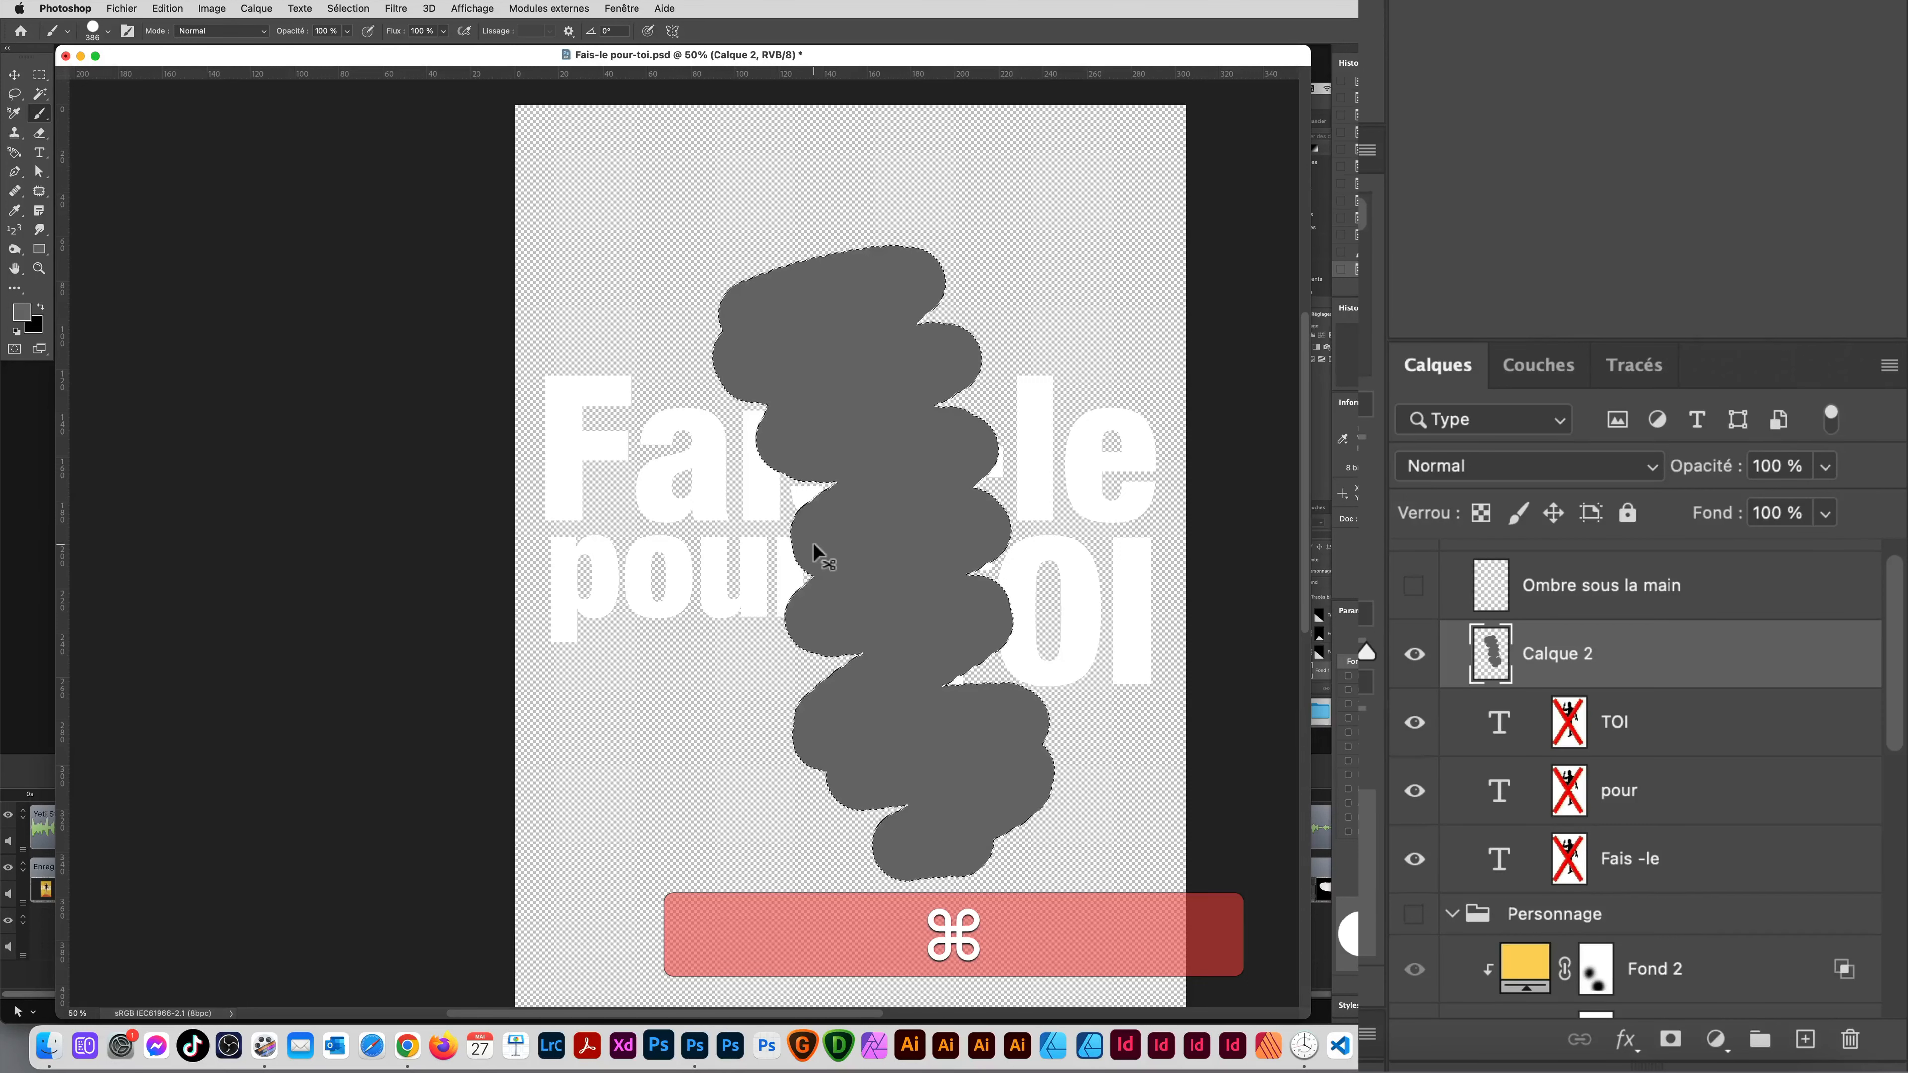
Step: Undo the selection and the brush stroke, and delete the empty Calque 2 layer
key("super+z")
key("super+z")
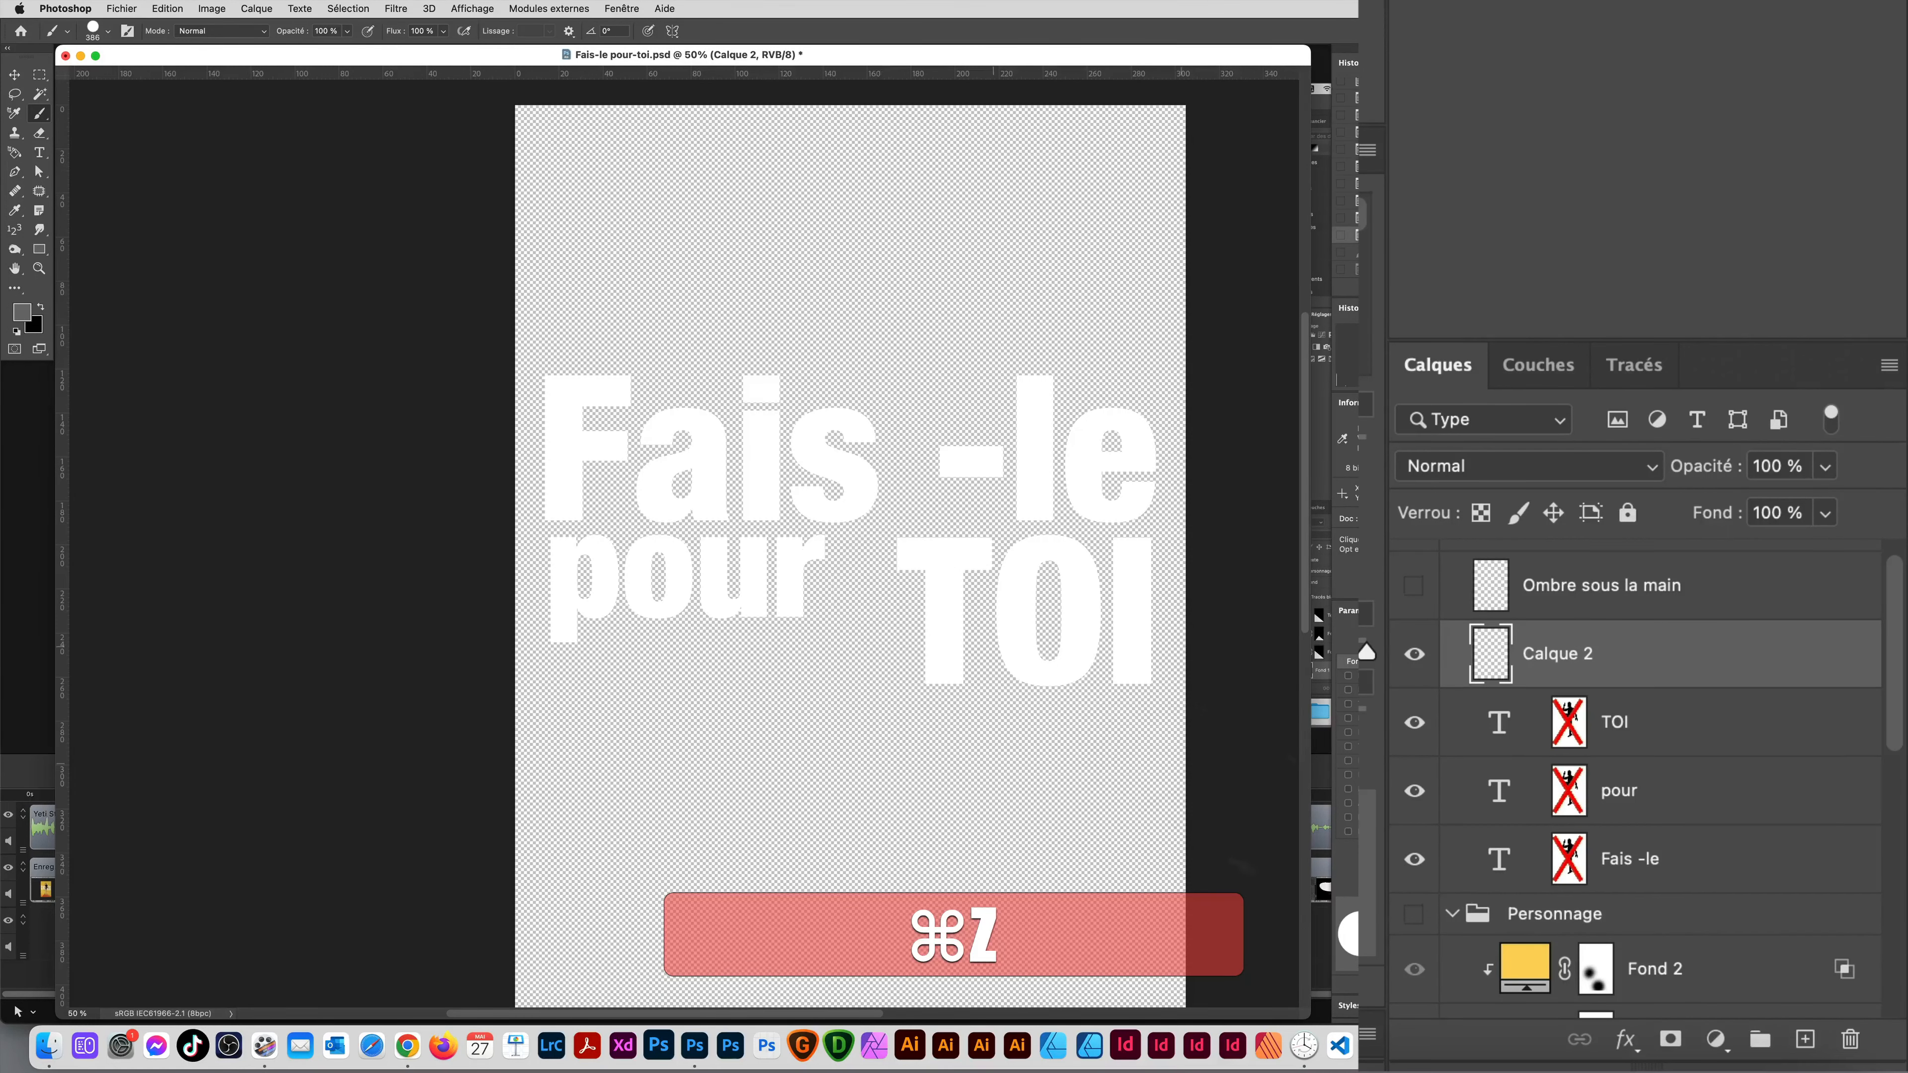
left_click_drag(1484, 661, 1850, 1039)
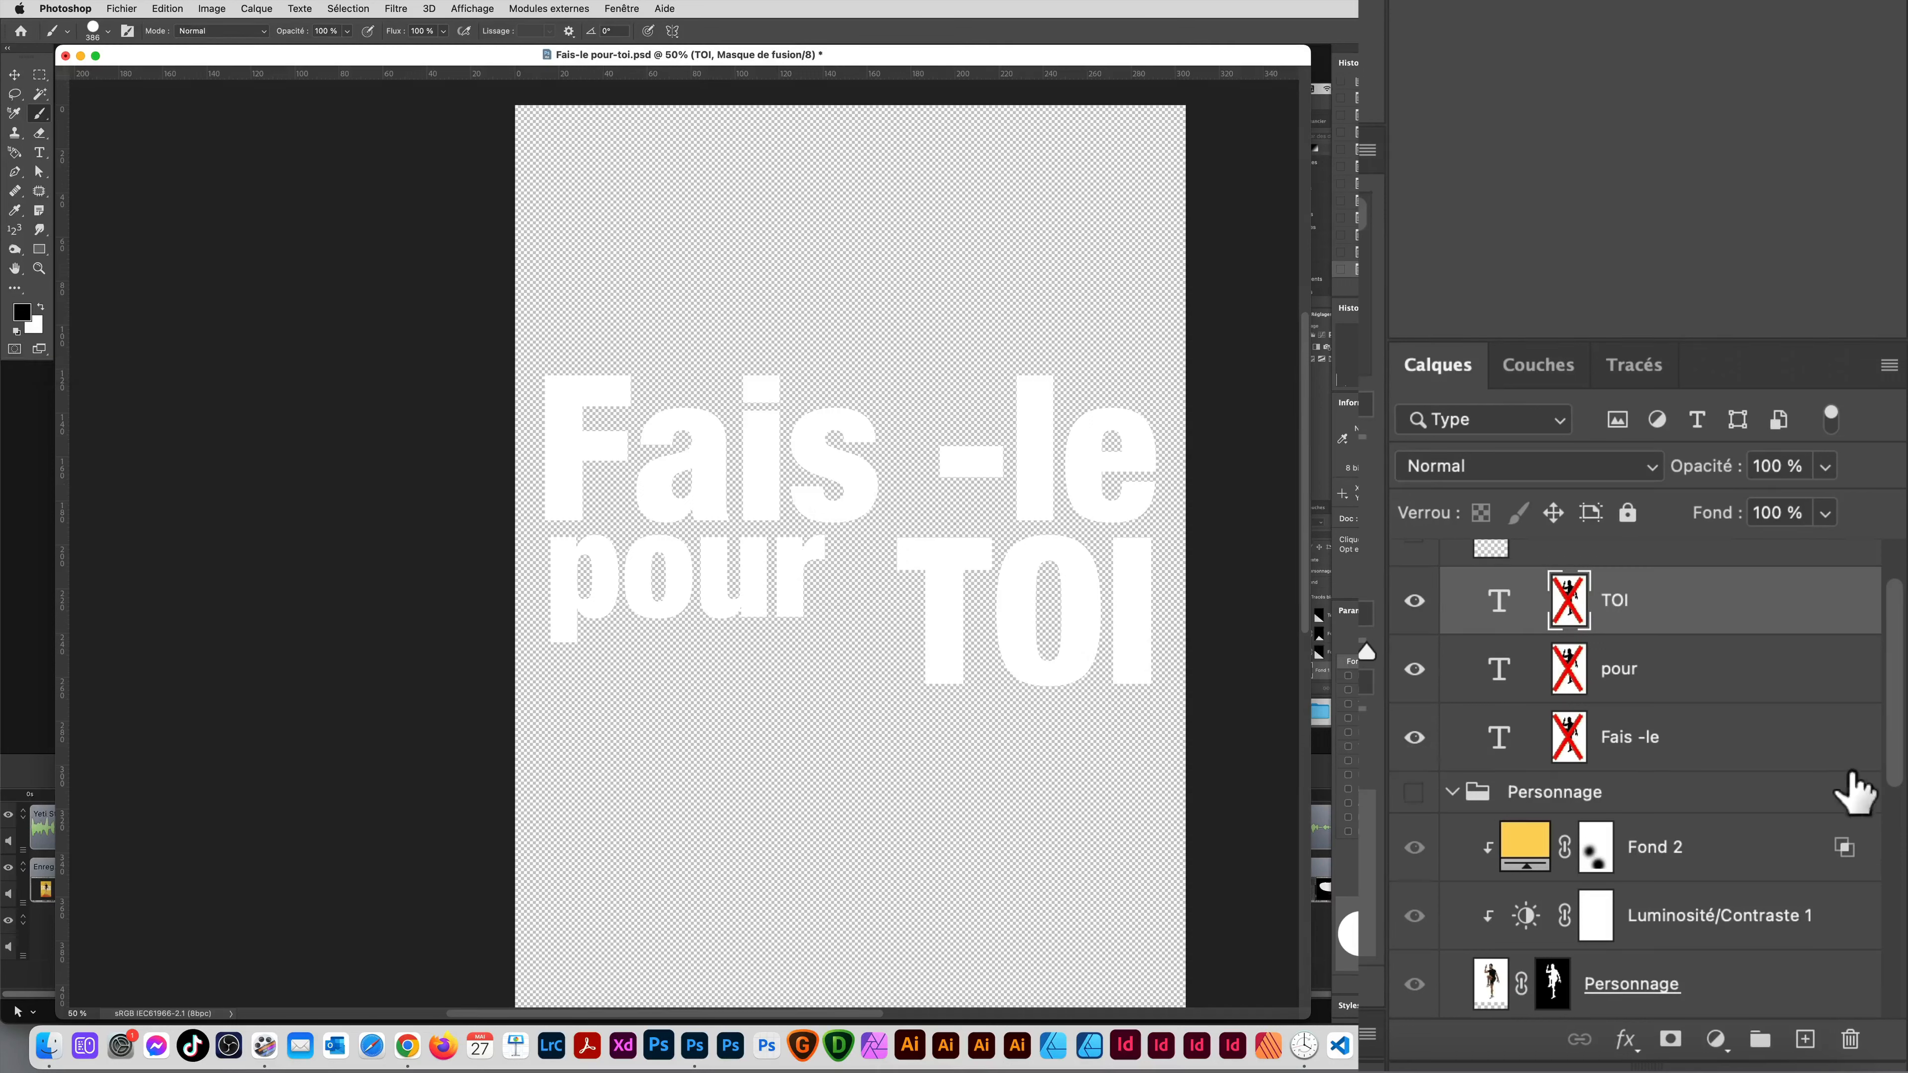
scroll(1496, 714, "up", 2)
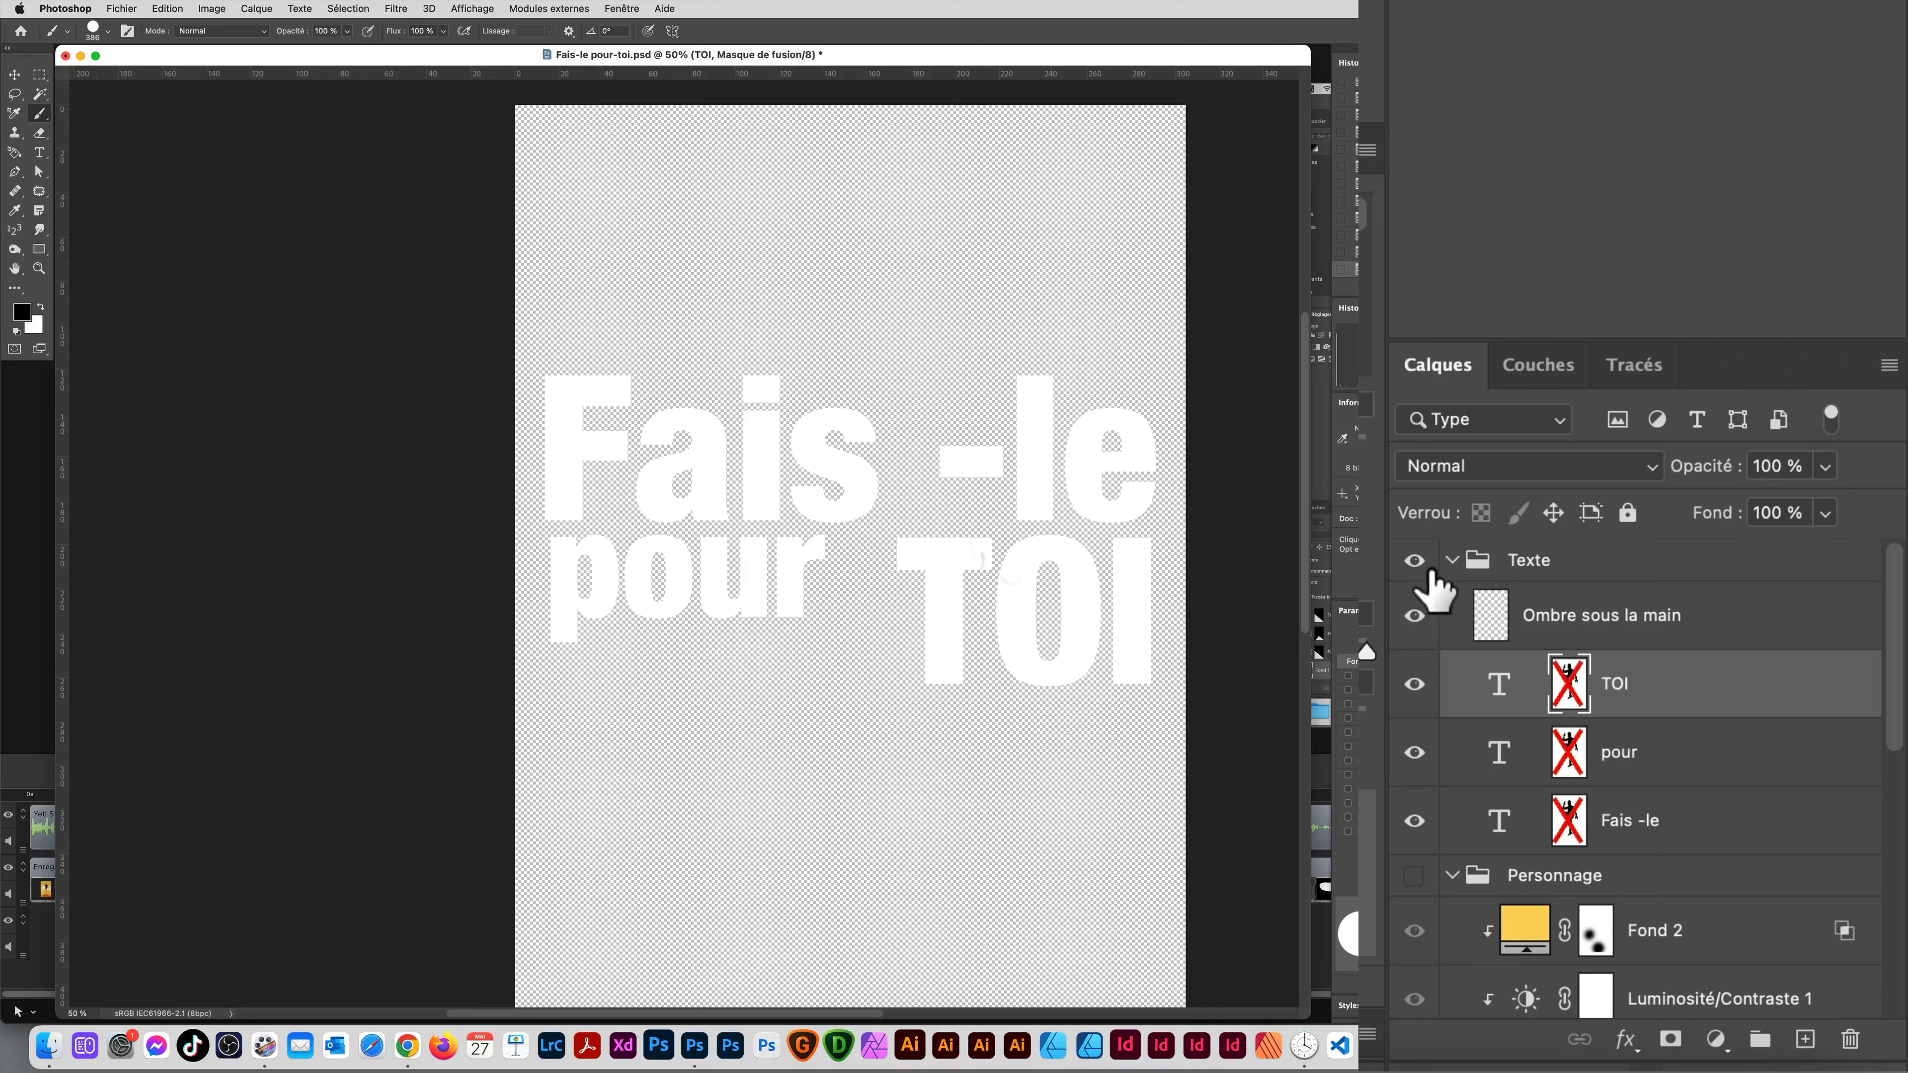
Step: Switch to Finder, open jumping-high-caucasian-professional-sportsman-training-white-studio.jpg in Photoshop, and enlarge the document window
key("super+Tab")
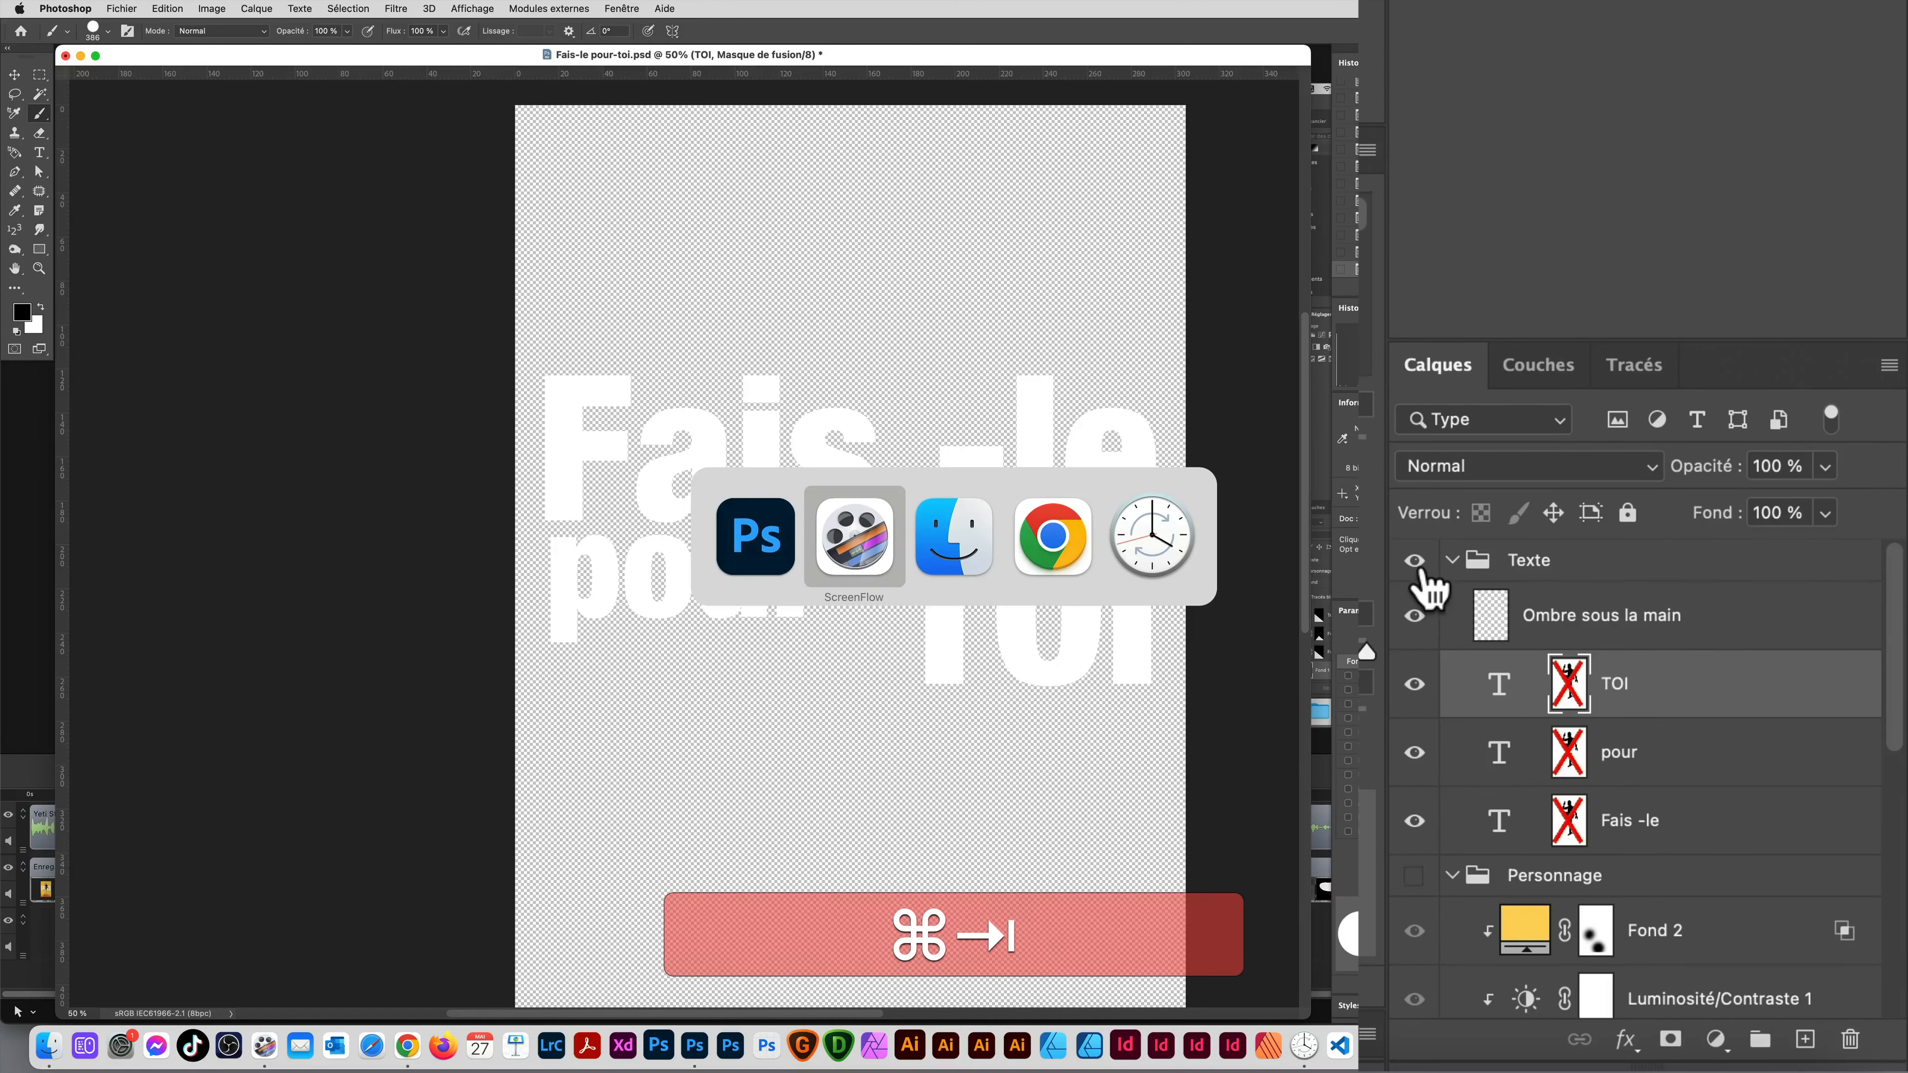
key("super+Tab")
key("super+Down")
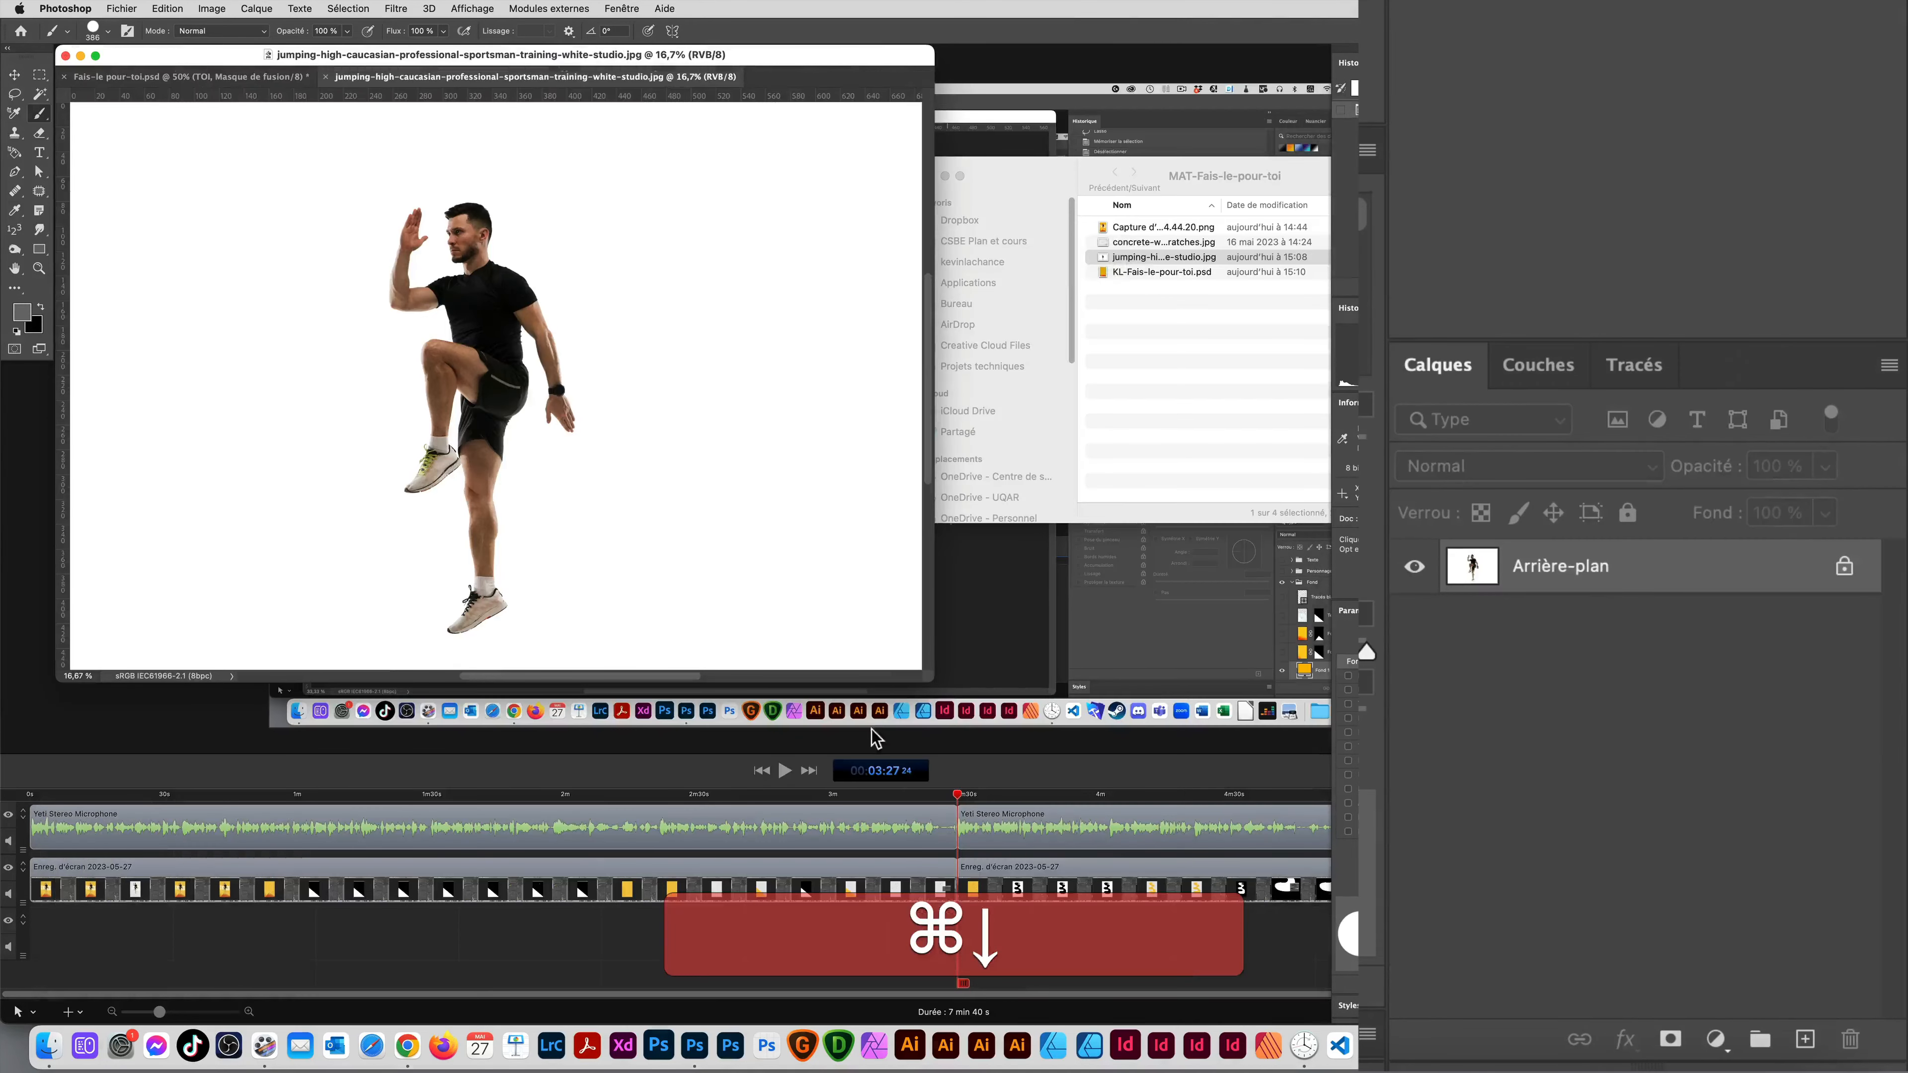
left_click_drag(932, 680, 1329, 1001)
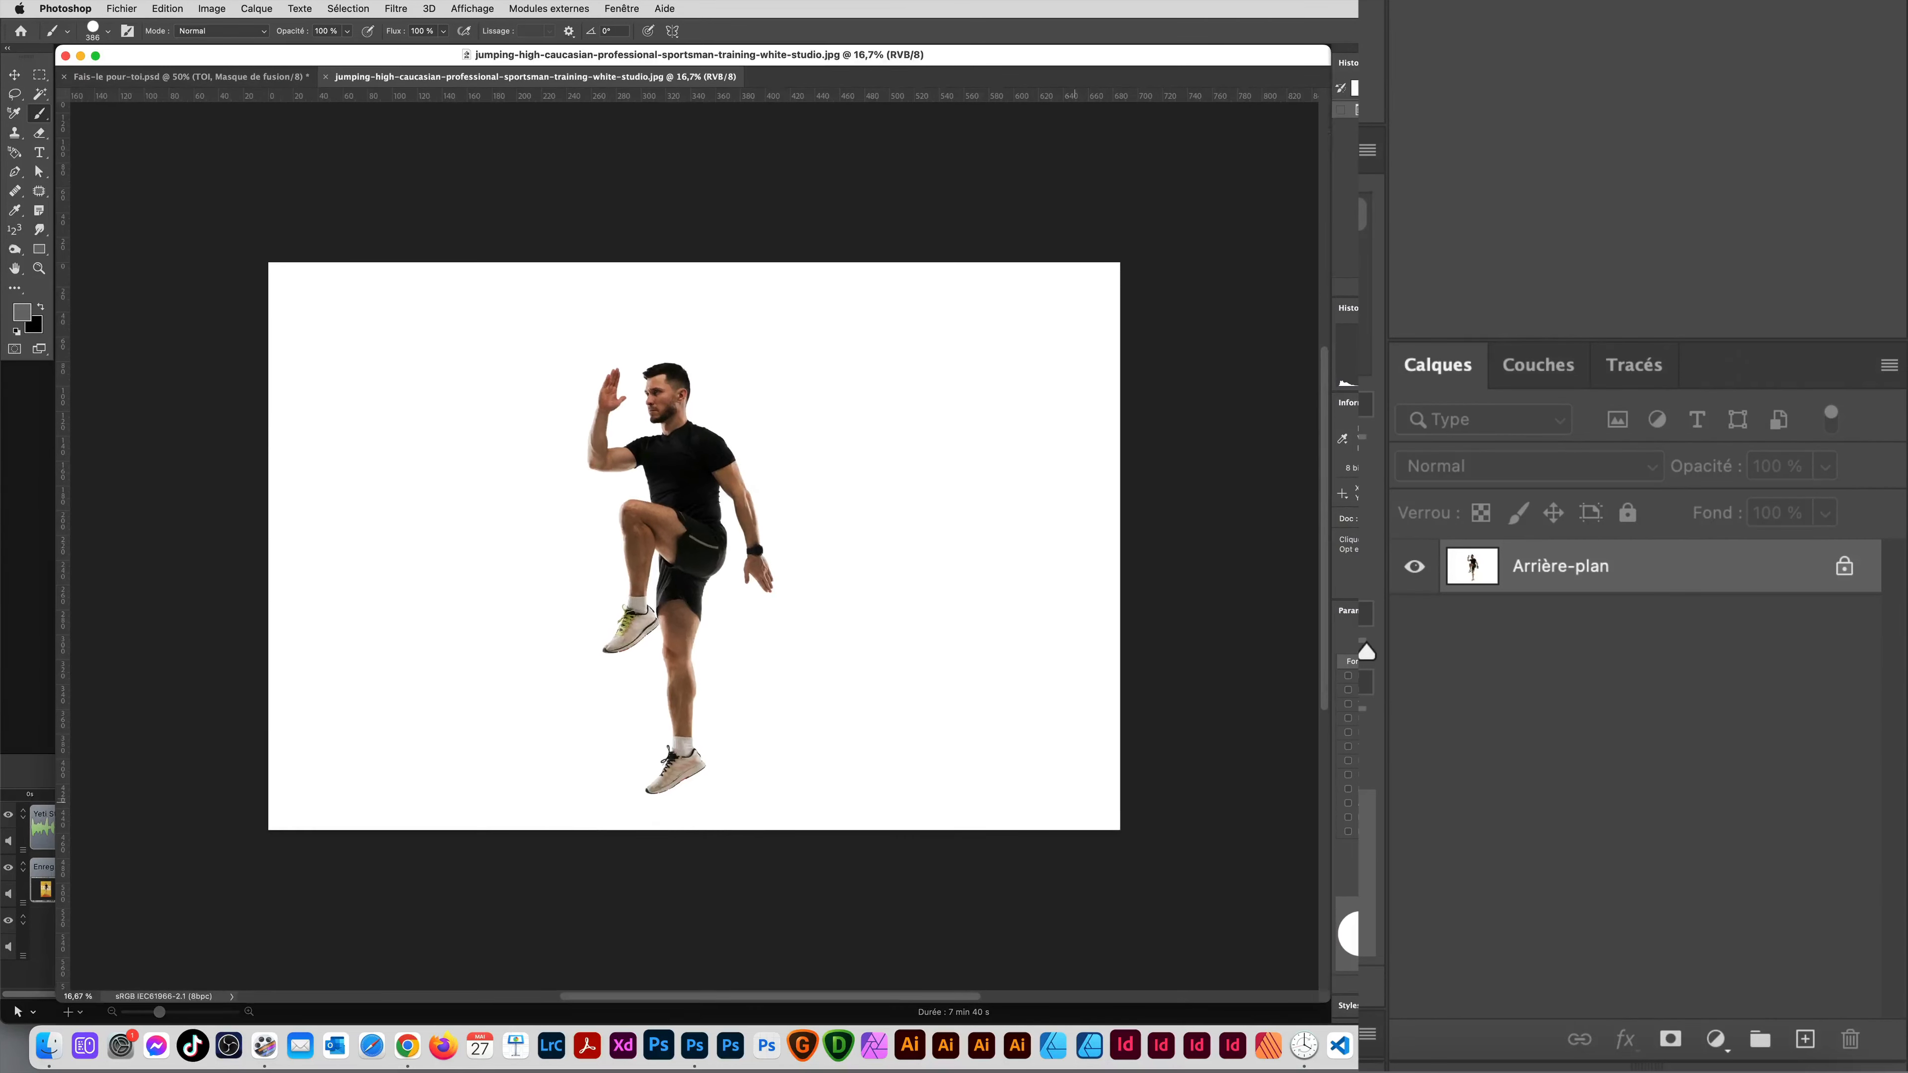
Step: Turn on Quick Mask mode for the photo of the jumping sportsman
key("space")
left_click_drag(852, 368, 402, 502)
left_click(797, 565, "alt")
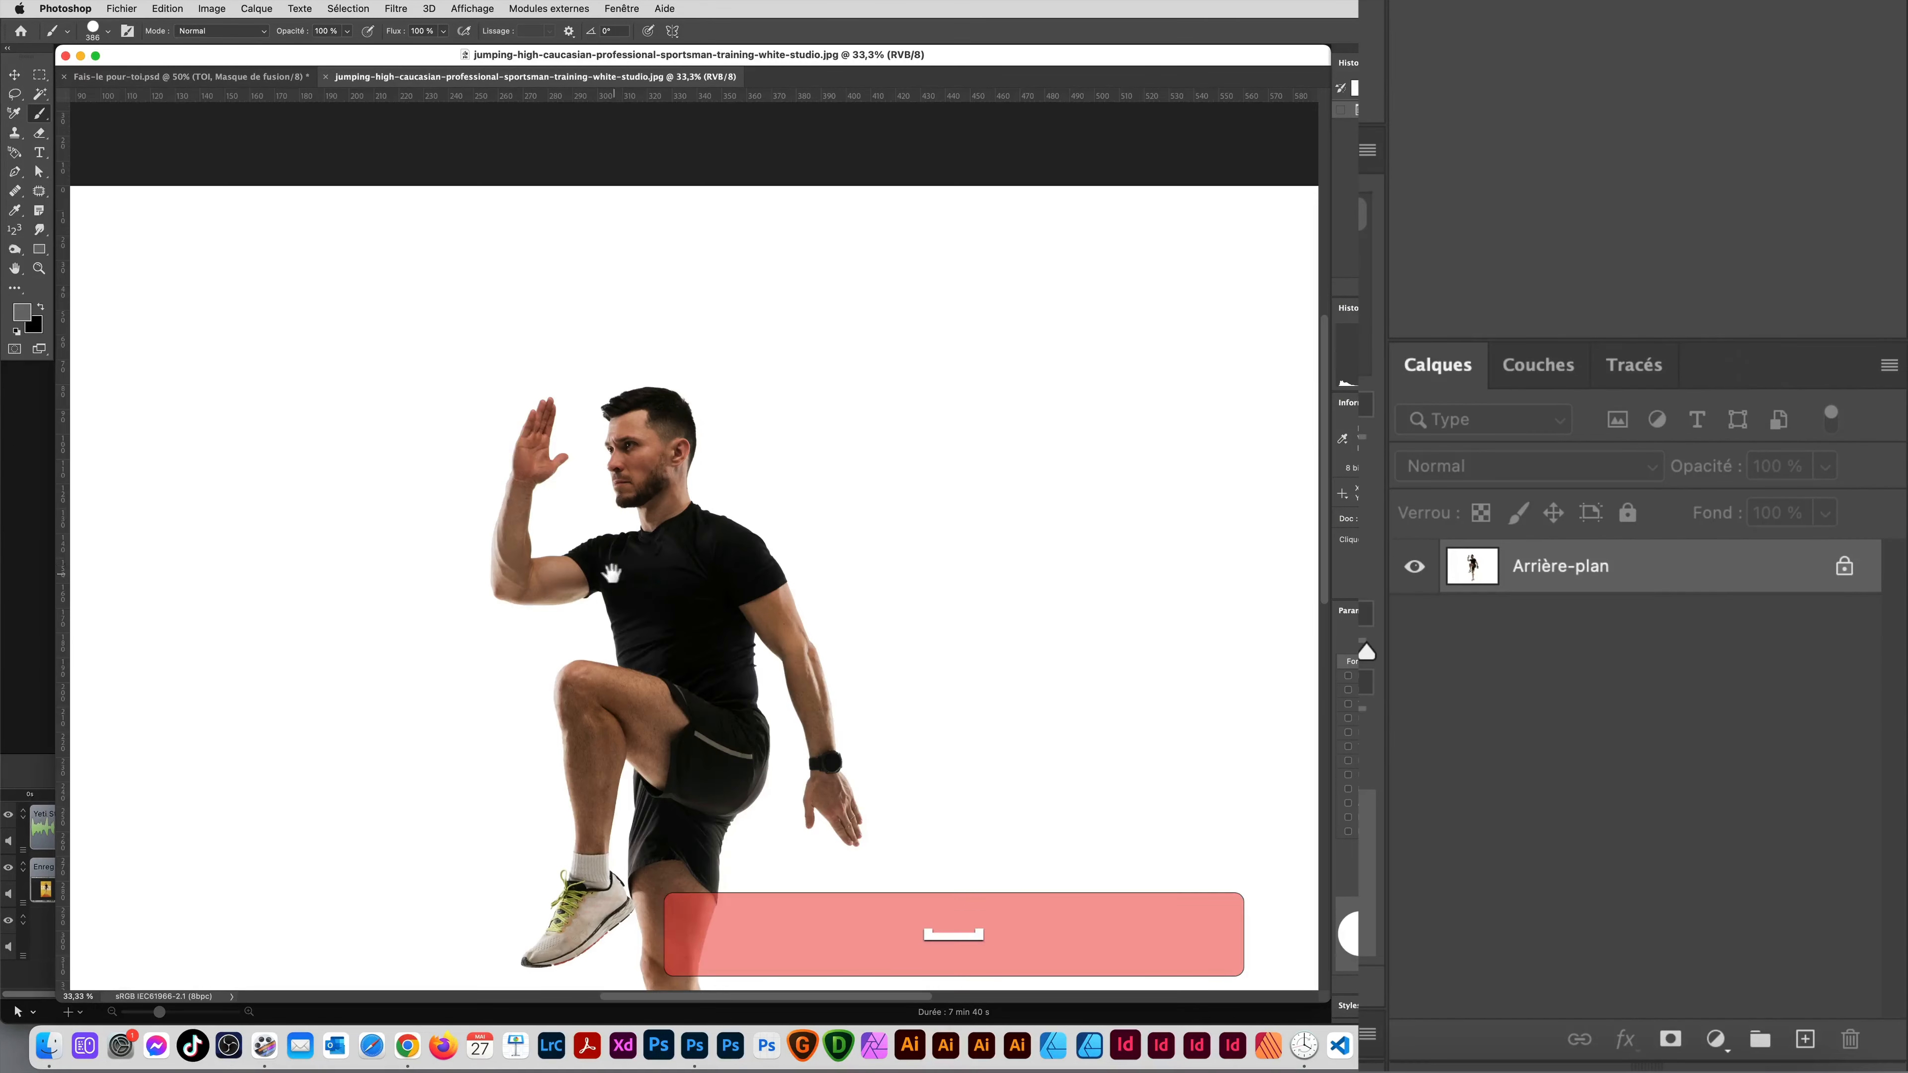
key("q")
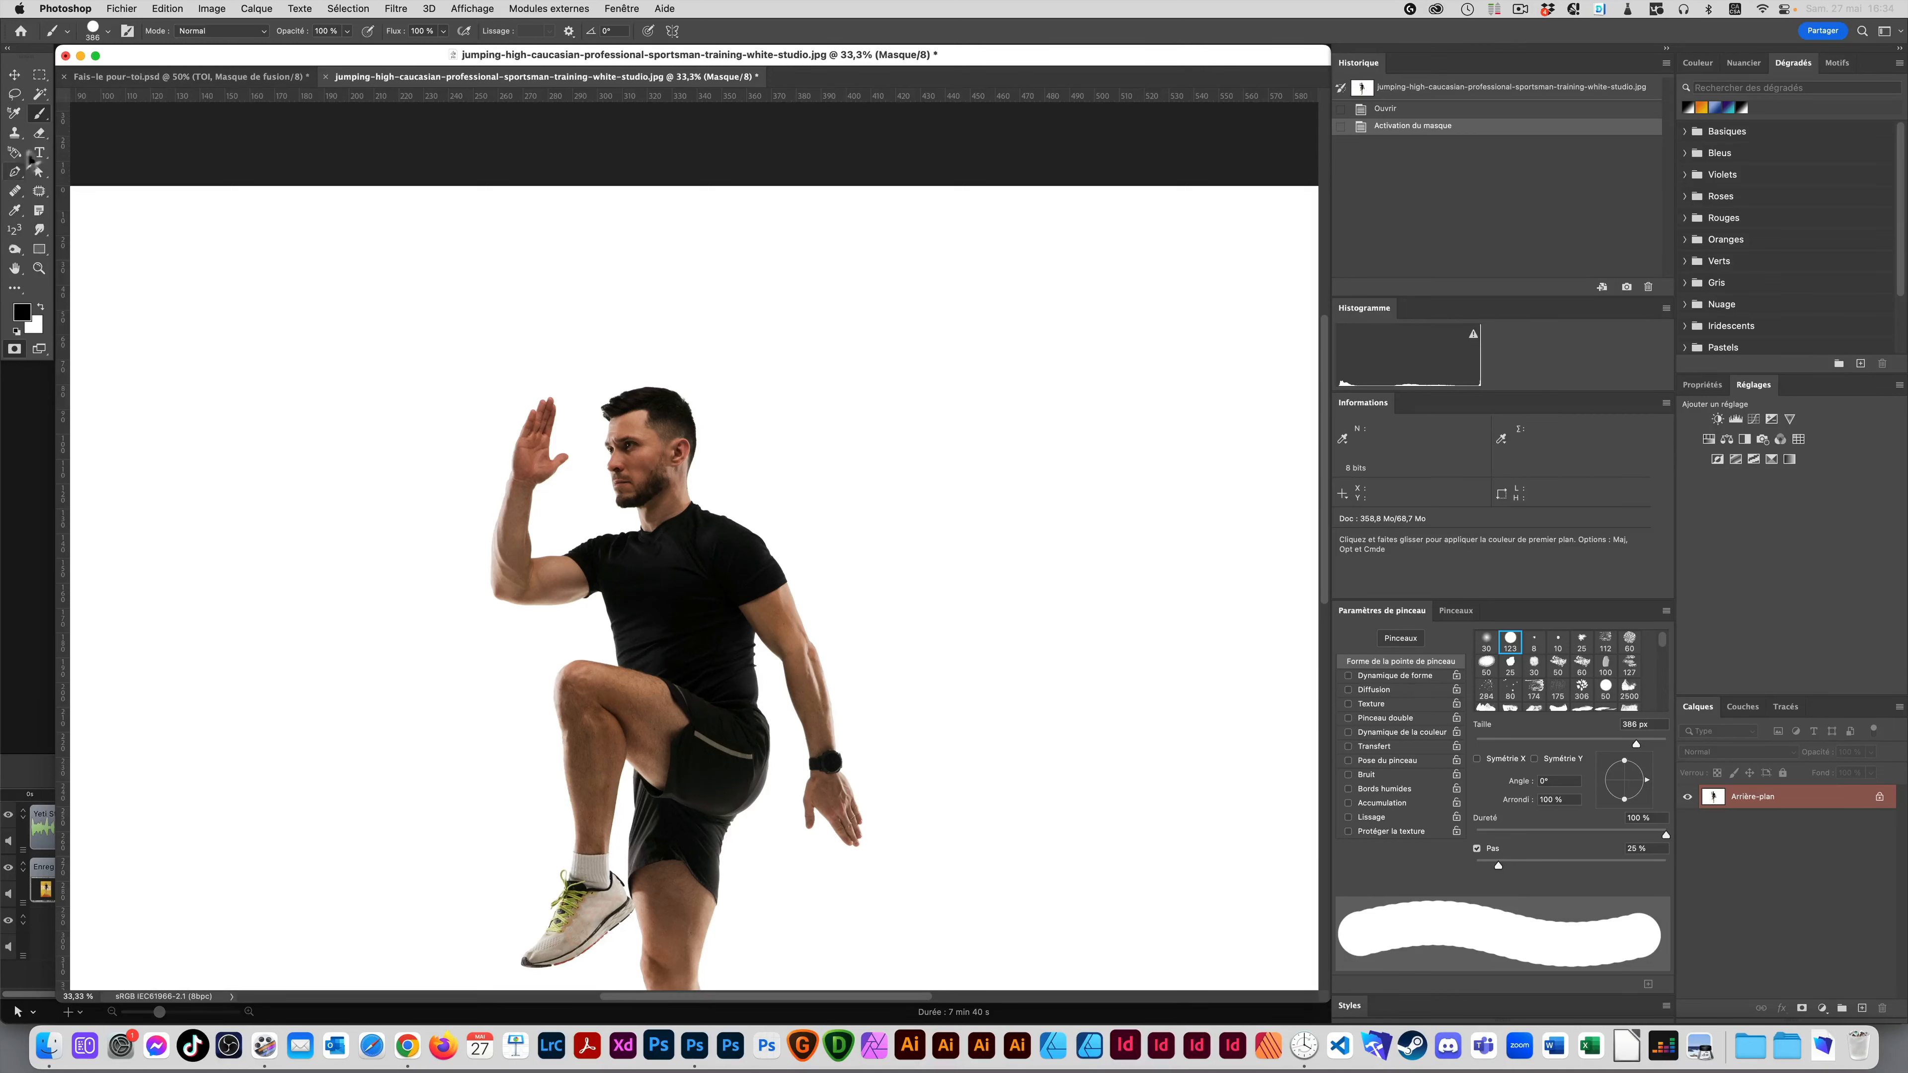
Step: Paint hard-edged and soft-edged Quick Mask strokes over the white area beside the sportsman and convert the painted mask into a selection
mouse_move(413, 388)
left_mouse_down()
mouse_move(506, 317)
mouse_move(433, 319)
mouse_move(391, 355)
mouse_move(496, 300)
mouse_move(382, 348)
mouse_move(424, 303)
mouse_move(326, 297)
mouse_move(449, 247)
mouse_move(334, 254)
mouse_move(390, 237)
mouse_move(360, 267)
mouse_move(419, 330)
left_mouse_up()
mouse_move(383, 417)
left_mouse_down()
mouse_move(421, 390)
mouse_move(321, 500)
mouse_move(391, 563)
mouse_move(298, 703)
mouse_move(323, 682)
mouse_move(248, 346)
mouse_move(188, 639)
mouse_move(301, 523)
left_mouse_up()
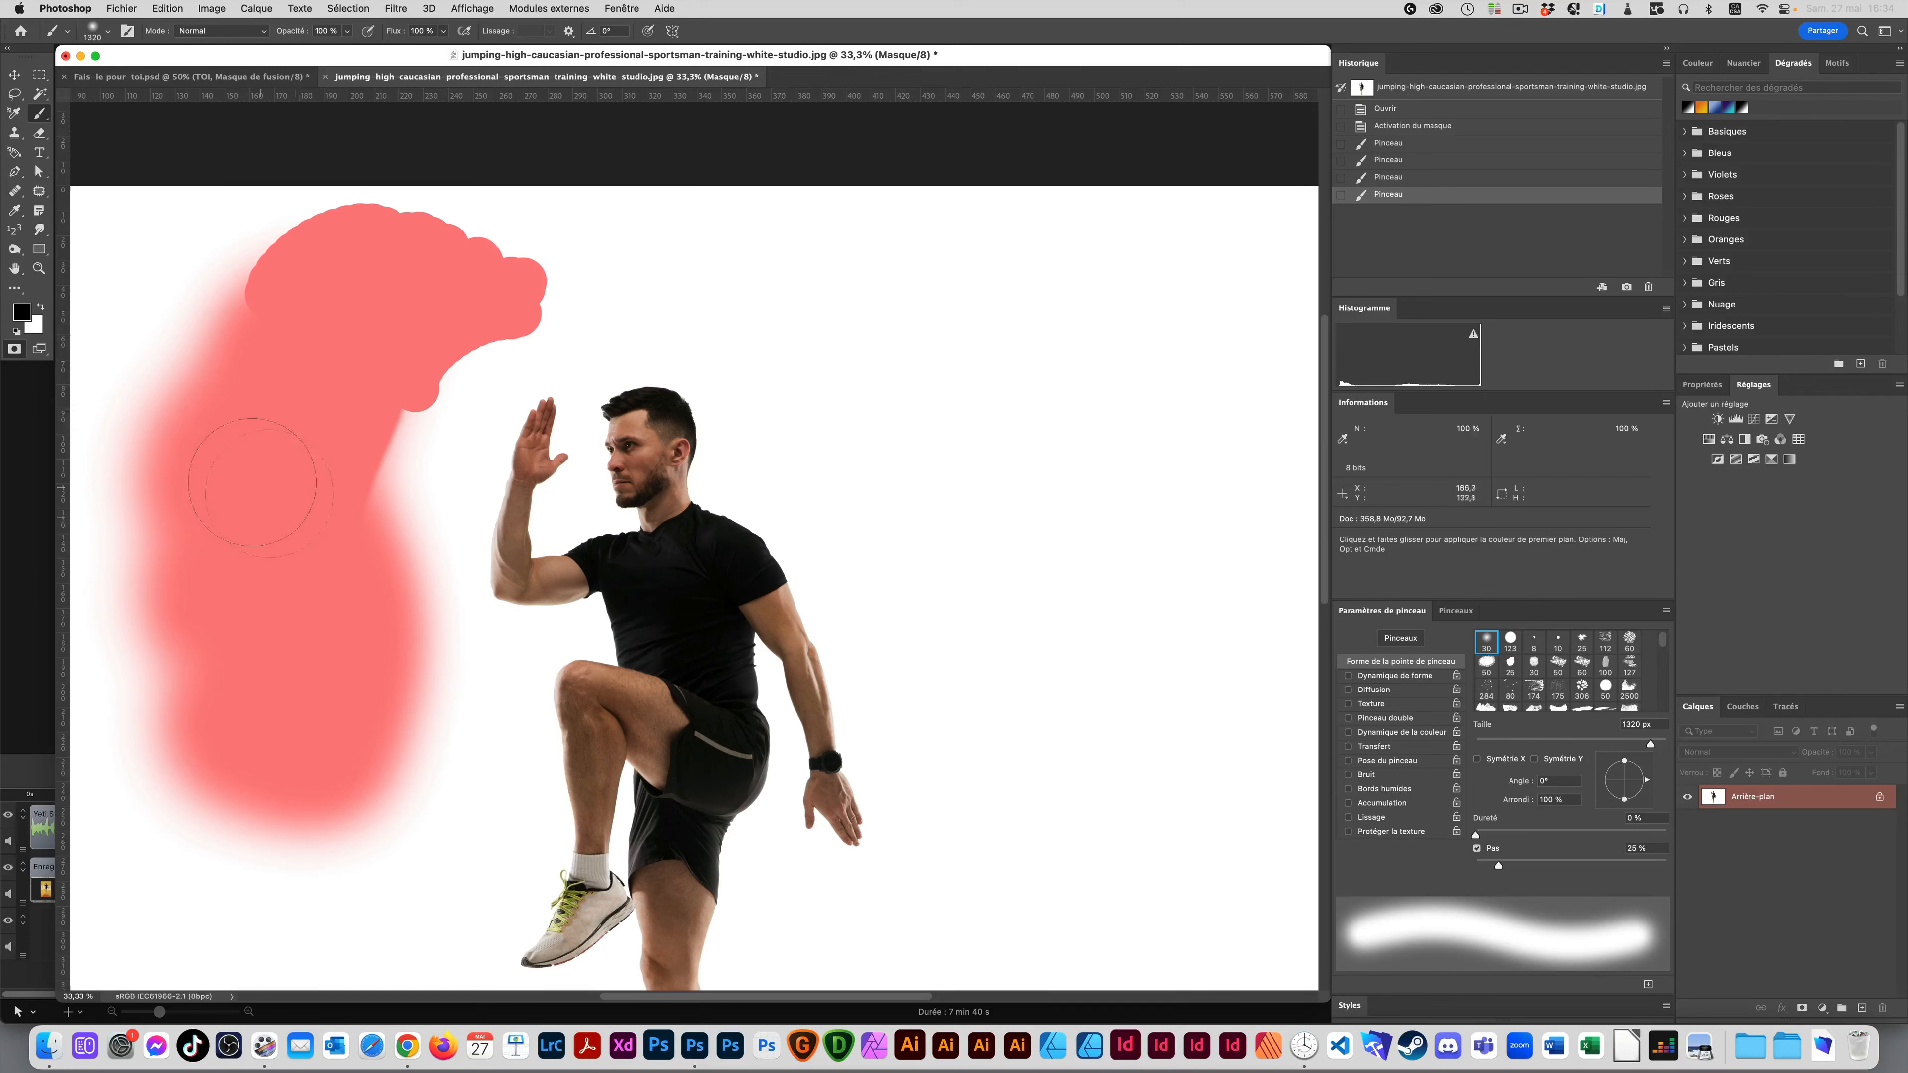
key("q")
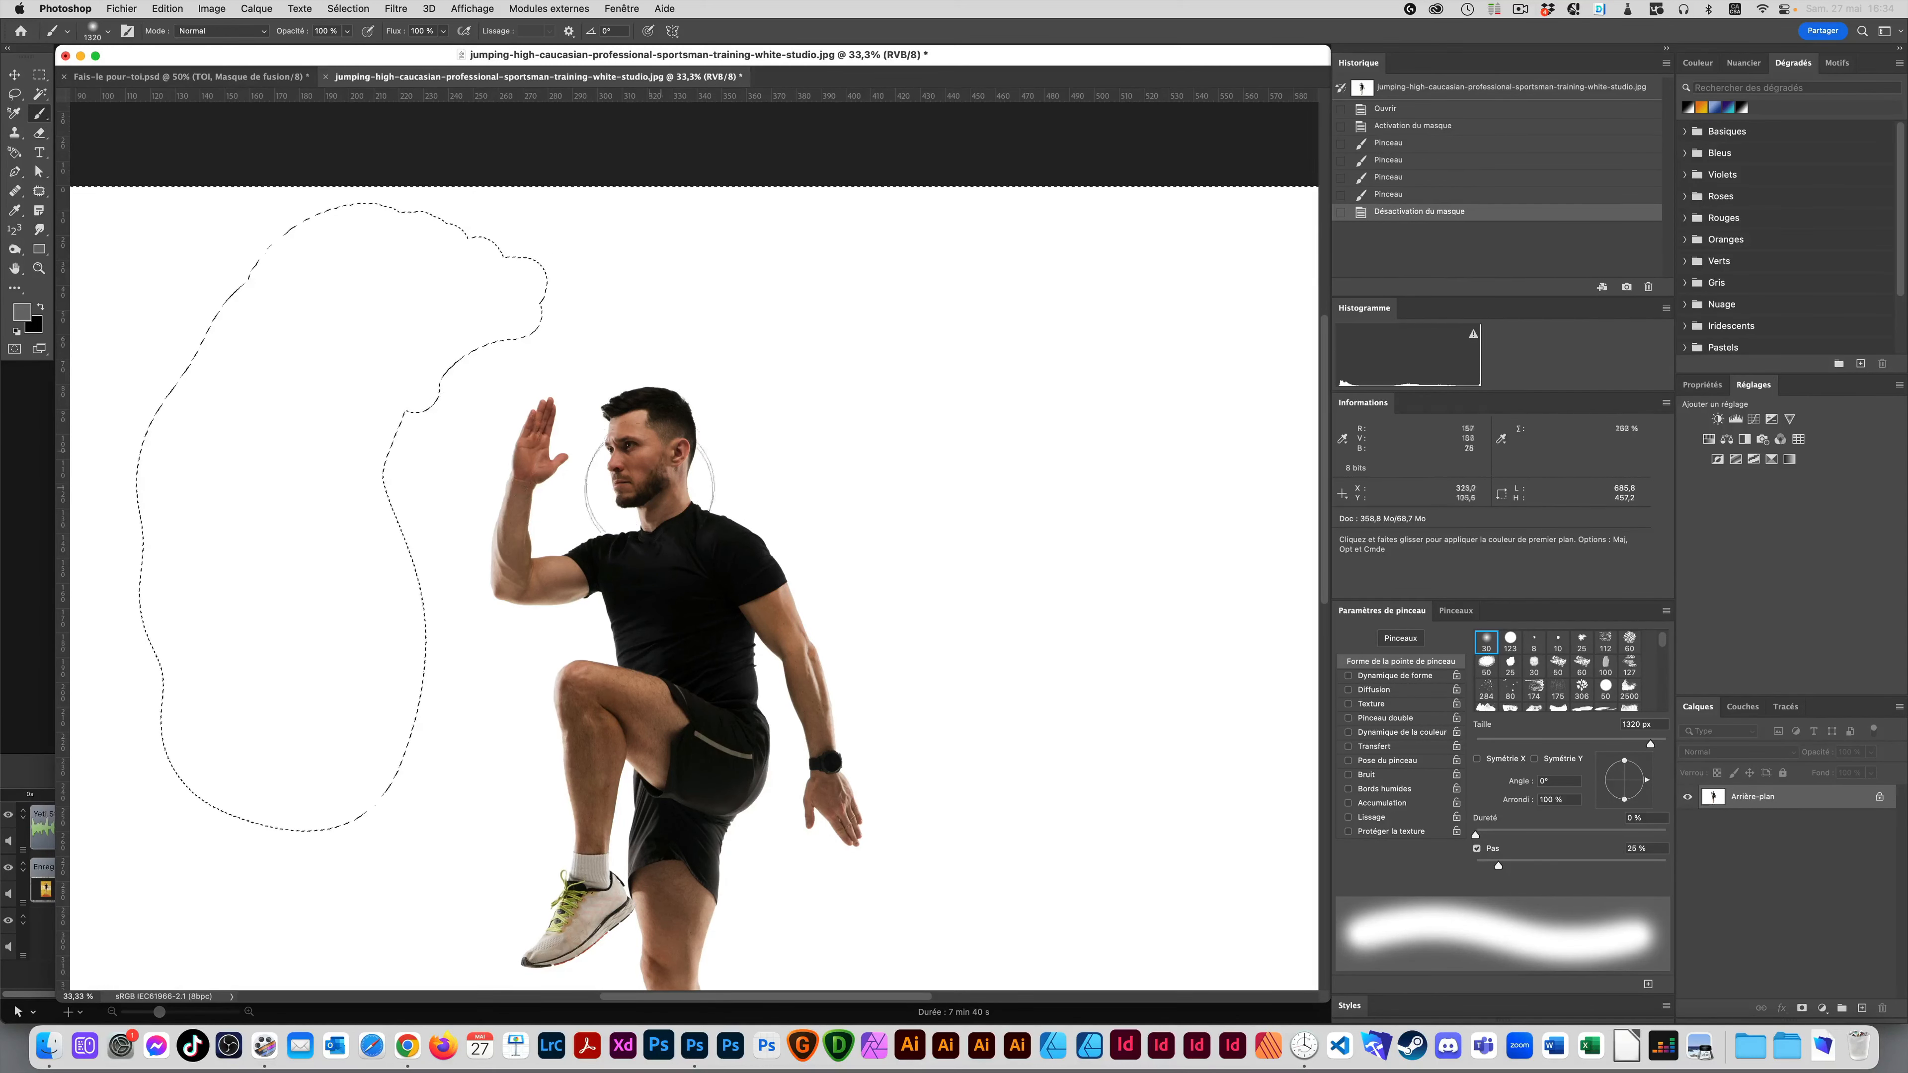
Step: Try a soft grey brush dab over the sportsman's head, undo it, and clear the selection
key("ctrl+alt")
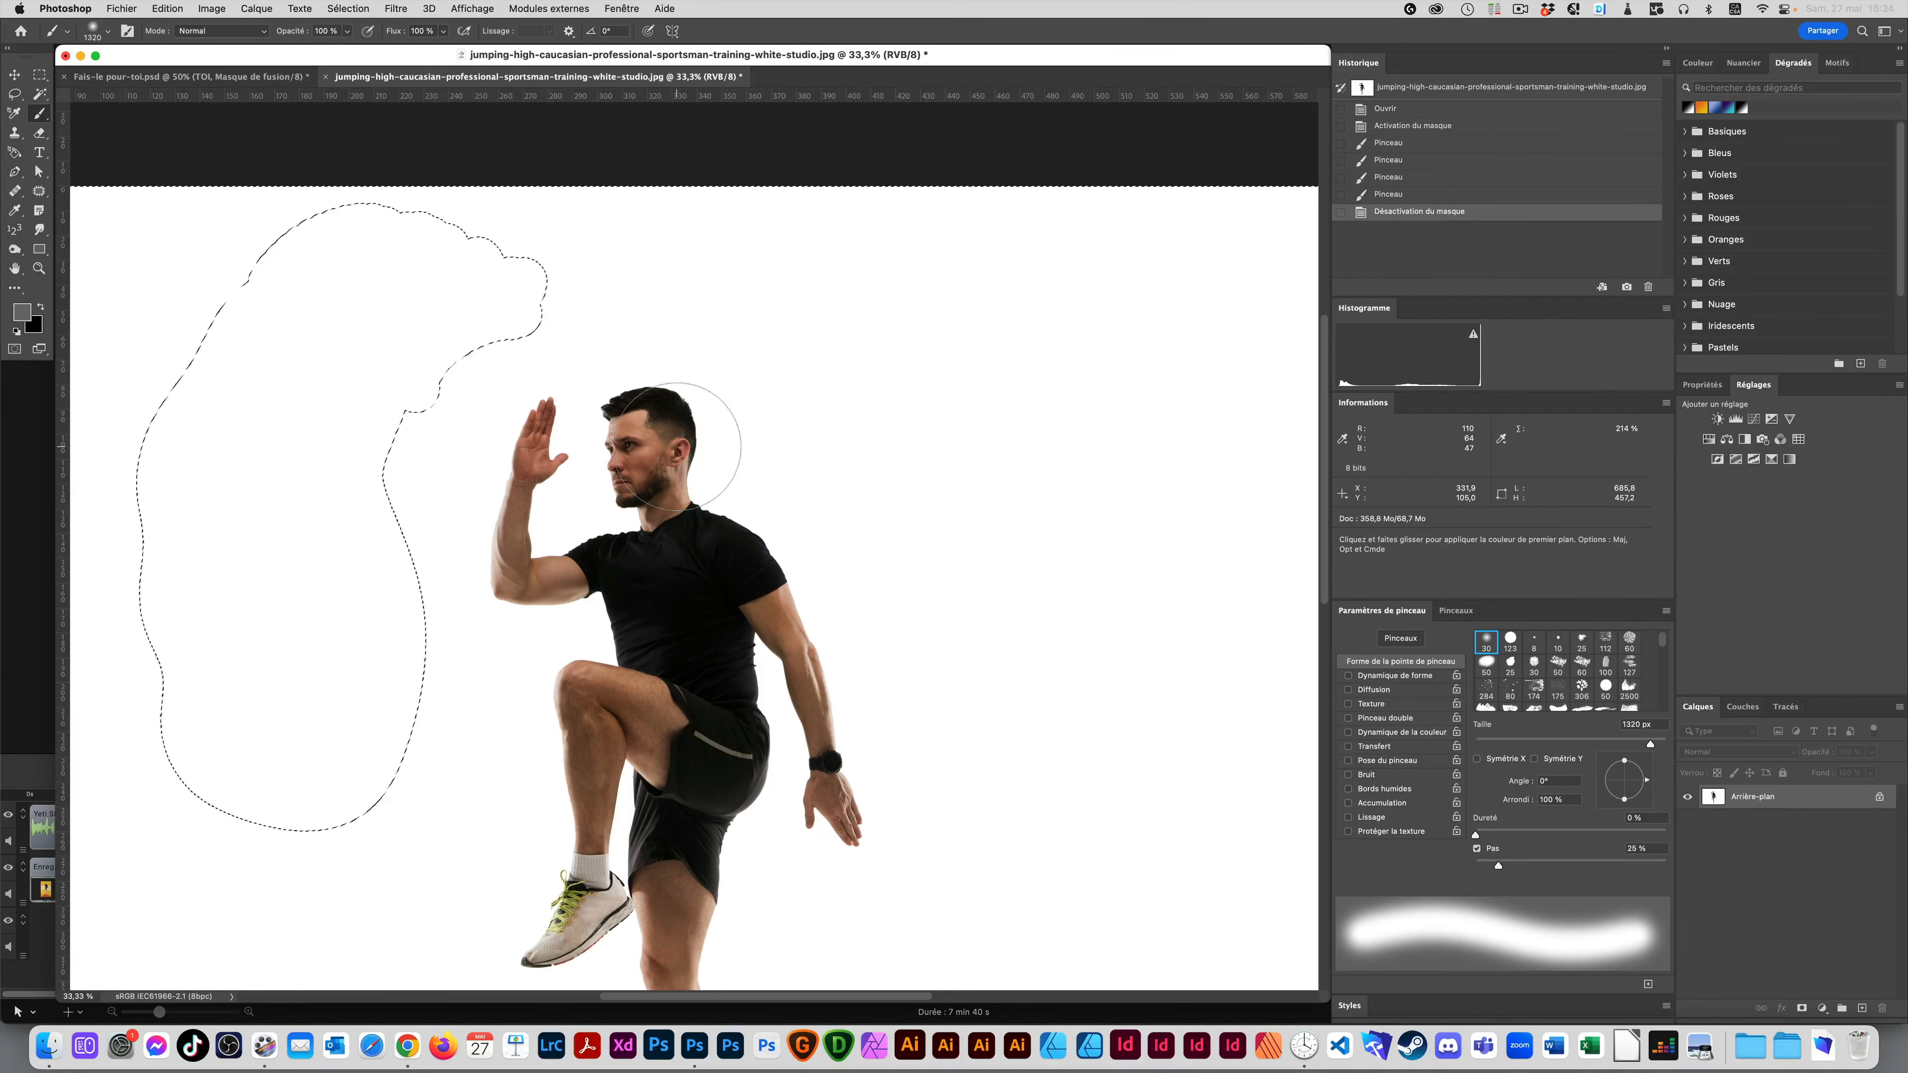
left_click(677, 446)
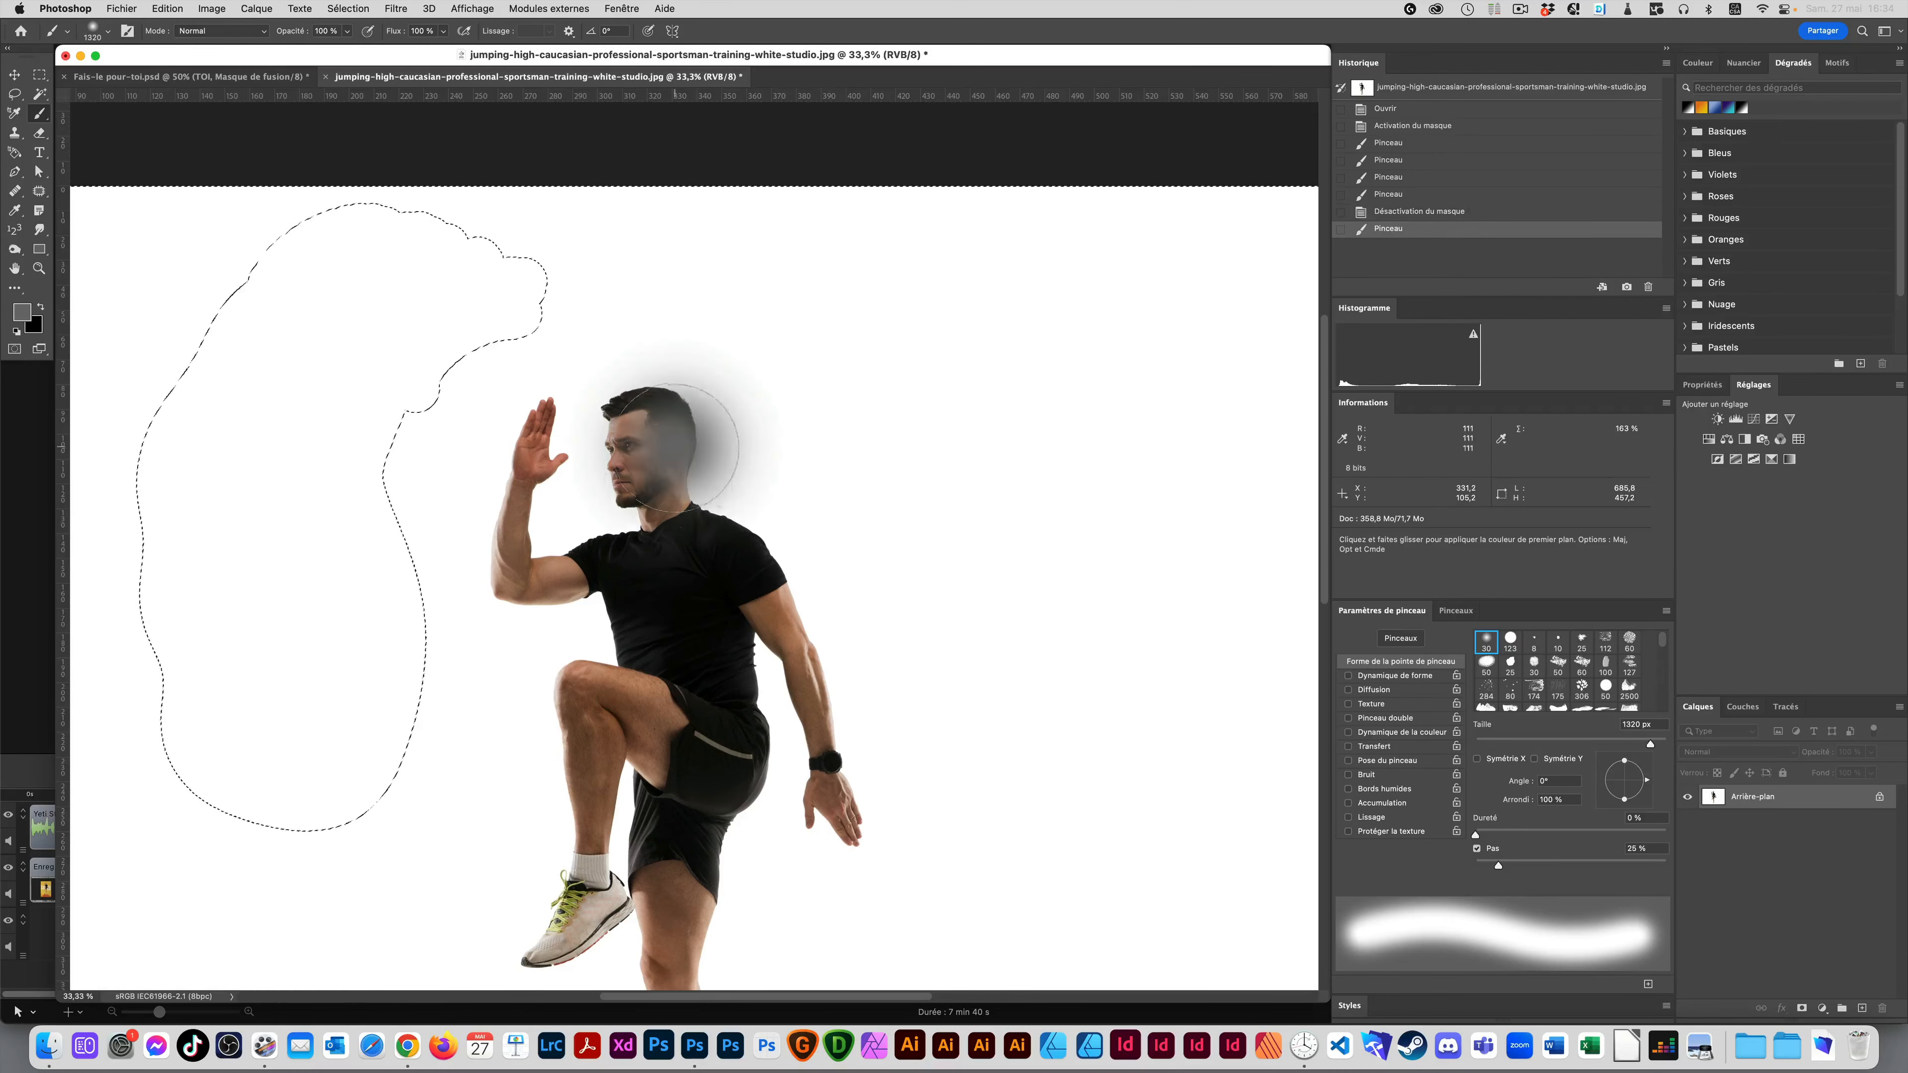
key("super+z")
key("super+d")
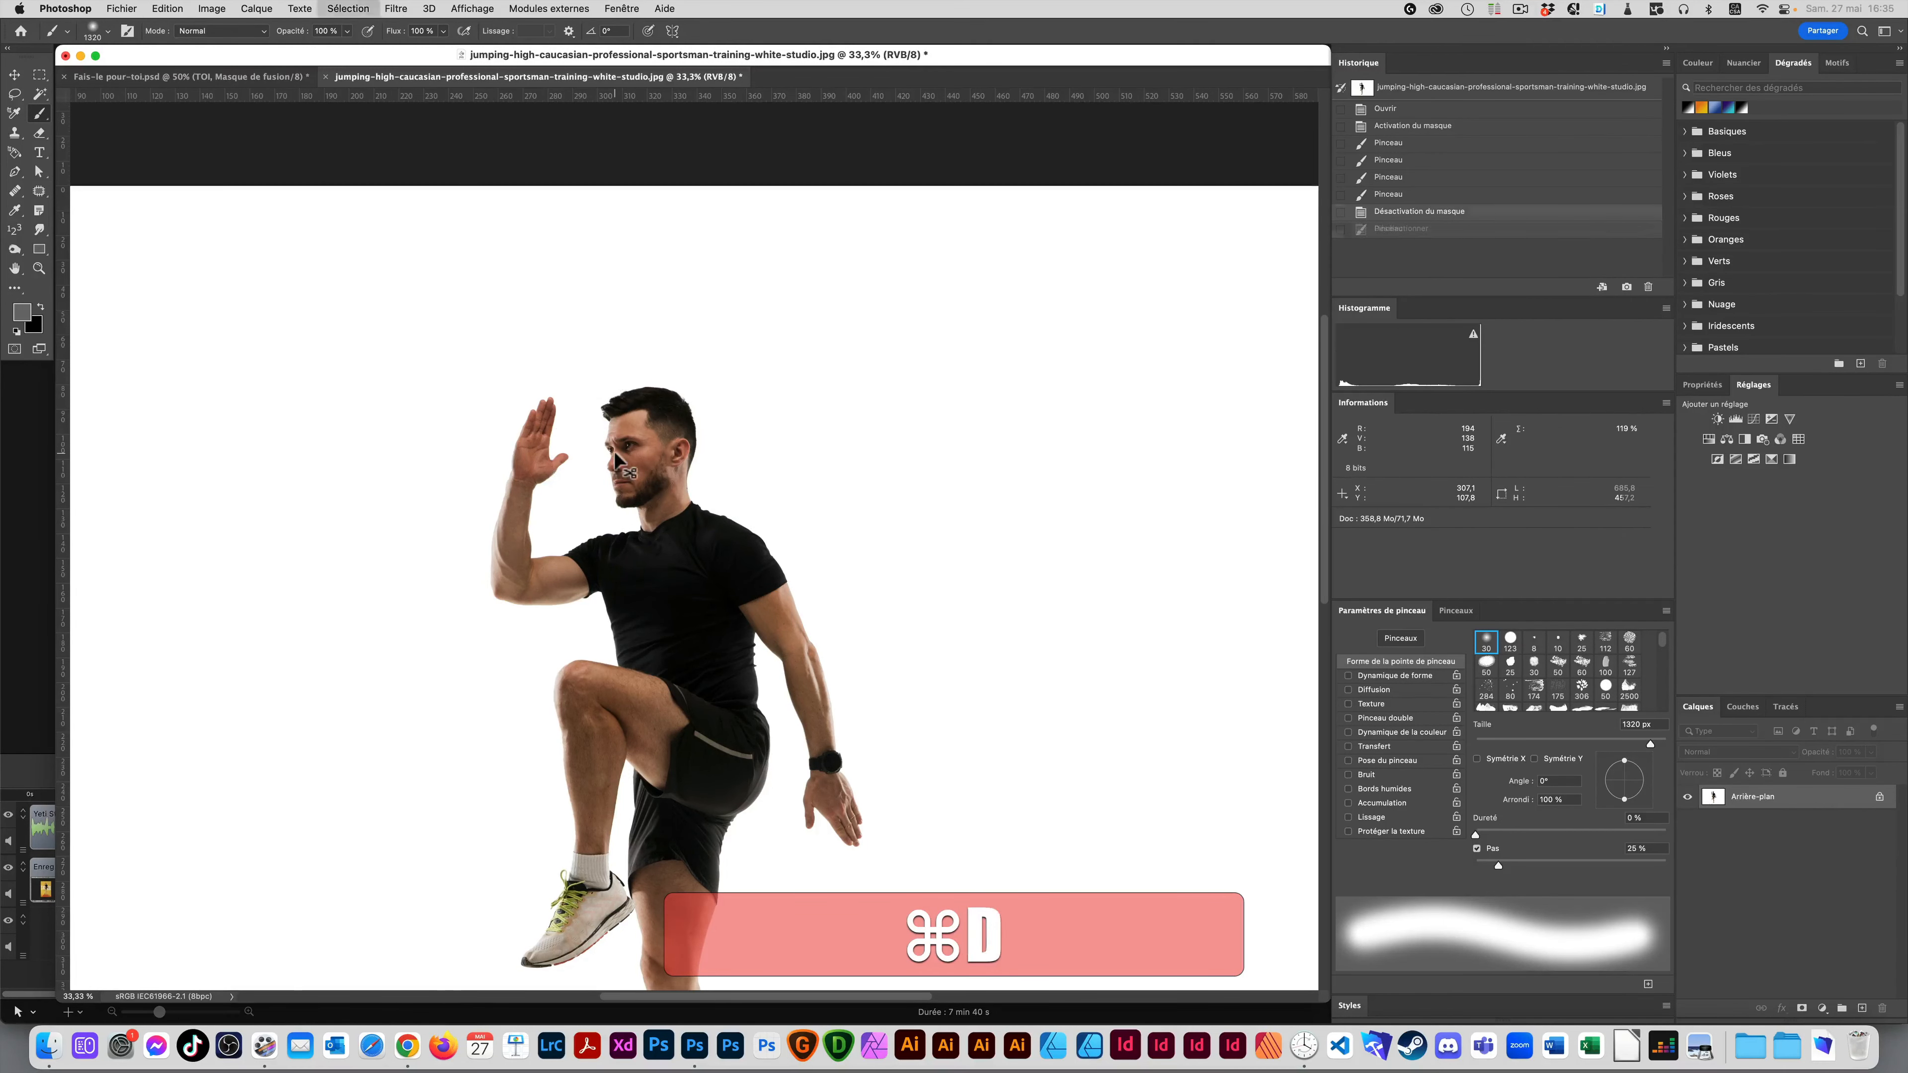
Step: Re-enter Quick Mask and paint over the head, torso, lowered arm and standing leg with a 1014 px brush at 88 % hardness
key("q")
left_click(651, 442)
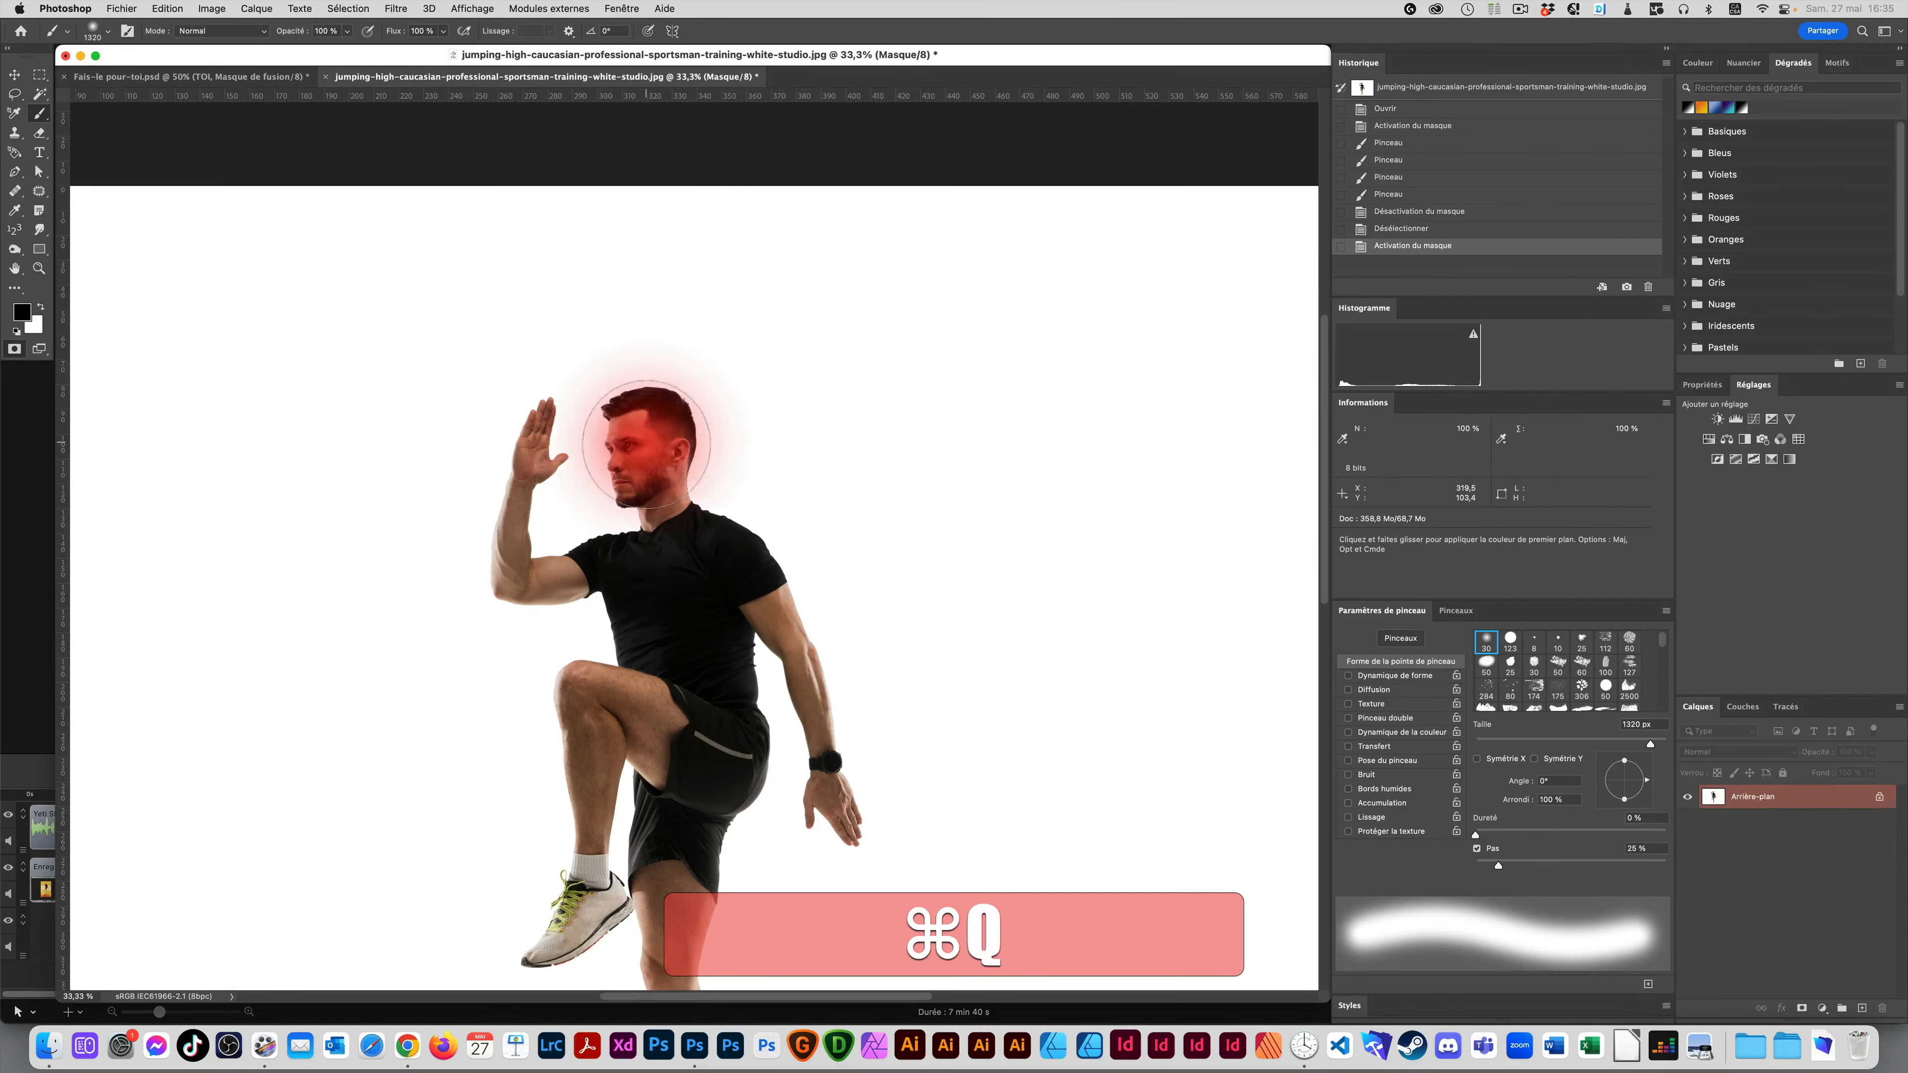
key("super+z")
left_click_drag(658, 410, 666, 692)
mouse_move(701, 471)
left_mouse_down()
mouse_move(659, 482)
mouse_move(680, 556)
mouse_move(812, 834)
mouse_move(712, 720)
left_mouse_up()
left_click(630, 447)
key("space")
left_click_drag(714, 718, 668, 415)
mouse_move(638, 474)
left_mouse_down()
mouse_move(634, 812)
mouse_move(593, 894)
left_mouse_up()
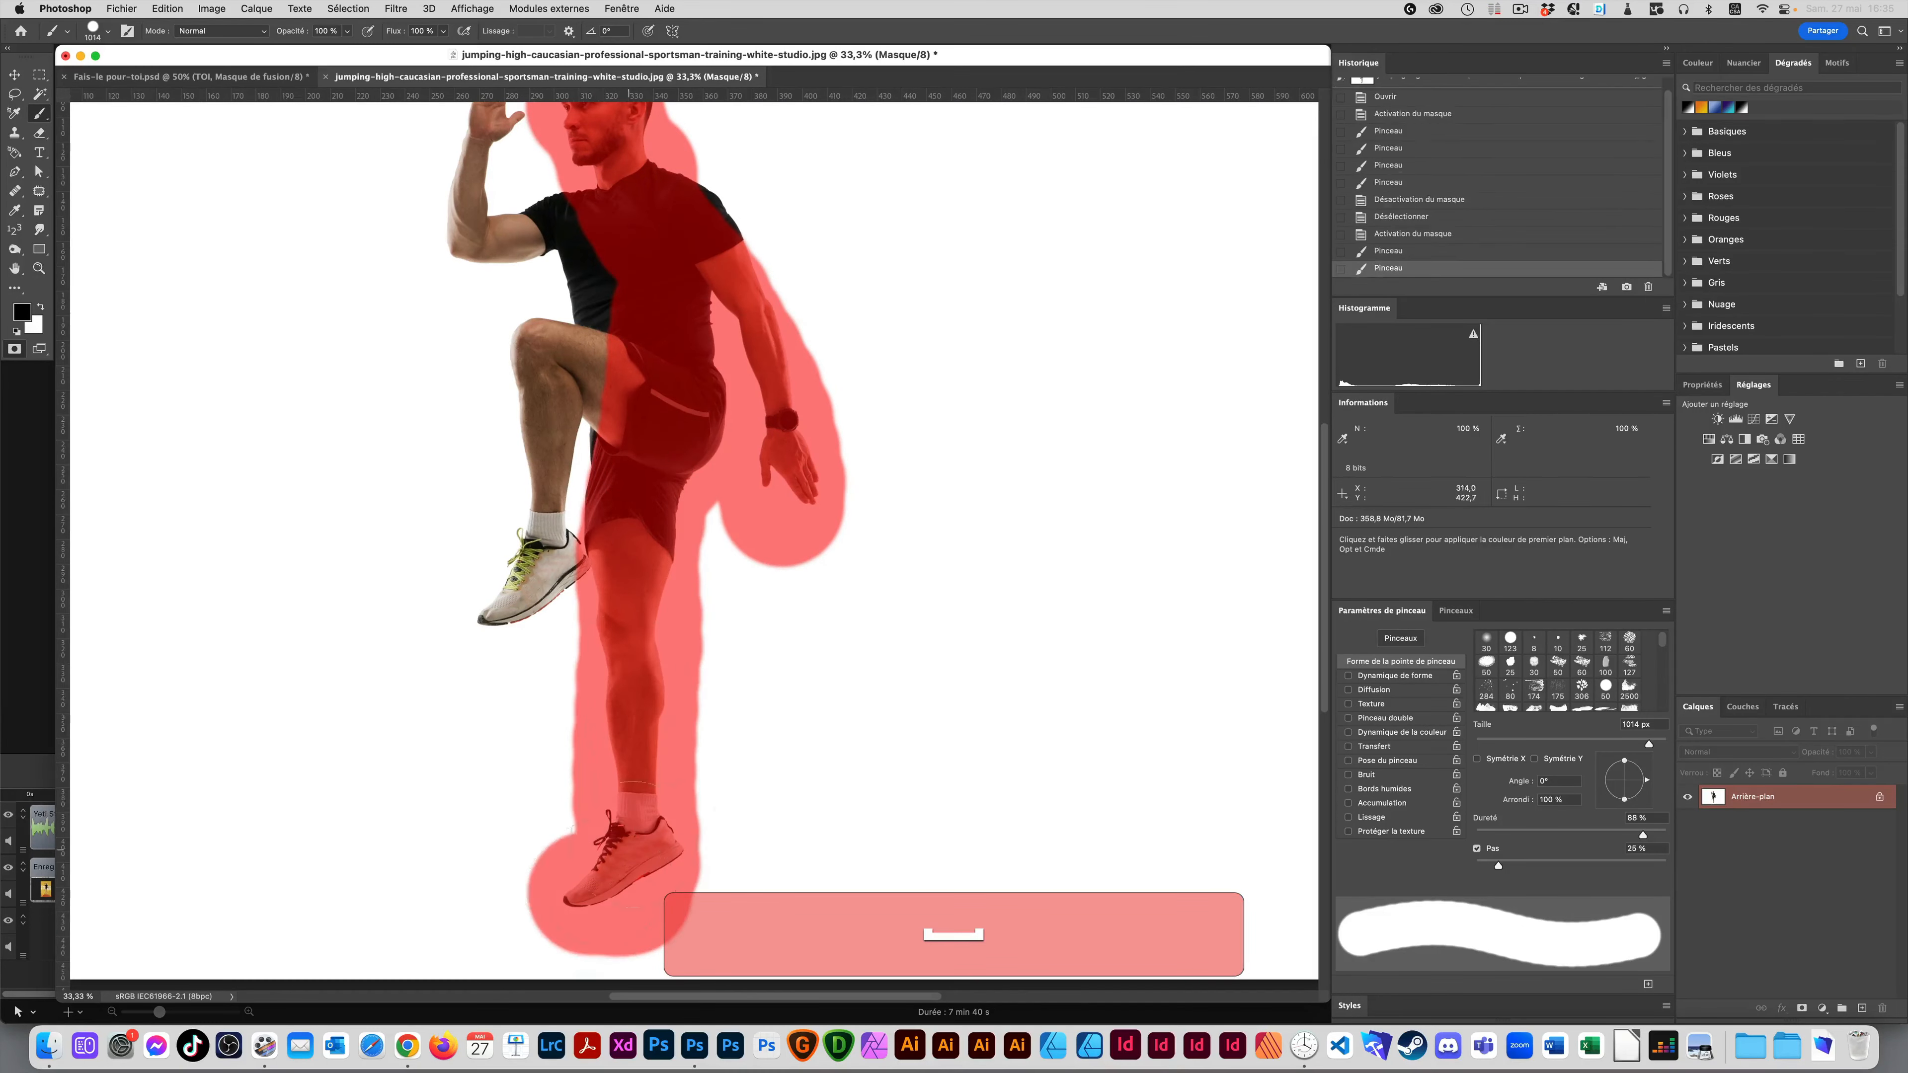
Step: Extend the Quick Mask over the raised leg, its shoe and the raised arm, and convert the mask into a selection
mouse_move(625, 416)
left_mouse_down()
mouse_move(547, 505)
mouse_move(515, 601)
left_mouse_up()
key("space")
left_click_drag(533, 376, 553, 643)
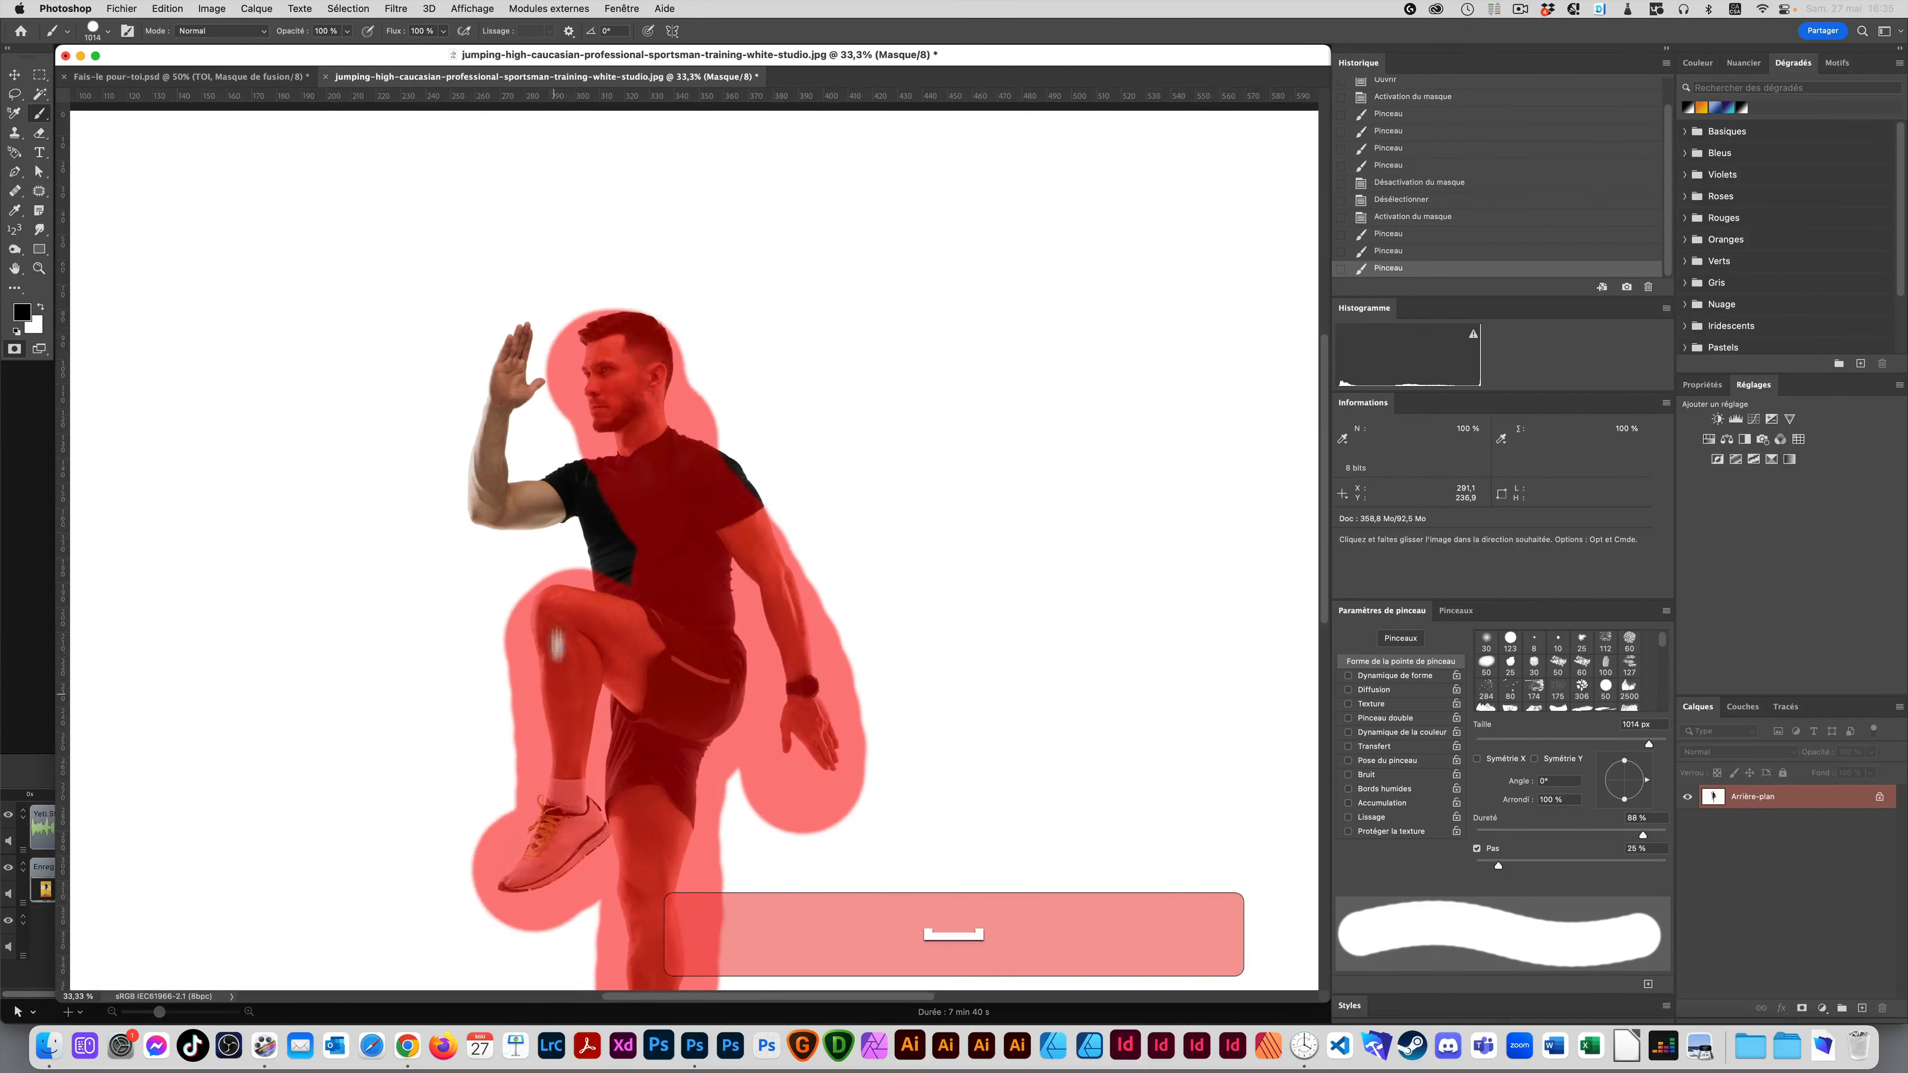
mouse_move(624, 543)
left_mouse_down()
mouse_move(607, 499)
mouse_move(721, 481)
mouse_move(676, 541)
mouse_move(489, 481)
mouse_move(507, 355)
left_mouse_up()
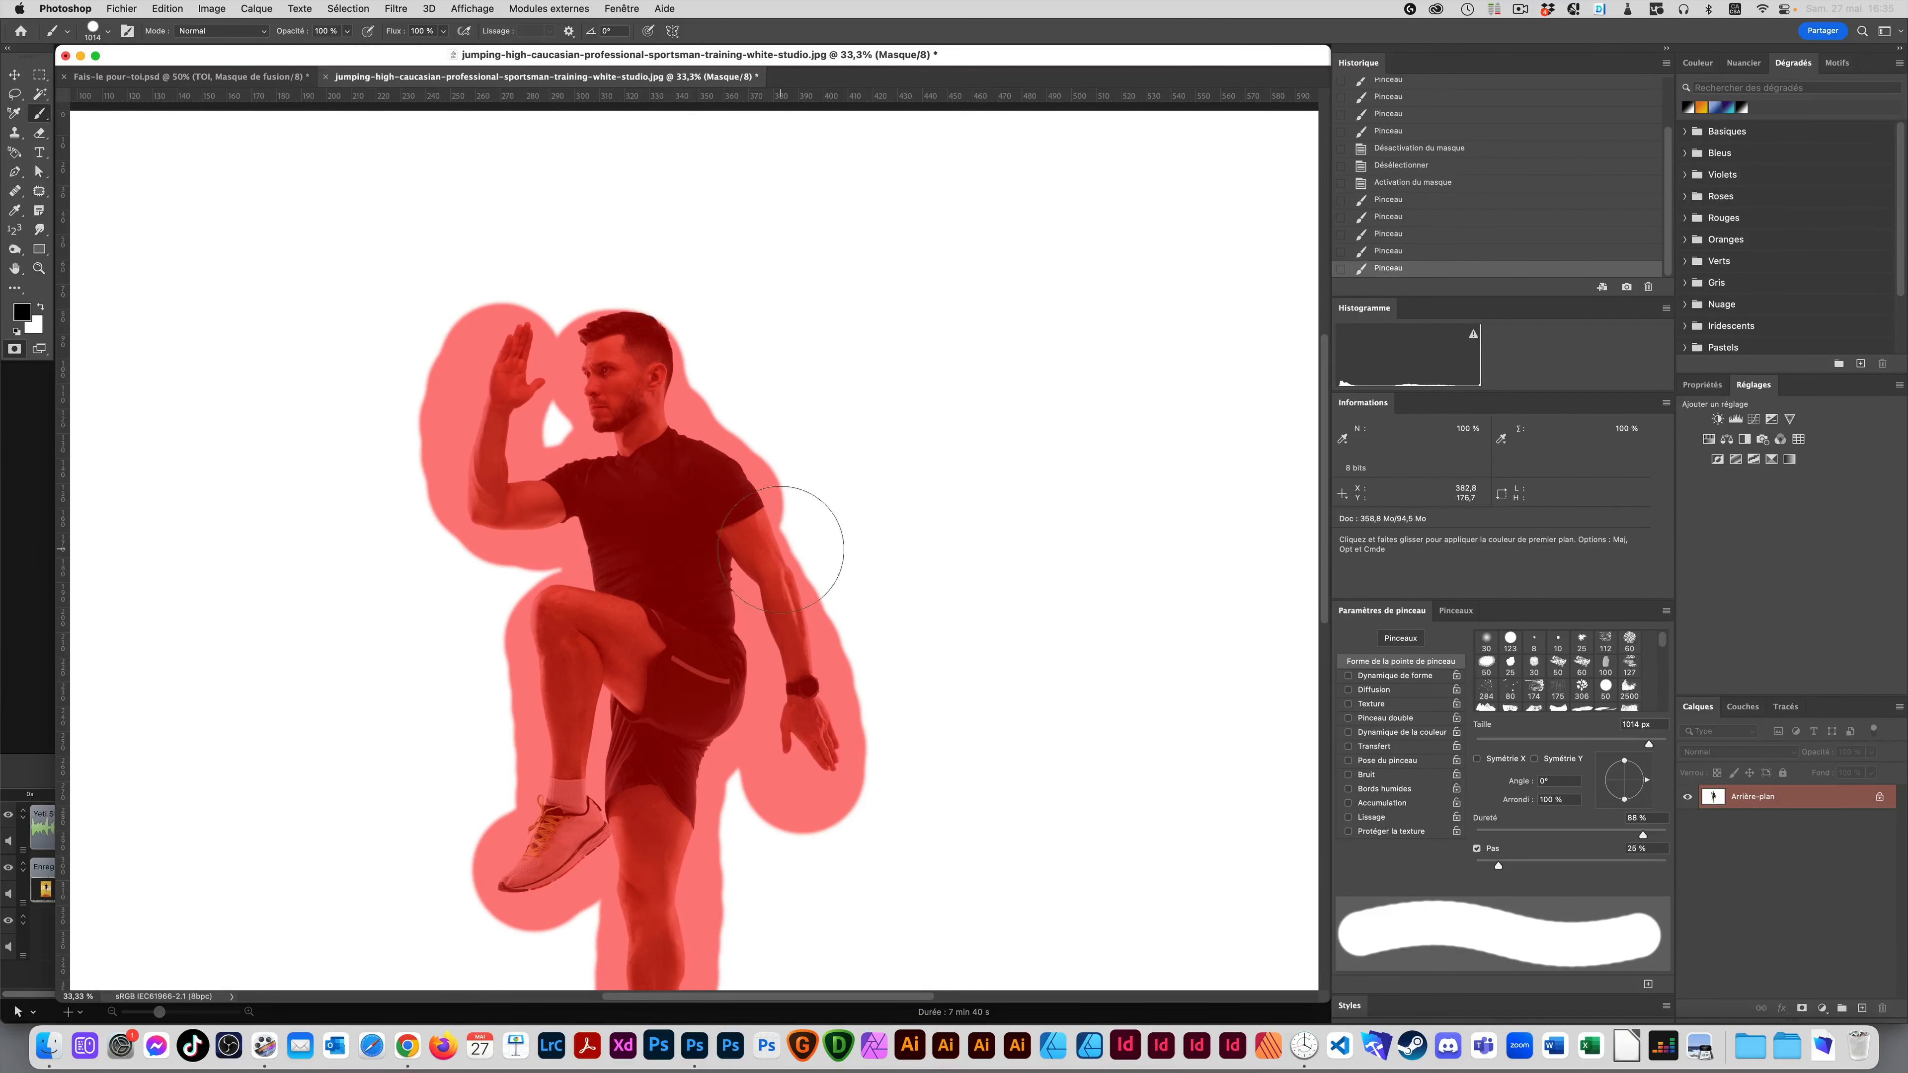
key("q")
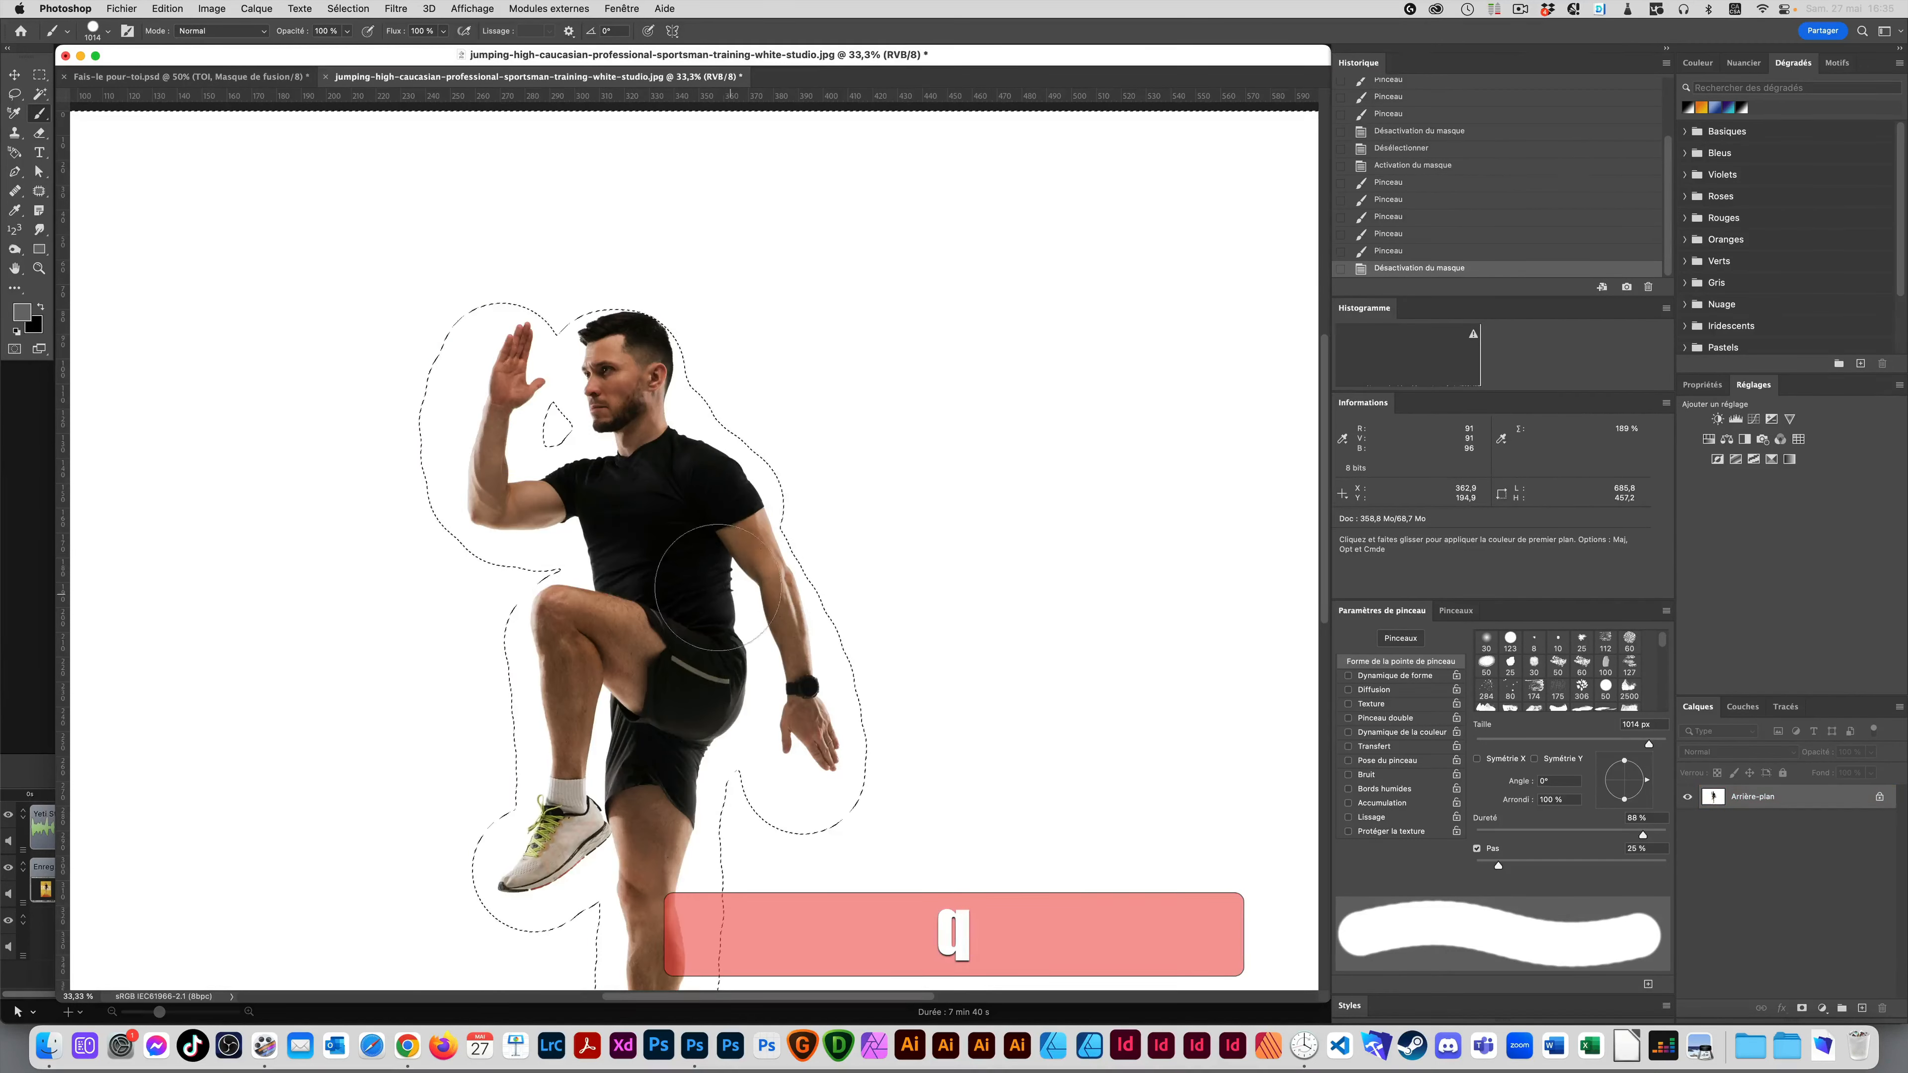
Step: Switch Quick Mask on and off several times to compare the red overlay with its selection outline
key("q")
key("q")
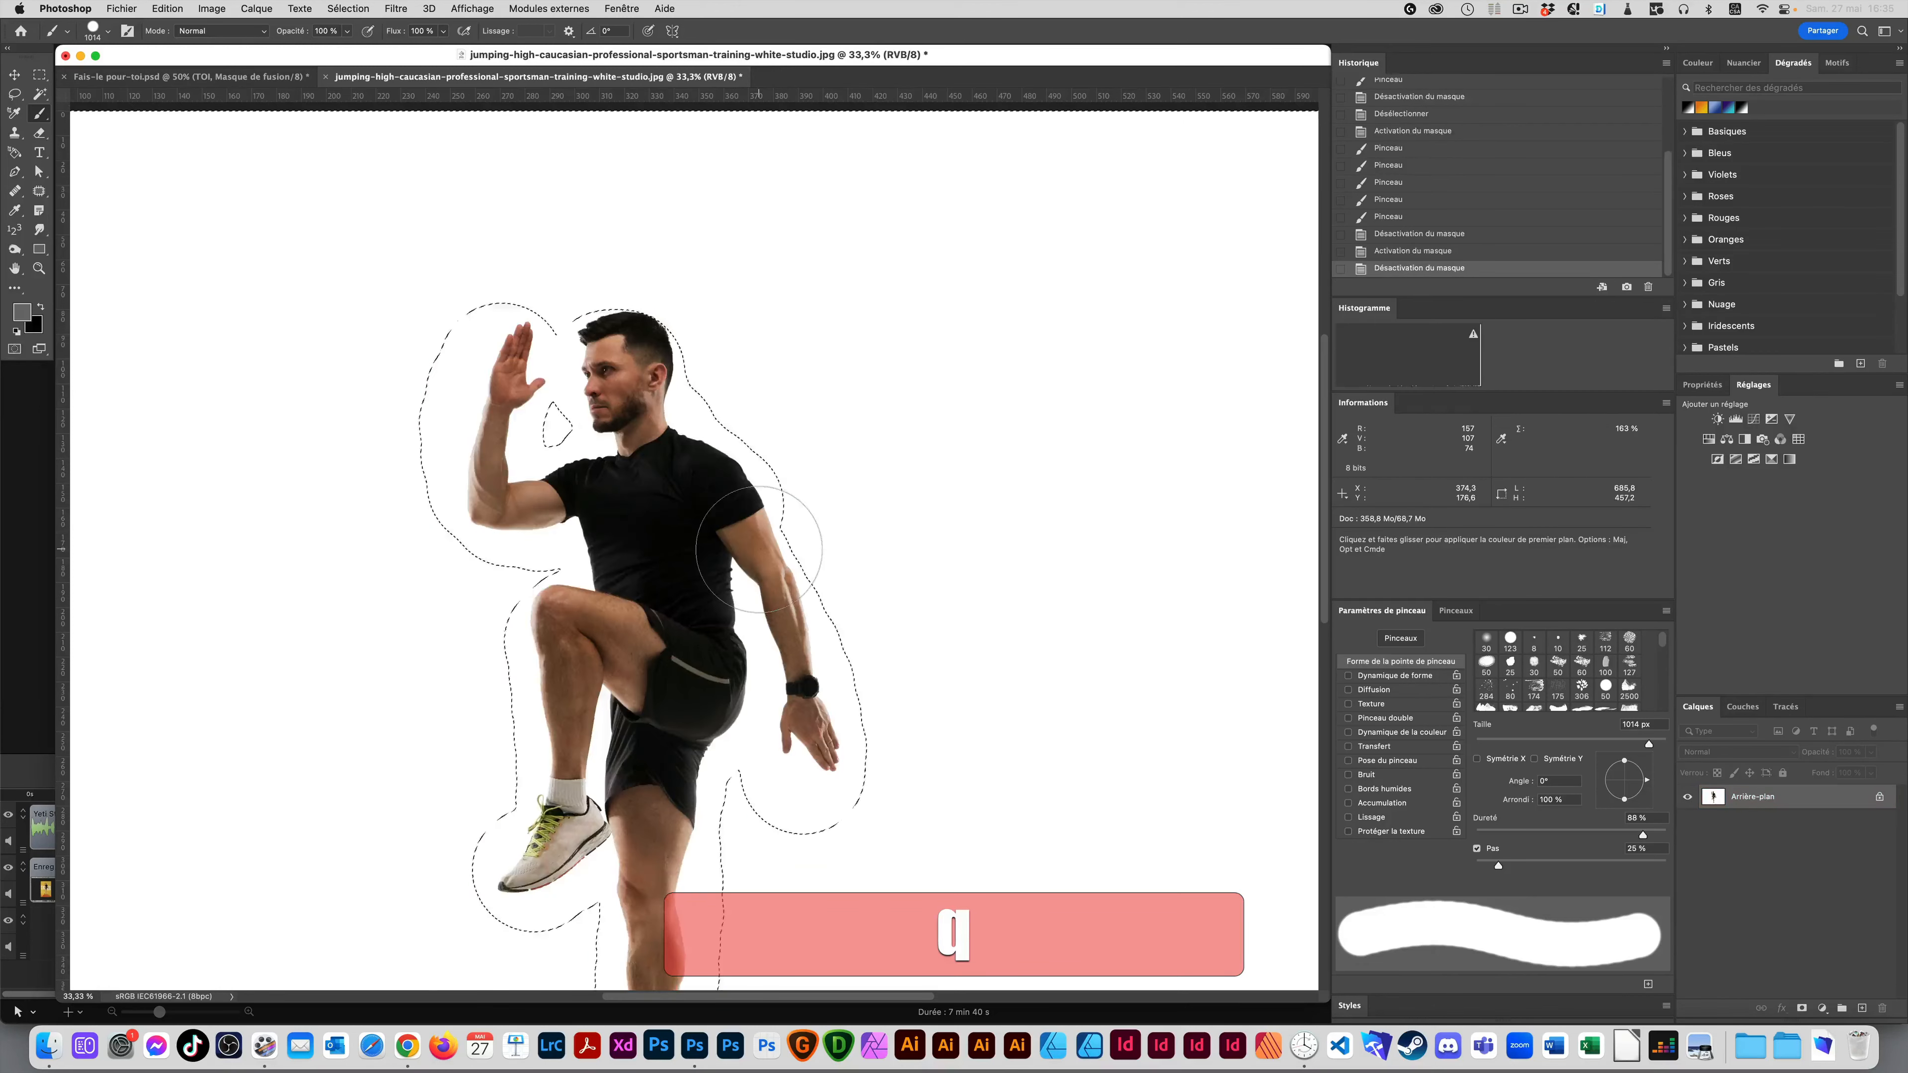
key("q")
key("q")
key("x")
key("q")
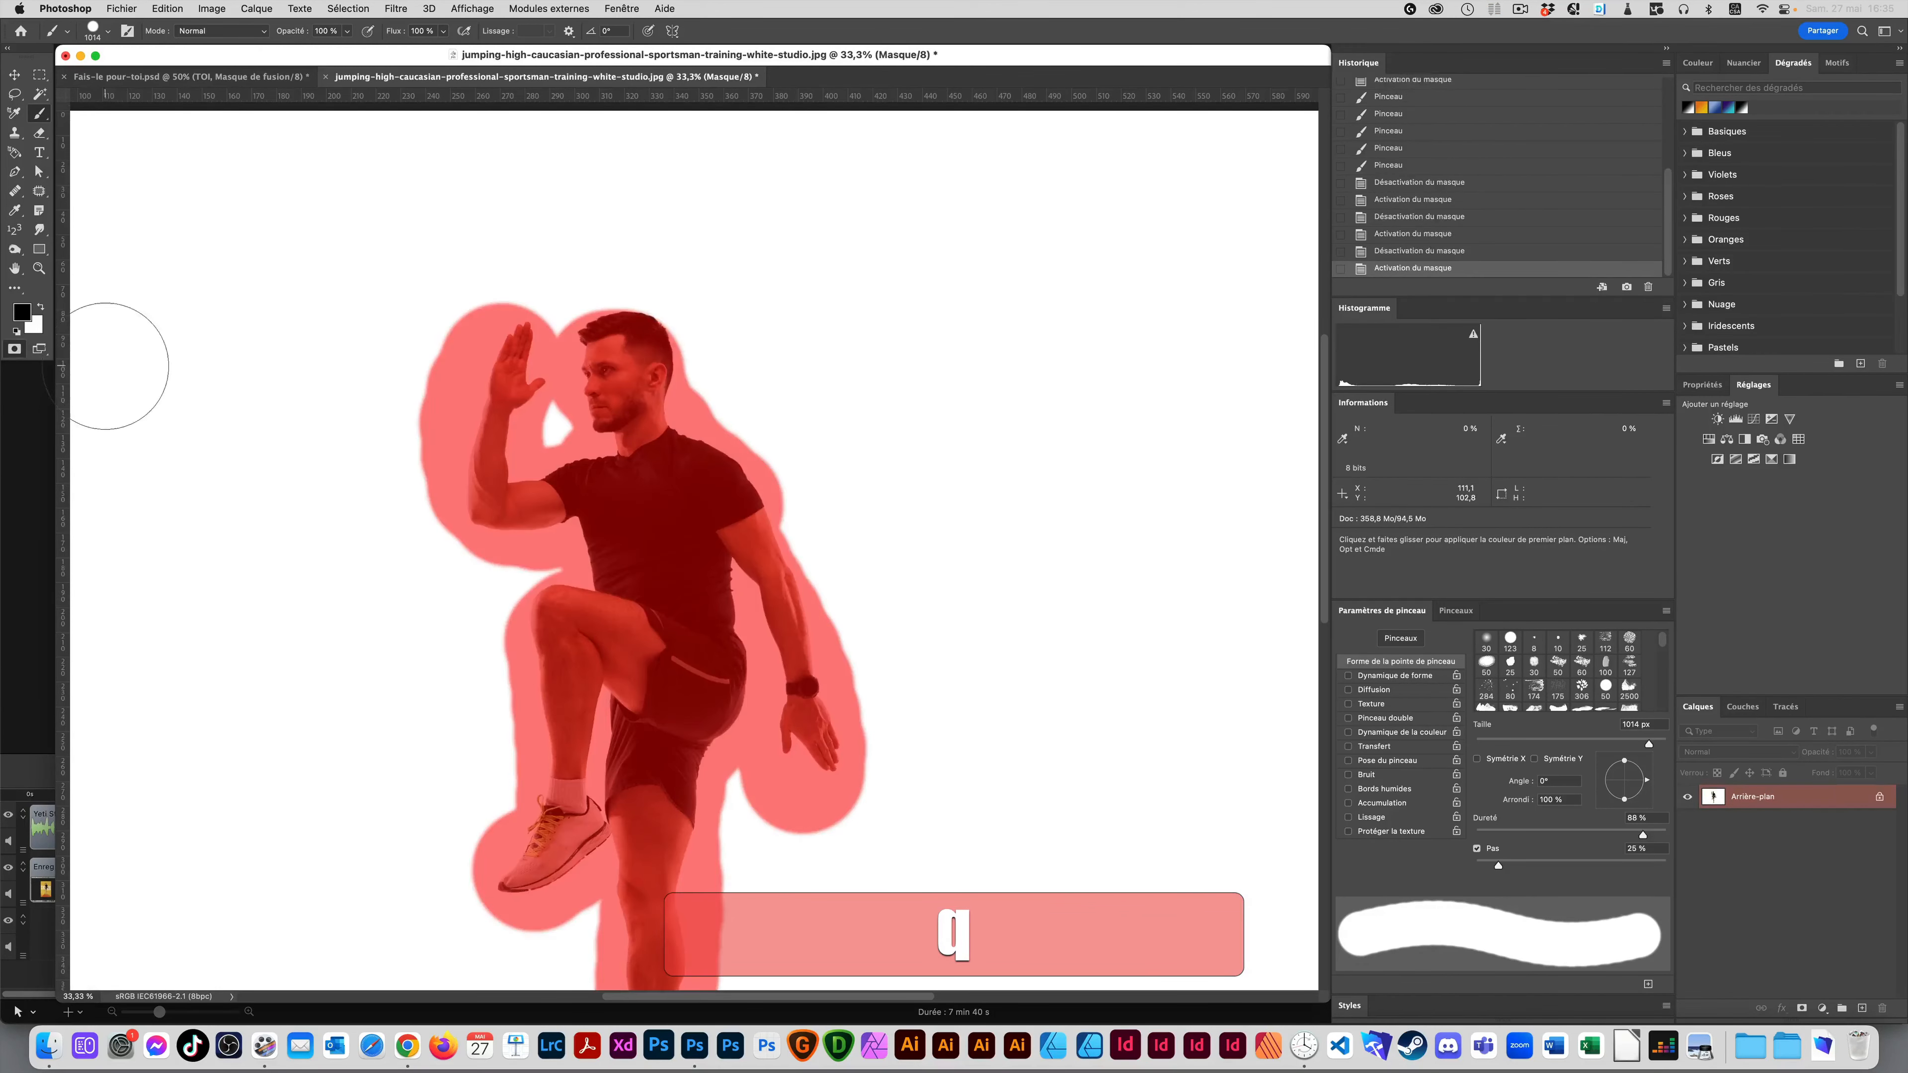
key("q")
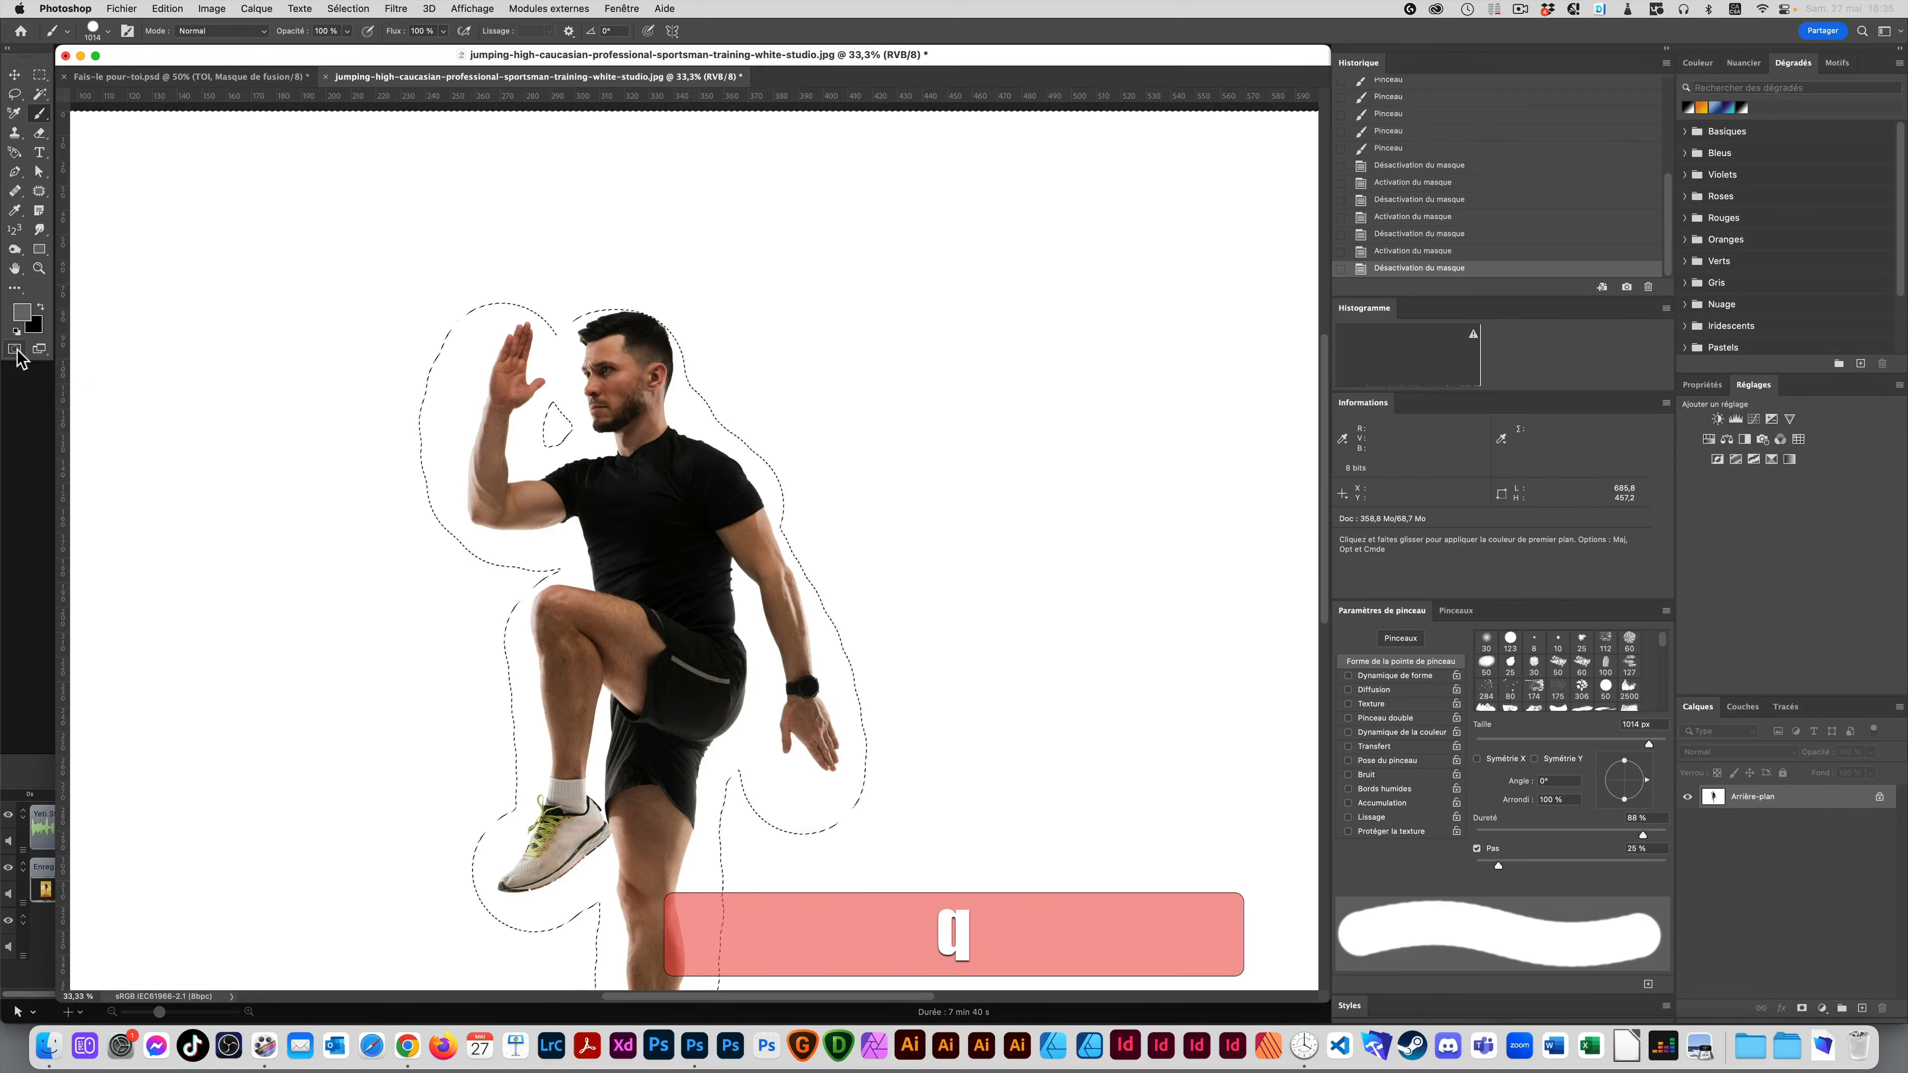
key("q")
key("q")
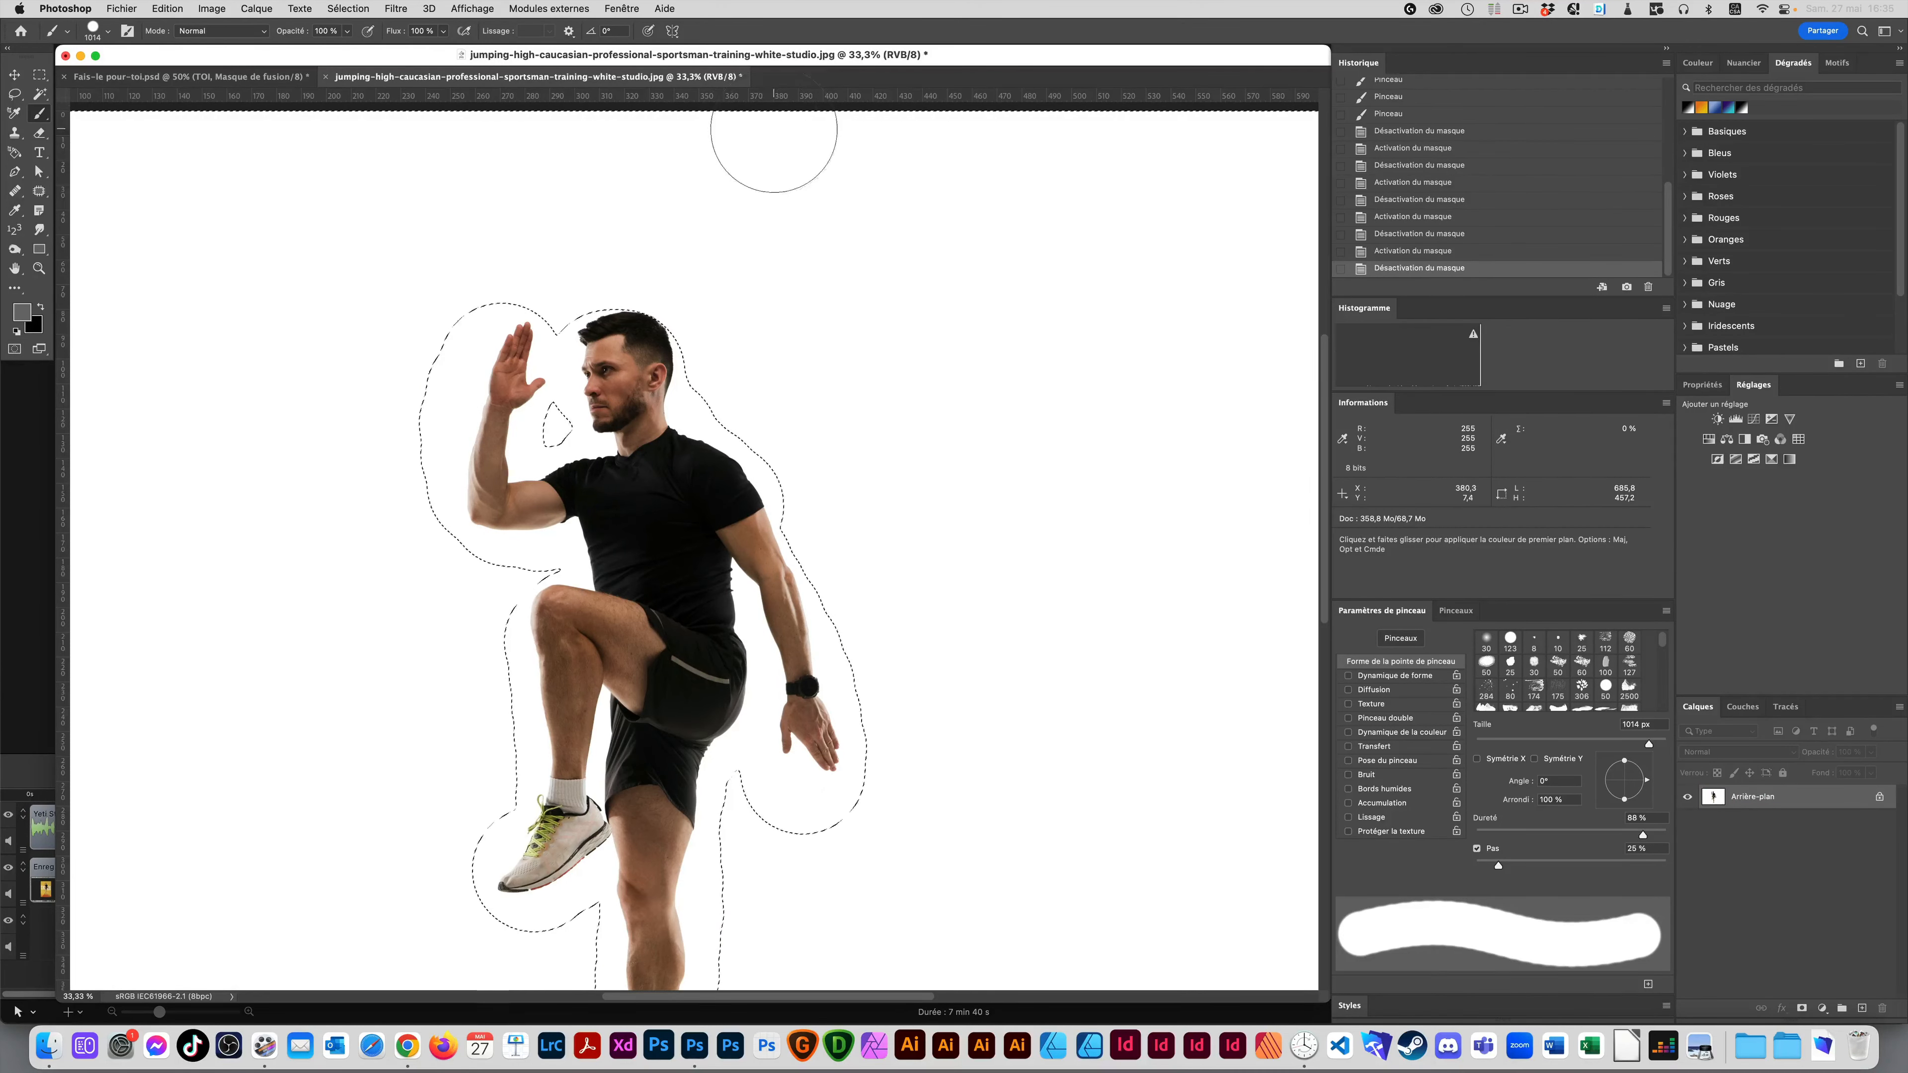
Step: Invert the selection so it covers the sportsman, check it as a Quick Mask, and return to the selection
key("super")
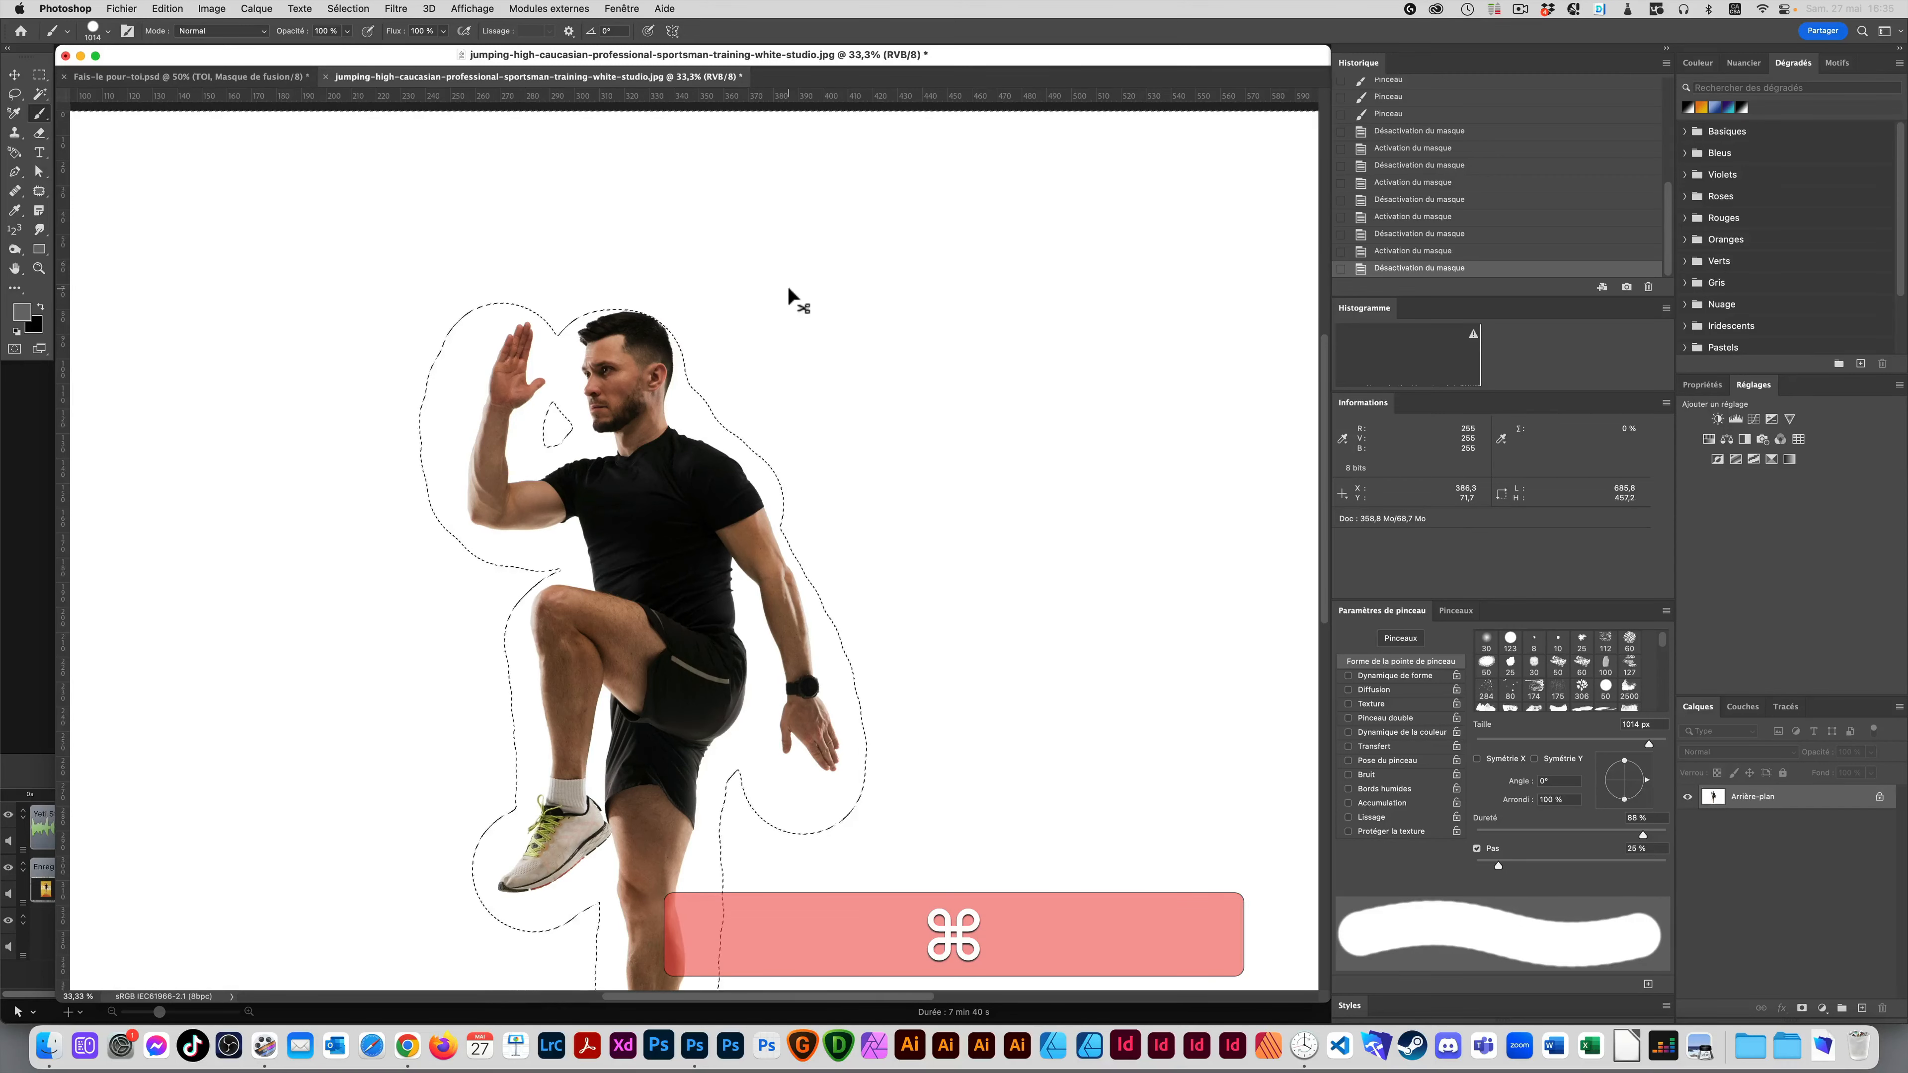
key("shift+super+i")
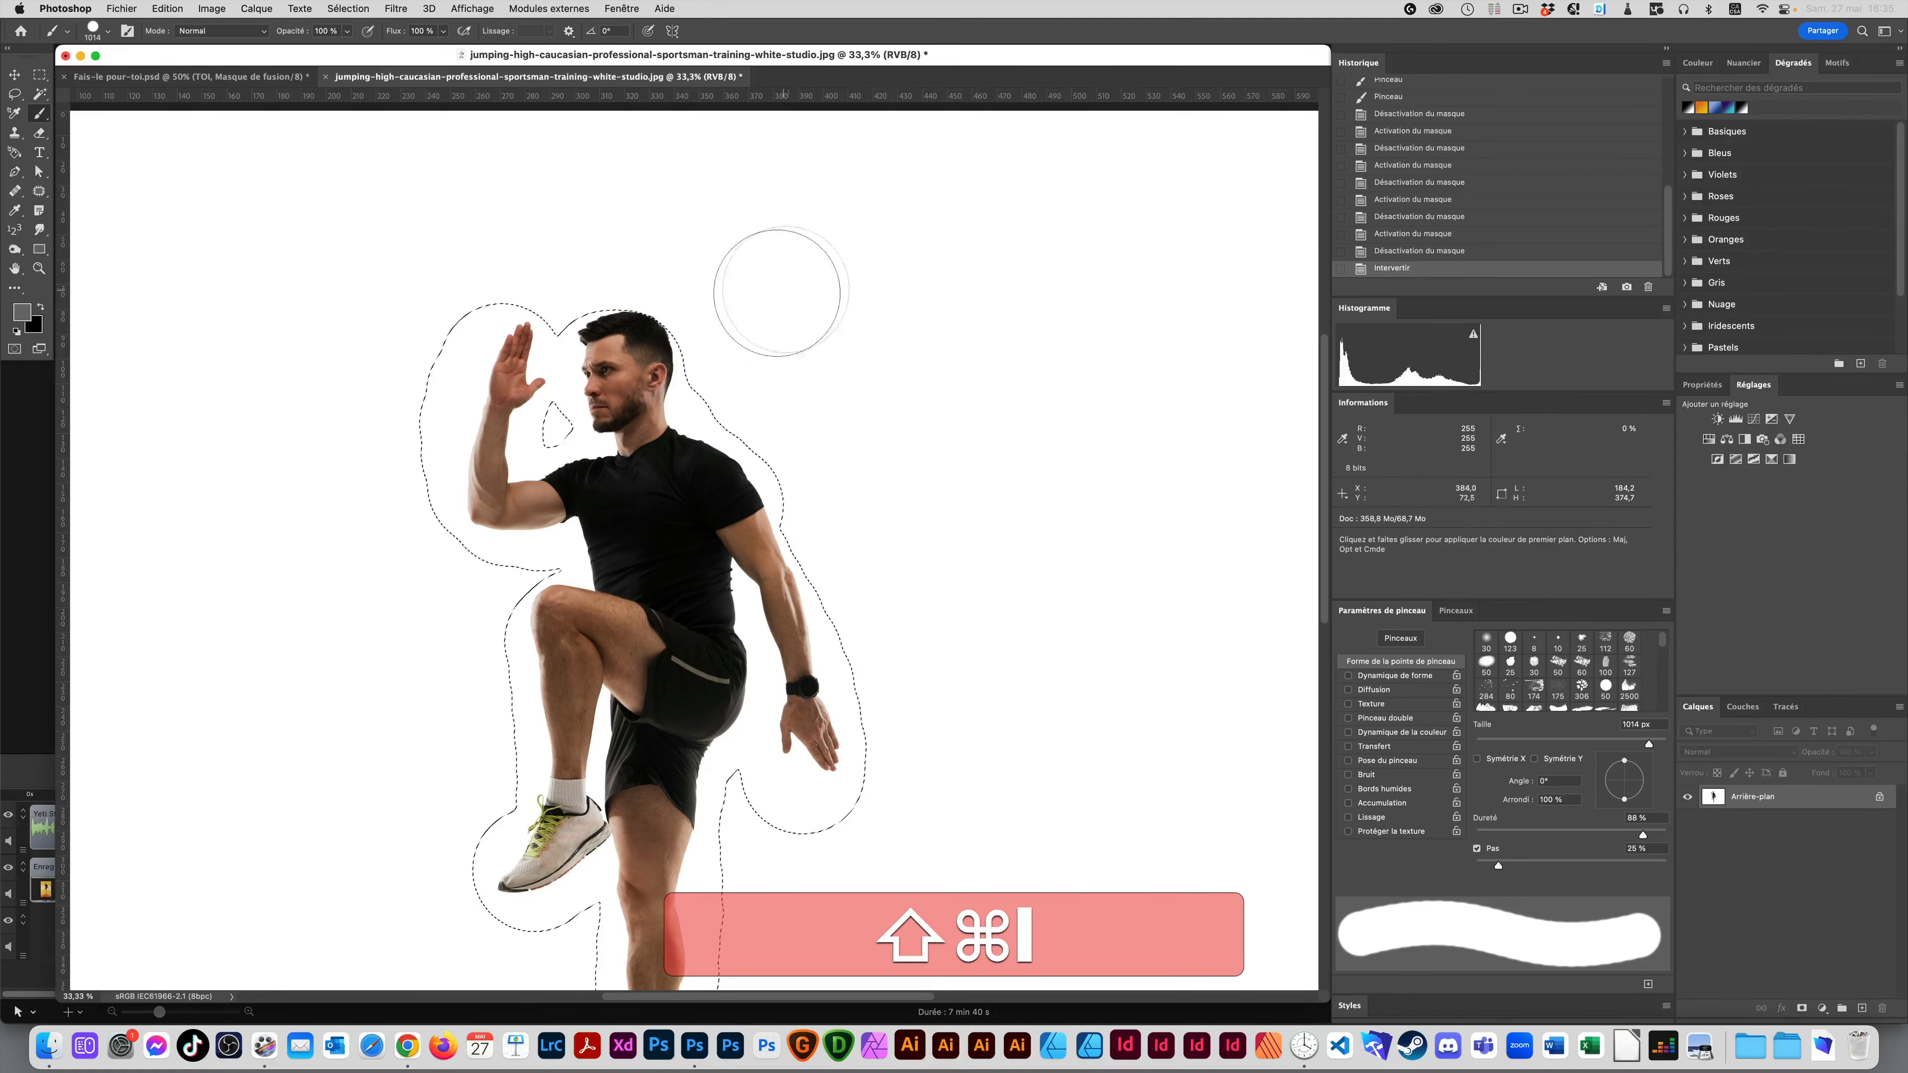
key("q")
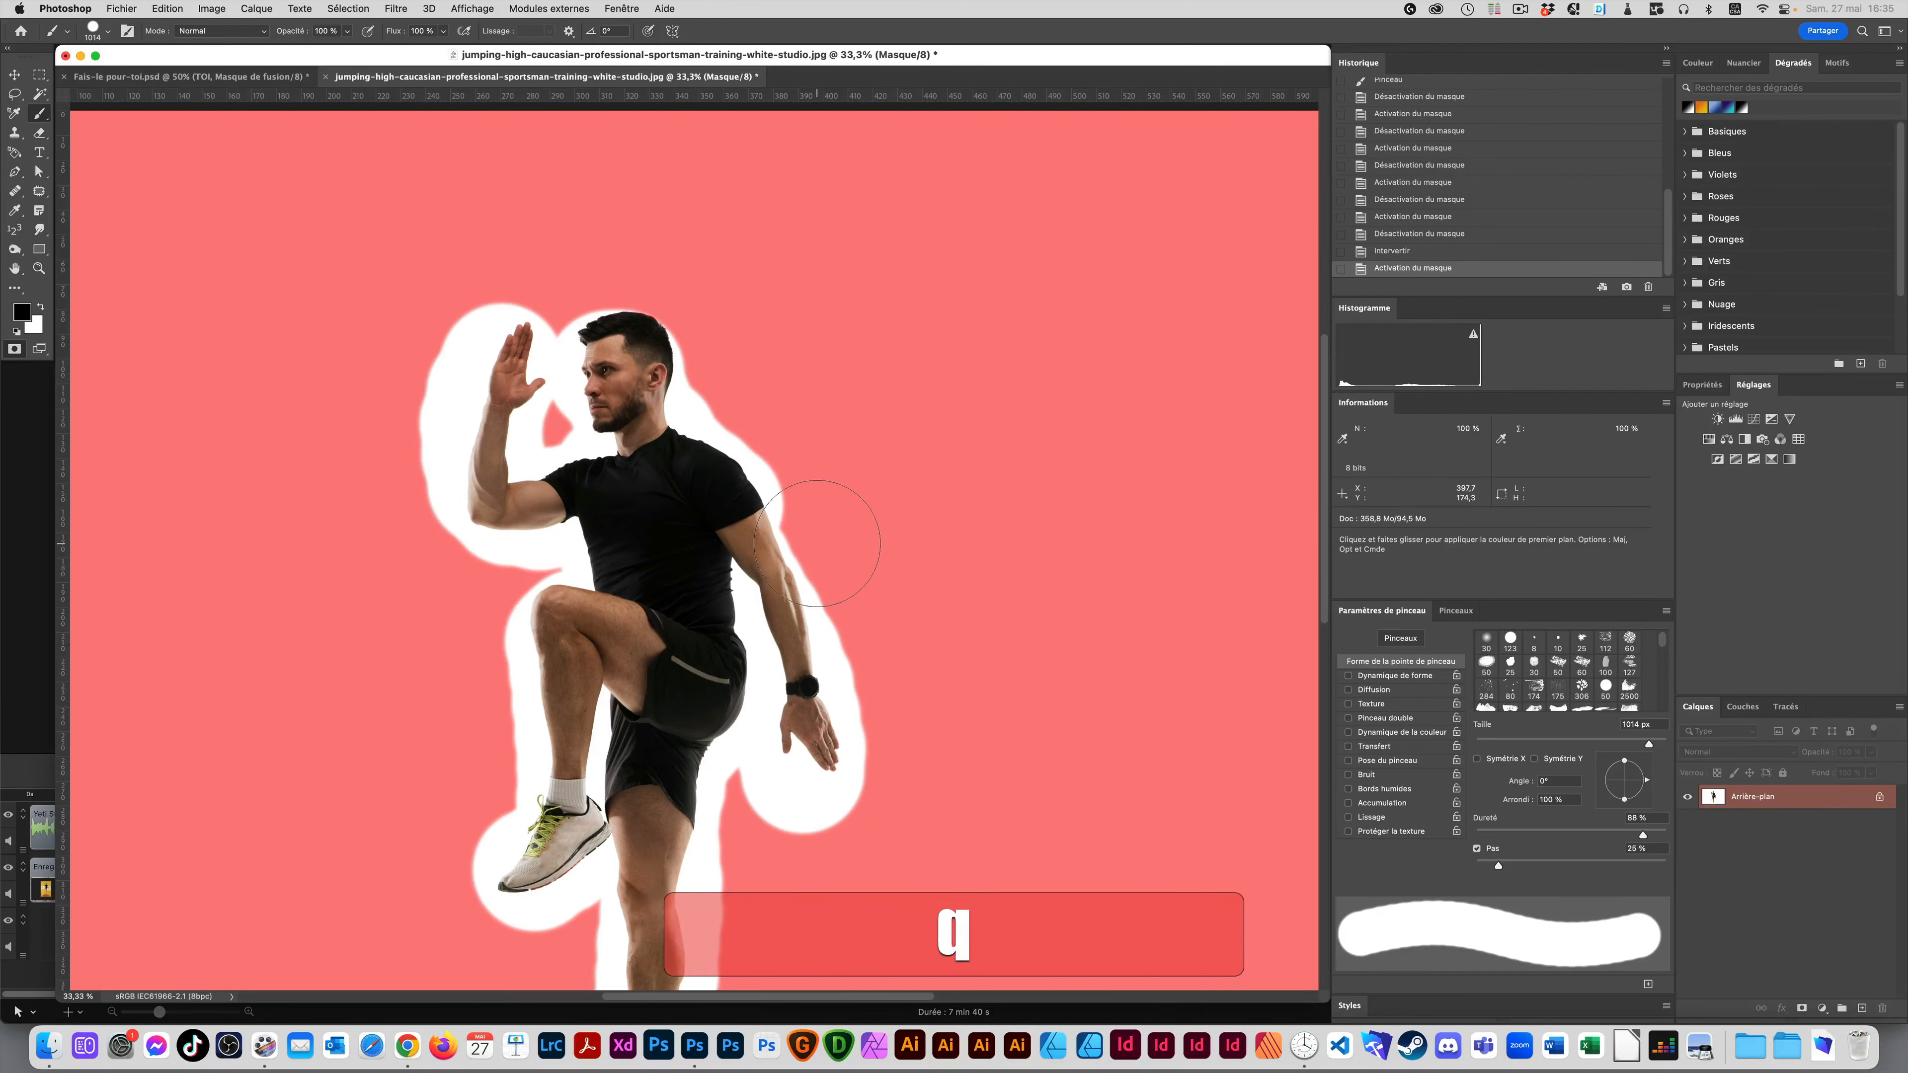
scroll(727, 614, "down", 3)
key("space")
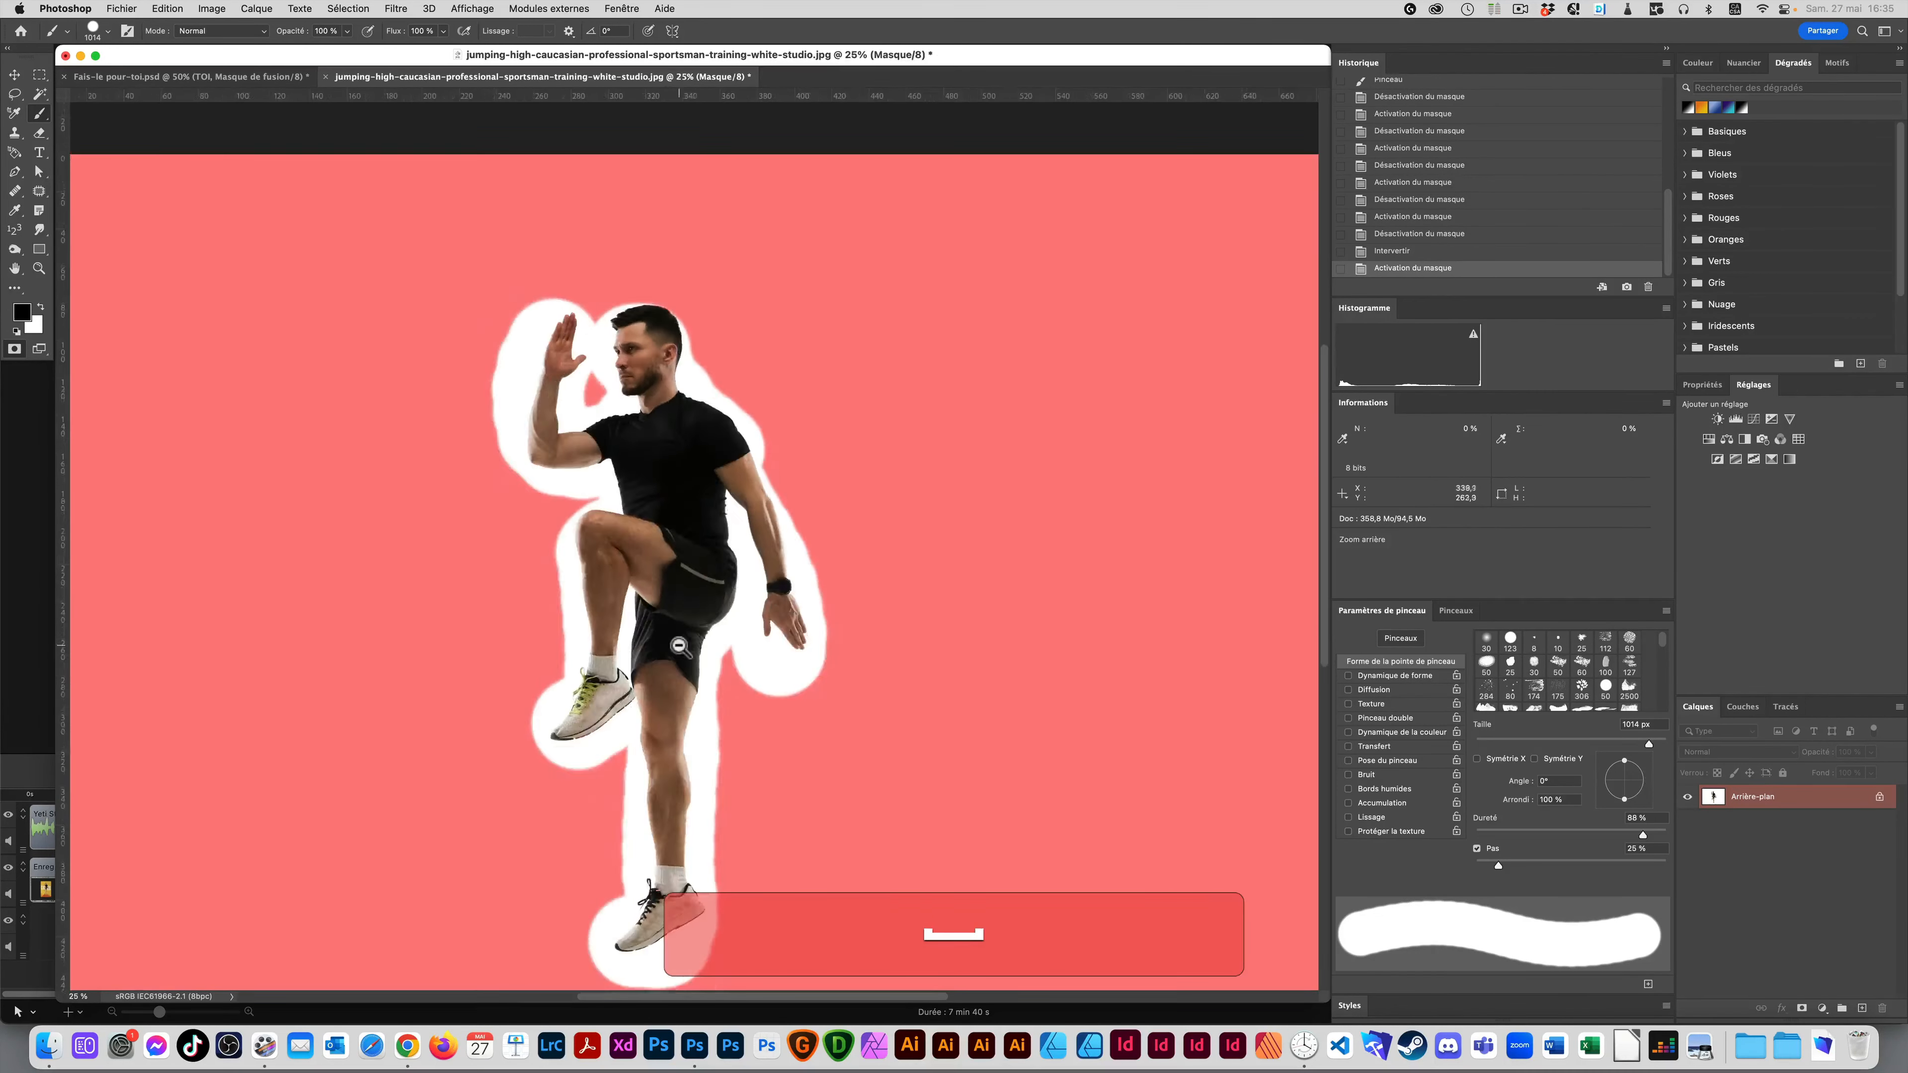
key("q")
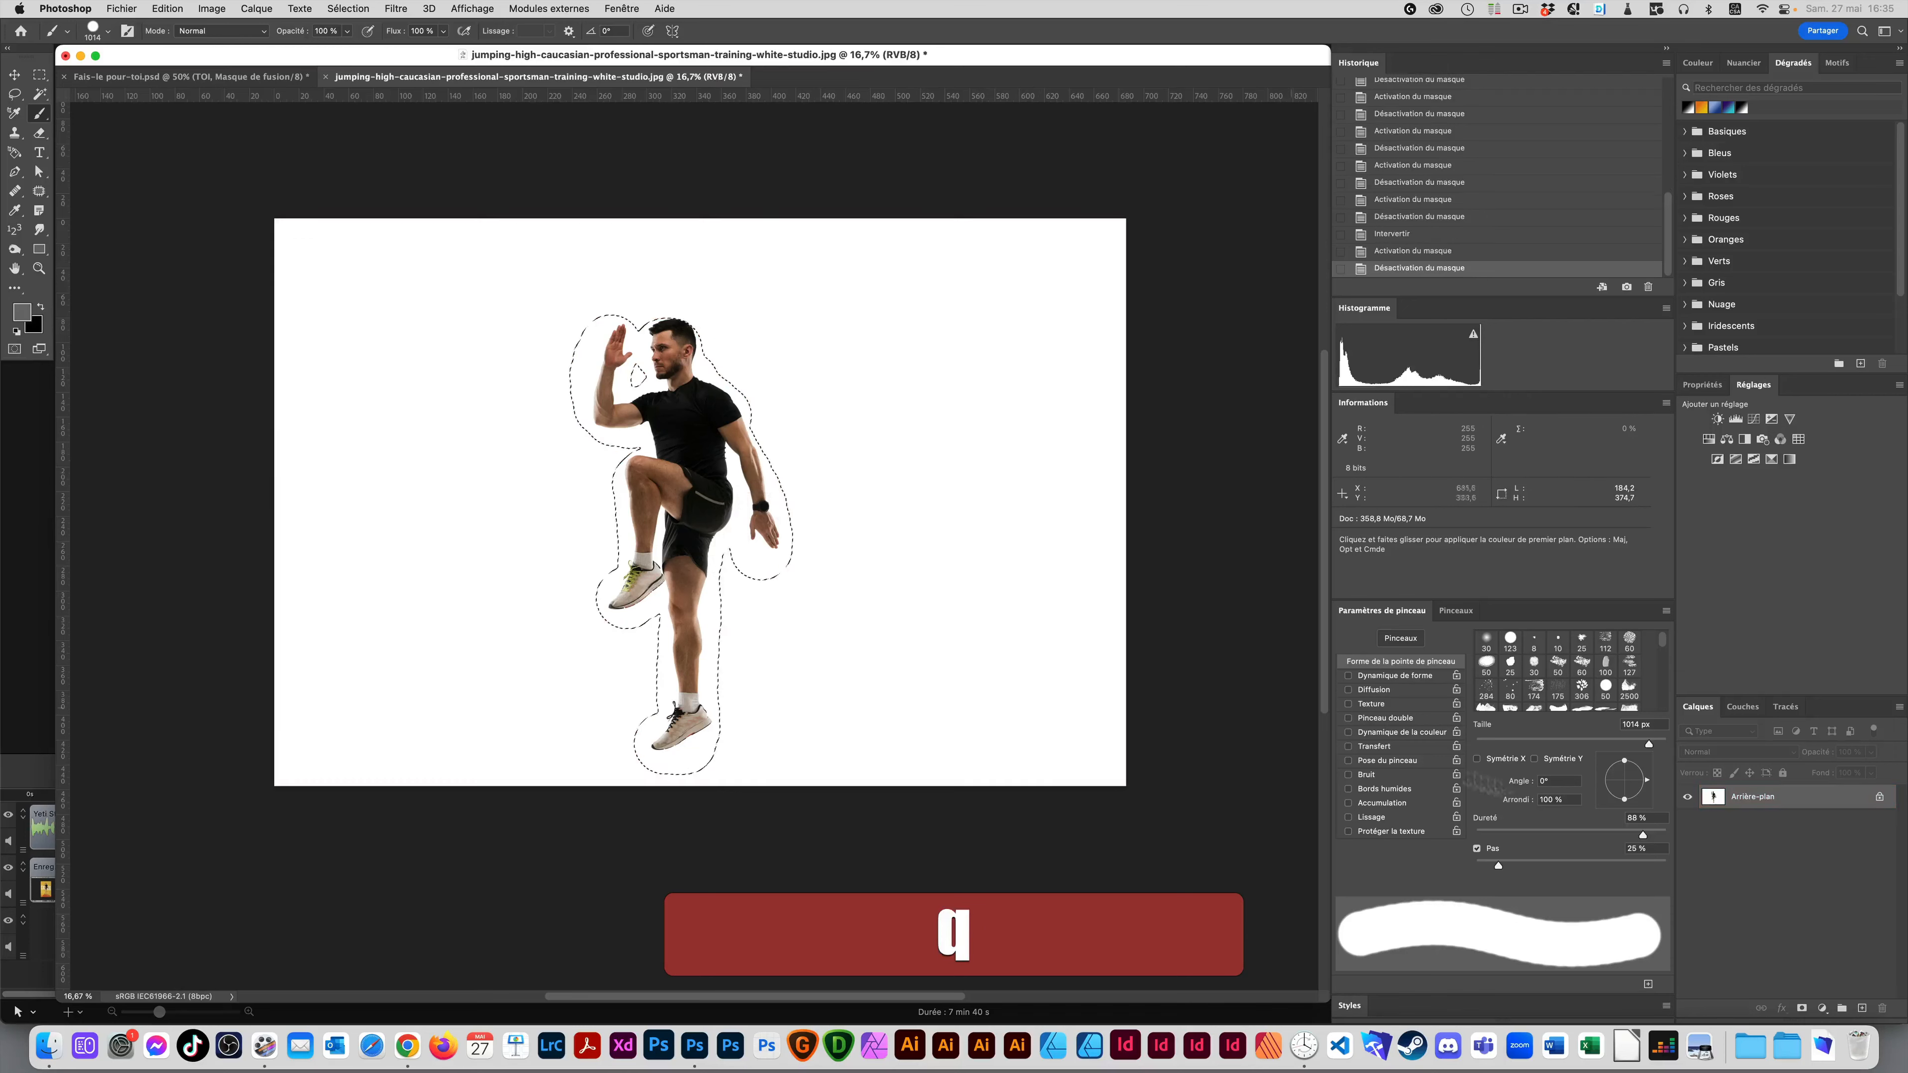
Step: Convert the locked background into a regular layer and add a layer mask from the selection around the sportsman
left_click(1879, 797)
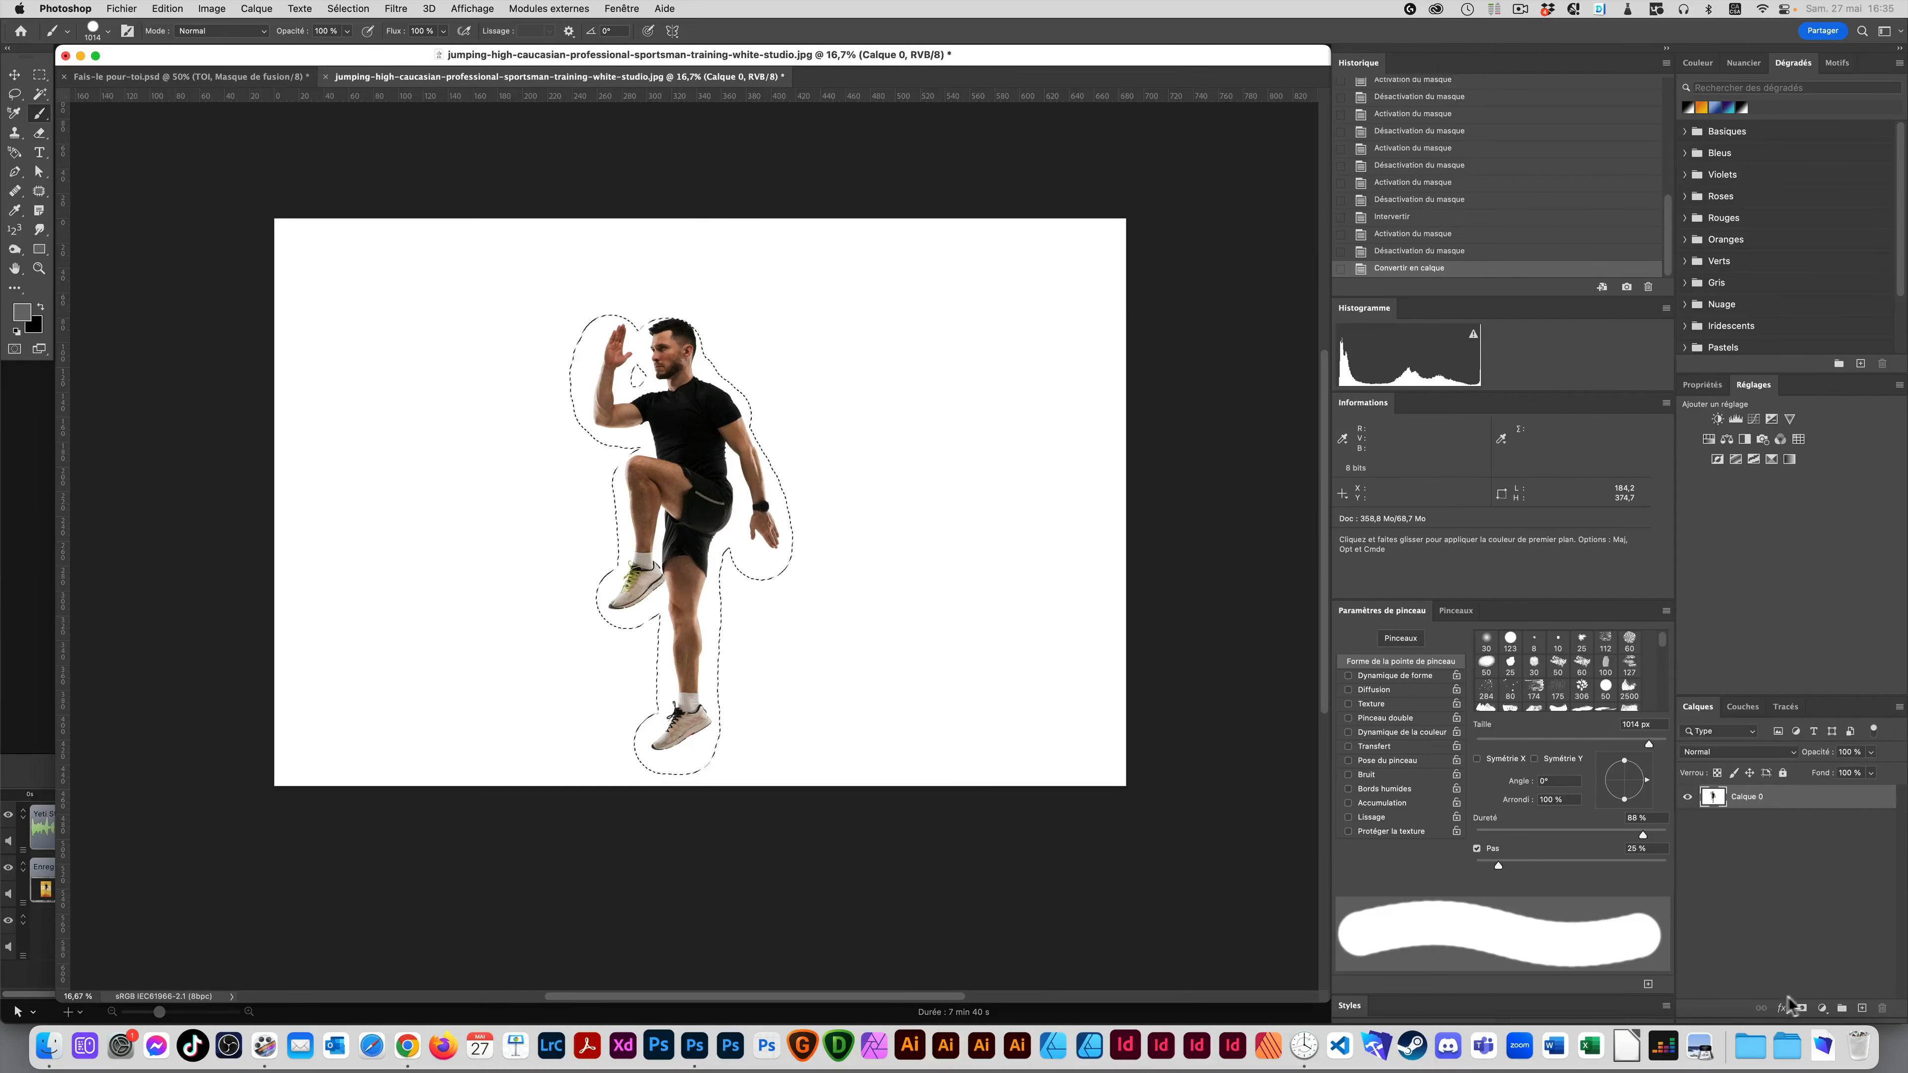
left_click(1801, 1008)
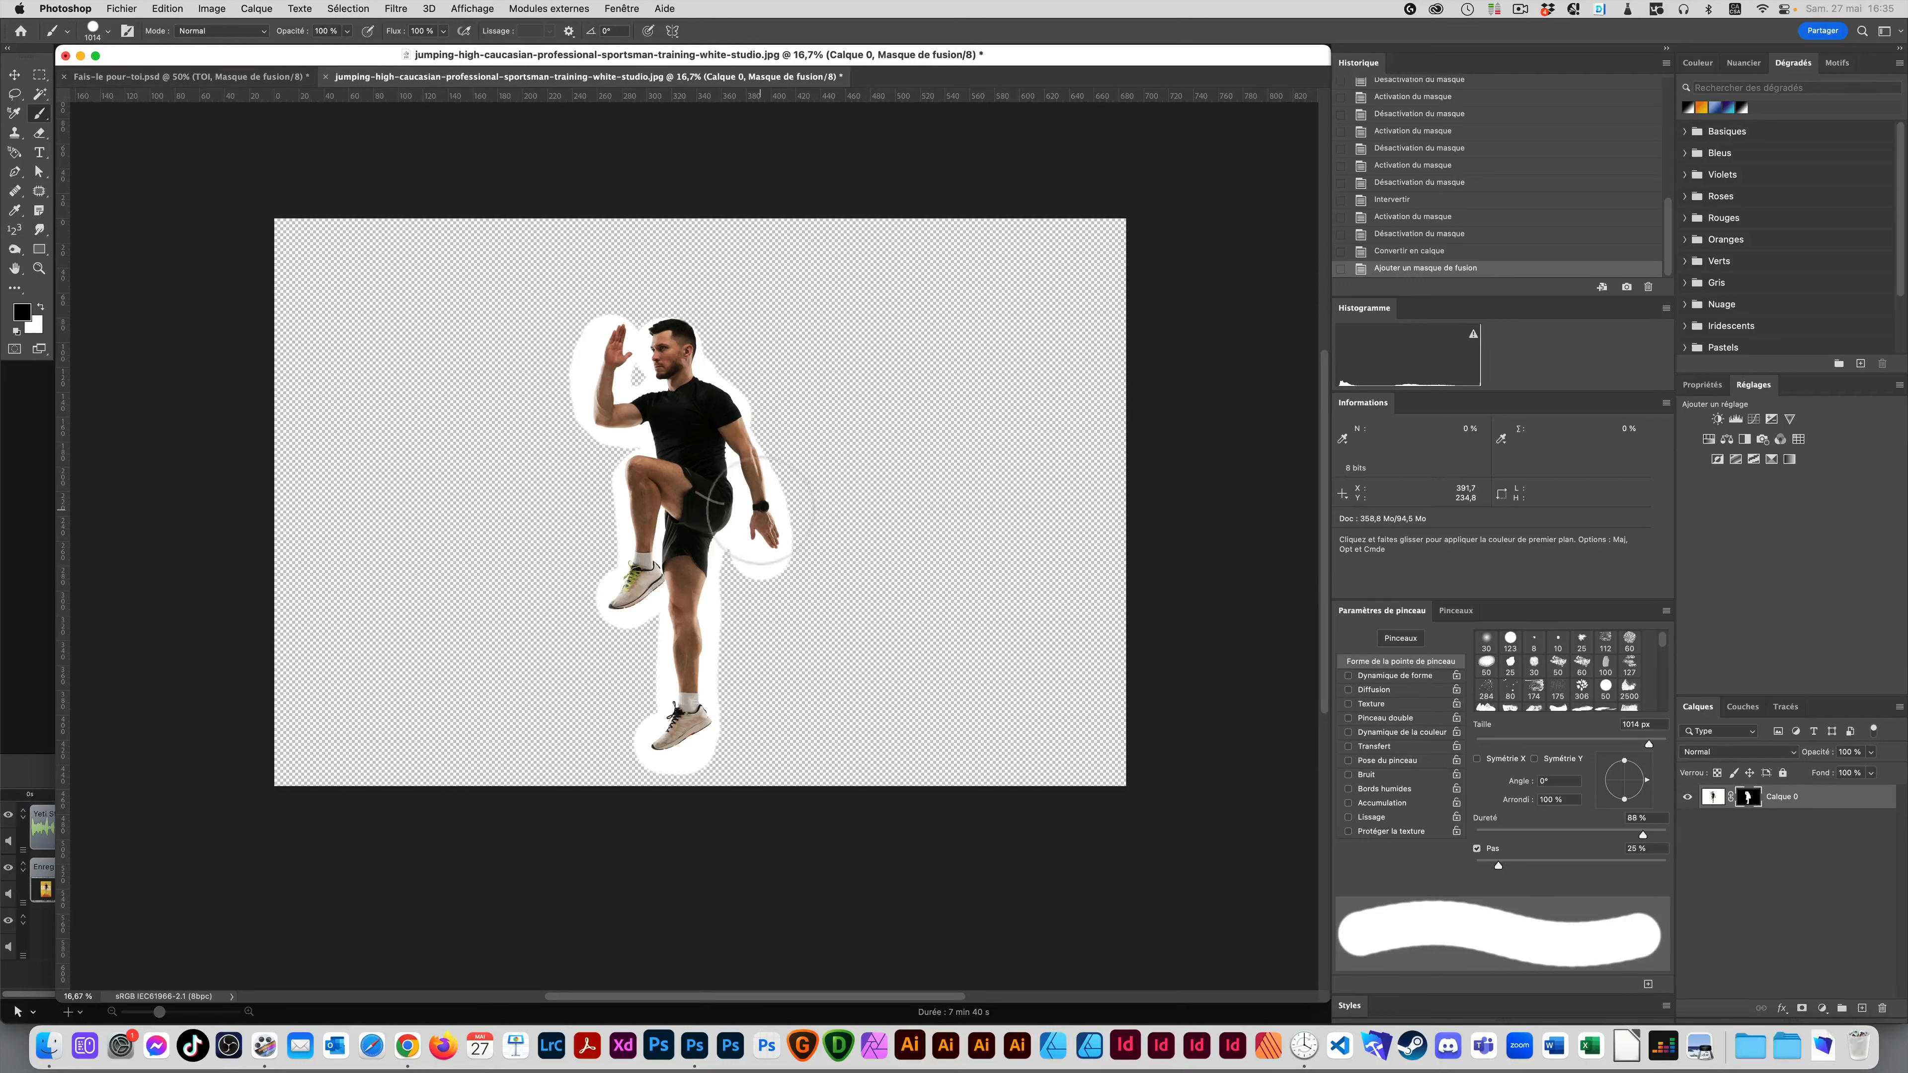
Step: Toggle Quick Mask on and off, load the layer mask of Calque 0 as a selection, and deselect it
key("q")
key("q")
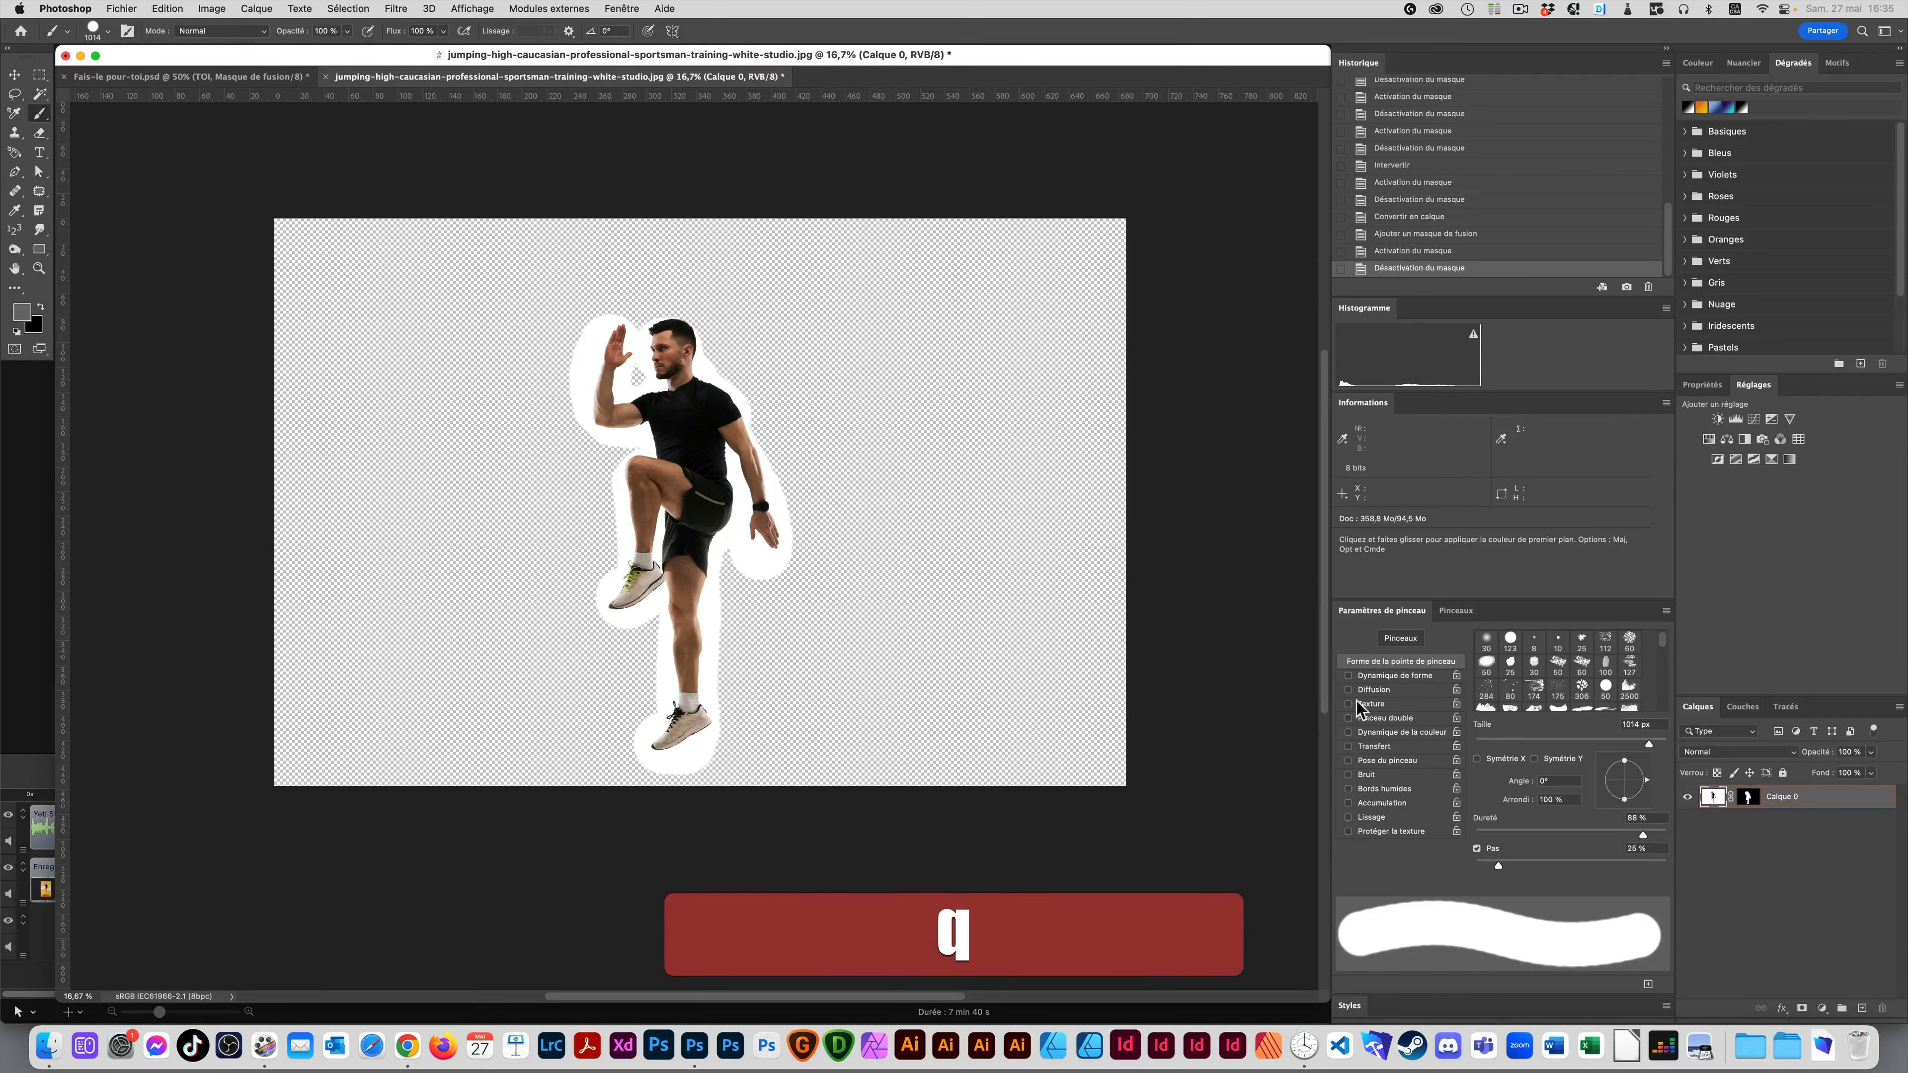
left_click(1750, 804, "super")
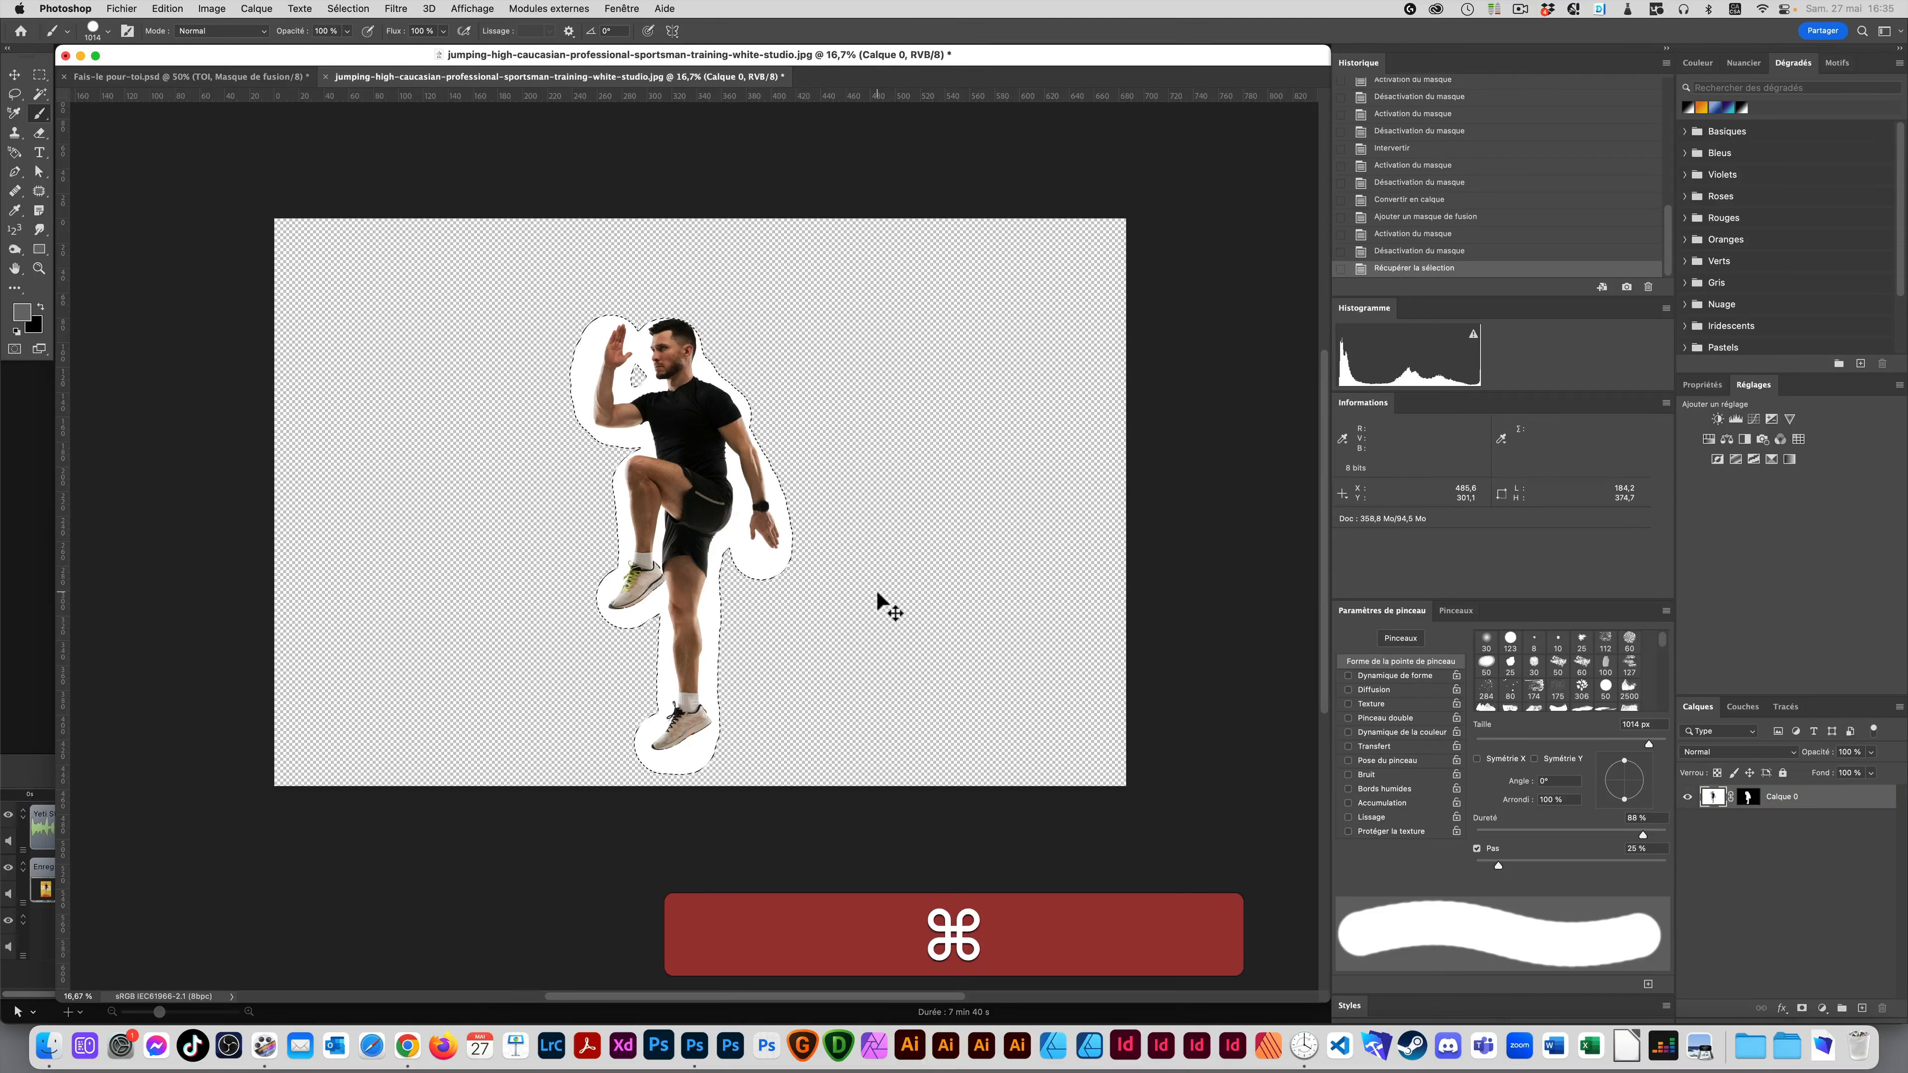
key("super+d")
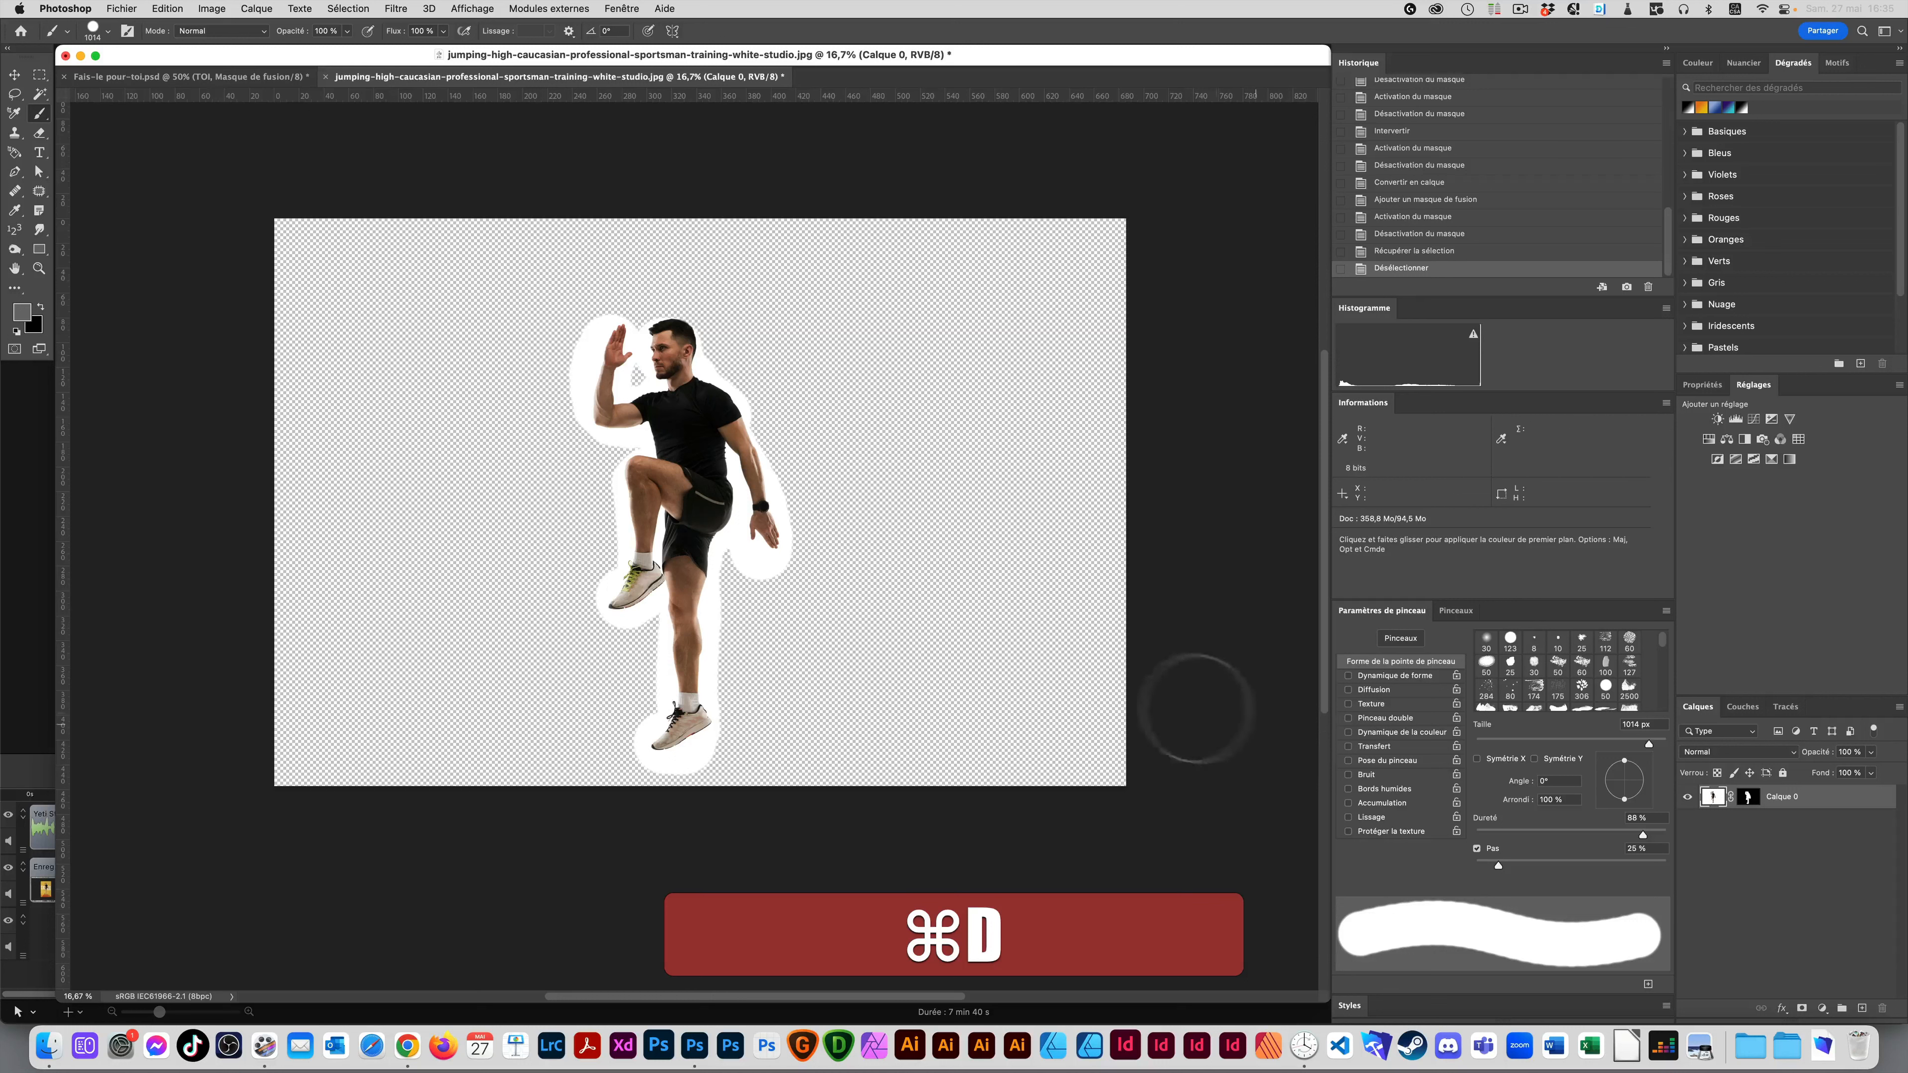
Step: Show the document's channels and toggle the visibility of Calque 0 Masque to examine the layer mask as a red overlay
left_click(1742, 707)
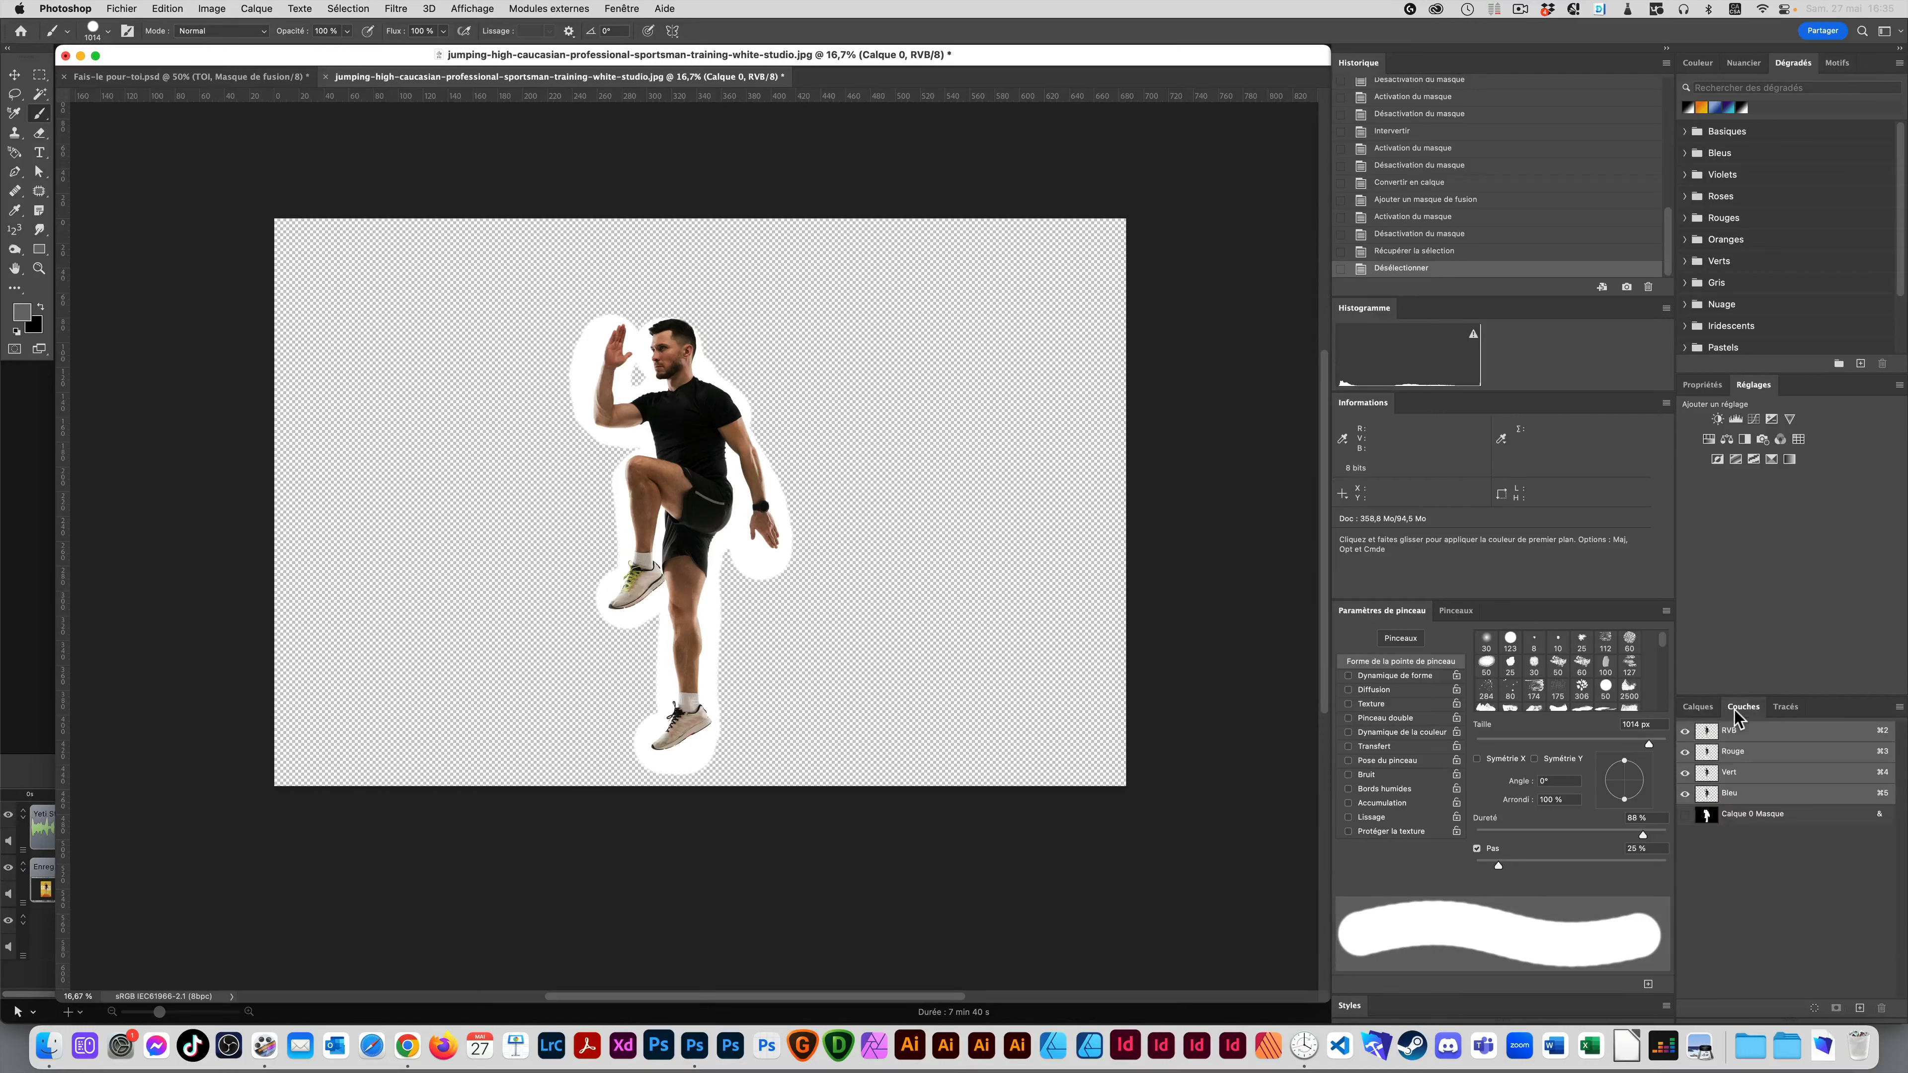
left_click(1685, 816)
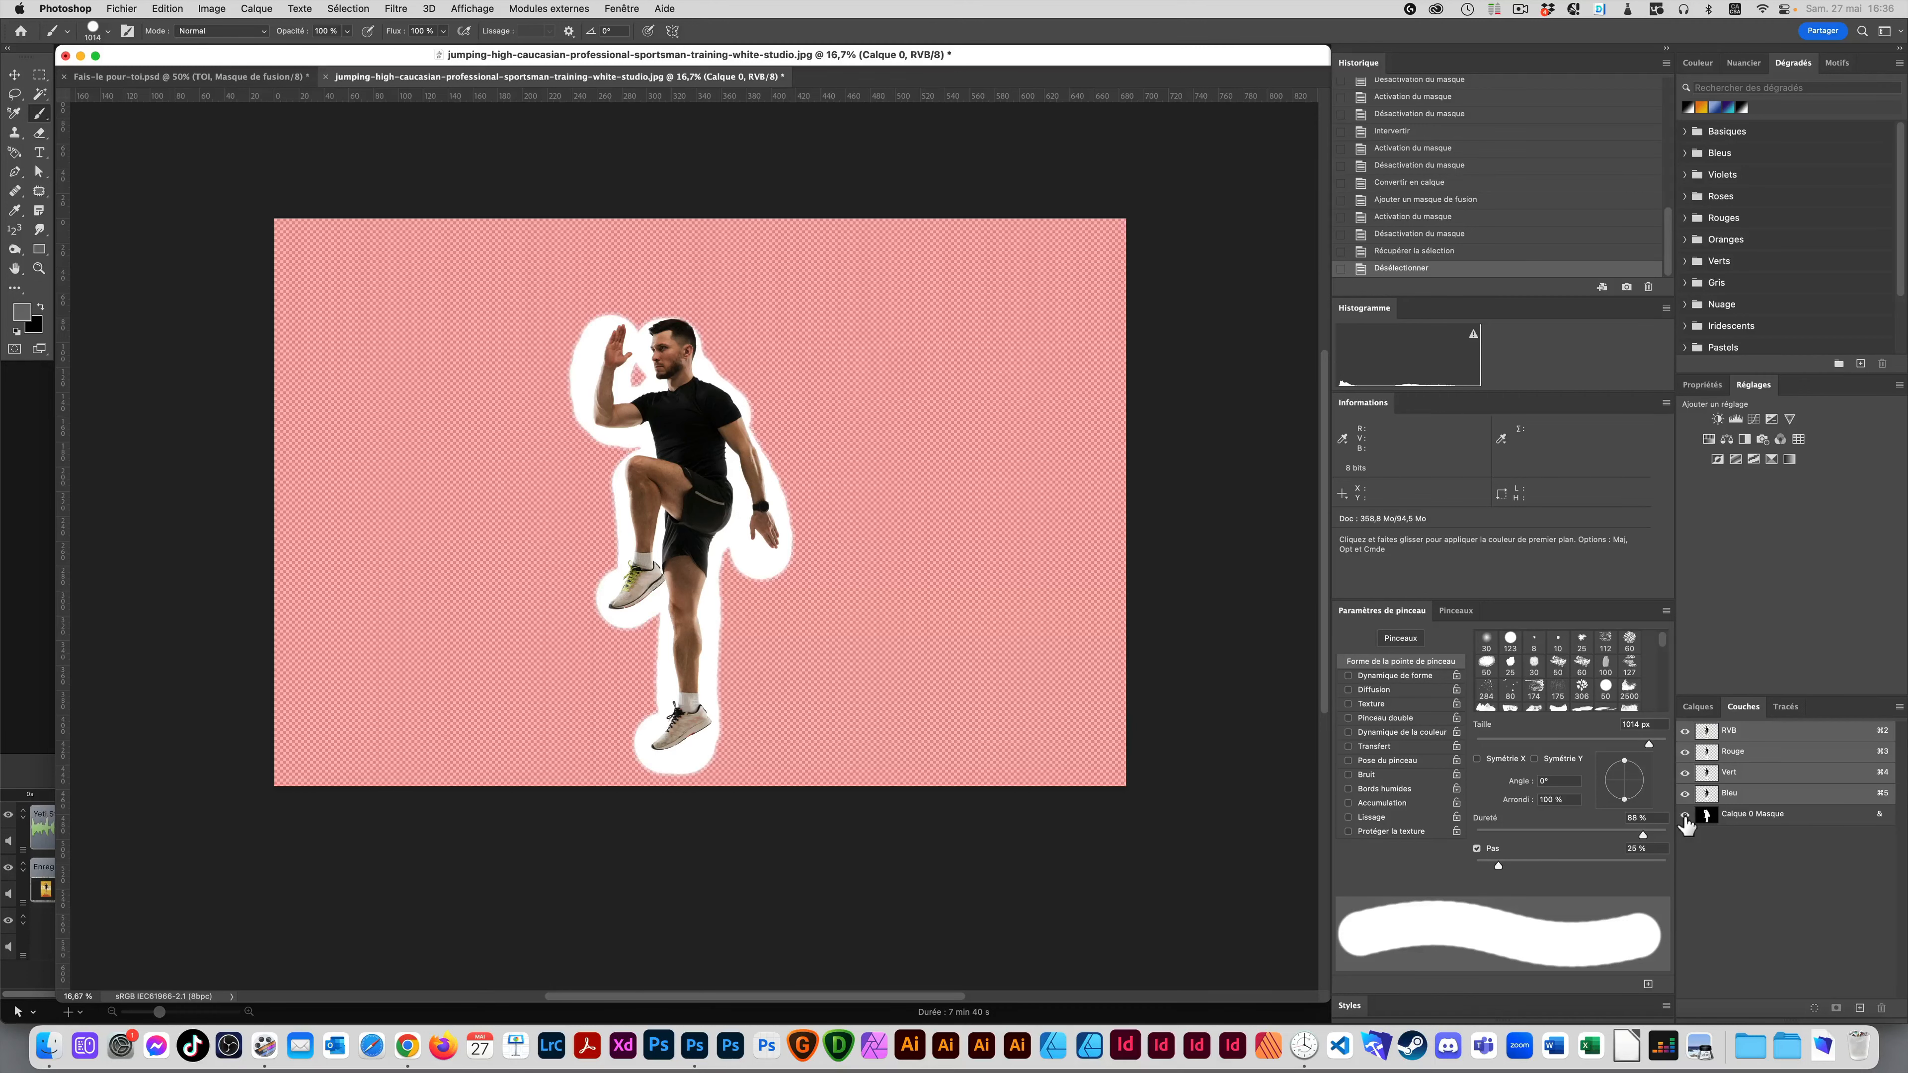
left_click(1686, 817)
left_click(1686, 817)
left_click(1686, 817)
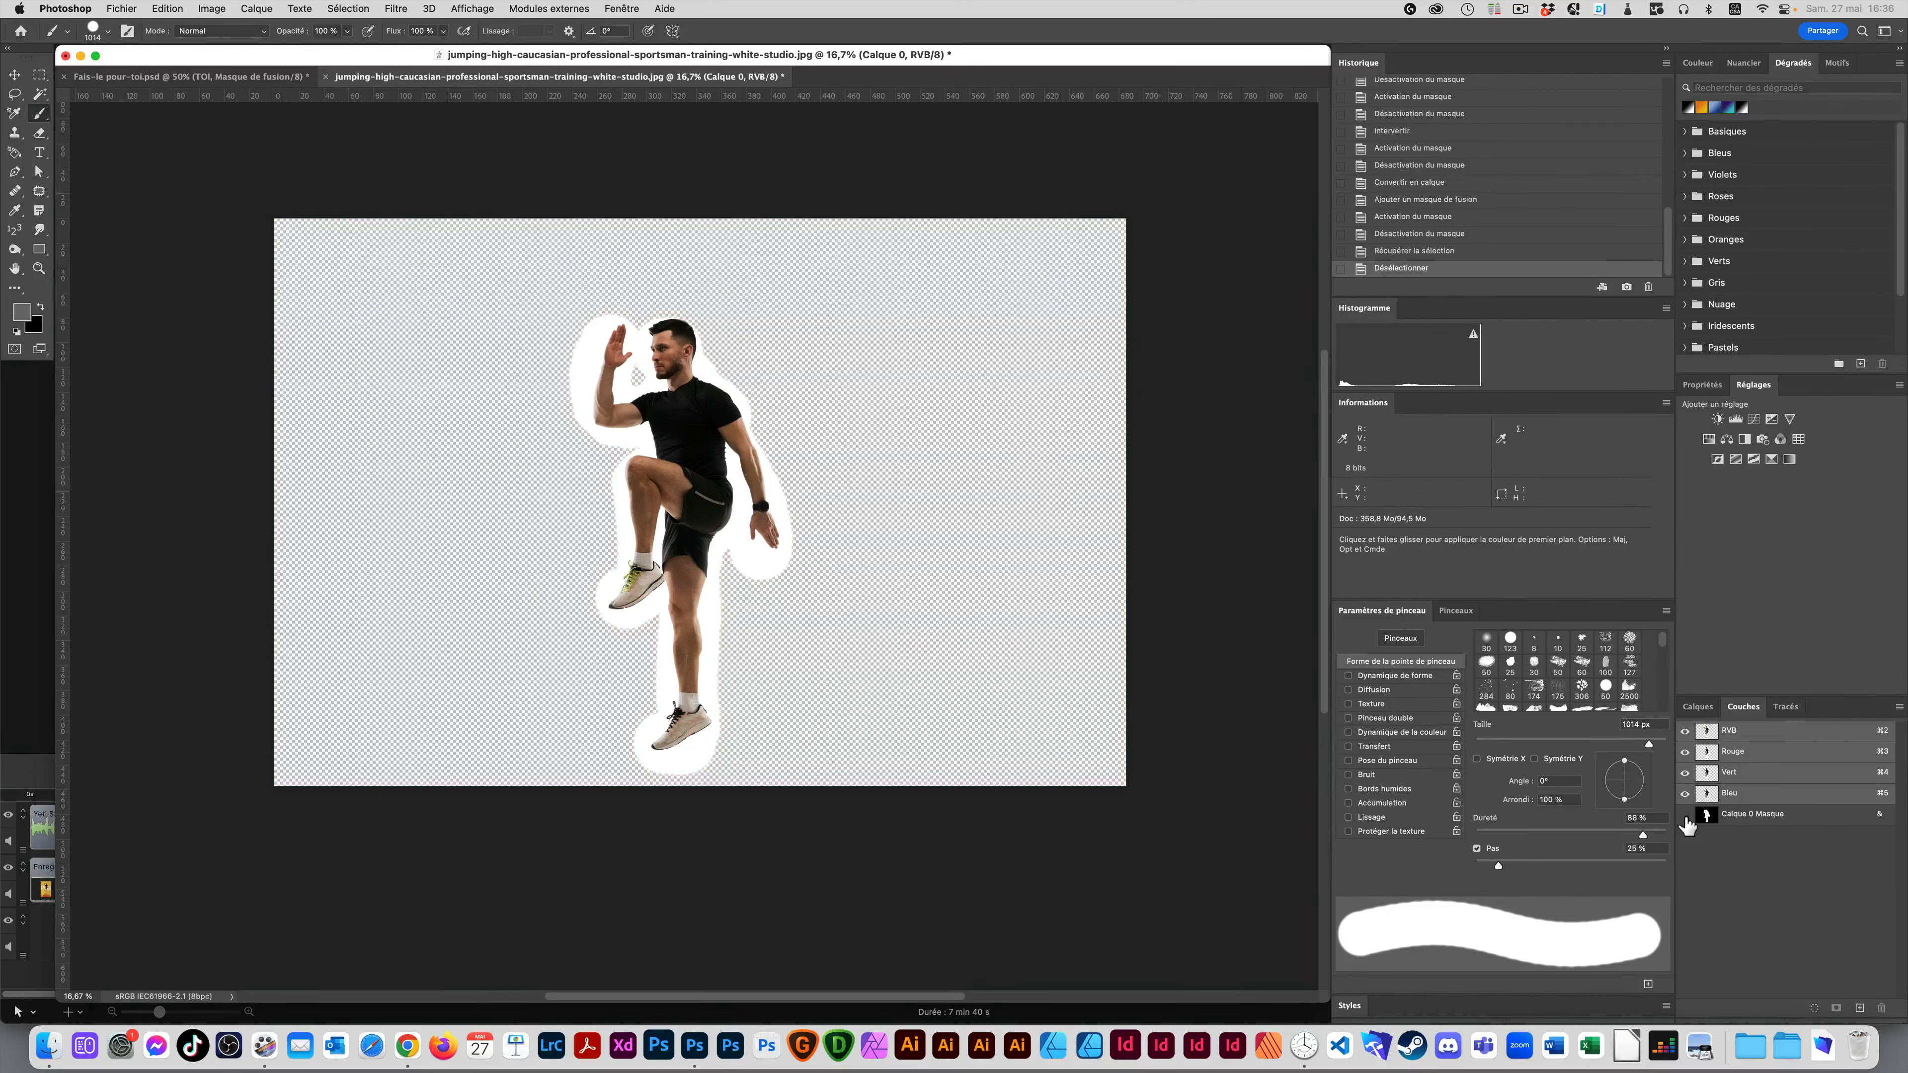
left_click(1686, 817)
left_click(1686, 817)
left_click(1686, 817)
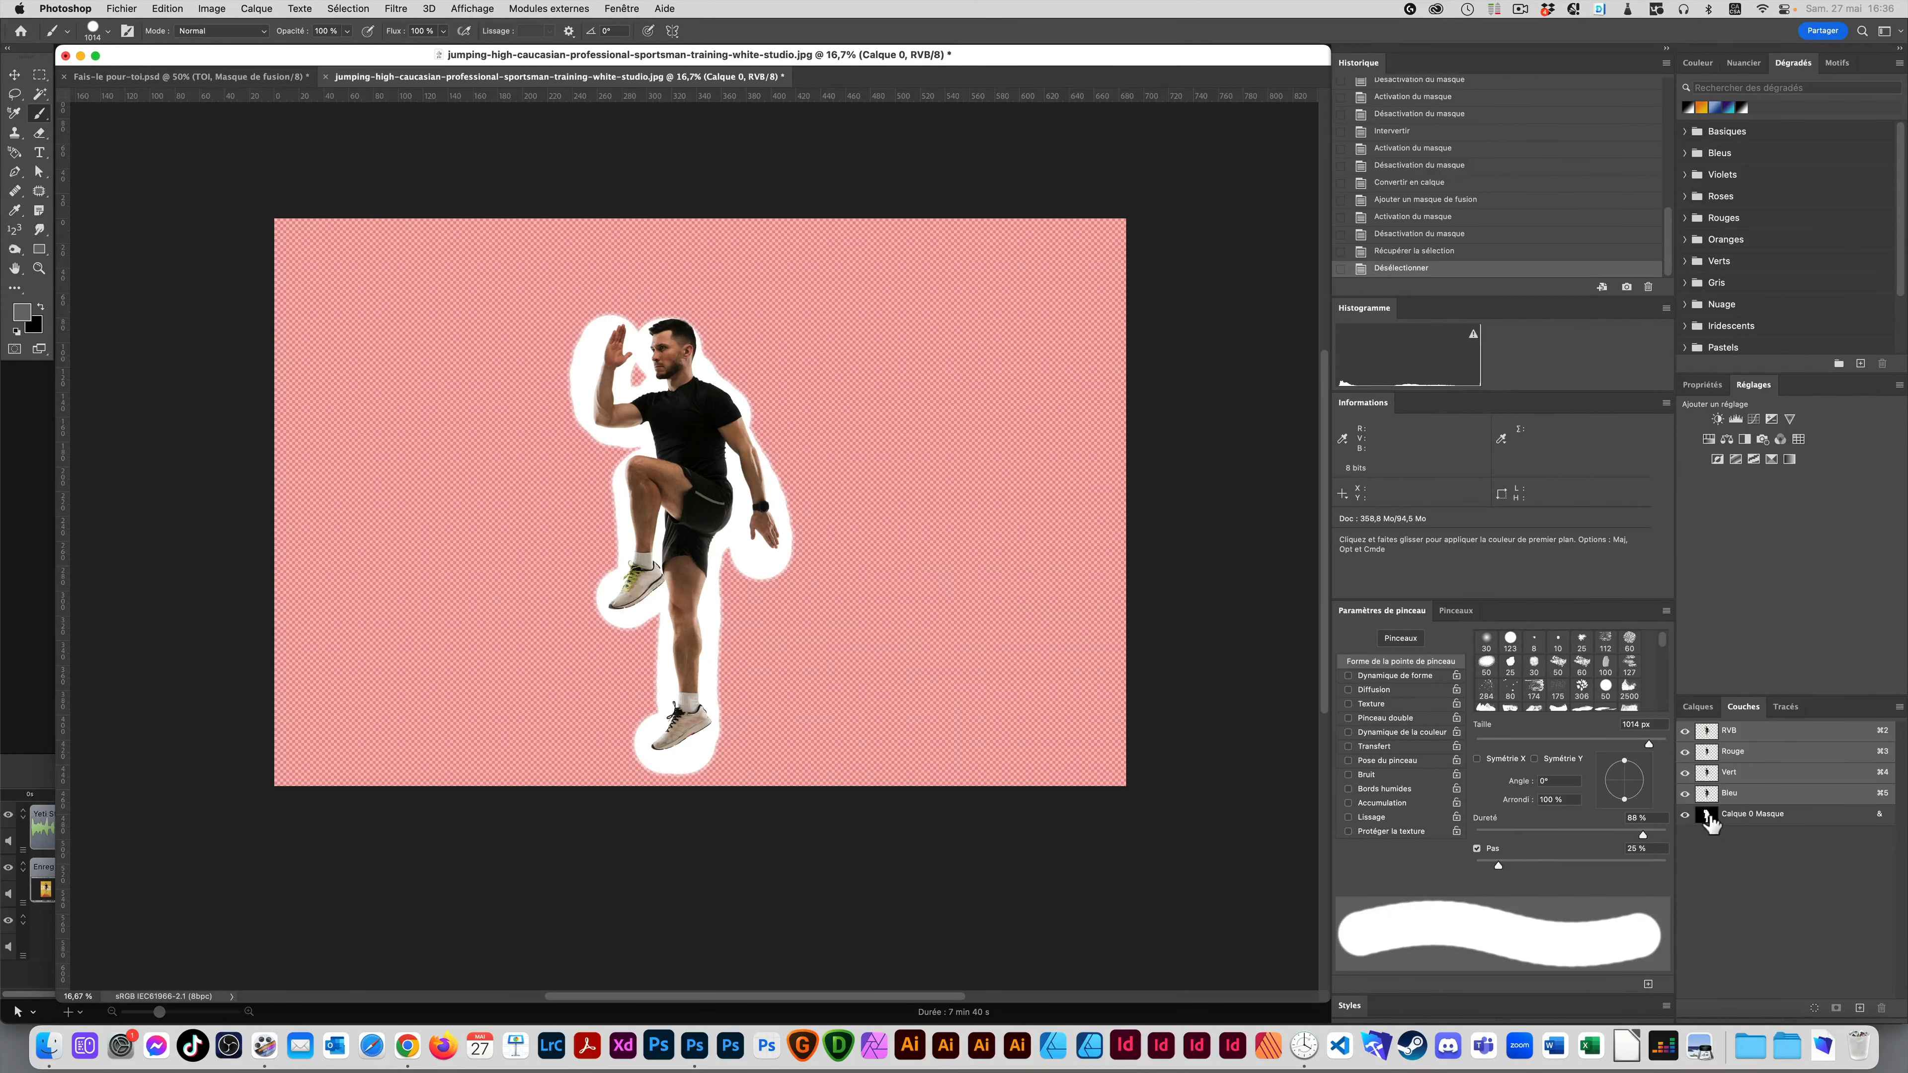
Step: Target the Calque 0 Masque channel and paint black below the lowered hand to trim the white margin, redoing the first stroke
left_click(1707, 815)
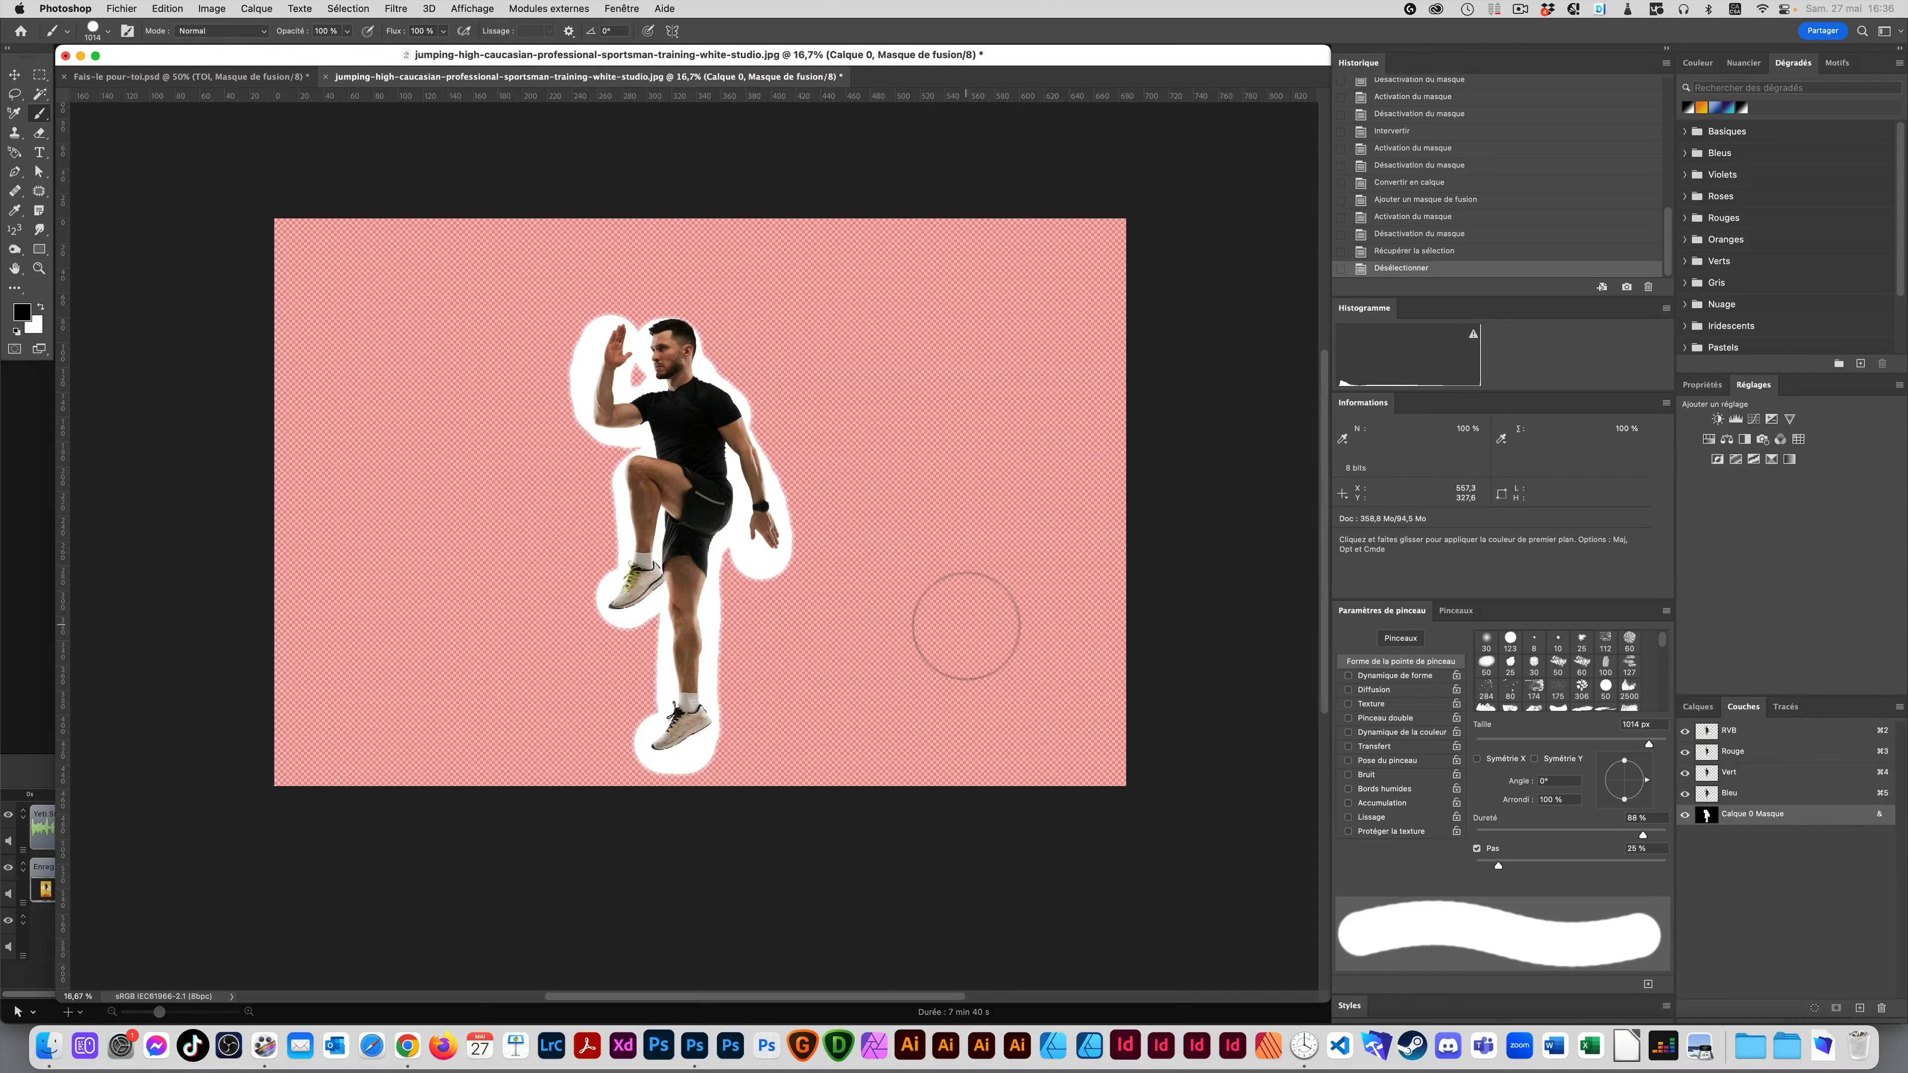
left_click_drag(751, 567, 766, 579)
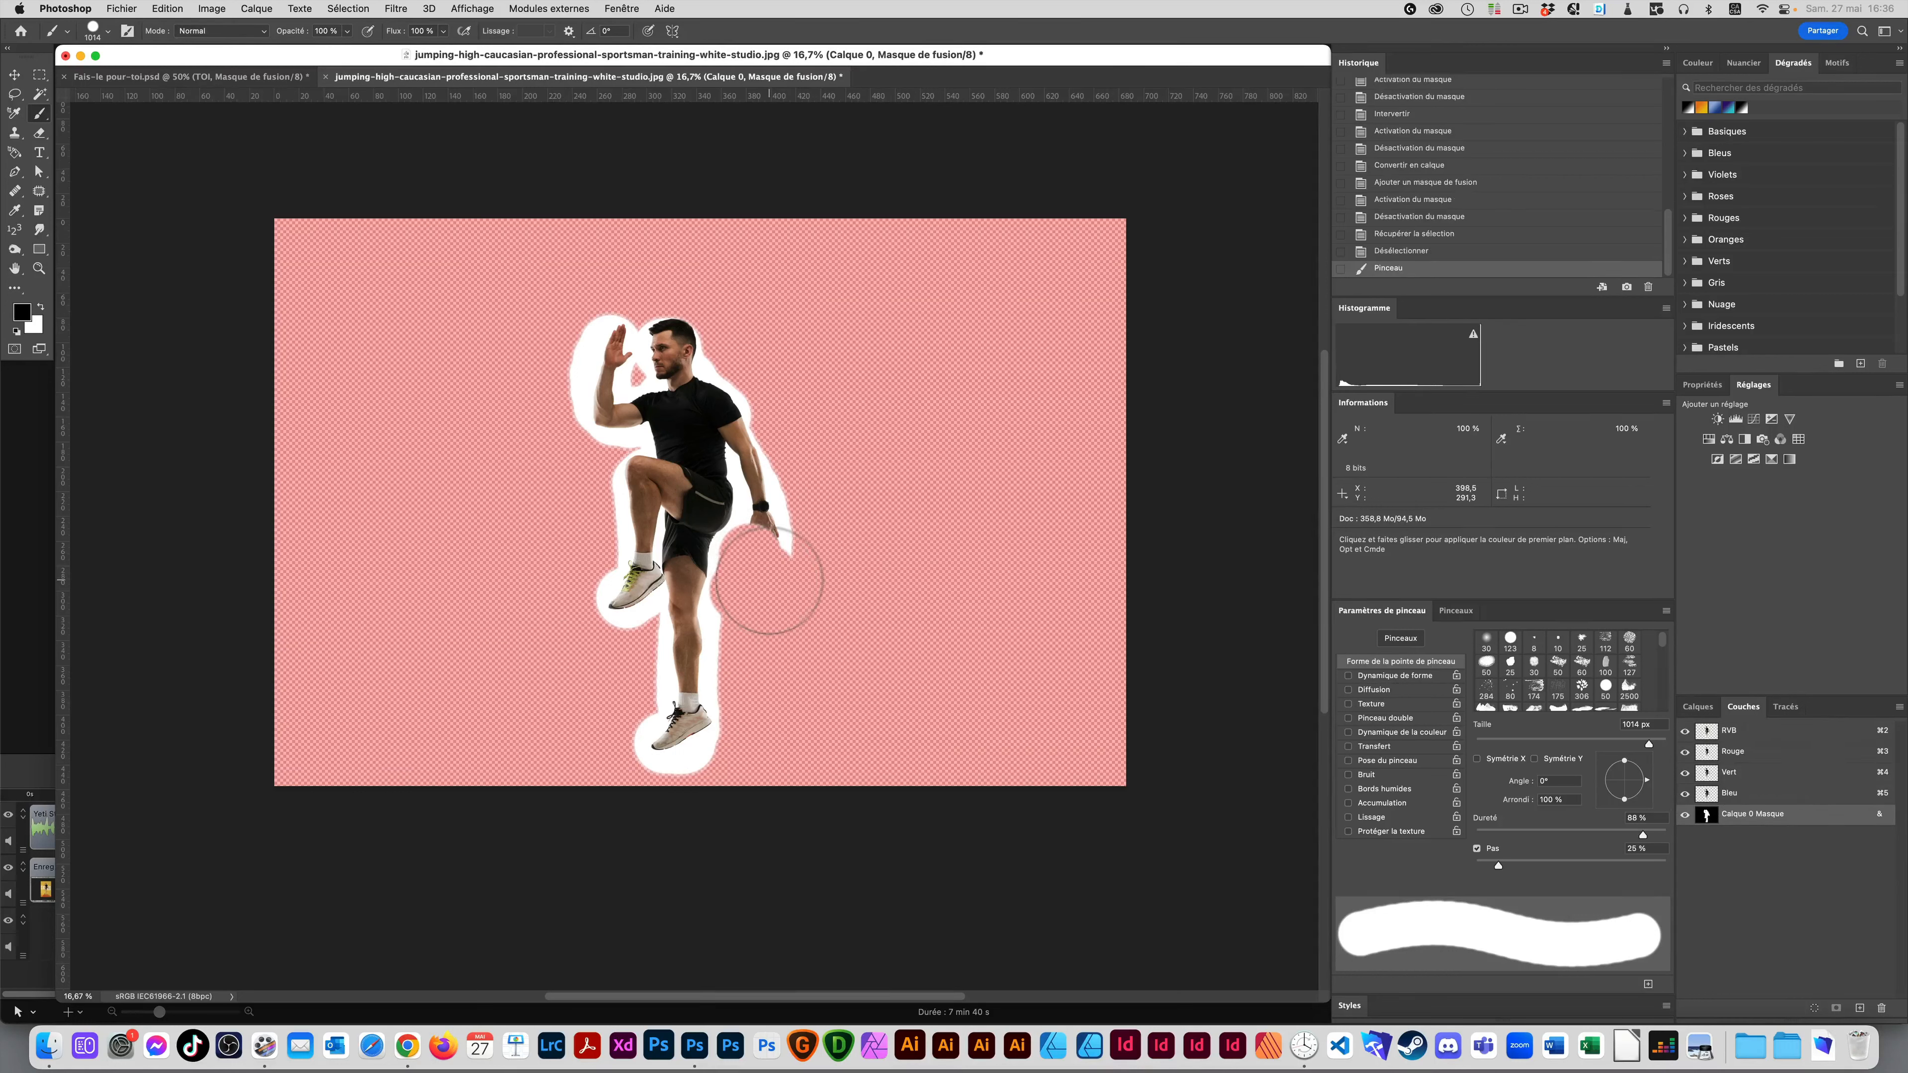
key("super+z")
left_click(754, 603)
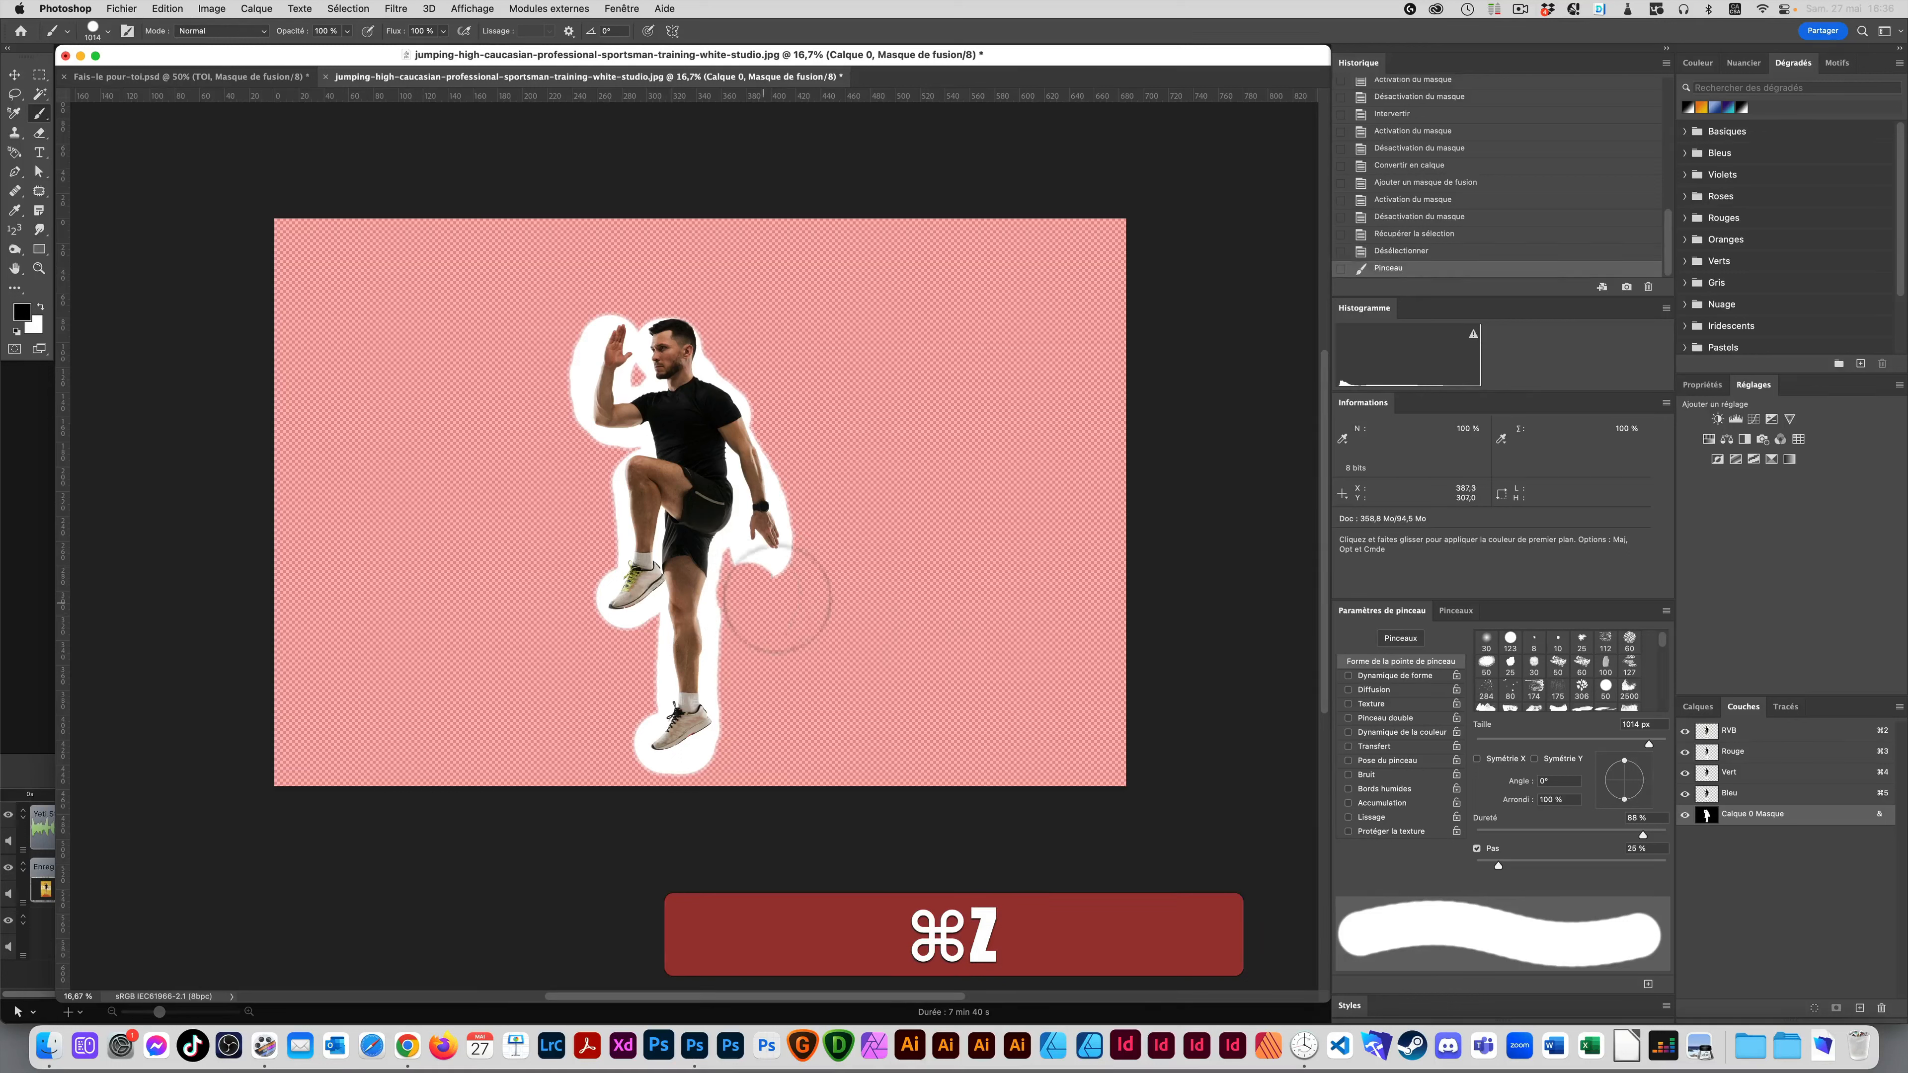
left_click(764, 604)
left_click(748, 576)
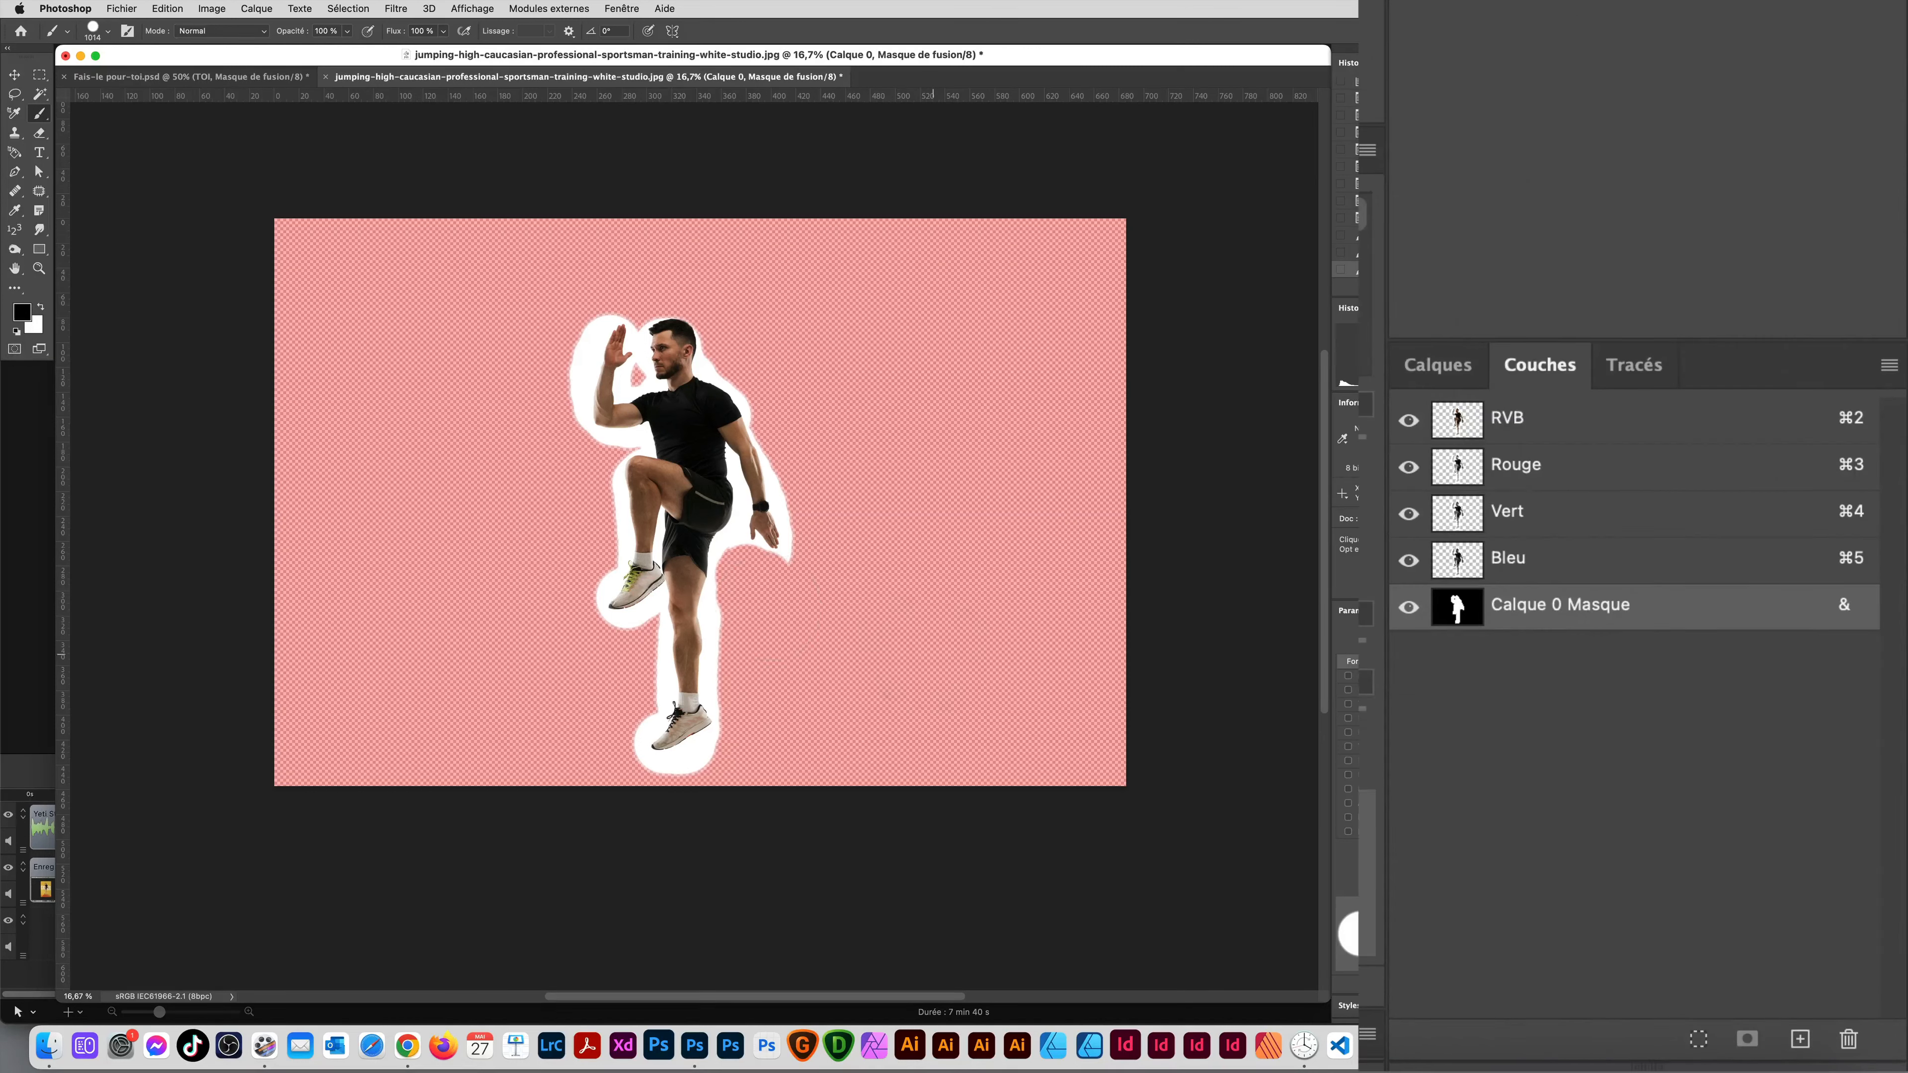
Step: Hide and show the Calque 0 Masque channel repeatedly to check the trimmed mask edge against the photo
left_click(1409, 609)
left_click(1408, 608)
left_click(1408, 607)
left_click(1408, 608)
left_click(1409, 608)
left_click(1409, 607)
Step: Deselect Calque 0, check the channel list with no layer selected, and reselect the layer's image thumbnail
left_click(1437, 365)
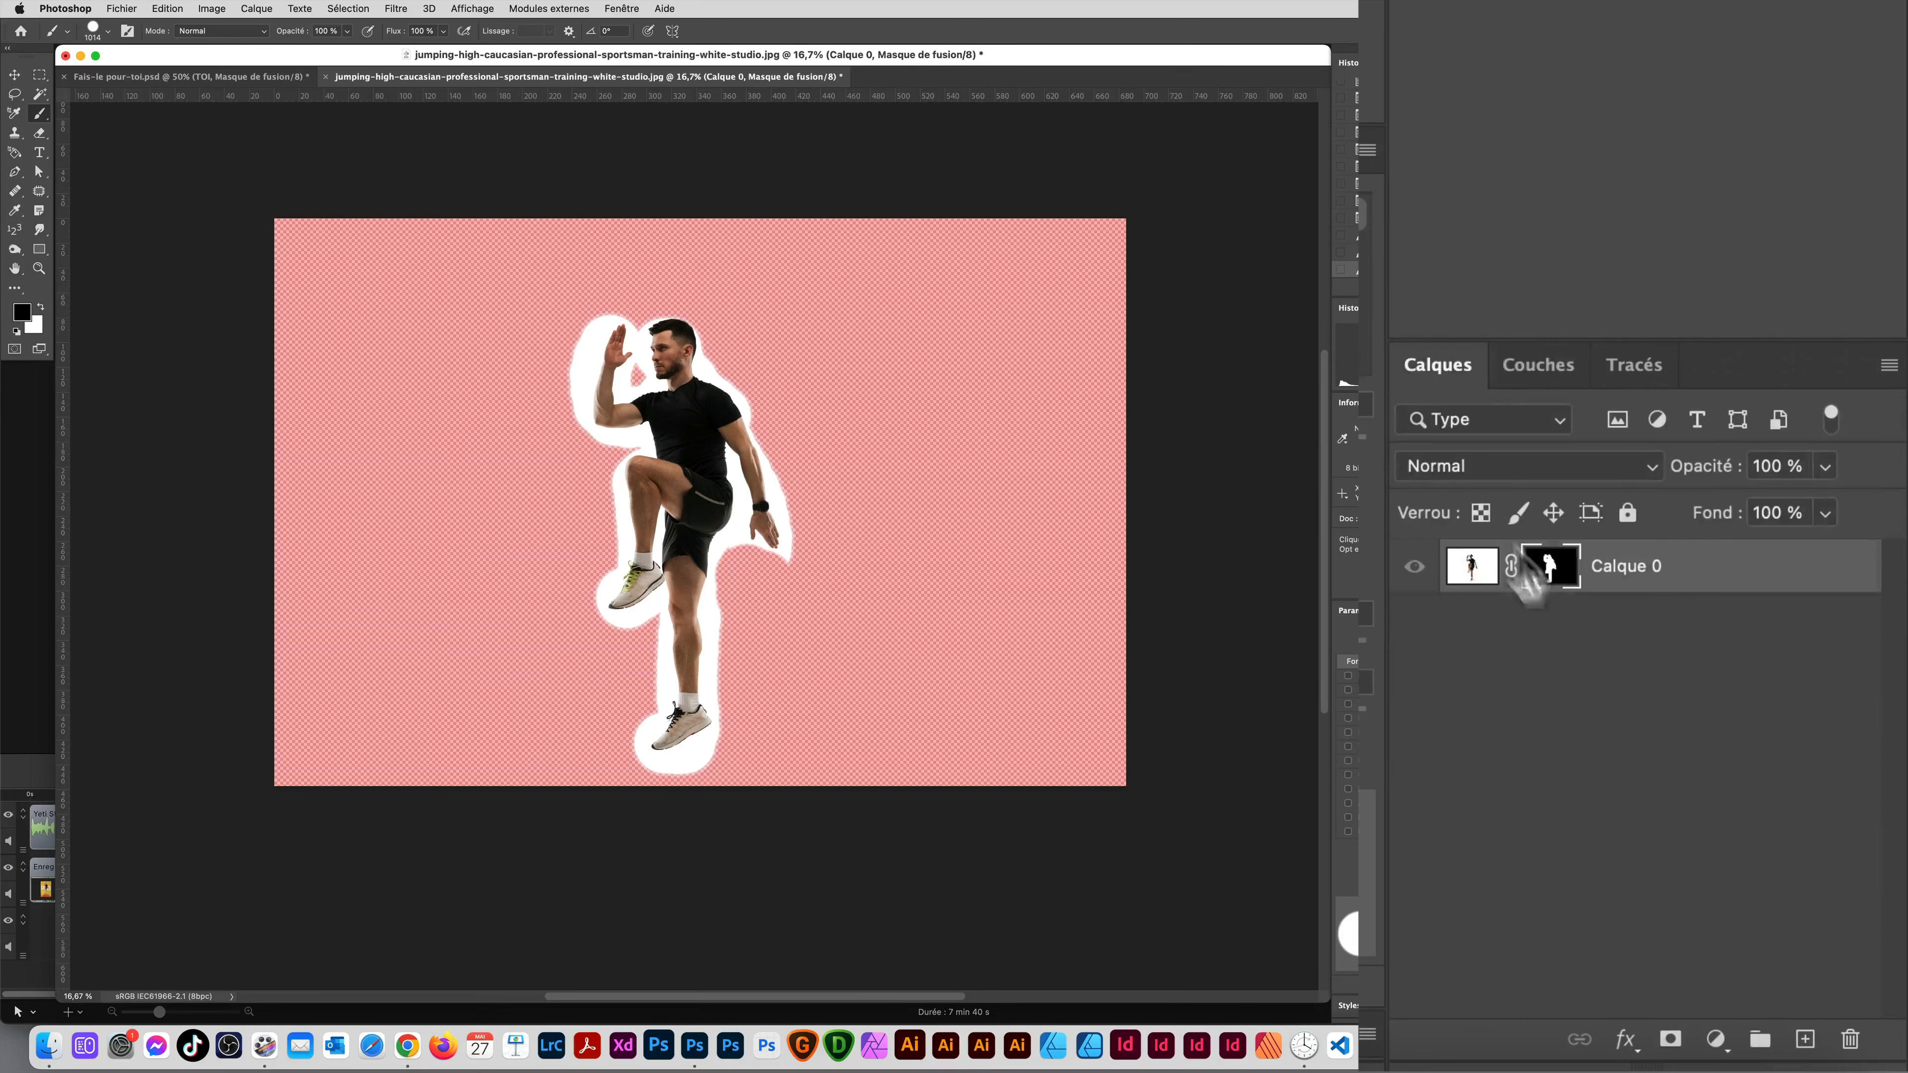
left_click(1529, 721)
left_click(1532, 366)
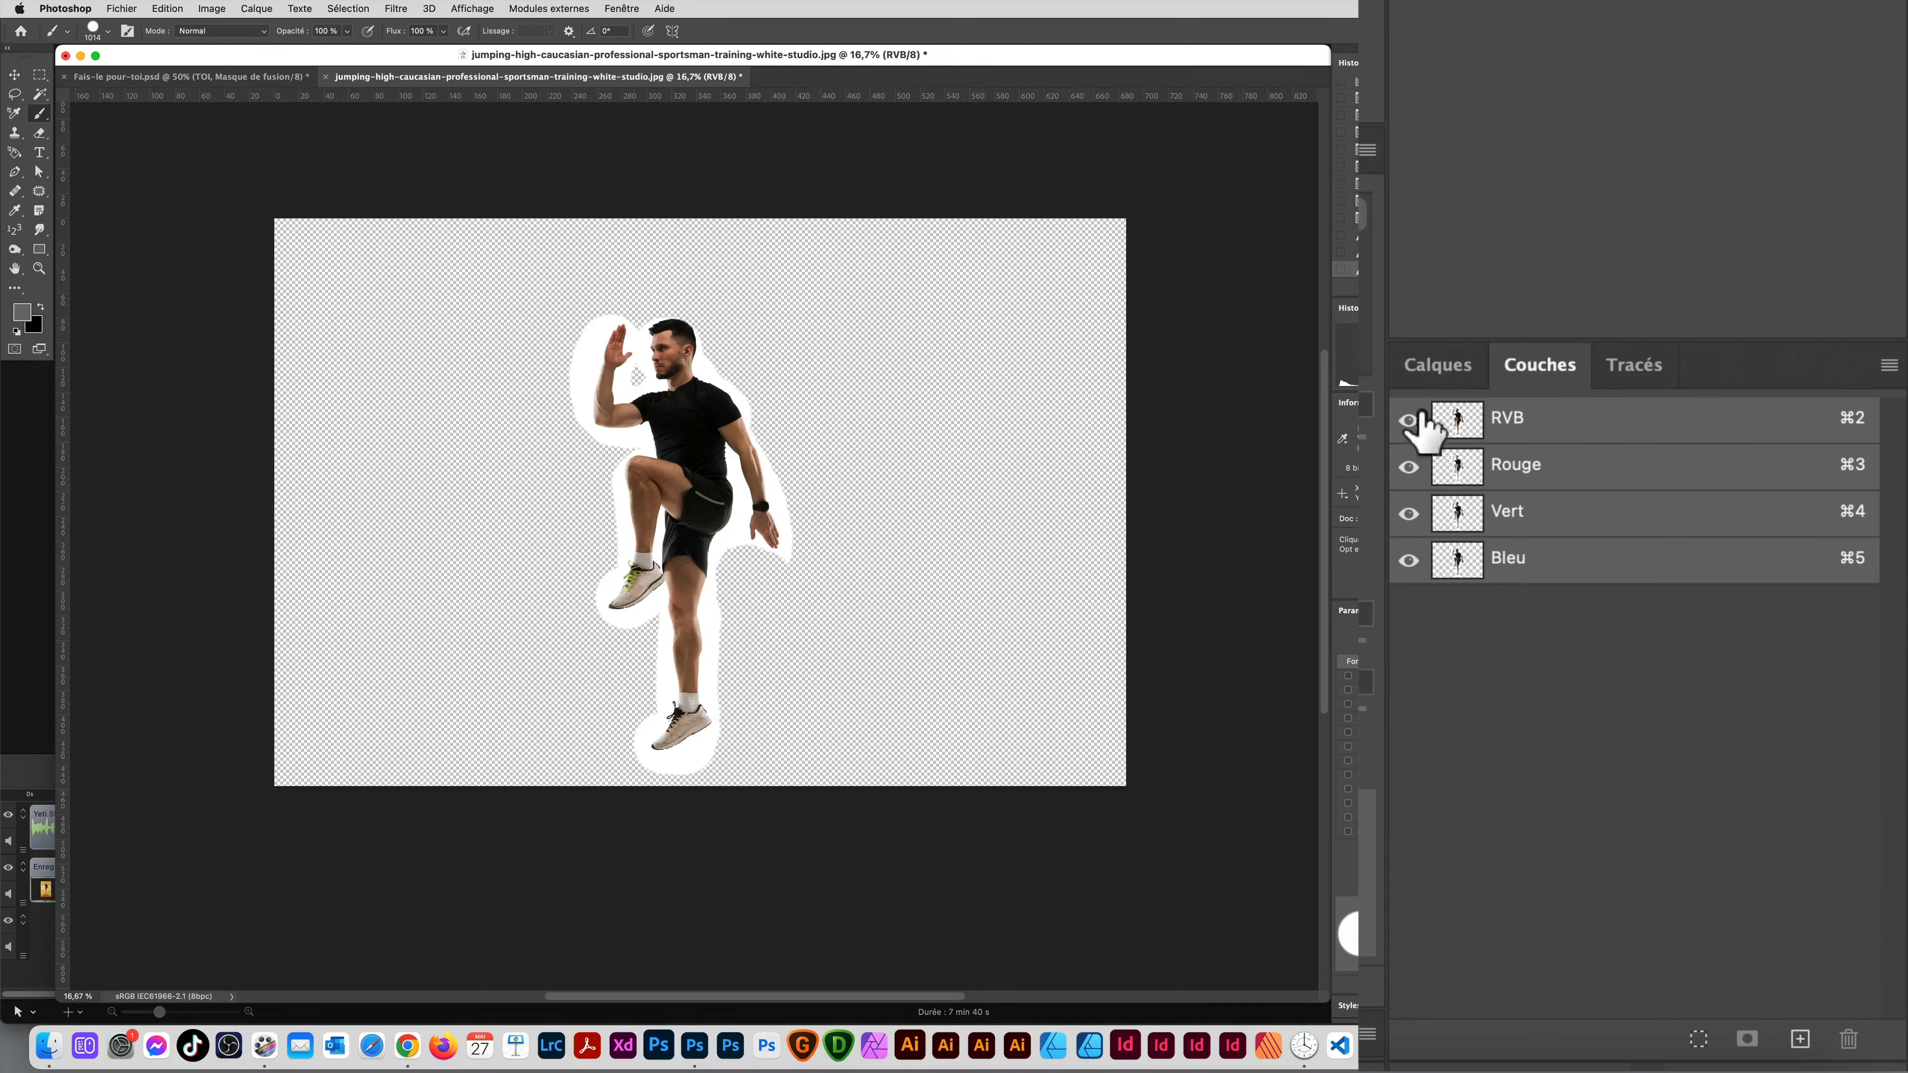
left_click(1437, 366)
left_click(1470, 573)
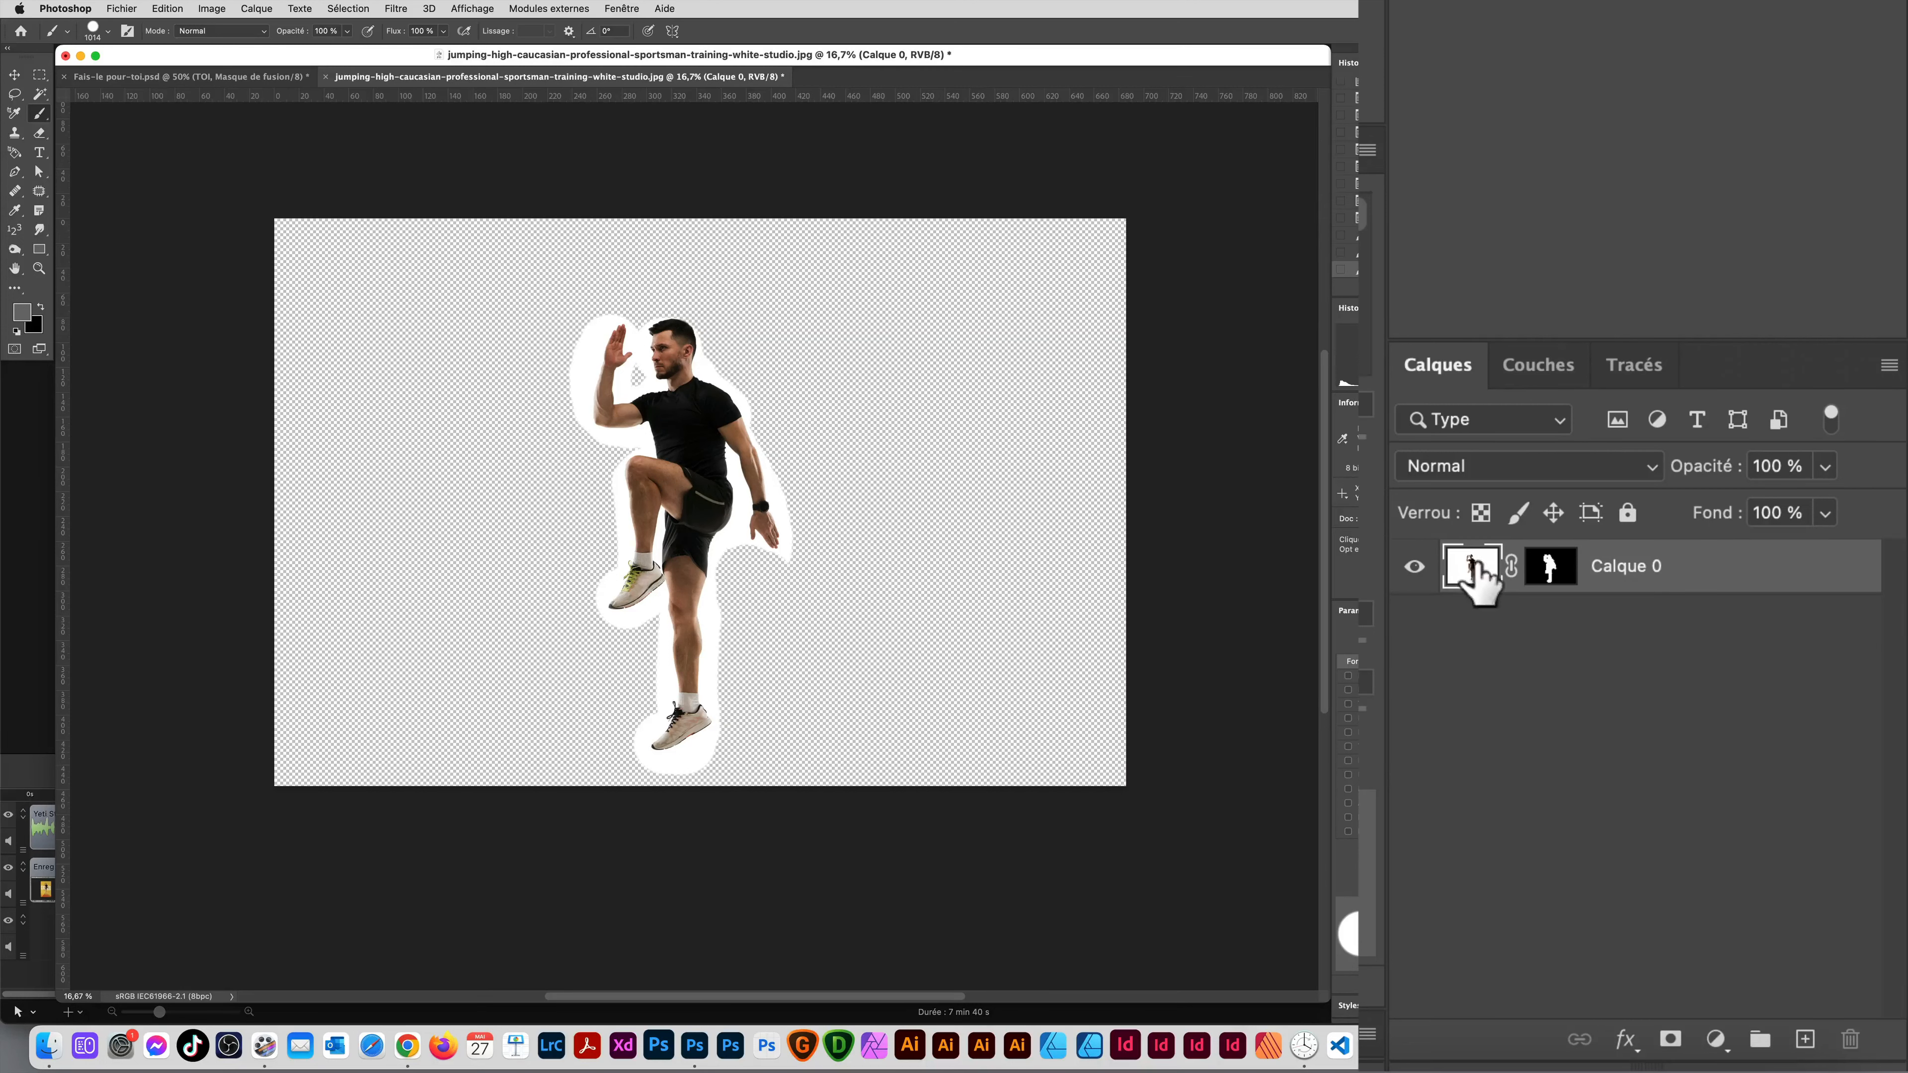
Step: Show the Calque 0 Masque channel as a red overlay on the photo and target it for editing
left_click(1528, 367)
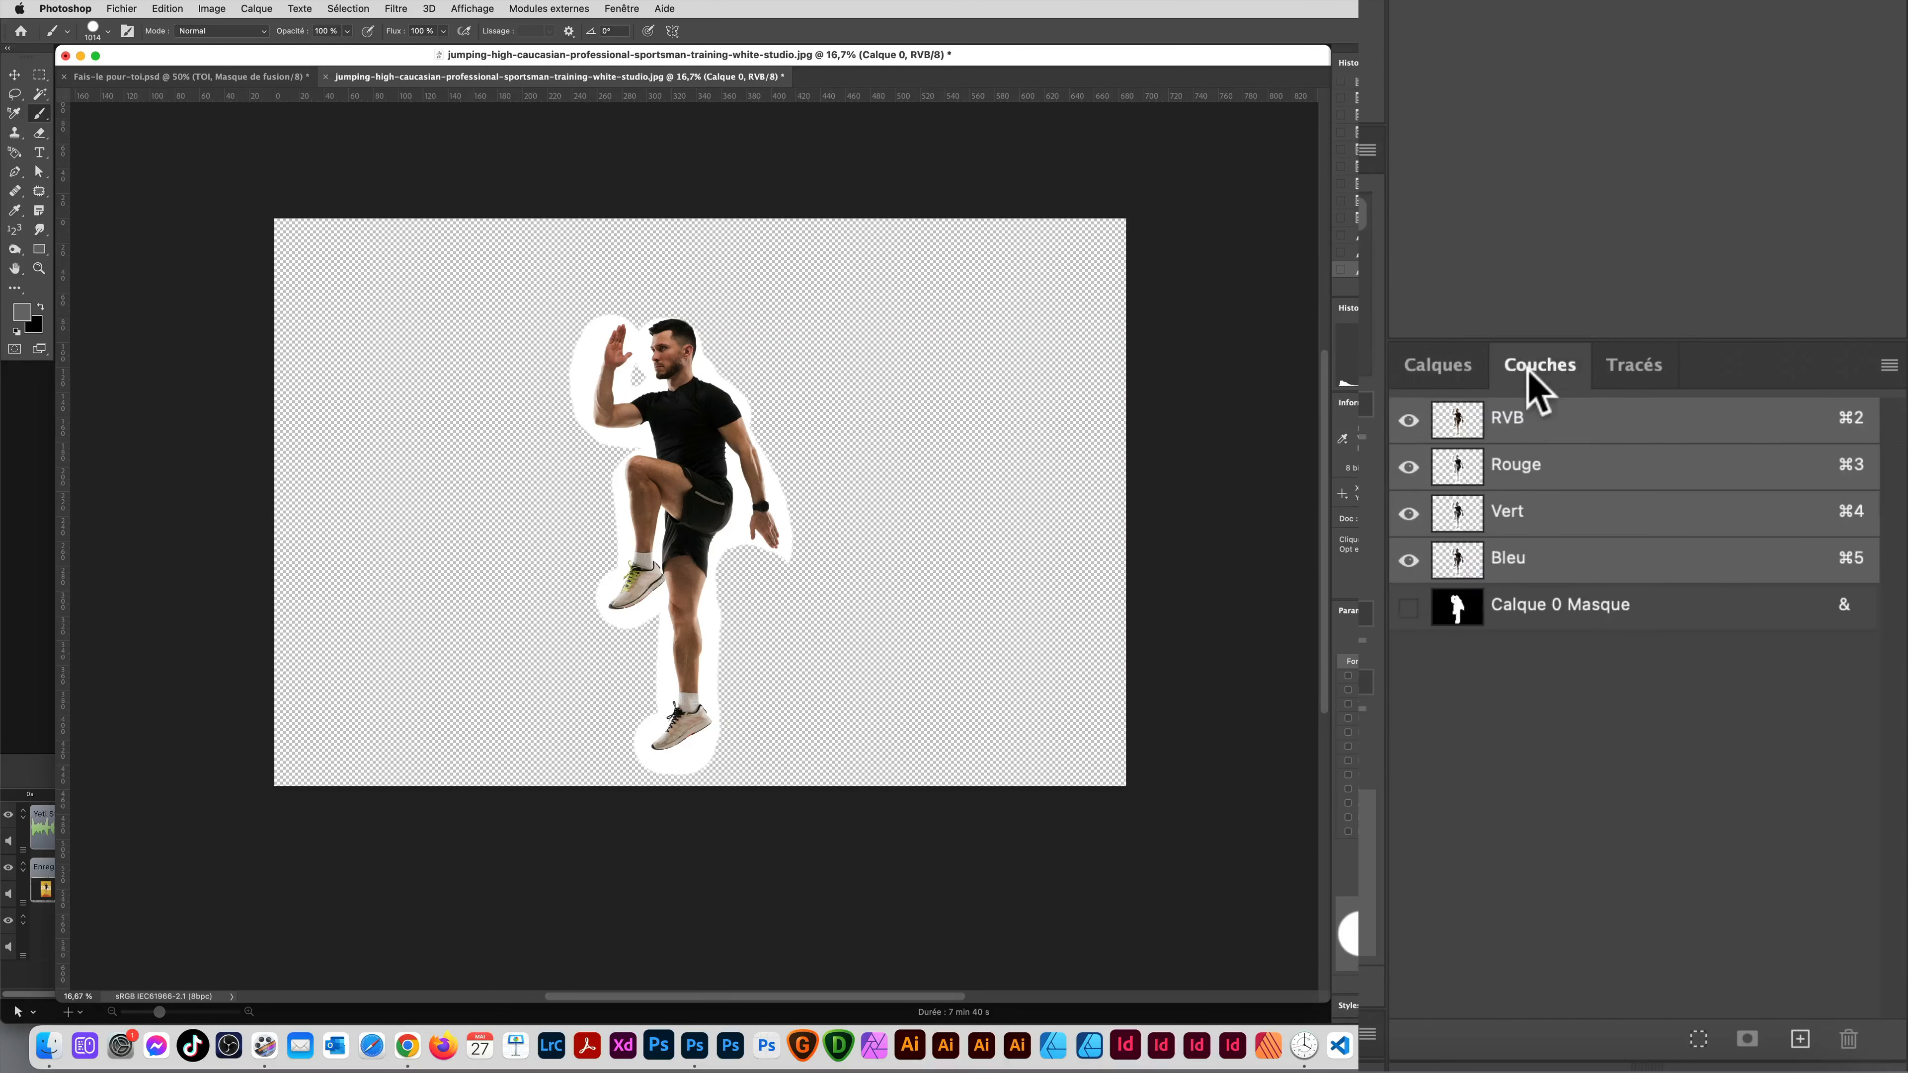
left_click(1409, 606)
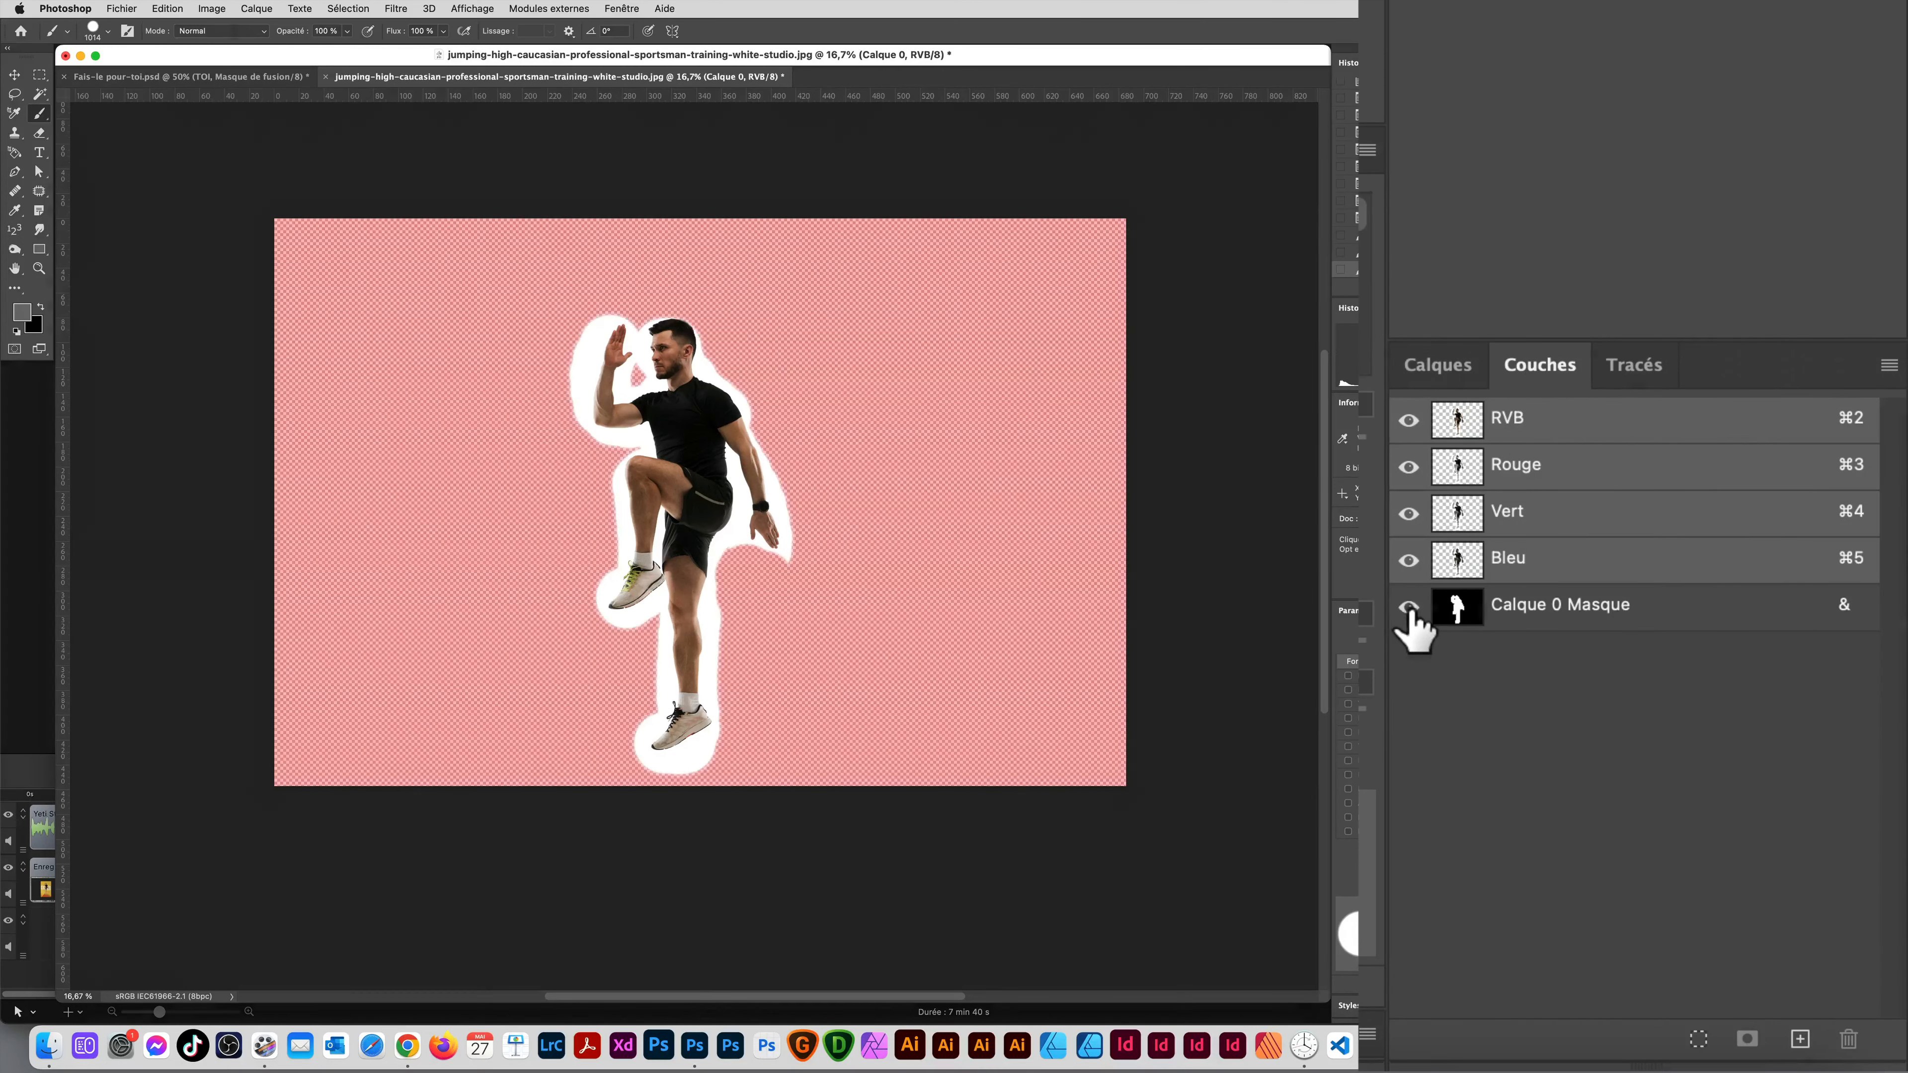
left_click(1455, 609)
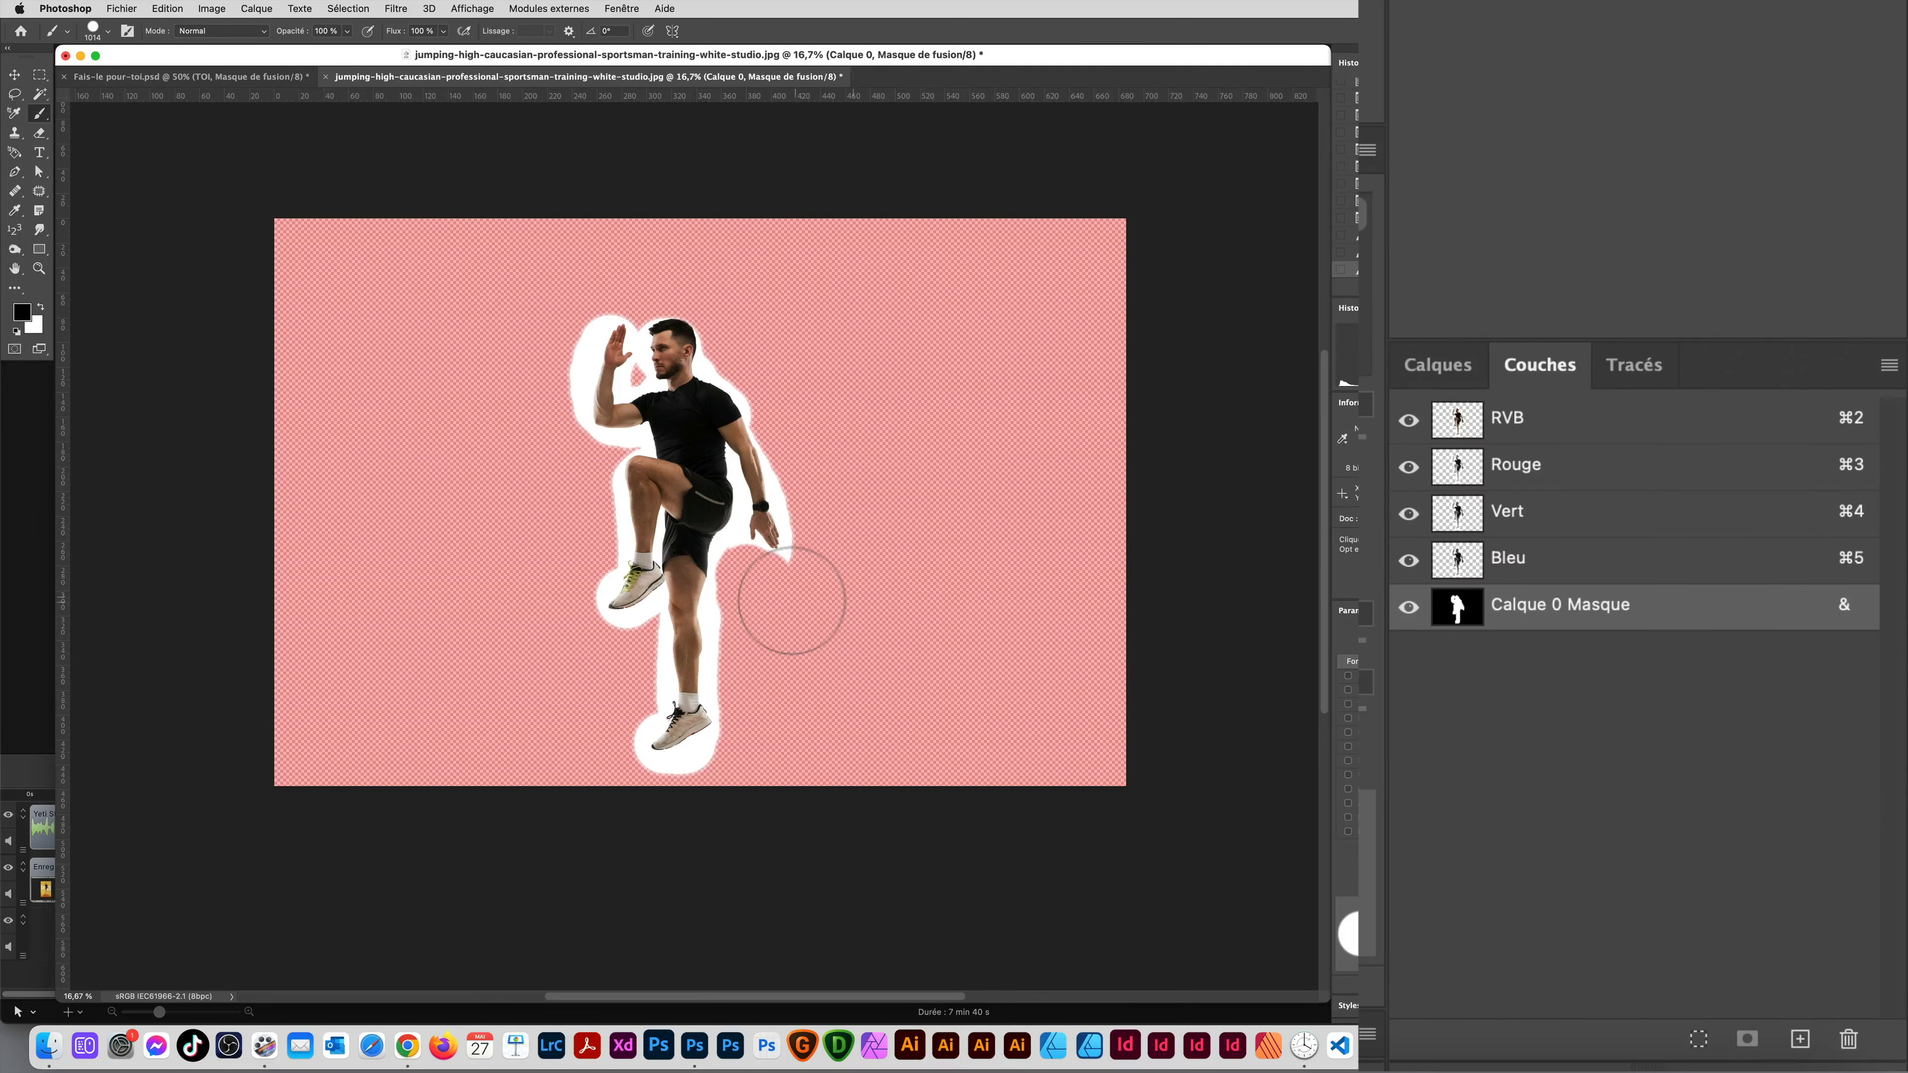
Step: Paint black with a 289 px brush along the outer side of the lowered hand to trim the white margin
key("space")
left_click_drag(888, 492, 604, 647)
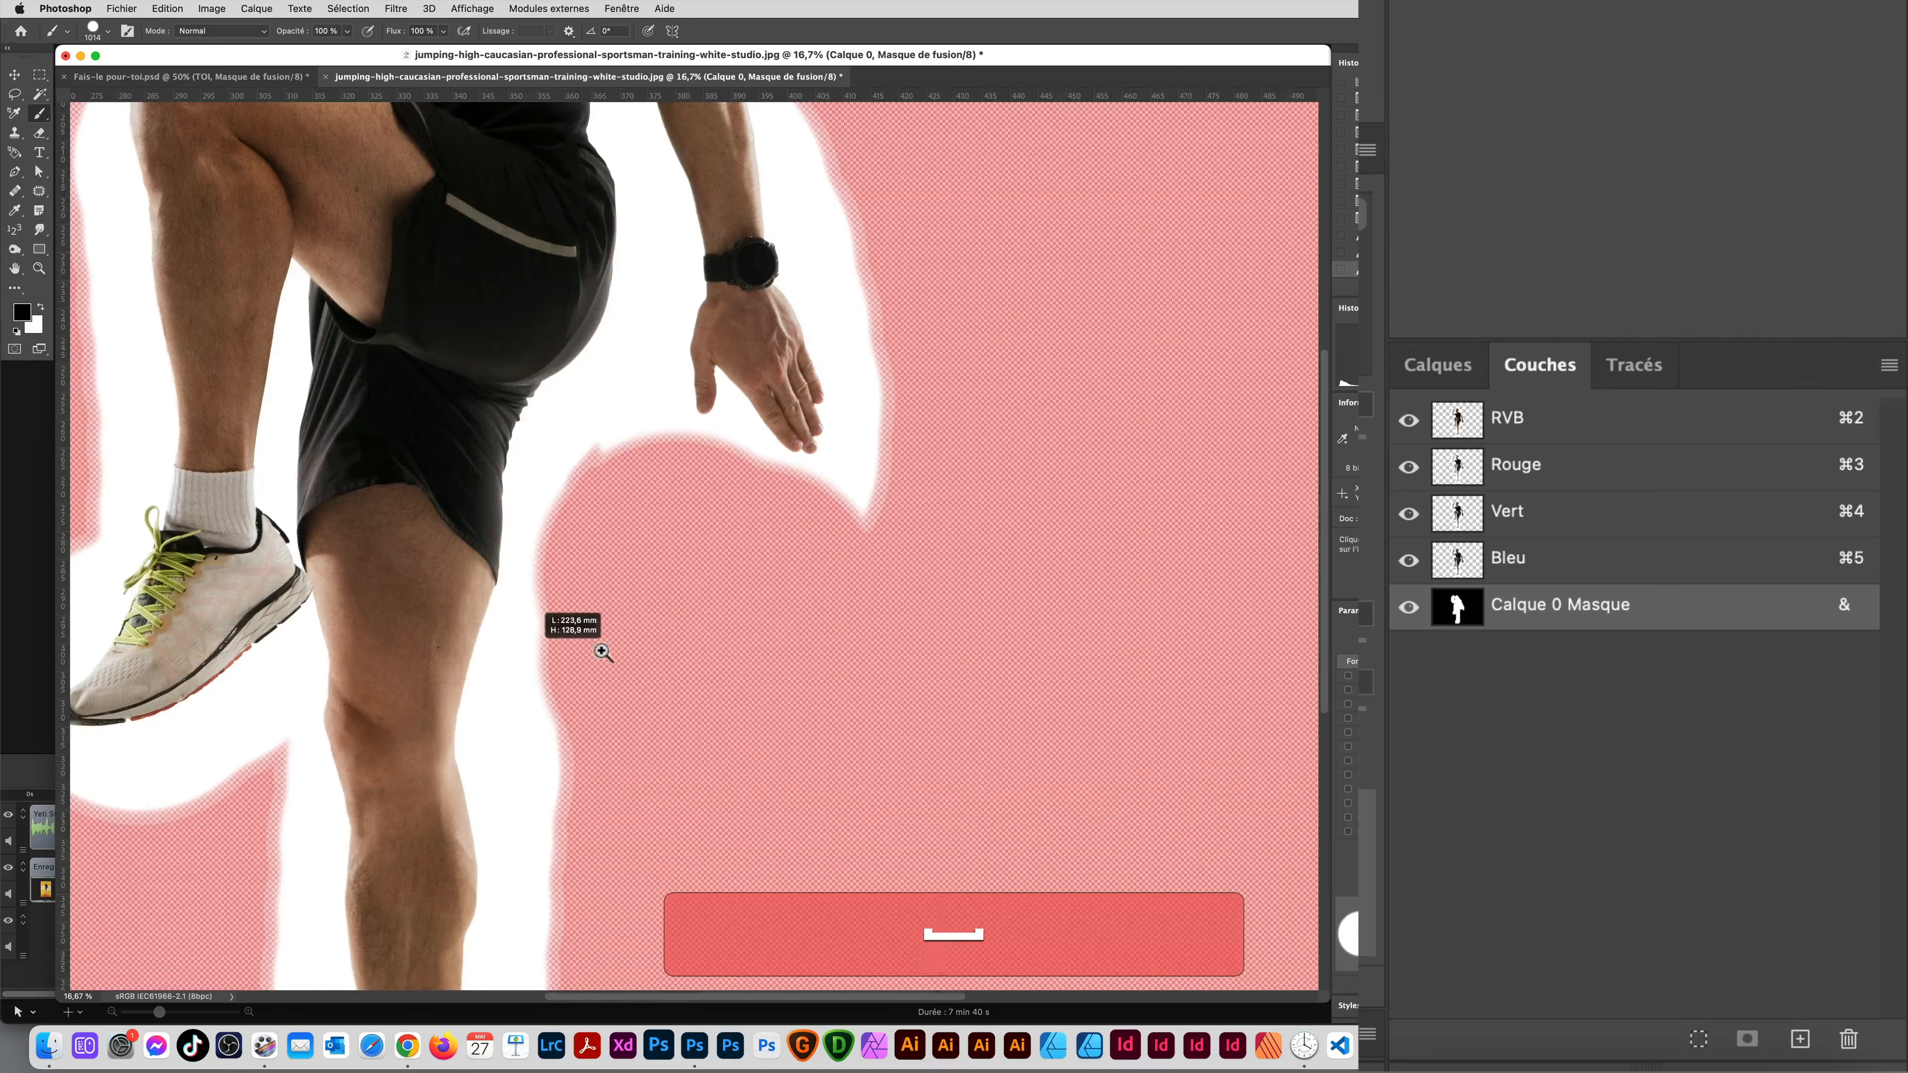
mouse_move(880, 545)
left_mouse_down()
mouse_move(888, 498)
mouse_move(851, 501)
mouse_move(872, 359)
left_mouse_up()
key("space")
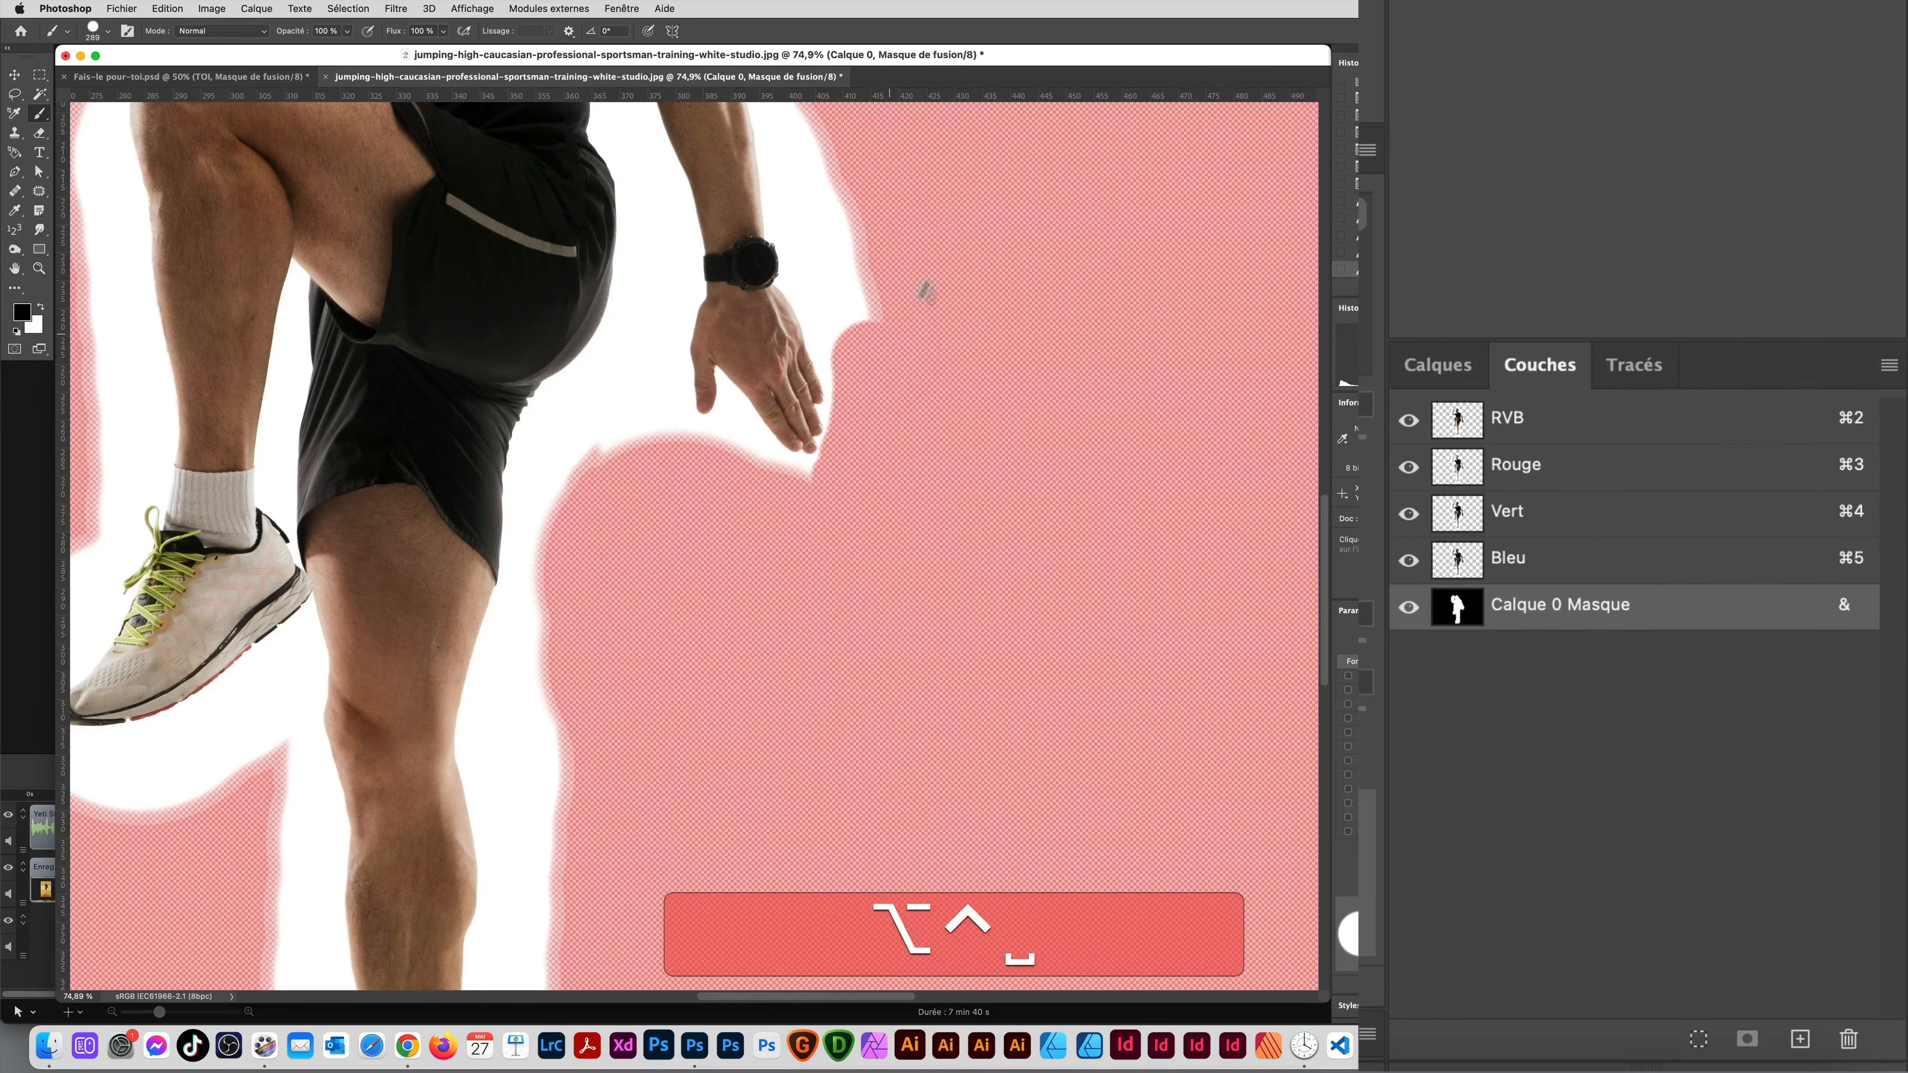
left_click_drag(947, 219, 647, 505)
mouse_move(864, 541)
left_mouse_down()
mouse_move(894, 469)
mouse_move(852, 461)
mouse_move(847, 361)
mouse_move(909, 324)
left_mouse_up()
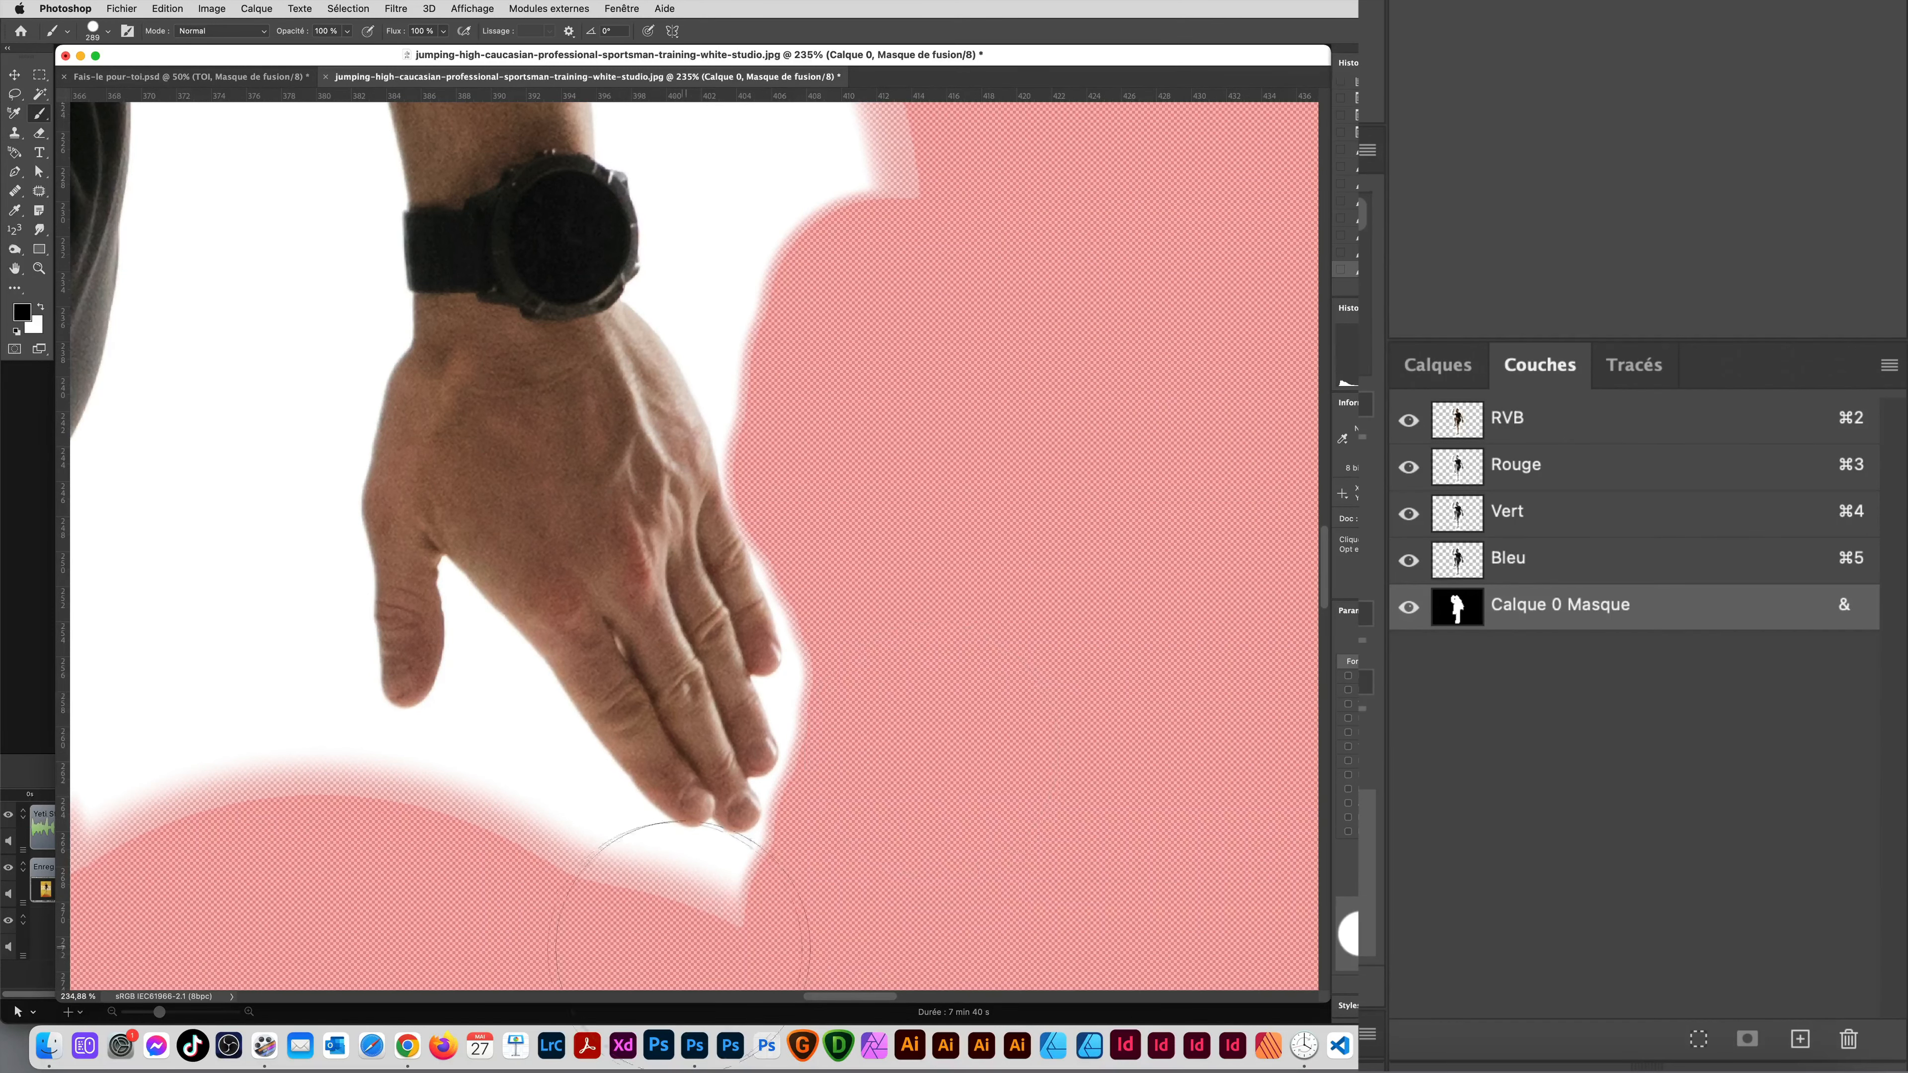
Step: Paint black beneath the fingertips and across toward the shorts to tighten the mask edge under the lowered hand
key("space")
left_click_drag(524, 833, 631, 501)
mouse_move(844, 626)
left_mouse_down()
mouse_move(703, 652)
mouse_move(742, 642)
mouse_move(554, 567)
left_mouse_up()
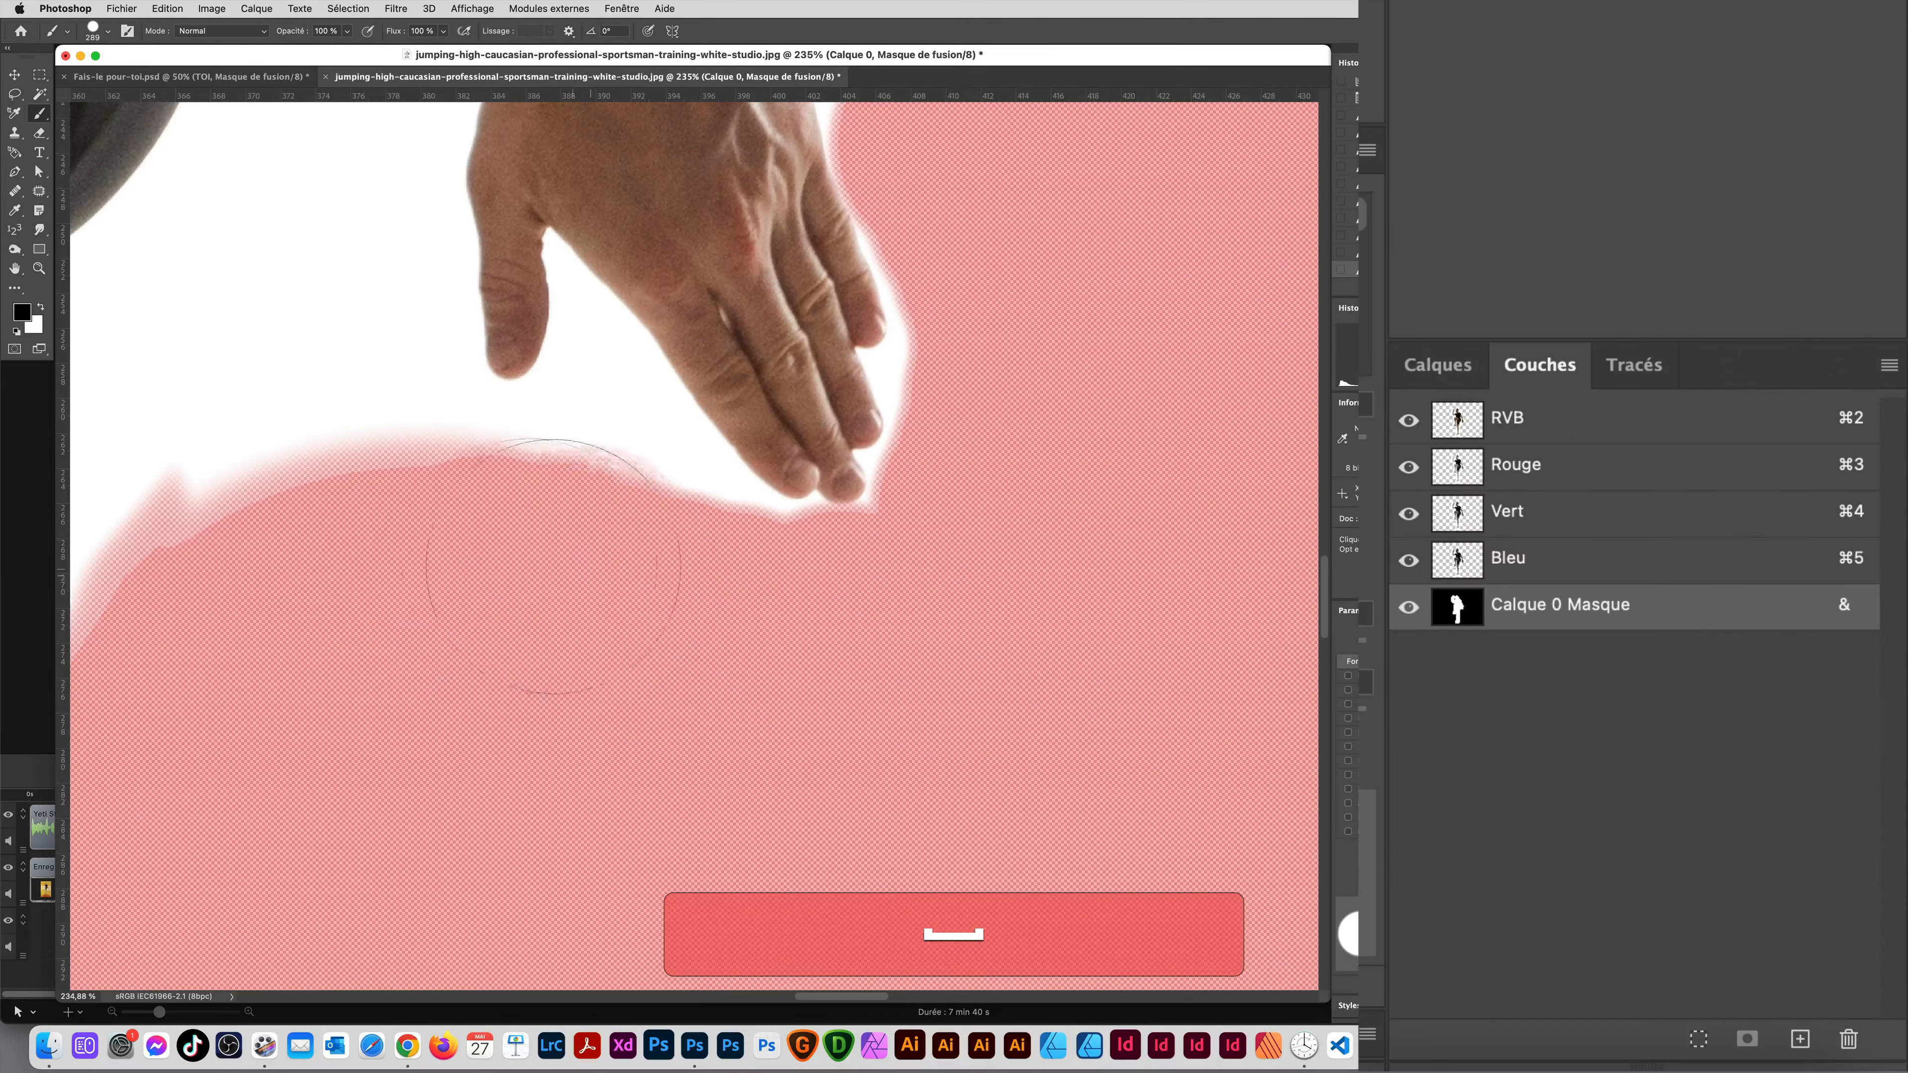
key("space")
left_click_drag(362, 648, 677, 521)
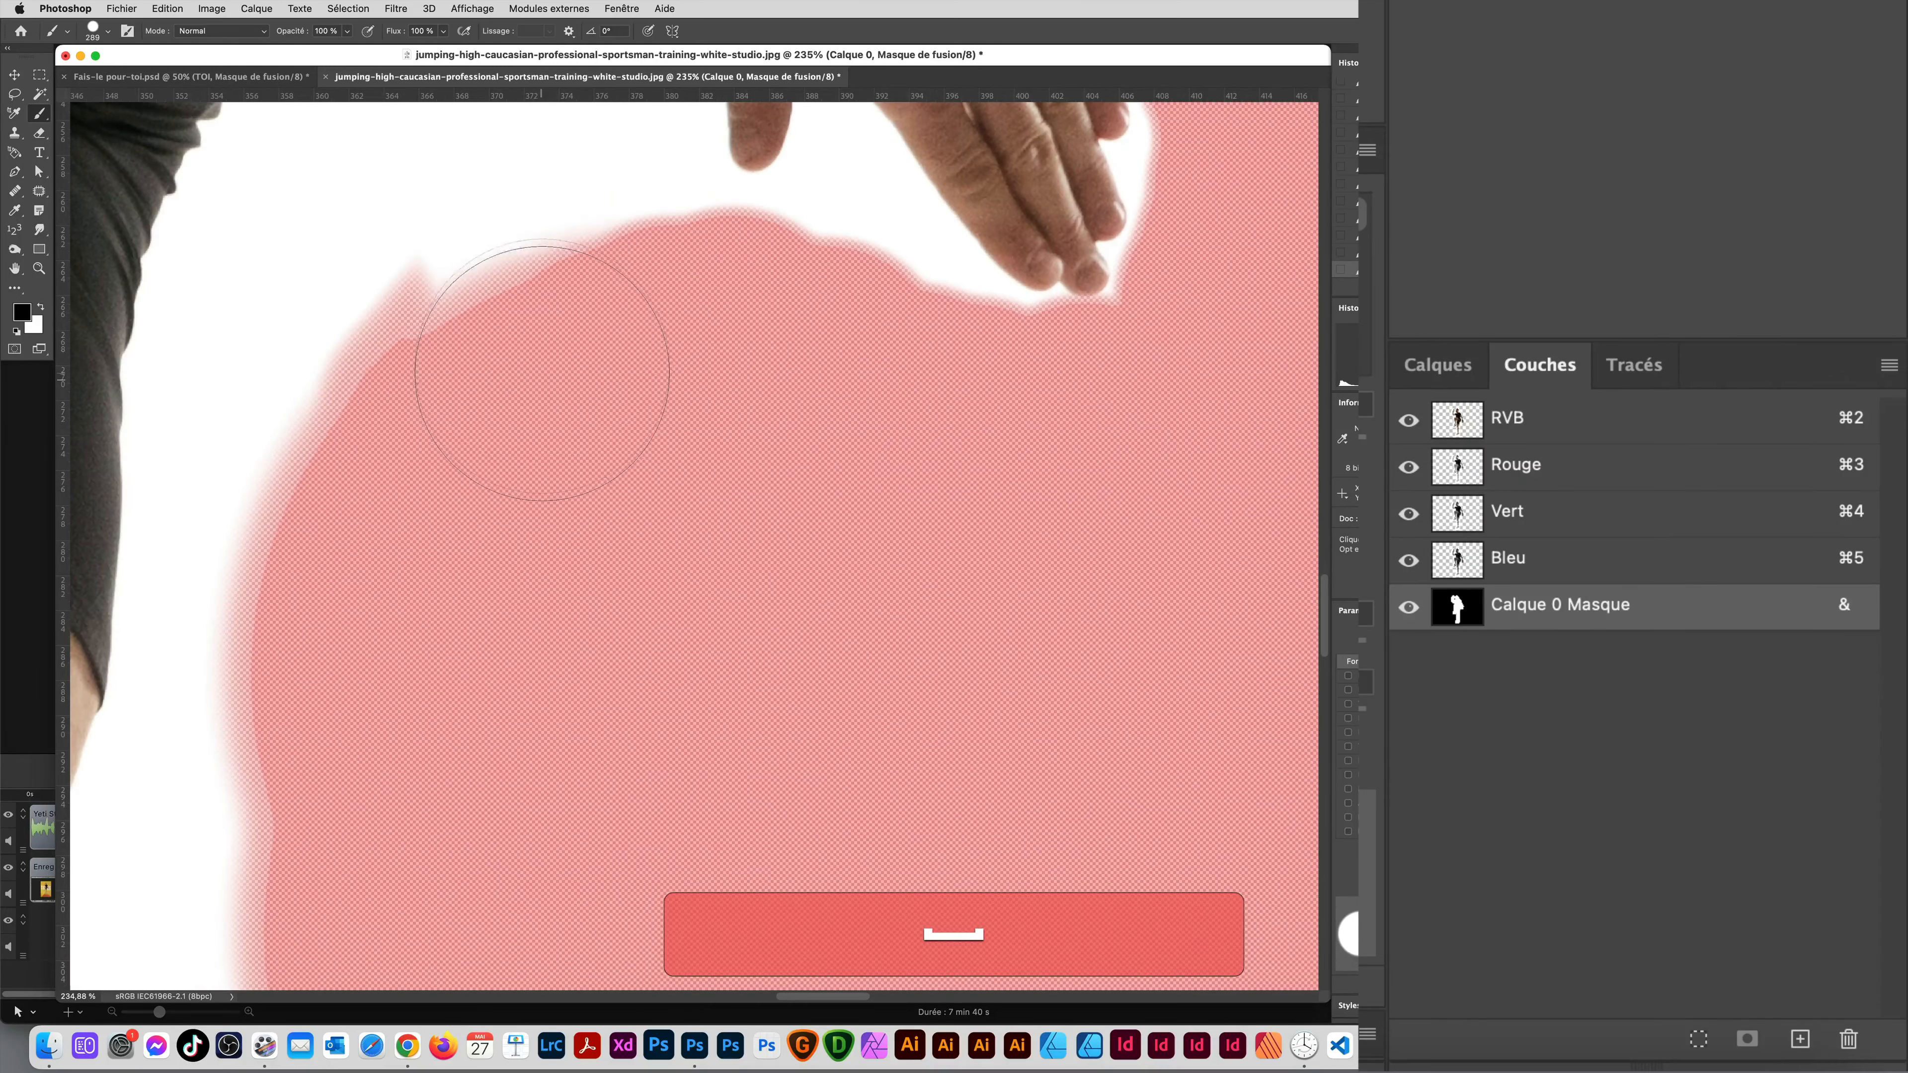
left_click_drag(542, 373, 332, 584)
Step: Set the brush hardness to 100 % and add hard-edged black dabs to the mask beside the shorts
left_click_drag(500, 516, 499, 575, "ctrl+alt")
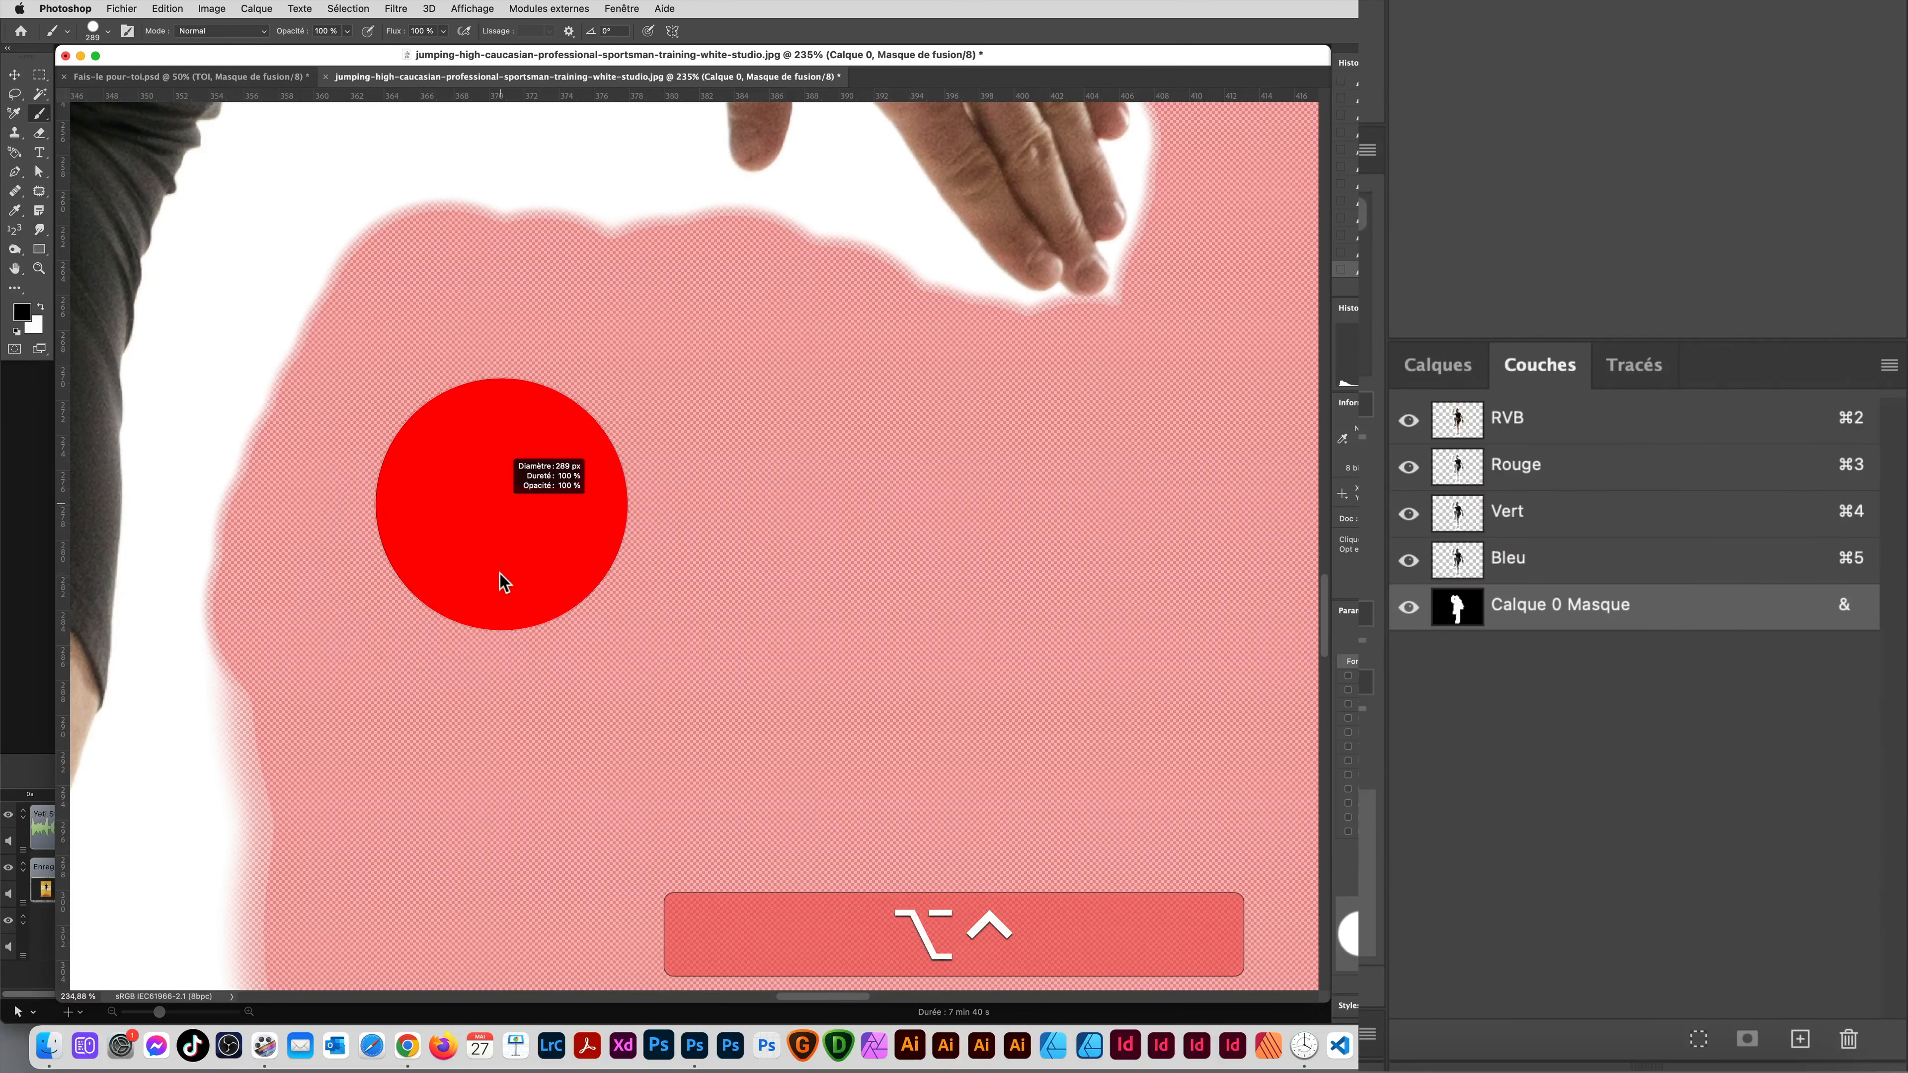
left_click(398, 309)
left_click(353, 408)
key("alt+space")
left_click(512, 377, "alt")
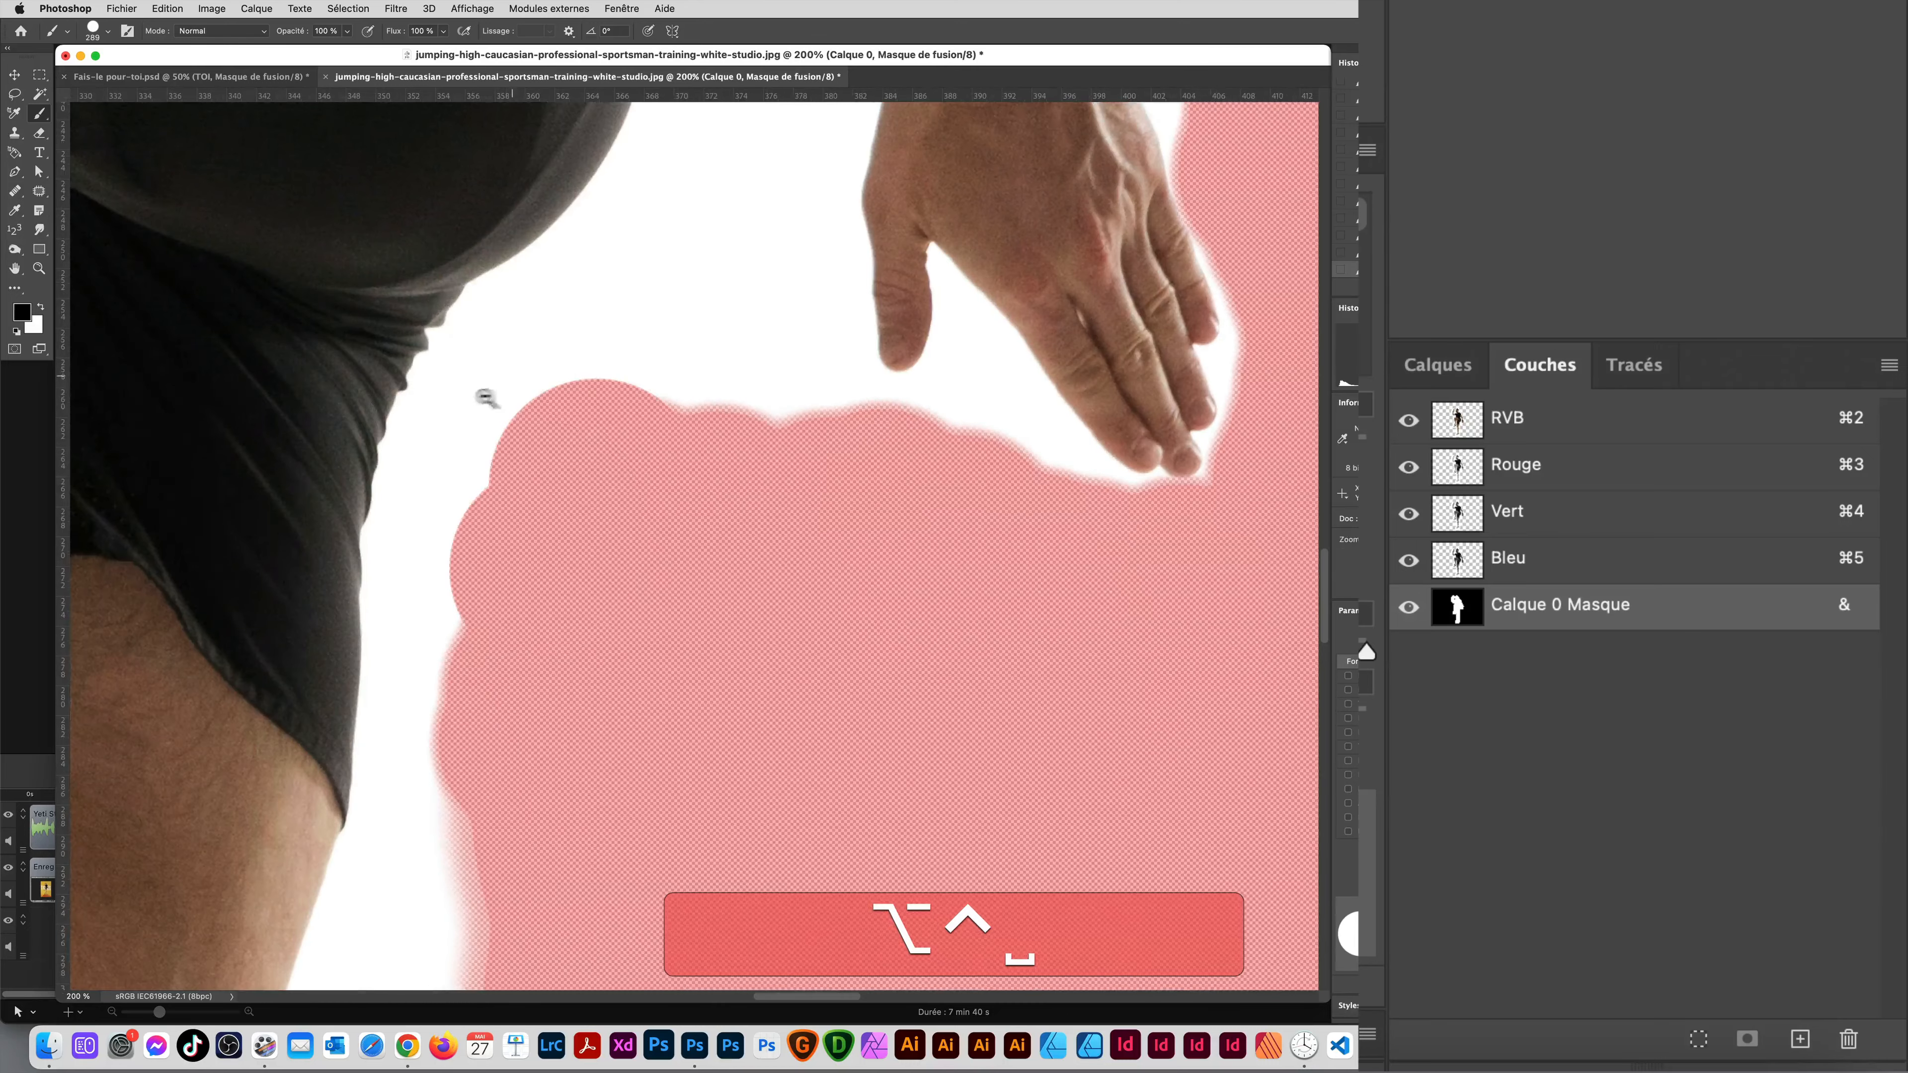
left_click(399, 8)
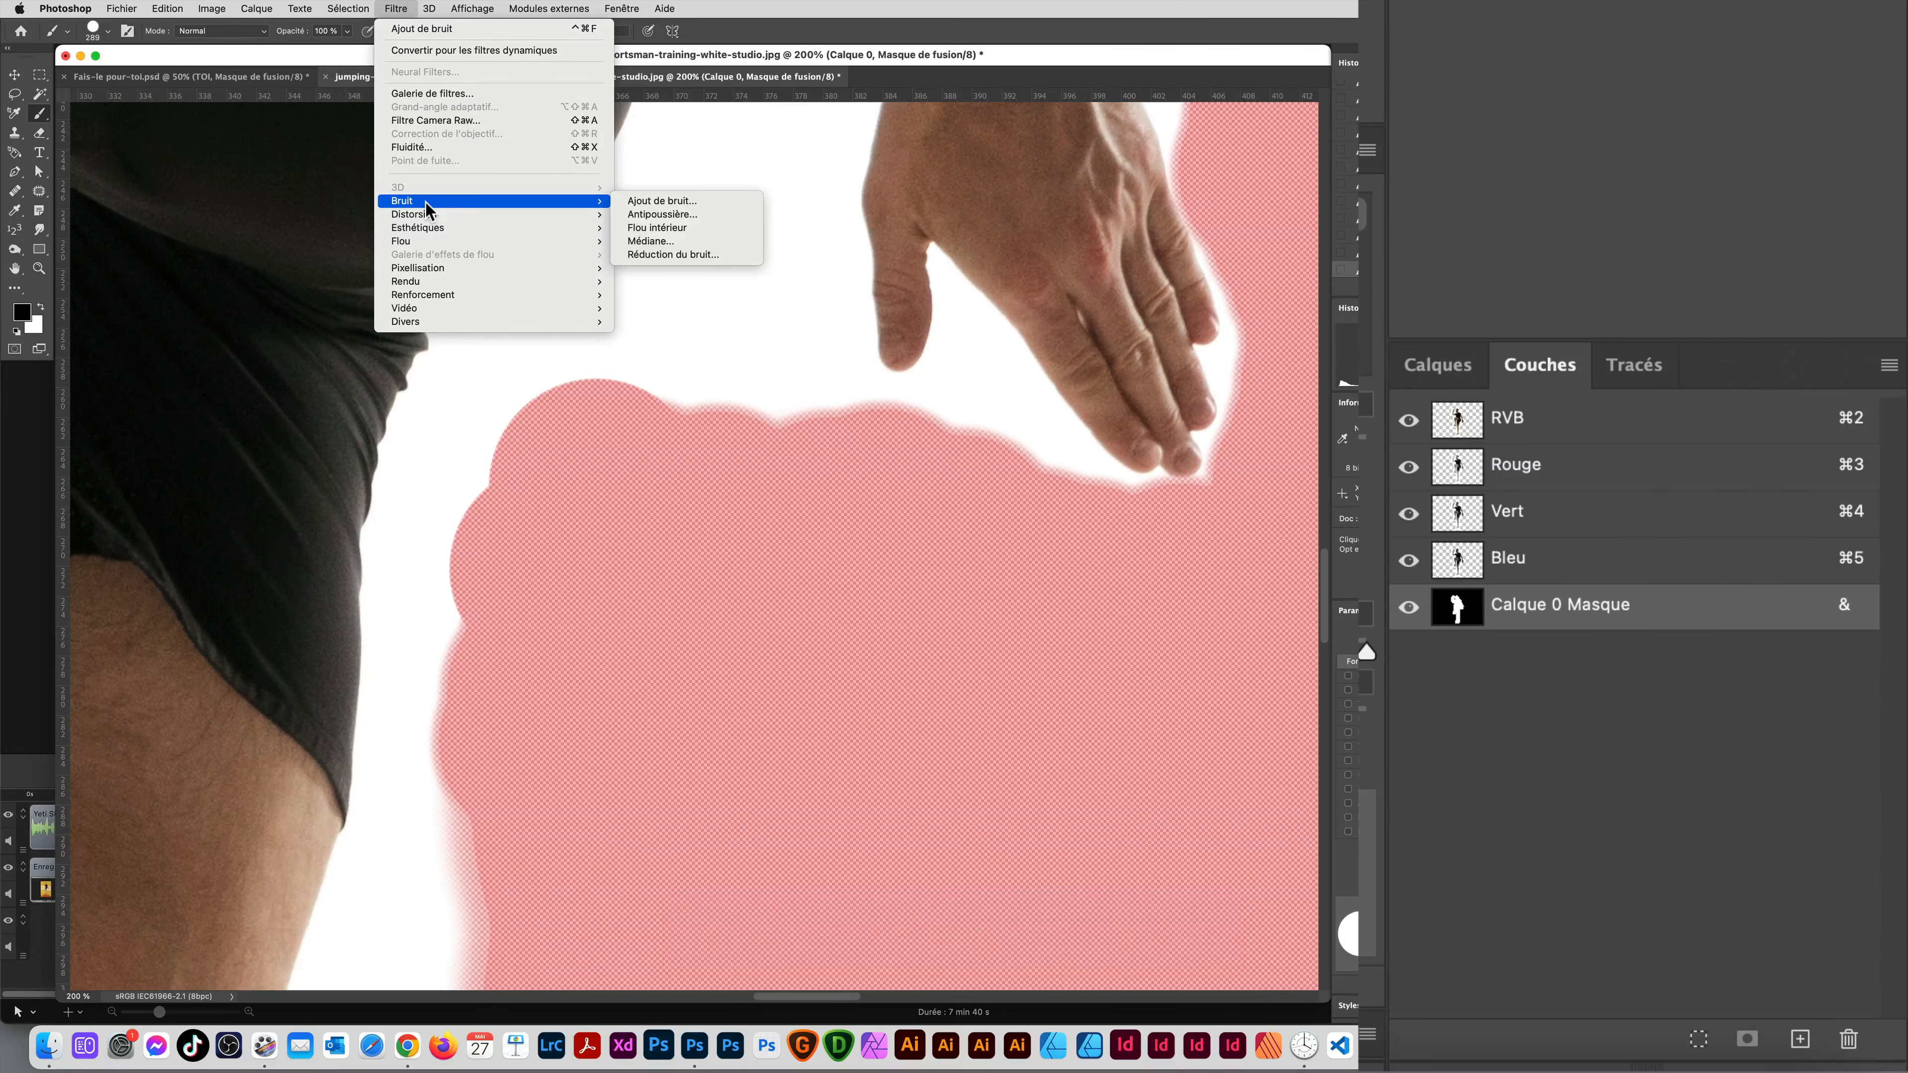
mouse_move(431, 209)
mouse_move(441, 286)
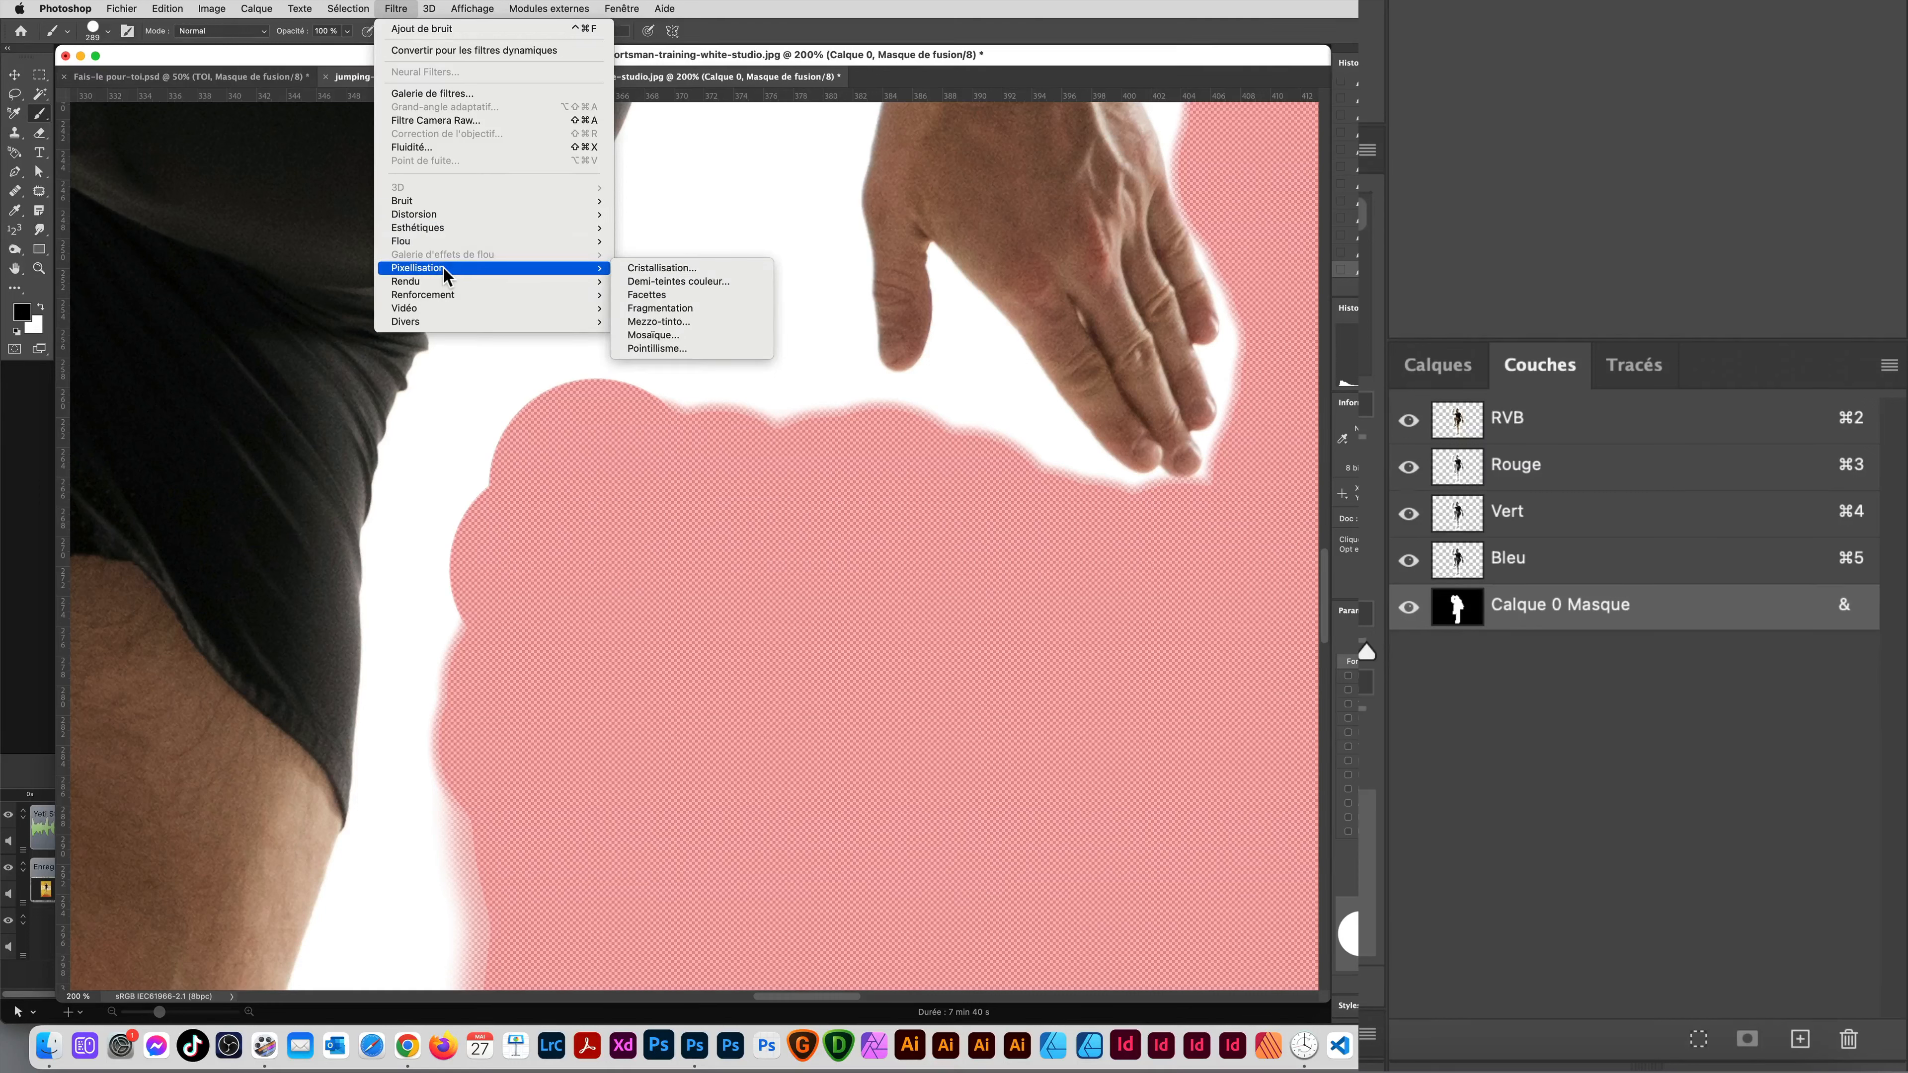
left_click(851, 352)
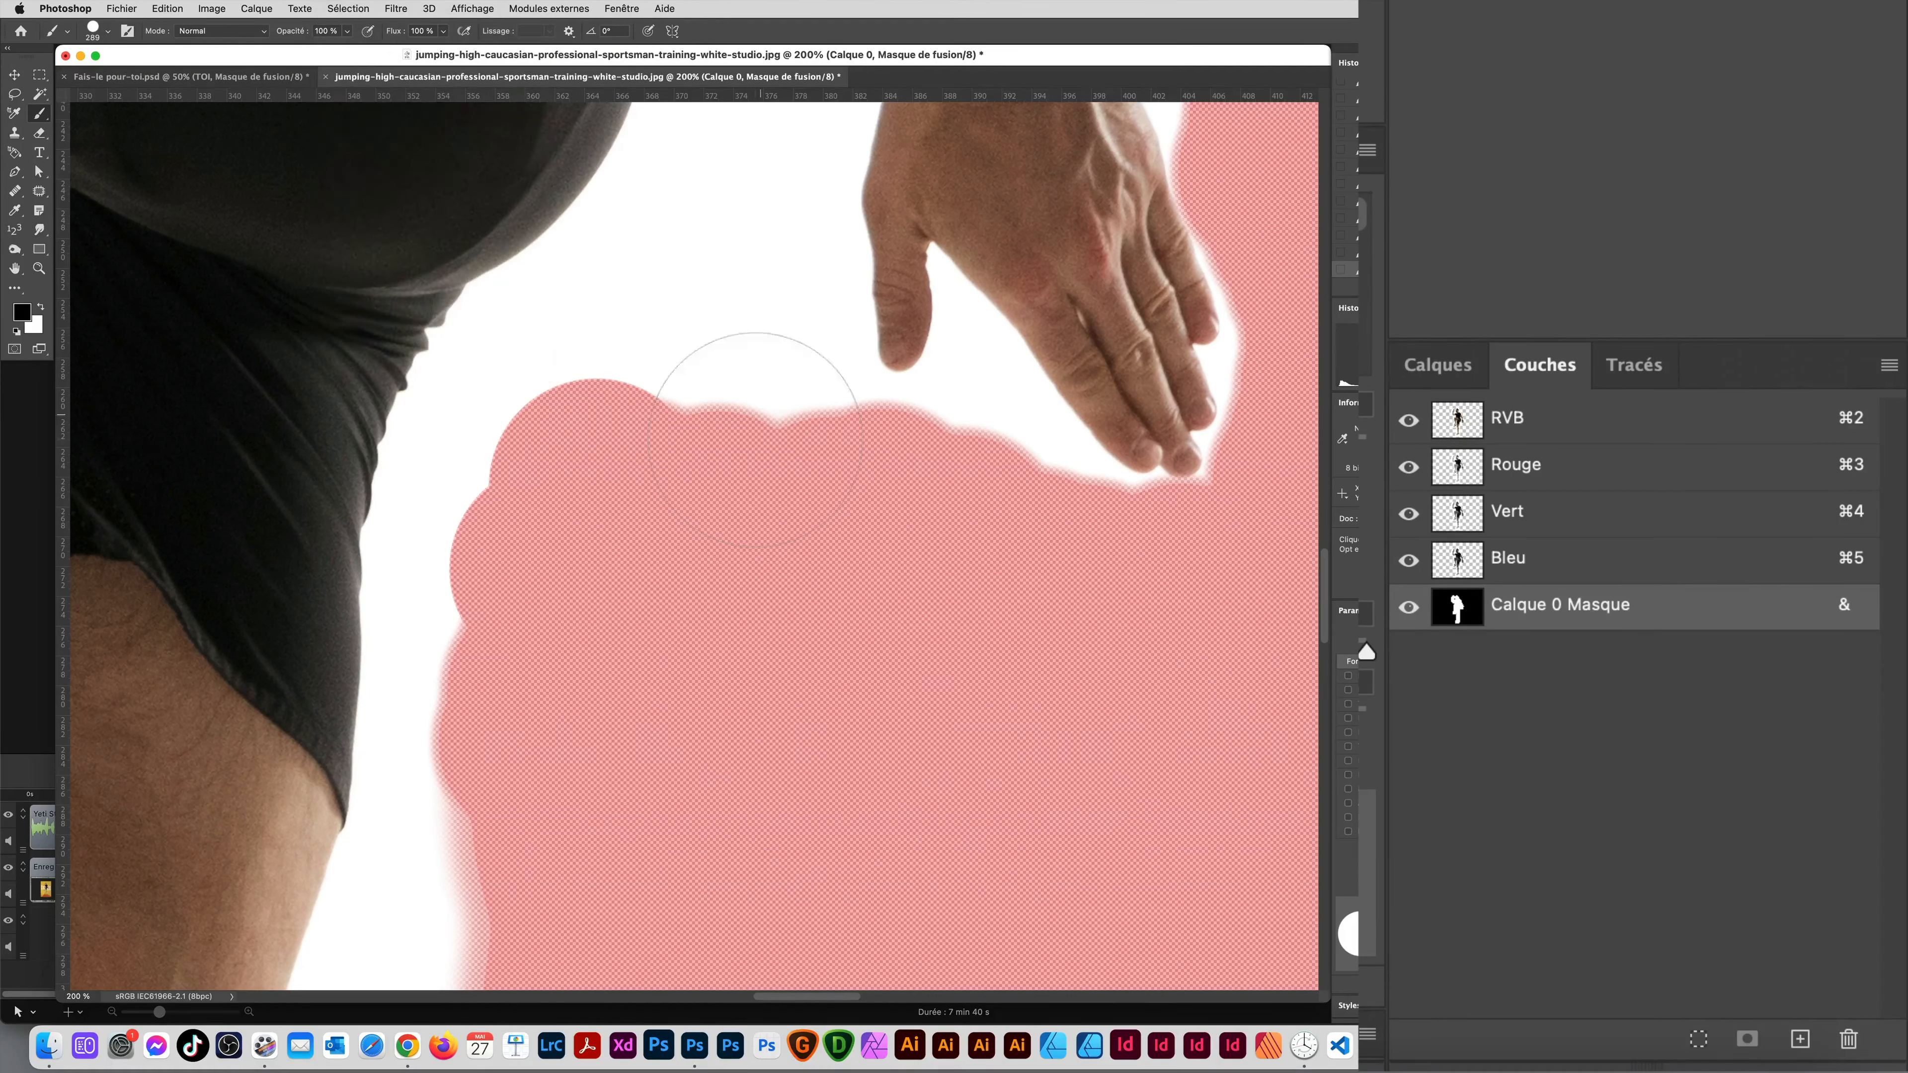
Step: Extend the masked area upward between the shorts and the lowered hand with the hard black brush
mouse_move(755, 439)
left_mouse_down()
mouse_move(715, 450)
mouse_move(666, 393)
mouse_move(676, 461)
left_mouse_up()
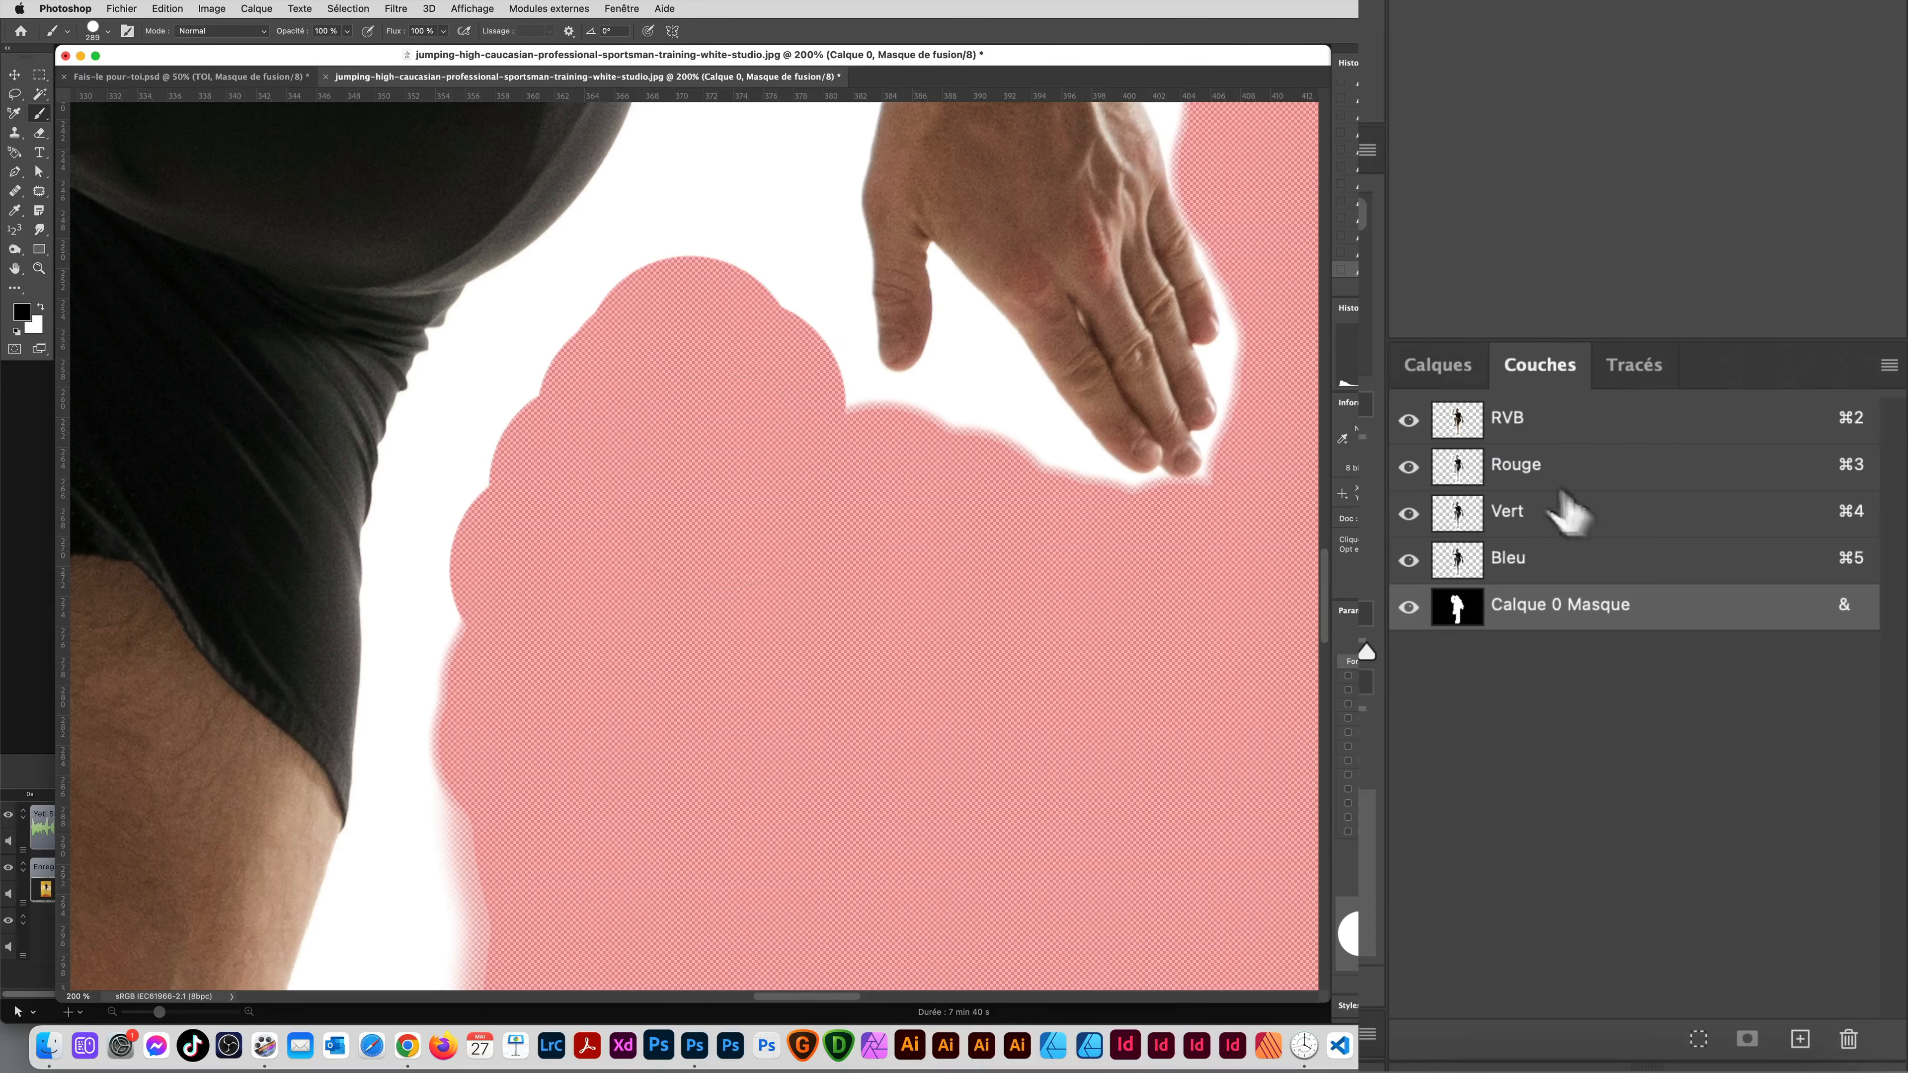
Step: Load the Calque 0 Masque channel as a selection, then target the RVB composite and return to the layer list
left_click(1457, 607, "super")
left_click(1452, 428)
left_click(1438, 364)
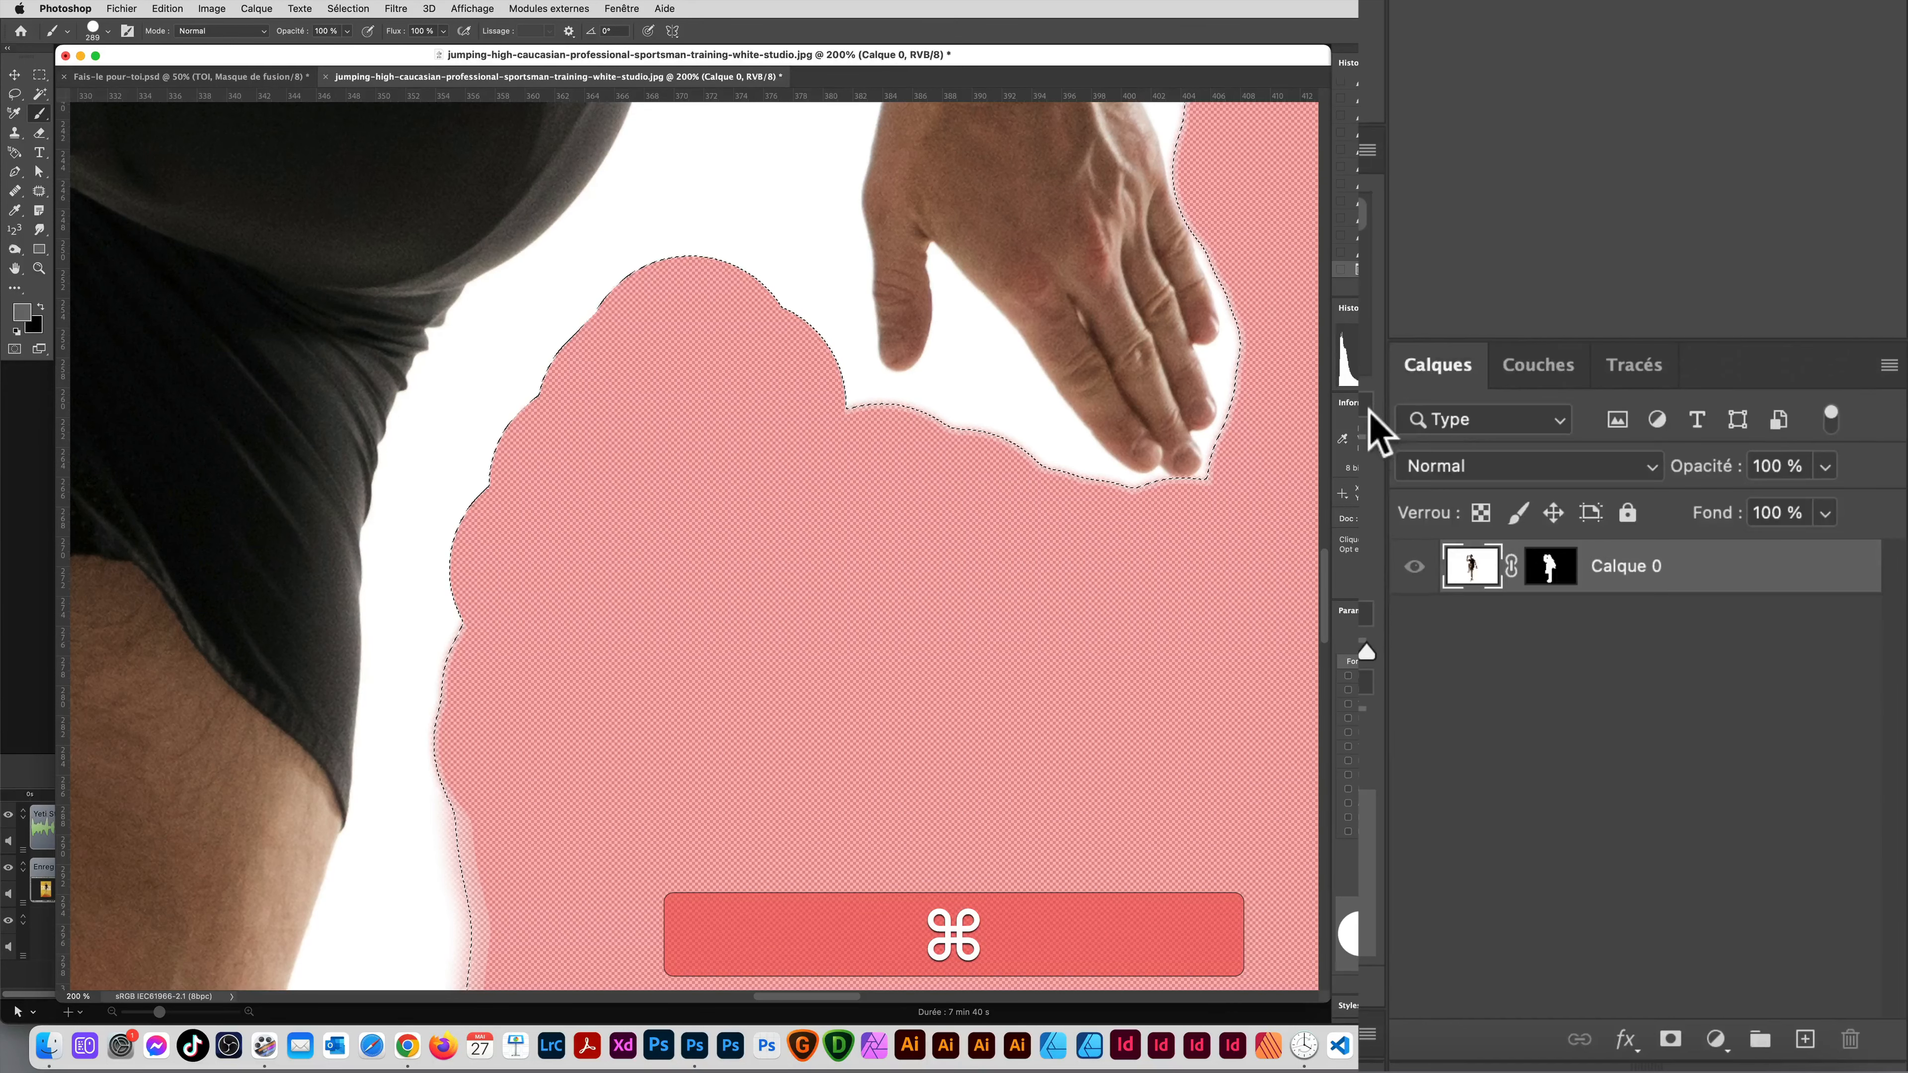
key("alt+space")
left_click(678, 608, "alt")
left_click(676, 609, "alt")
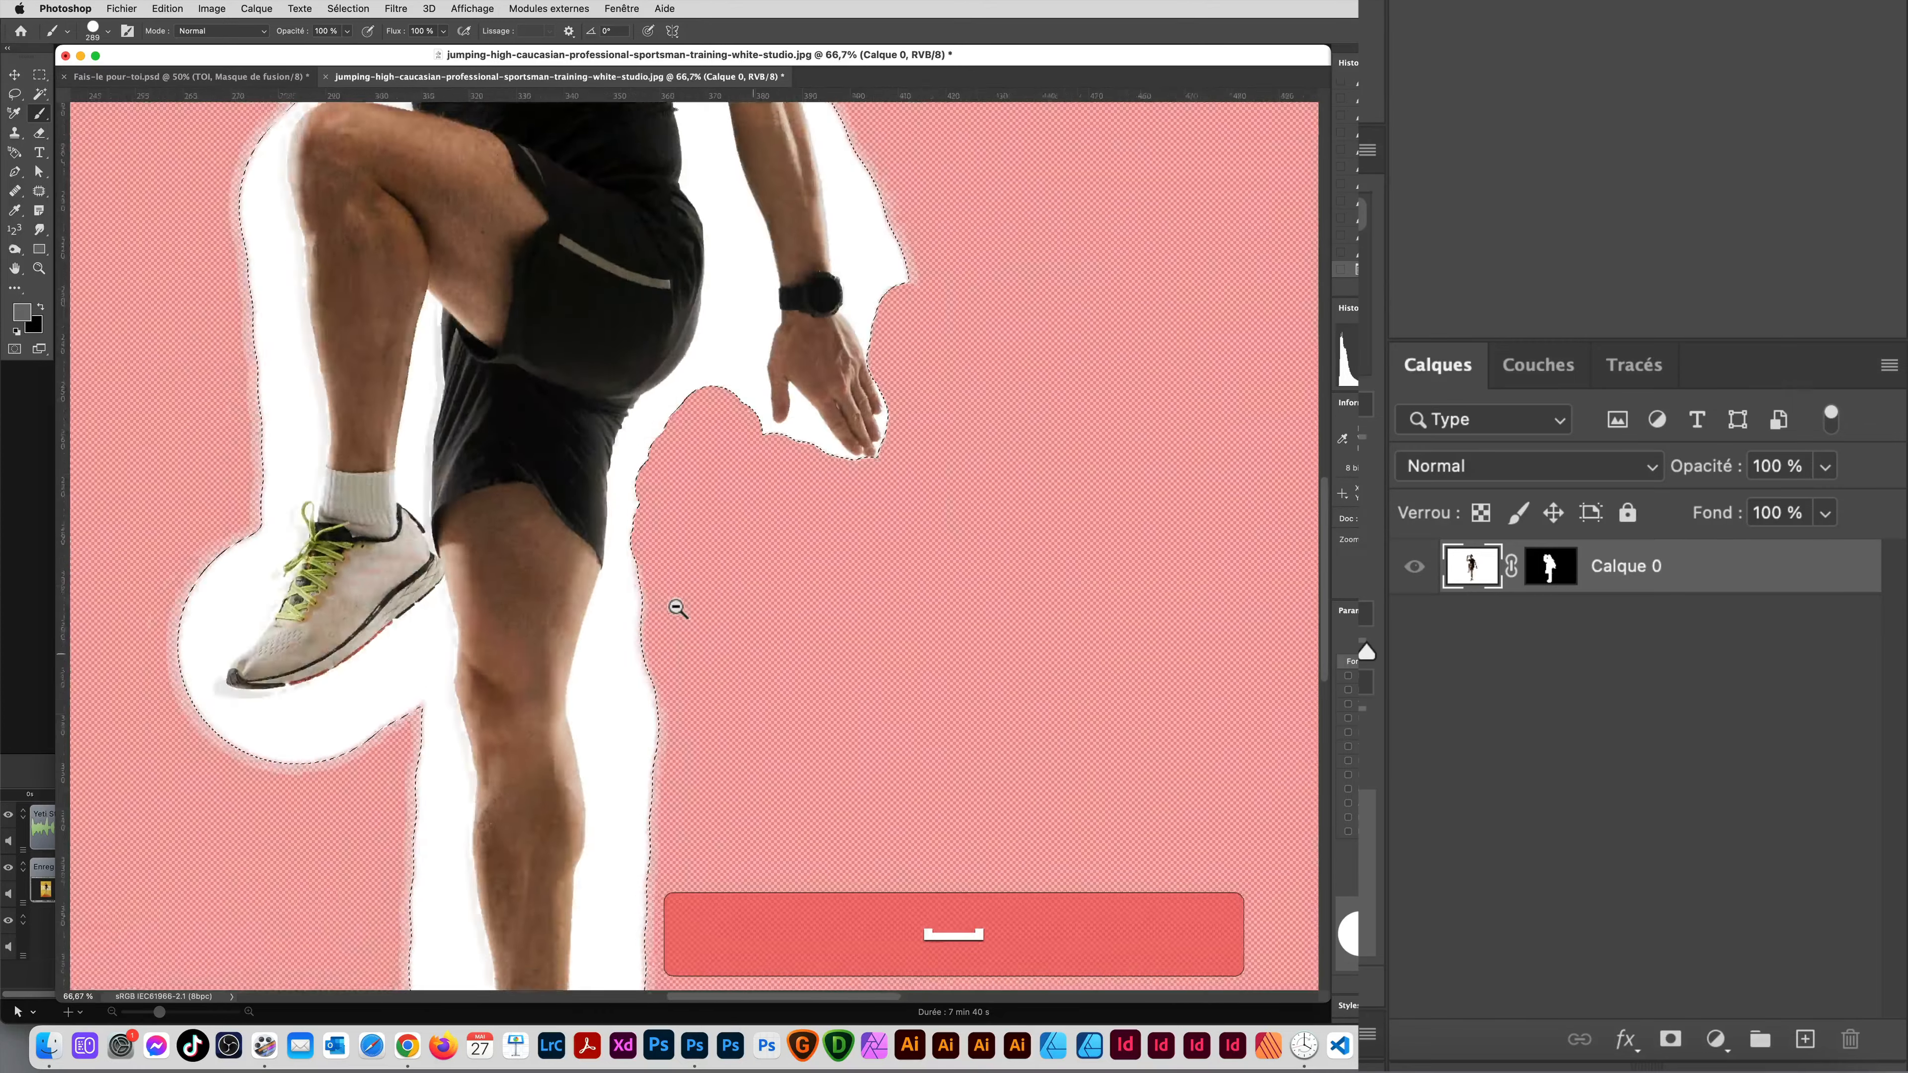
left_click(673, 608, "alt")
left_click(575, 412, "alt")
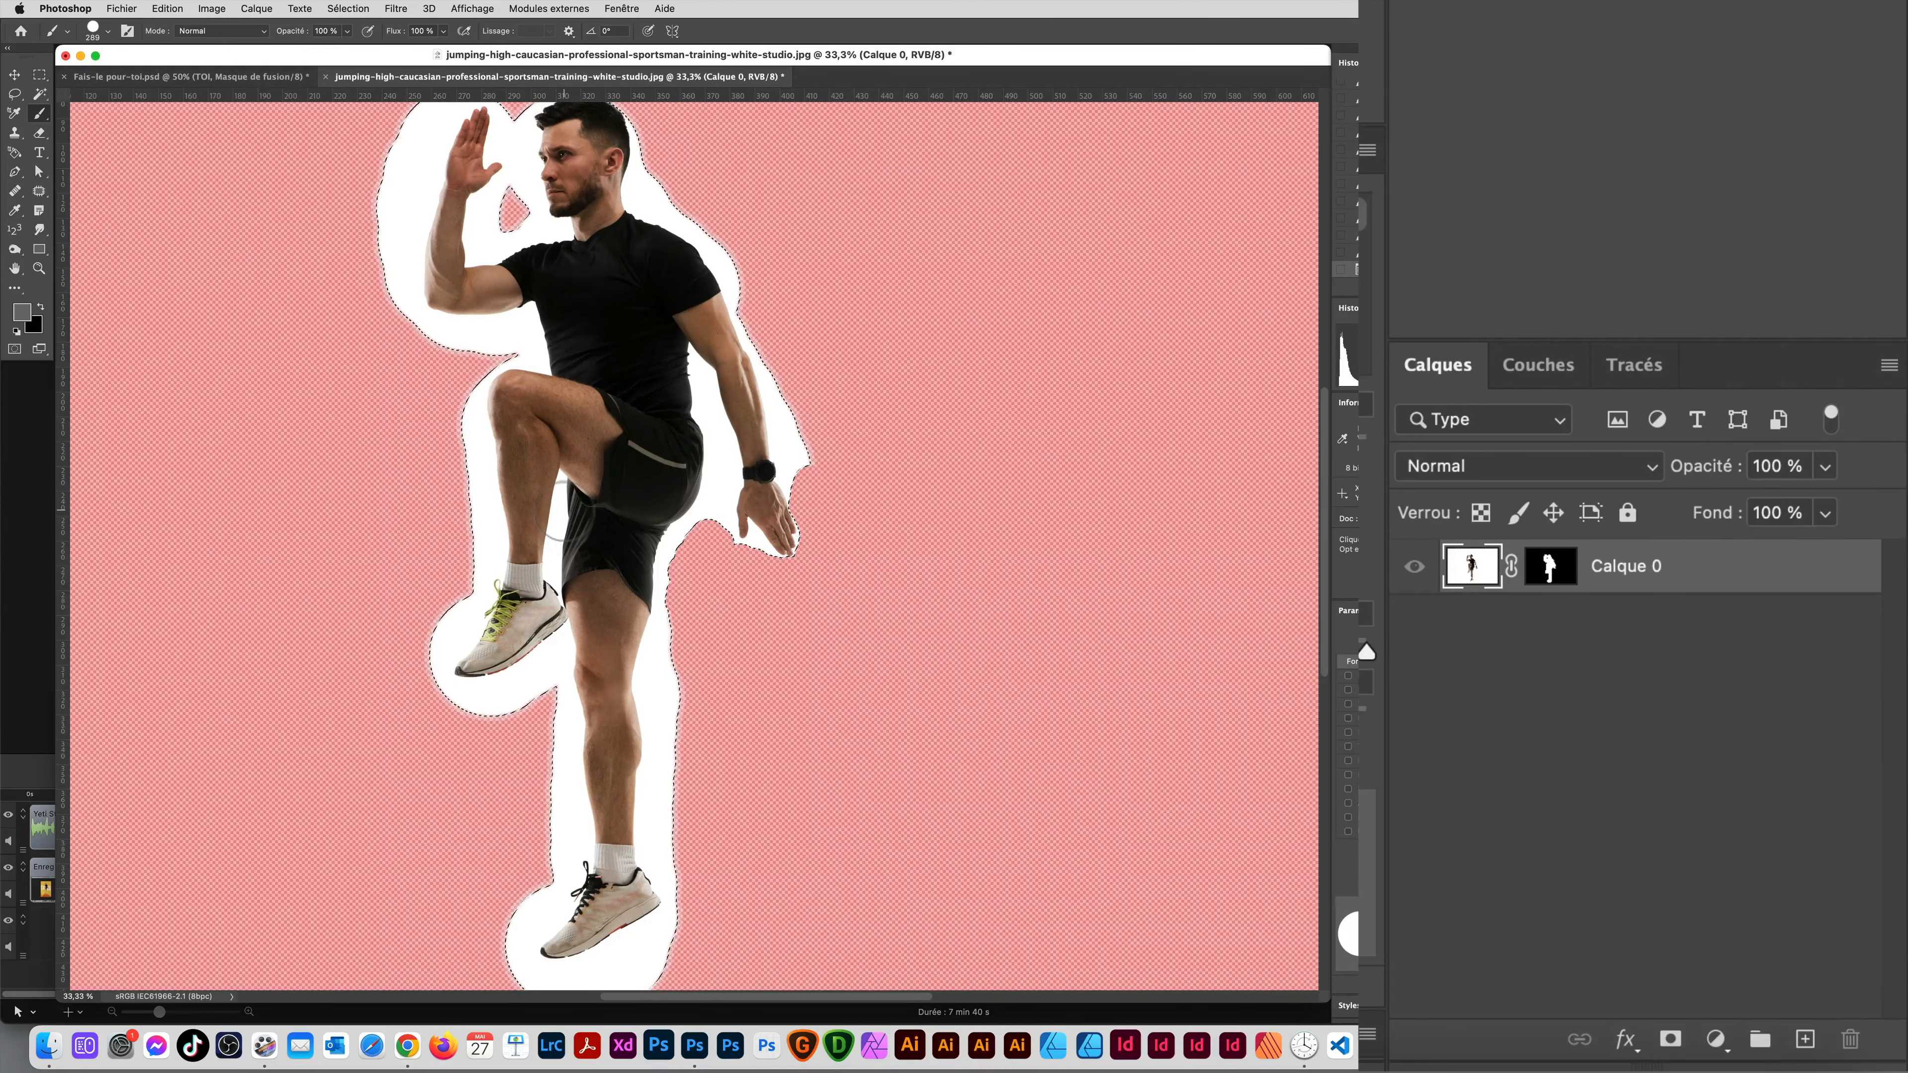
Step: Load the selection from Calque 0's layer mask thumbnail and compare the mask with its entry among the channels
left_click(1534, 567, "super")
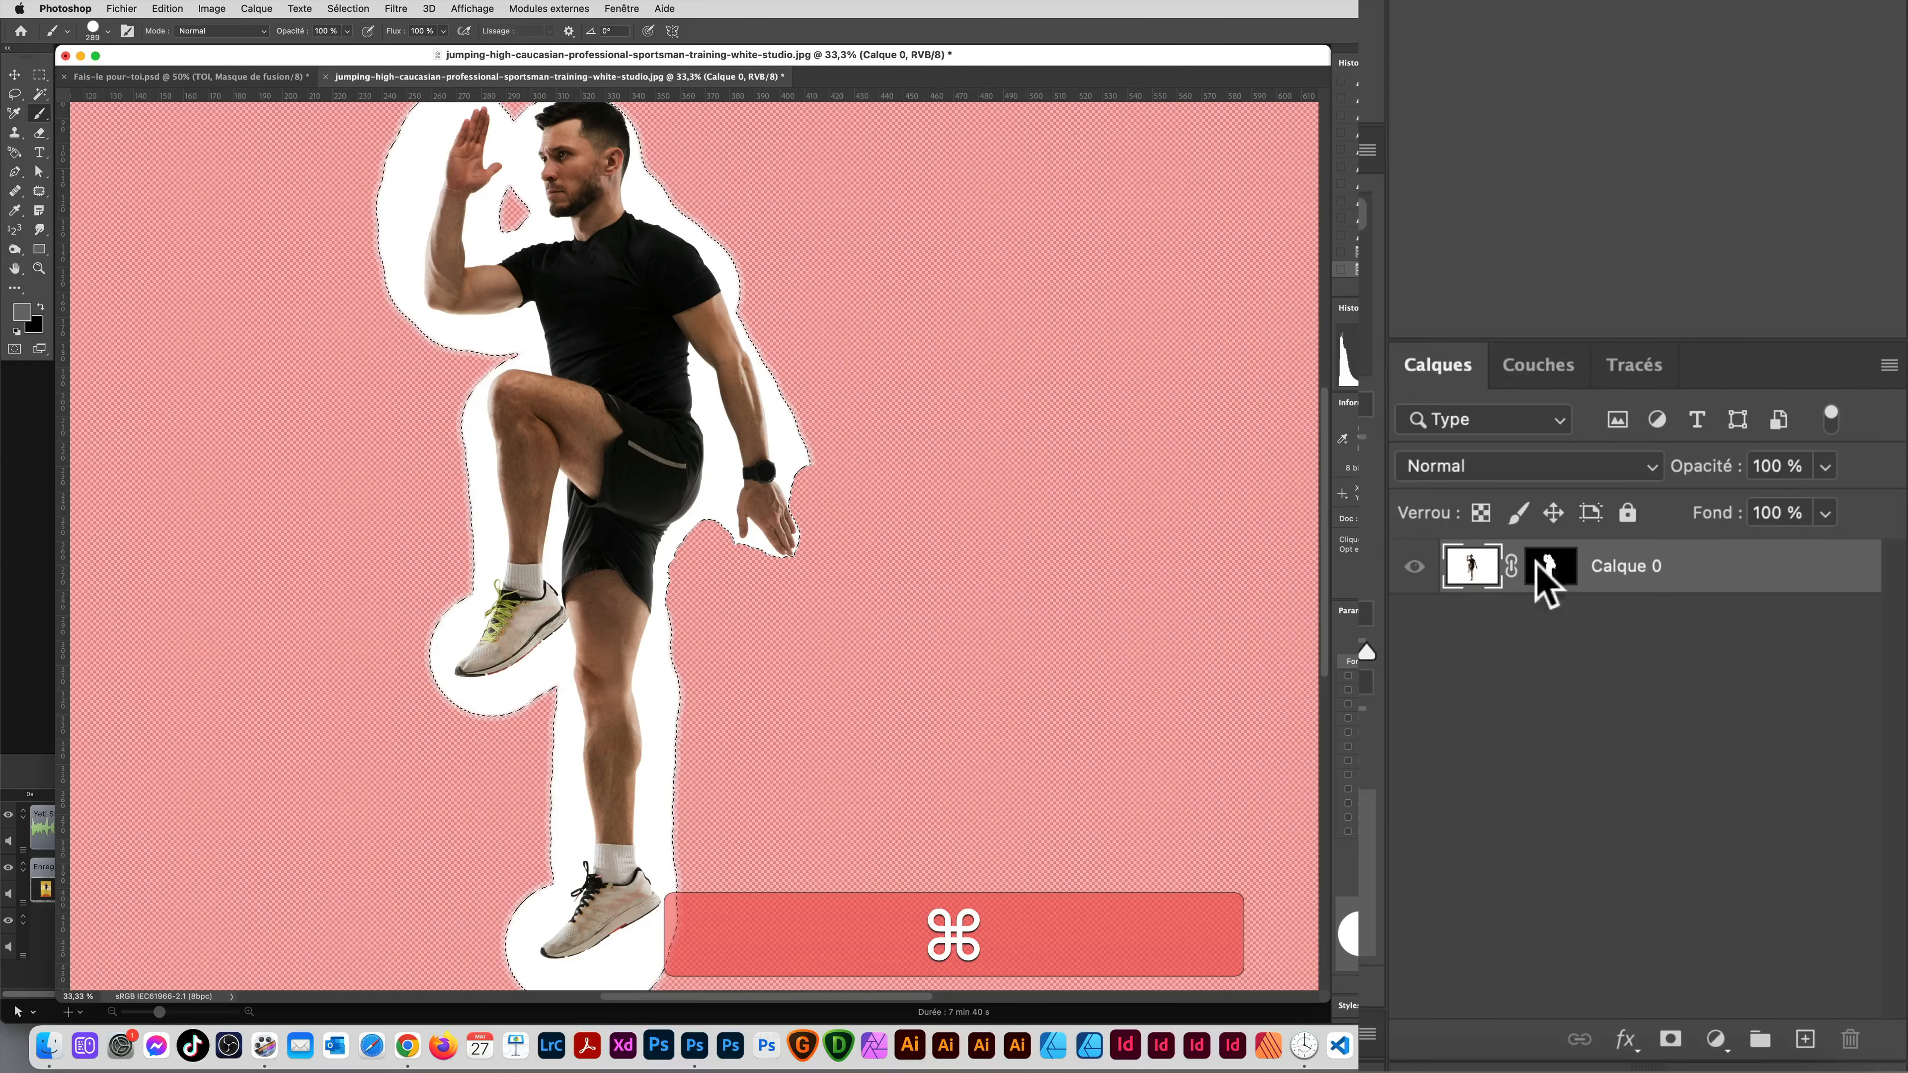
left_click(1532, 367)
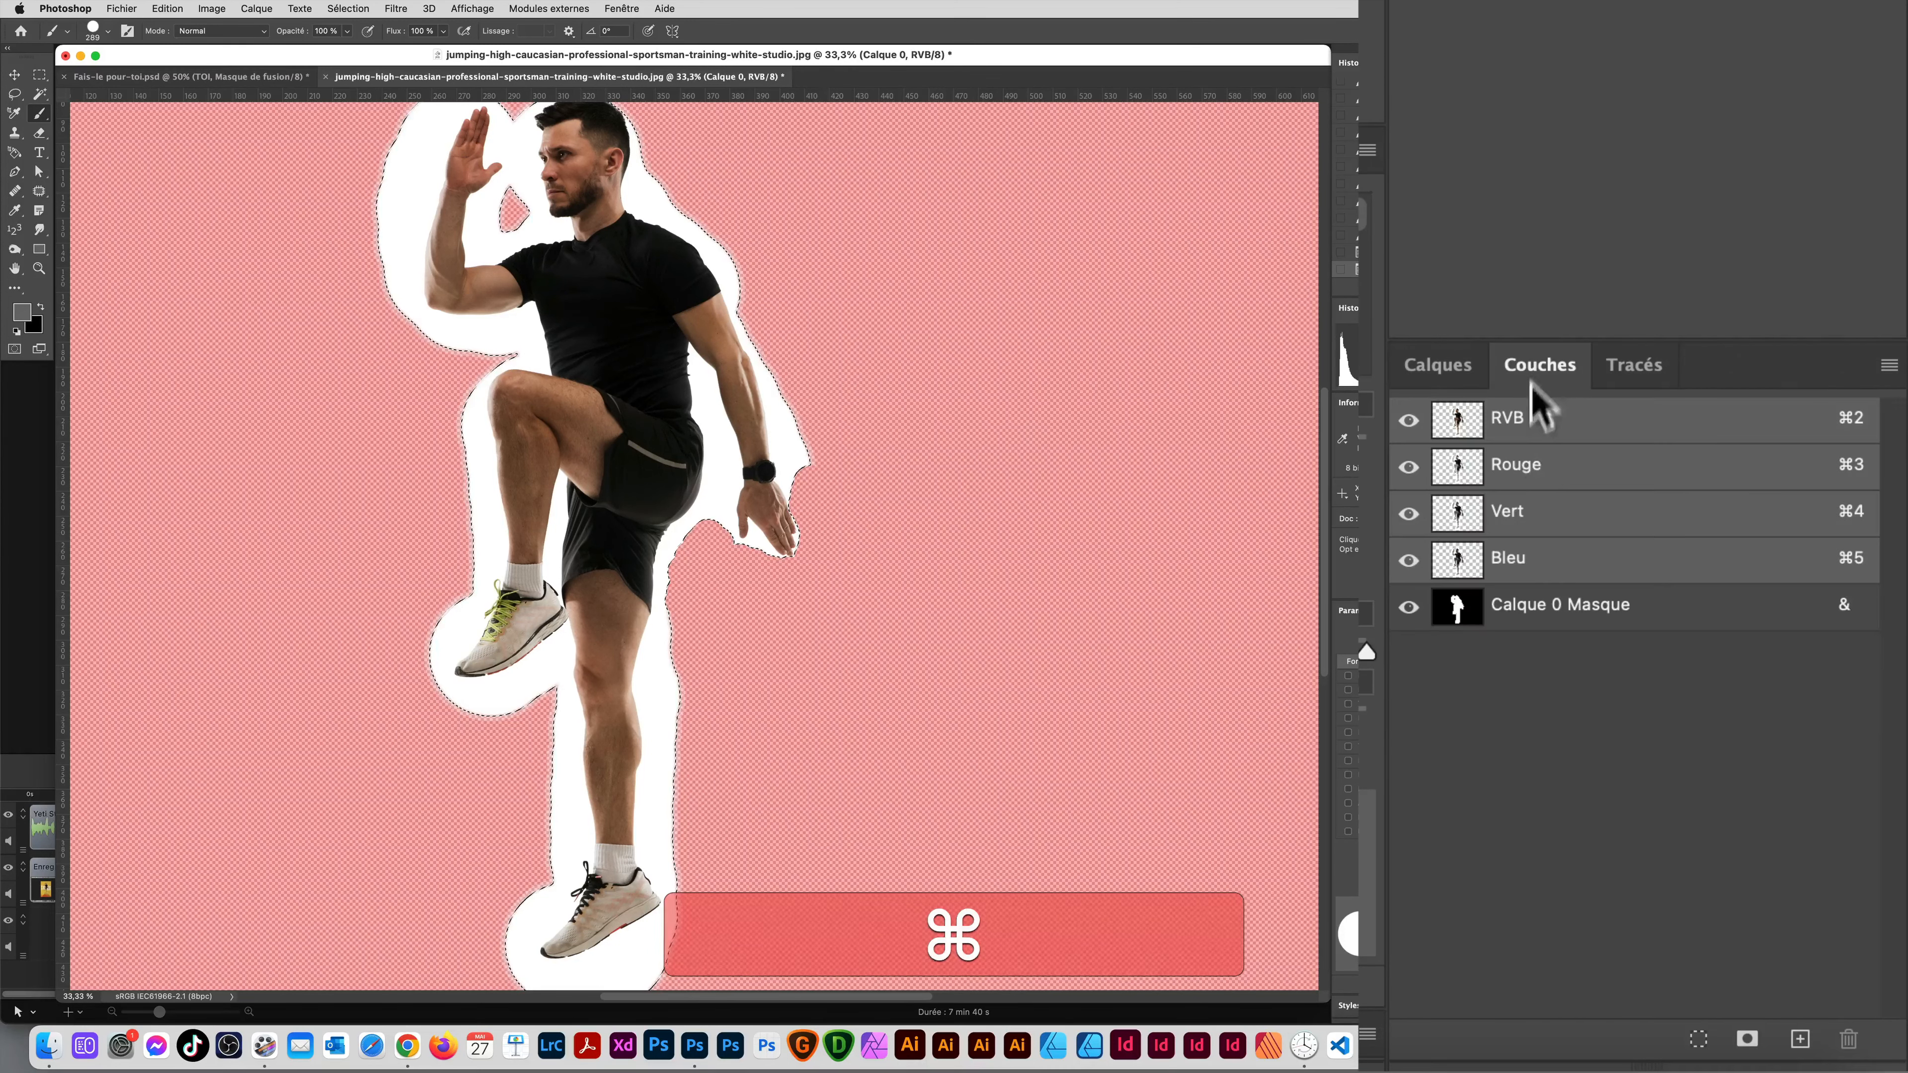
left_click(1450, 369)
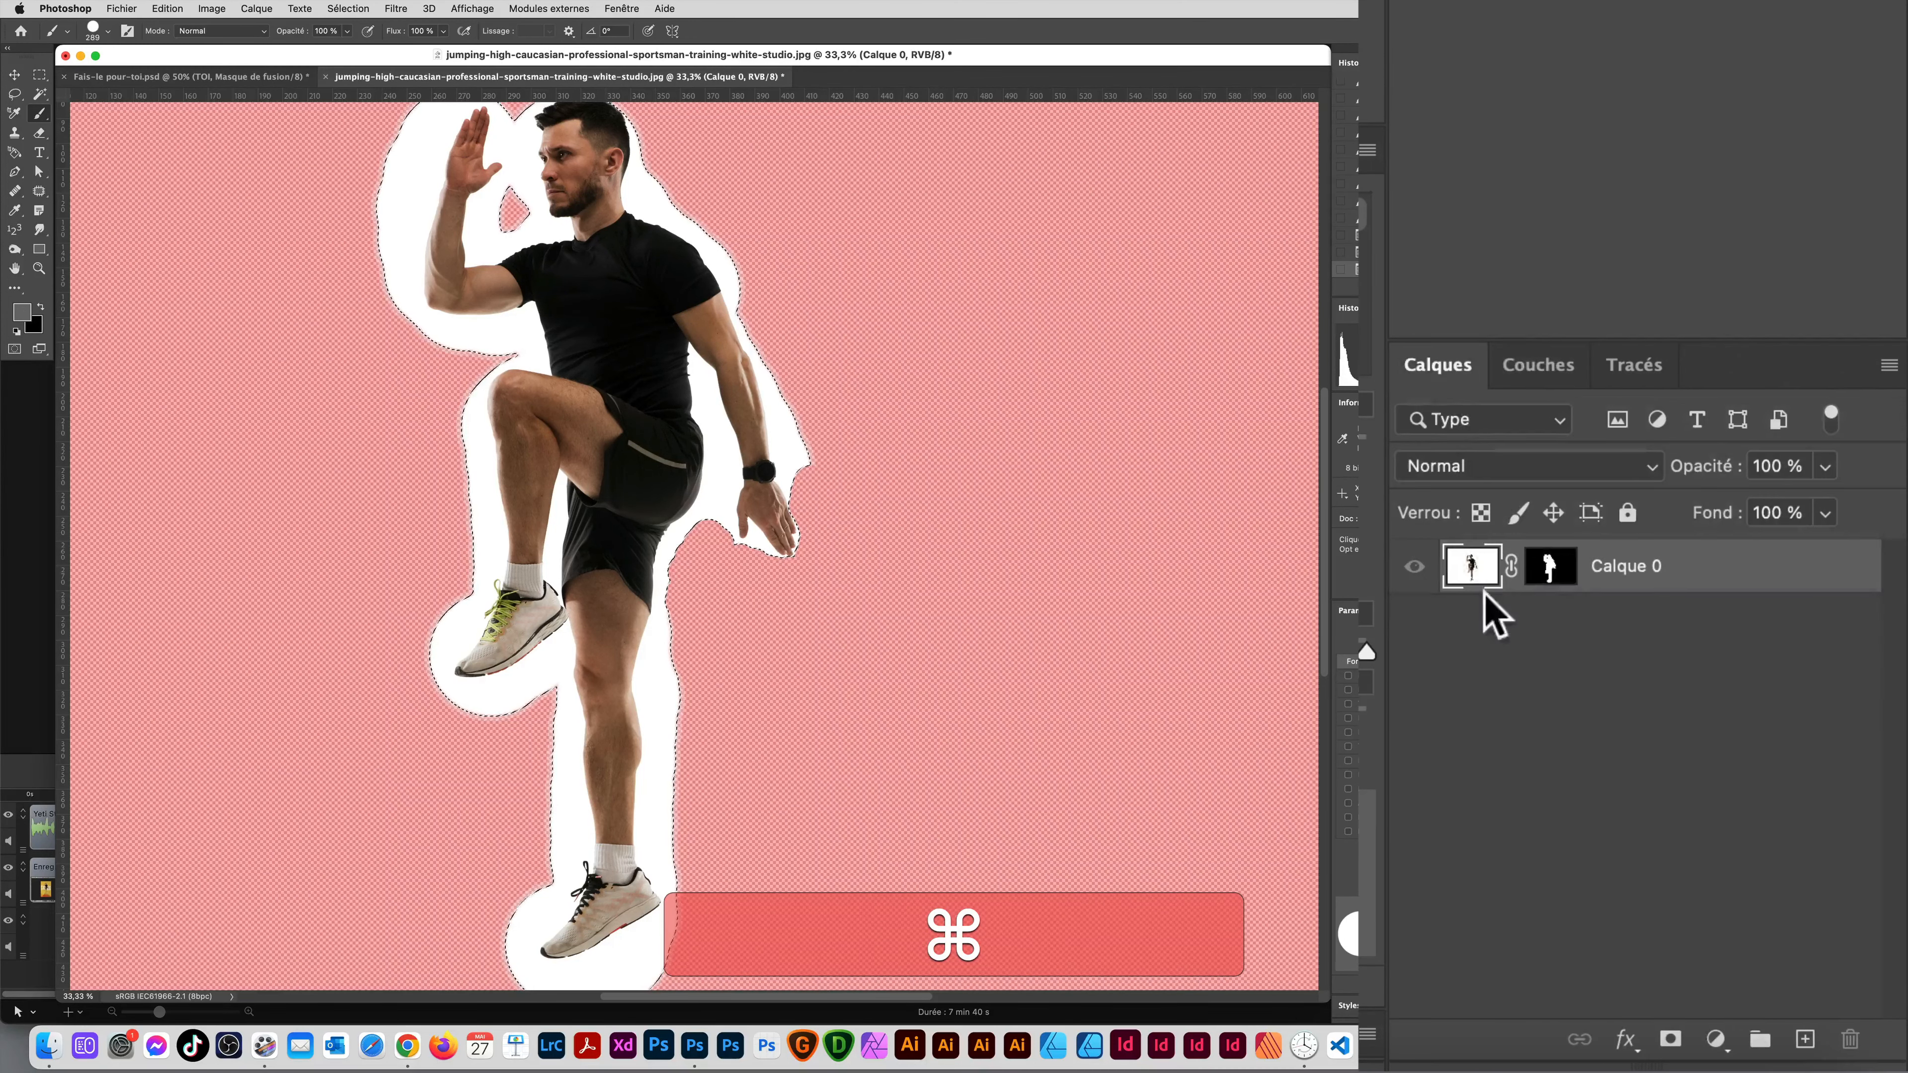
Step: In Quick Mask mode, paint black over the shorts and the back of the standing leg, and convert the result to a selection
left_click(1546, 586)
key("q")
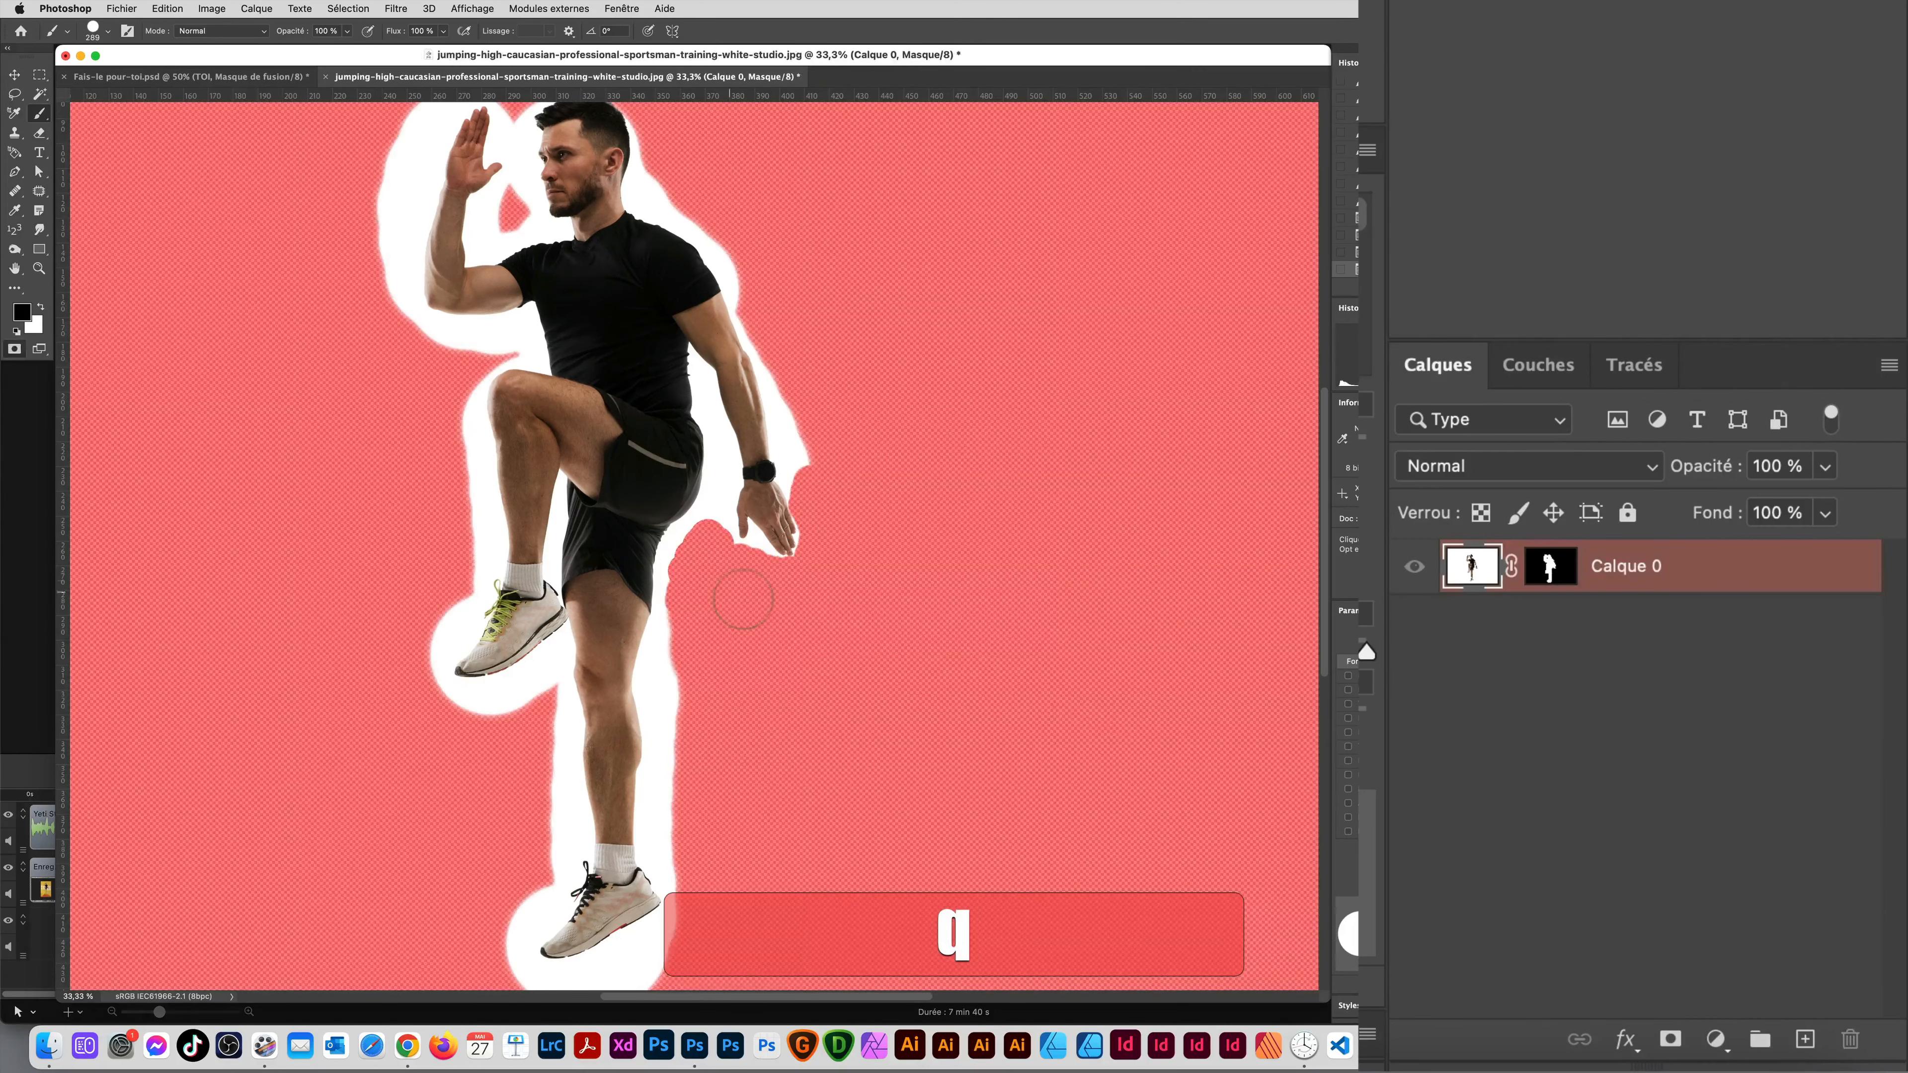
left_click_drag(698, 518, 674, 498)
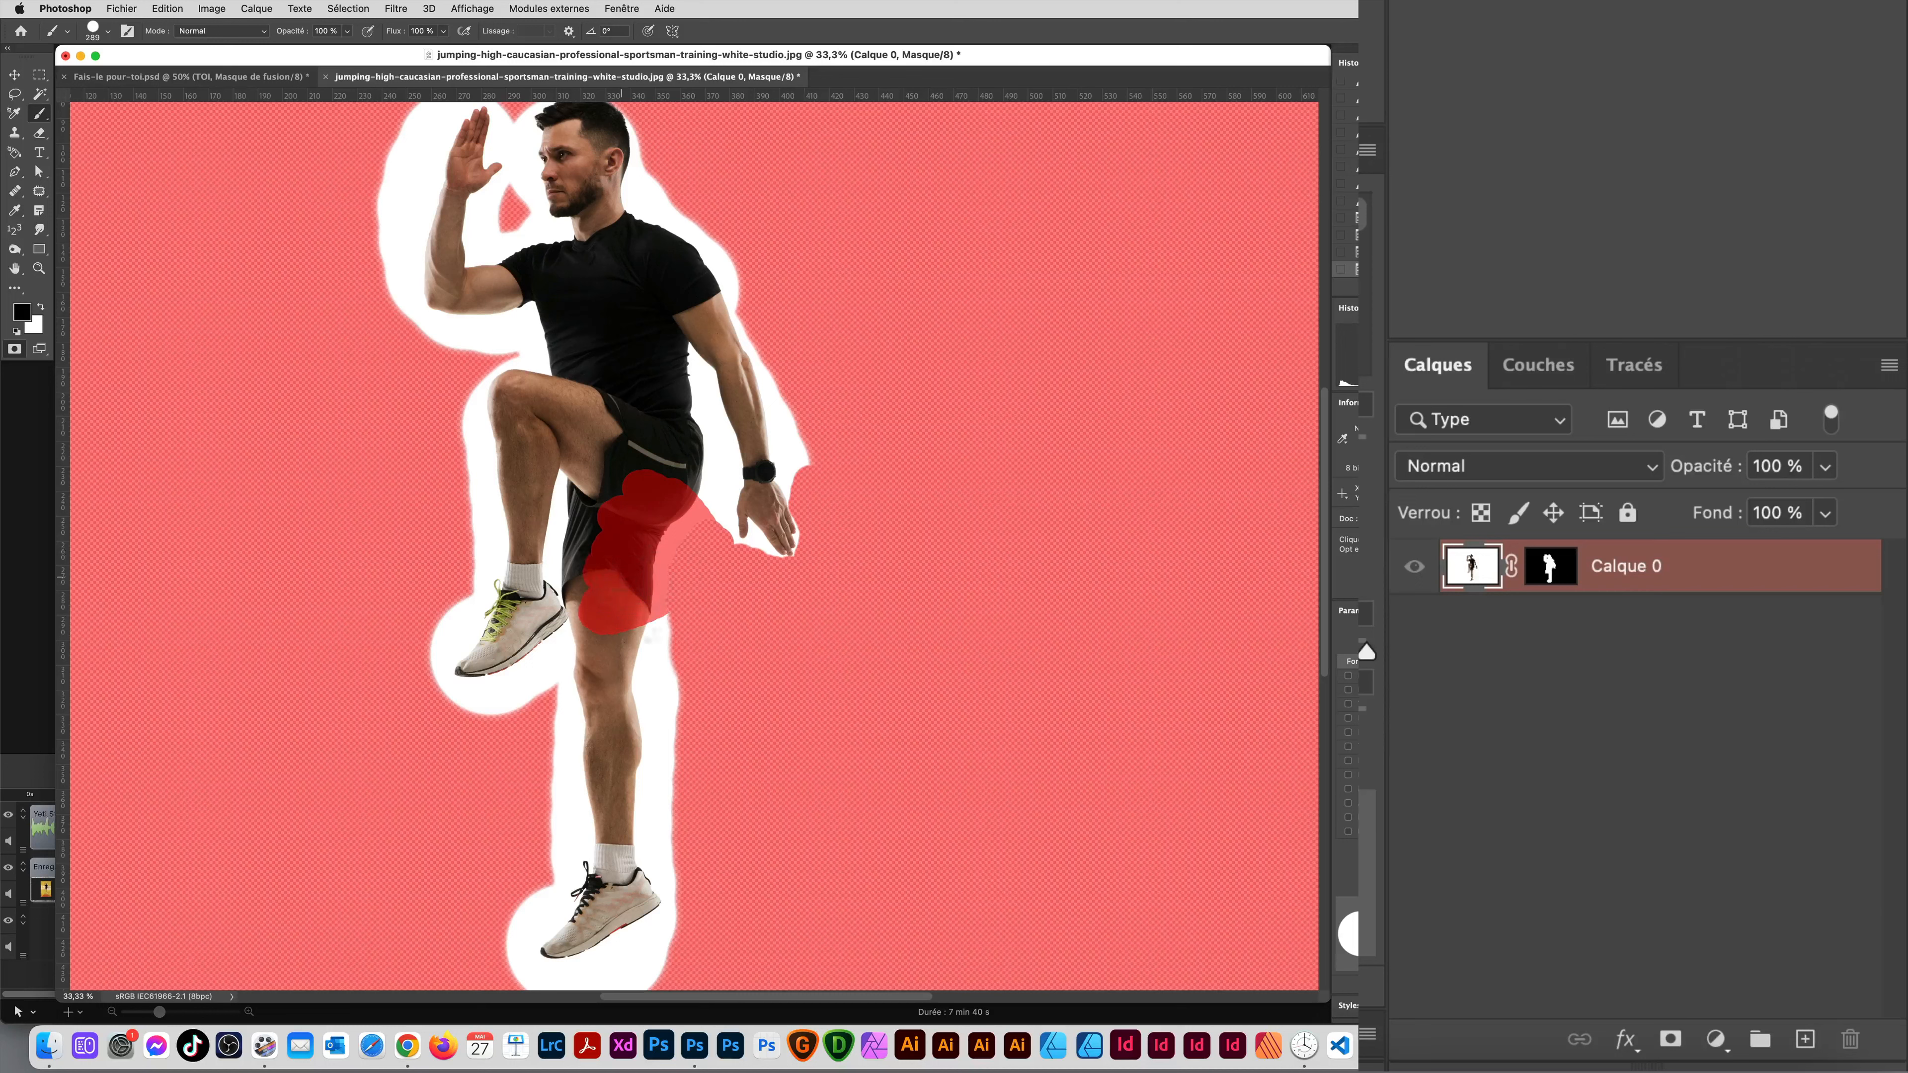
mouse_move(661, 673)
left_mouse_down()
mouse_move(637, 710)
mouse_move(676, 750)
left_mouse_up()
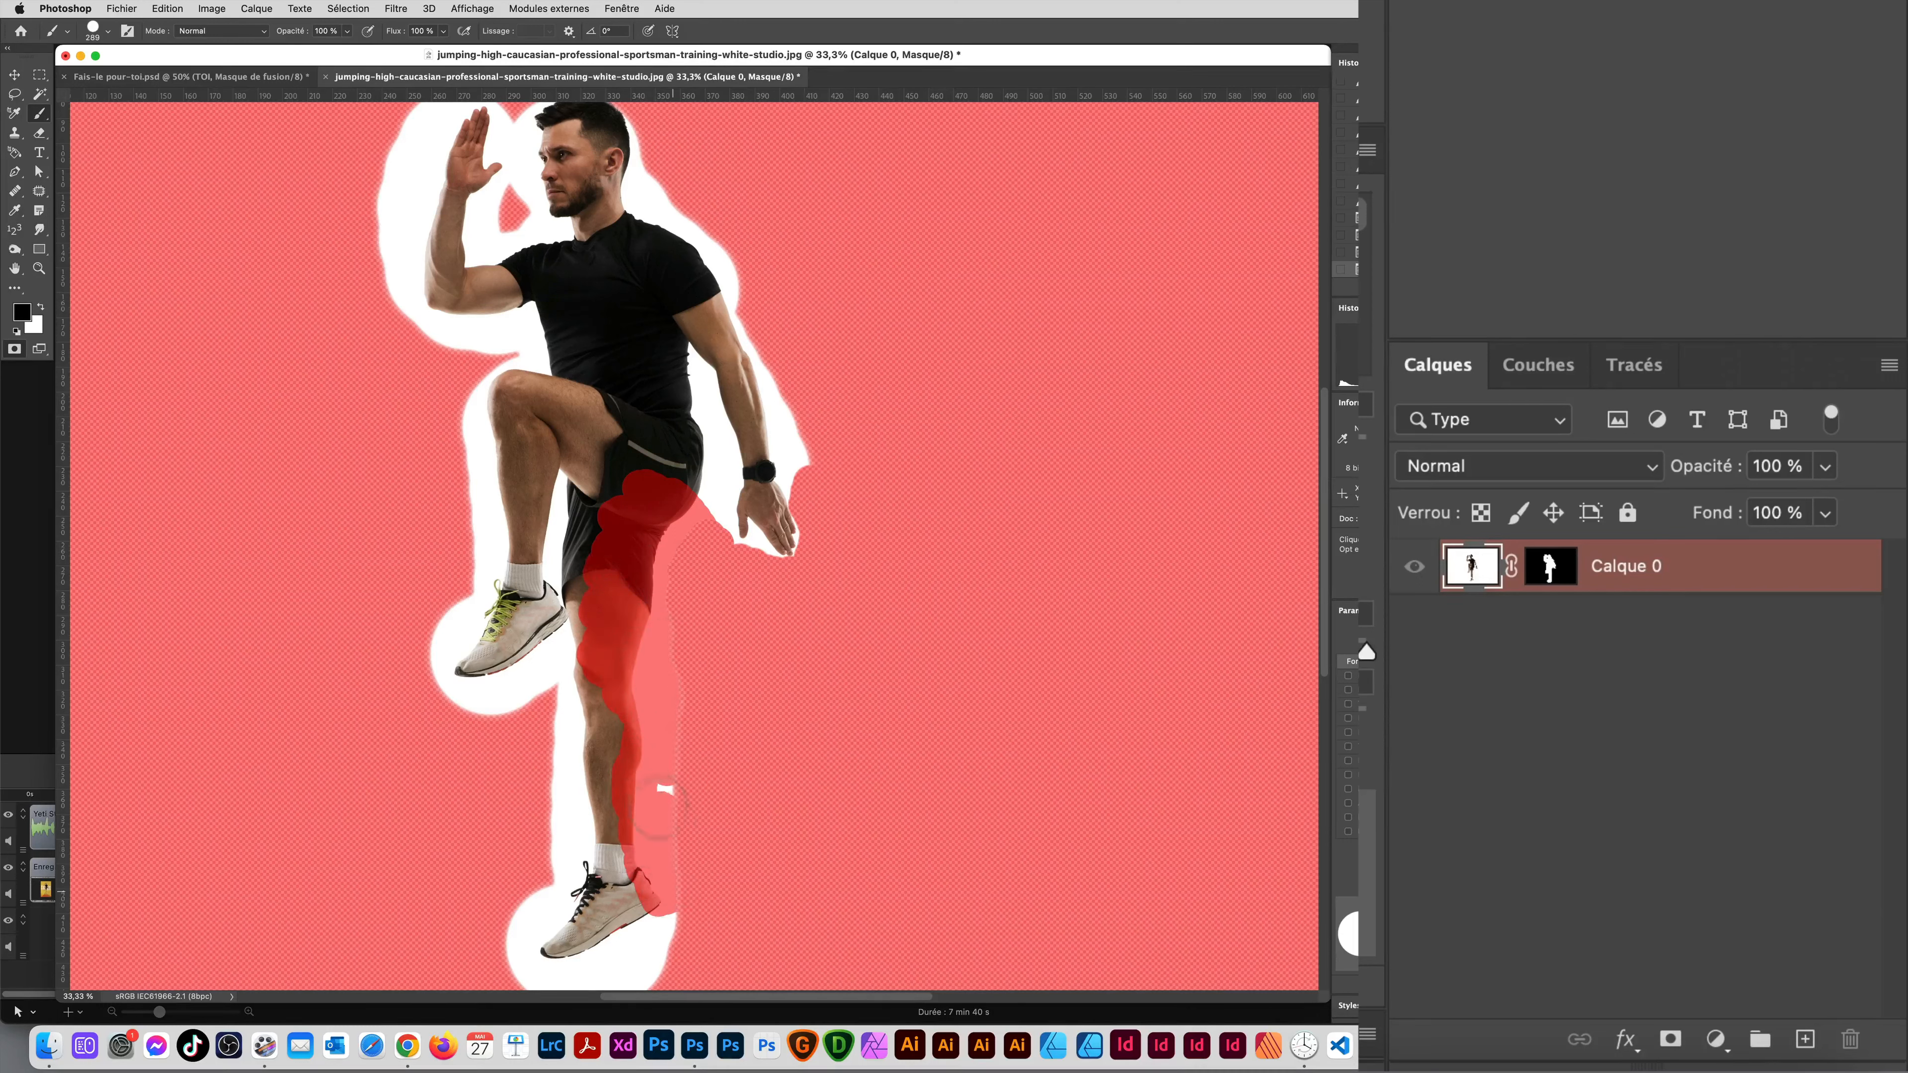
key("q")
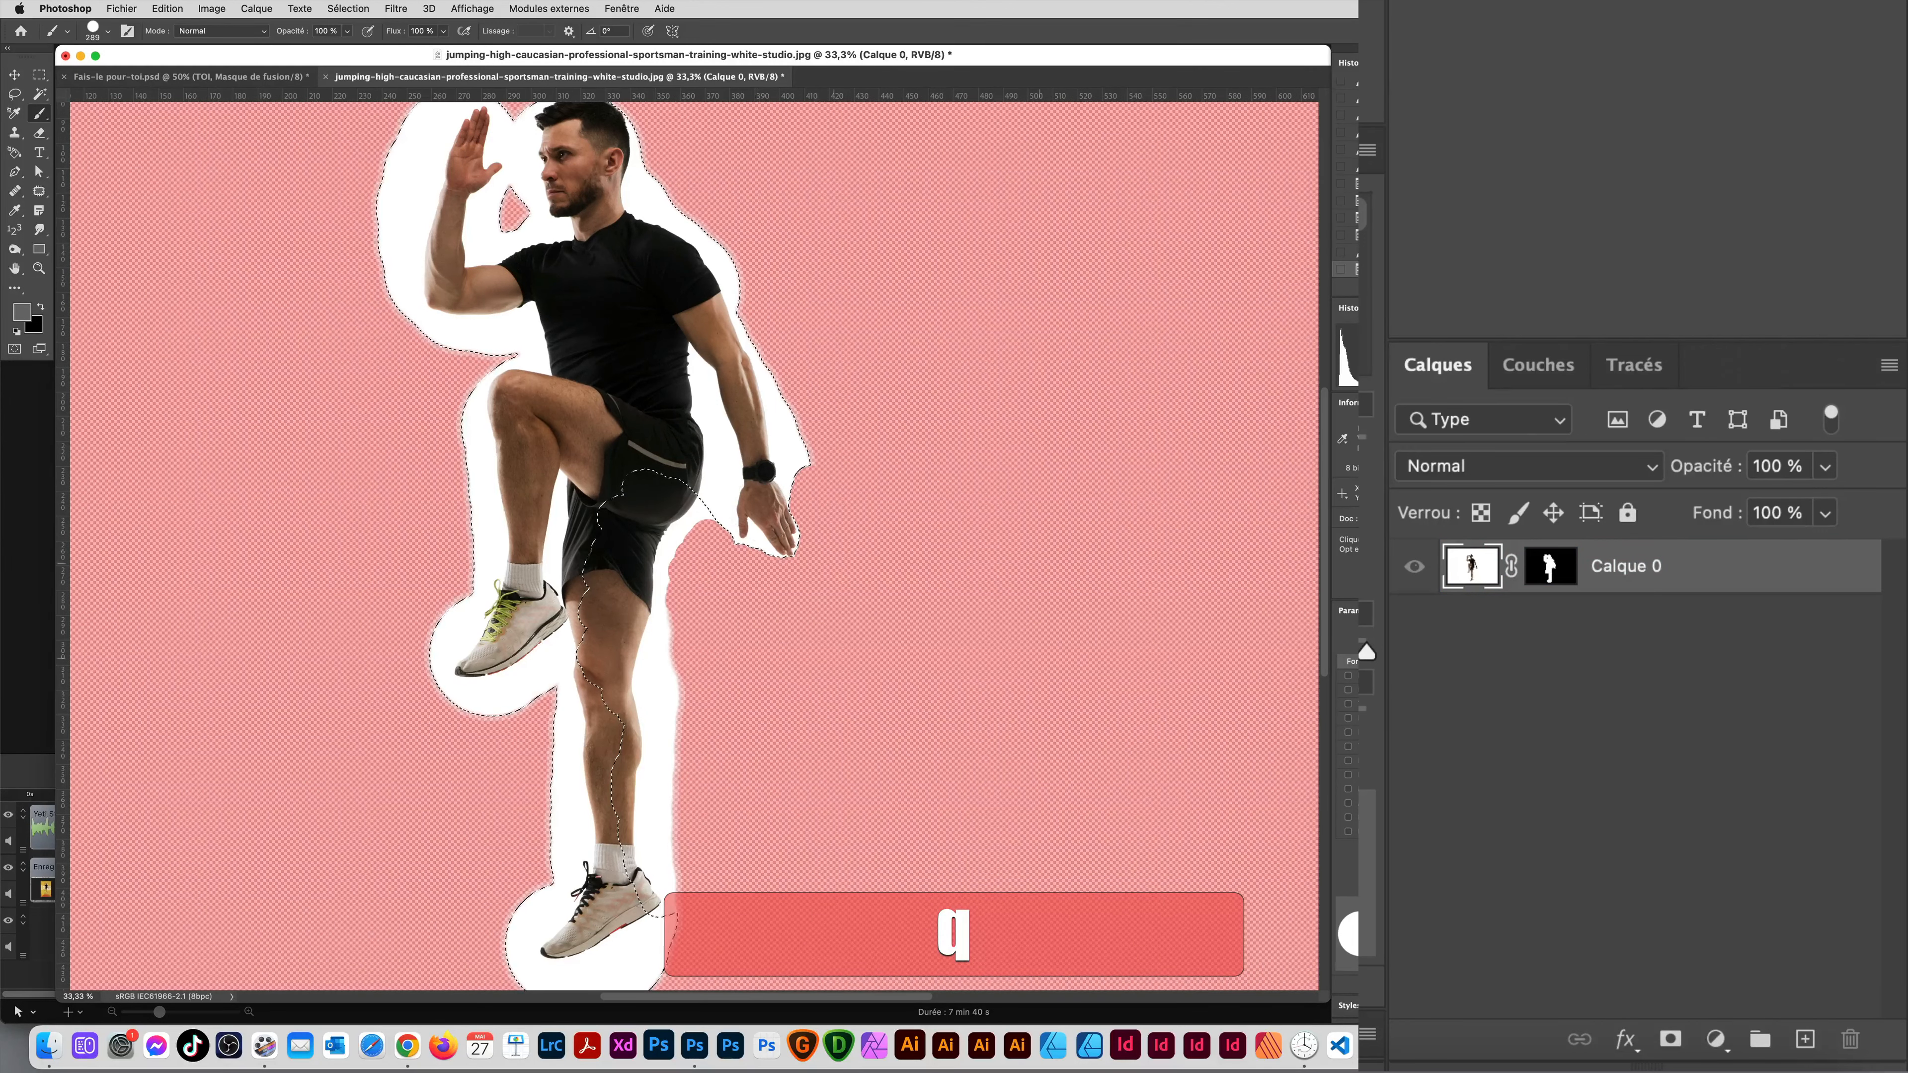
Step: Target the layer mask of Calque 0 while keeping the modified selection active
left_click(1540, 575)
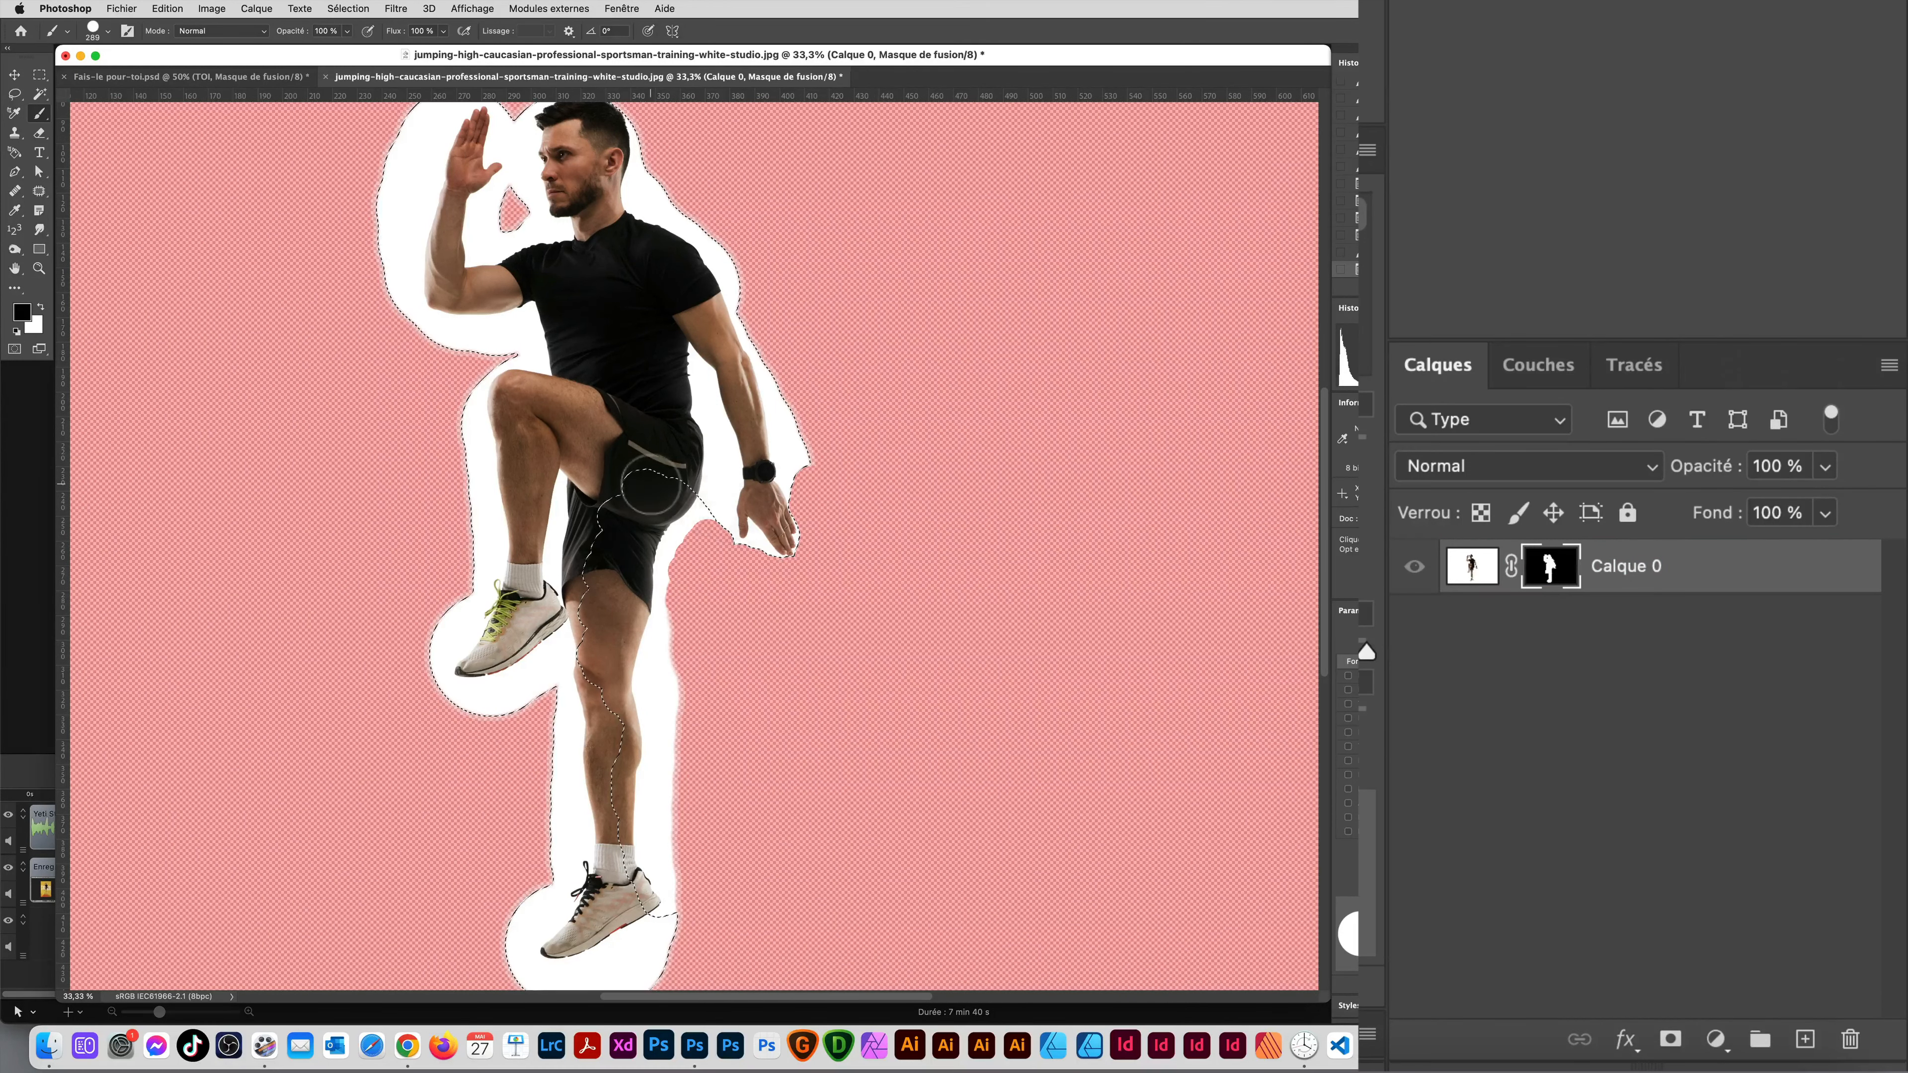
key("super")
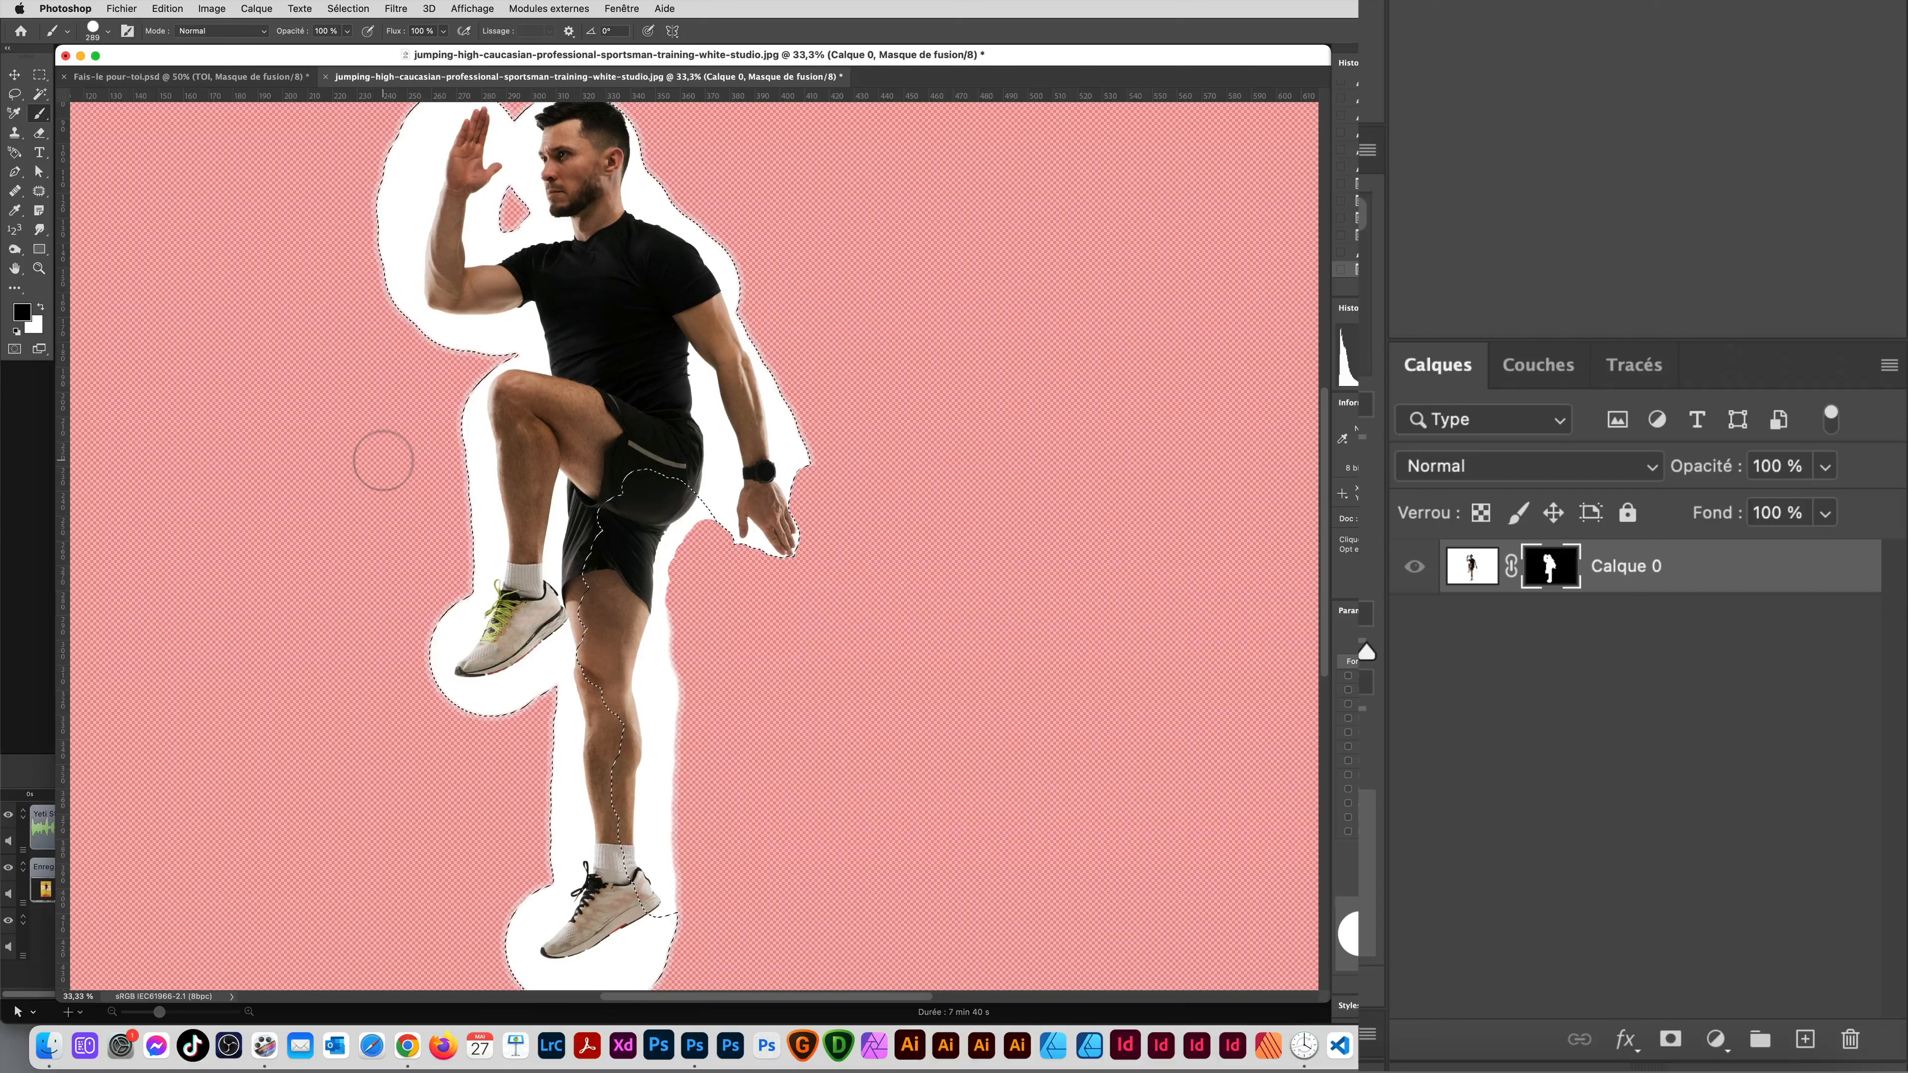
key("alt")
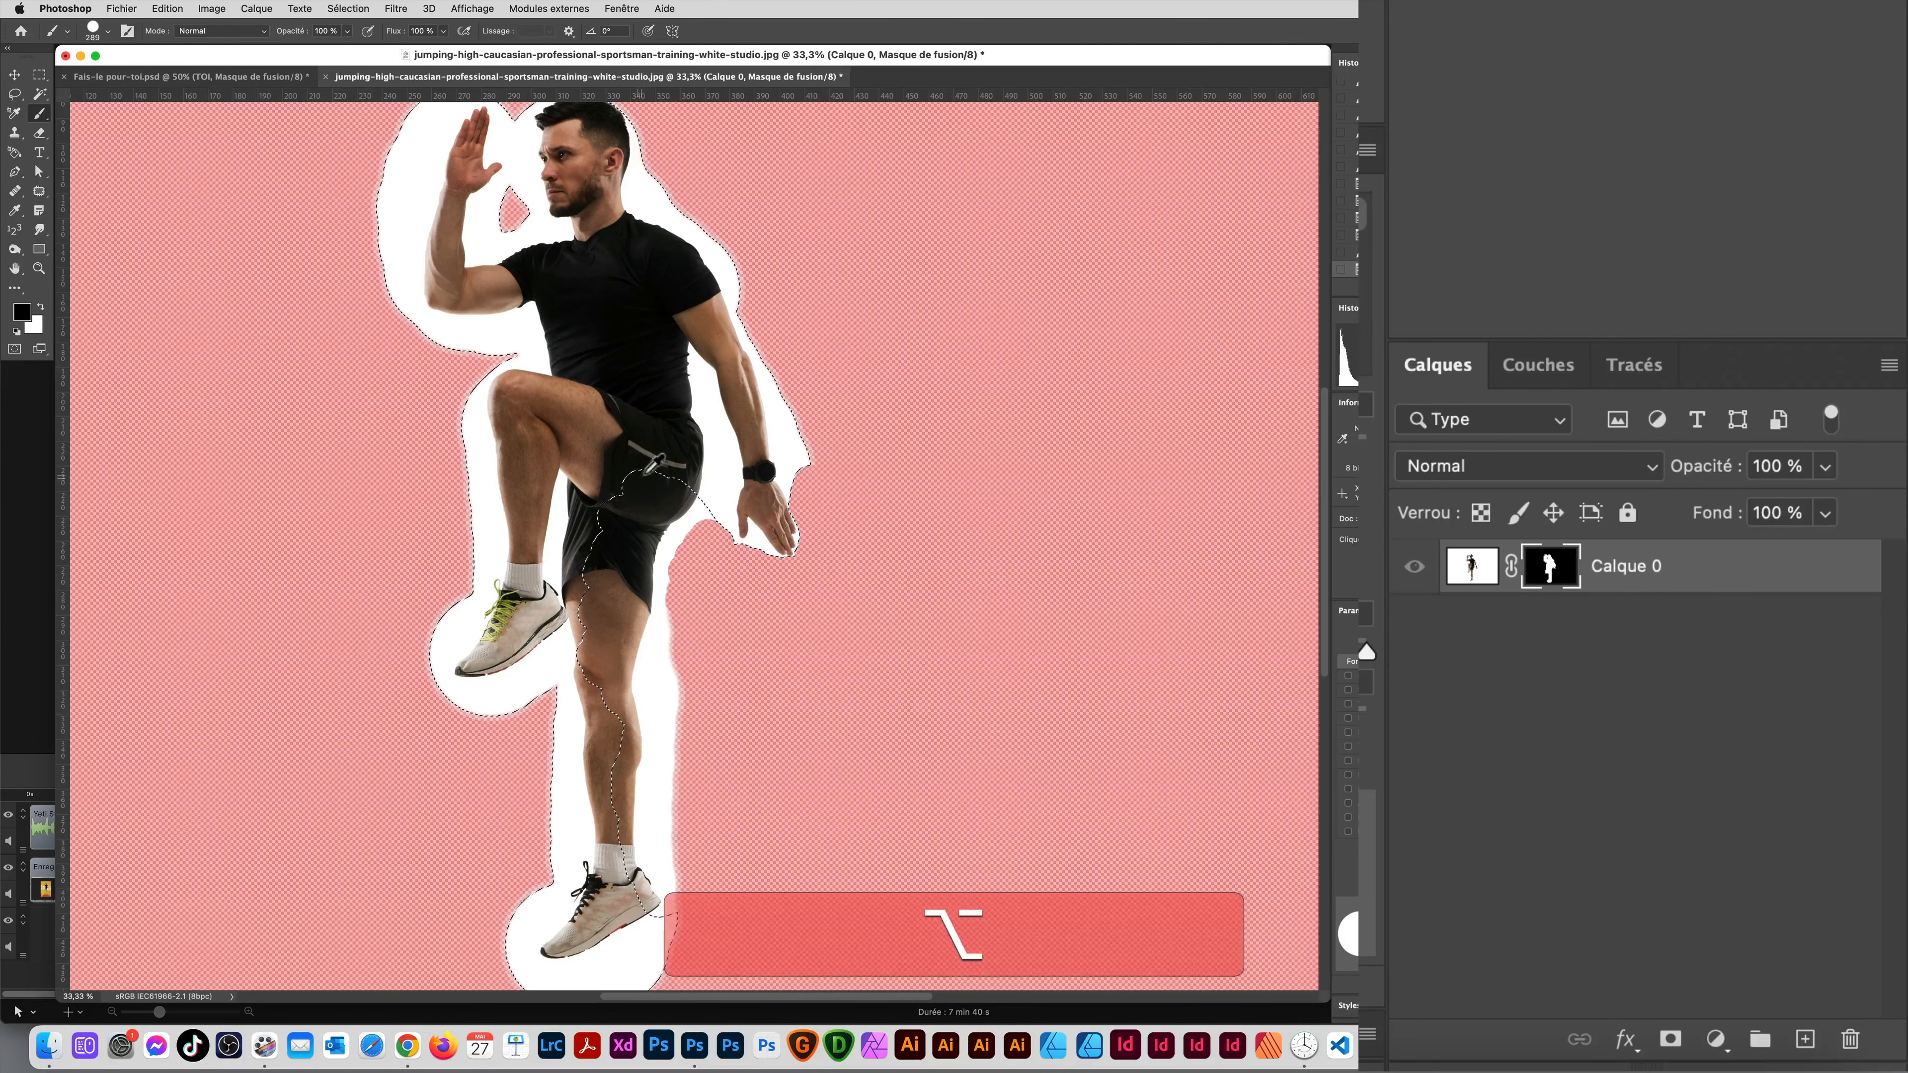
key("super")
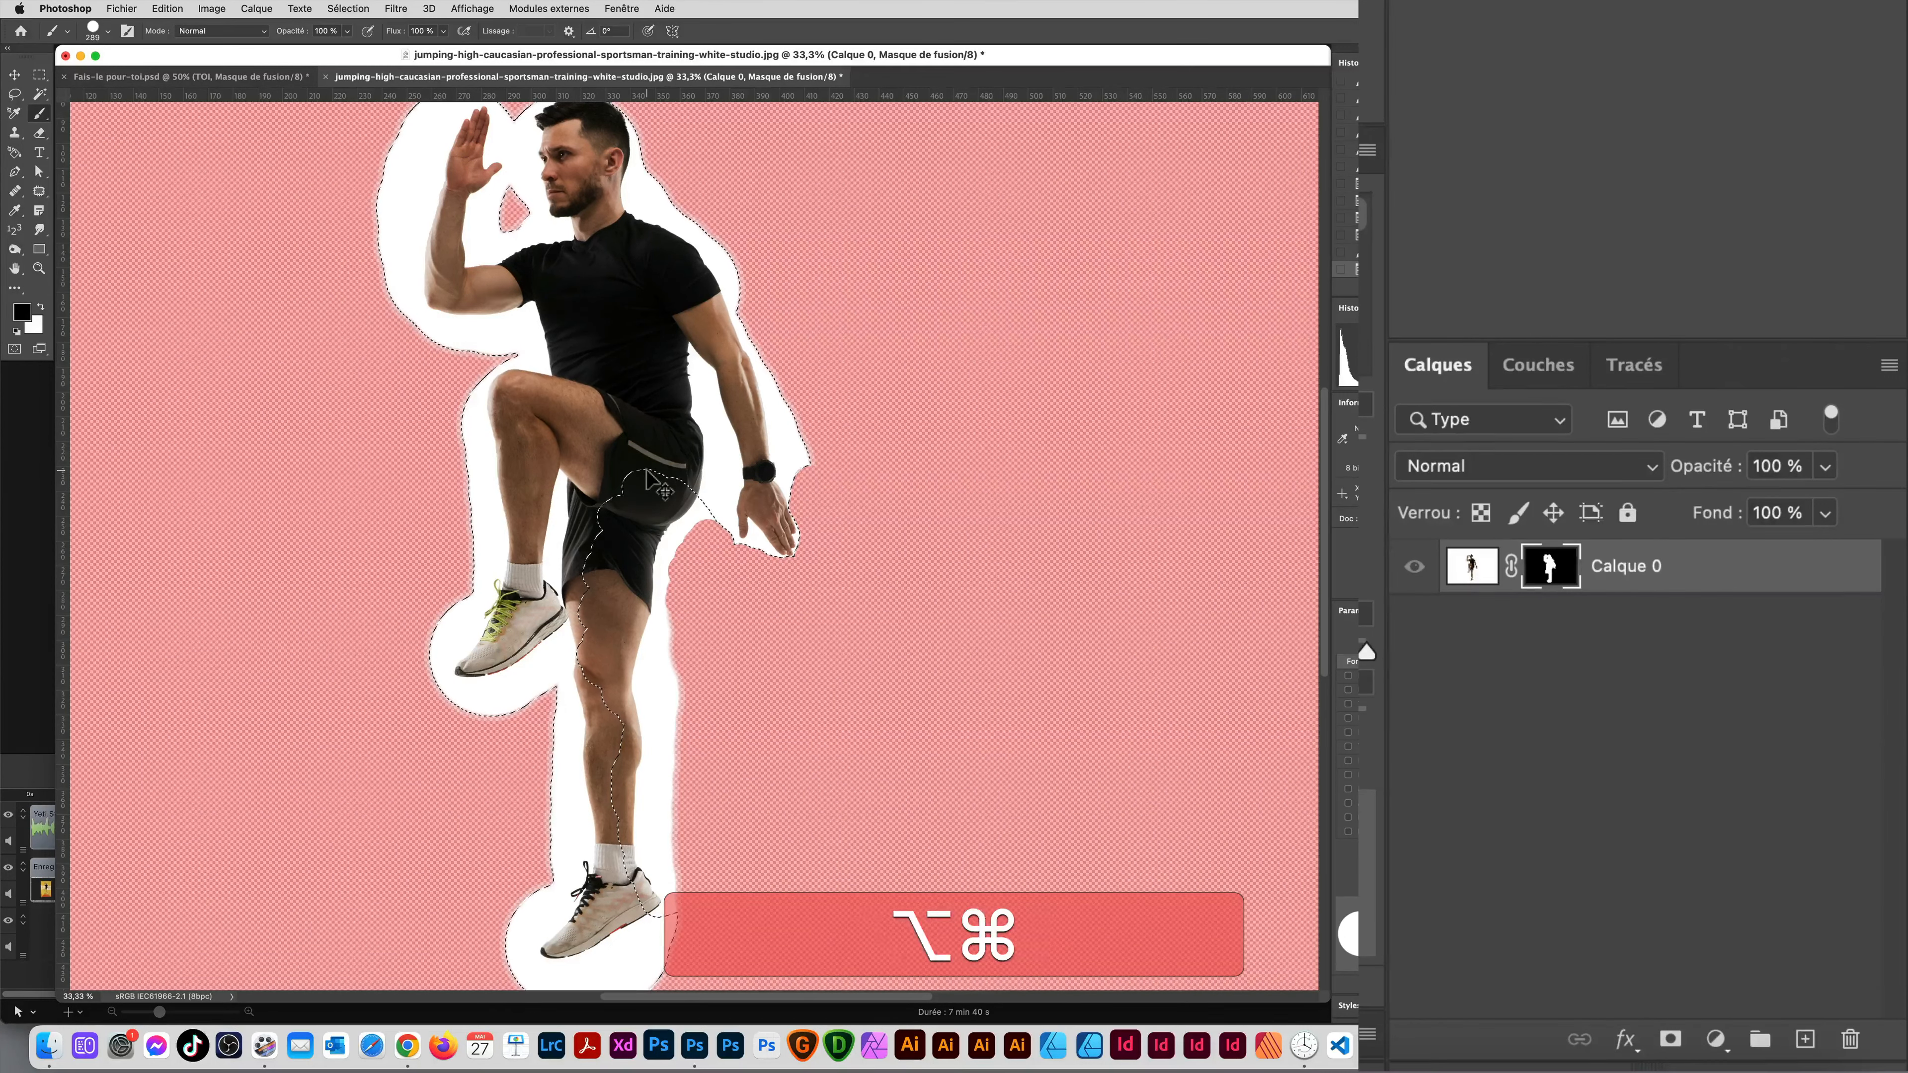